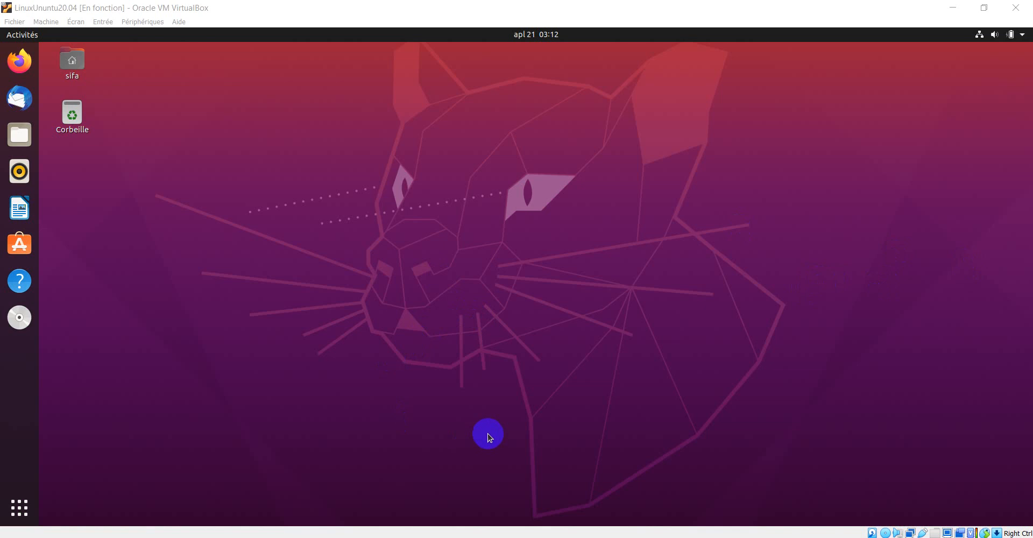
Review the Installation and Paramétrage items of the Linux Ubuntu video series list in Word, and return to the Ubuntu virtual machine.
{"action": "left_click", "coordinate": [396, 530]}
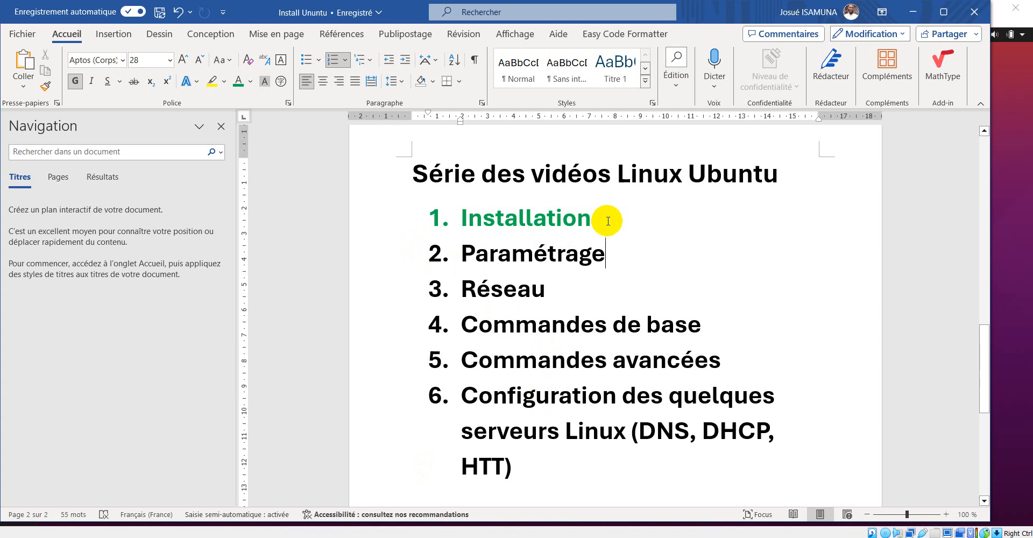
{"action": "left_click_drag", "start_coordinate": [592, 217], "coordinate": [452, 221]}
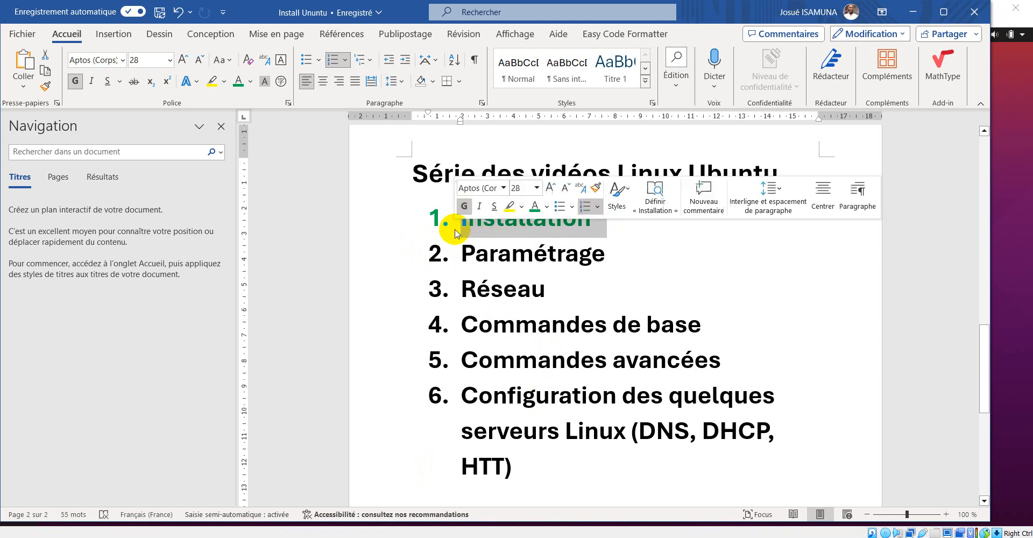
{"action": "left_click", "coordinate": [602, 258]}
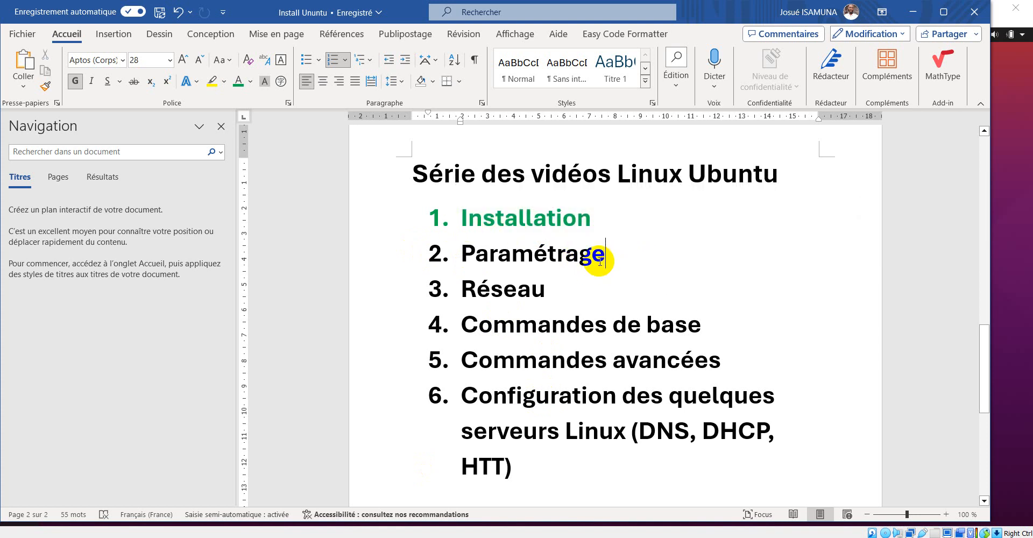
{"action": "left_click_drag", "start_coordinate": [575, 257], "coordinate": [452, 251]}
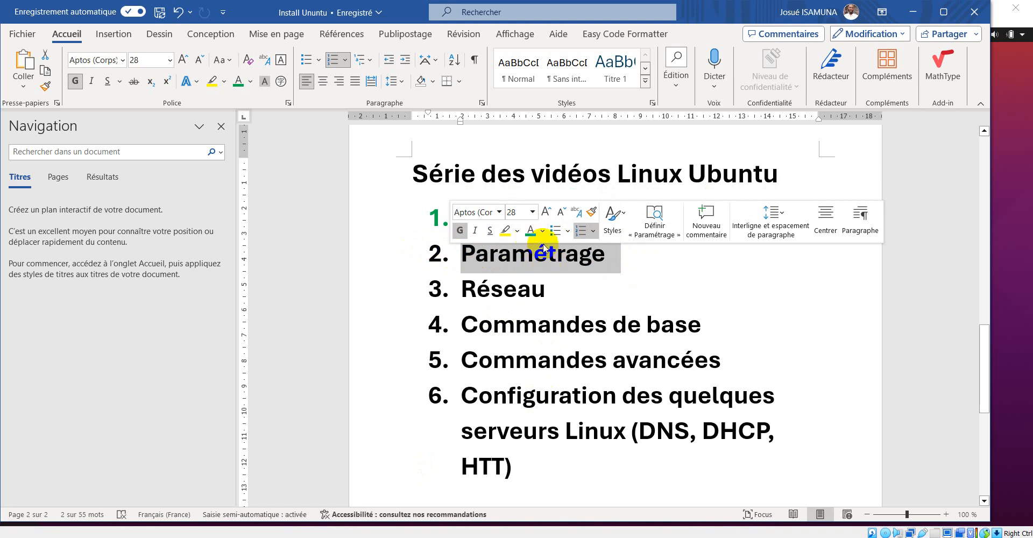
{"action": "left_click", "coordinate": [619, 265]}
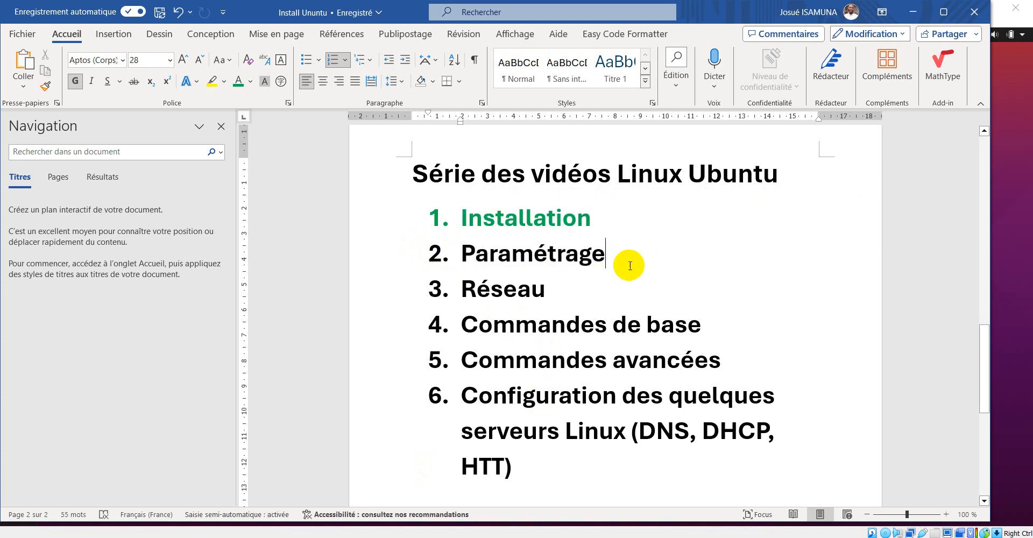
{"action": "left_click", "coordinate": [1012, 152]}
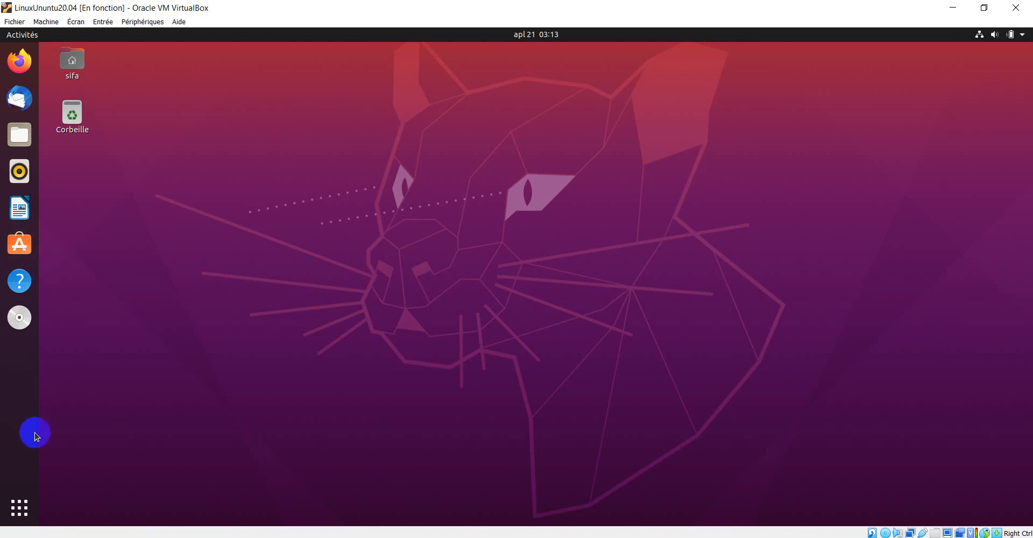
Show all installed applications and look through both pages of the list.
{"action": "left_click", "coordinate": [17, 511]}
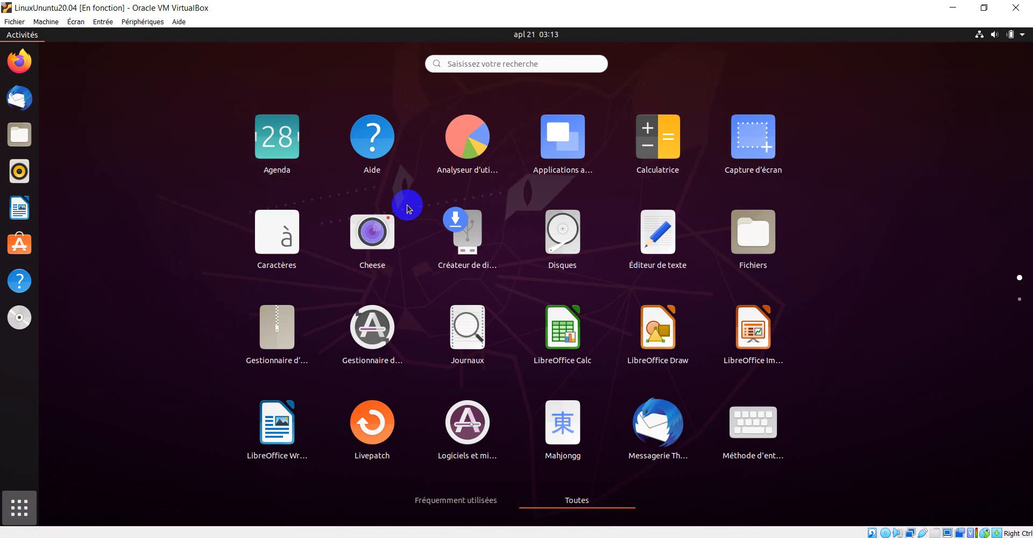
{"action": "scroll", "coordinate": [846, 288], "scroll_direction": "down", "scroll_amount": 1}
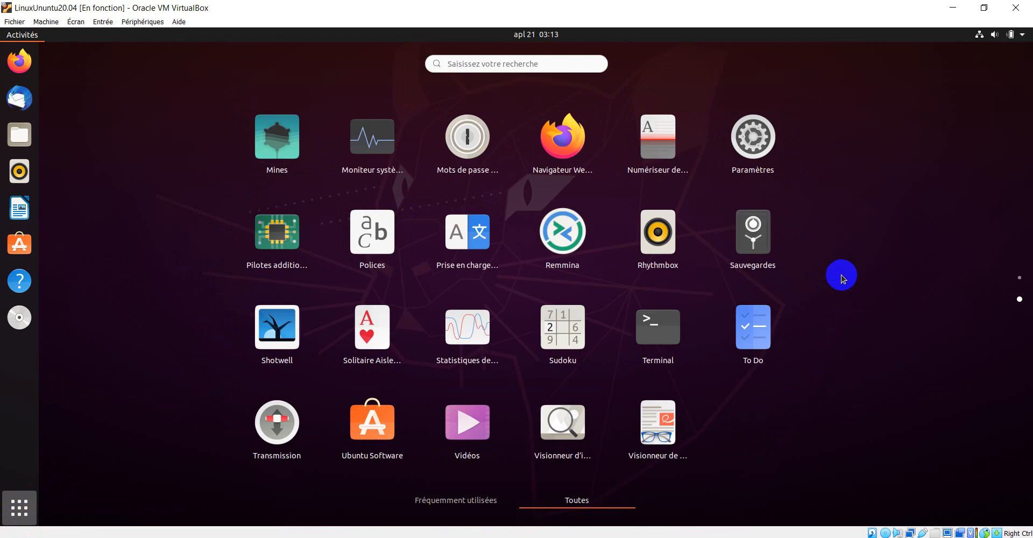
{"action": "scroll", "coordinate": [841, 273], "scroll_direction": "up", "scroll_amount": 1}
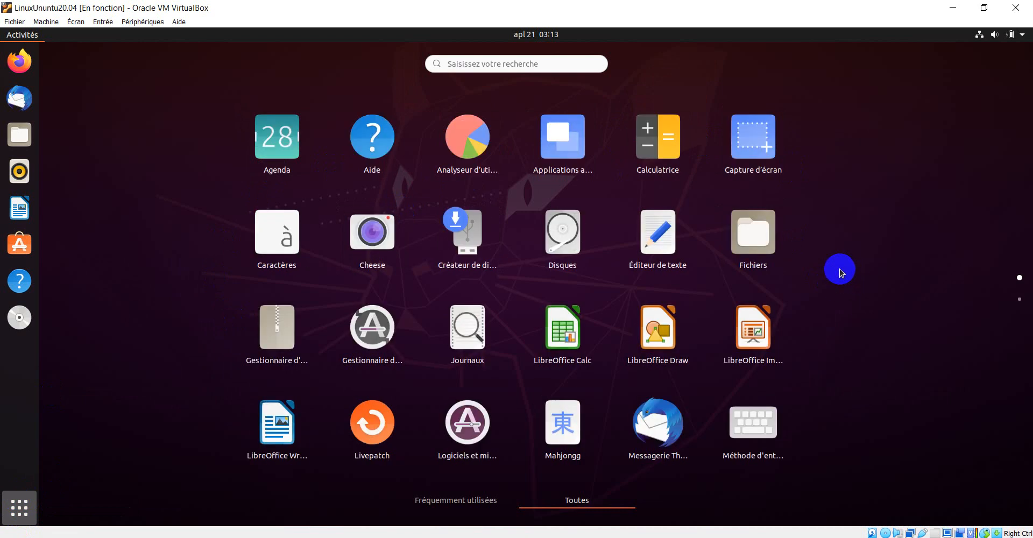
Search the applications for "calcu" and clear the search text again.
{"action": "left_click", "coordinate": [487, 63]}
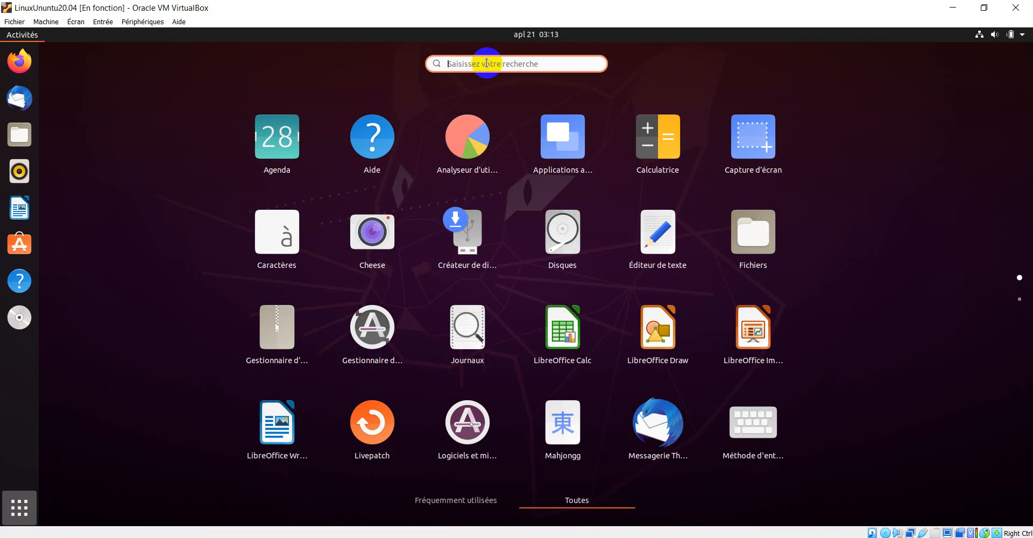
{"action": "type", "text": "calcu"}
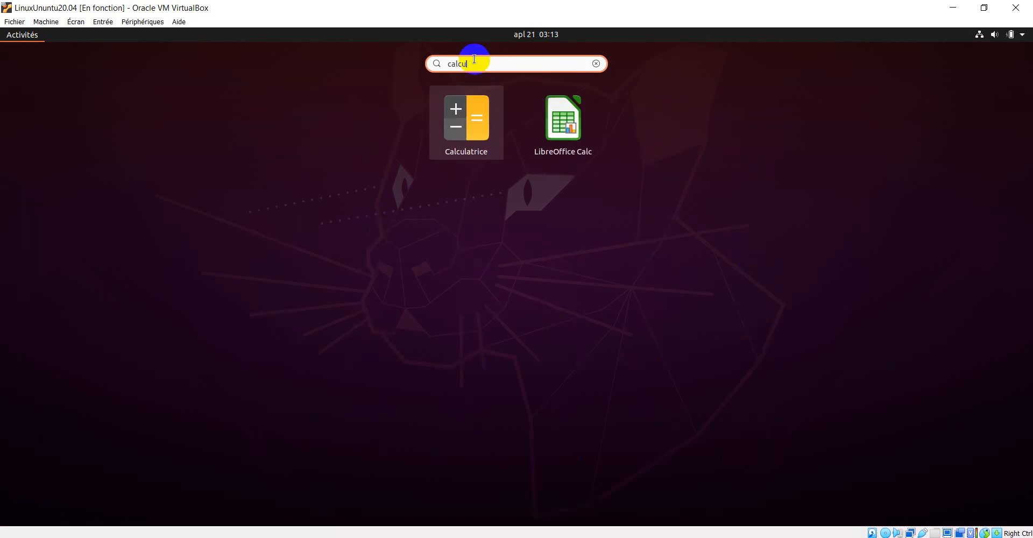
{"action": "left_click", "coordinate": [486, 63]}
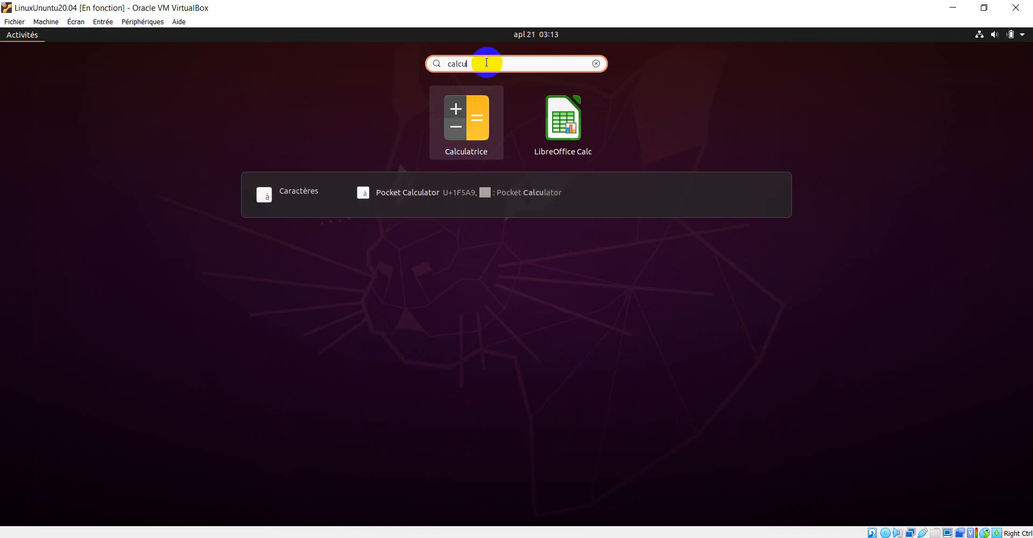
{"action": "key", "text": "BackSpace"}
{"action": "key", "text": "BackSpace"}
{"action": "key", "text": "BackSpace"}
{"action": "key", "text": "BackSpace"}
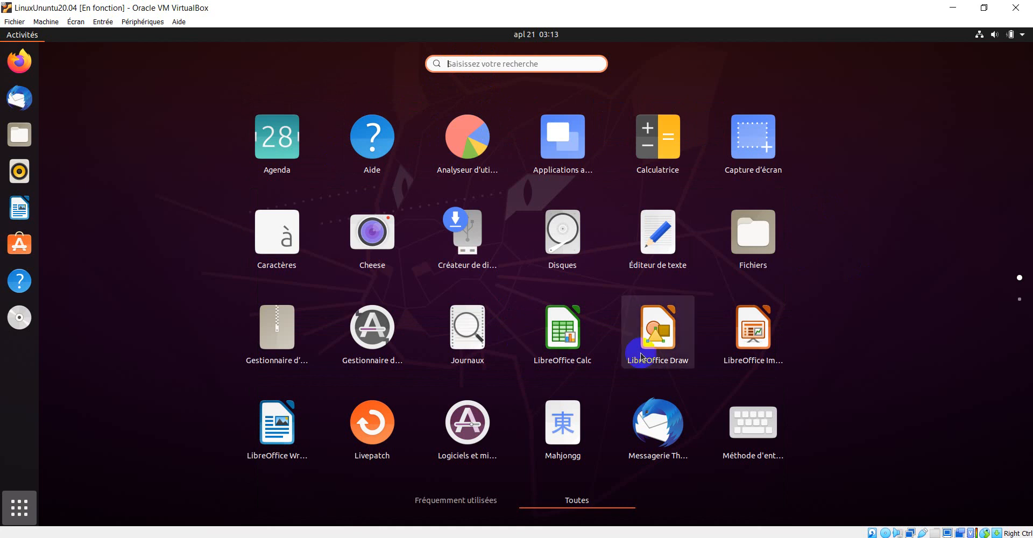
Launch Paramètres from the second page of applications and look through its categories, ending on Réseau.
{"action": "left_click", "coordinate": [1020, 301]}
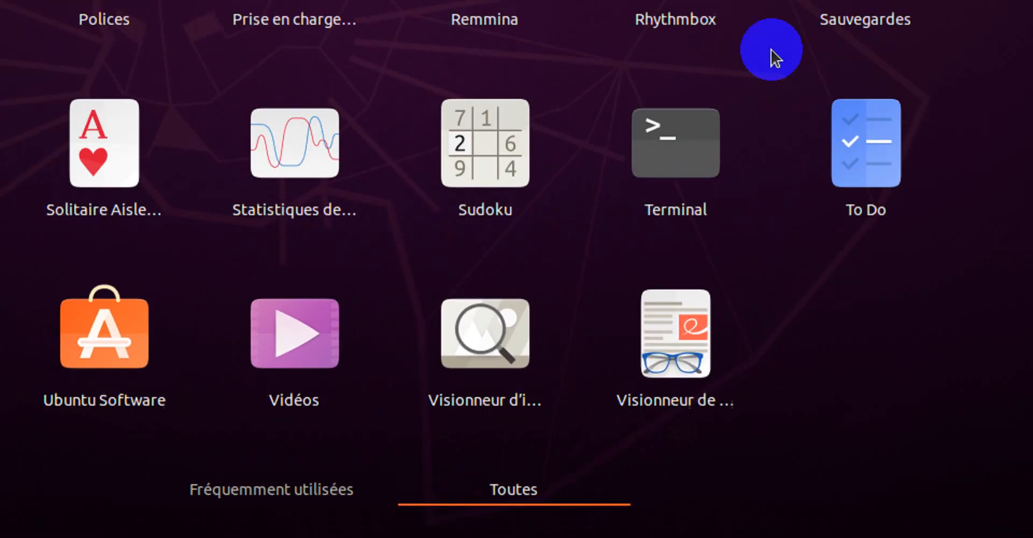
{"action": "left_click", "coordinate": [767, 156]}
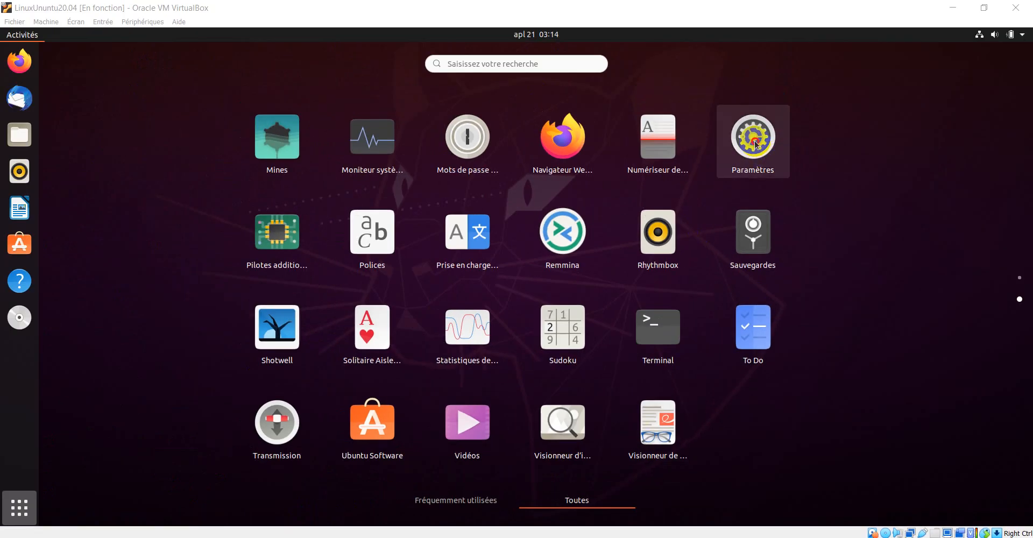
{"action": "left_click", "coordinate": [755, 141]}
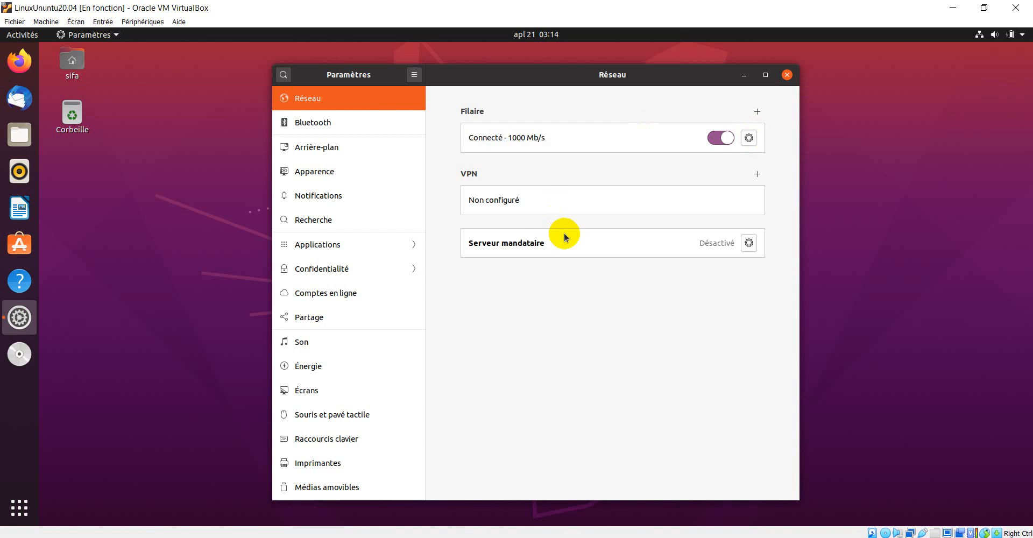
{"action": "left_click", "coordinate": [331, 106]}
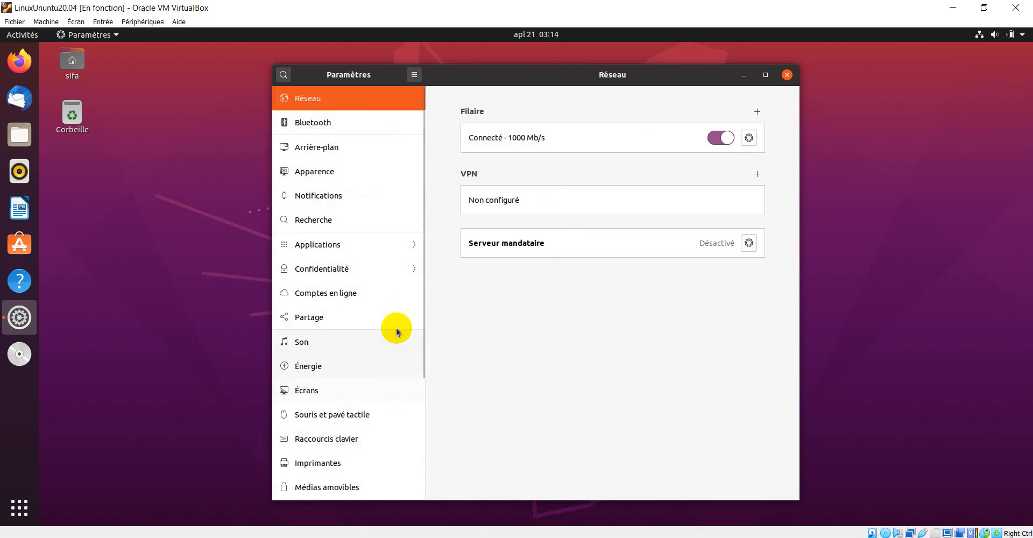
{"action": "scroll", "coordinate": [399, 309], "scroll_direction": "down", "scroll_amount": 2}
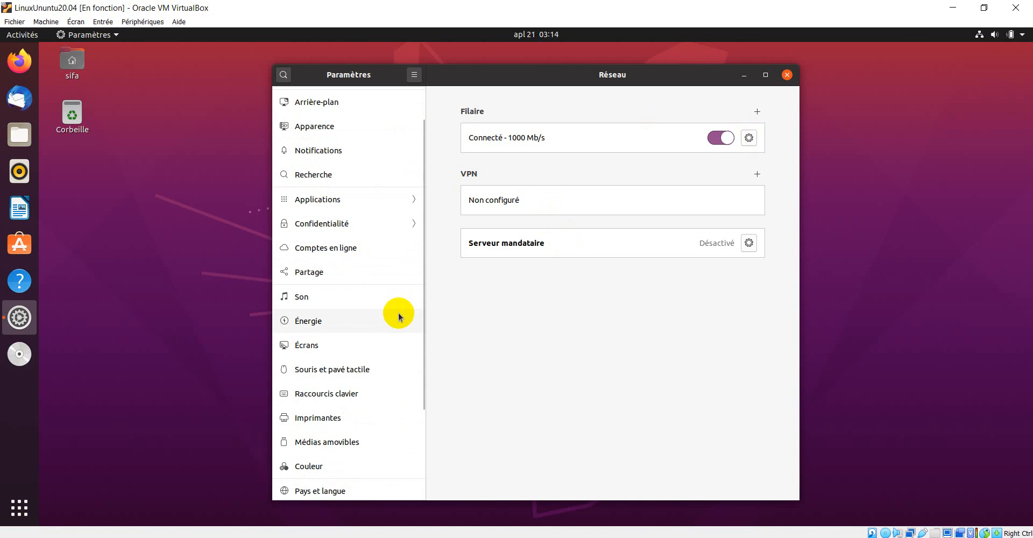
{"action": "scroll", "coordinate": [398, 316], "scroll_direction": "up", "scroll_amount": 2}
{"action": "left_click", "coordinate": [323, 98]}
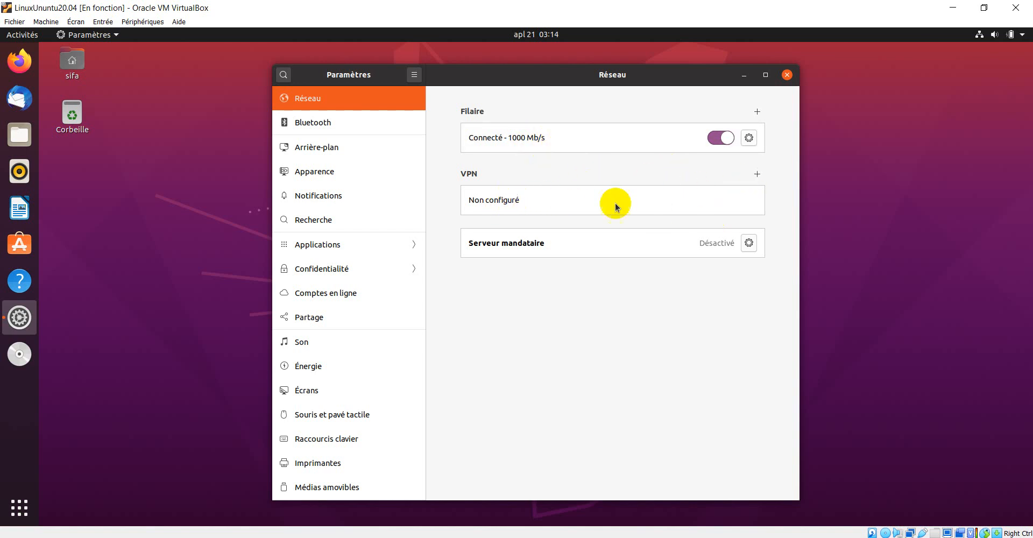
Examine the connection types offered for adding a VPN and cancel without adding one.
{"action": "left_click", "coordinate": [757, 176]}
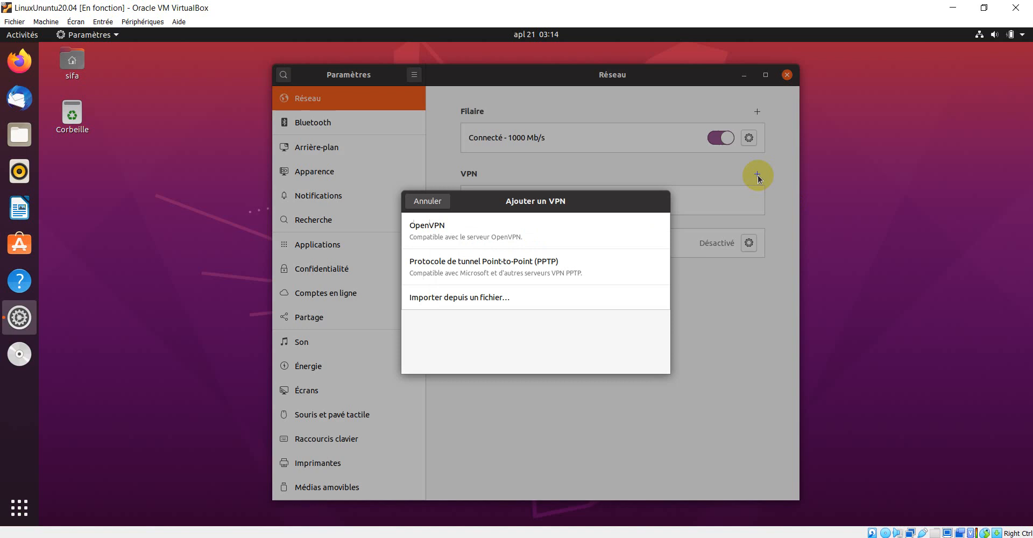
{"action": "left_click", "coordinate": [428, 201]}
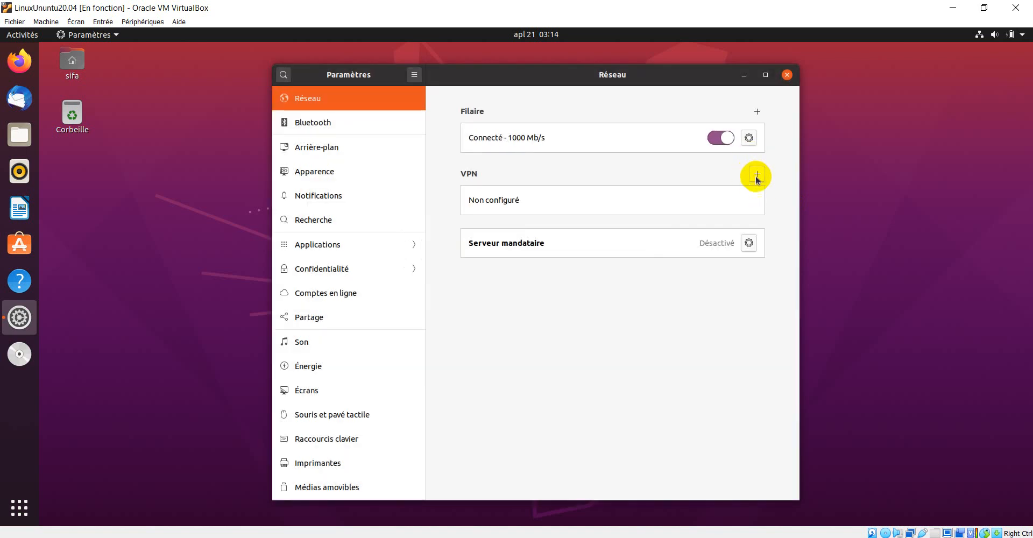
{"action": "left_click", "coordinate": [757, 176]}
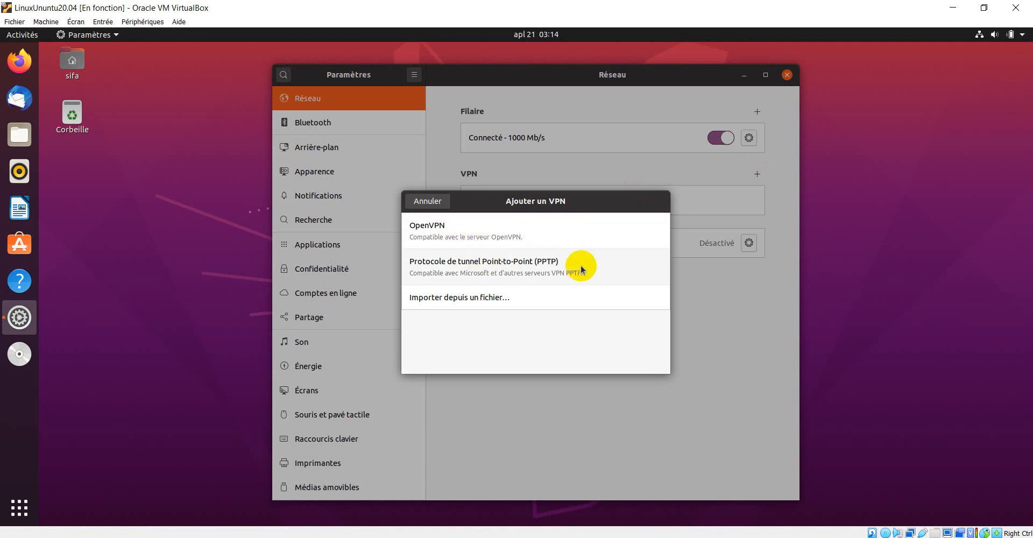
{"action": "left_click", "coordinate": [434, 206]}
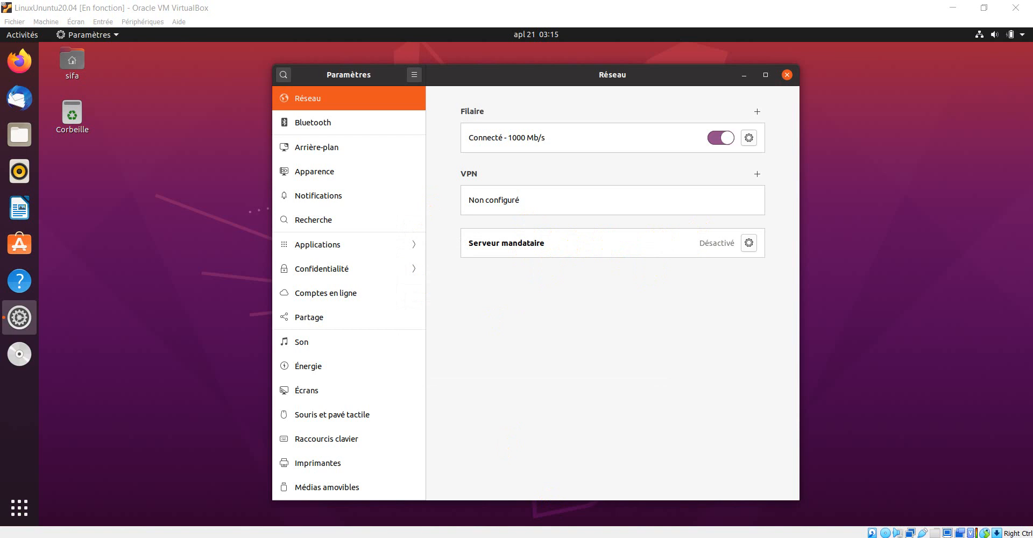
Set the network proxy (Serveur mandataire) mode to Manuel and close its settings.
{"action": "left_click", "coordinate": [750, 244]}
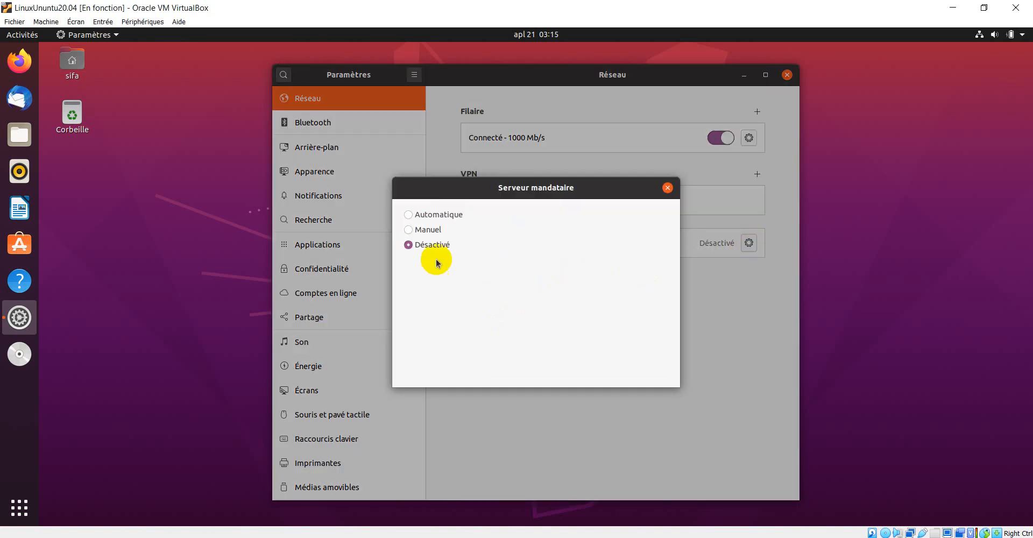
{"action": "left_click", "coordinate": [410, 216]}
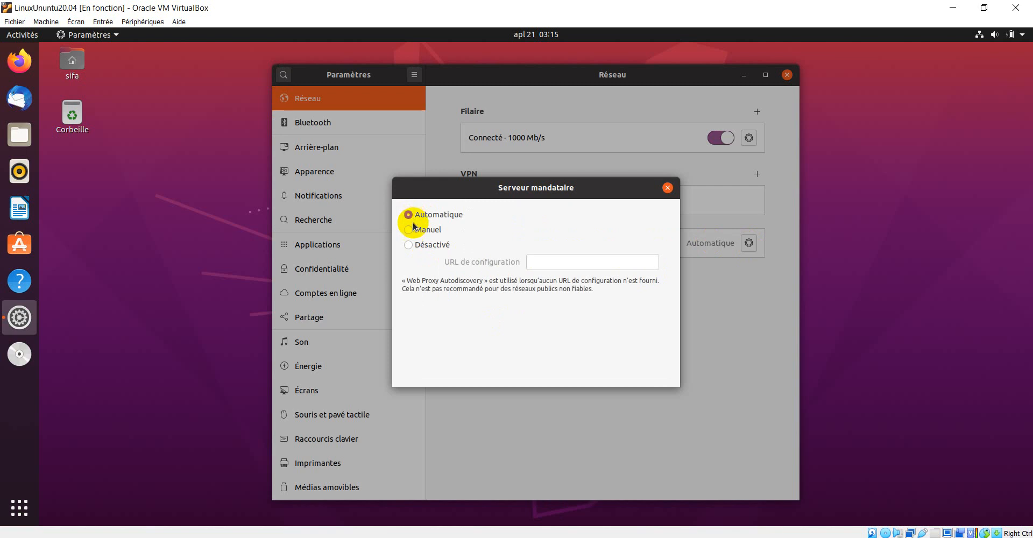
{"action": "left_click", "coordinate": [413, 230]}
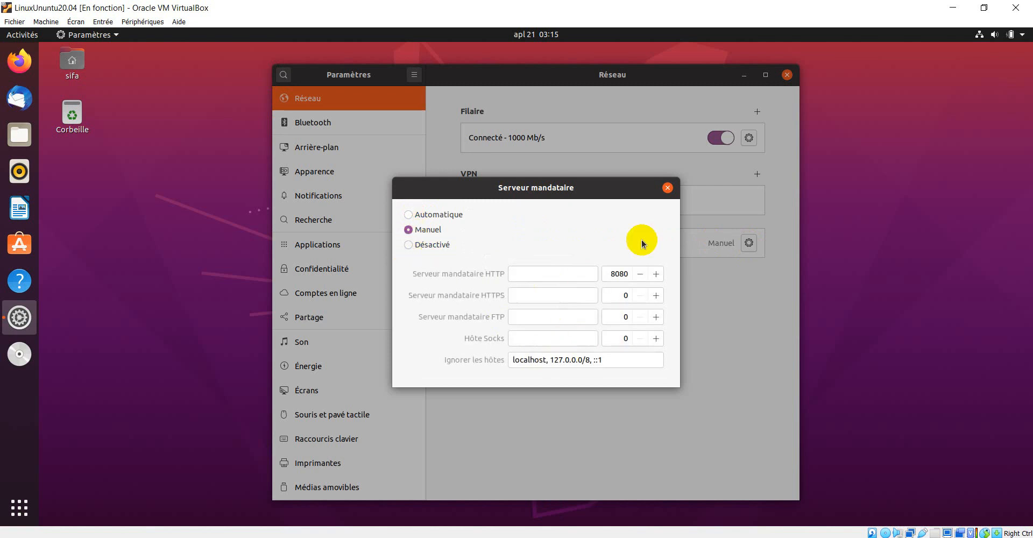
{"action": "left_click", "coordinate": [667, 188]}
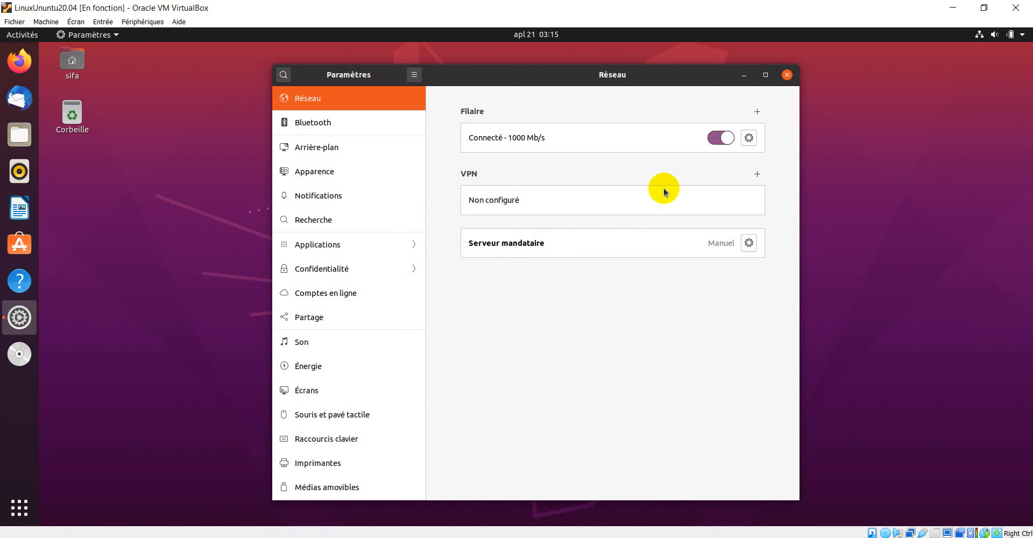
View the Arrière-plan and Bluetooth settings pages.
{"action": "left_click", "coordinate": [319, 151]}
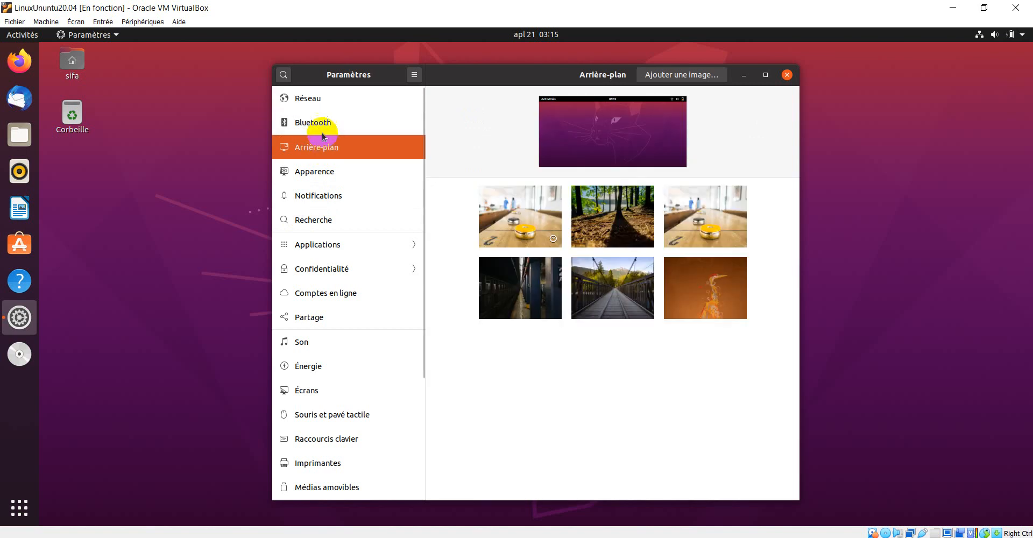
{"action": "left_click", "coordinate": [310, 122]}
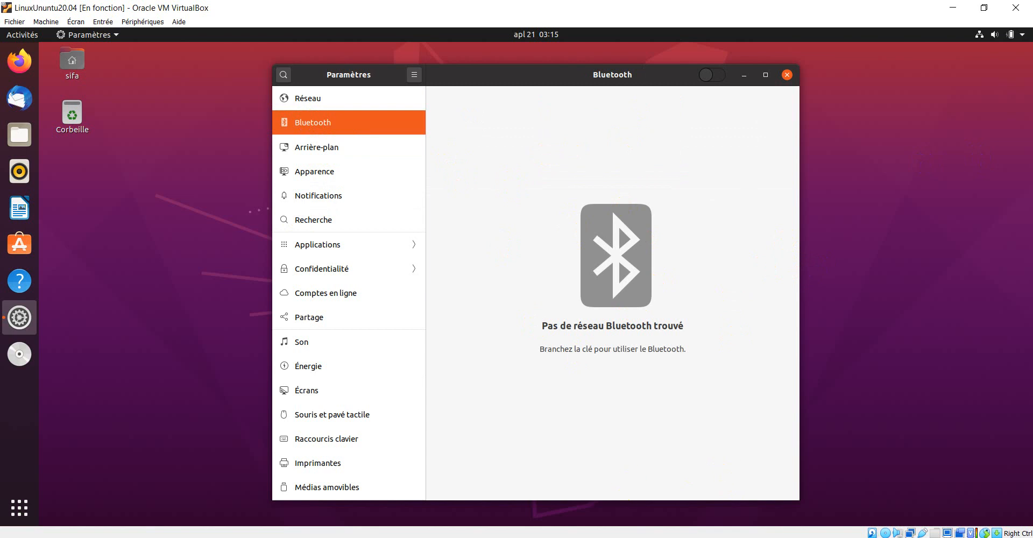
Switch to the VirtualBox machine manager and back to the Ubuntu machine, and dismiss the Ubuntu 22.04.3 LTS upgrade offer.
{"action": "left_click", "coordinate": [509, 537]}
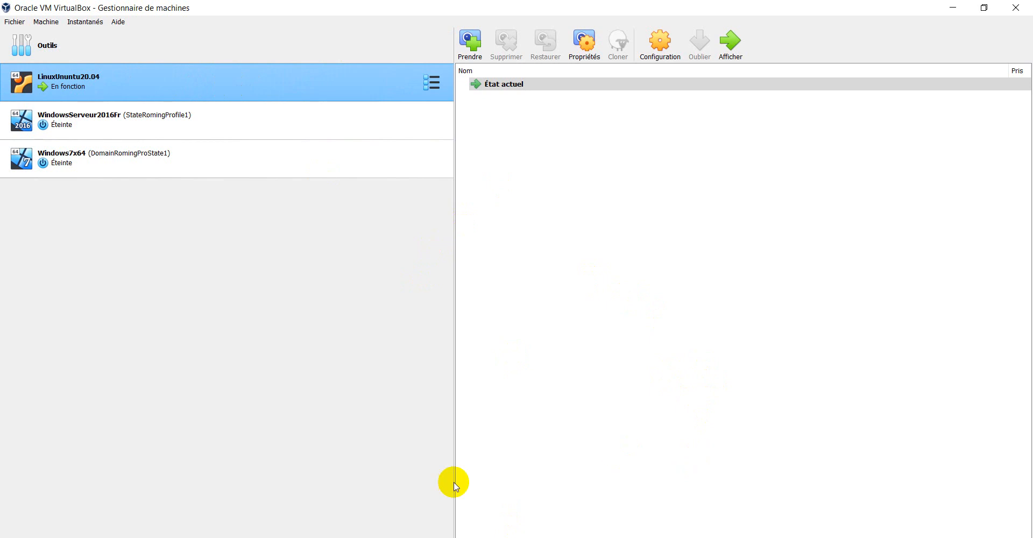
{"action": "key", "text": "alt+Tab"}
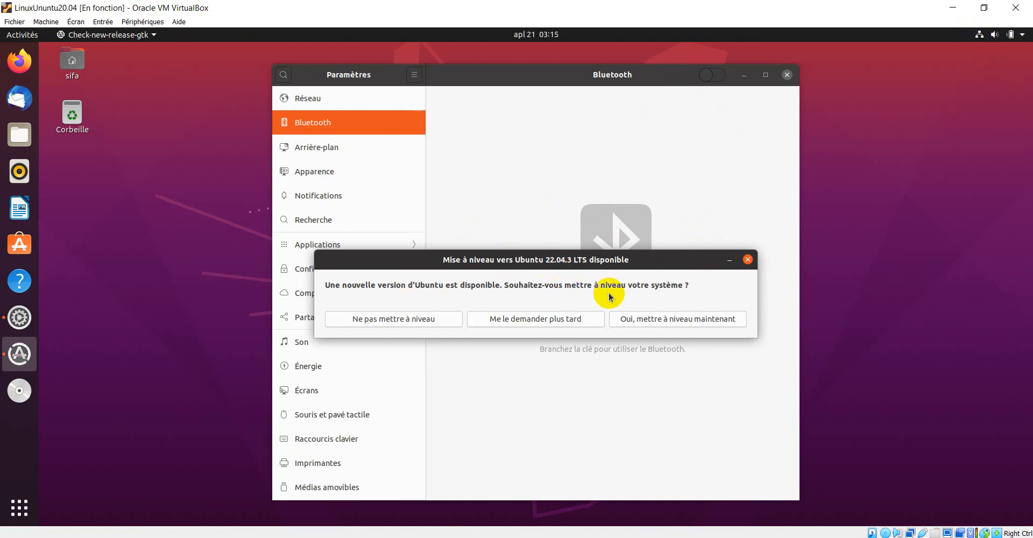
{"action": "left_click", "coordinate": [748, 260]}
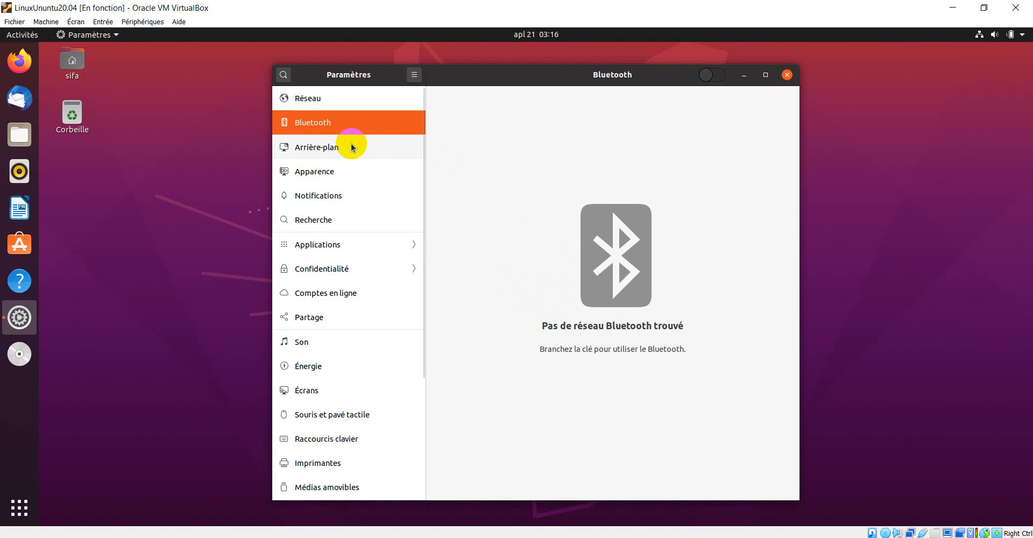
In the Arrière-plan settings, try the shuffleboard picture and set the forest picture as desktop background.
{"action": "left_click", "coordinate": [332, 151]}
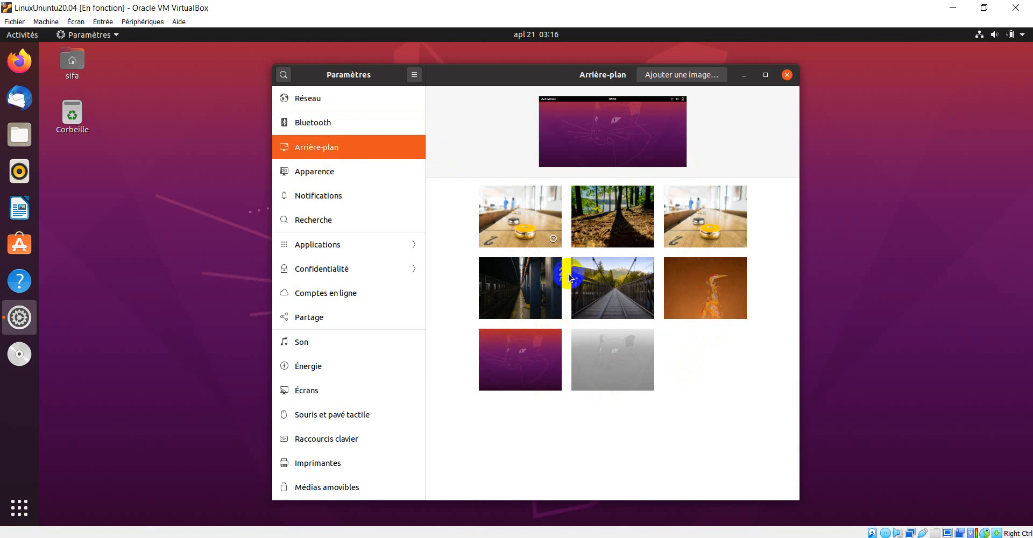
{"action": "left_click", "coordinate": [522, 221]}
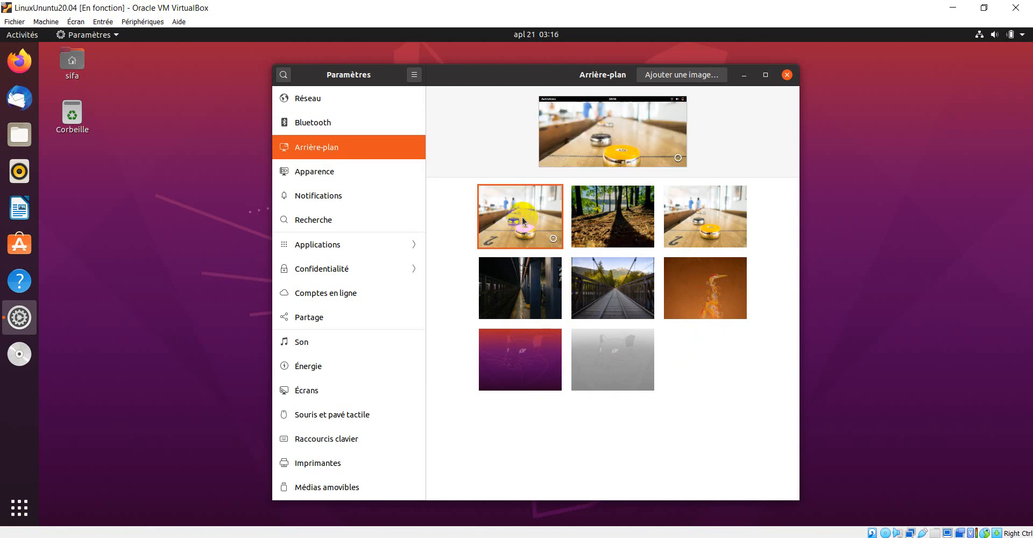
{"action": "left_click", "coordinate": [625, 224]}
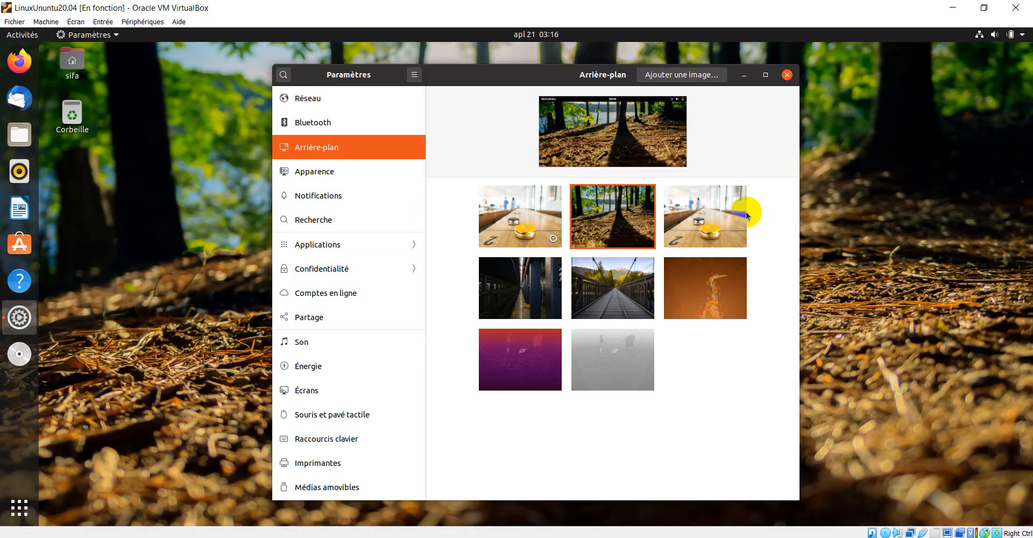
Try the shuffleboard, orange bird, bridge and grey pictures and set the purple cat picture as desktop background.
{"action": "left_click", "coordinate": [713, 230]}
{"action": "left_click", "coordinate": [716, 296]}
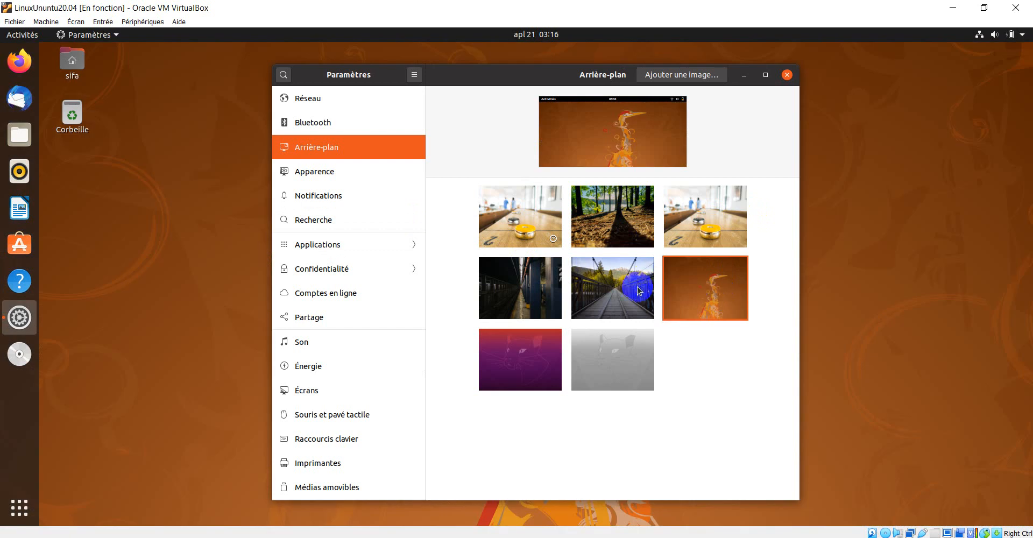
{"action": "left_click", "coordinate": [622, 297]}
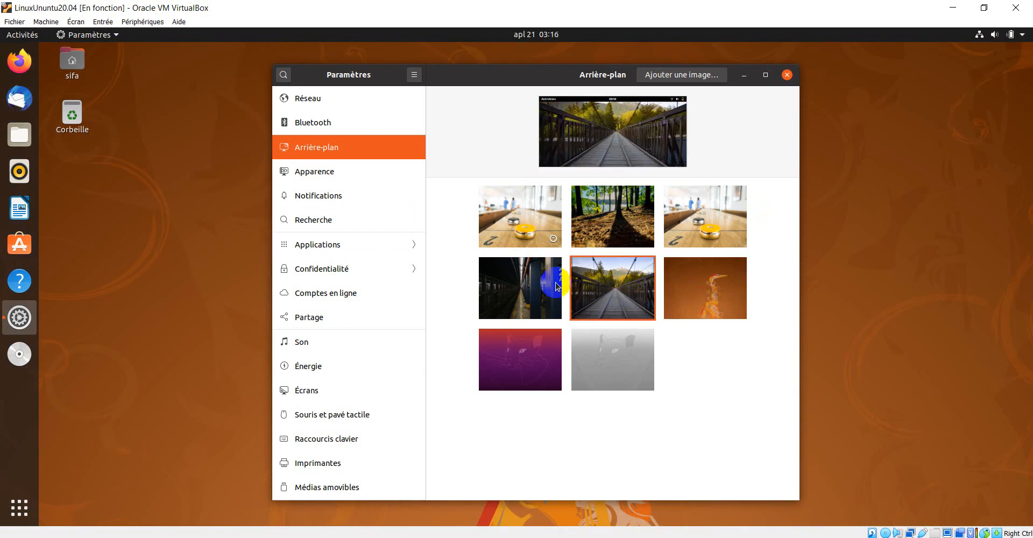
{"action": "left_click", "coordinate": [532, 292]}
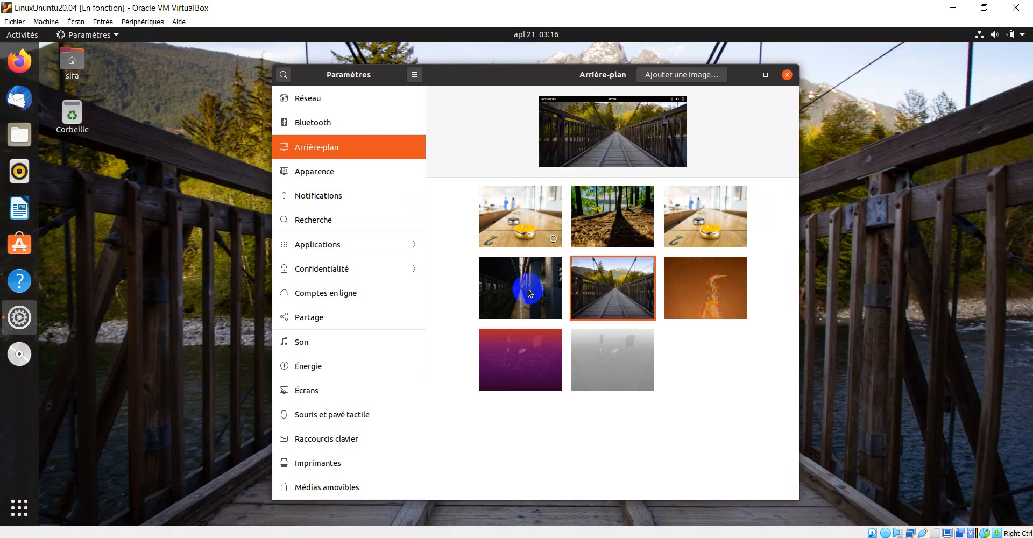
{"action": "left_click", "coordinate": [618, 361]}
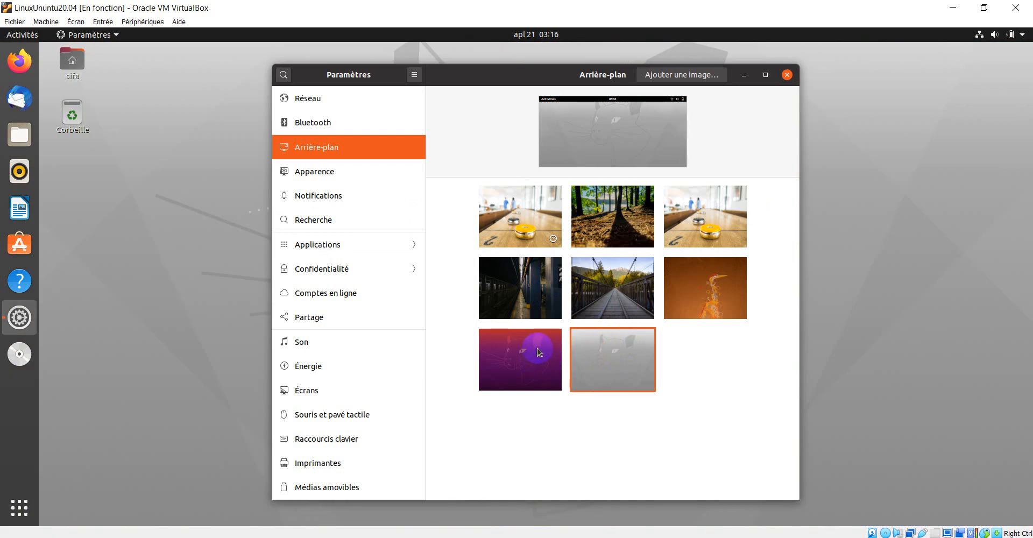
{"action": "left_click", "coordinate": [587, 358]}
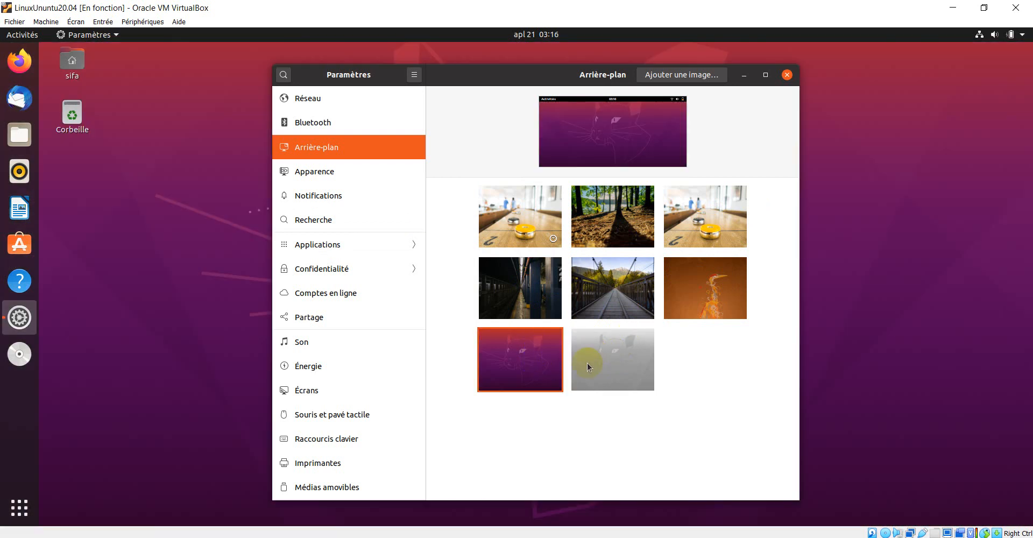
Browse the Documents and Musique folders for a custom background image and cancel the image selection.
{"action": "left_click", "coordinate": [688, 76]}
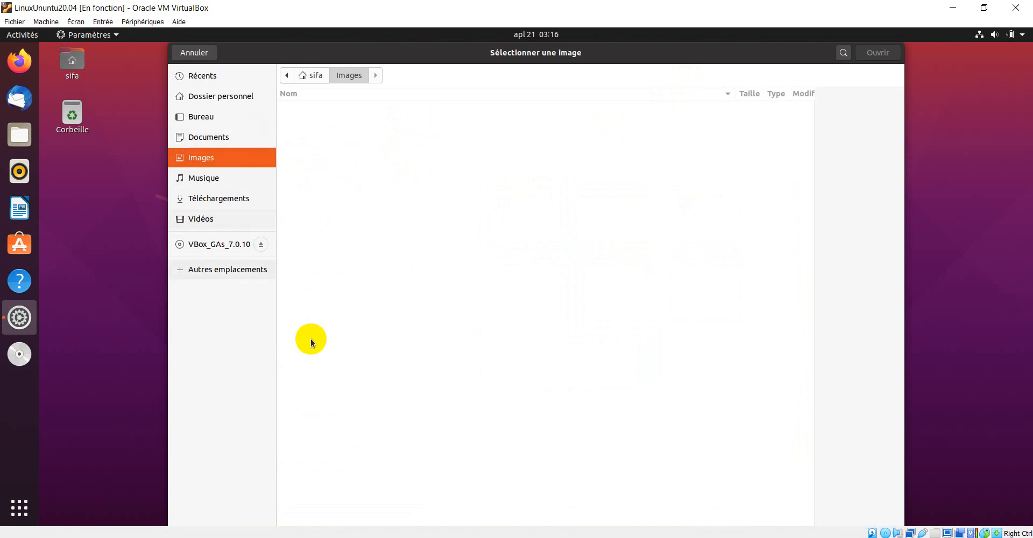
{"action": "left_click", "coordinate": [207, 143]}
{"action": "left_click", "coordinate": [205, 177]}
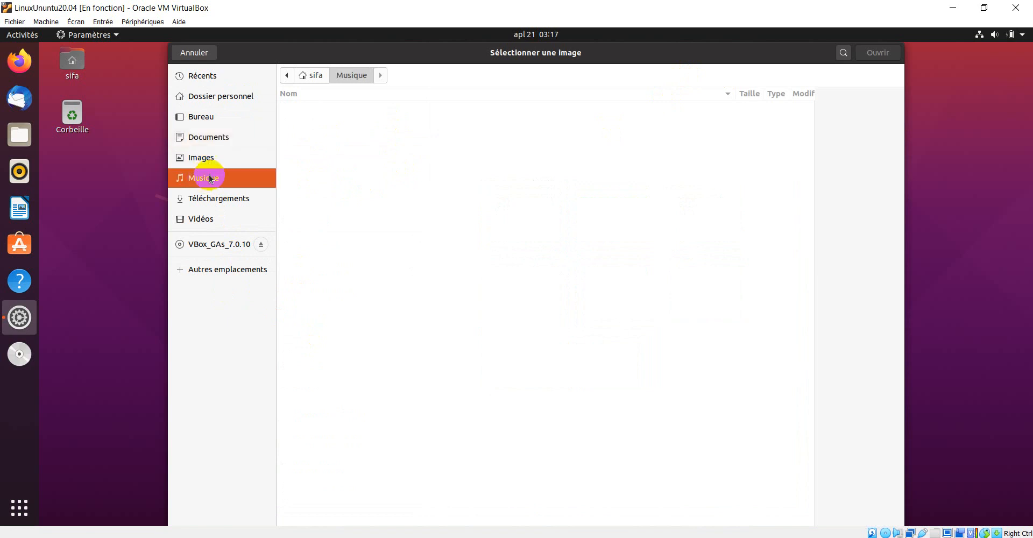
{"action": "left_click", "coordinate": [195, 52]}
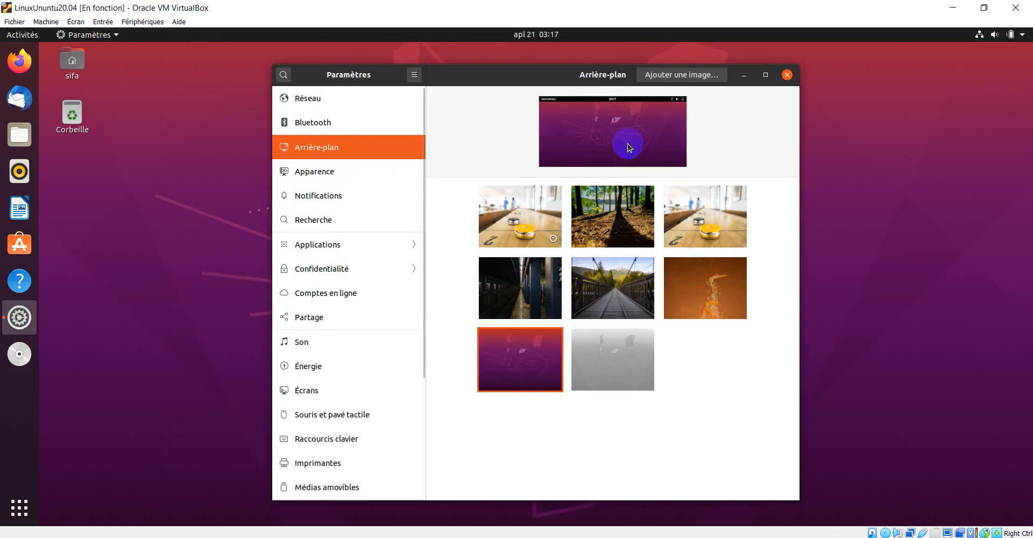
{"action": "left_click", "coordinate": [616, 164]}
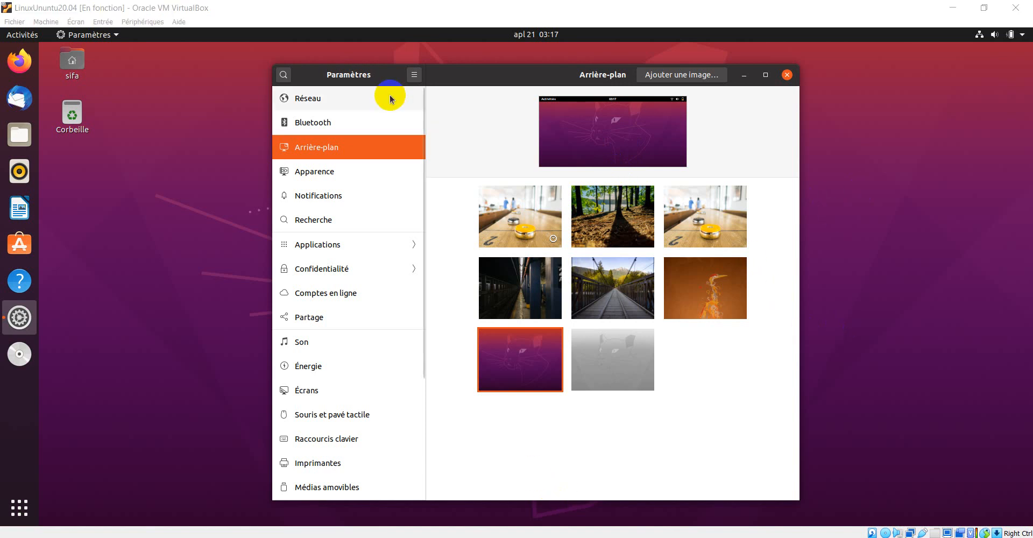
{"action": "left_click", "coordinate": [329, 146]}
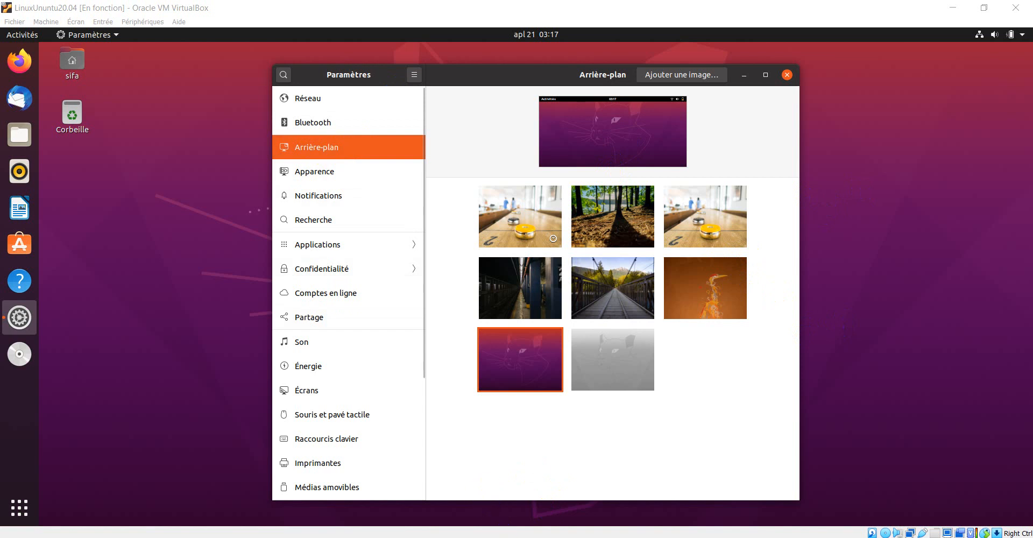
In the Apparence settings, try the Clair and Foncé window colours and set the colours back to Standard.
{"action": "left_click", "coordinate": [308, 172]}
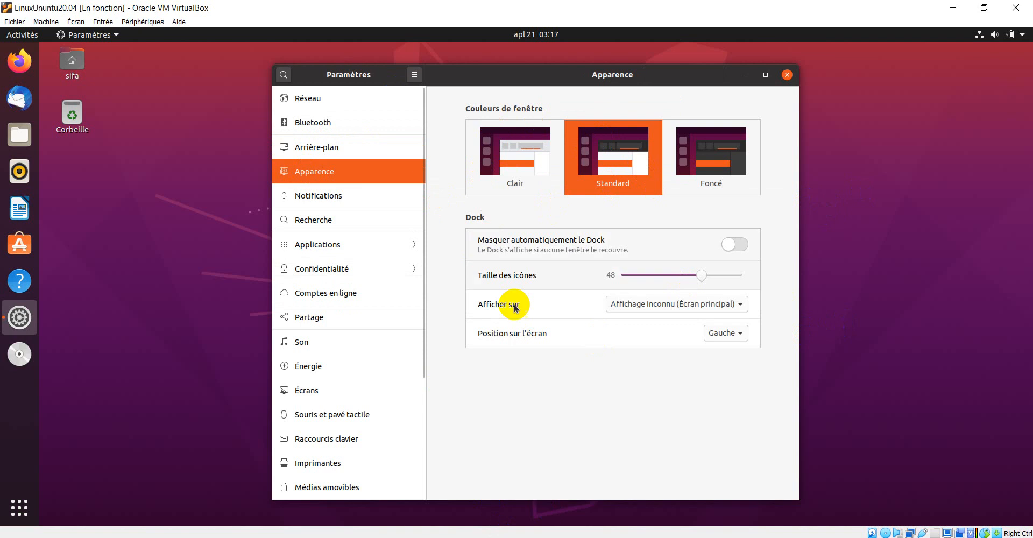
{"action": "left_click", "coordinate": [581, 183]}
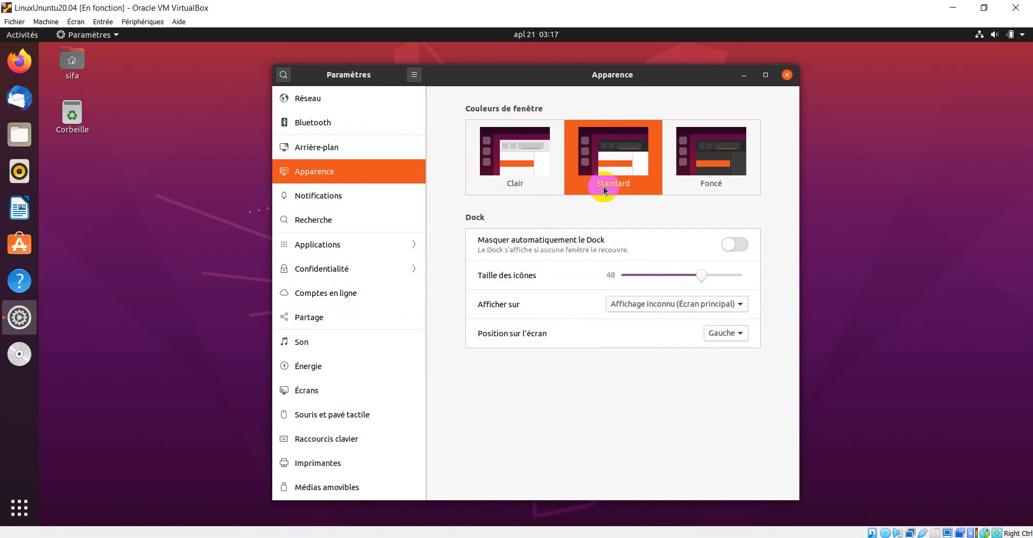
{"action": "left_click", "coordinate": [507, 150]}
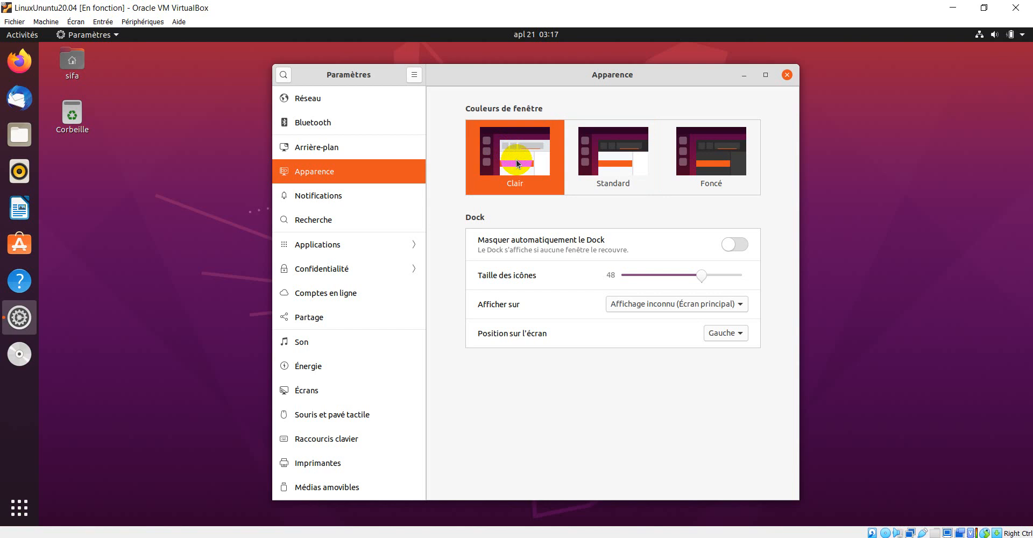
{"action": "left_click", "coordinate": [709, 157]}
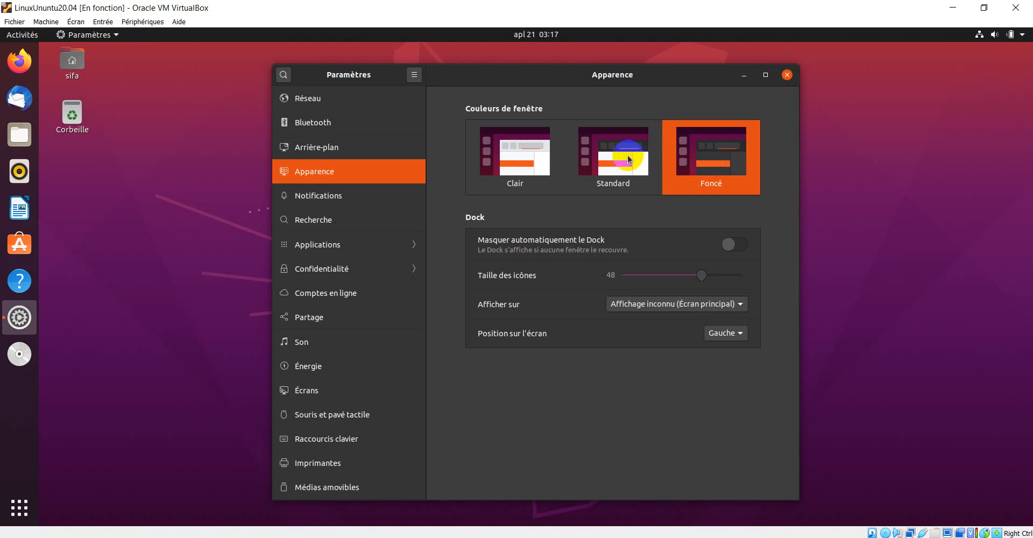
{"action": "left_click", "coordinate": [624, 158]}
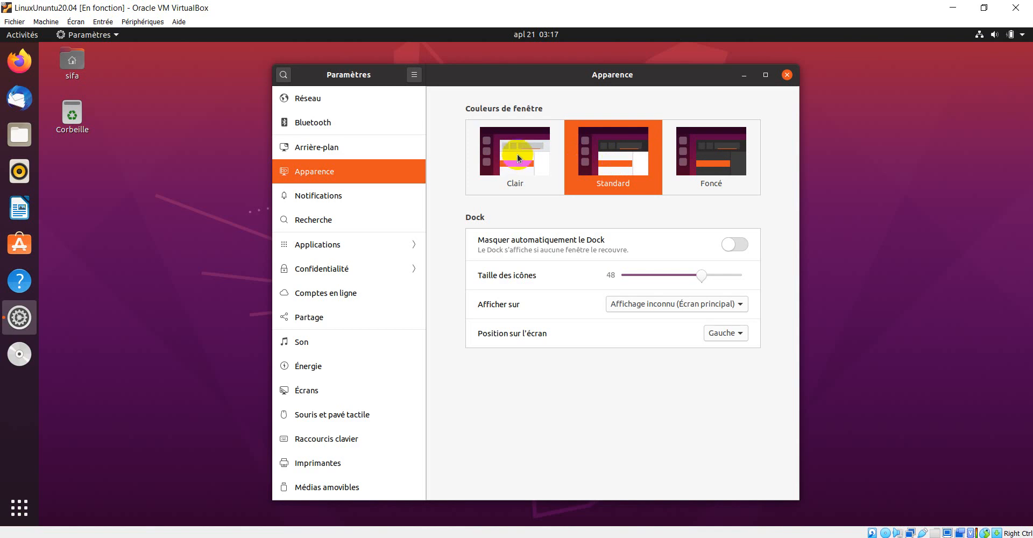
Apply the Clair window colours, maximize the Paramètres window, and return the window colours to Standard.
{"action": "left_click", "coordinate": [518, 157]}
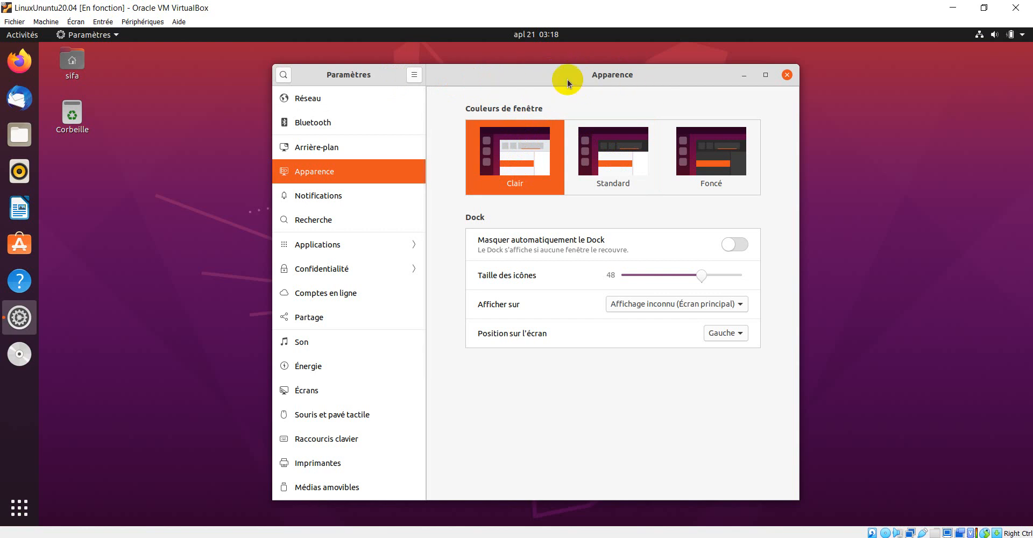
{"action": "left_click", "coordinate": [765, 74]}
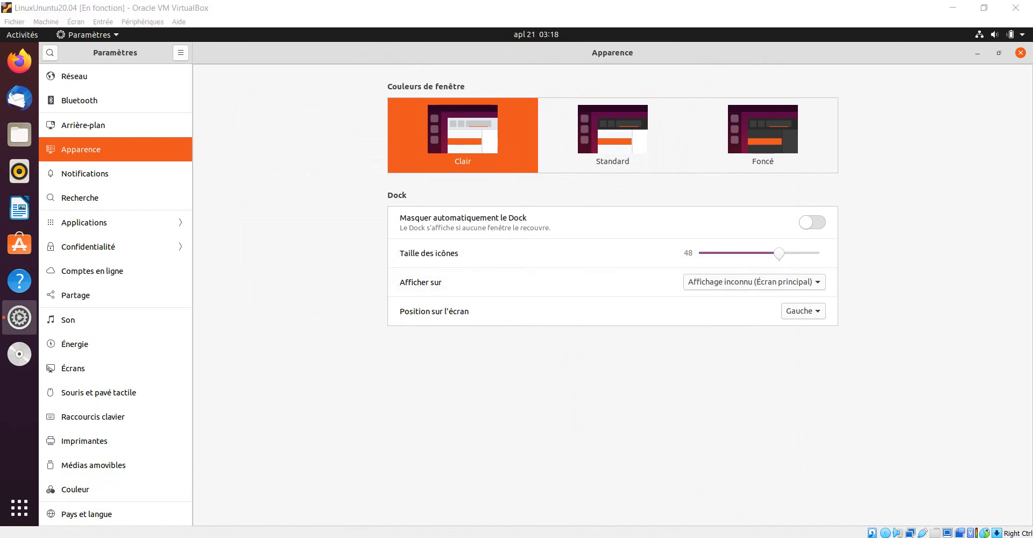
{"action": "left_click", "coordinate": [617, 134]}
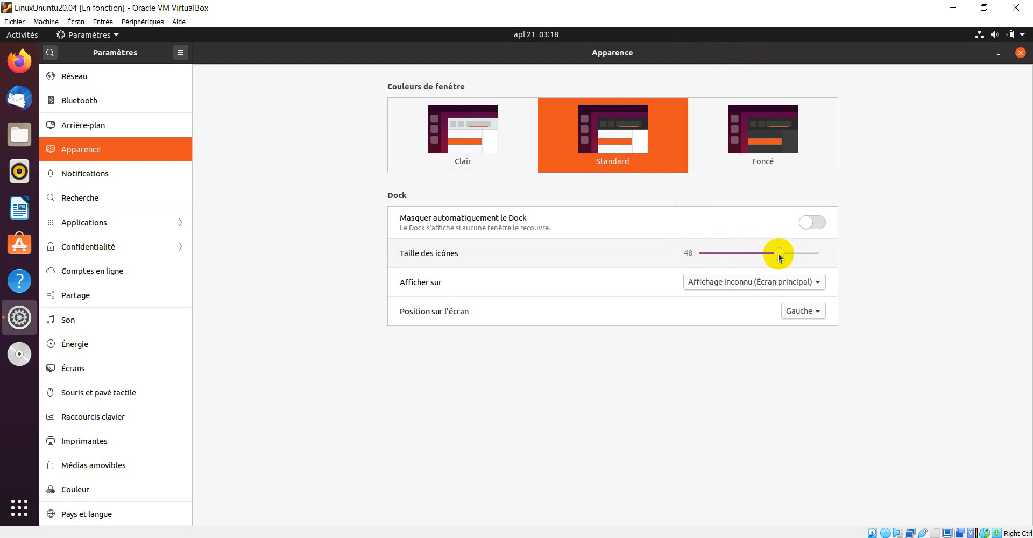
Try a Dock icon size of 52, restore it to 48, and view the Afficher sur display choices.
{"action": "mouse_move", "coordinate": [780, 254]}
{"action": "left_mouse_down"}
{"action": "mouse_move", "coordinate": [713, 255]}
{"action": "mouse_move", "coordinate": [790, 256]}
{"action": "left_mouse_up"}
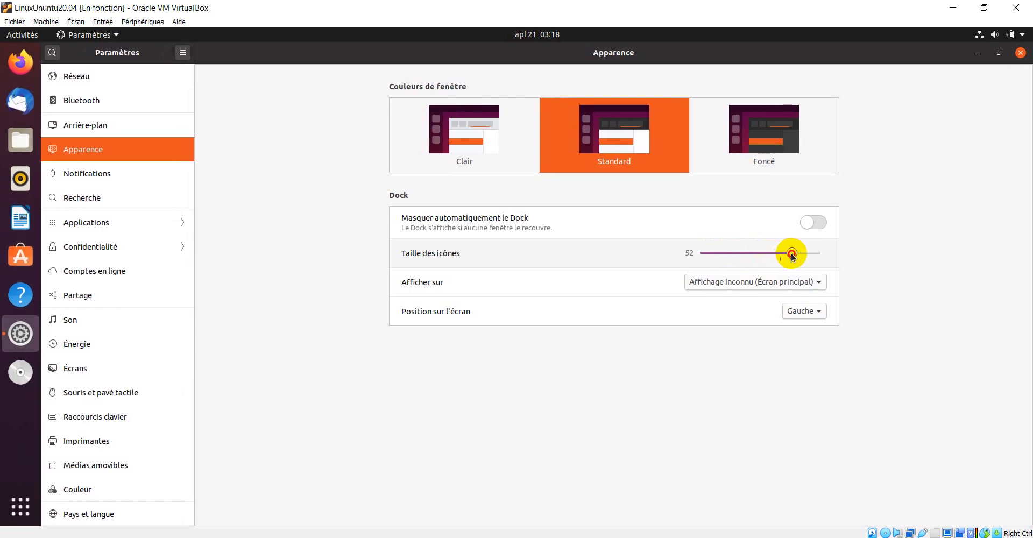
{"action": "left_click_drag", "start_coordinate": [792, 256], "coordinate": [781, 254]}
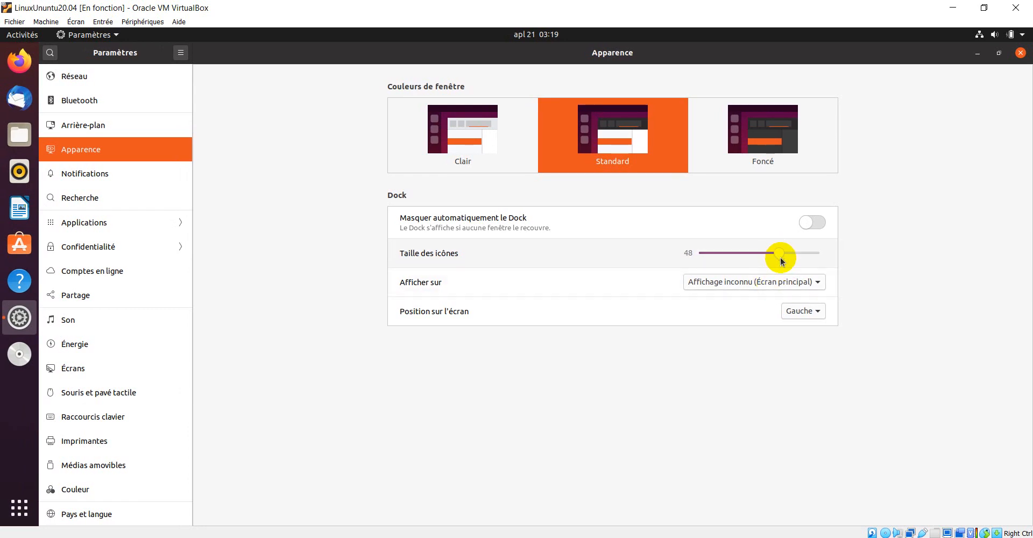
{"action": "left_click", "coordinate": [812, 286]}
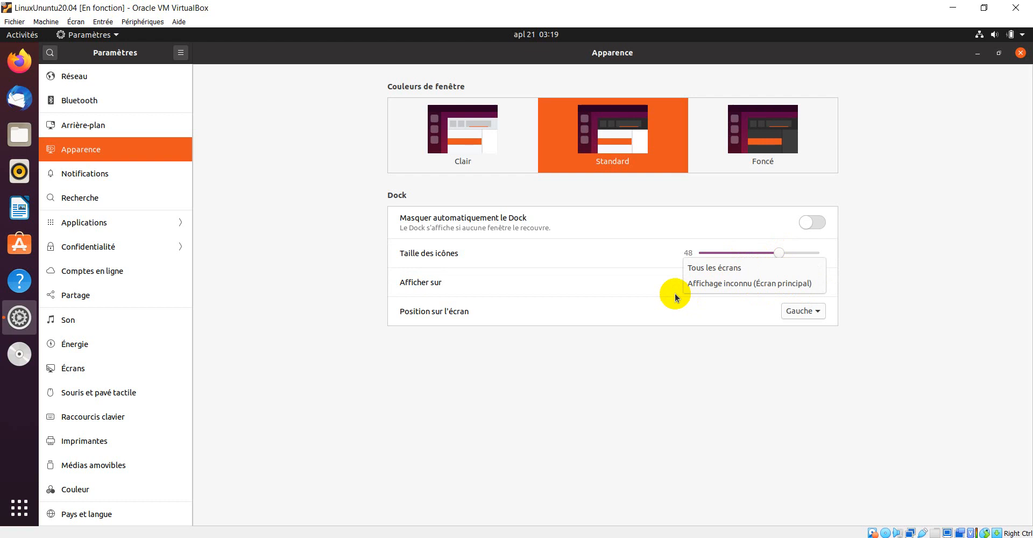
{"action": "left_click", "coordinate": [639, 293]}
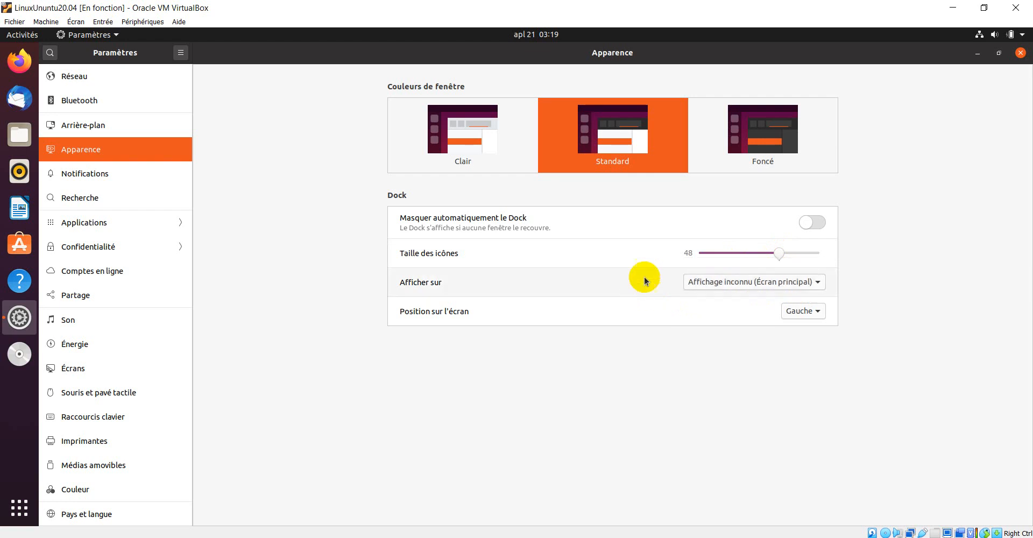
Turn on Masquer automatiquement le Dock and turn it off again.
{"action": "left_click", "coordinate": [815, 221]}
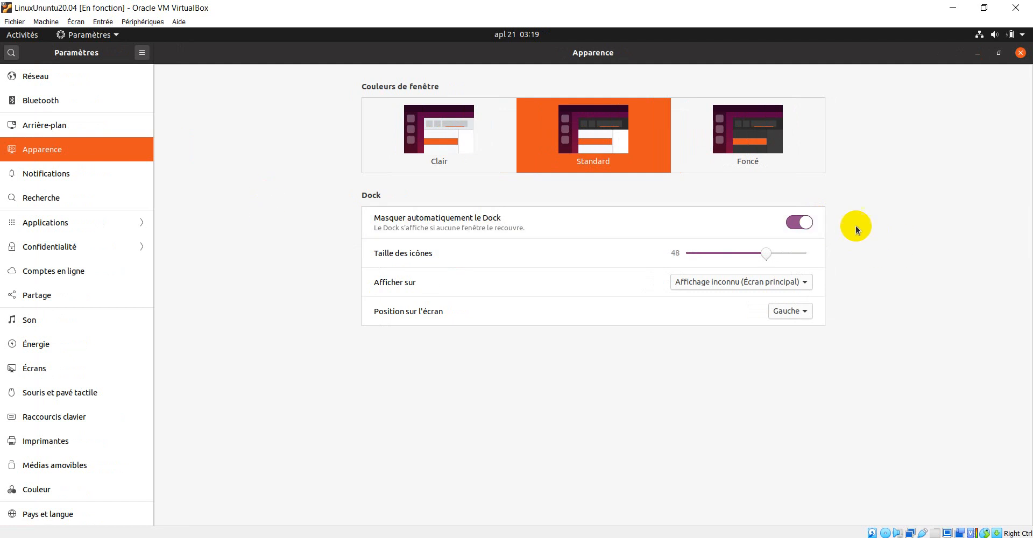
{"action": "left_click", "coordinate": [793, 225]}
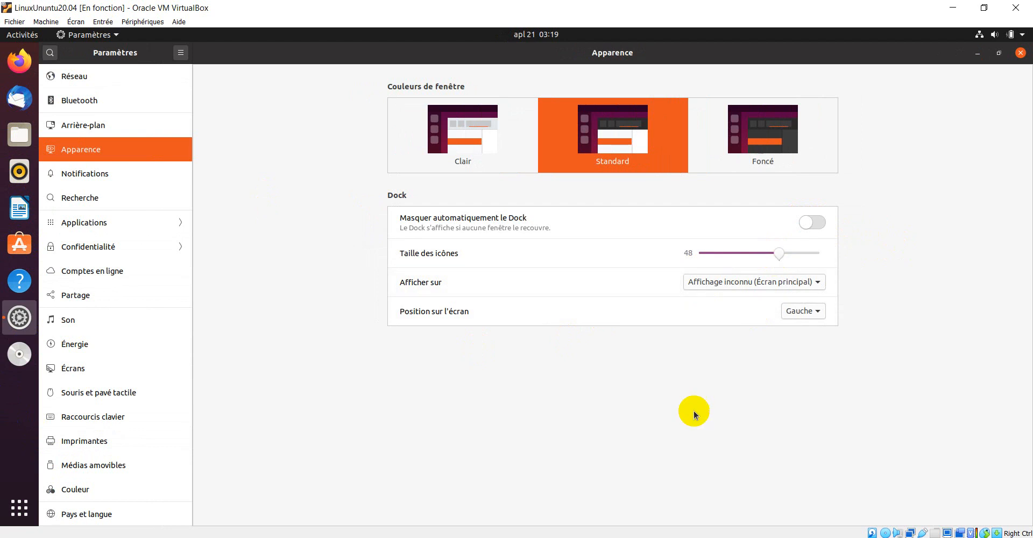
{"action": "key", "text": "alt+Tab"}
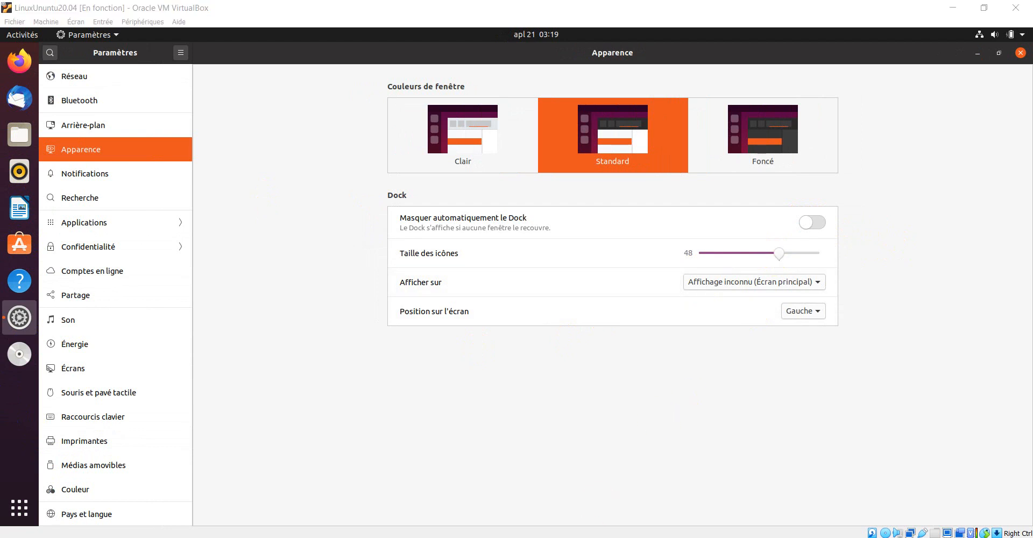
Try the Bas and Droite positions for the Dock and set its screen position back to Gauche.
{"action": "left_click", "coordinate": [815, 314]}
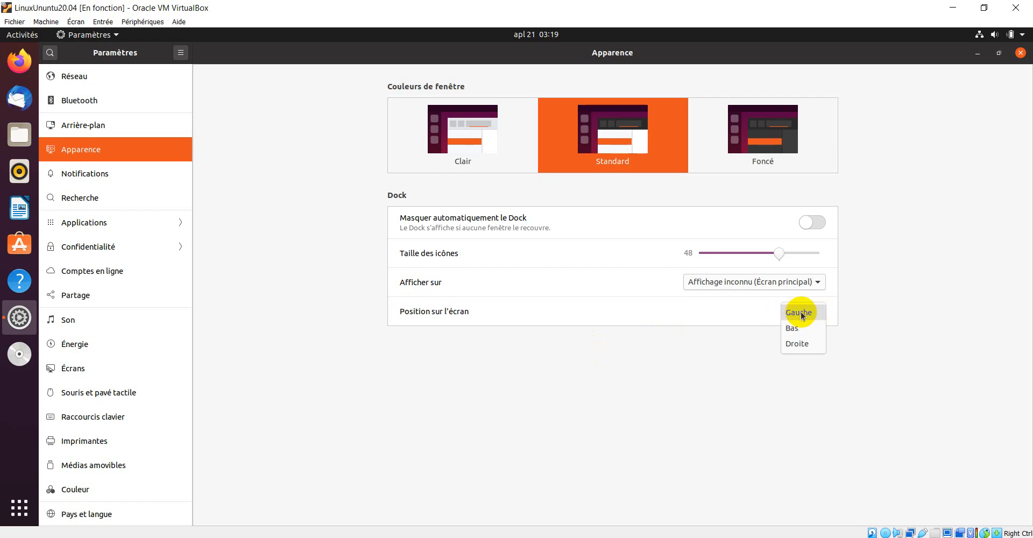
{"action": "left_click", "coordinate": [793, 327]}
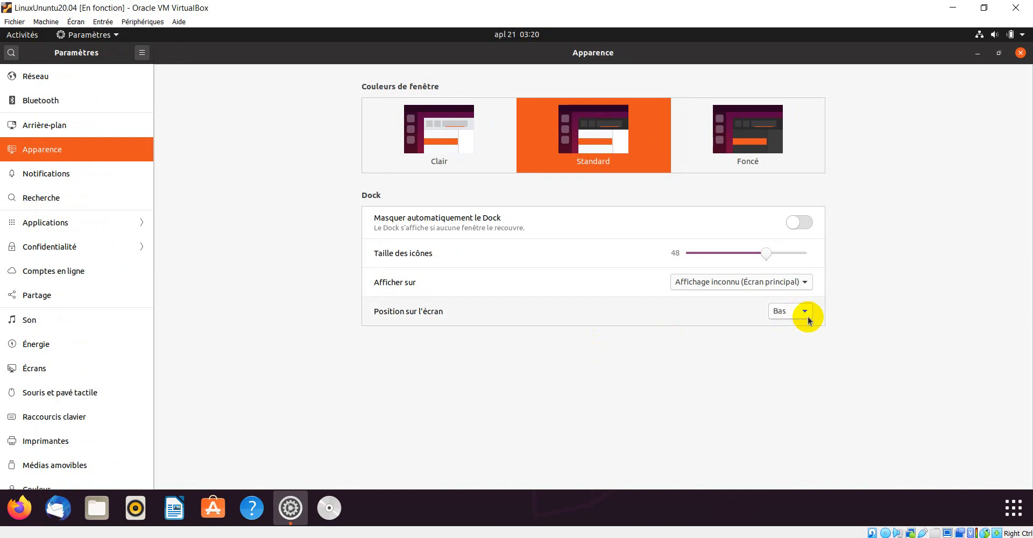
{"action": "left_click", "coordinate": [805, 311]}
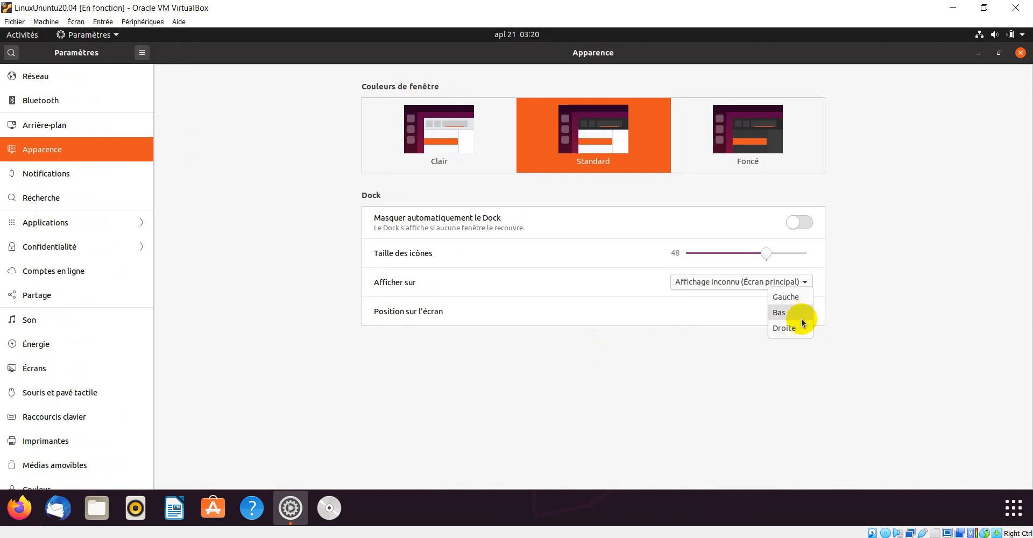
{"action": "left_click", "coordinate": [791, 331]}
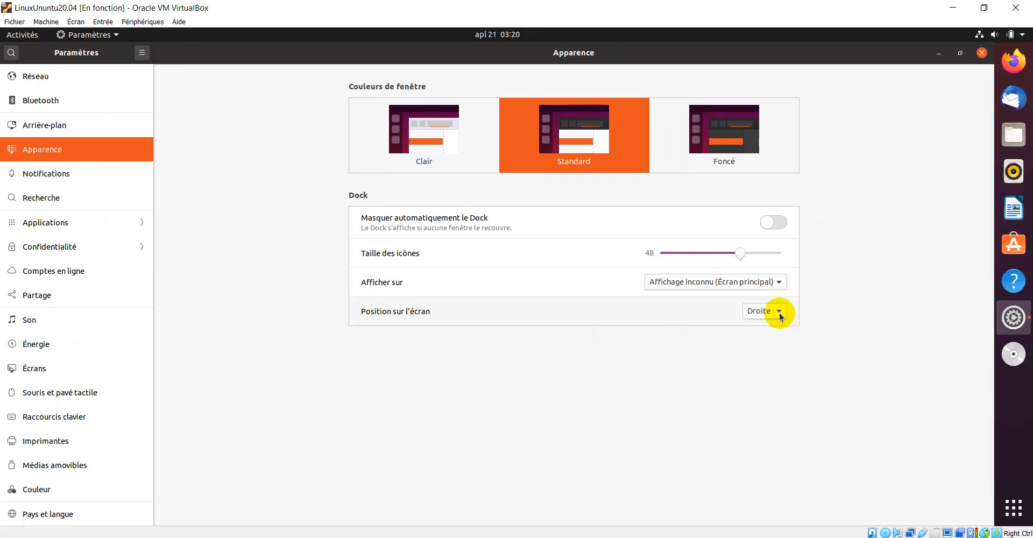
{"action": "left_click", "coordinate": [780, 315]}
{"action": "key", "text": "Escape"}
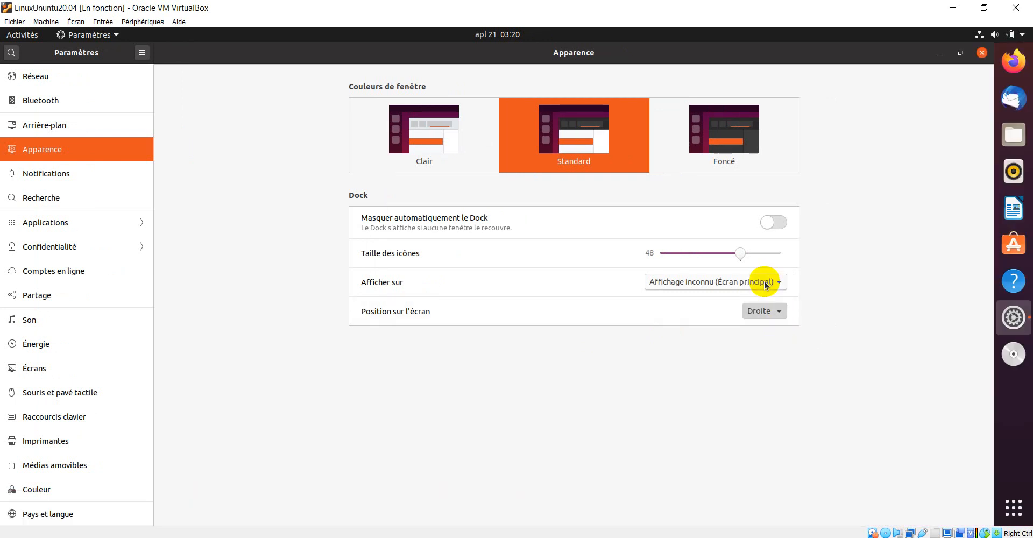
{"action": "key", "text": "Up"}
{"action": "key", "text": "Up"}
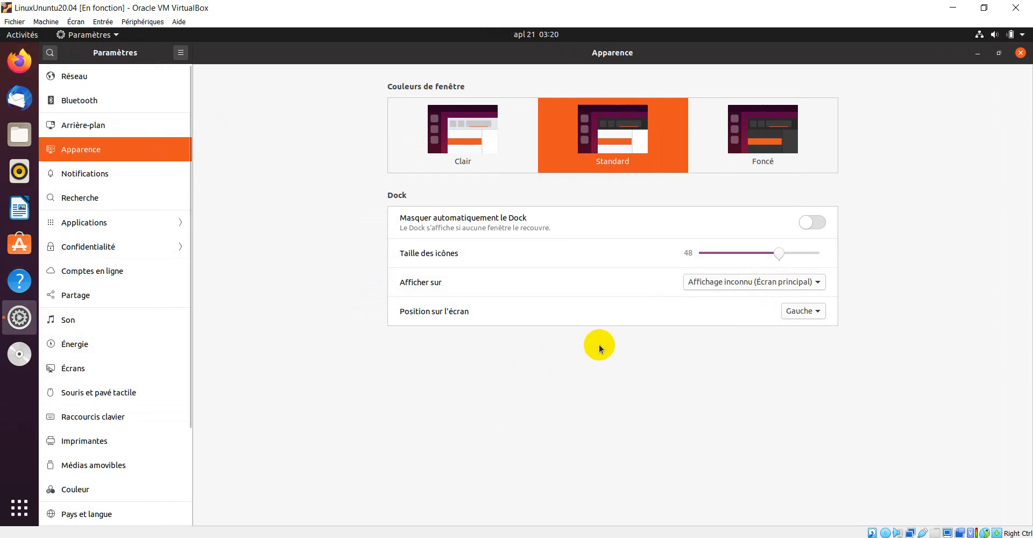
Review the application list in the Notifications settings and turn on Ne pas déranger.
{"action": "left_click", "coordinate": [97, 178]}
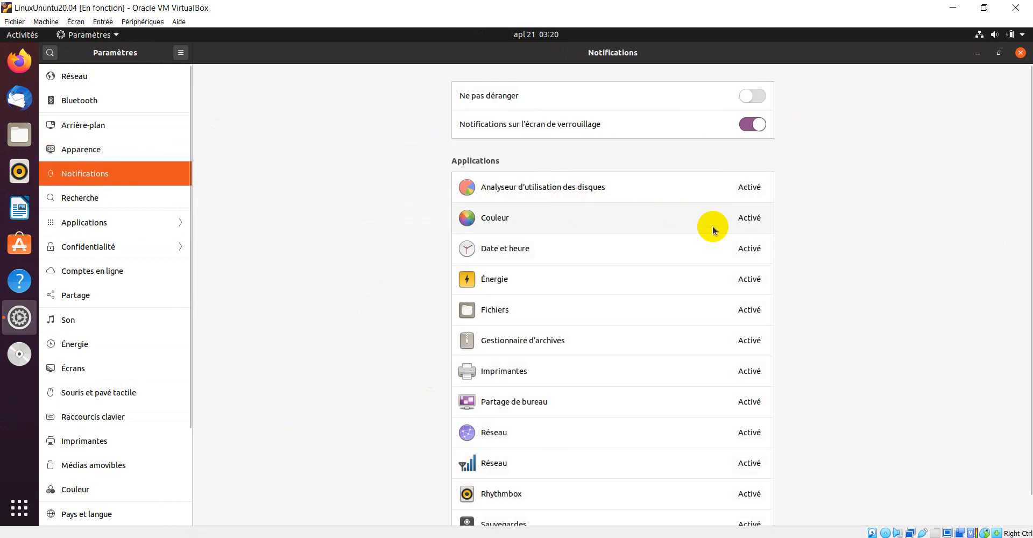
{"action": "scroll", "coordinate": [709, 241], "scroll_direction": "down", "scroll_amount": 1}
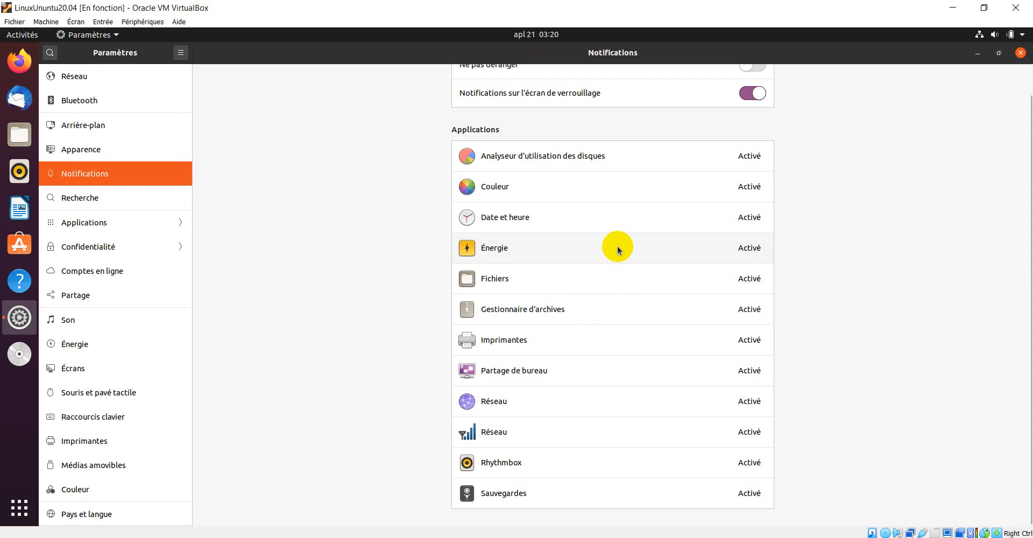
{"action": "scroll", "coordinate": [618, 246], "scroll_direction": "up", "scroll_amount": 1}
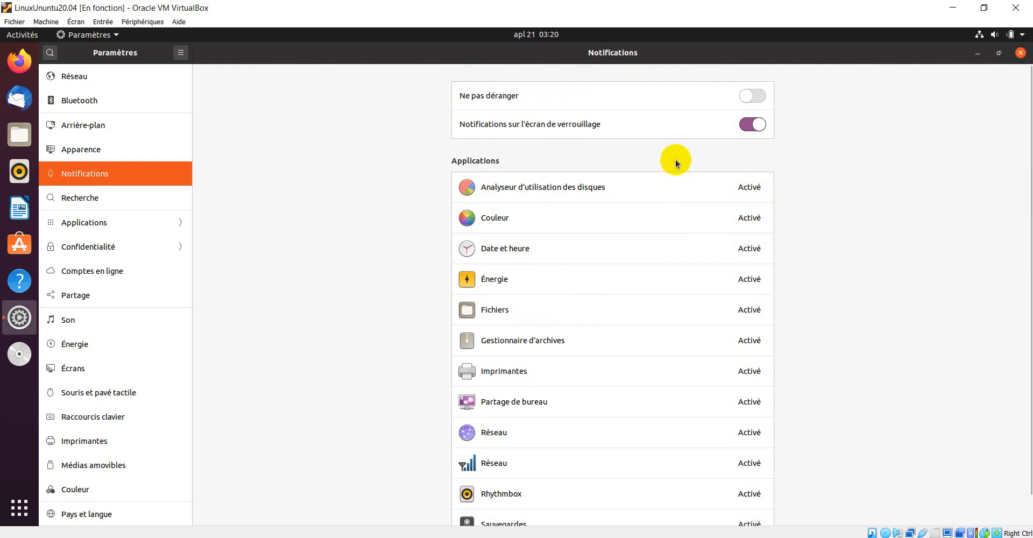
{"action": "left_click", "coordinate": [759, 94]}
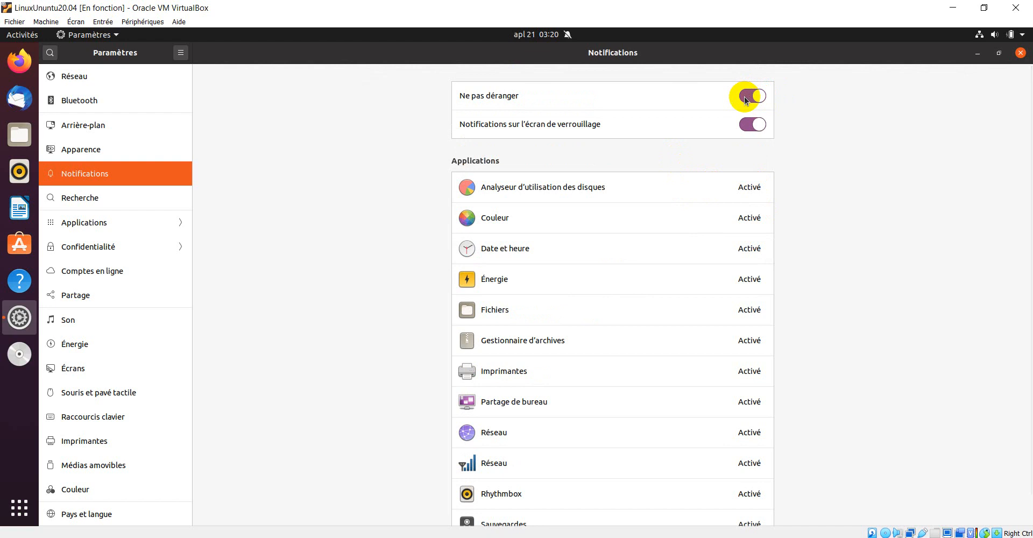
Turn off Ne pas déranger, and turn Notifications sur l'écran de verrouillage off and on again.
{"action": "left_click", "coordinate": [746, 103]}
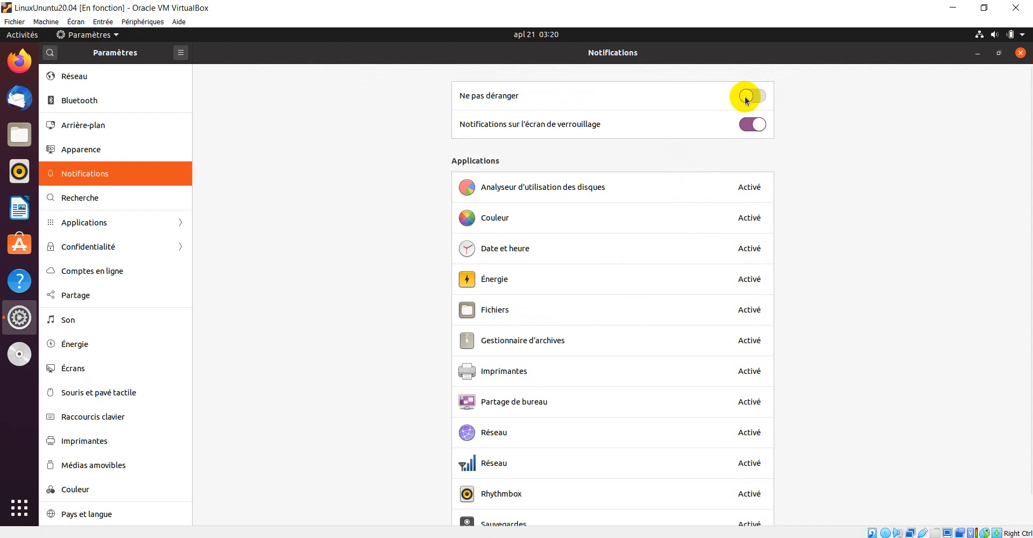
{"action": "left_click", "coordinate": [749, 127]}
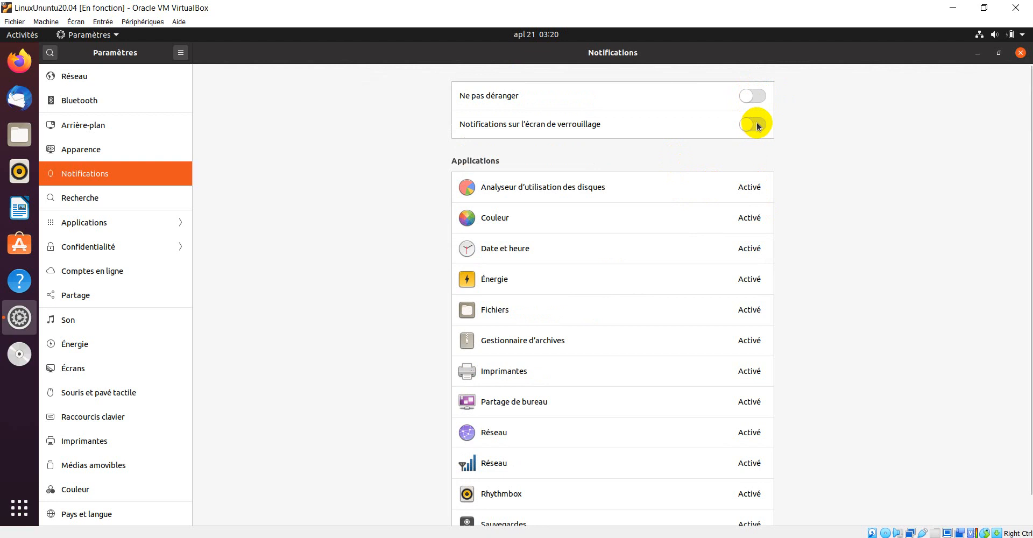
{"action": "left_click", "coordinate": [756, 124]}
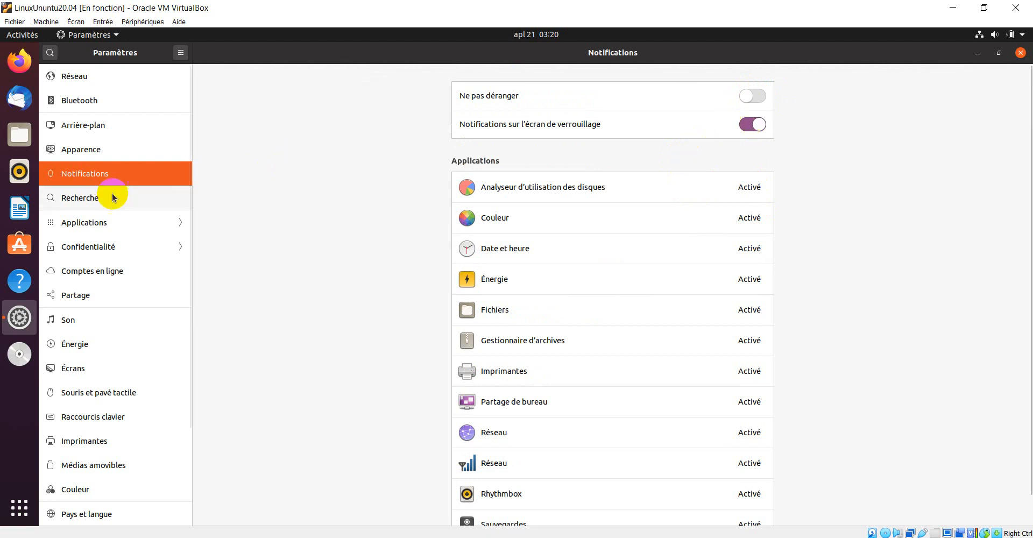
Review the Recherche settings and view the search field in the applications overview before returning to the settings.
{"action": "left_click", "coordinate": [86, 198]}
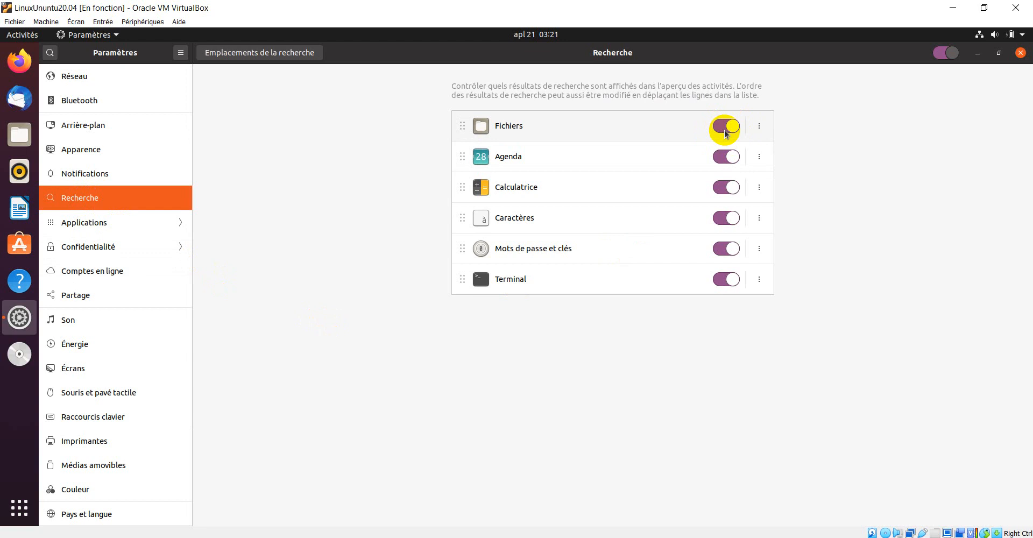
{"action": "left_click", "coordinate": [16, 515]}
{"action": "left_click", "coordinate": [468, 60]}
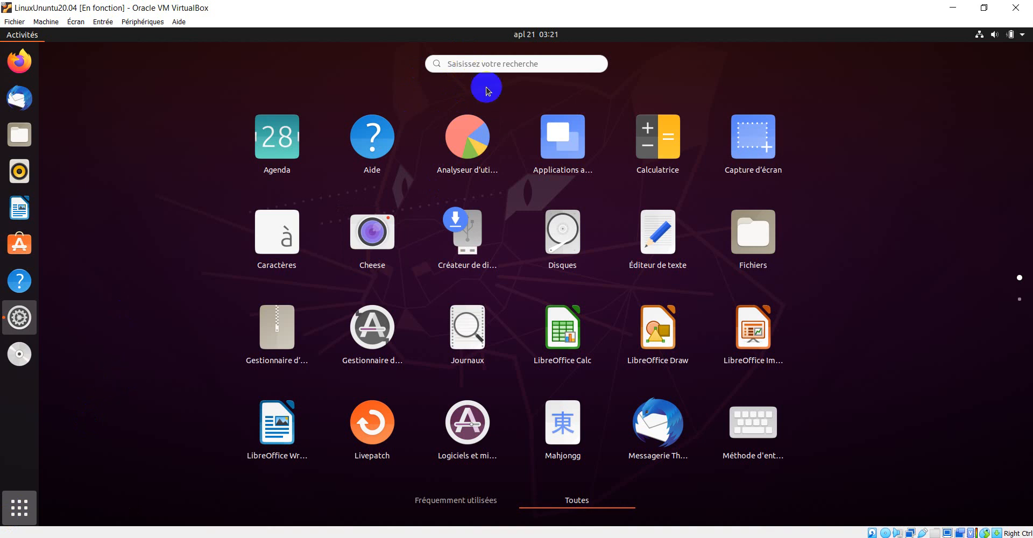
{"action": "left_click", "coordinate": [24, 321]}
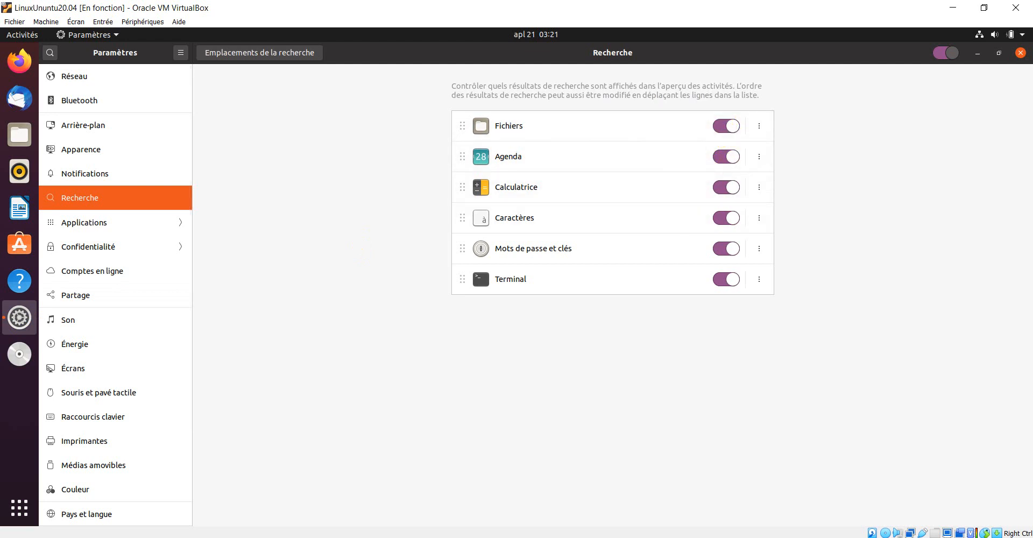
{"action": "left_click", "coordinate": [464, 91]}
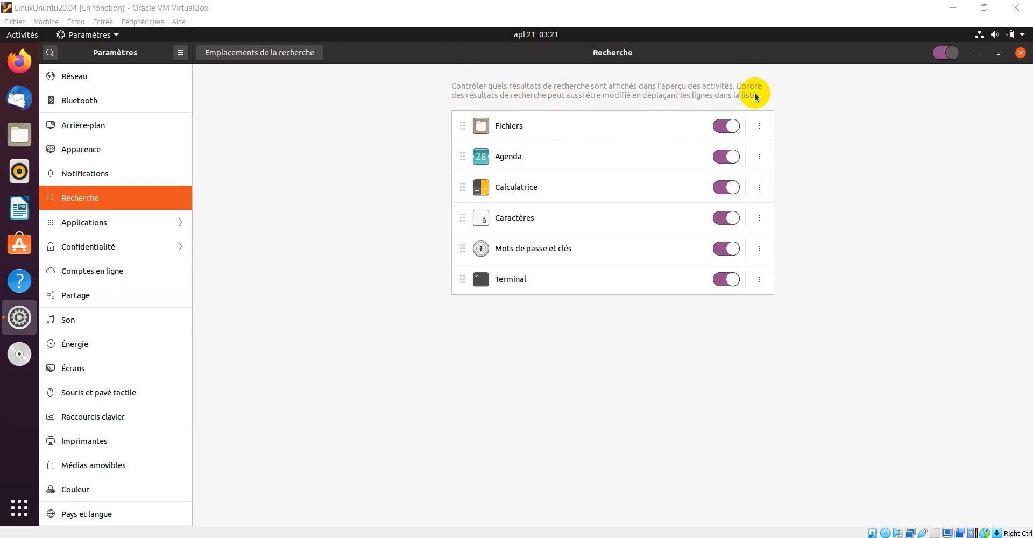
Open the Applications settings and review the integration options of the applications from Analyseur d'utilisation des disques through Éditeur de texte.
{"action": "left_click", "coordinate": [102, 228]}
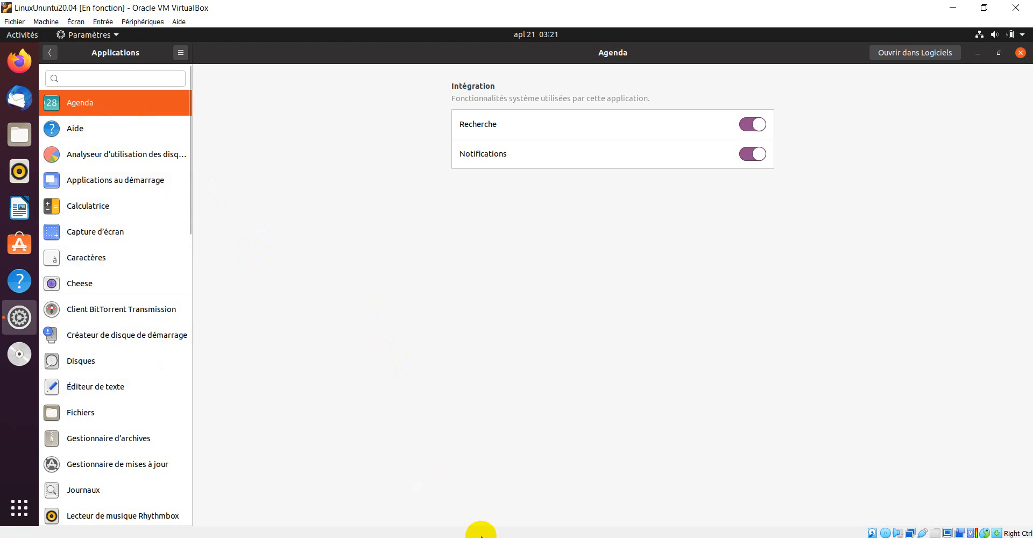
{"action": "left_click", "coordinate": [92, 158]}
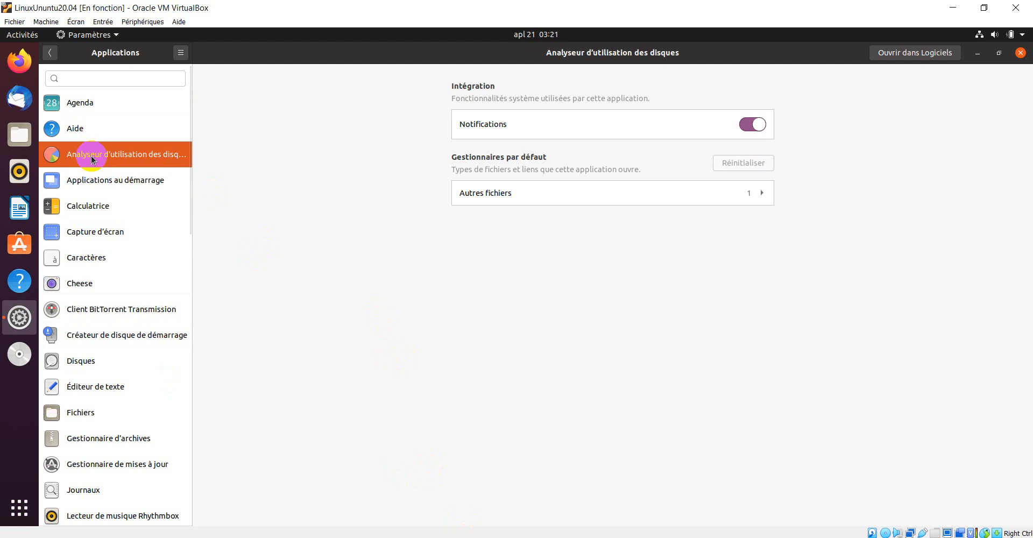
{"action": "left_click", "coordinate": [112, 183]}
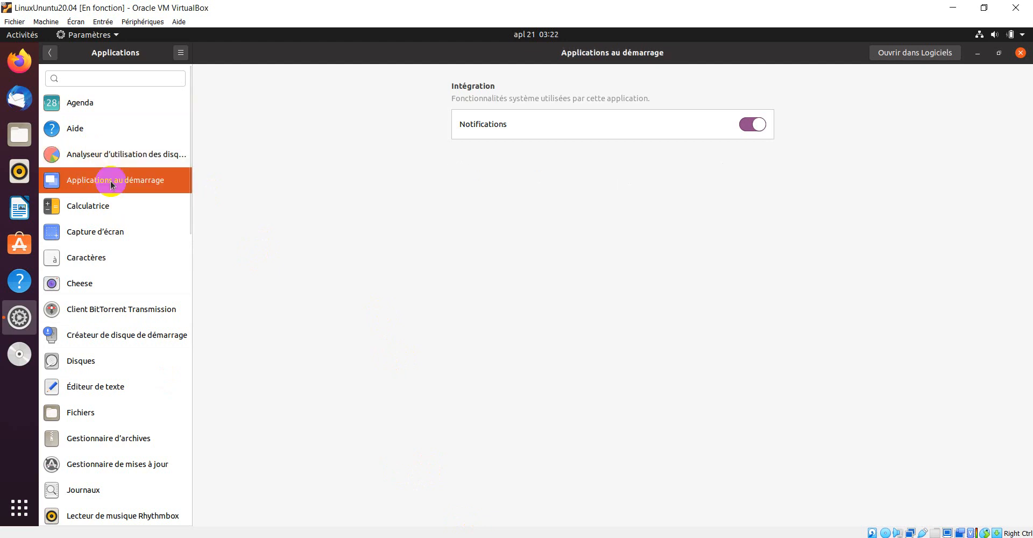
{"action": "left_click", "coordinate": [99, 210]}
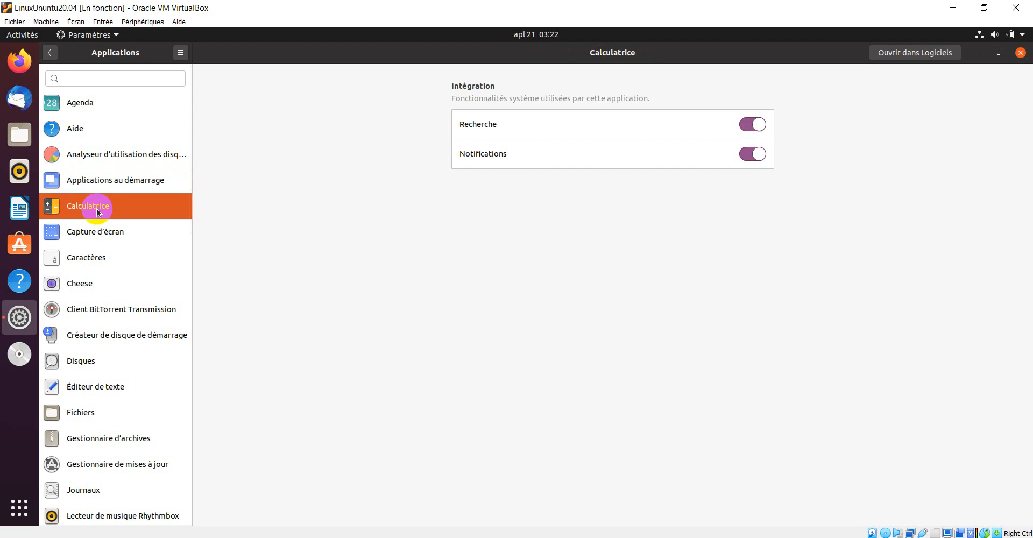
{"action": "left_click", "coordinate": [104, 236]}
{"action": "left_click", "coordinate": [99, 260]}
{"action": "left_click", "coordinate": [91, 285]}
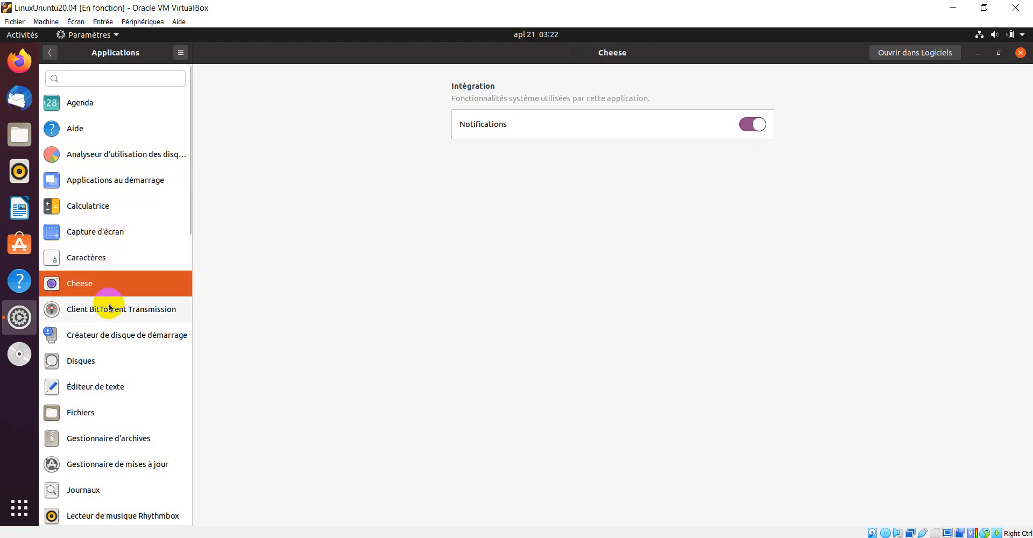
{"action": "left_click", "coordinate": [118, 312]}
{"action": "left_click", "coordinate": [102, 338]}
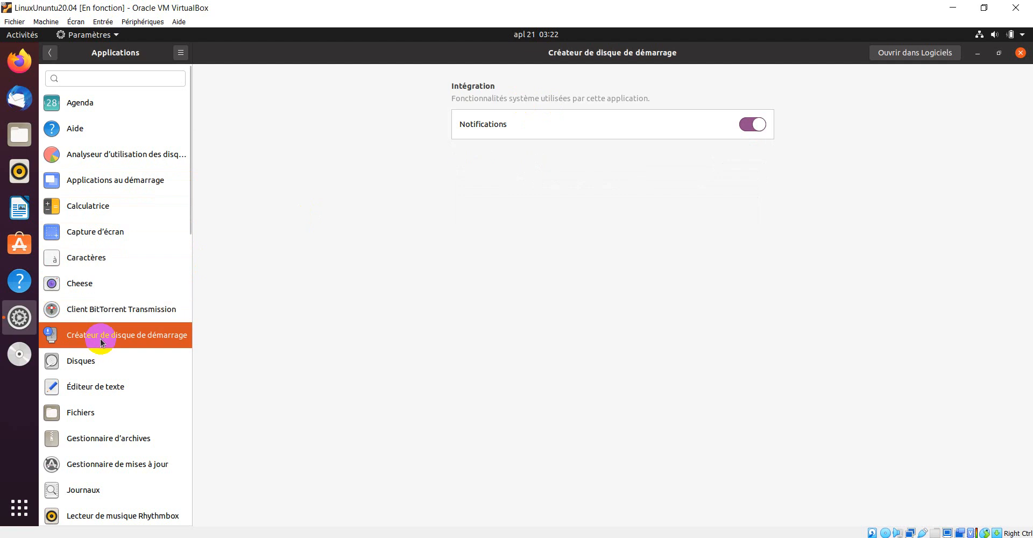
{"action": "left_click", "coordinate": [93, 364]}
{"action": "left_click", "coordinate": [87, 385]}
Review the options of Gestionnaire de mises à jour and Livepatch and look through the rest of the application list.
{"action": "scroll", "coordinate": [110, 355], "scroll_direction": "down", "scroll_amount": 5}
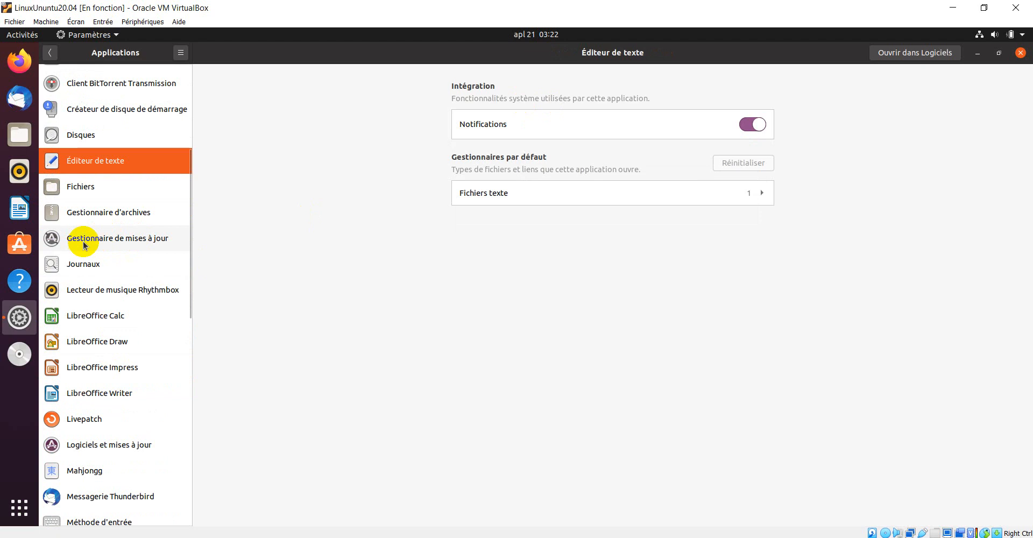
{"action": "left_click", "coordinate": [116, 240]}
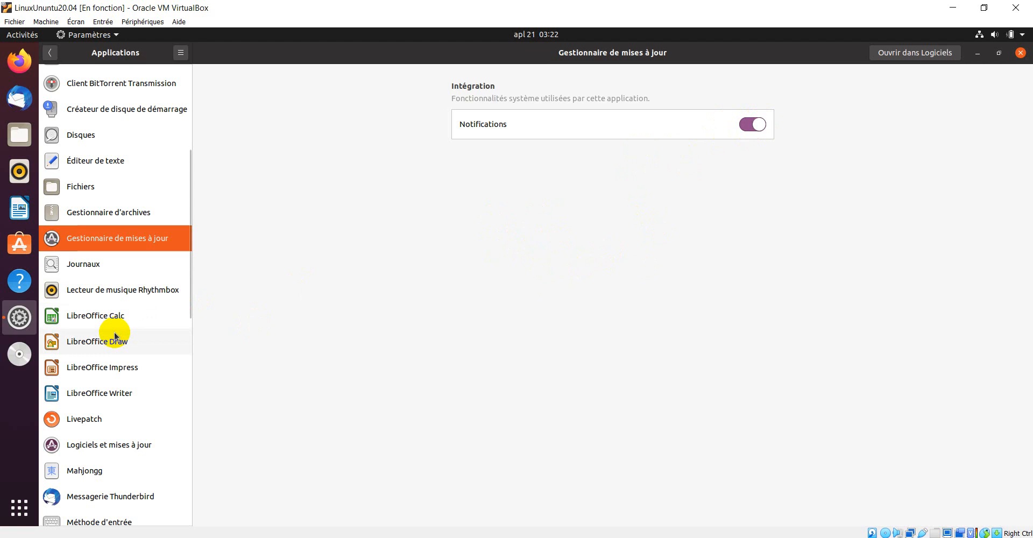
{"action": "scroll", "coordinate": [114, 332], "scroll_direction": "down", "scroll_amount": 2}
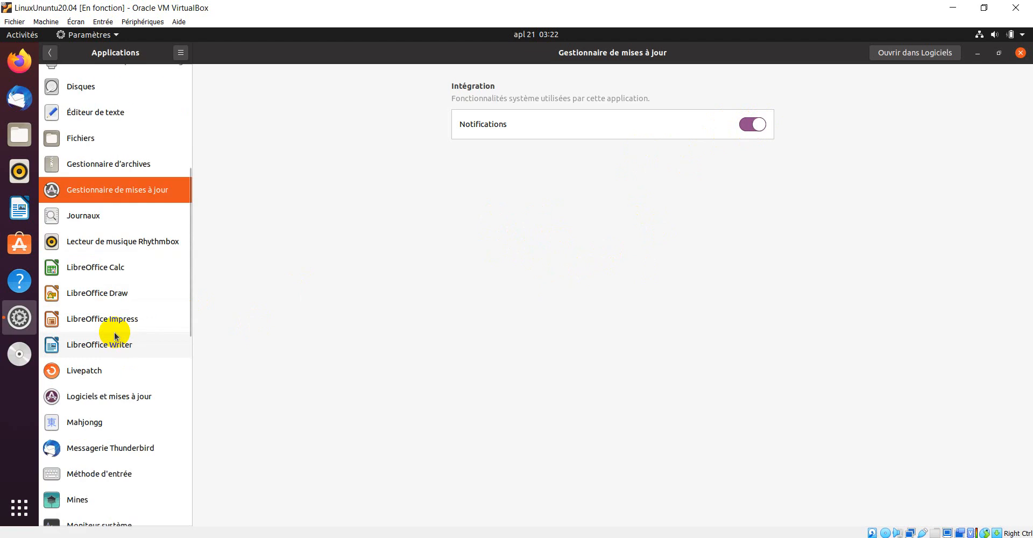
{"action": "left_click", "coordinate": [97, 371]}
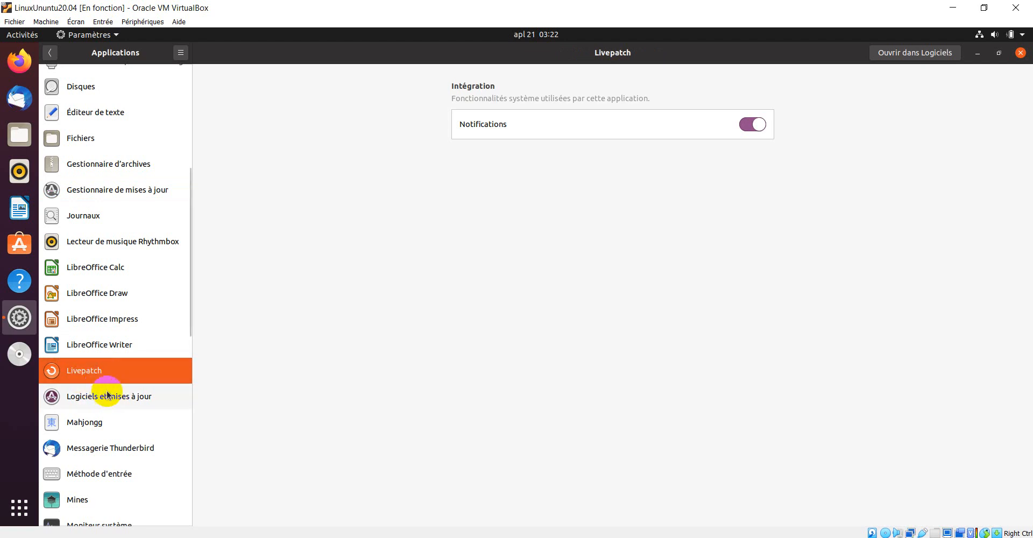
{"action": "scroll", "coordinate": [110, 396], "scroll_direction": "down", "scroll_amount": 5}
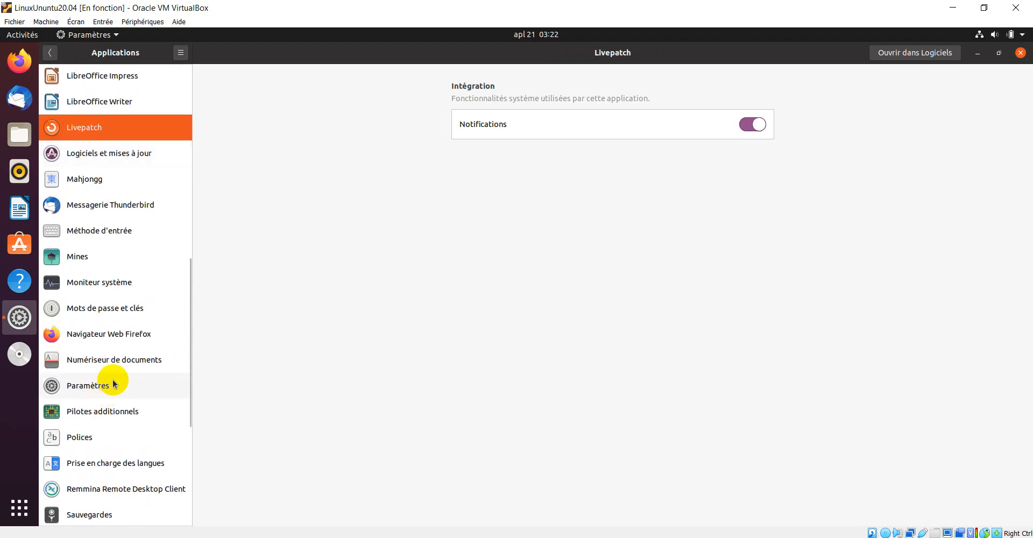
{"action": "scroll", "coordinate": [109, 390], "scroll_direction": "down", "scroll_amount": 3}
{"action": "scroll", "coordinate": [118, 370], "scroll_direction": "down", "scroll_amount": 2}
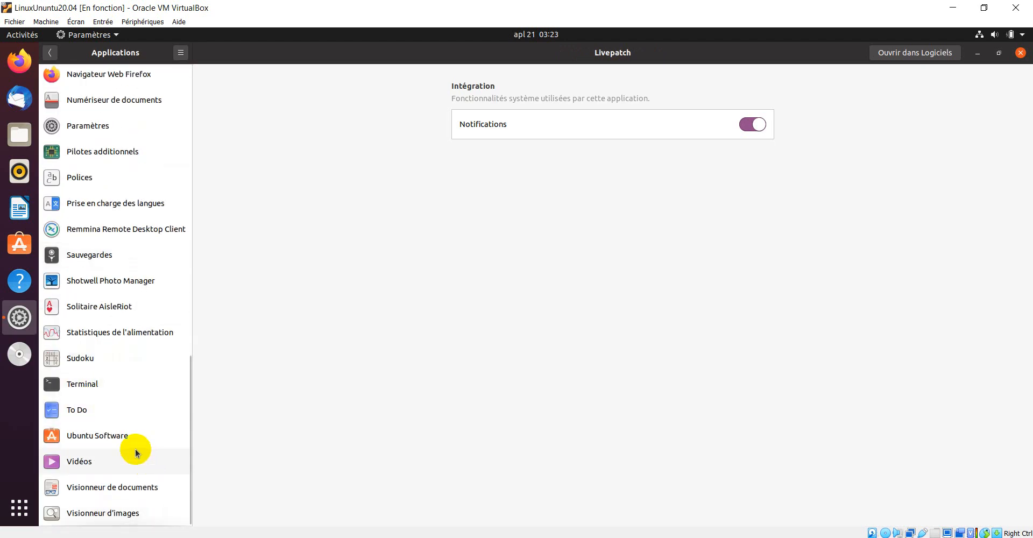
{"action": "scroll", "coordinate": [124, 402], "scroll_direction": "up", "scroll_amount": 6}
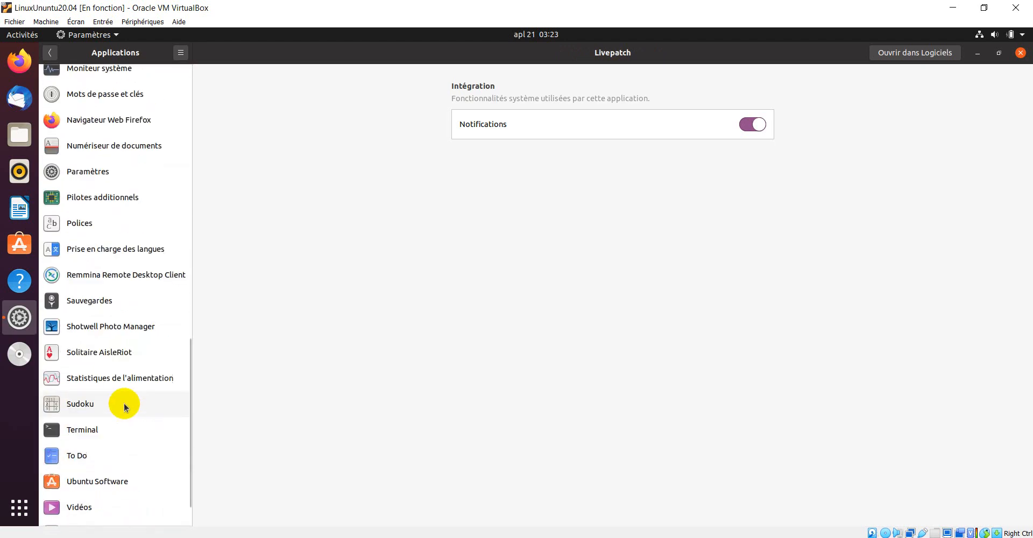
Leave the Applications list and open the Confidentialité settings to view the Connectivité page.
{"action": "left_click", "coordinate": [50, 52]}
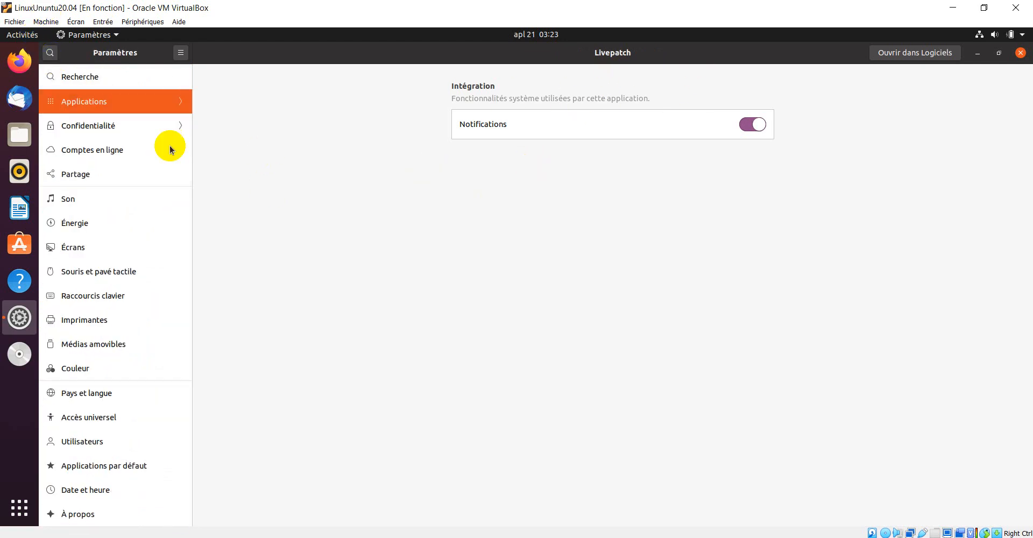
{"action": "left_click", "coordinate": [102, 130]}
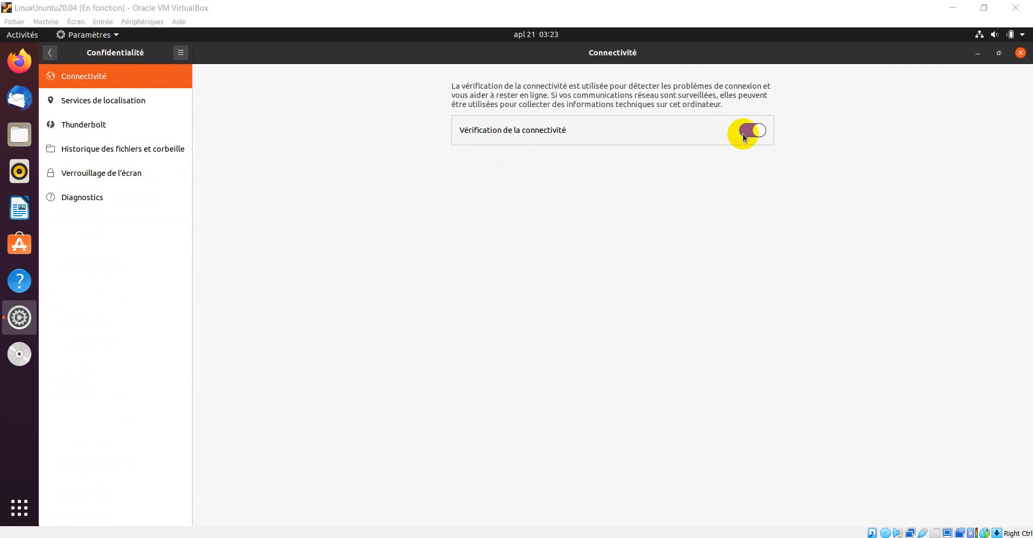
Turn on Services de localisation in the Confidentialité settings and turn it off again.
{"action": "left_click", "coordinate": [121, 105]}
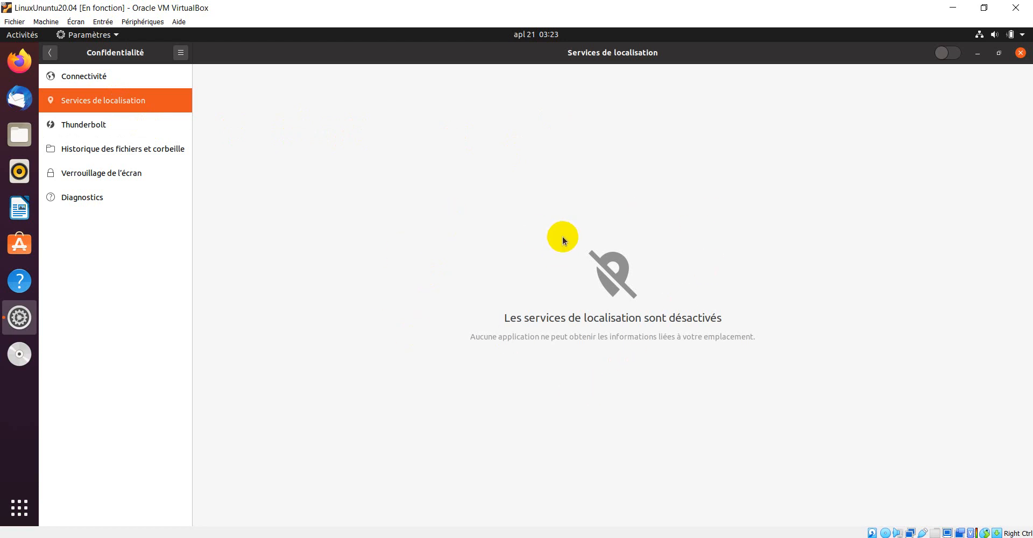
{"action": "left_click", "coordinate": [957, 56]}
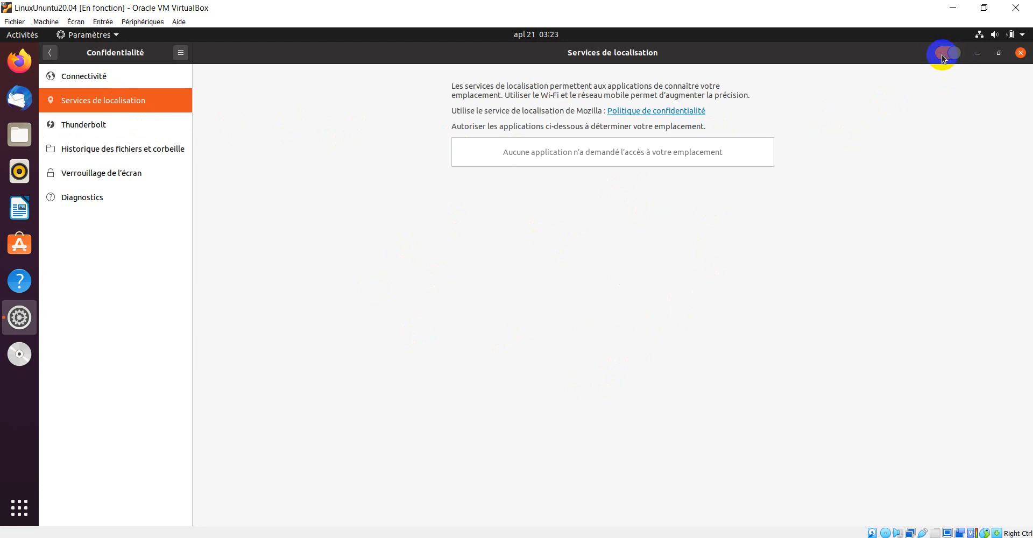
{"action": "left_click", "coordinate": [943, 57]}
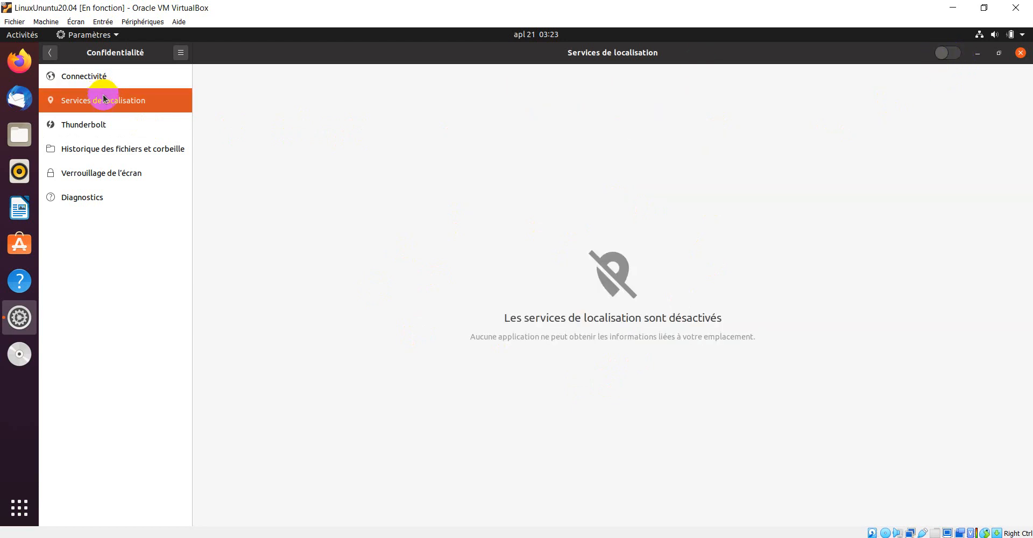
View the Thunderbolt page, and view the Durée de l'historique des fichiers choices under Historique des fichiers et corbeille.
{"action": "left_click", "coordinate": [93, 130]}
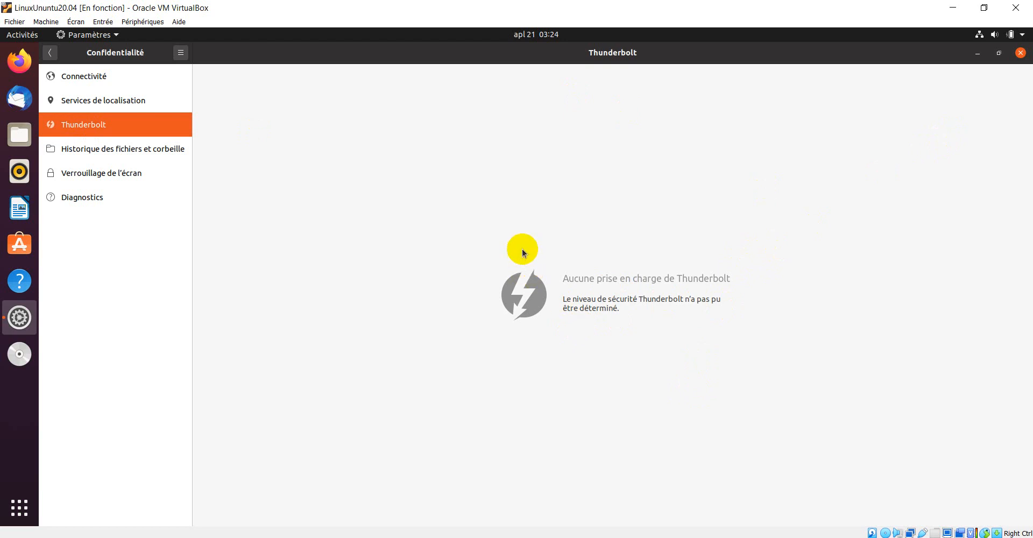
{"action": "left_click", "coordinate": [115, 152]}
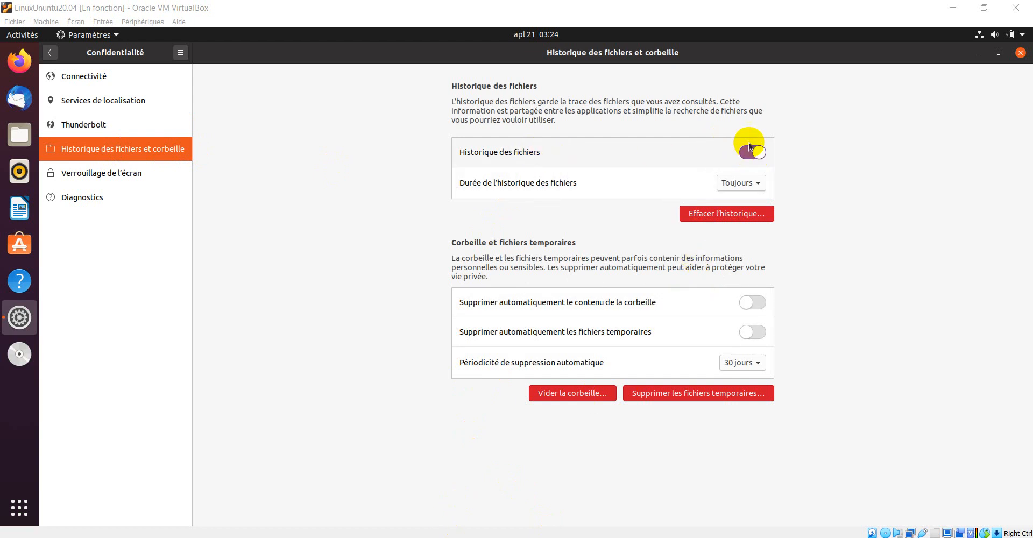
{"action": "left_click", "coordinate": [757, 185]}
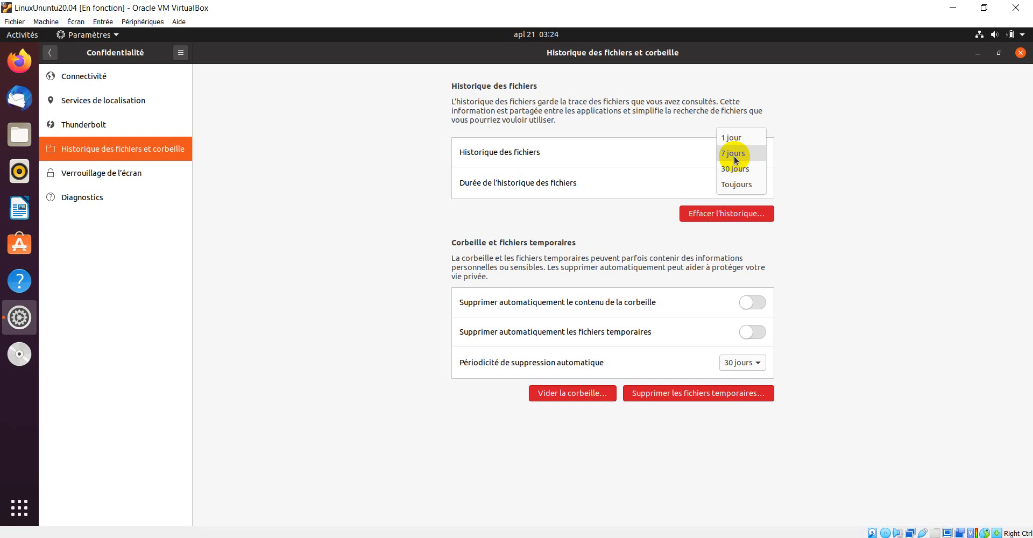
{"action": "left_click", "coordinate": [824, 171]}
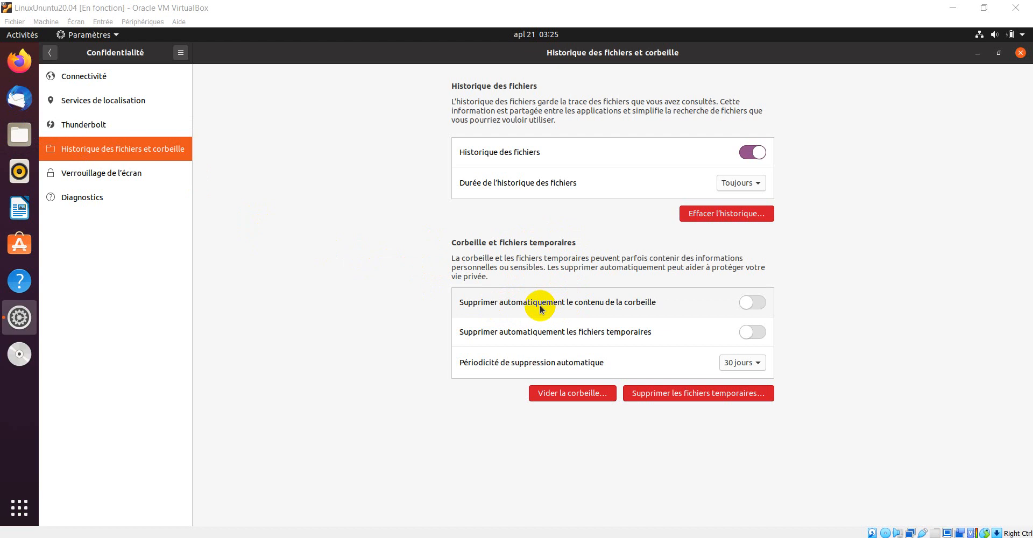
Try the automatic deletion options for the trash contents and the temporary files, leaving both turned off.
{"action": "left_click", "coordinate": [760, 305]}
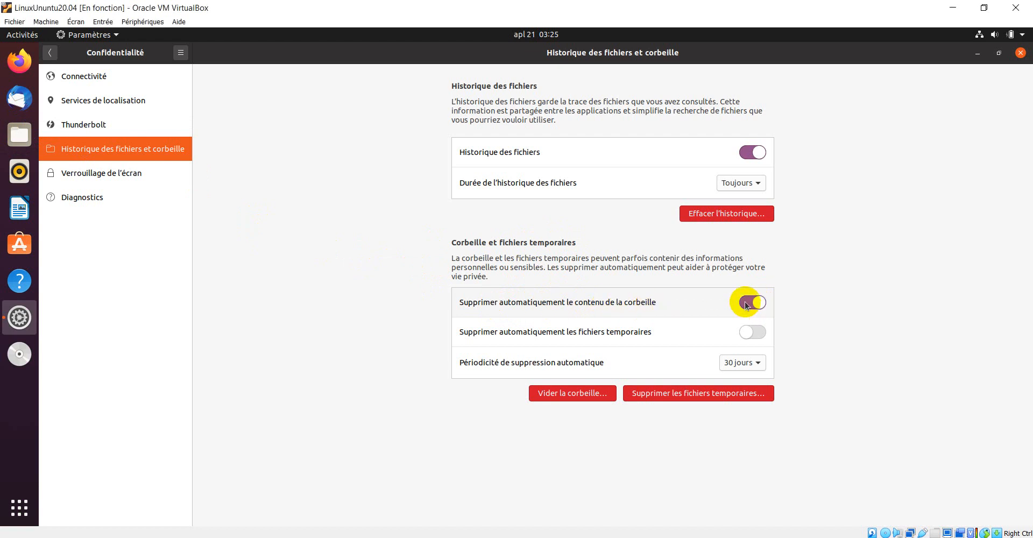
{"action": "left_click", "coordinate": [746, 306]}
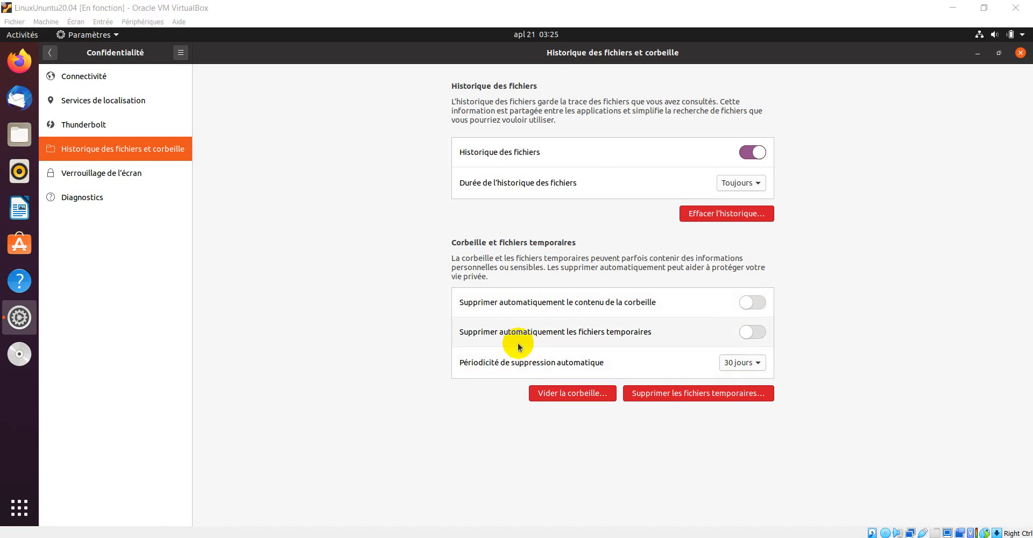
{"action": "left_click", "coordinate": [760, 332]}
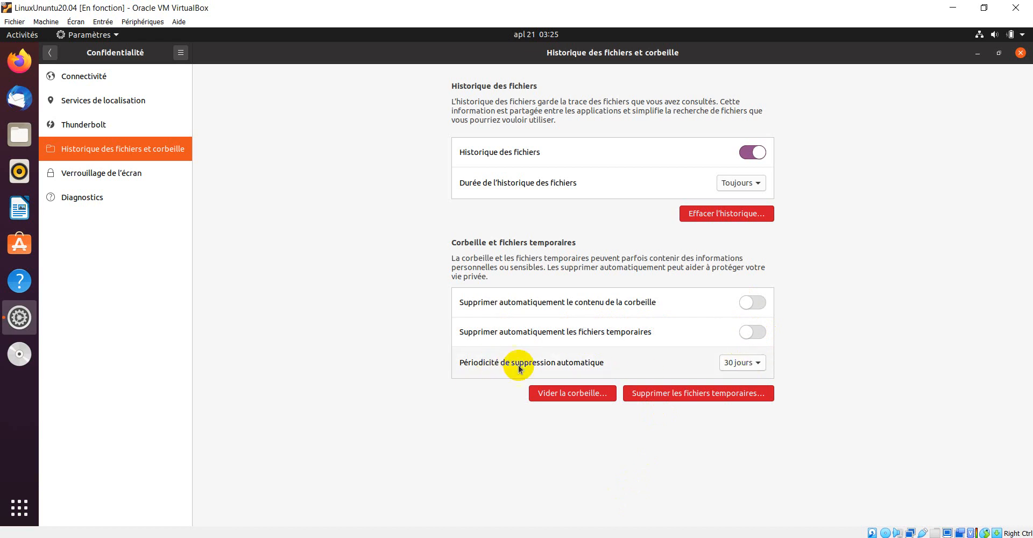
View the Périodicité de suppression automatique choices under Corbeille et fichiers temporaires, keeping 30 jours.
{"action": "left_click", "coordinate": [757, 364]}
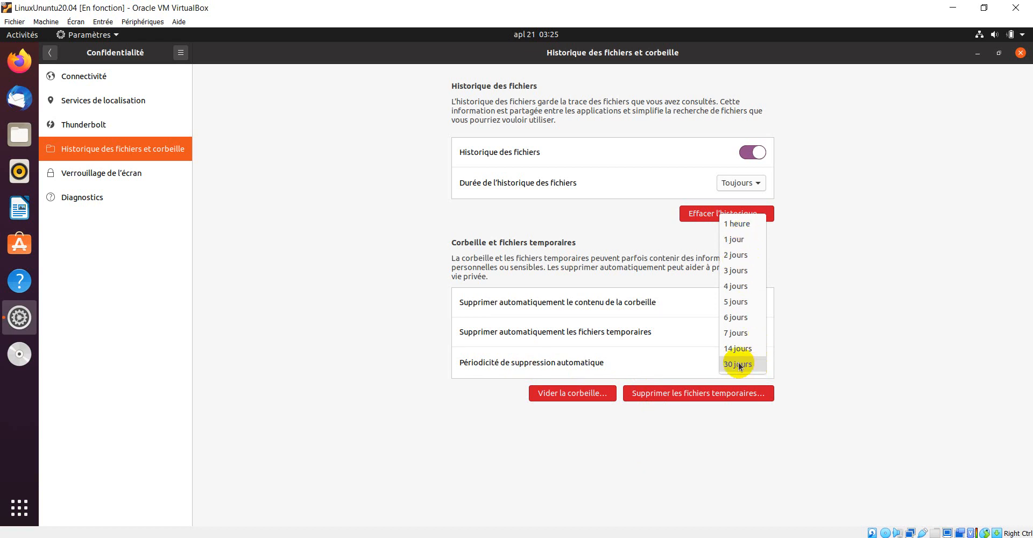
{"action": "left_click", "coordinate": [680, 362]}
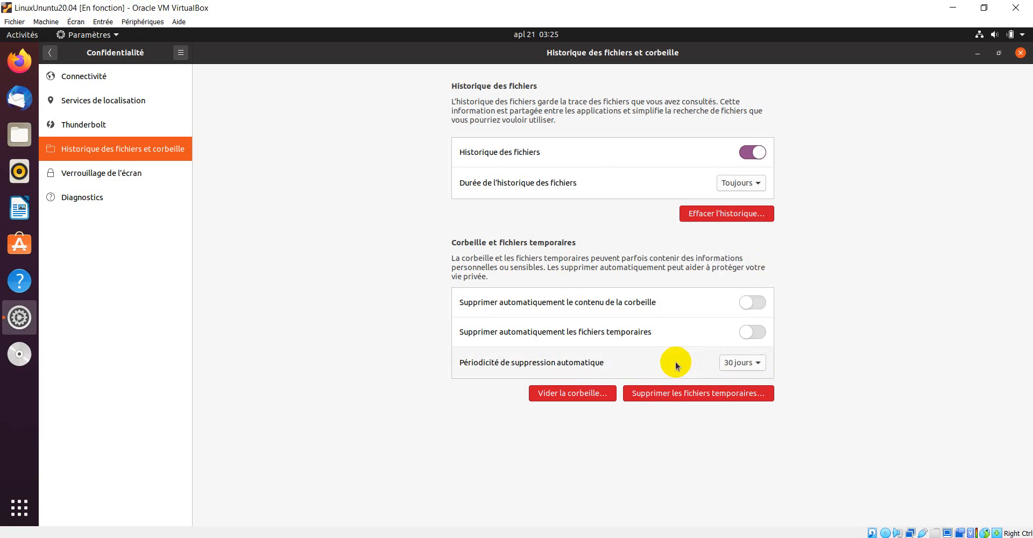
{"action": "left_click", "coordinate": [563, 395]}
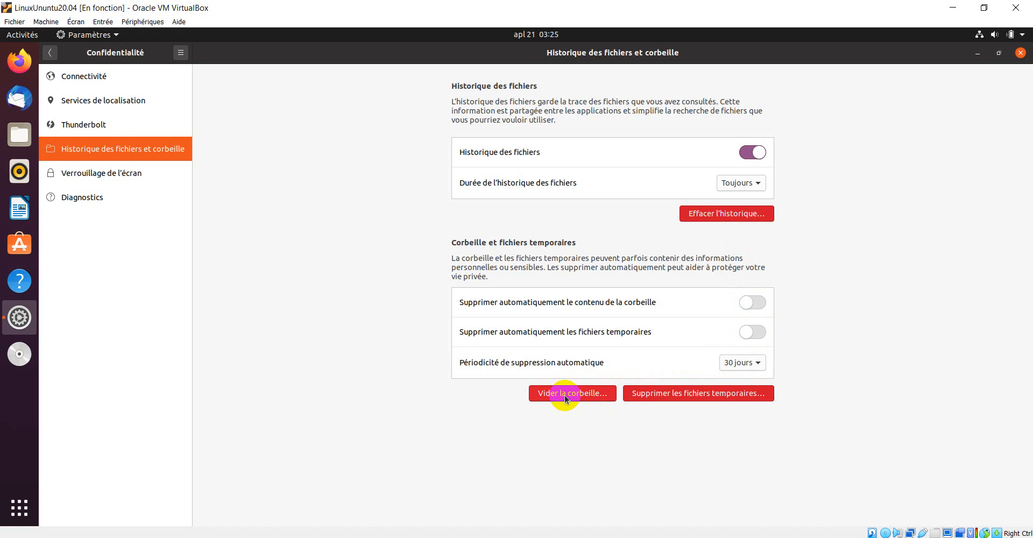
Open the Verrouillage de l'écran page and set Délai de l'écran noir to Jamais.
{"action": "left_click", "coordinate": [98, 180]}
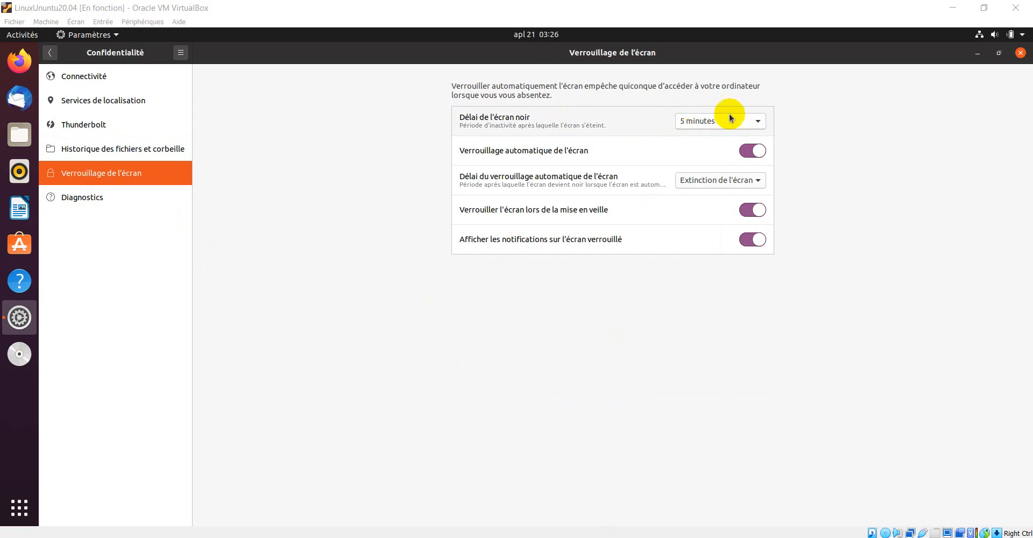
{"action": "left_click", "coordinate": [757, 121]}
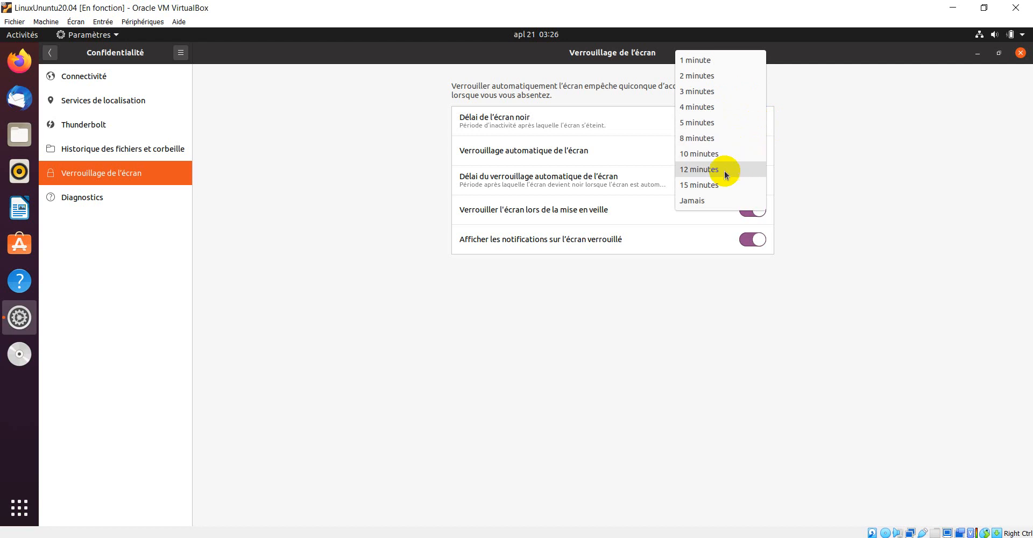
{"action": "left_click", "coordinate": [699, 201]}
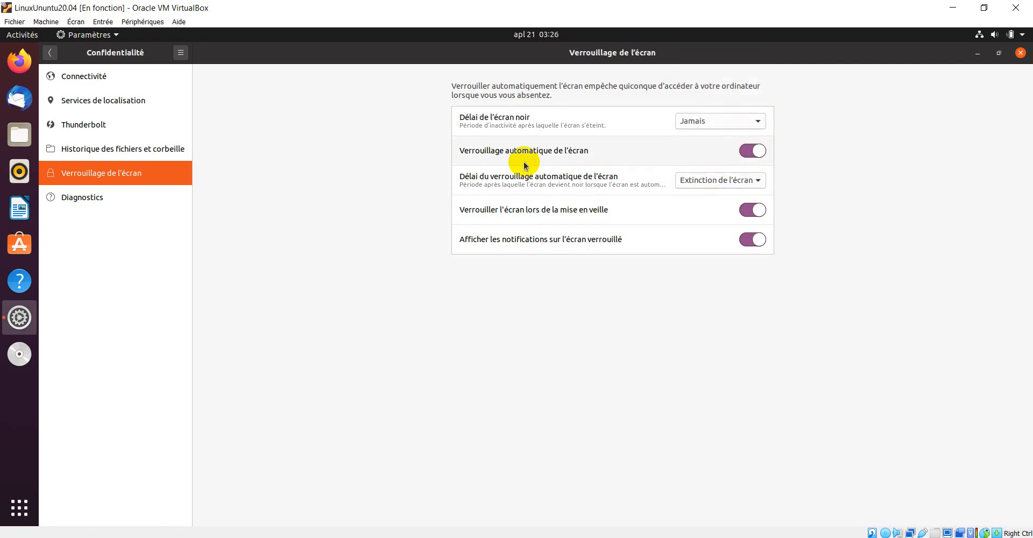
Try 15 minutes as the Délai de l'écran noir and set it back to Jamais.
{"action": "left_click", "coordinate": [757, 122]}
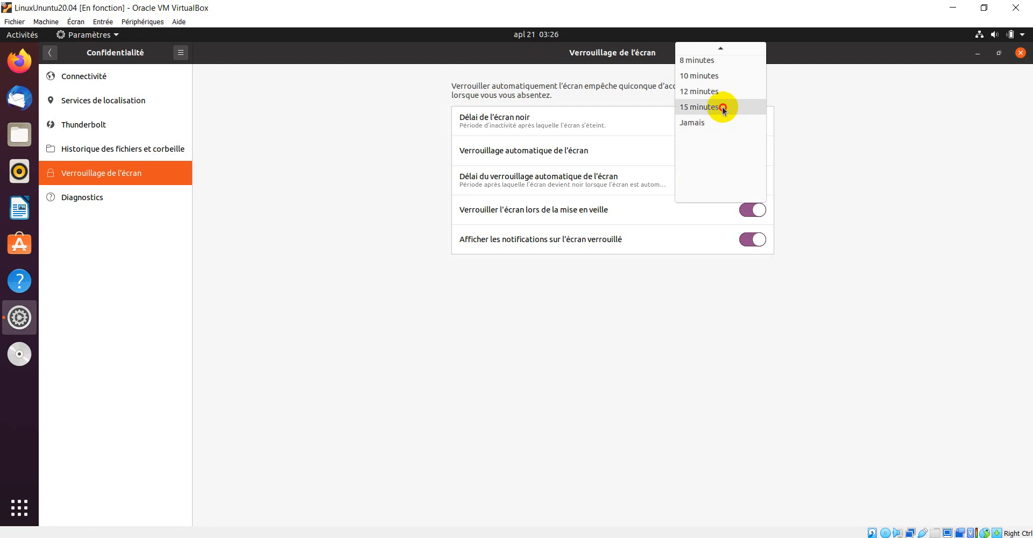
{"action": "left_click", "coordinate": [723, 109]}
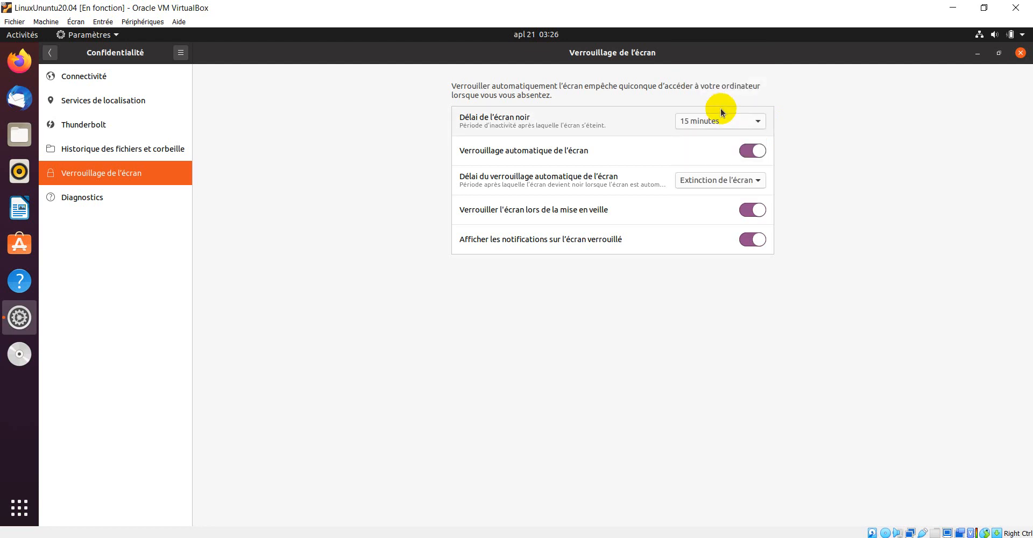
{"action": "left_click", "coordinate": [760, 121]}
{"action": "left_click", "coordinate": [720, 137]}
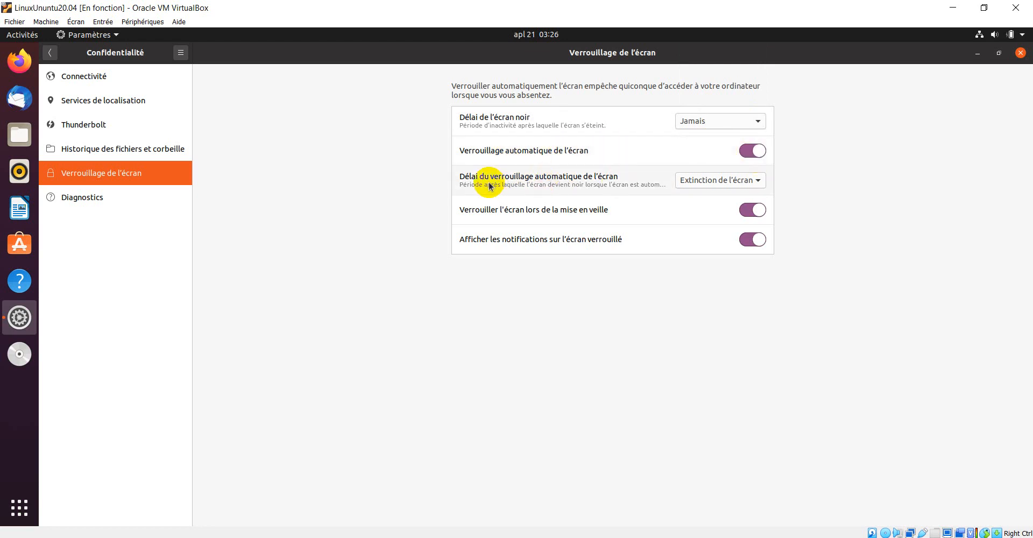
View the Délai du verrouillage automatique de l'écran choices, and switch Délai de l'écran noir to 15 minutes and back to Jamais.
{"action": "left_click", "coordinate": [758, 182]}
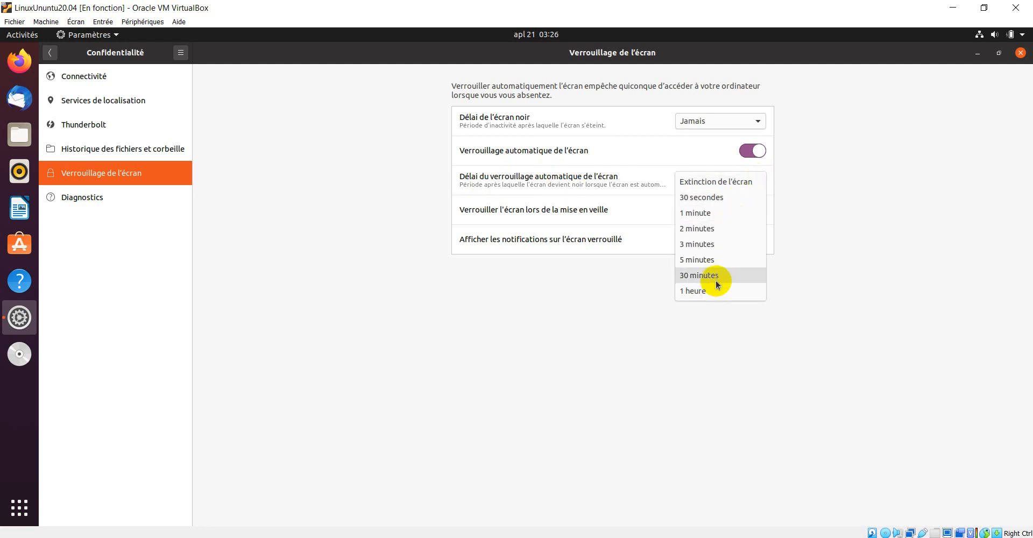
{"action": "left_click", "coordinate": [740, 181]}
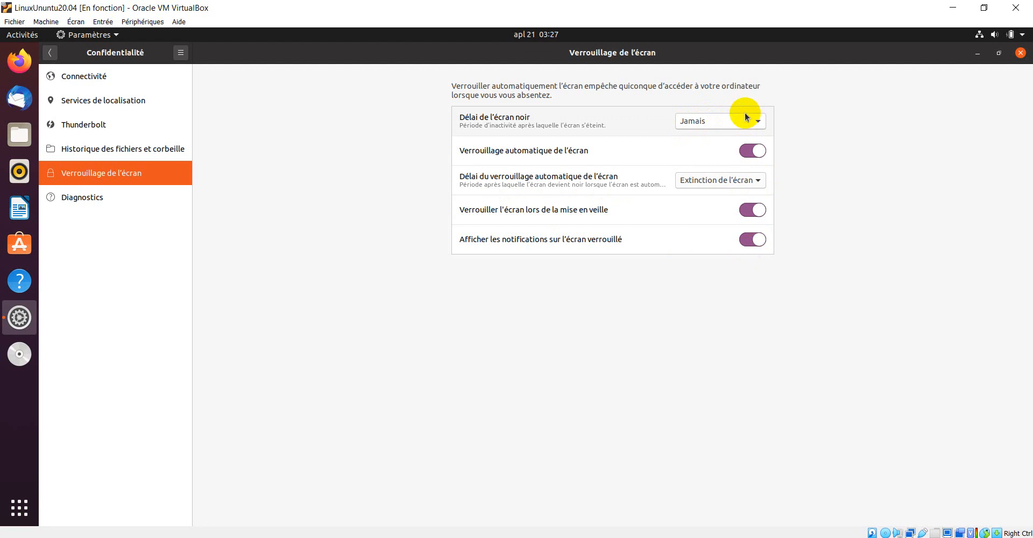
{"action": "left_click", "coordinate": [759, 119]}
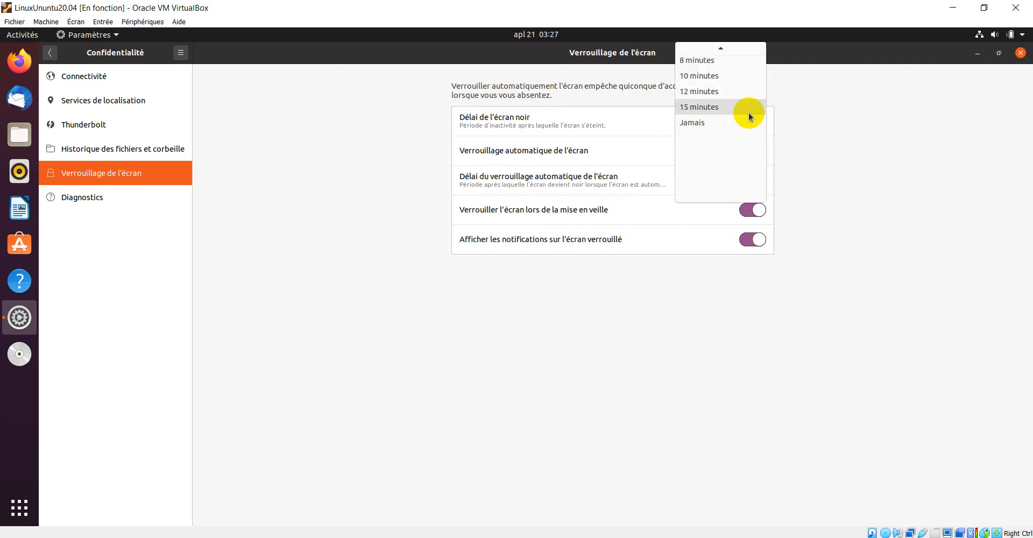
{"action": "left_click", "coordinate": [733, 107]}
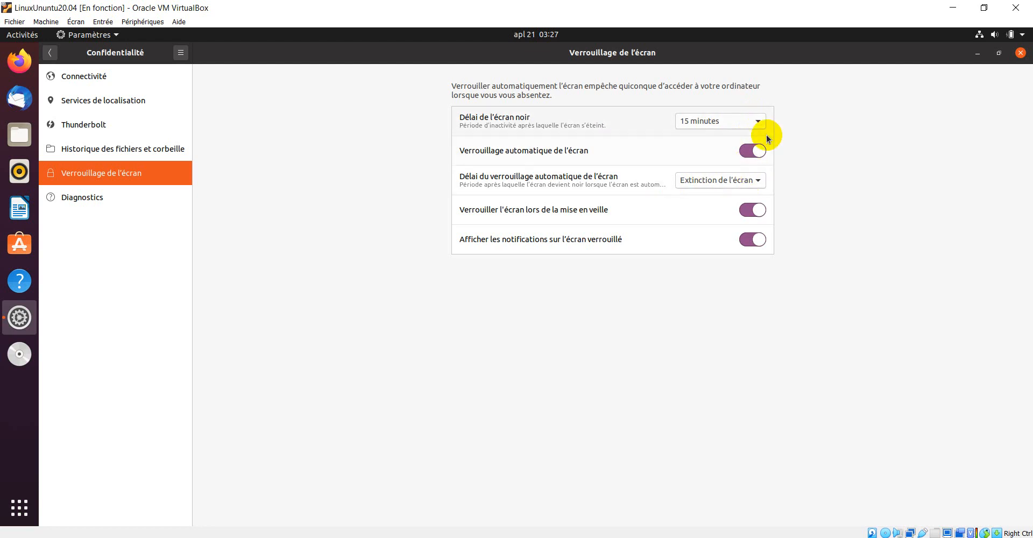
{"action": "left_click", "coordinate": [757, 122]}
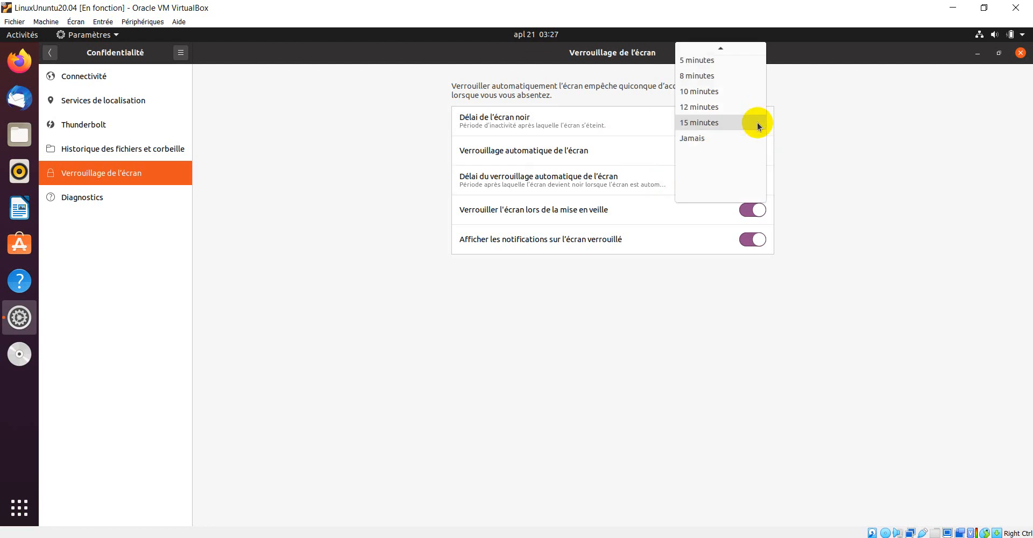
{"action": "left_click", "coordinate": [730, 138]}
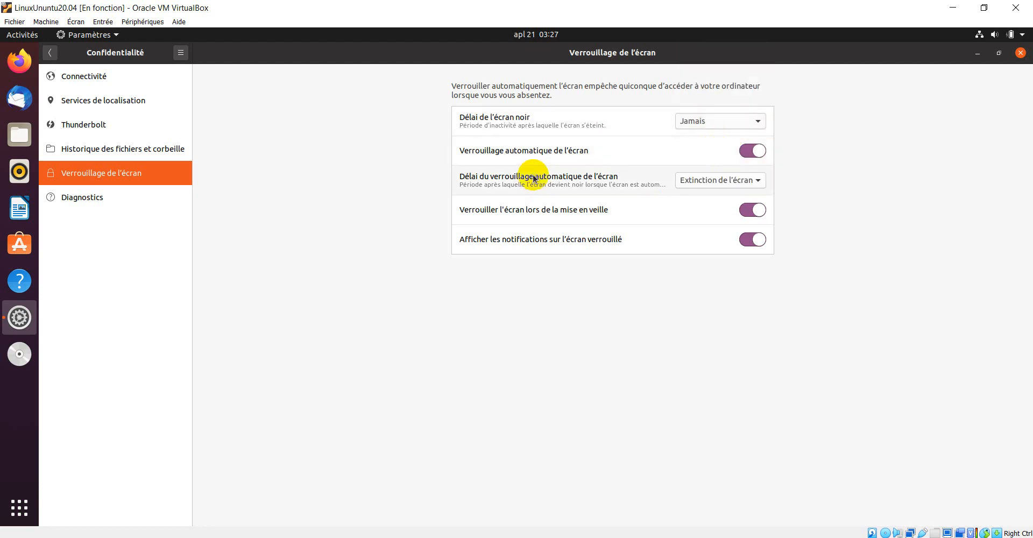
On the Diagnostics page, try Jamais for Envoyer les rapports d'erreur à Canonical and finally set it to Automatique.
{"action": "left_click", "coordinate": [91, 200]}
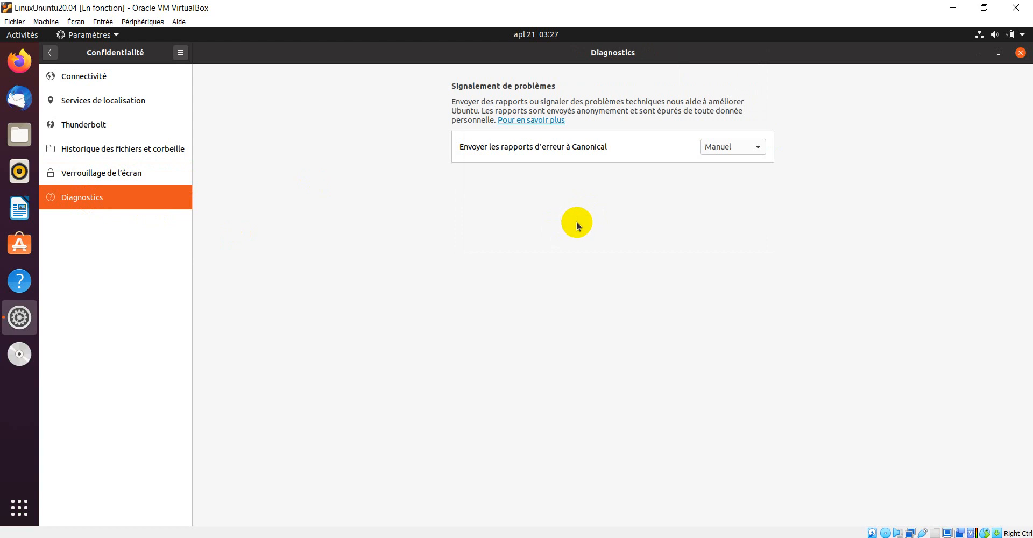
{"action": "left_click", "coordinate": [753, 148]}
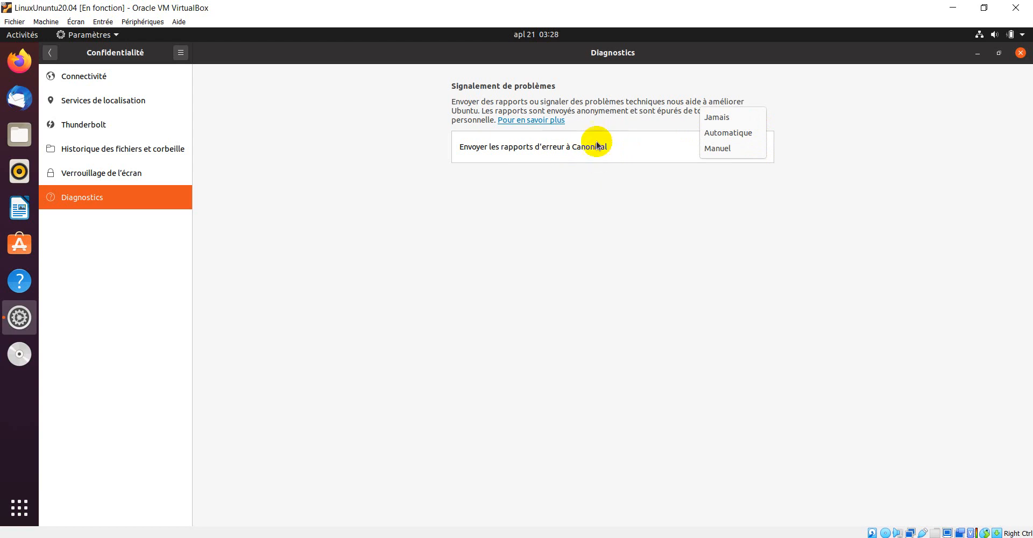
{"action": "left_click", "coordinate": [725, 116]}
{"action": "left_click", "coordinate": [760, 152]}
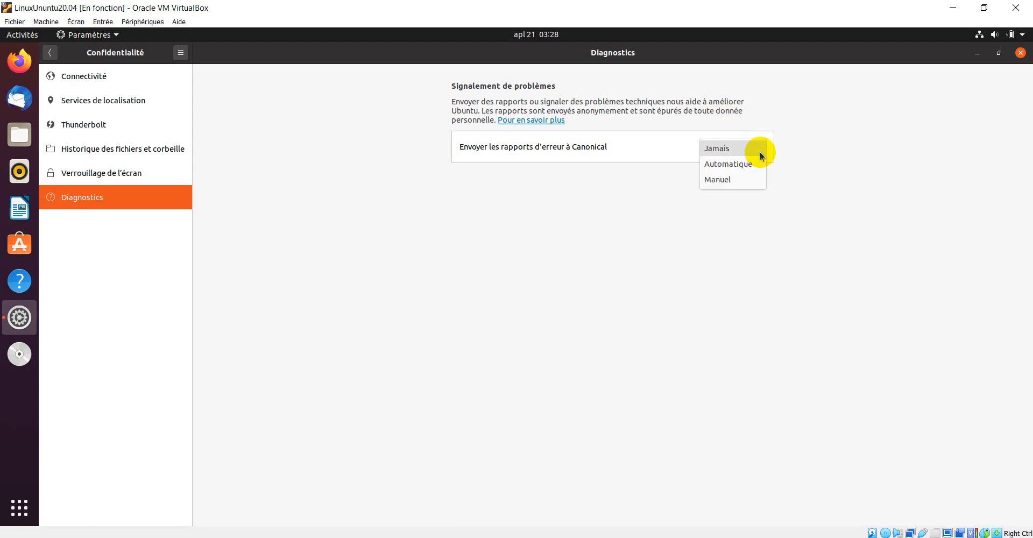
{"action": "left_click", "coordinate": [742, 165]}
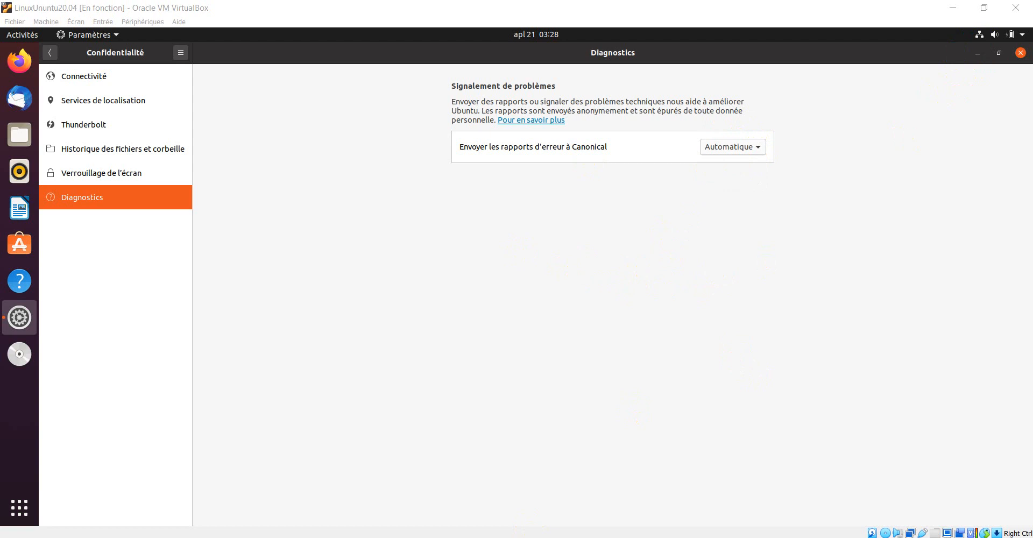
Leave Confidentialité for the Comptes en ligne page, view the Google account sign-in form and close it without signing in.
{"action": "left_click", "coordinate": [49, 52]}
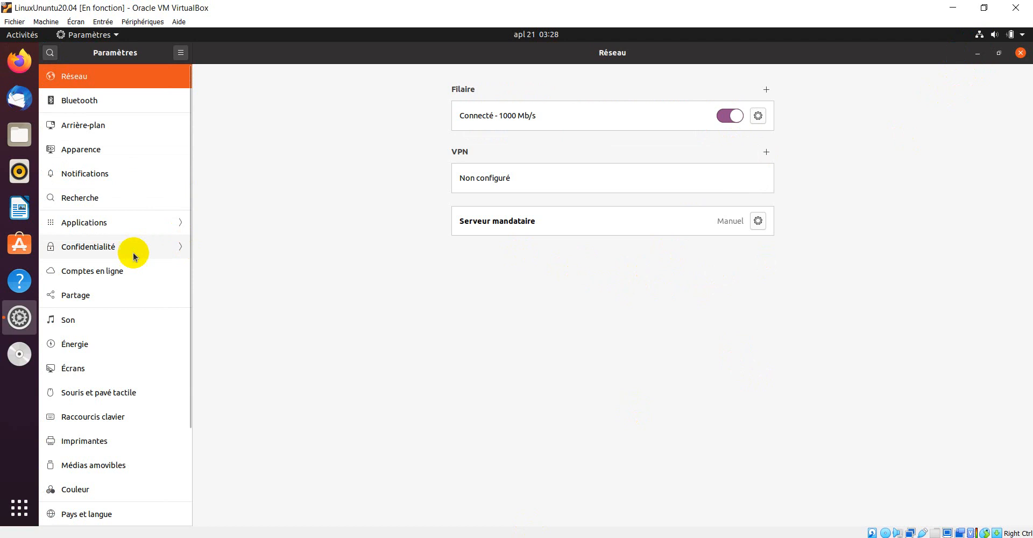
{"action": "left_click", "coordinate": [107, 271]}
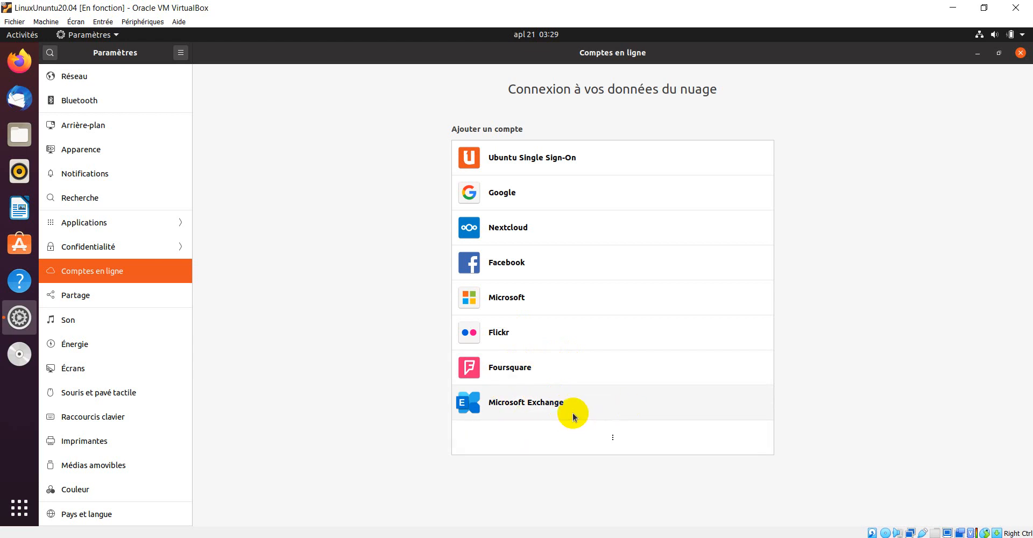
{"action": "left_click", "coordinate": [525, 192]}
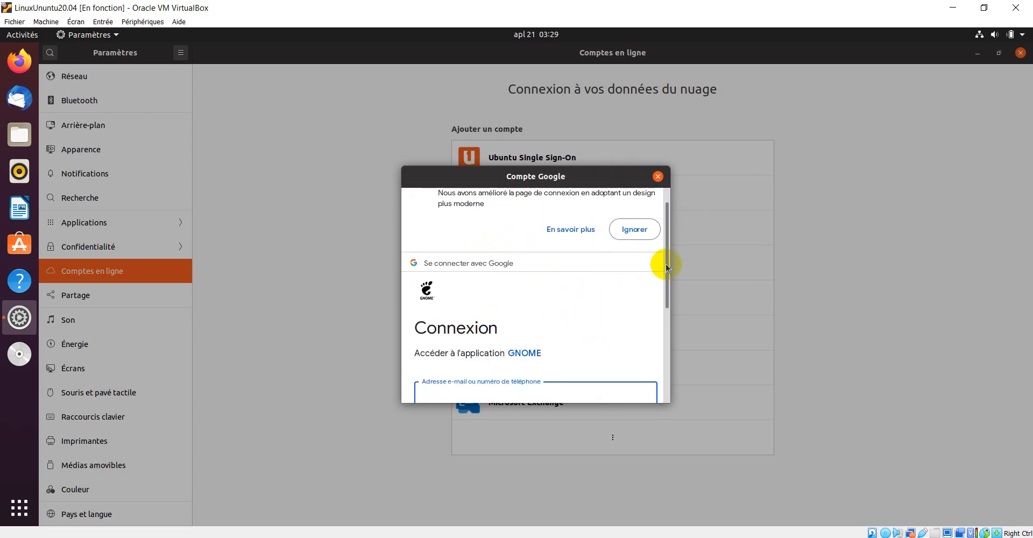
{"action": "left_click_drag", "start_coordinate": [667, 264], "coordinate": [678, 347]}
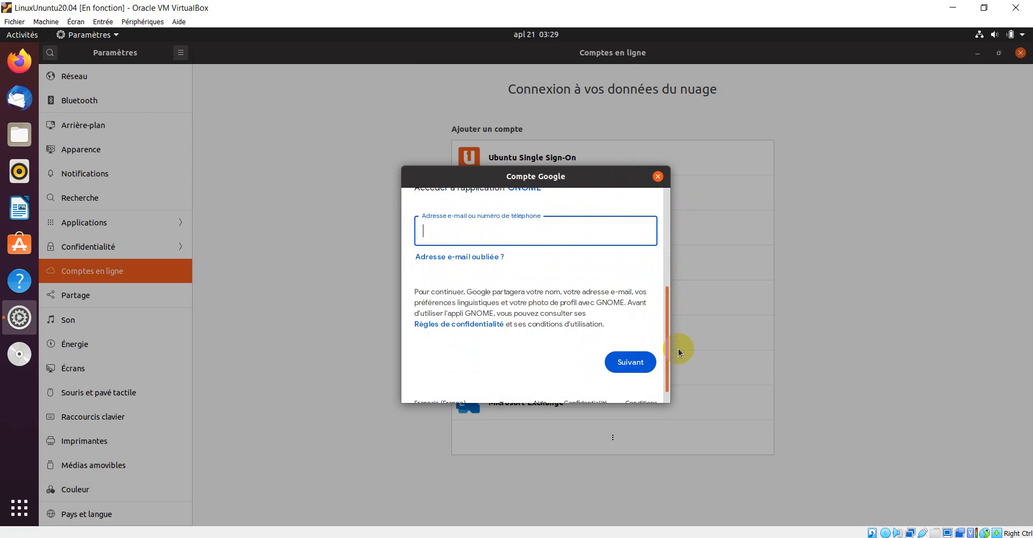
{"action": "left_click", "coordinate": [657, 176]}
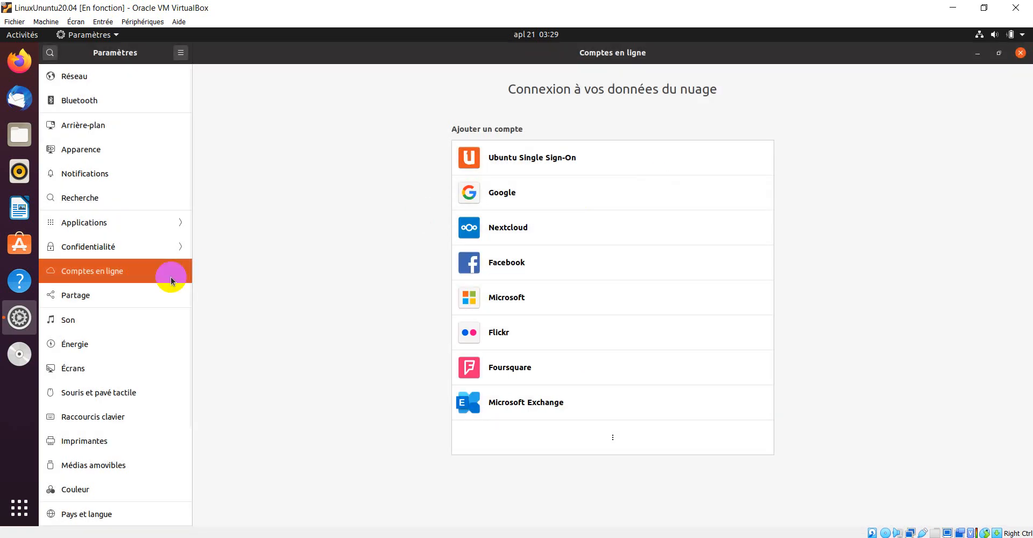
Open the Partage page and highlight the computer name in Nom de l'ordinateur.
{"action": "left_click", "coordinate": [76, 297]}
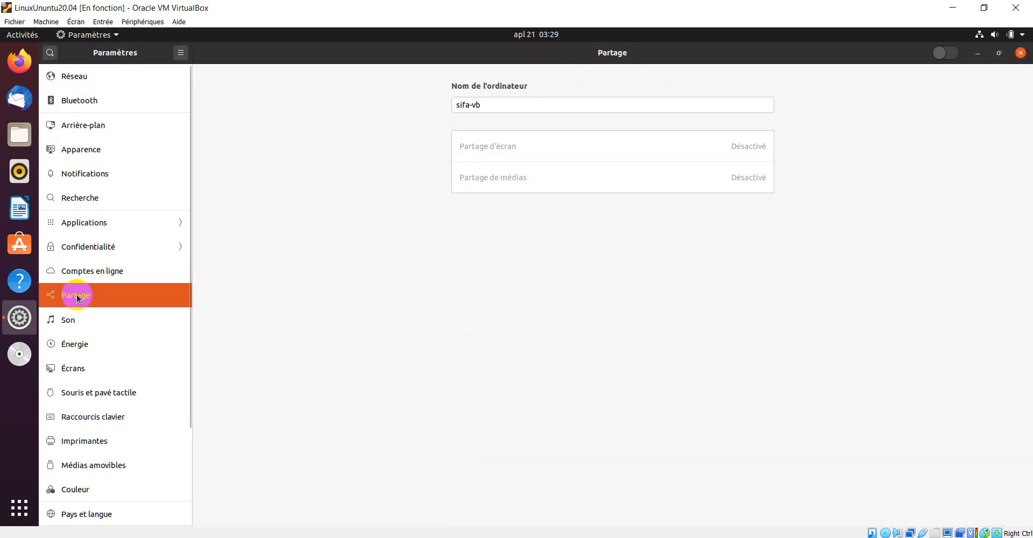
{"action": "left_click", "coordinate": [489, 104]}
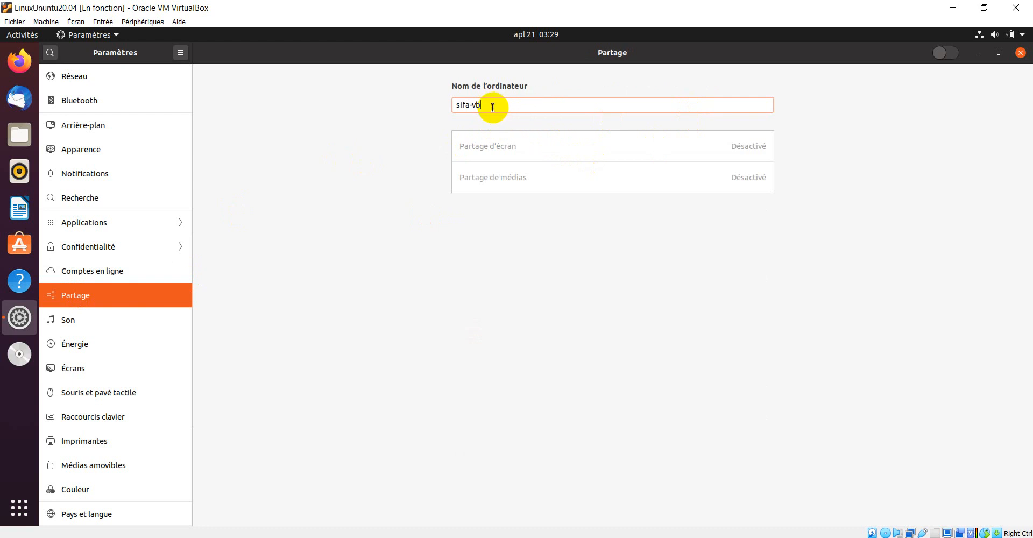
{"action": "left_click_drag", "start_coordinate": [492, 107], "coordinate": [457, 107]}
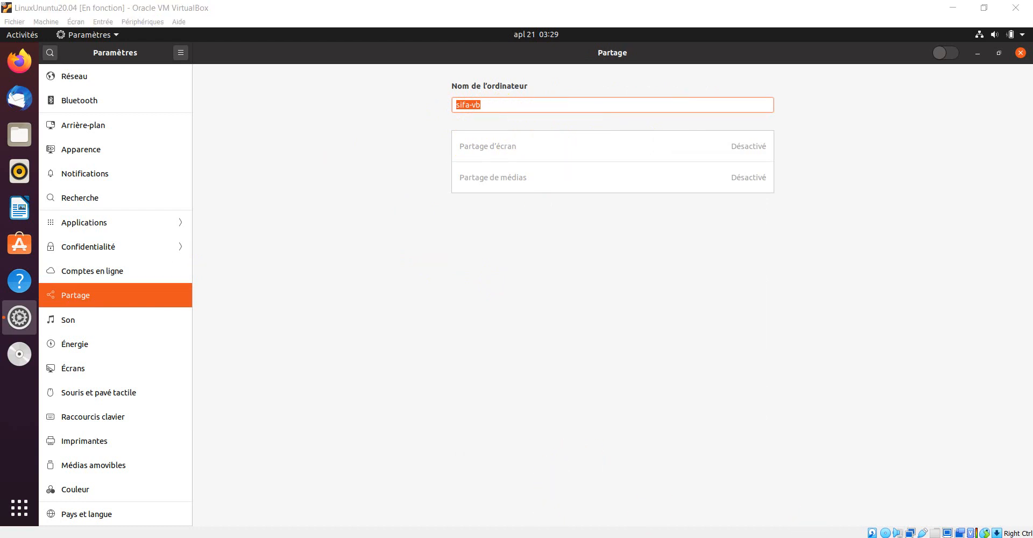
Switch to the Word document Install Ununtu, check its Nom PC entry and the video series list, and return to the virtual machine.
{"action": "left_click", "coordinate": [544, 535]}
{"action": "scroll", "coordinate": [710, 329], "scroll_direction": "up", "scroll_amount": 10}
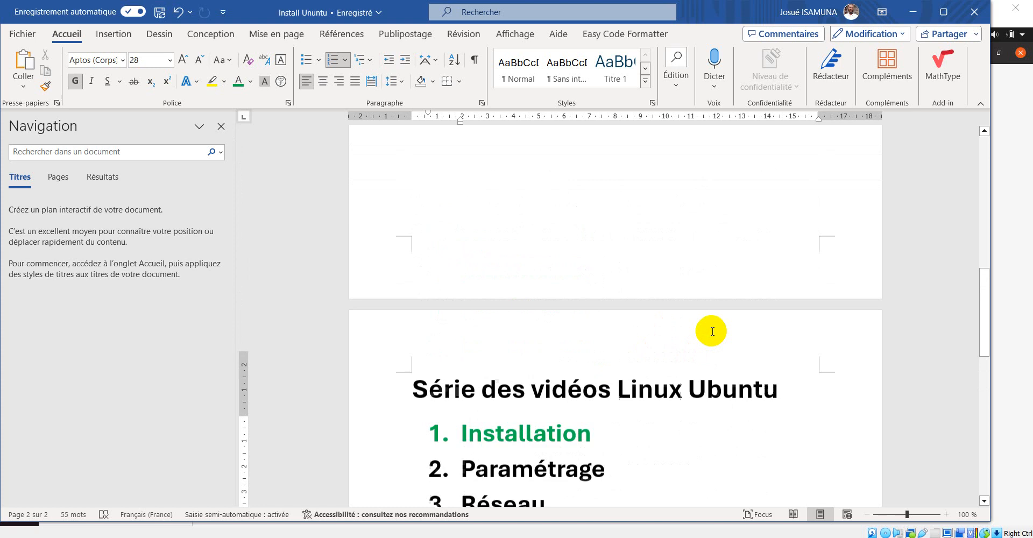
{"action": "scroll", "coordinate": [711, 331], "scroll_direction": "up", "scroll_amount": 4}
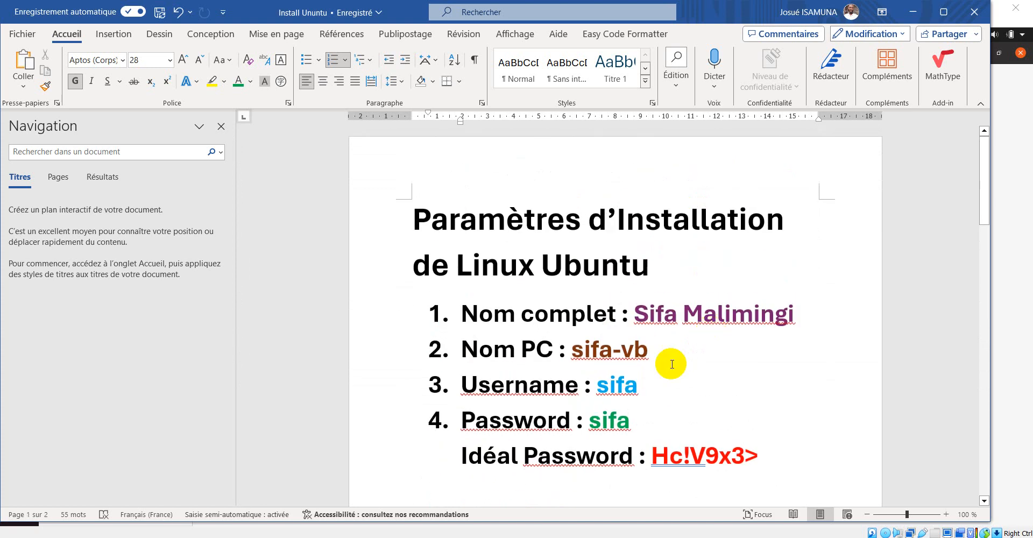
{"action": "left_click_drag", "start_coordinate": [658, 350], "coordinate": [584, 350]}
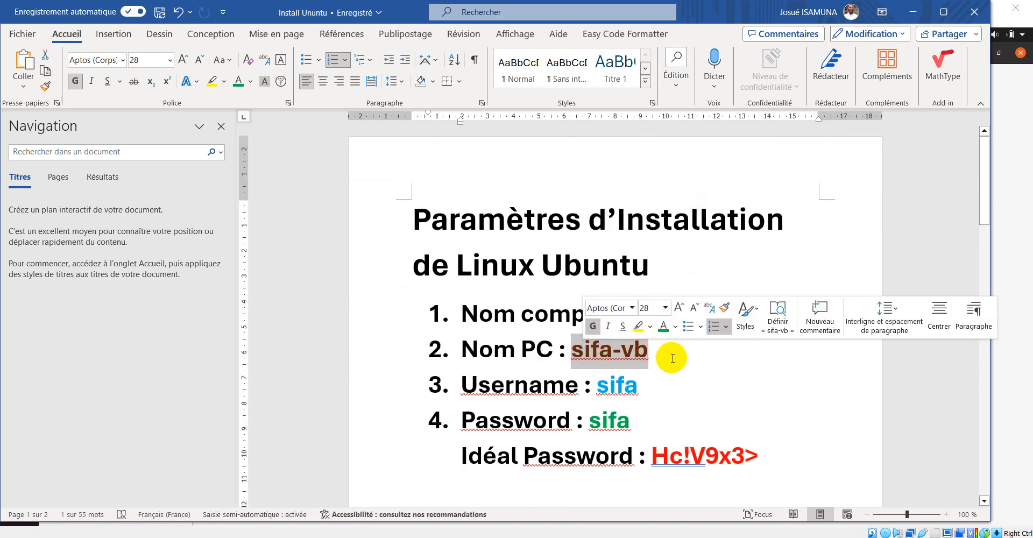
{"action": "left_click", "coordinate": [704, 402]}
{"action": "scroll", "coordinate": [722, 407], "scroll_direction": "down", "scroll_amount": 5}
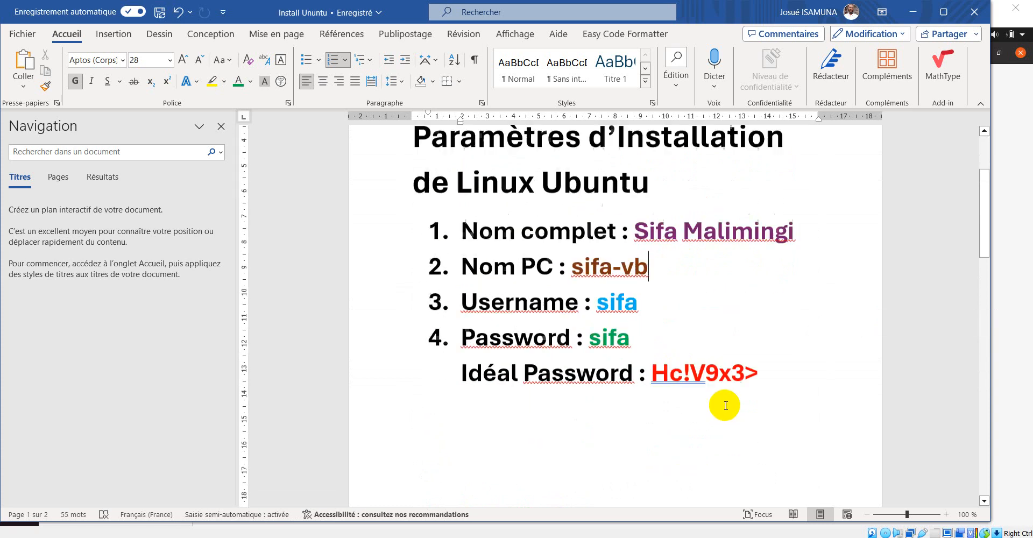
{"action": "scroll", "coordinate": [726, 408], "scroll_direction": "down", "scroll_amount": 10}
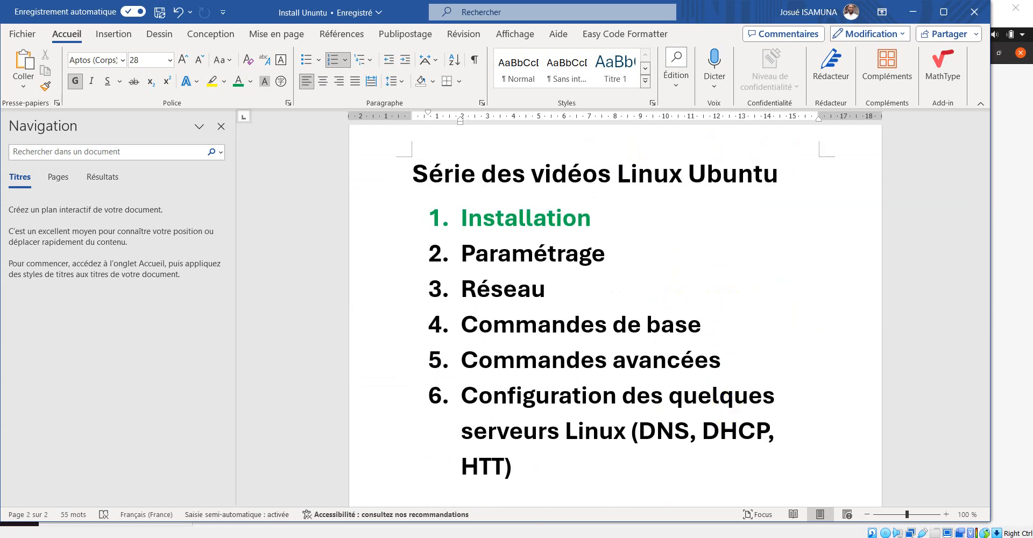
{"action": "key", "text": "alt+Tab"}
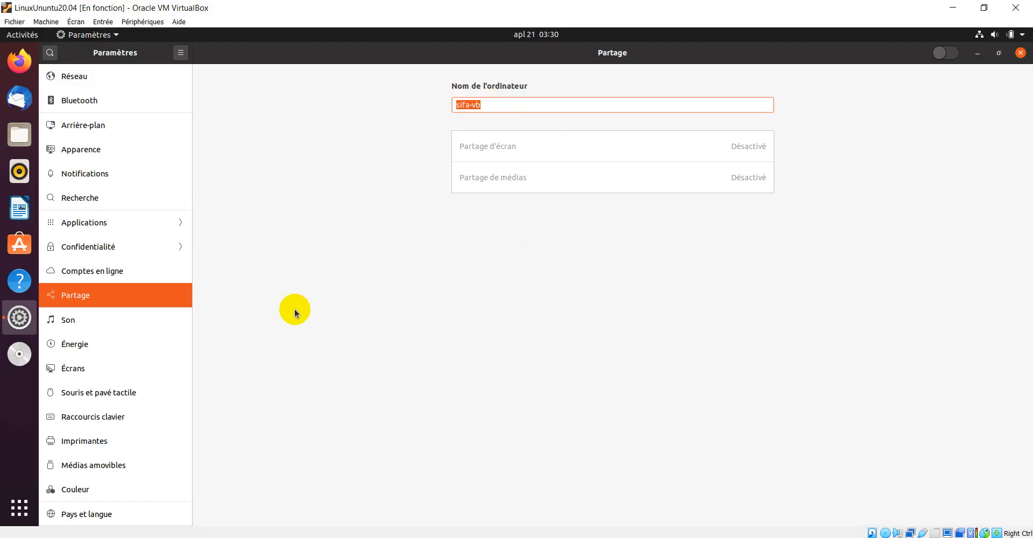
Open the Son page and view its output, input and alert sound settings.
{"action": "left_click", "coordinate": [69, 322]}
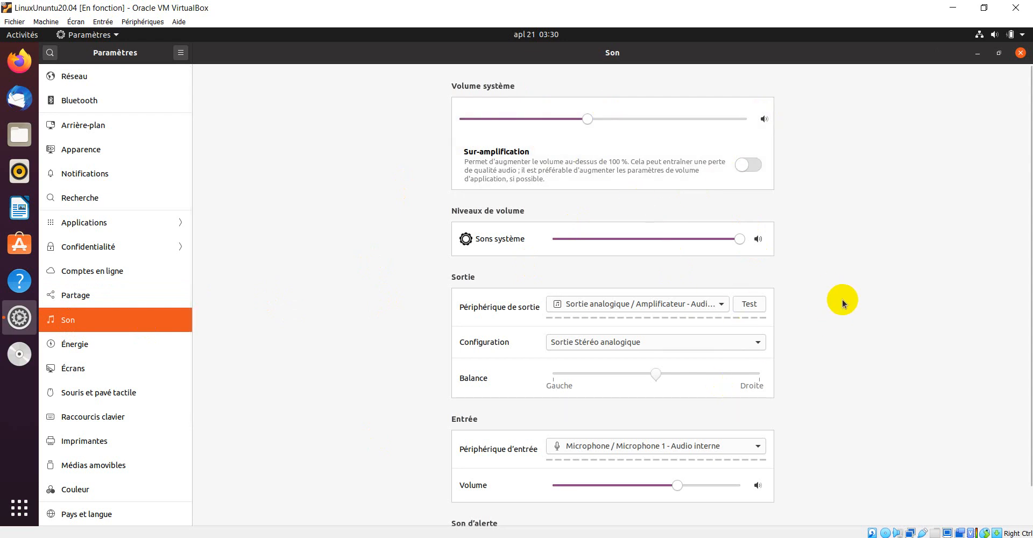
{"action": "scroll", "coordinate": [843, 303], "scroll_direction": "down", "scroll_amount": 2}
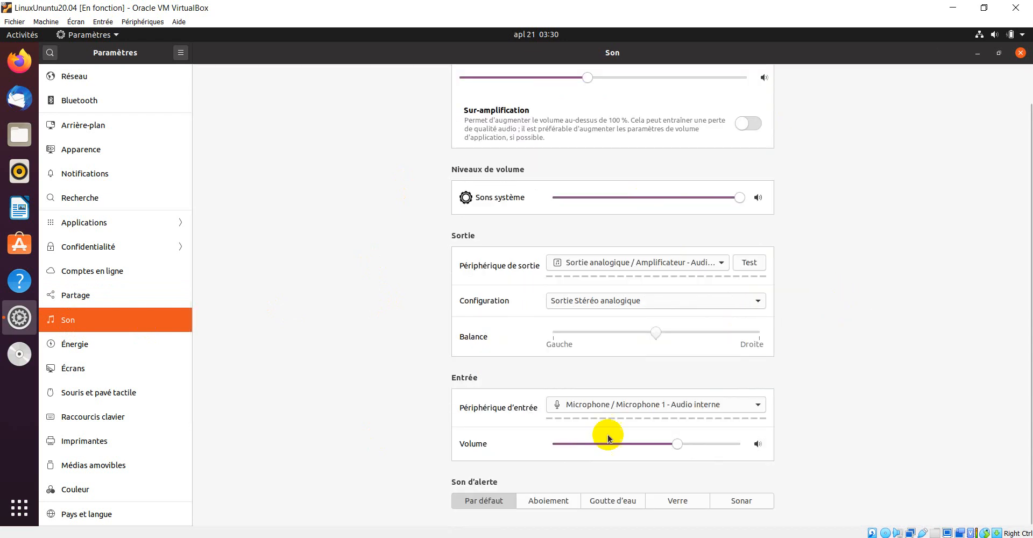
Preview the Aboiement, Goutte d'eau, Verre and Sonar alert sounds and set the alert back to Par défaut.
{"action": "left_click", "coordinate": [560, 501]}
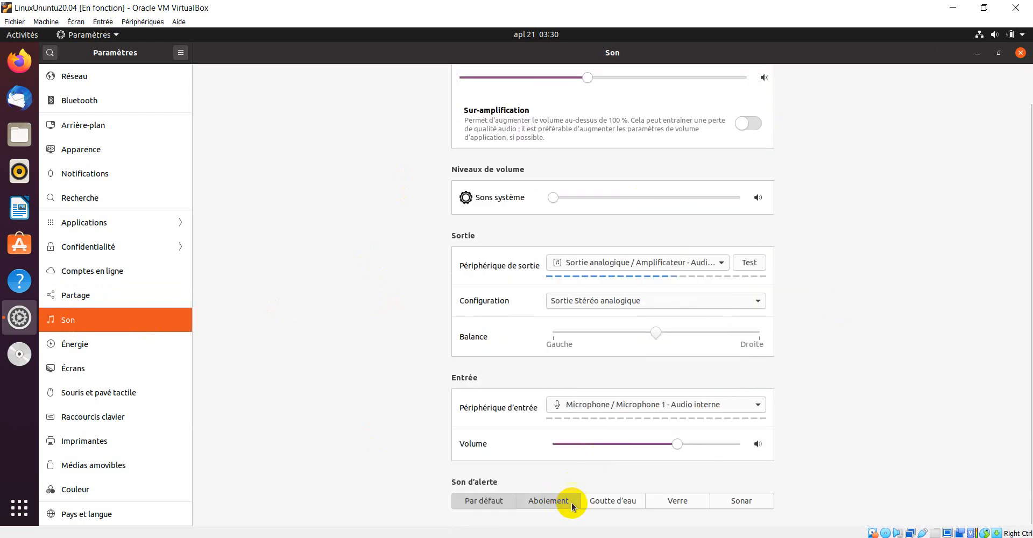
{"action": "left_click", "coordinate": [624, 503]}
{"action": "left_click", "coordinate": [676, 506]}
{"action": "left_click", "coordinate": [729, 506]}
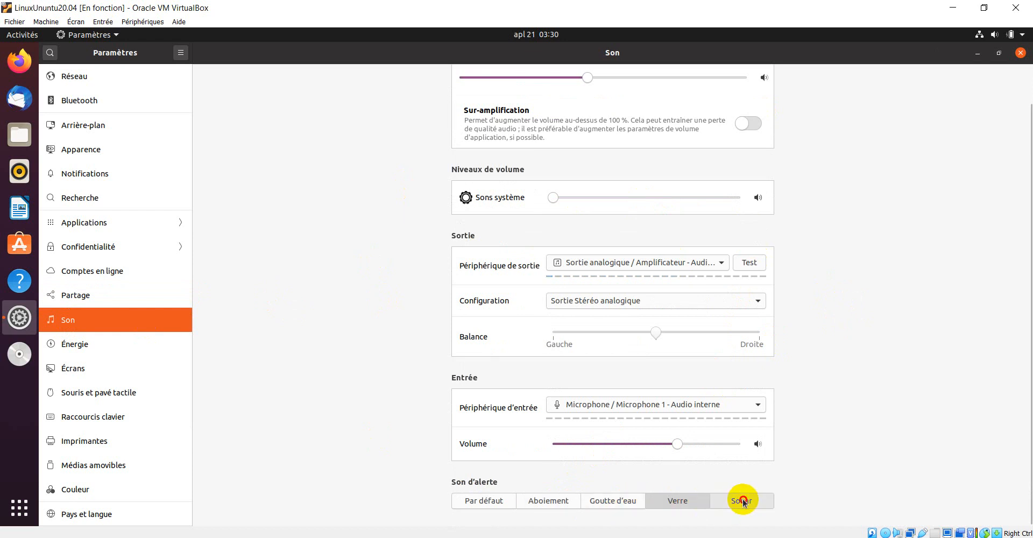
{"action": "left_click", "coordinate": [487, 499]}
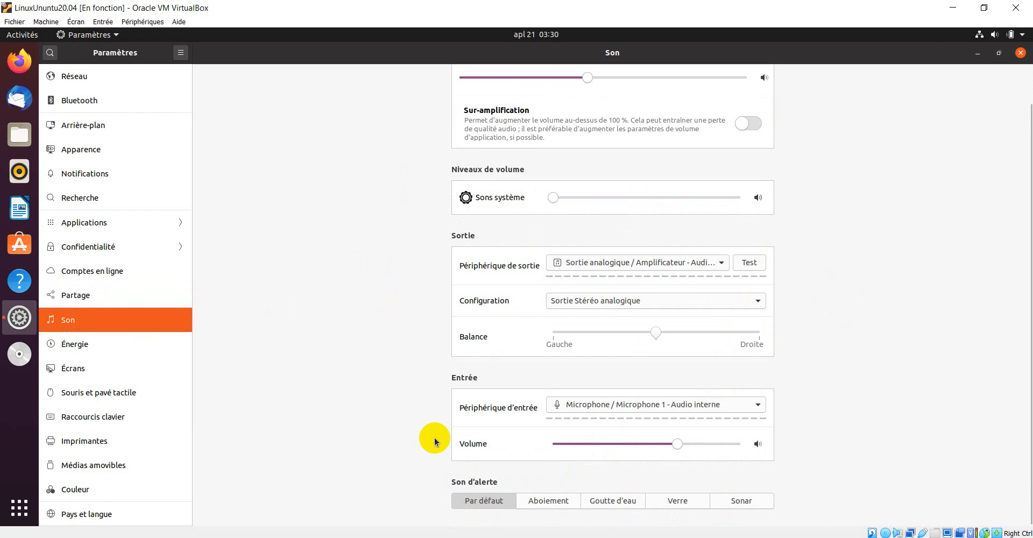
Open the Énergie page and view the available Écran noir delays without changing the setting.
{"action": "left_click", "coordinate": [92, 345]}
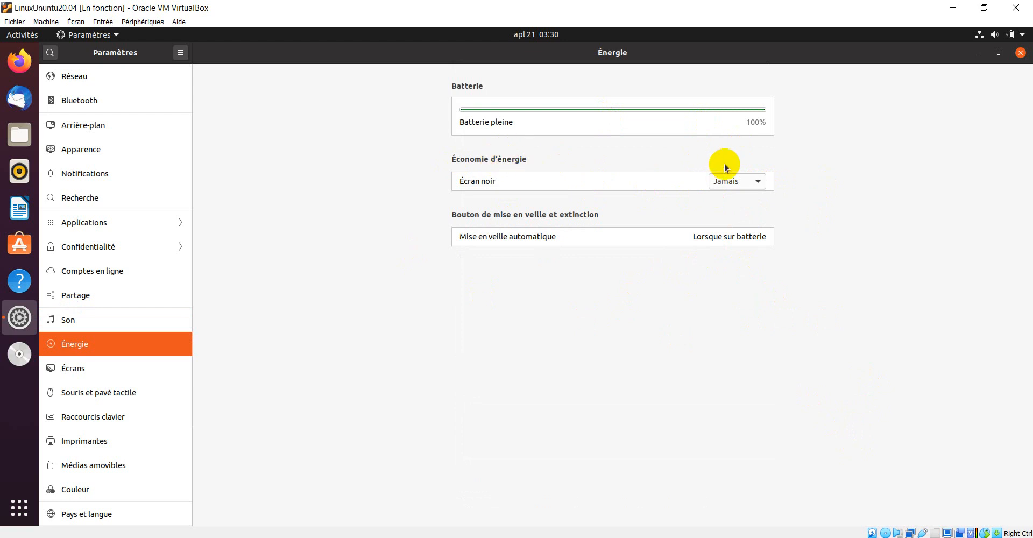
{"action": "left_click", "coordinate": [758, 183]}
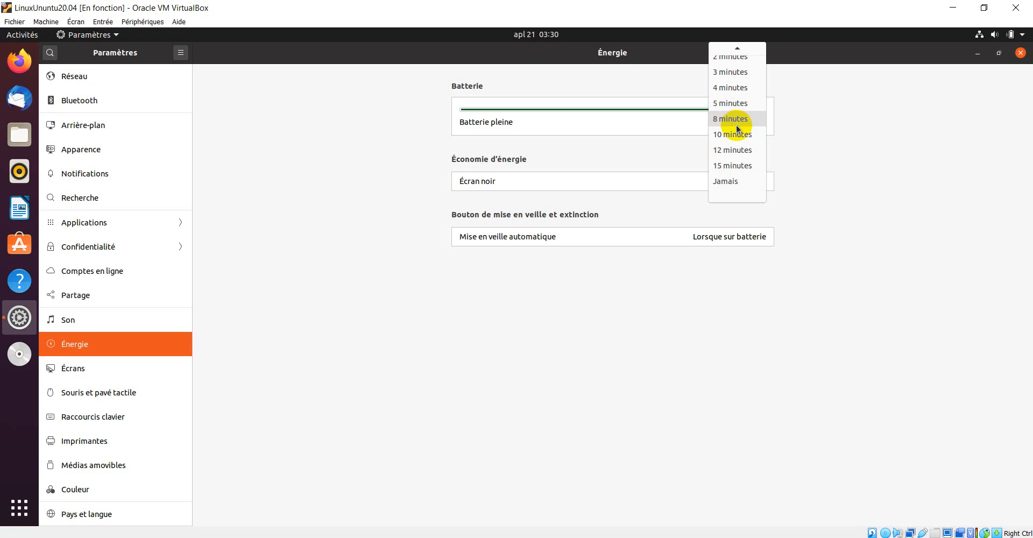
{"action": "left_click", "coordinate": [835, 158]}
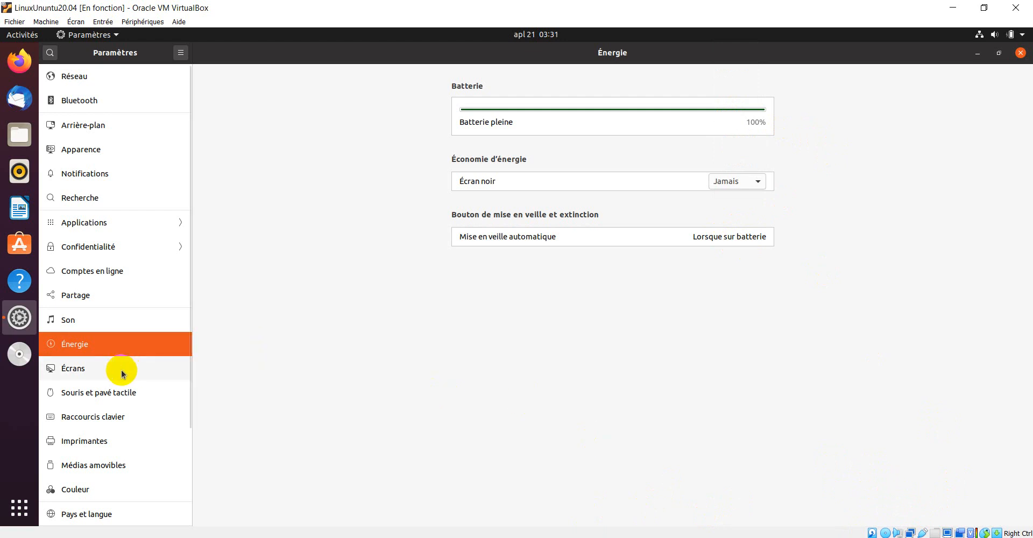
Open the Écrans page, view the available Définition resolutions and enable Mise à l'échelle fractionnaire.
{"action": "left_click", "coordinate": [78, 374]}
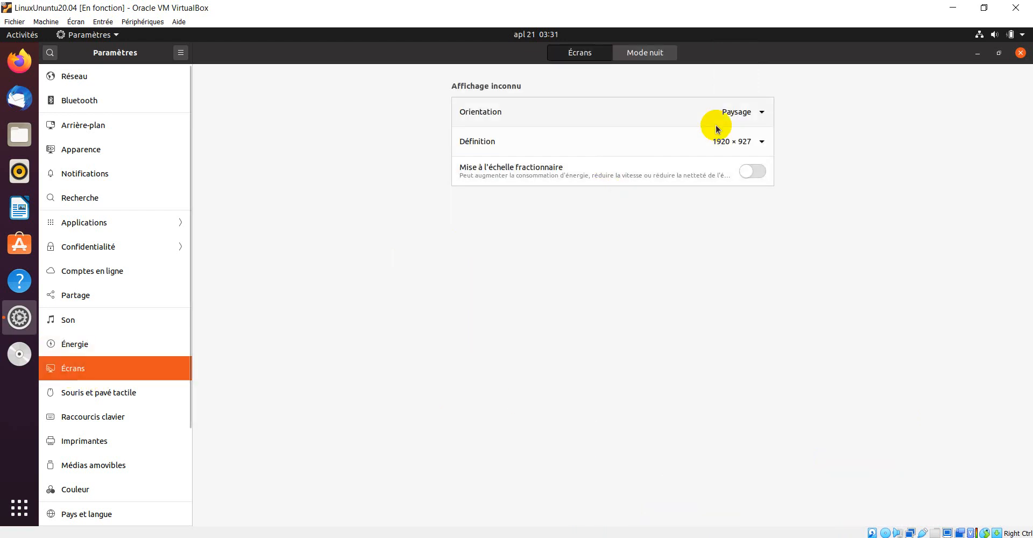
{"action": "left_click", "coordinate": [762, 143]}
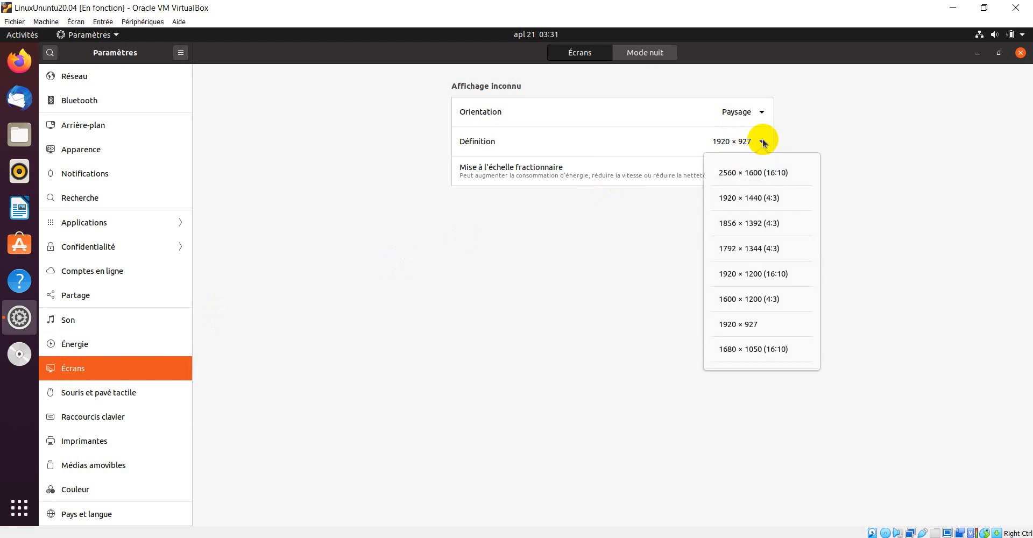
{"action": "left_click", "coordinate": [609, 237]}
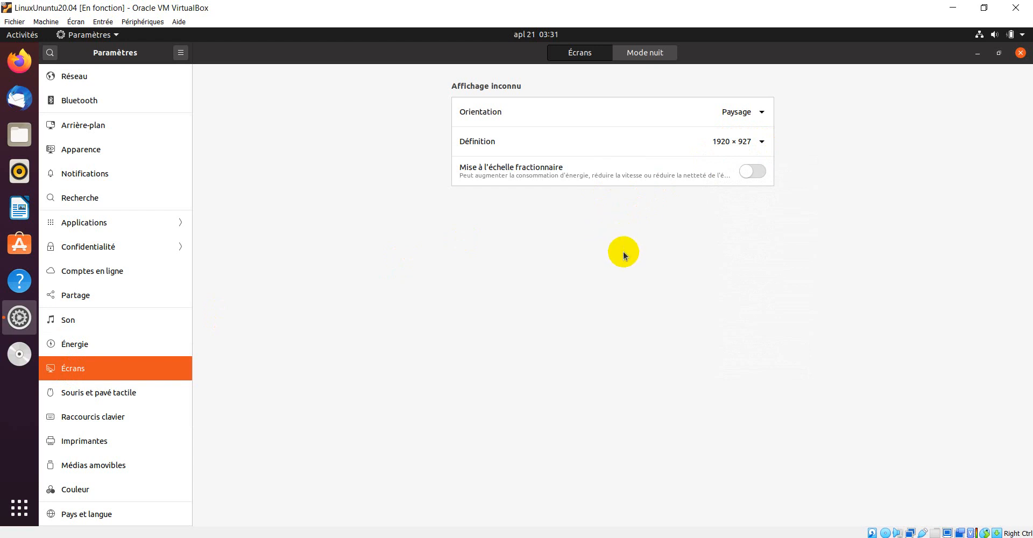
{"action": "left_click", "coordinate": [758, 171]}
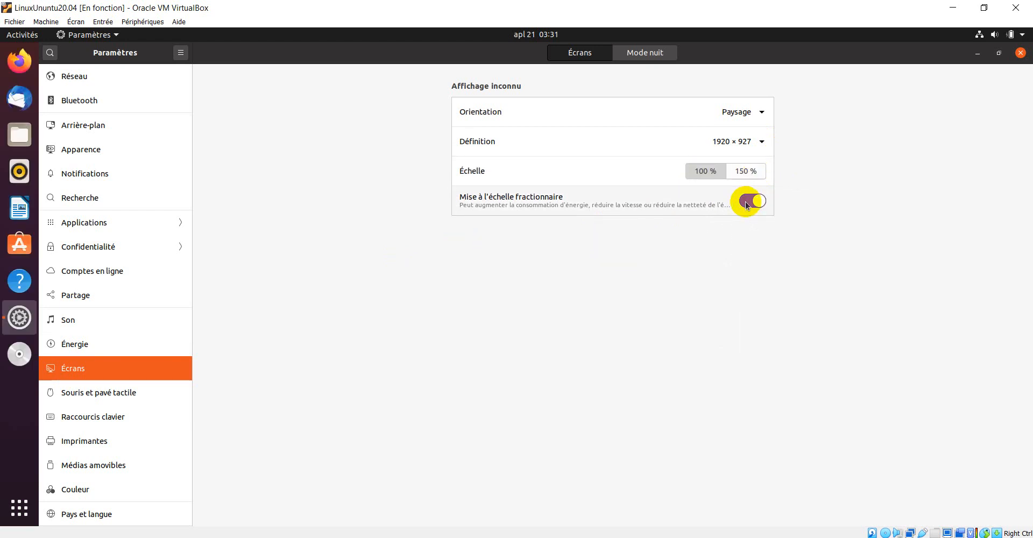
Try the 150 % display scale and restore the previous display settings.
{"action": "left_click", "coordinate": [747, 170]}
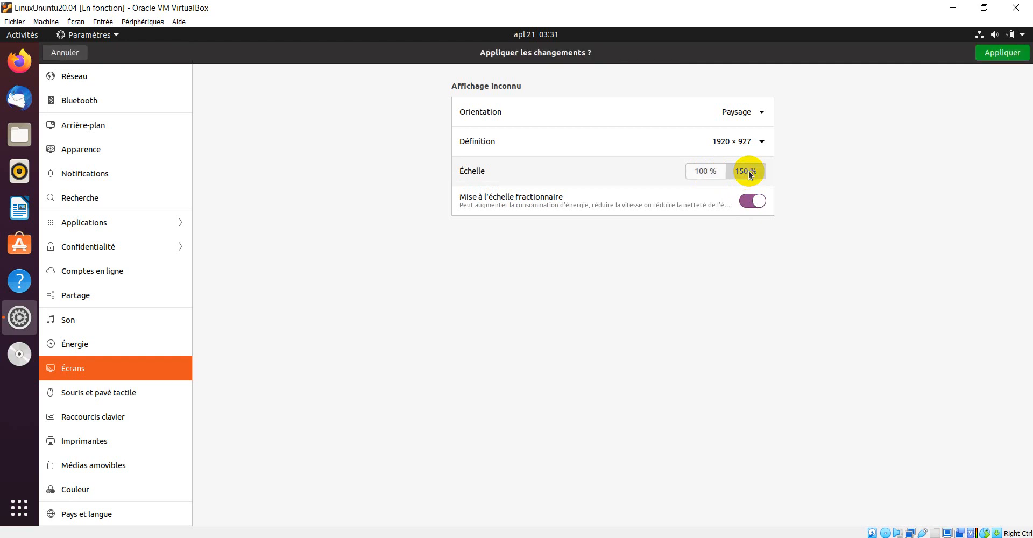
{"action": "left_click", "coordinate": [1007, 56]}
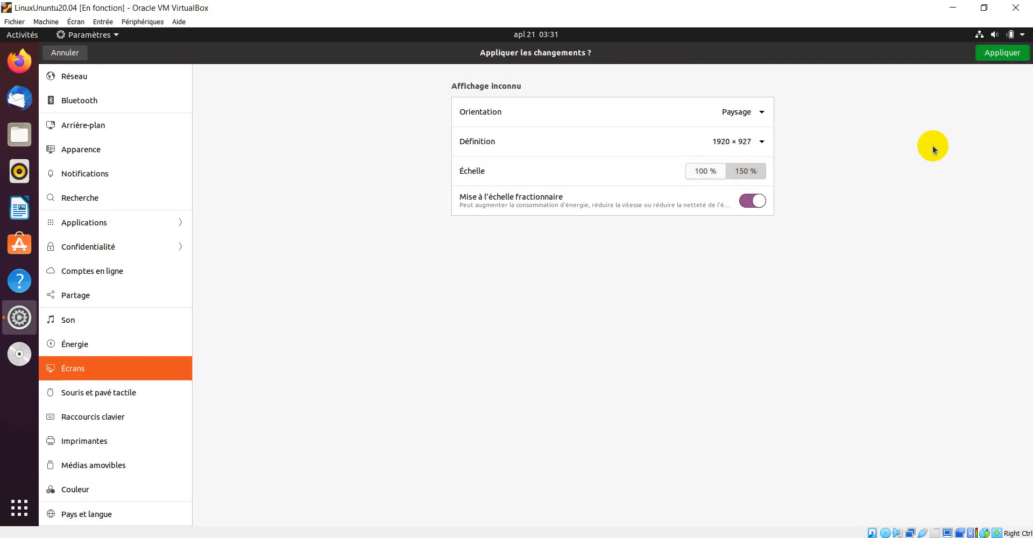
{"action": "left_click", "coordinate": [705, 172]}
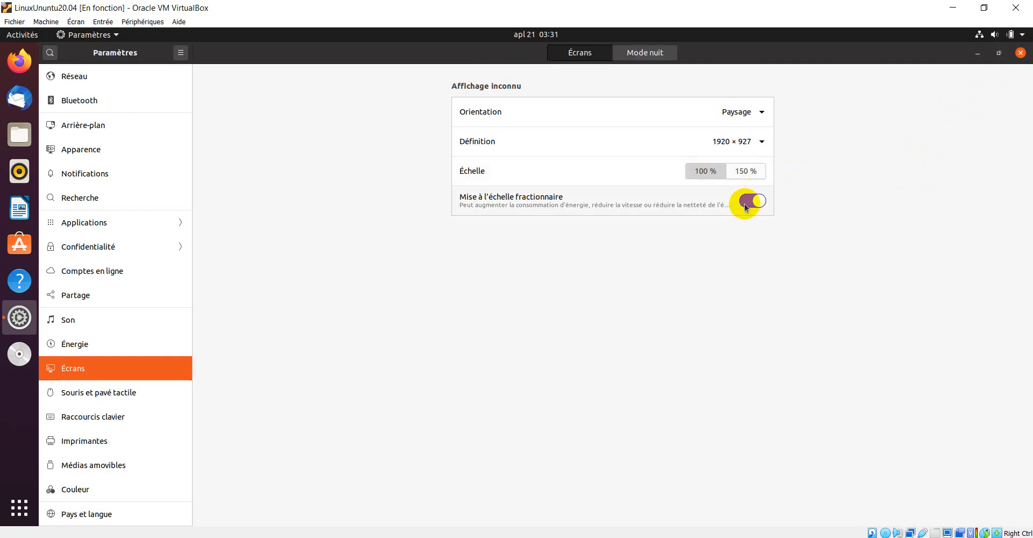
{"action": "left_click", "coordinate": [747, 173]}
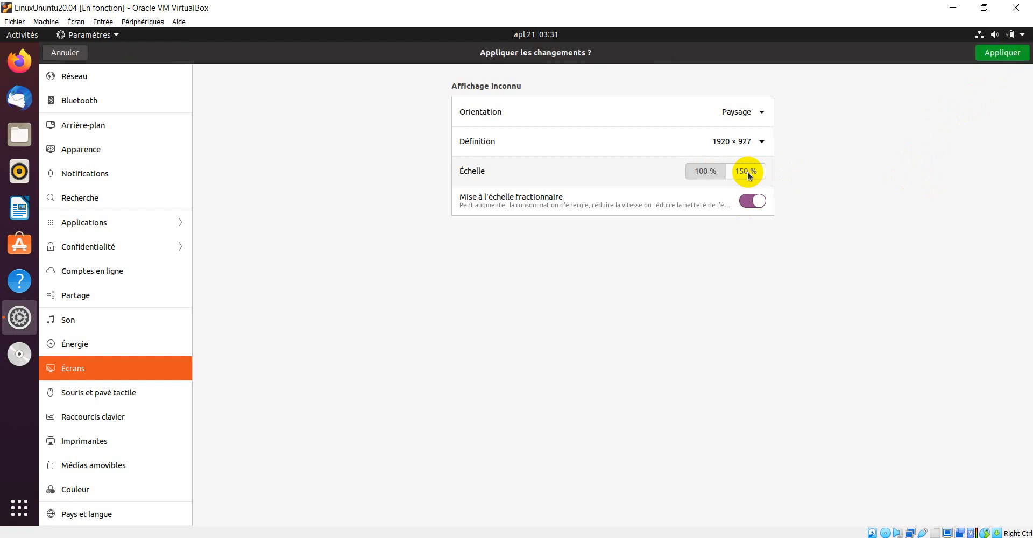
{"action": "left_click", "coordinate": [1001, 53]}
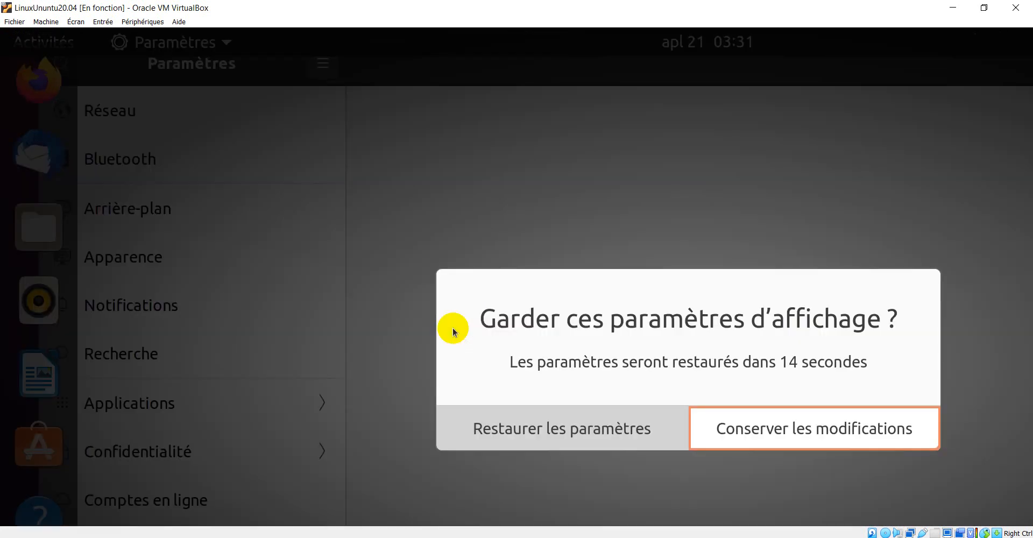
{"action": "left_click", "coordinate": [559, 411]}
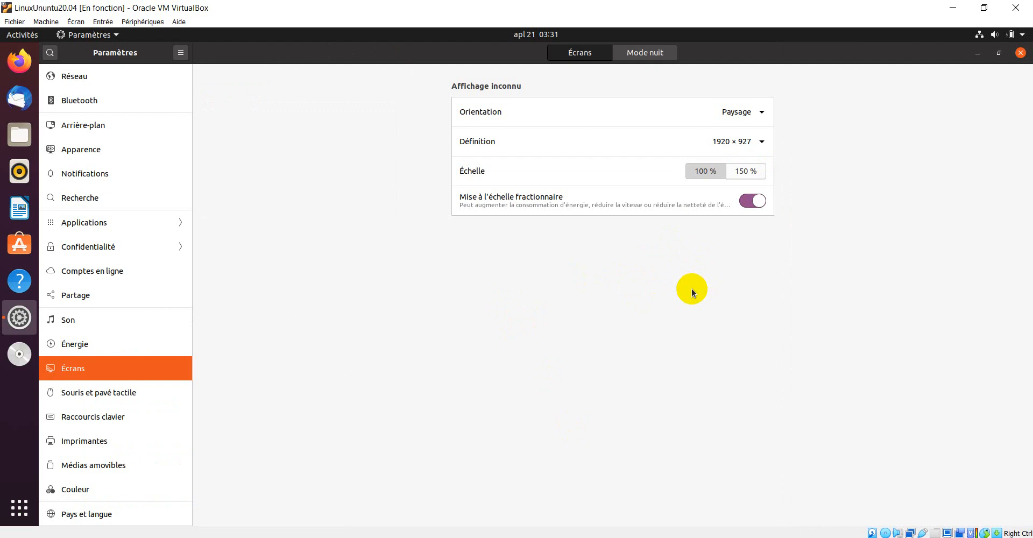
View the display's Orientation options and close the list without choosing one.
{"action": "left_click", "coordinate": [761, 113]}
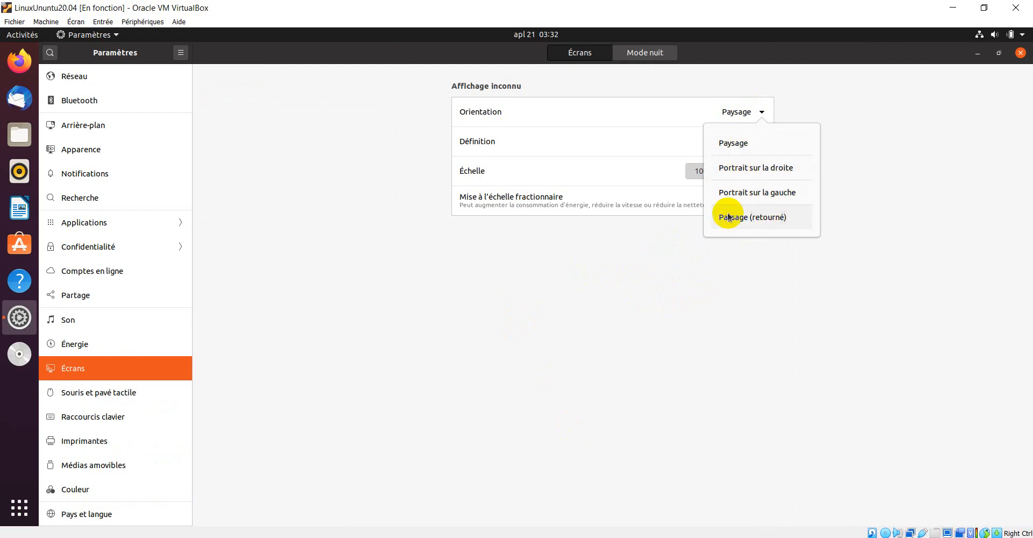
{"action": "left_click", "coordinate": [799, 334]}
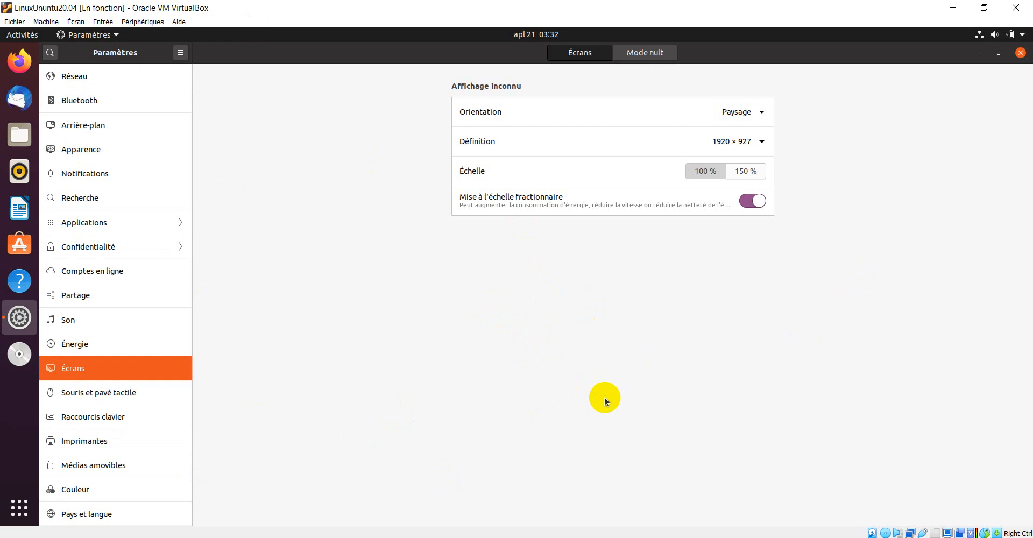
Open the Souris et pavé tactile page, try Droite as the Bouton principal and set it back to Gauche.
{"action": "left_click", "coordinate": [98, 398]}
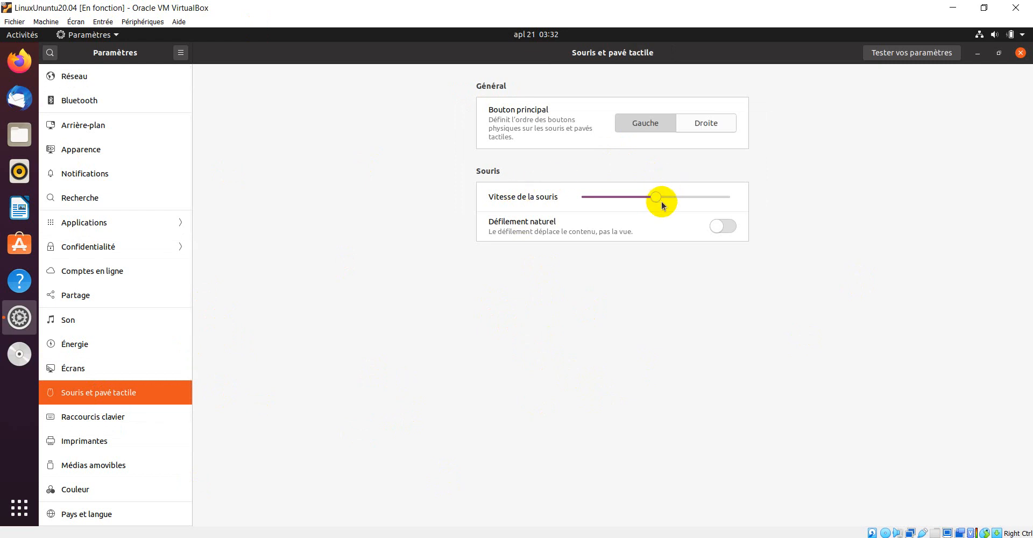
{"action": "left_click", "coordinate": [708, 123]}
{"action": "left_click", "coordinate": [651, 129]}
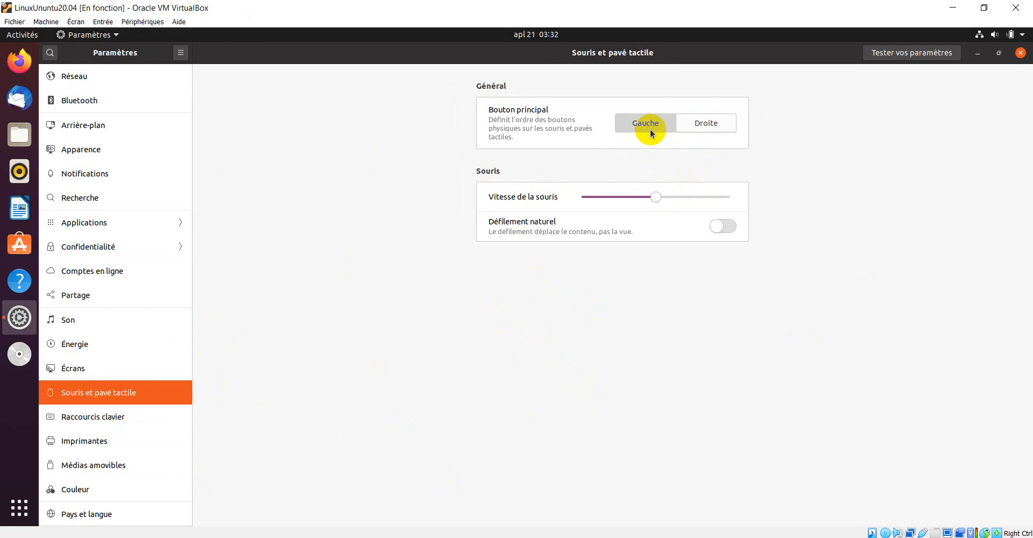
Open the Raccourcis clavier page, view the shortcut dialog for Activer ou désactiver le clavier visuel and cancel it.
{"action": "left_click", "coordinate": [95, 423]}
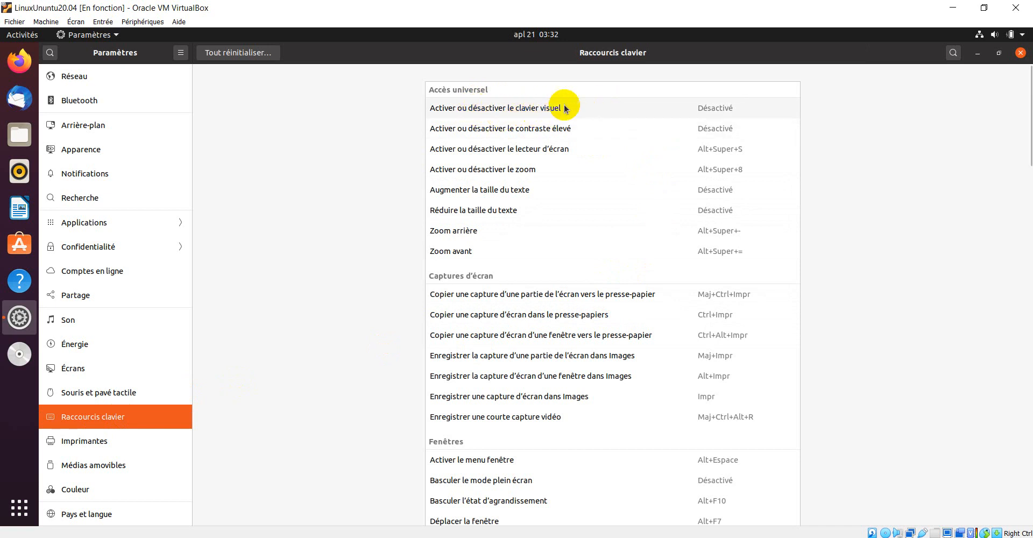
{"action": "left_click", "coordinate": [657, 111]}
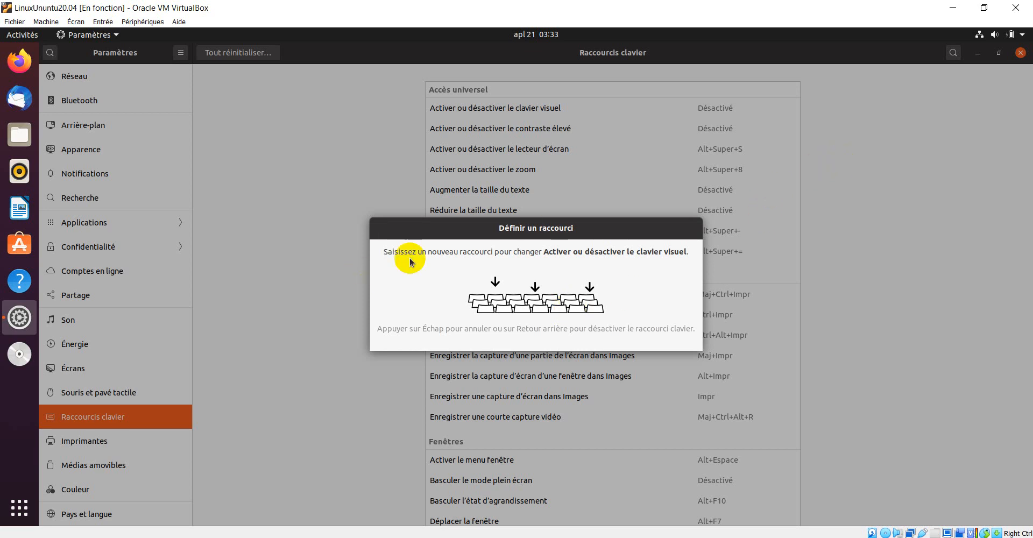
{"action": "left_click", "coordinate": [500, 230]}
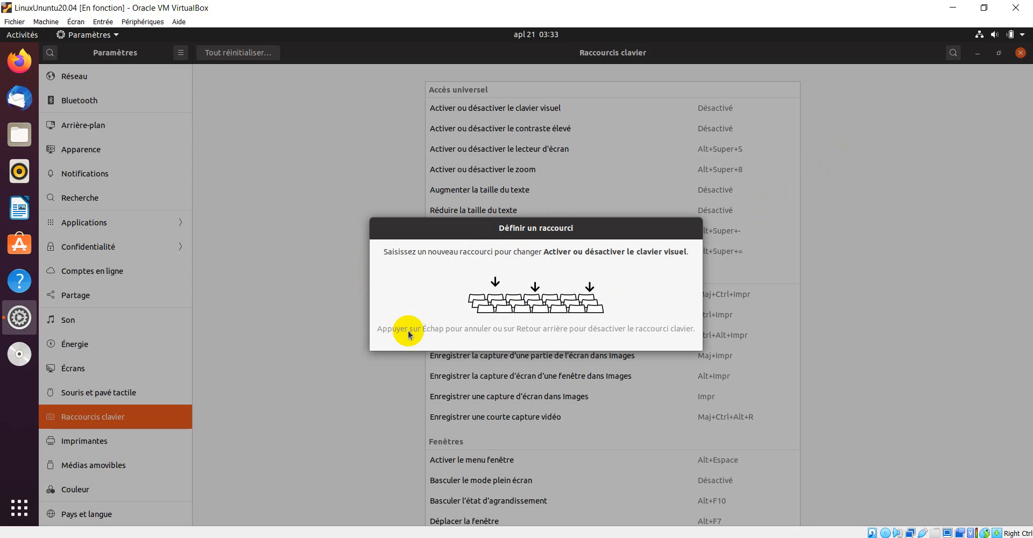
{"action": "key", "text": "Escape"}
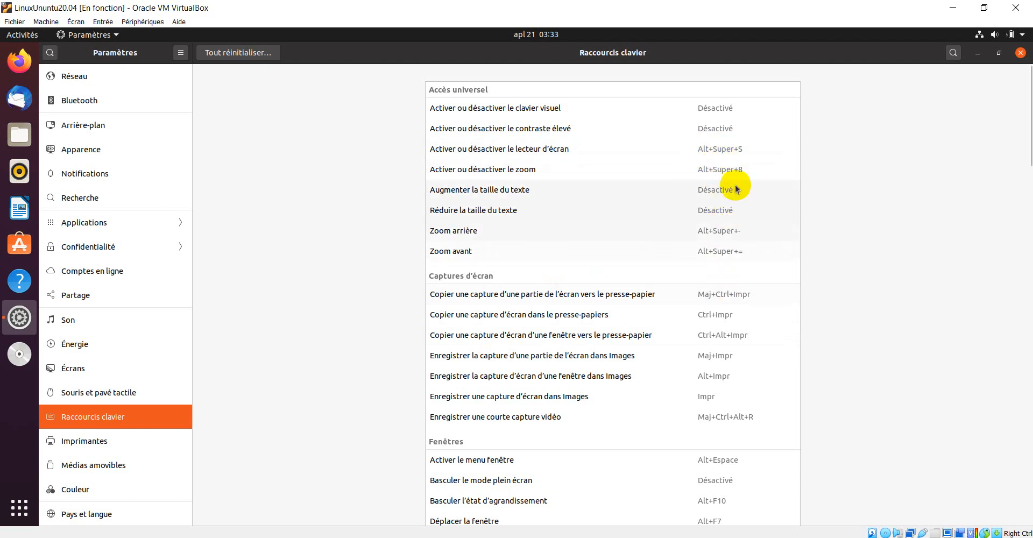
{"action": "left_click", "coordinate": [708, 110]}
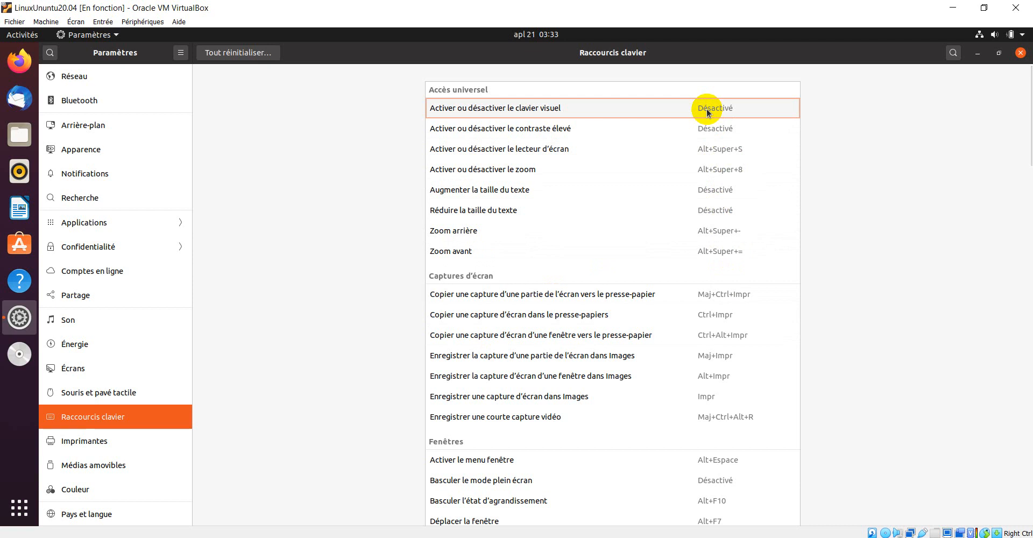
Examine the keyboard shortcut list from Captures d'écran through Fenêtres, Lanceurs, Navigation, Saisie, Son et média and Système.
{"action": "scroll", "coordinate": [710, 295], "scroll_direction": "down", "scroll_amount": 3}
{"action": "scroll", "coordinate": [711, 300], "scroll_direction": "down", "scroll_amount": 7}
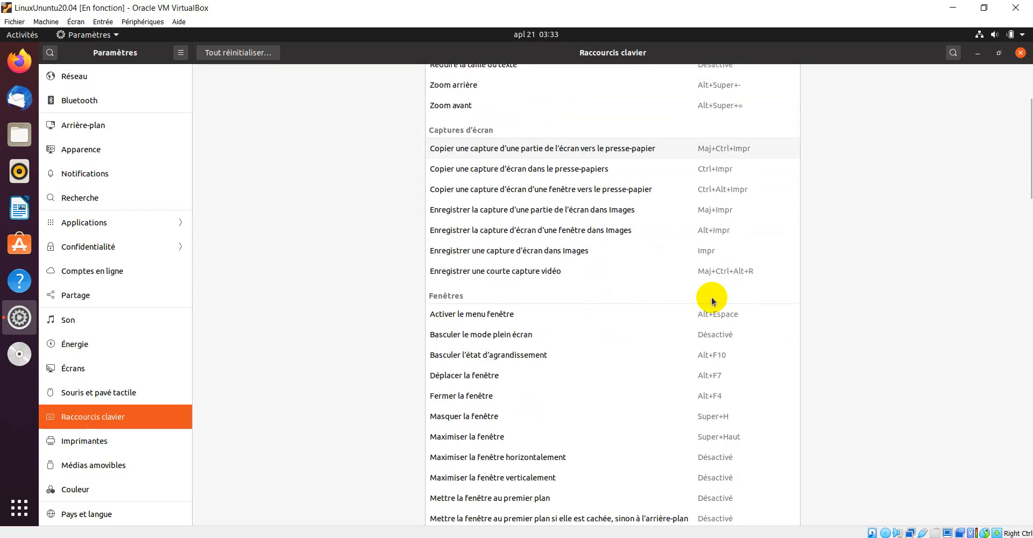
{"action": "scroll", "coordinate": [710, 299], "scroll_direction": "down", "scroll_amount": 10}
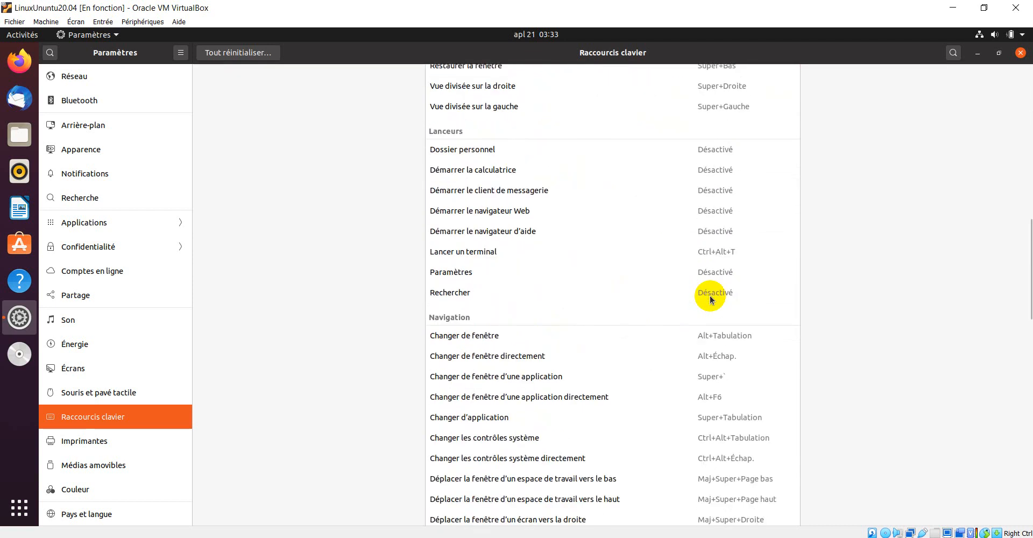
{"action": "scroll", "coordinate": [711, 299], "scroll_direction": "down", "scroll_amount": 1}
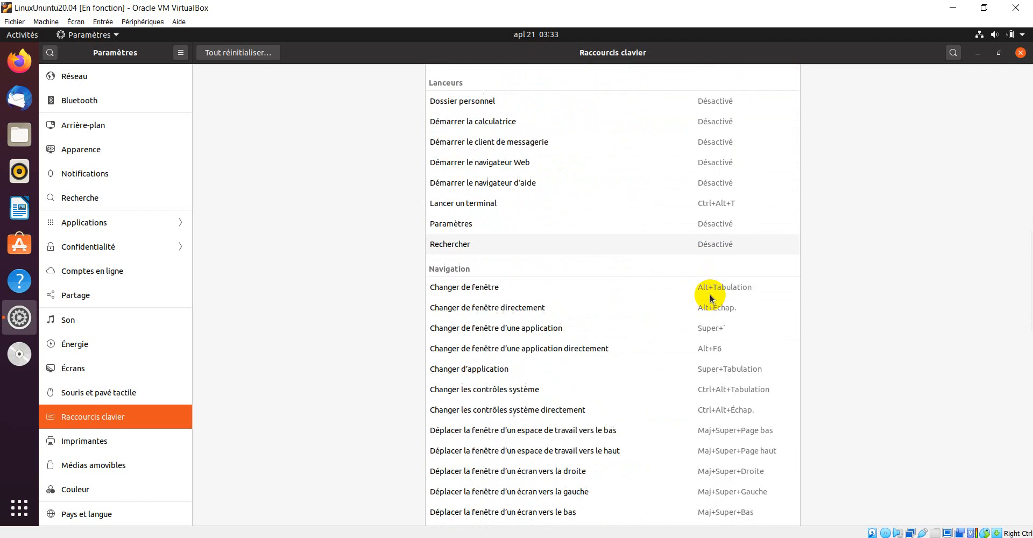
{"action": "scroll", "coordinate": [710, 299], "scroll_direction": "down", "scroll_amount": 1}
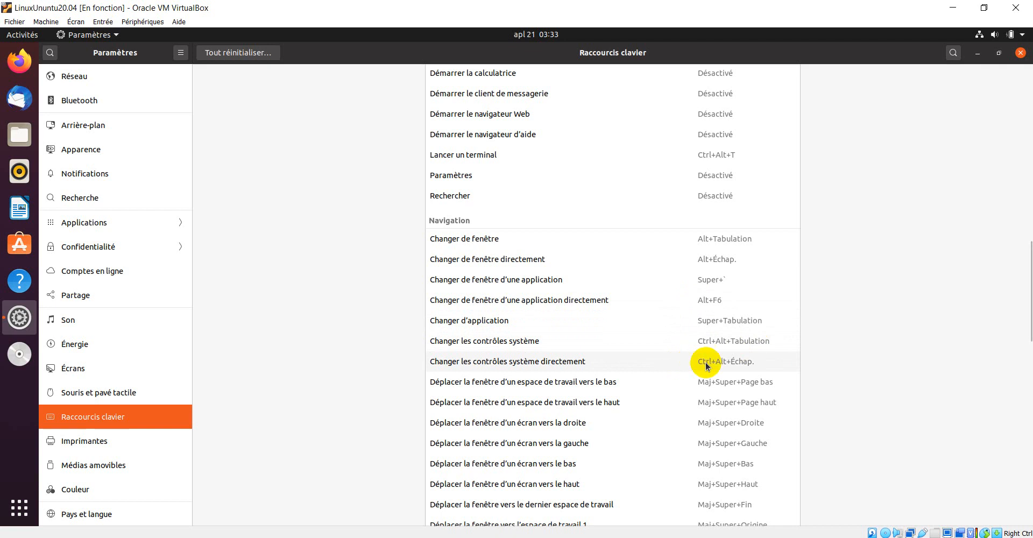
{"action": "scroll", "coordinate": [716, 365], "scroll_direction": "down", "scroll_amount": 3}
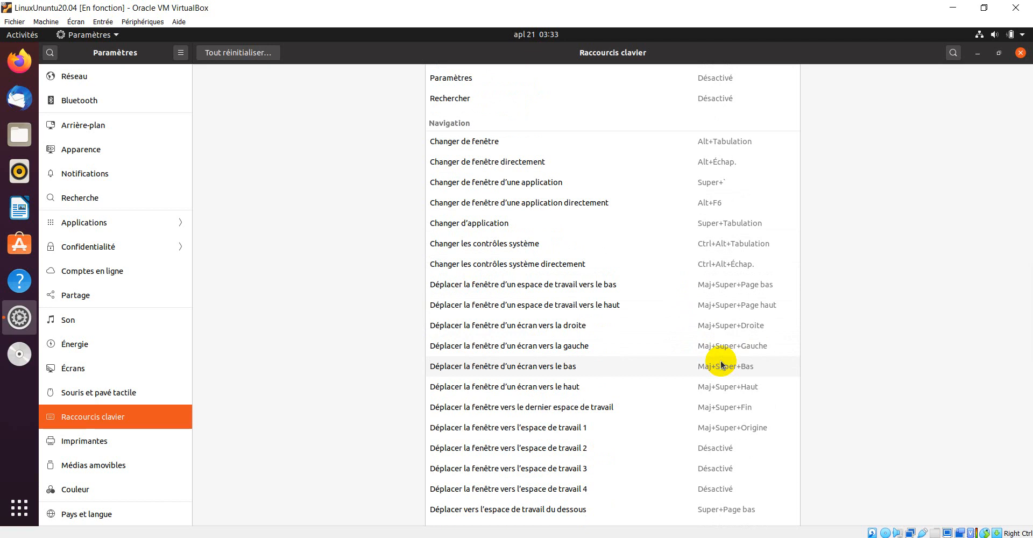
{"action": "scroll", "coordinate": [697, 351], "scroll_direction": "down", "scroll_amount": 4}
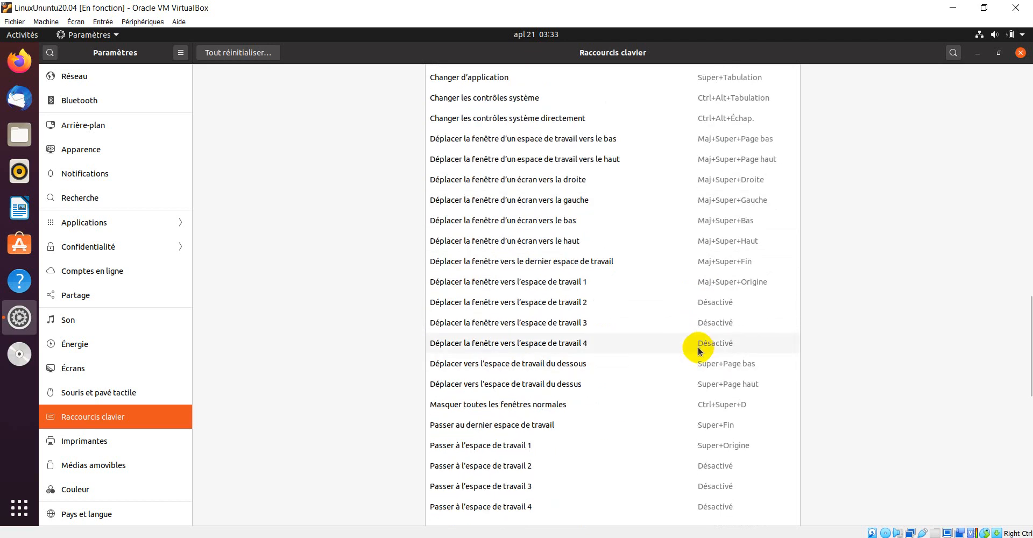
{"action": "scroll", "coordinate": [667, 369], "scroll_direction": "down", "scroll_amount": 7}
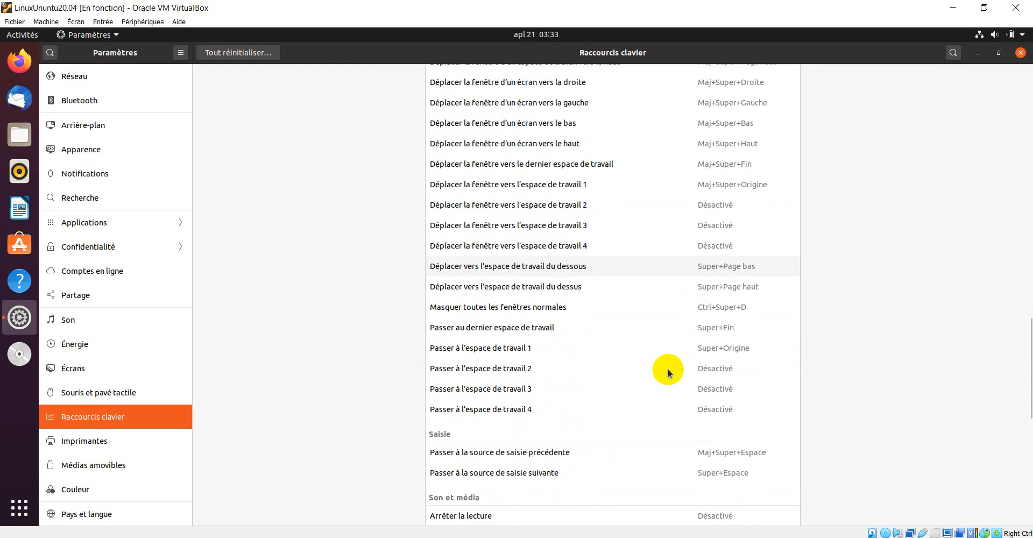
{"action": "scroll", "coordinate": [667, 369], "scroll_direction": "down", "scroll_amount": 9}
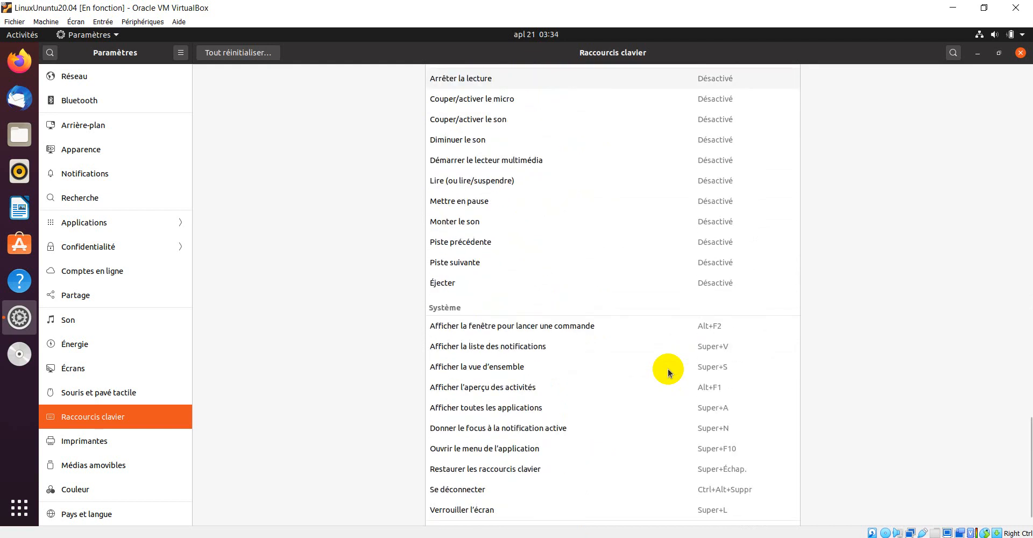
{"action": "scroll", "coordinate": [667, 371], "scroll_direction": "up", "scroll_amount": 8}
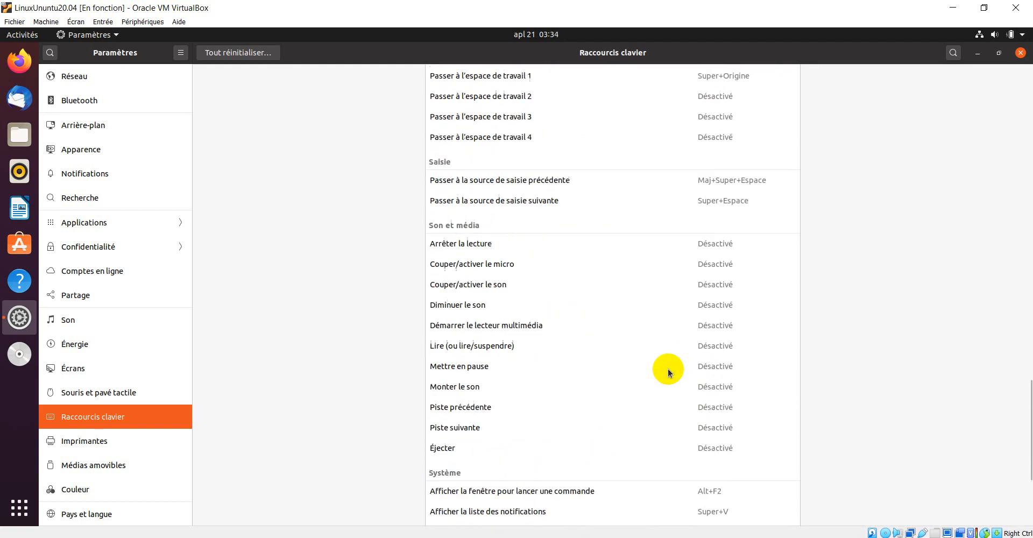
{"action": "scroll", "coordinate": [667, 371], "scroll_direction": "down", "scroll_amount": 8}
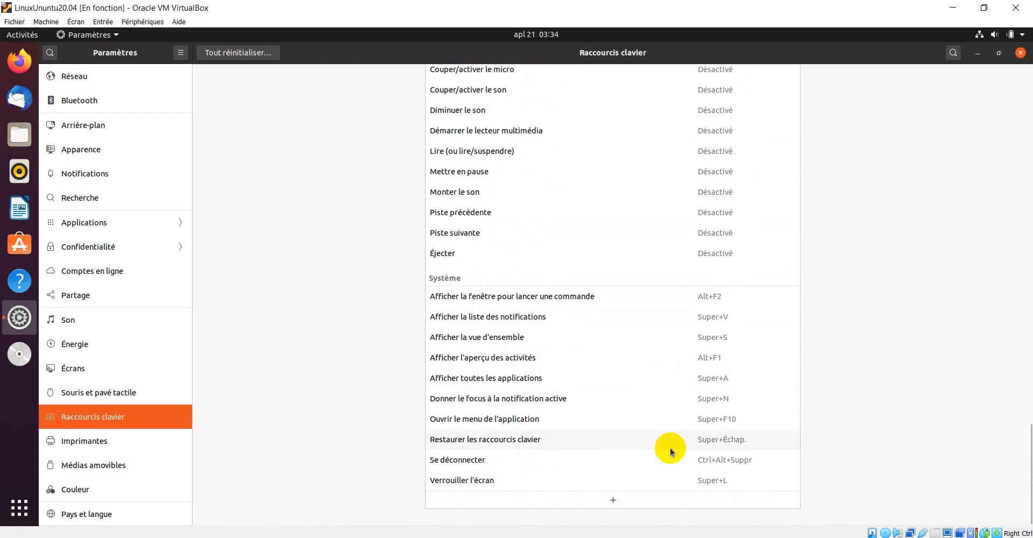
View the form for adding a custom keyboard shortcut and cancel it without entering anything.
{"action": "left_click", "coordinate": [613, 500]}
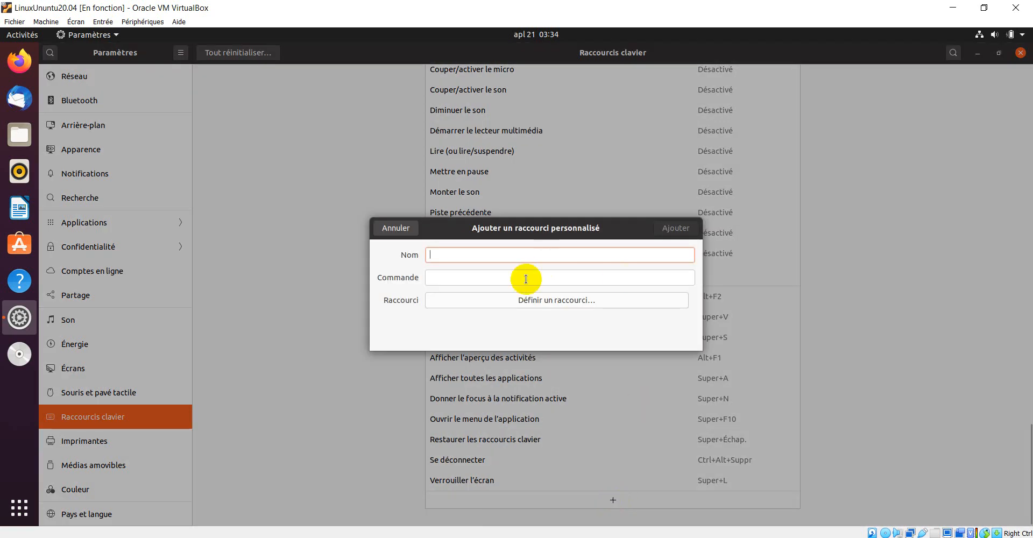
{"action": "left_click", "coordinate": [460, 253]}
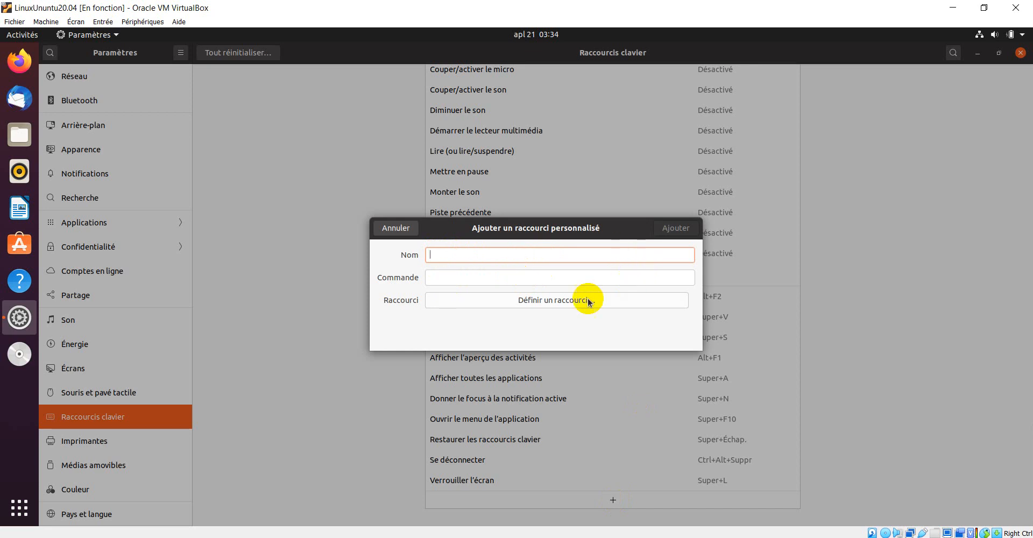
{"action": "left_click", "coordinate": [402, 230]}
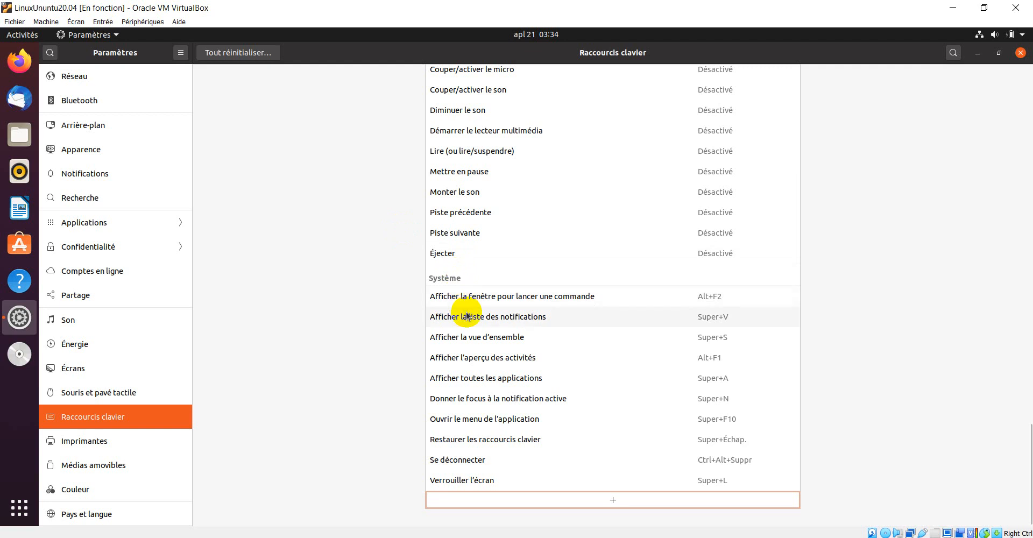
Open the Imprimantes page, add the CUPS-BRF-Printer and select its entry in the printer list.
{"action": "left_click", "coordinate": [100, 443]}
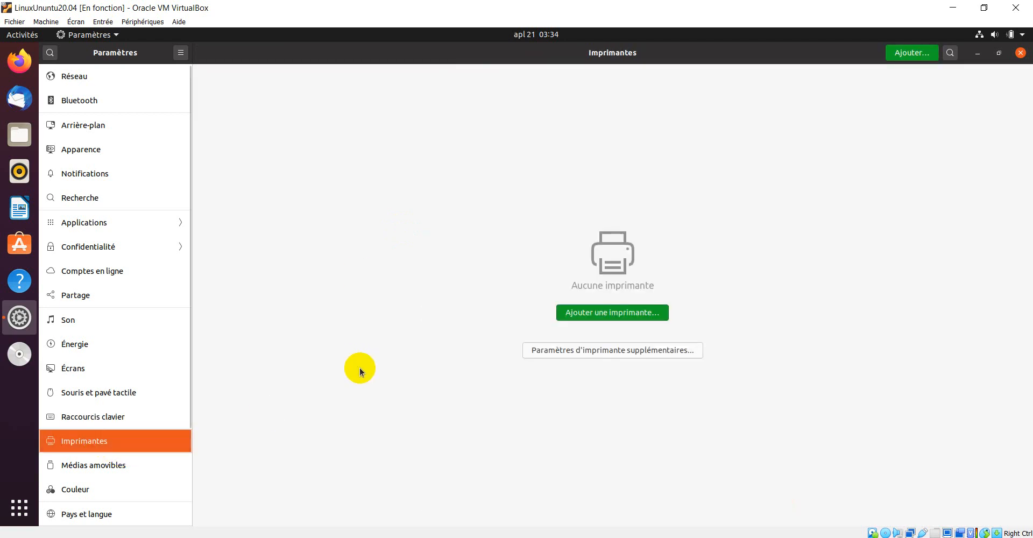
{"action": "left_click", "coordinate": [621, 318]}
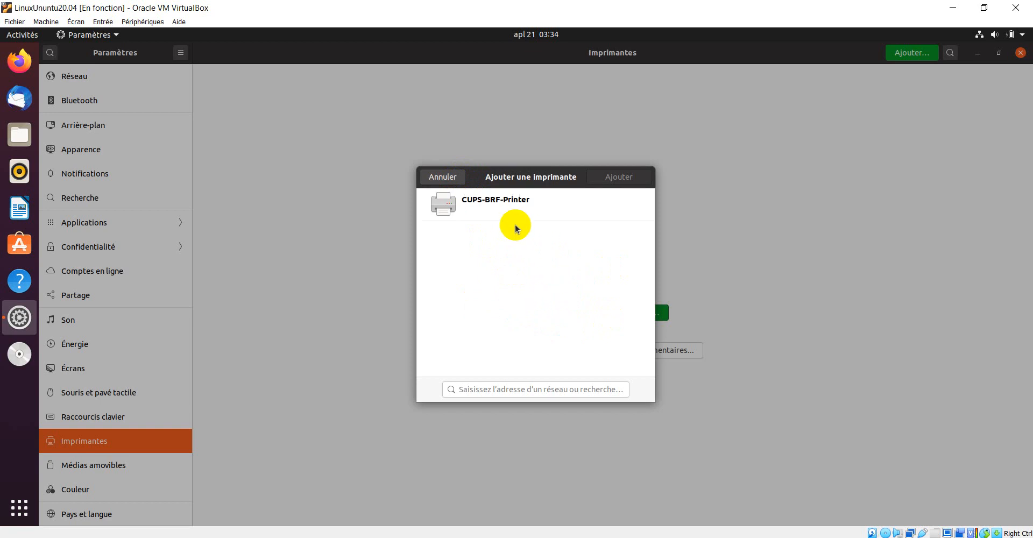
{"action": "left_click", "coordinate": [515, 205]}
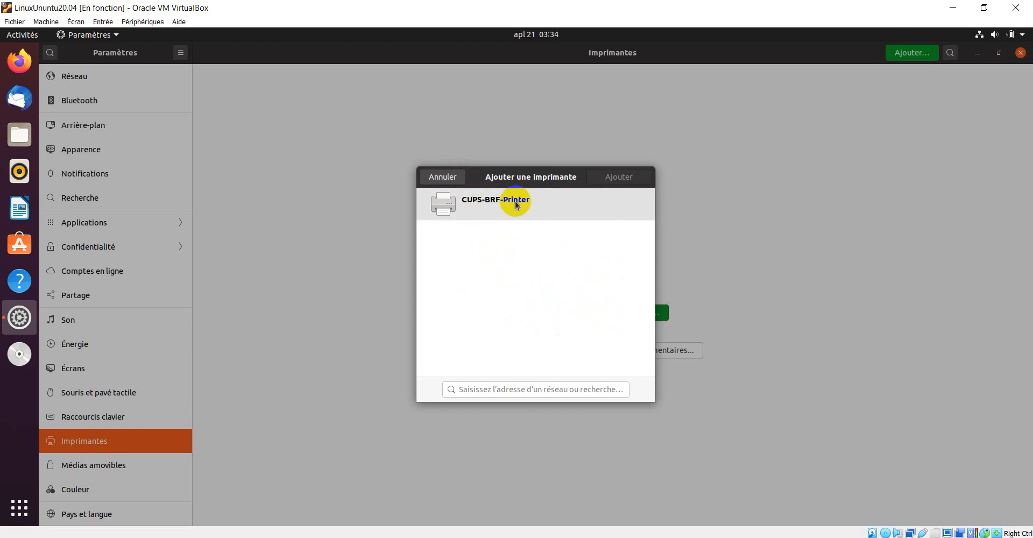
{"action": "left_click", "coordinate": [514, 206]}
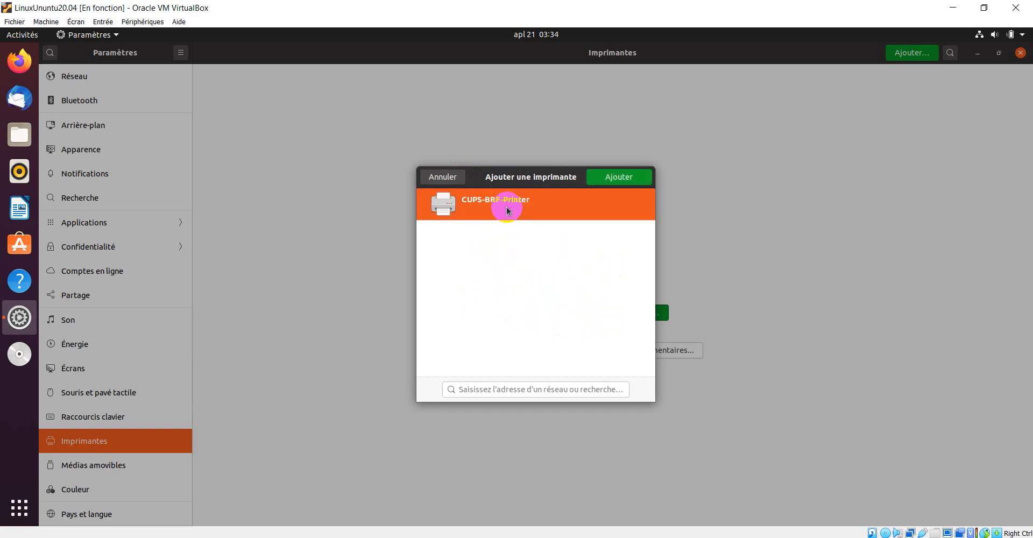
{"action": "left_click", "coordinate": [598, 190]}
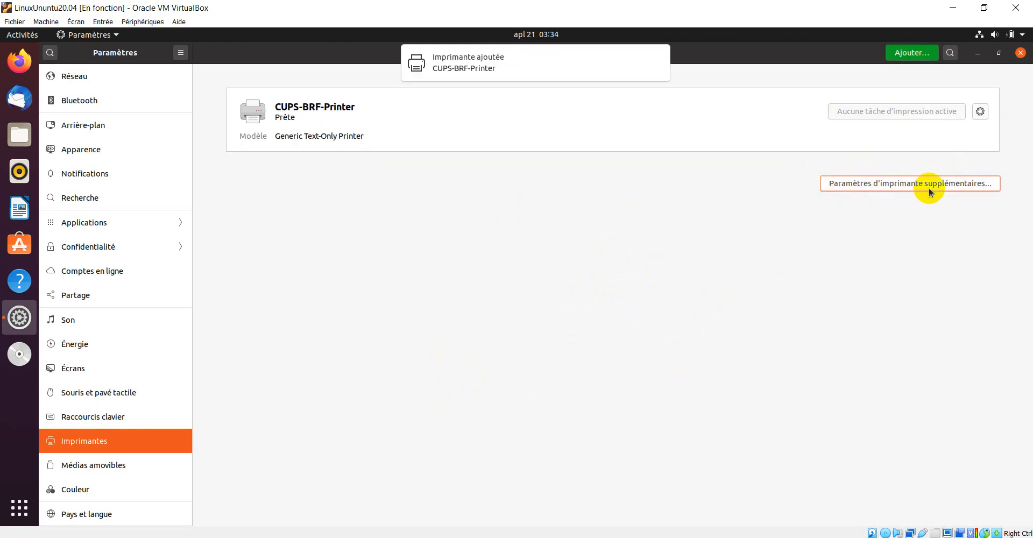
{"action": "double_click", "coordinate": [311, 108]}
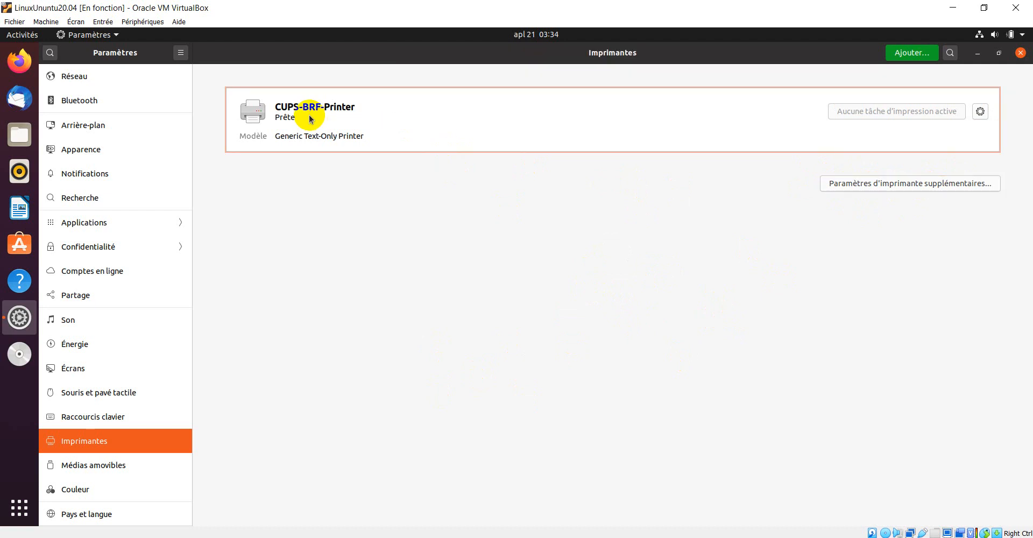
{"action": "left_click", "coordinate": [311, 118]}
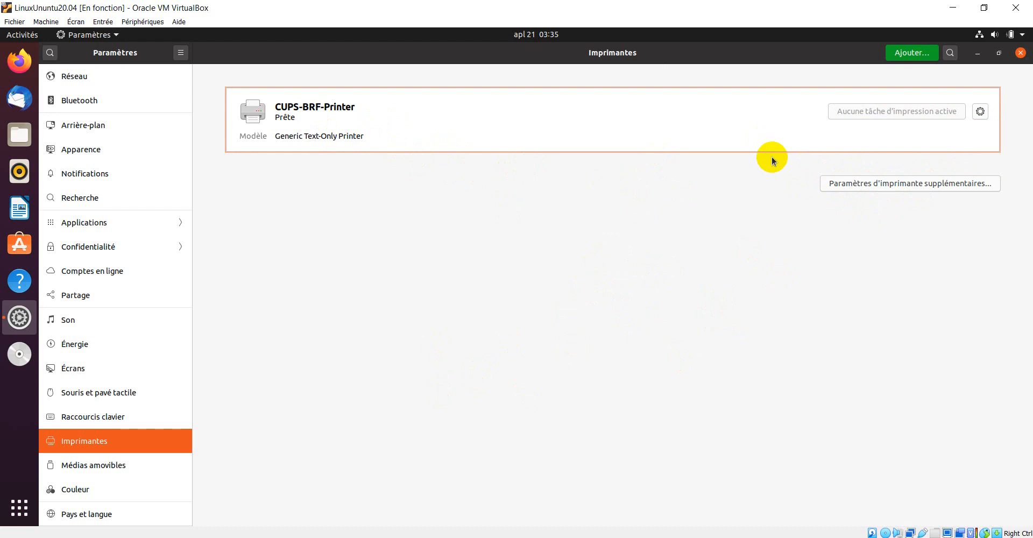
Open the additional printer settings, view the print server's Paramètres du serveur dialog and cancel it.
{"action": "left_click", "coordinate": [886, 186]}
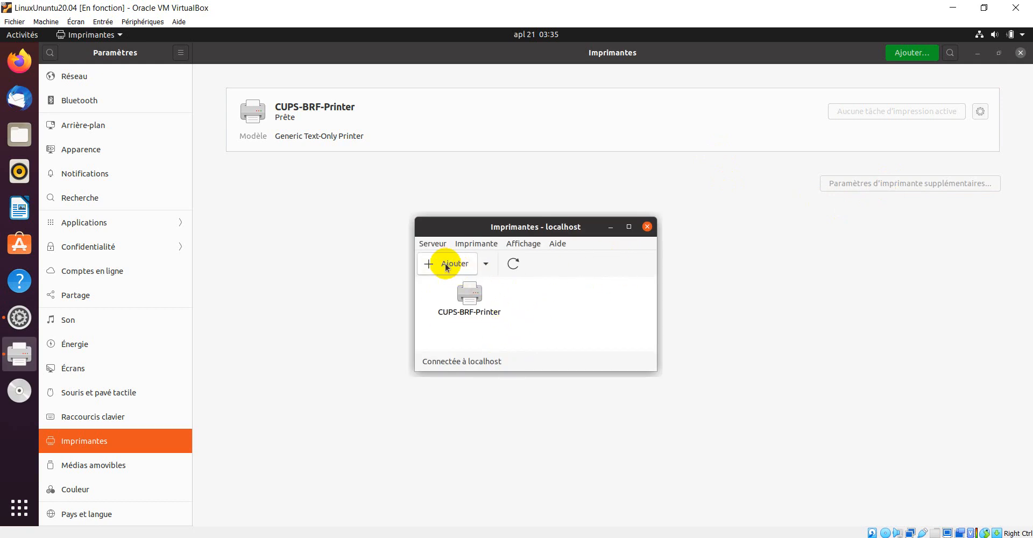
{"action": "left_click", "coordinate": [433, 248]}
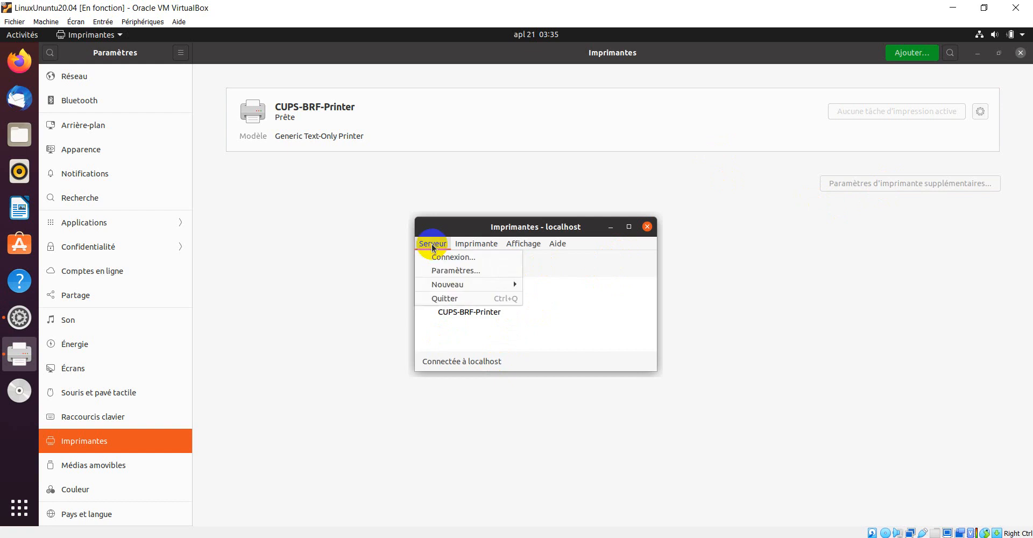
{"action": "left_click", "coordinate": [456, 270]}
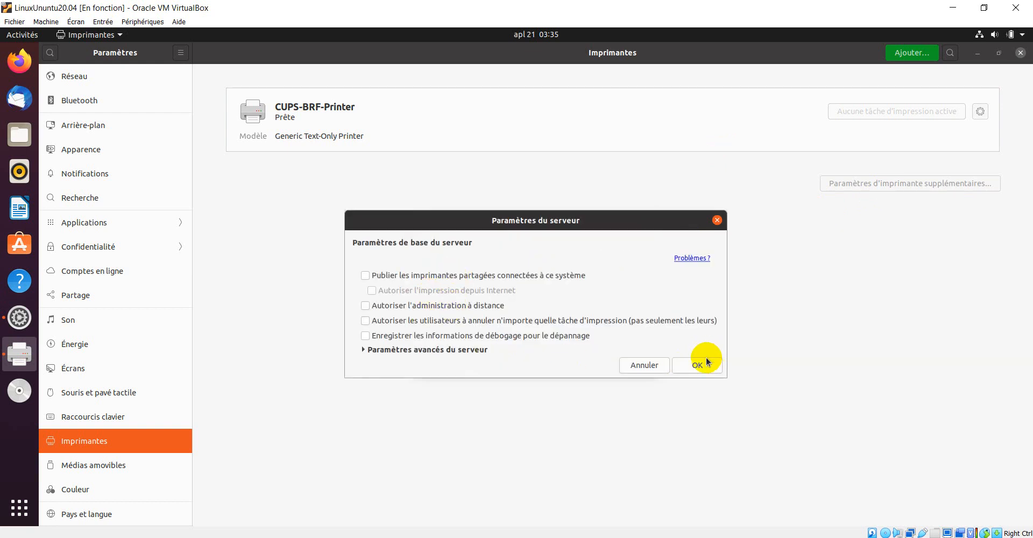
{"action": "left_click", "coordinate": [647, 366]}
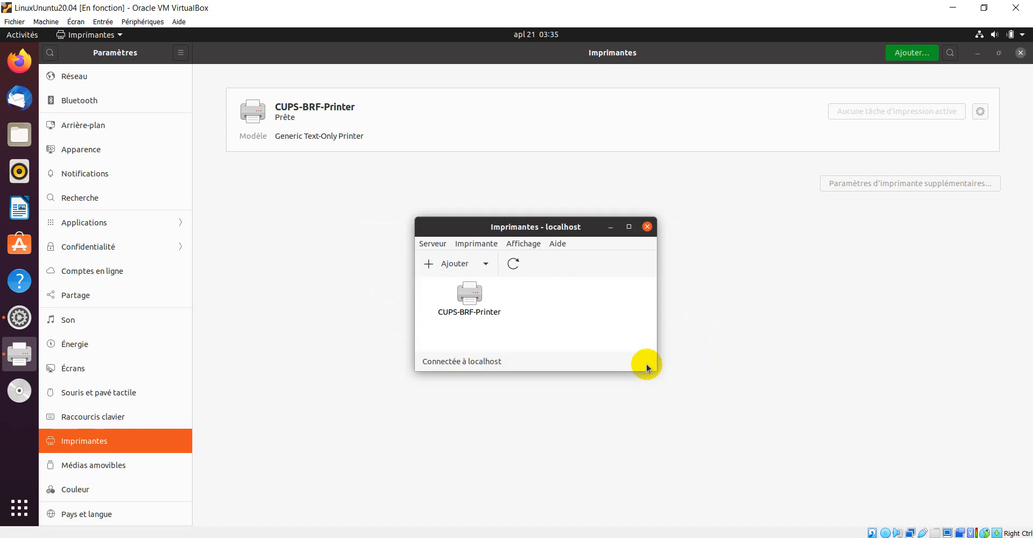
Examine the Imprimante commands available for CUPS-BRF-Printer and the Affichage options, and close the additional printer settings window.
{"action": "left_click", "coordinate": [477, 247]}
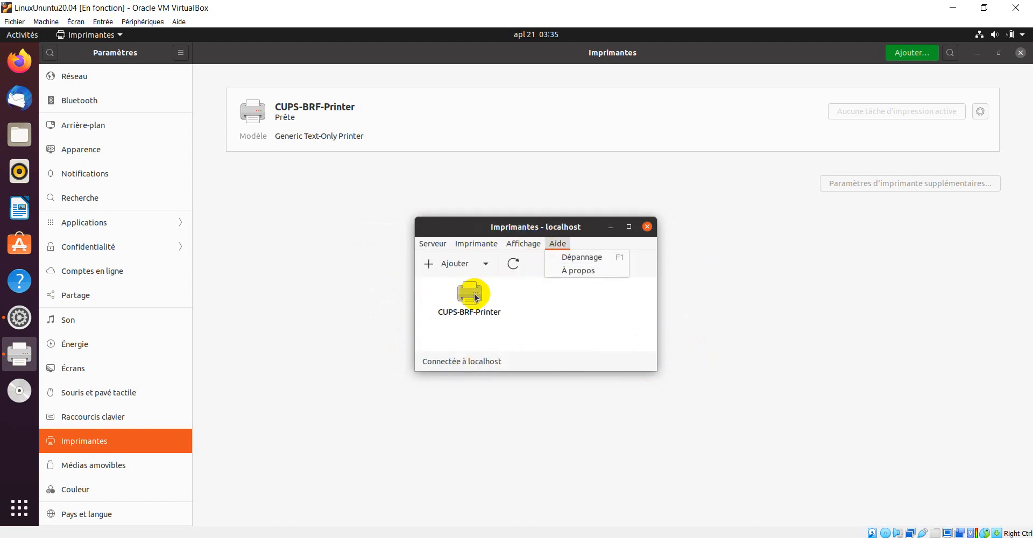
{"action": "left_click", "coordinate": [473, 299]}
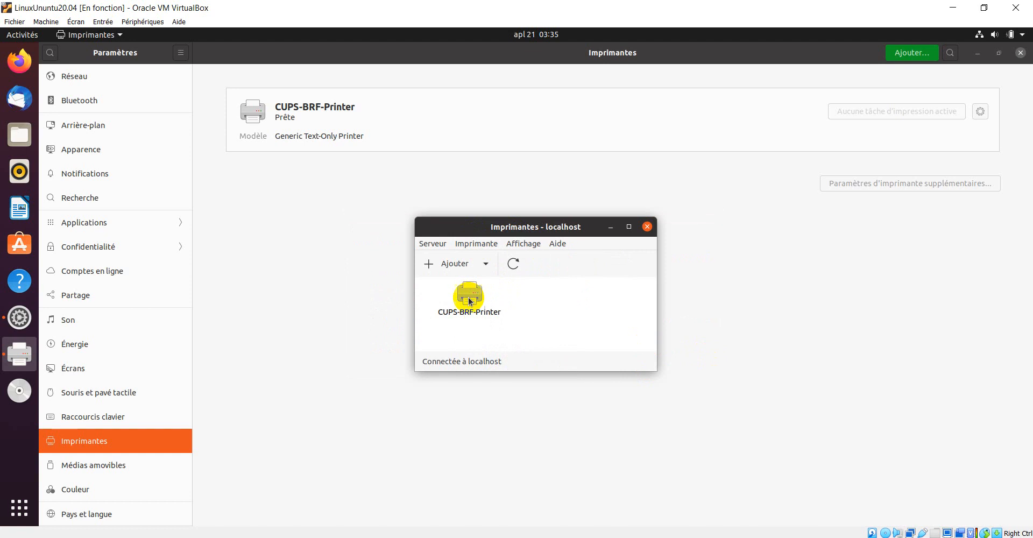
{"action": "left_click", "coordinate": [473, 299]}
{"action": "left_click", "coordinate": [477, 244]}
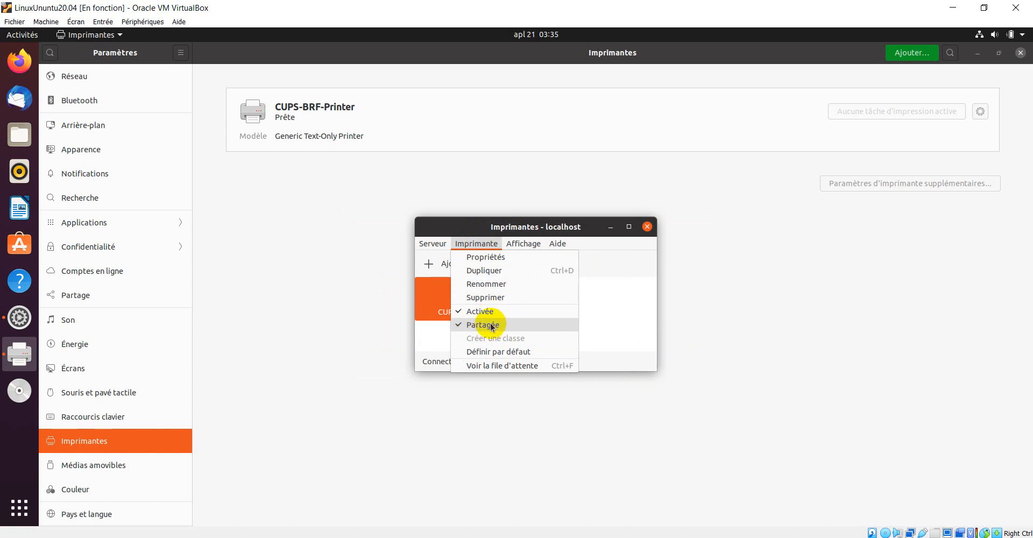
{"action": "mouse_move", "coordinate": [511, 247]}
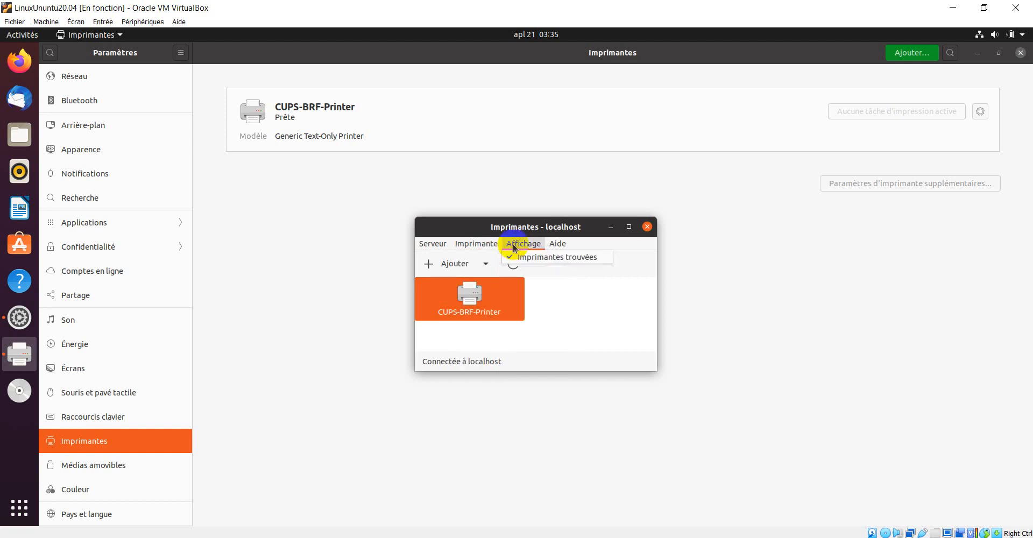
{"action": "left_click", "coordinate": [648, 228]}
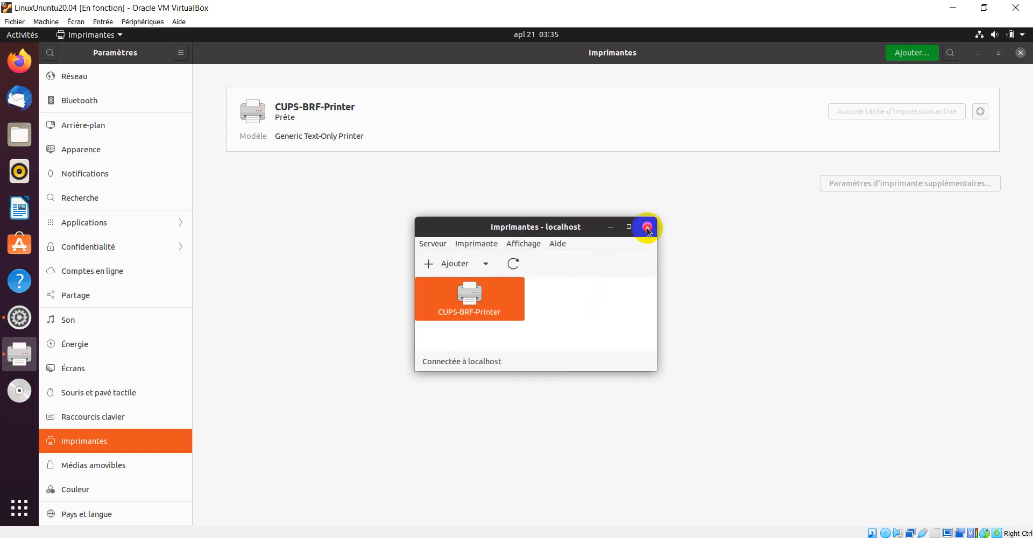
{"action": "left_click", "coordinate": [648, 228]}
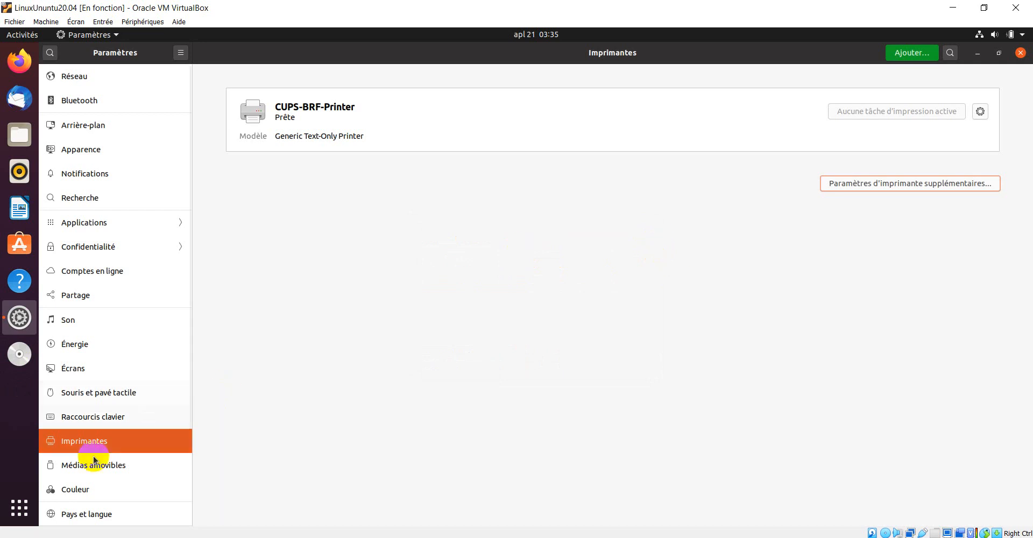
Open the Médias amovibles page and set CD audio to Rhythmbox.
{"action": "left_click", "coordinate": [84, 471]}
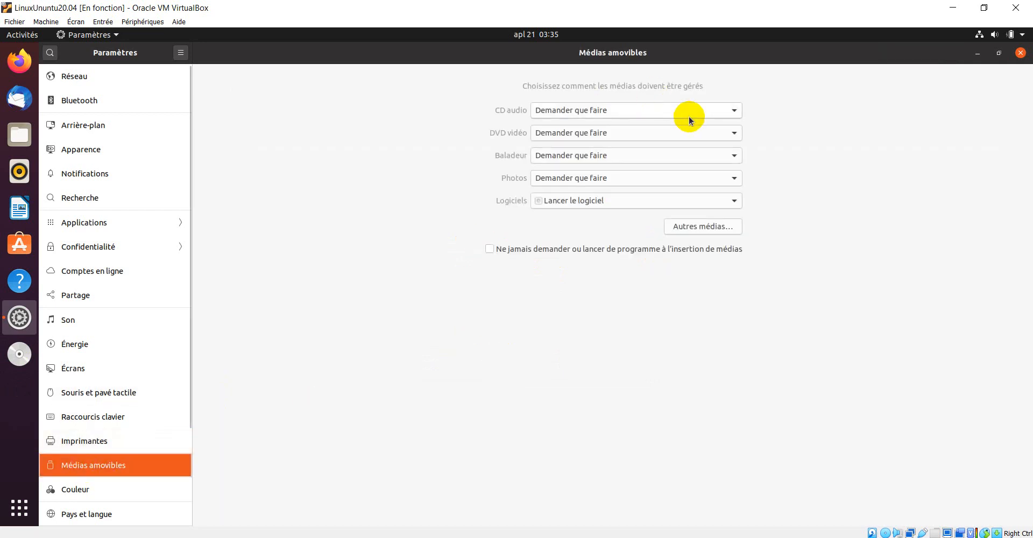
{"action": "left_click", "coordinate": [730, 112]}
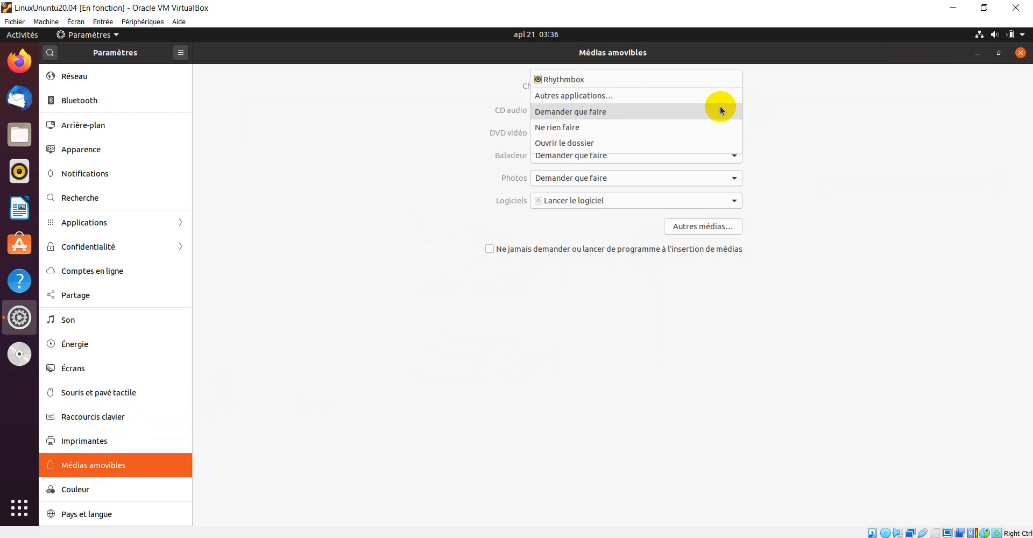
{"action": "left_click", "coordinate": [569, 80]}
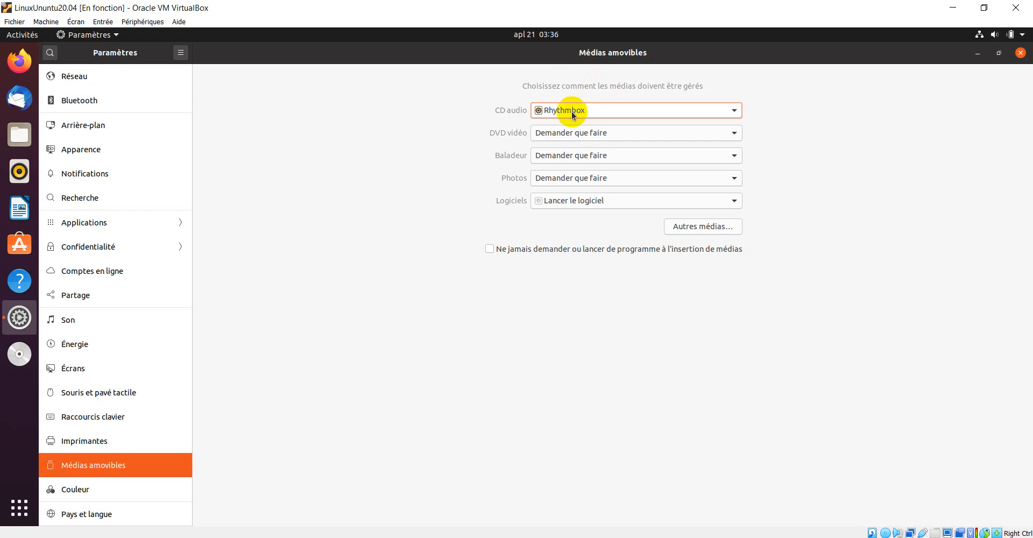
Switch to Rhythmbox, move its window clear of the settings sidebar to view the player, and close it.
{"action": "left_click", "coordinate": [25, 168]}
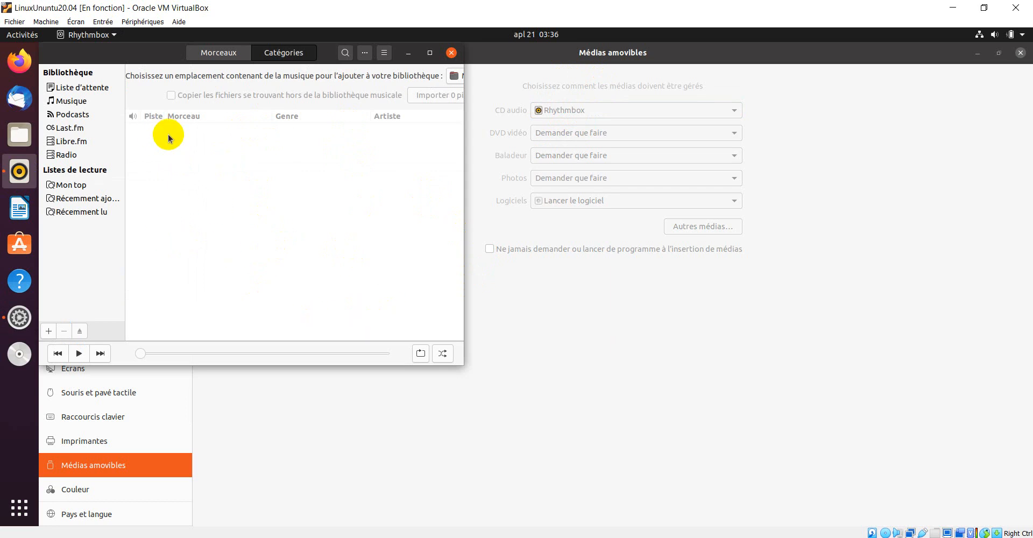
{"action": "left_click_drag", "start_coordinate": [152, 55], "coordinate": [275, 112]}
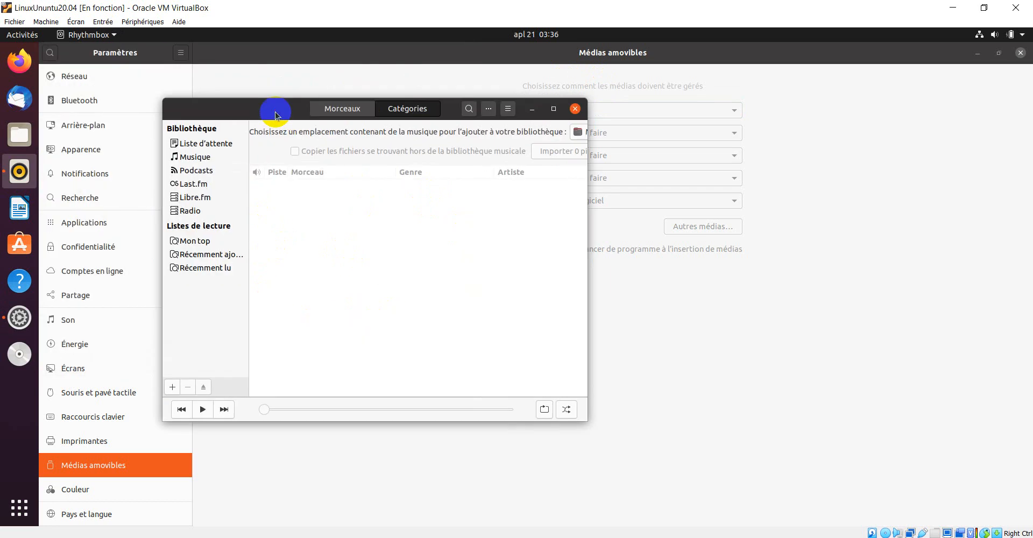
{"action": "left_click", "coordinate": [576, 109]}
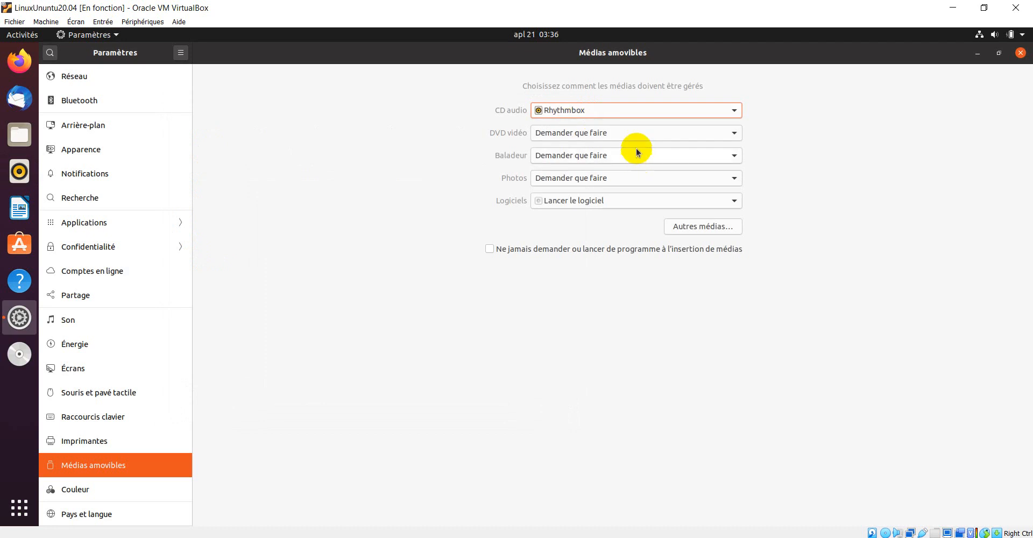
Set the DVD vidéo action to Vidéos on the Médias amovibles page, reopening the list once to review the choices.
{"action": "left_click", "coordinate": [734, 134]}
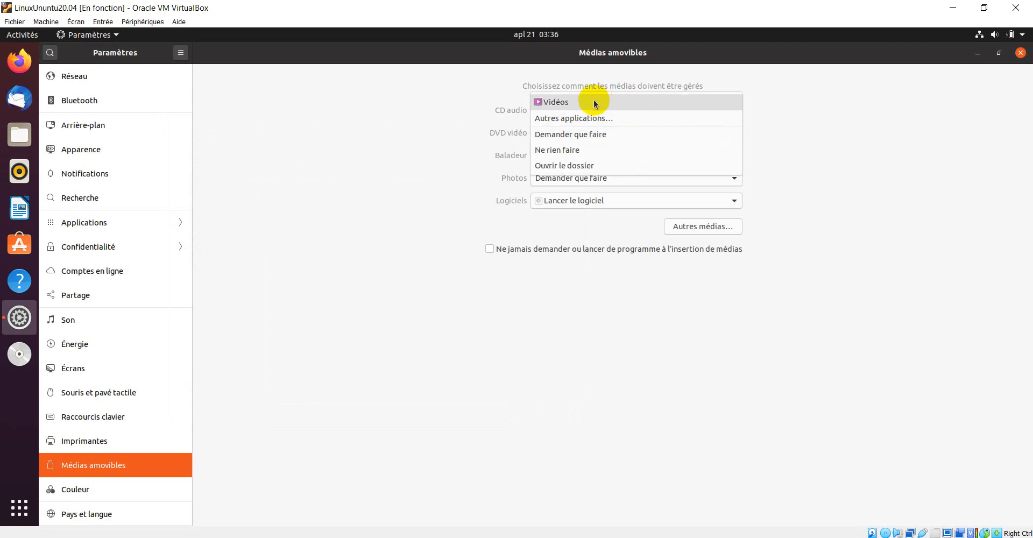
{"action": "left_click", "coordinate": [568, 105]}
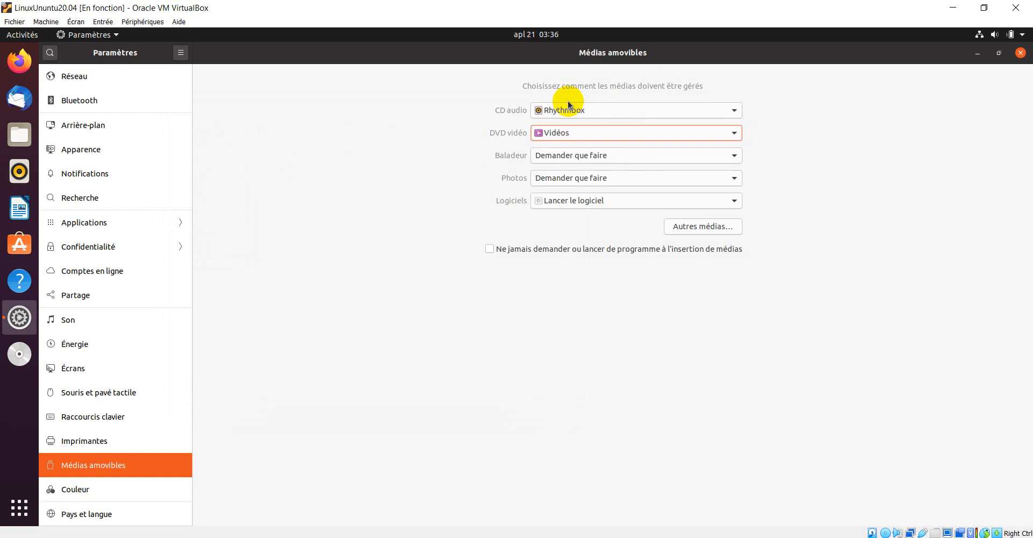
{"action": "left_click", "coordinate": [735, 135]}
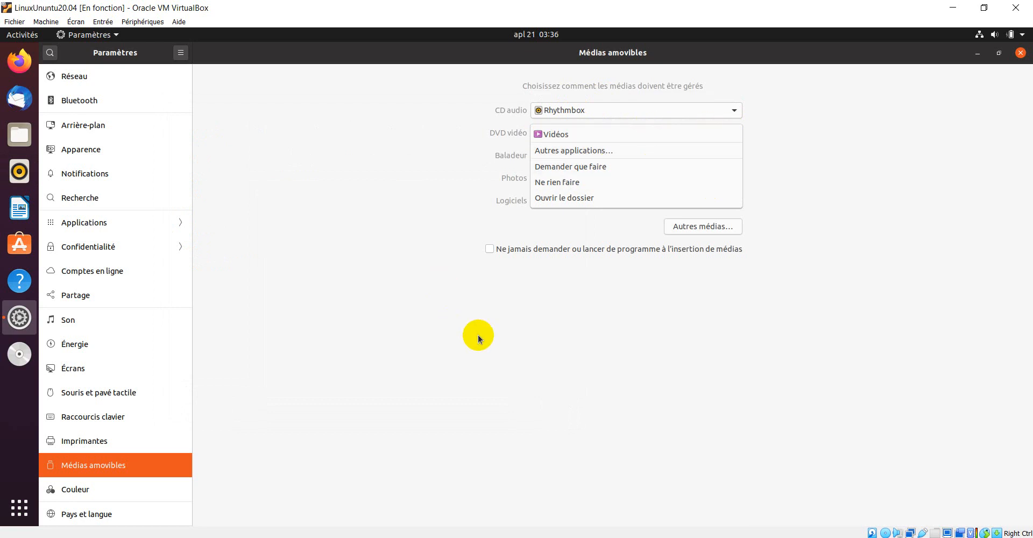
{"action": "left_click", "coordinate": [19, 515]}
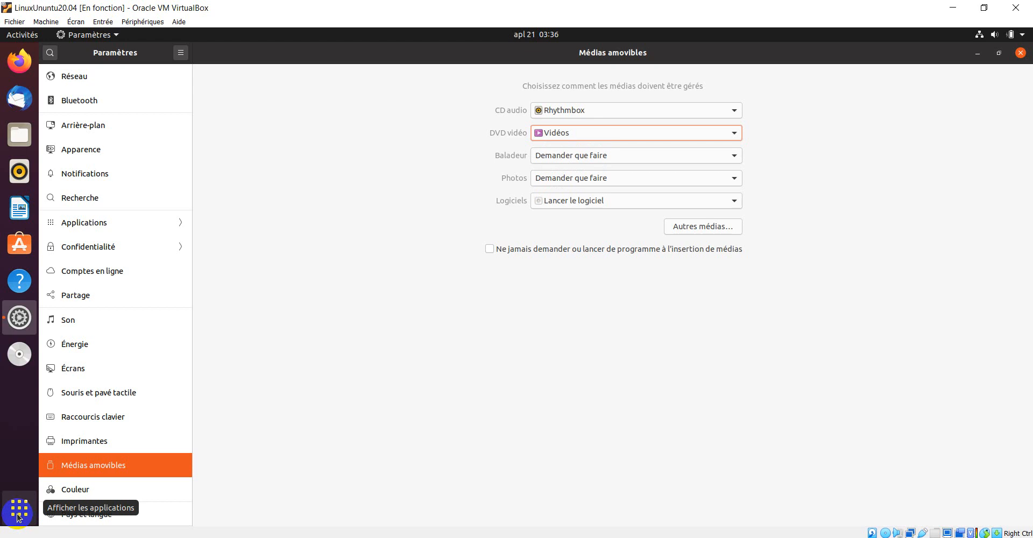
Search the installed applications for "vi", launch Vidéos and view its options for adding a video.
{"action": "left_click", "coordinate": [18, 516]}
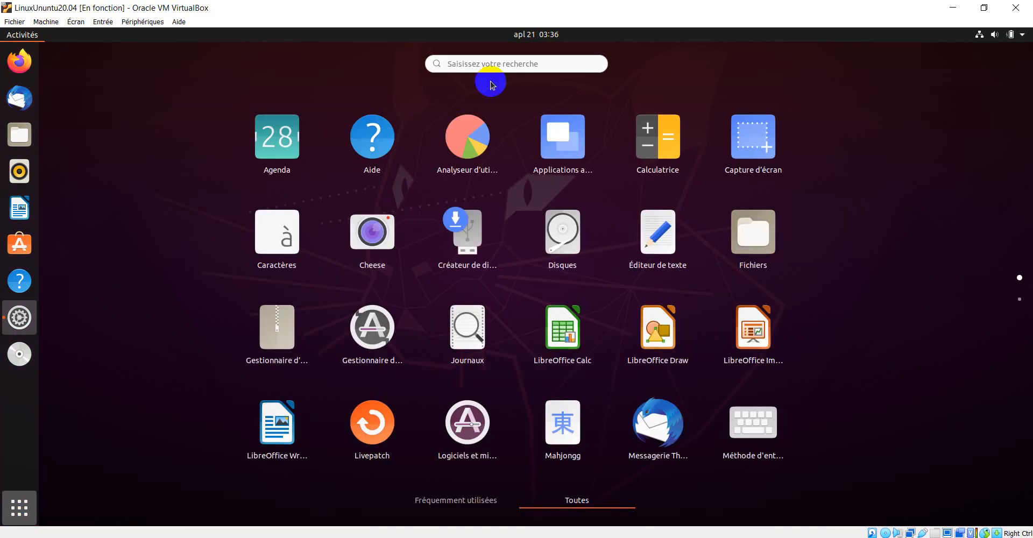
{"action": "left_click", "coordinate": [504, 63]}
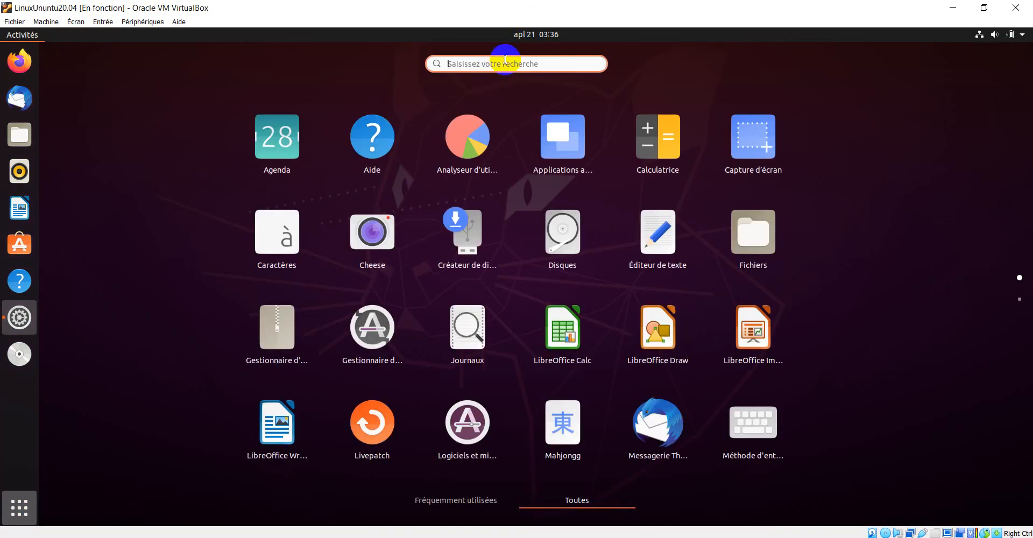
{"action": "type", "text": "vi"}
{"action": "key", "text": "BackSpace"}
{"action": "type", "text": "i"}
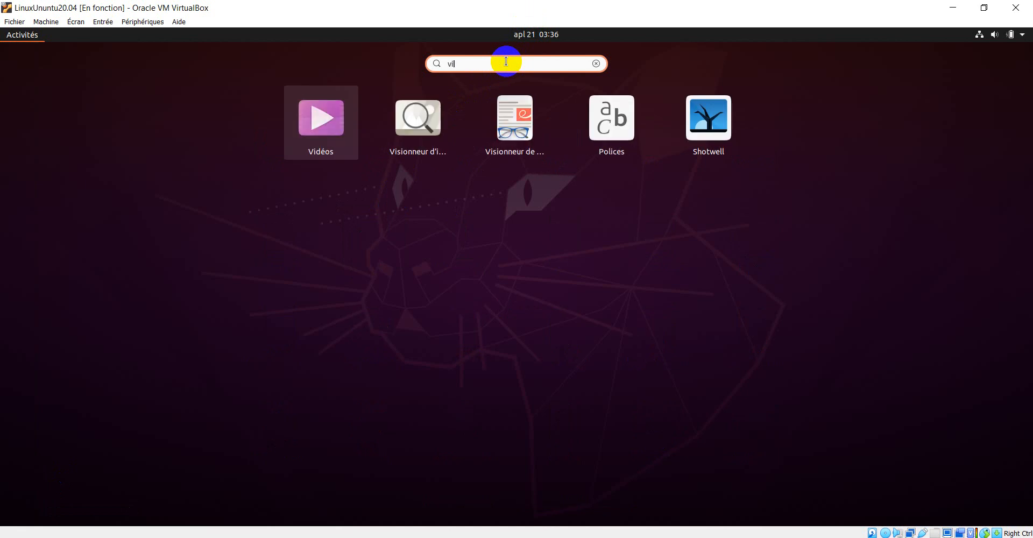
{"action": "left_click", "coordinate": [323, 125]}
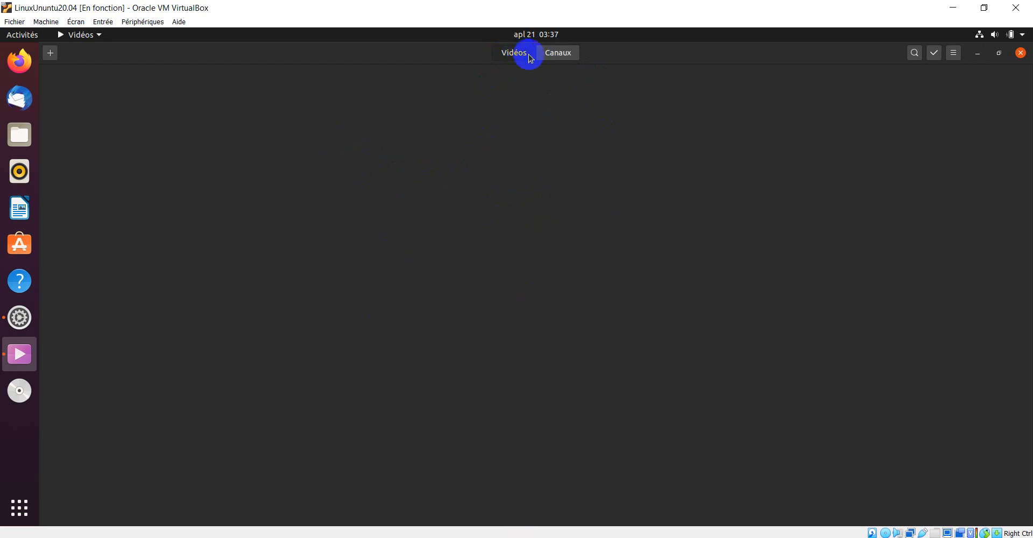
{"action": "left_click", "coordinate": [52, 54]}
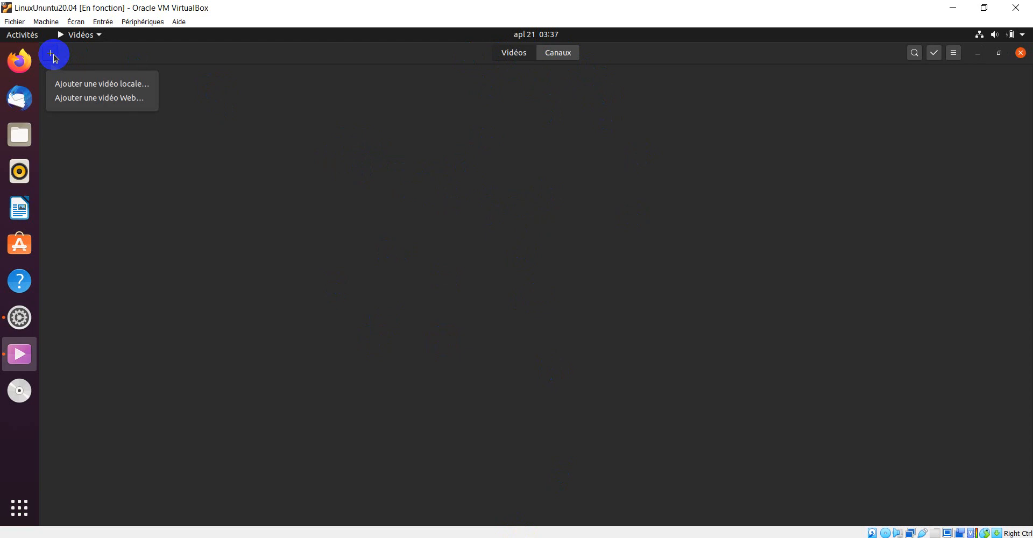
View the prompt for adding a web video in Vidéos, cancel it and close the player.
{"action": "left_click", "coordinate": [111, 102]}
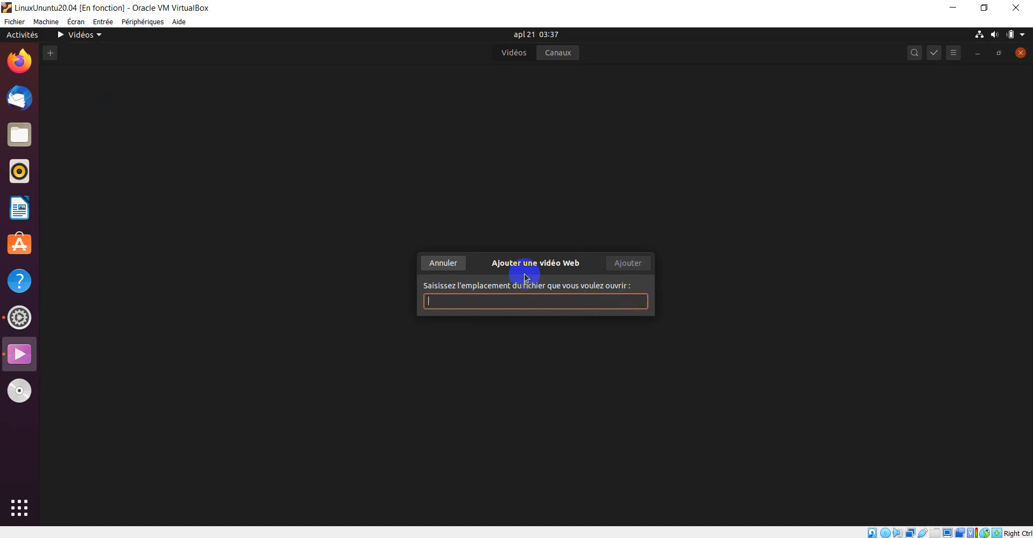
{"action": "left_click", "coordinate": [443, 263]}
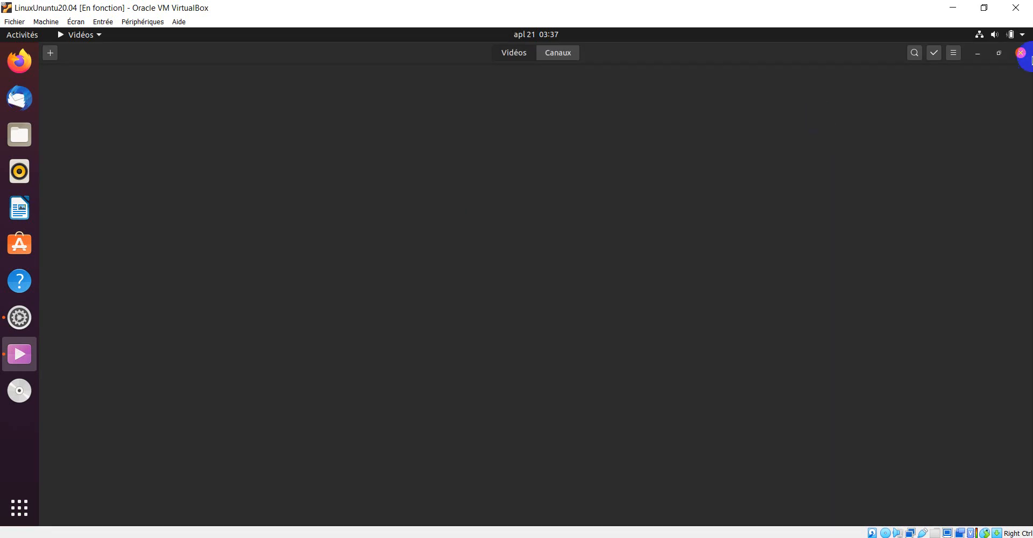
{"action": "left_click", "coordinate": [1021, 52]}
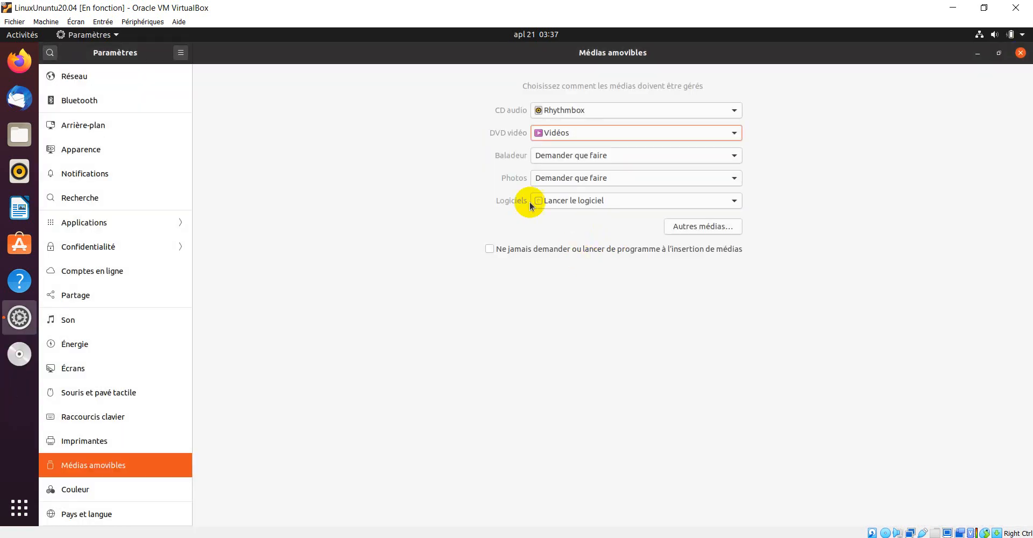
Set the Baladeur action to Rhythmbox and the Photos action to Shotwell on the Médias amovibles page.
{"action": "left_click", "coordinate": [730, 157]}
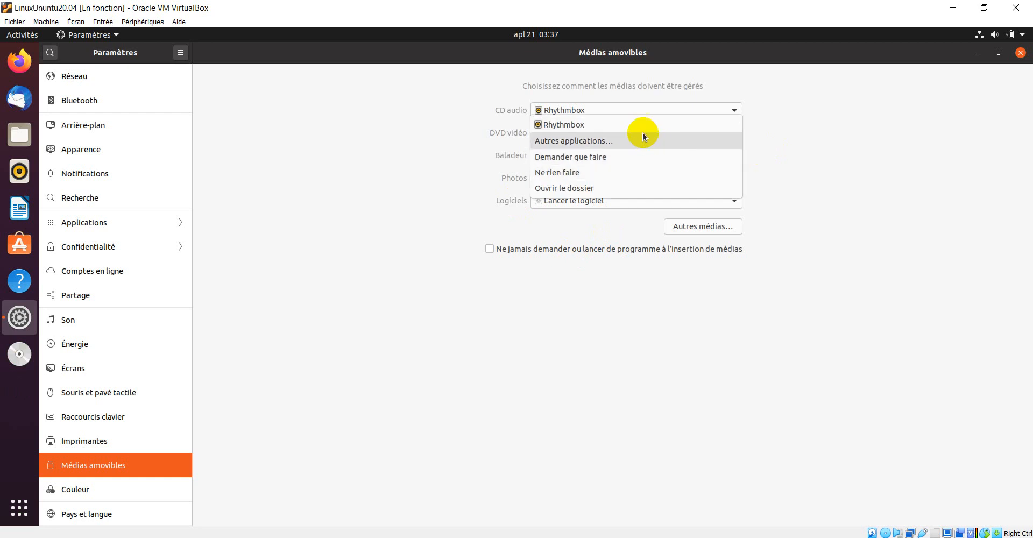
{"action": "left_click", "coordinate": [584, 127]}
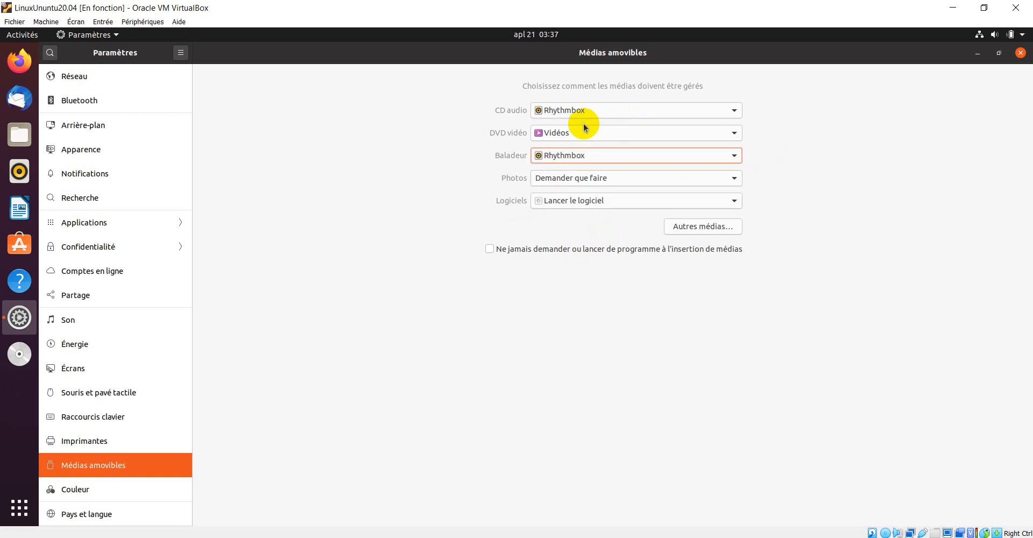
{"action": "left_click", "coordinate": [735, 180]}
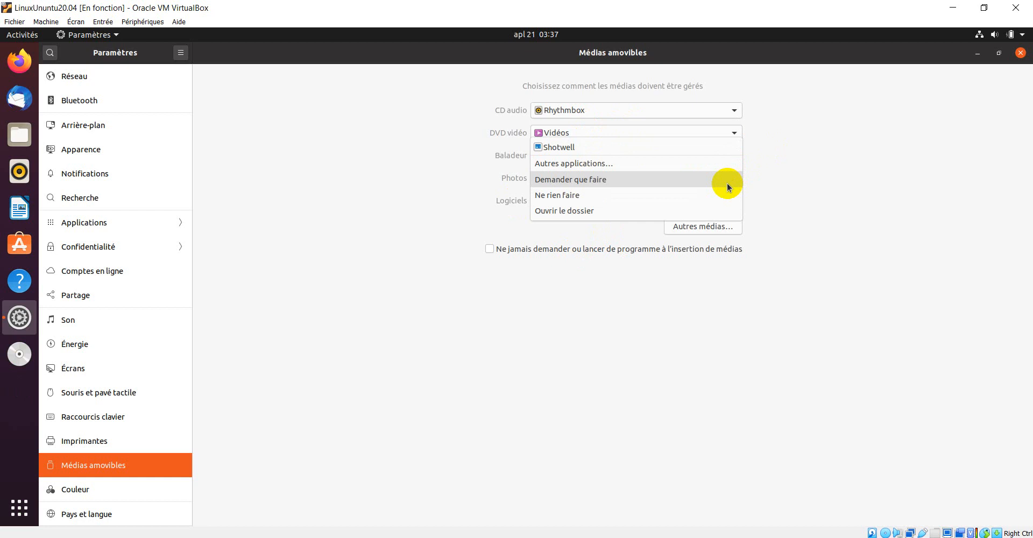
{"action": "left_click", "coordinate": [581, 146]}
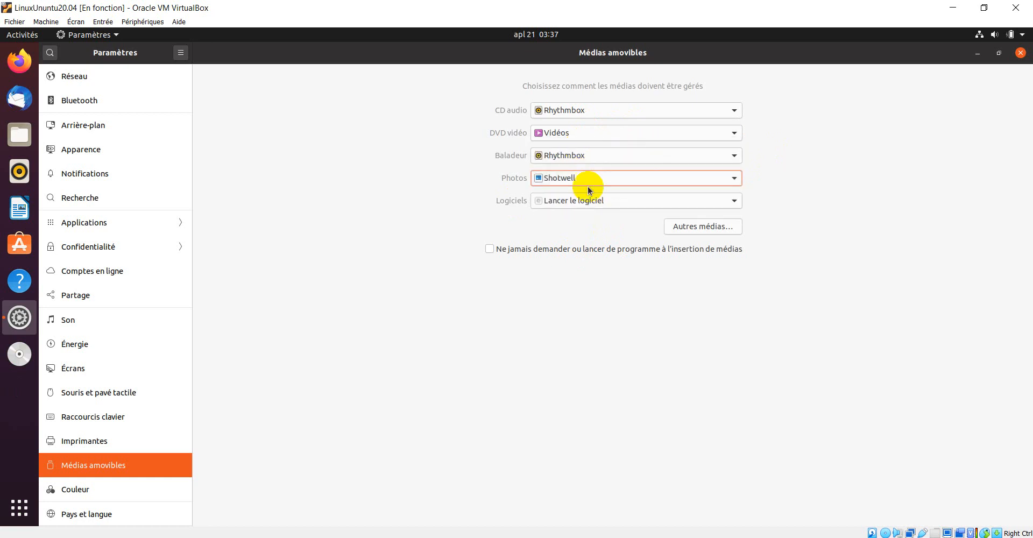
Search the installed applications for "shot", launch Shotwell to view its photo library and events, and close it.
{"action": "left_click", "coordinate": [29, 519]}
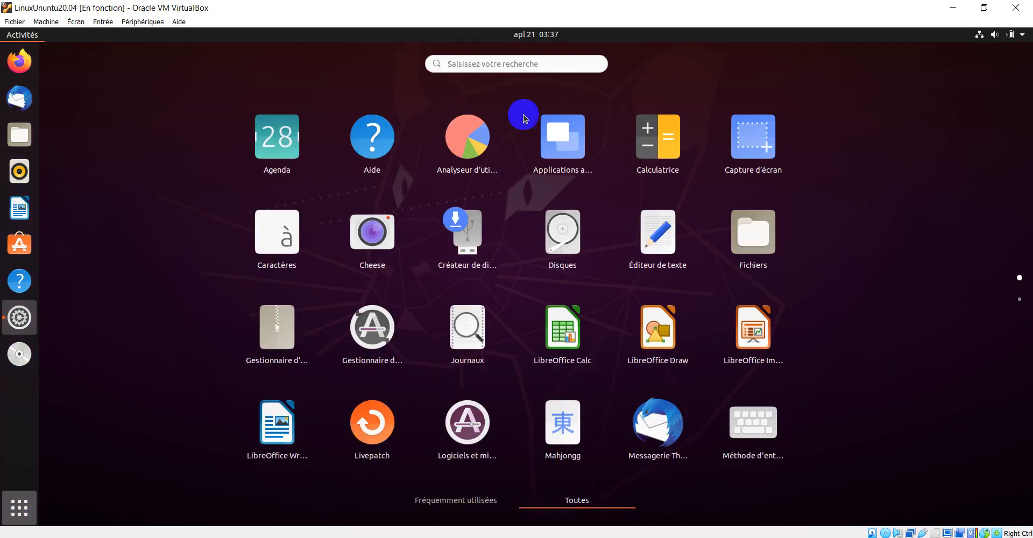
{"action": "type", "text": "shot"}
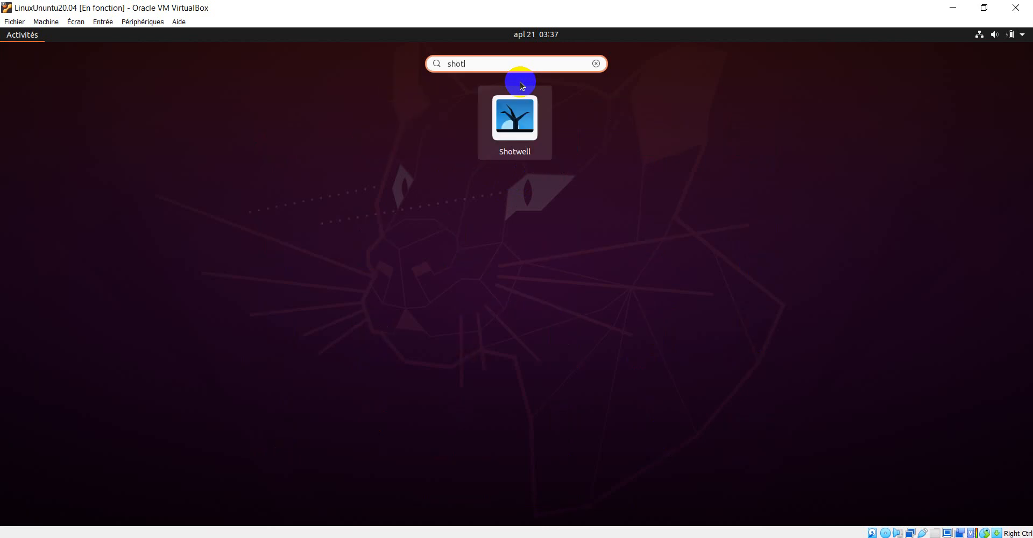
{"action": "left_click", "coordinate": [515, 134]}
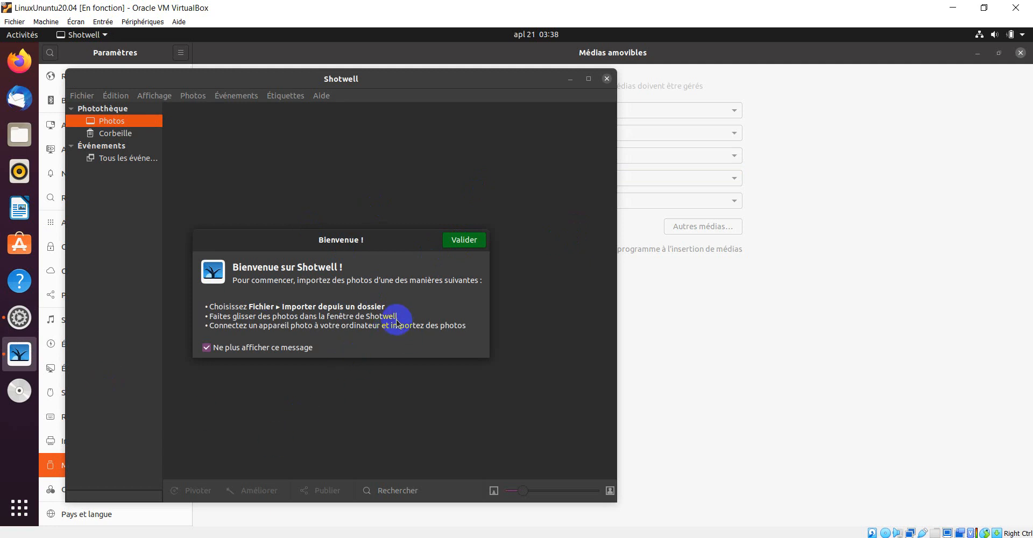
{"action": "left_click", "coordinate": [465, 241]}
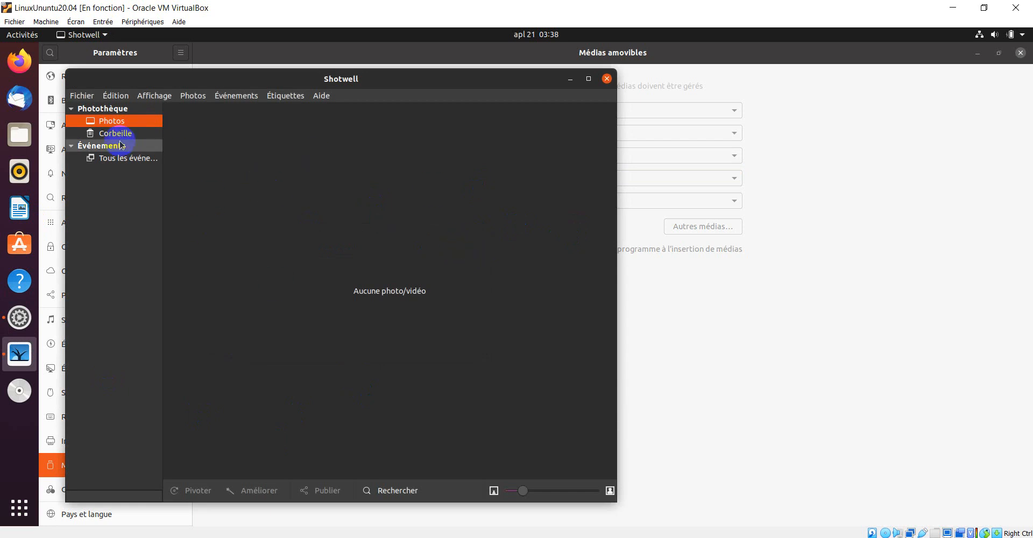
{"action": "left_click", "coordinate": [119, 159]}
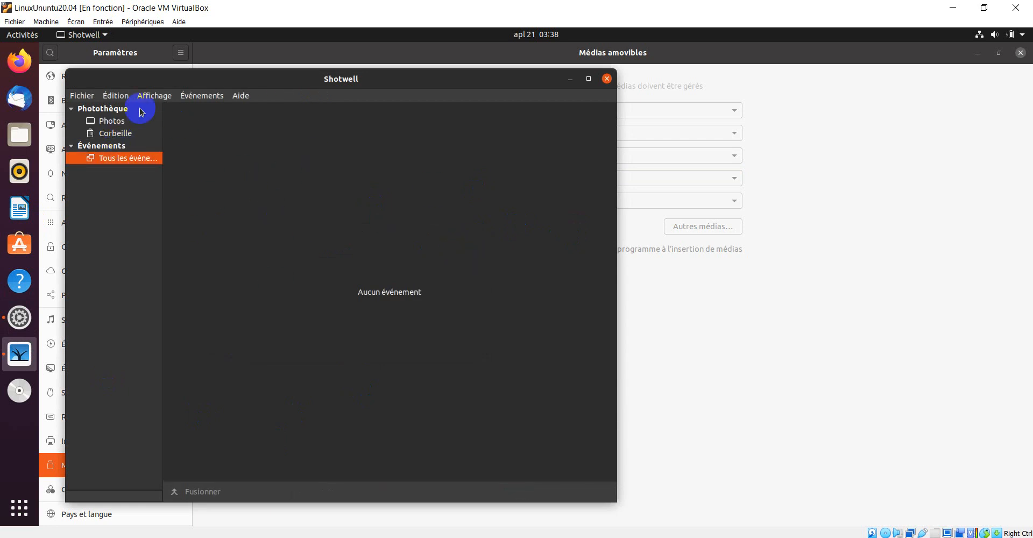
{"action": "left_click", "coordinate": [607, 79]}
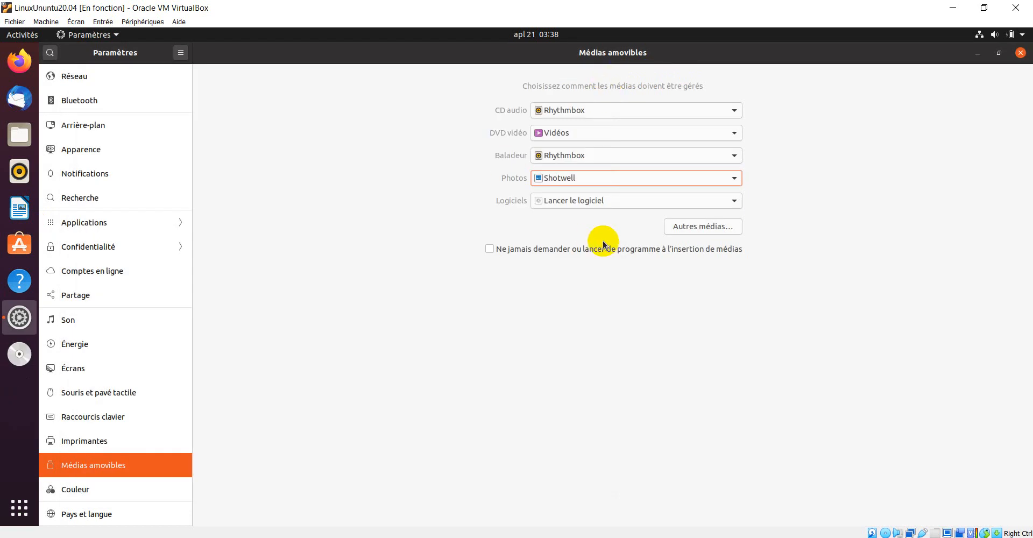
Review the Logiciels choices, and set the DVD audio action to Ouvrir le dossier under Autres médias.
{"action": "left_click", "coordinate": [733, 204]}
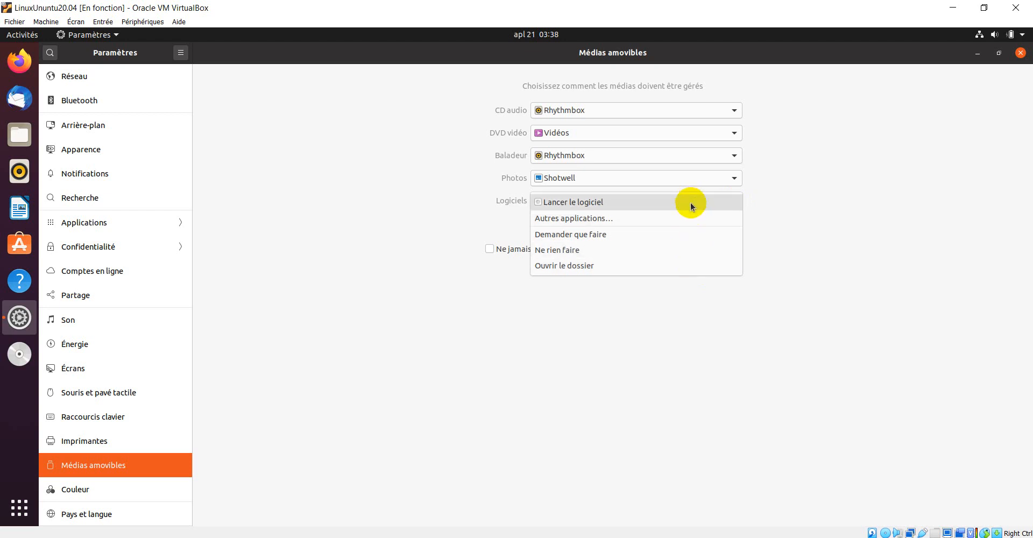
{"action": "left_click", "coordinate": [835, 184]}
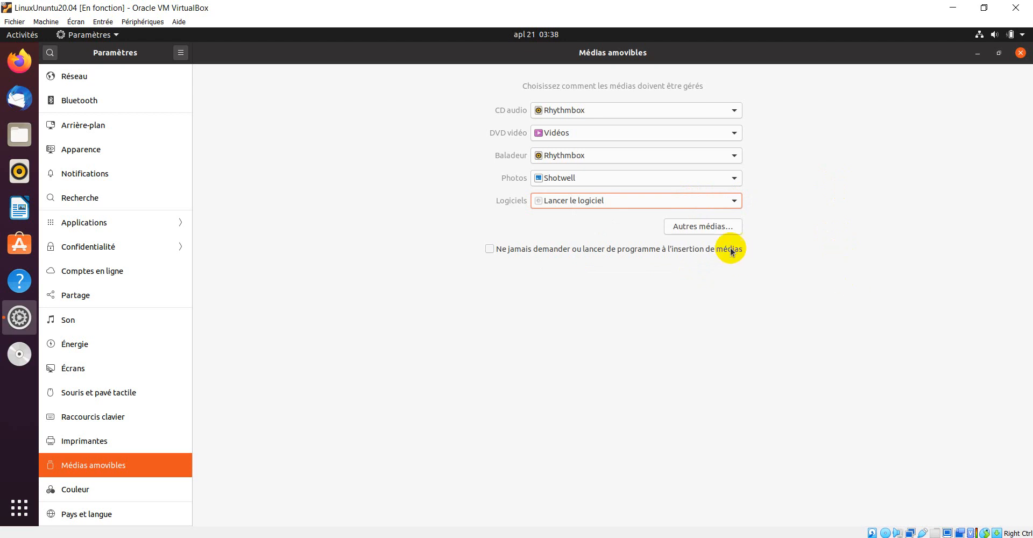
{"action": "left_click", "coordinate": [711, 233]}
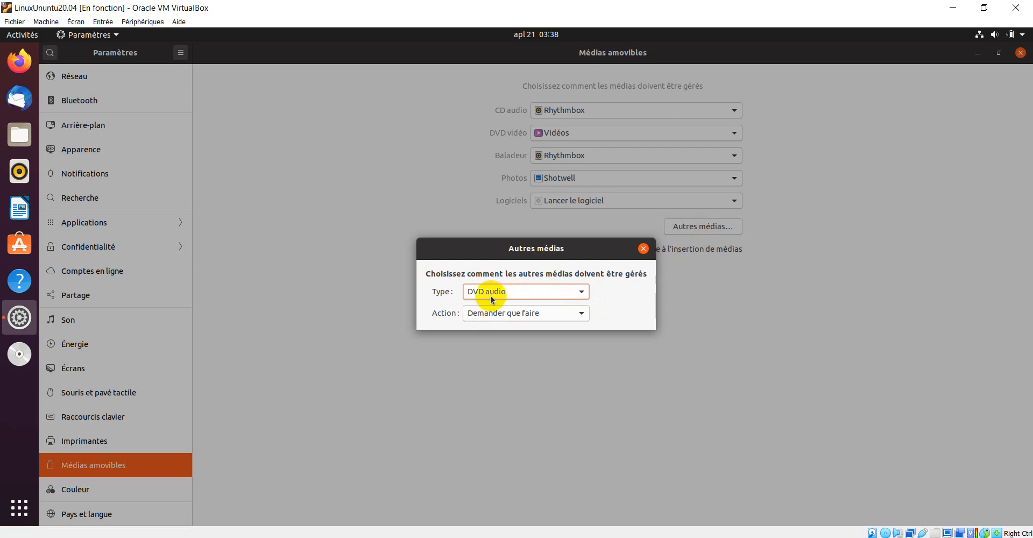
{"action": "left_click", "coordinate": [581, 313]}
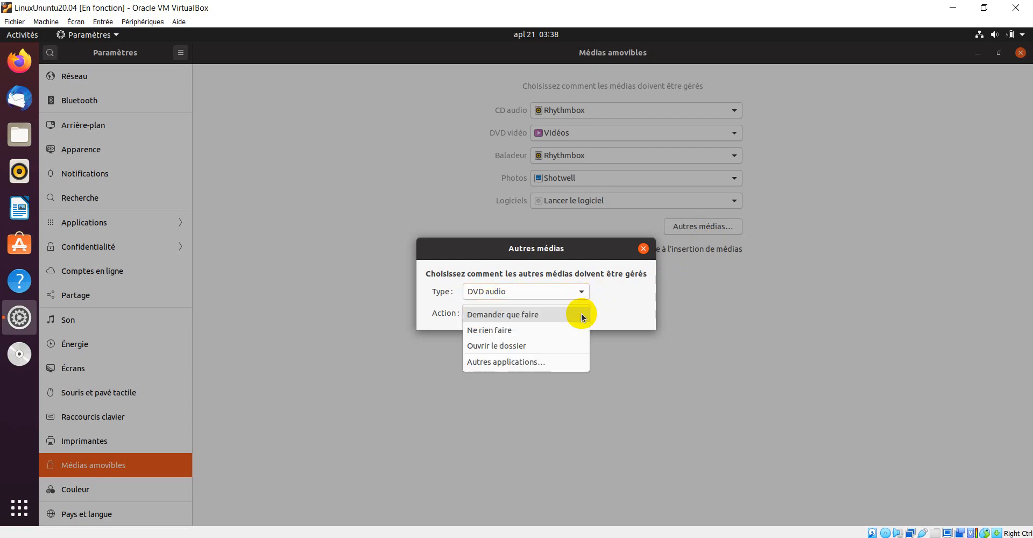
{"action": "left_click", "coordinate": [514, 347]}
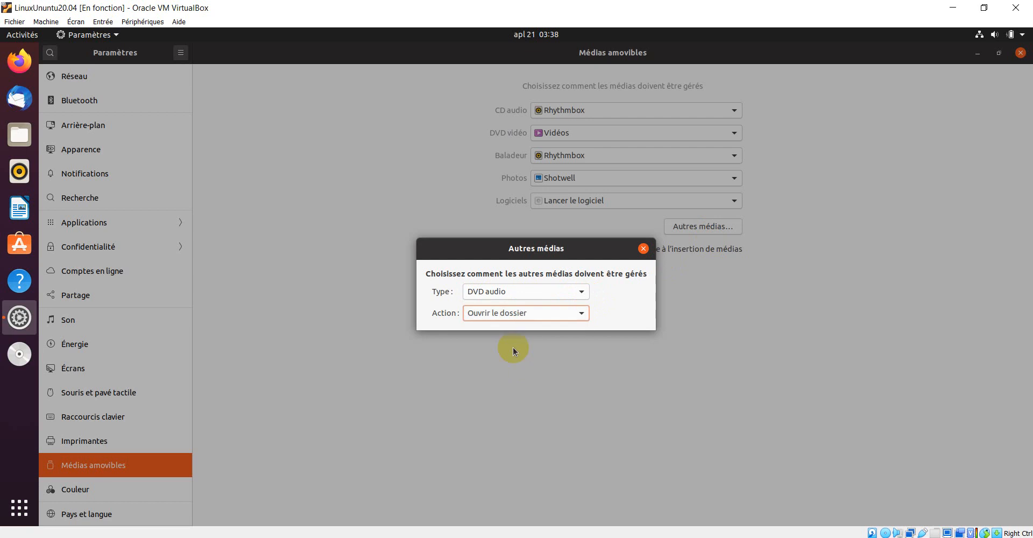
{"action": "left_click", "coordinate": [583, 295]}
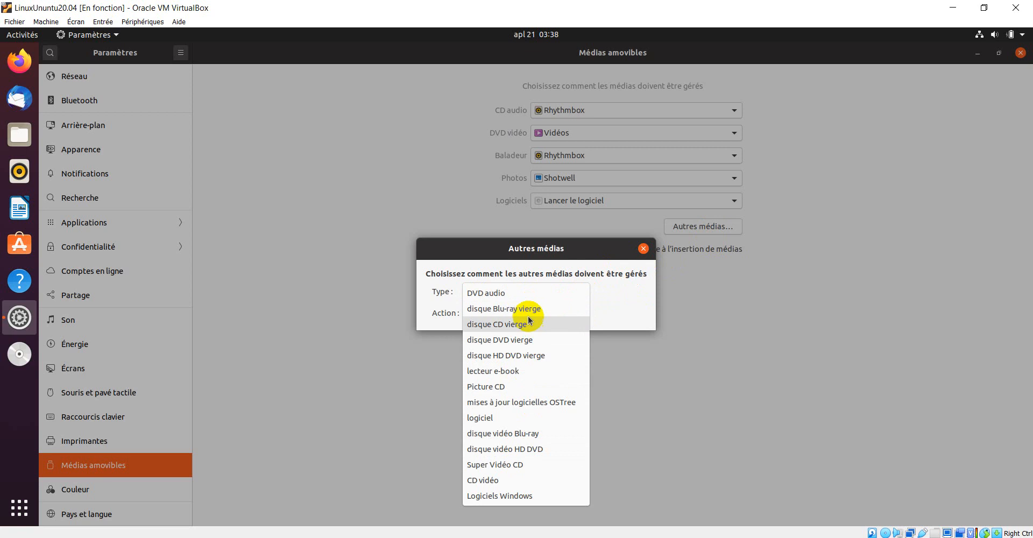
{"action": "left_click", "coordinate": [627, 292]}
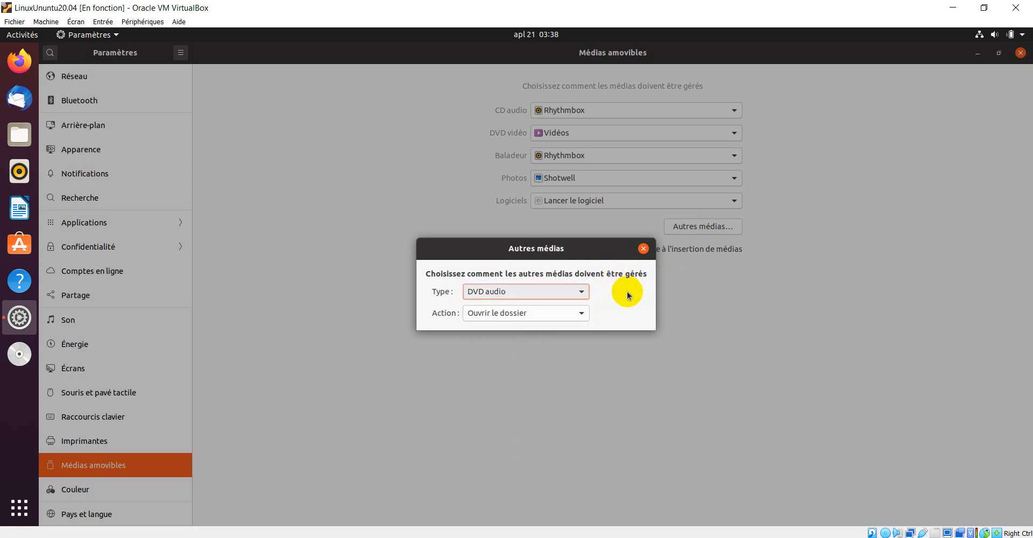
{"action": "left_click", "coordinate": [643, 249]}
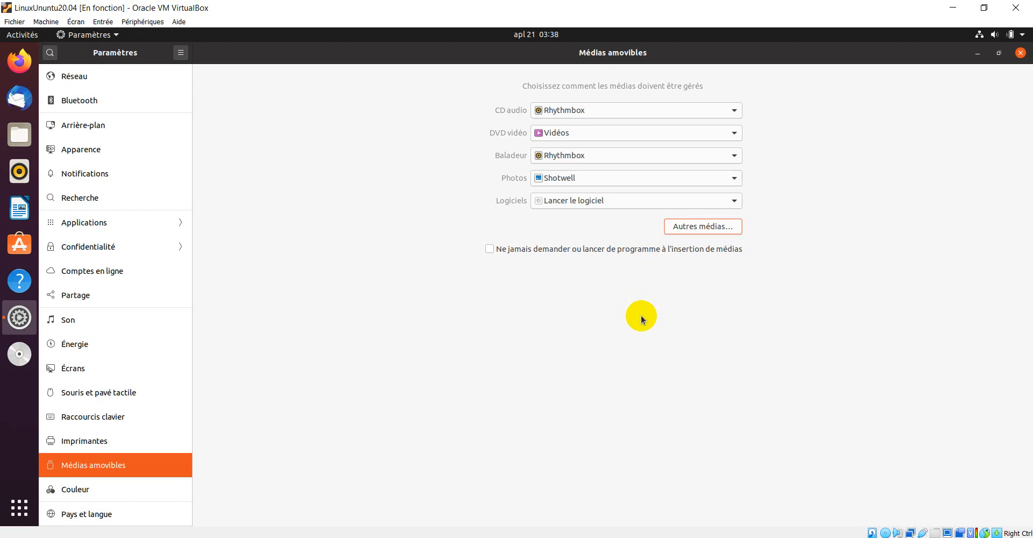
Open the Couleur page and expand the color profiles of the Generic Text-Only printer.
{"action": "left_click", "coordinate": [75, 489]}
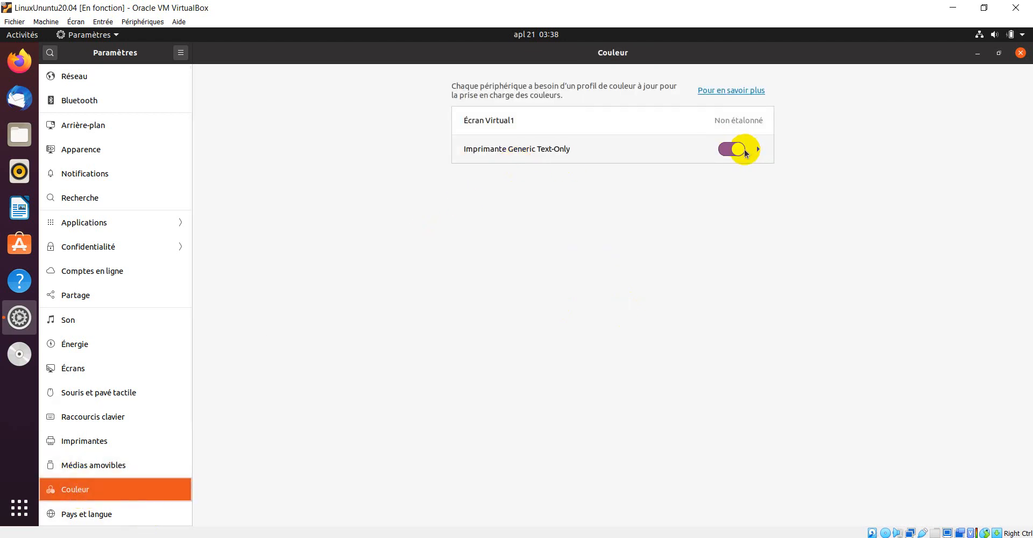
{"action": "left_click", "coordinate": [757, 150]}
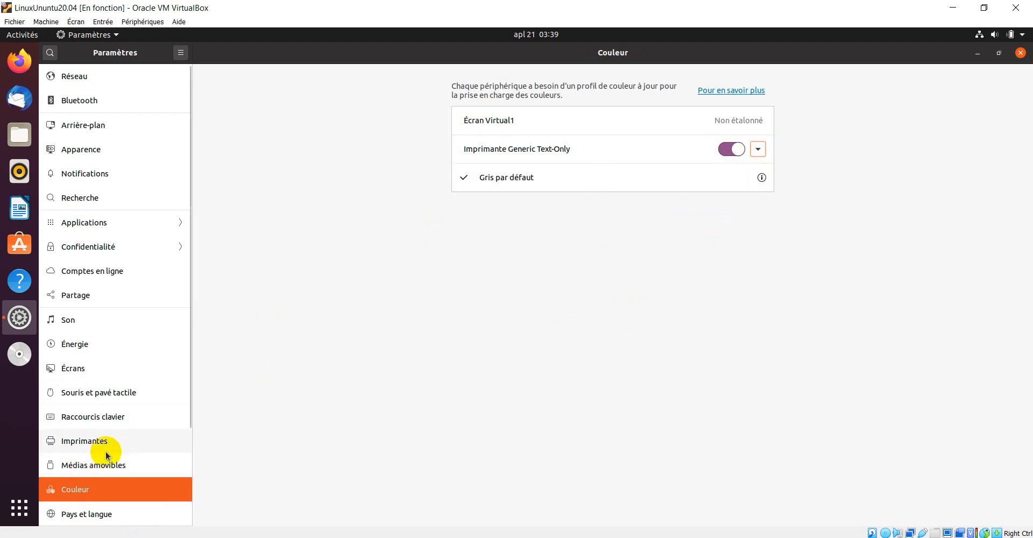
Open the Pays et langue page and review the available system languages, cancelling the language selection each time.
{"action": "scroll", "coordinate": [189, 399], "scroll_direction": "down", "scroll_amount": 1}
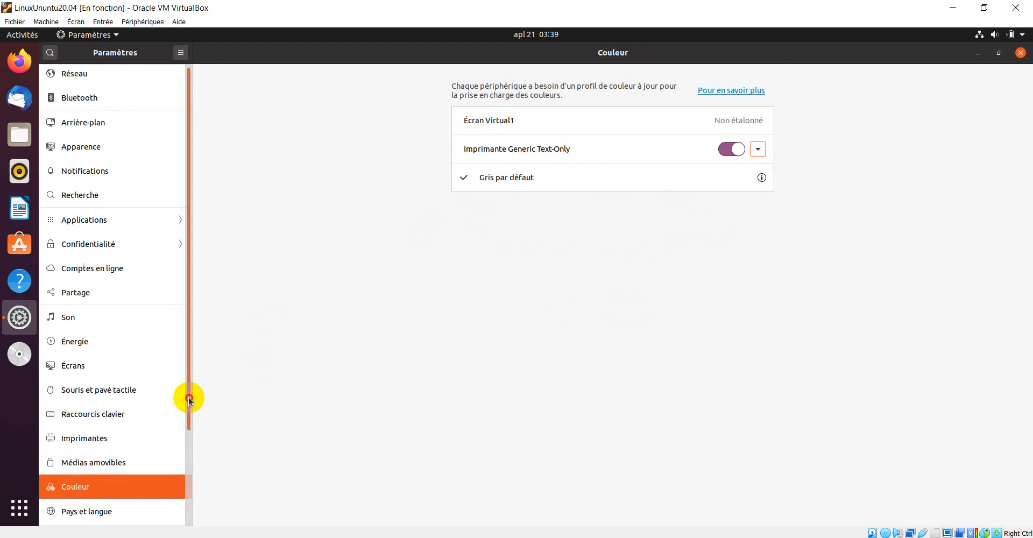
{"action": "left_click_drag", "start_coordinate": [189, 400], "coordinate": [189, 507]}
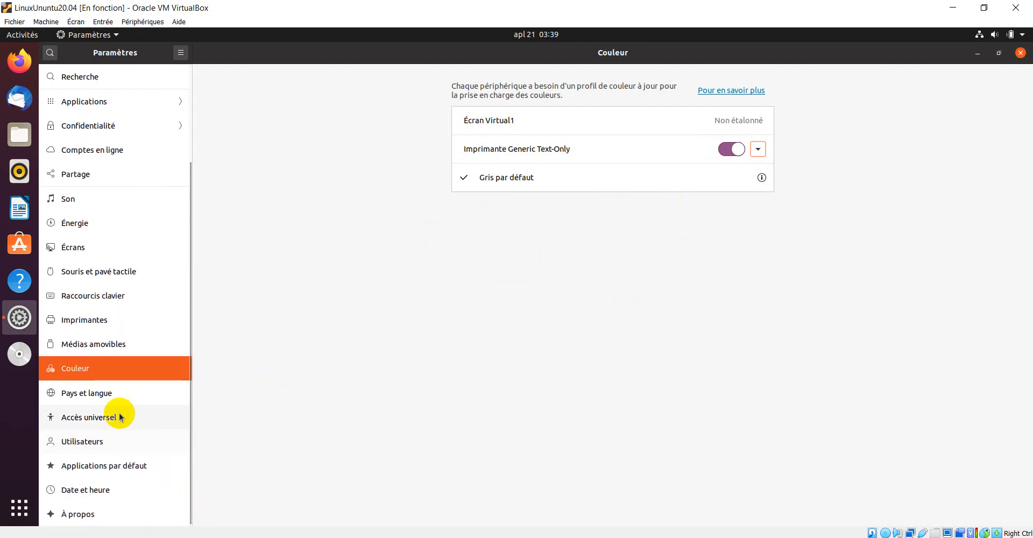
{"action": "left_click", "coordinate": [85, 398]}
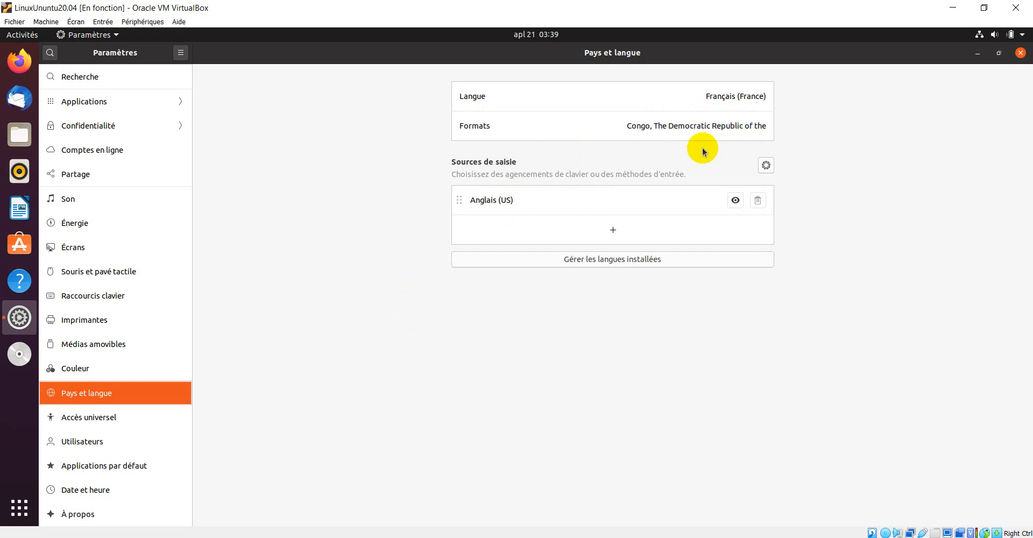
{"action": "left_click", "coordinate": [727, 101]}
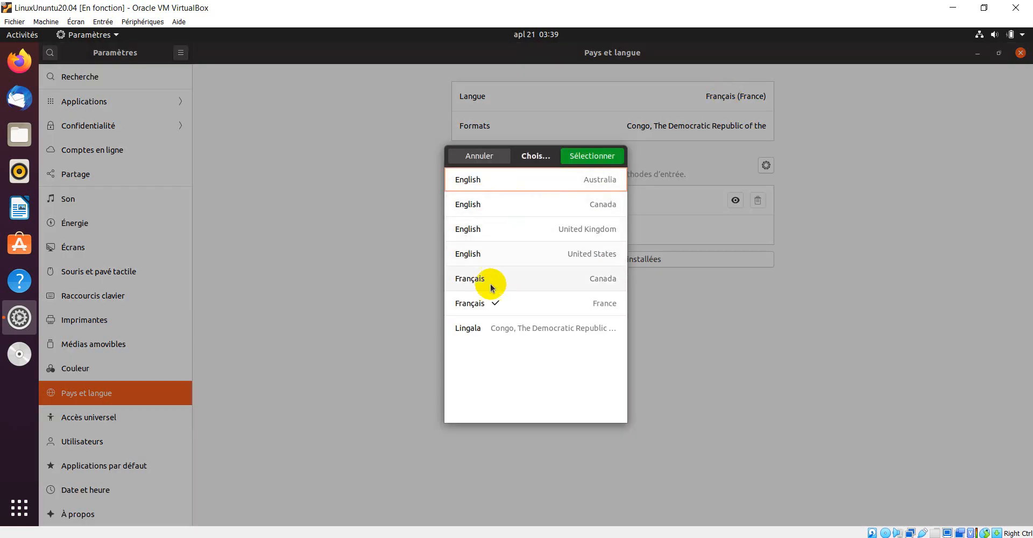
{"action": "left_click", "coordinate": [478, 156]}
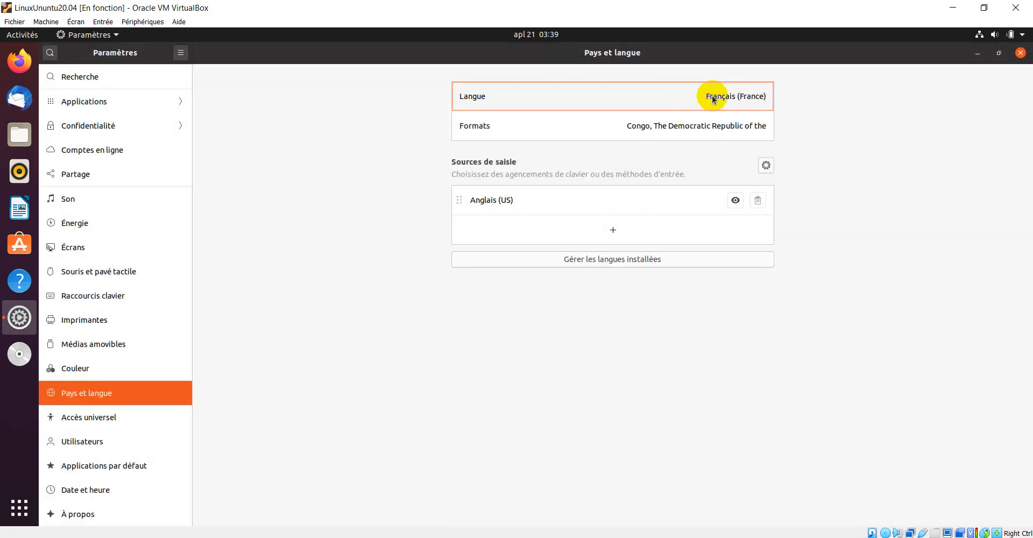
{"action": "left_click", "coordinate": [729, 99]}
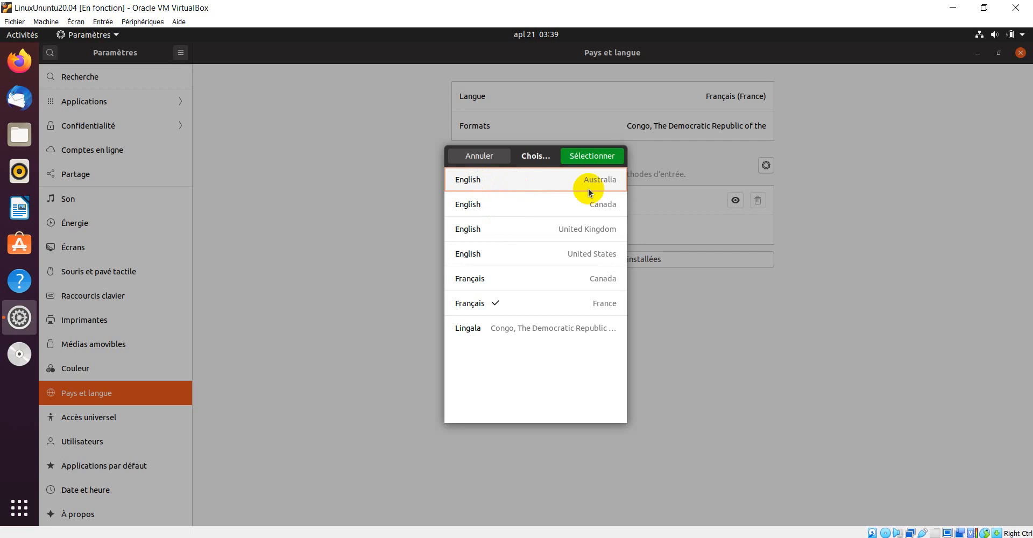
{"action": "left_click", "coordinate": [486, 157]}
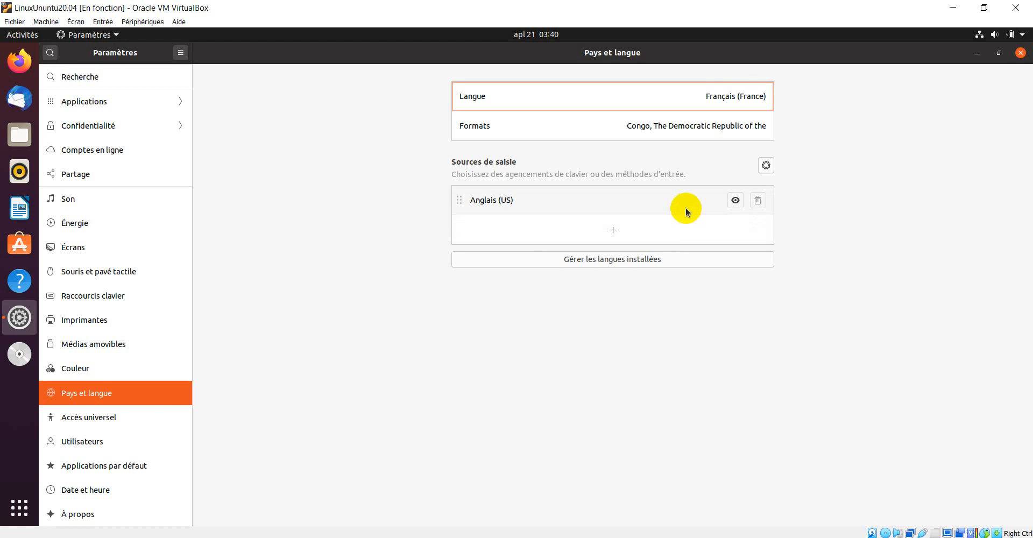
{"action": "left_click", "coordinate": [714, 99]}
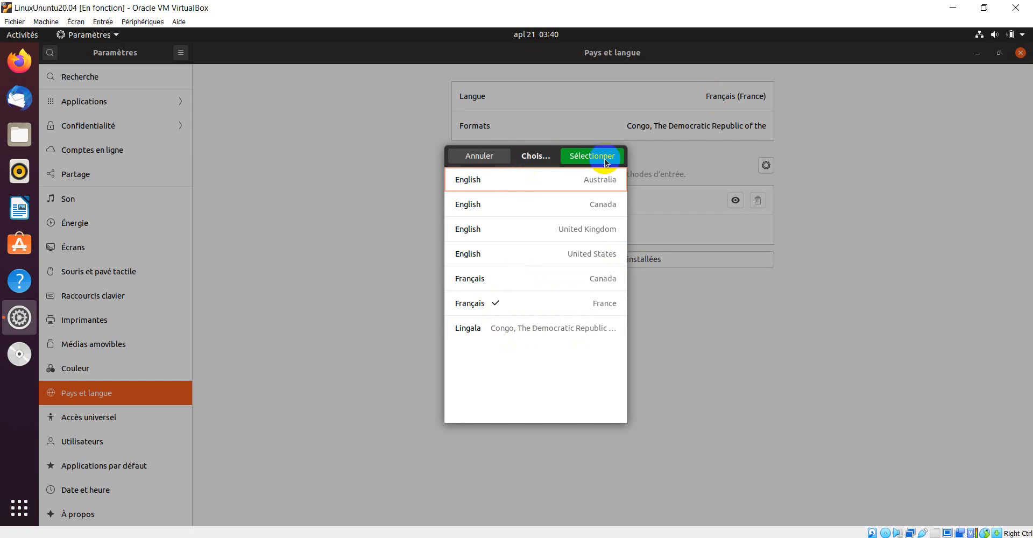
{"action": "left_click", "coordinate": [478, 157]}
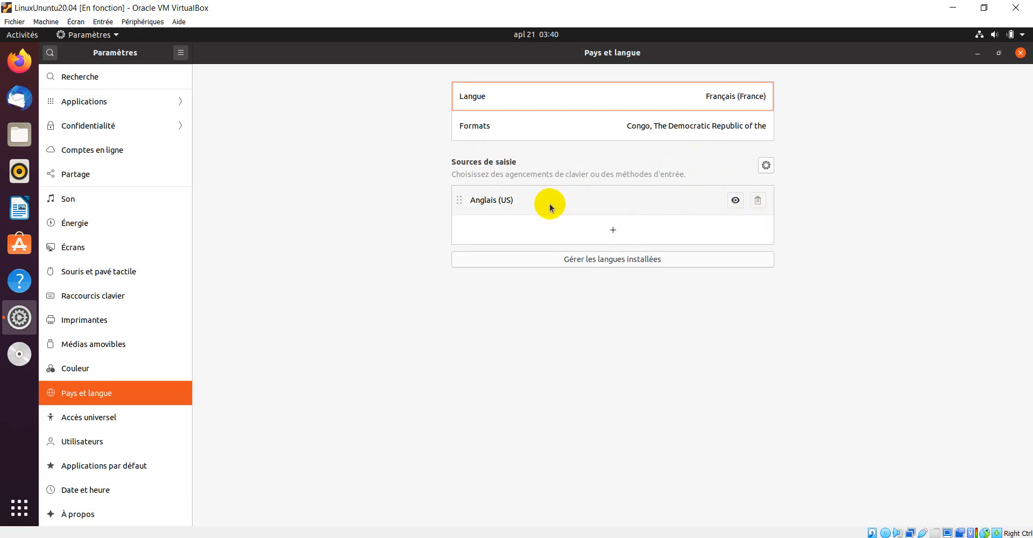
Review the input sources that can be added under Sources de saisie, cancelling the selection each time.
{"action": "left_click", "coordinate": [614, 231]}
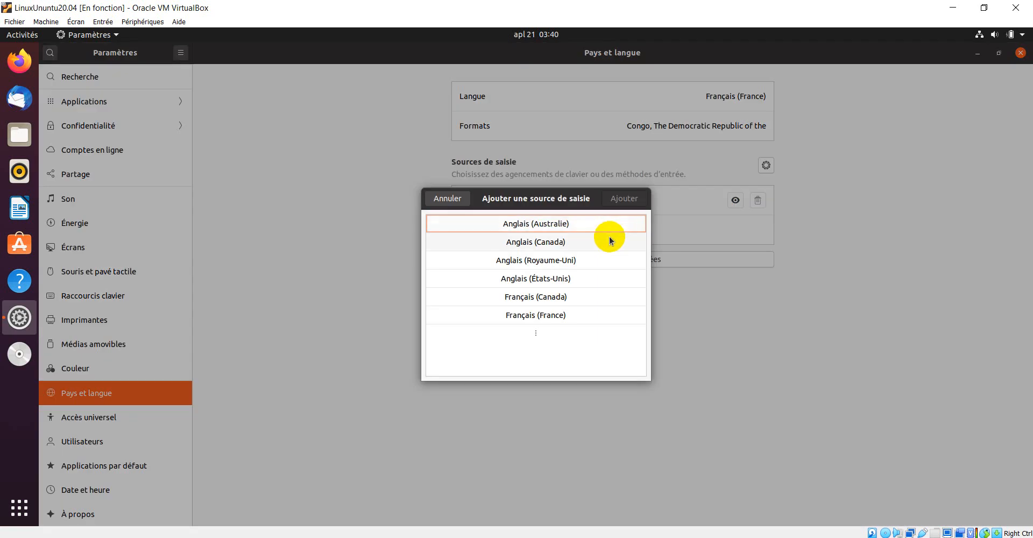
{"action": "left_click", "coordinate": [456, 199]}
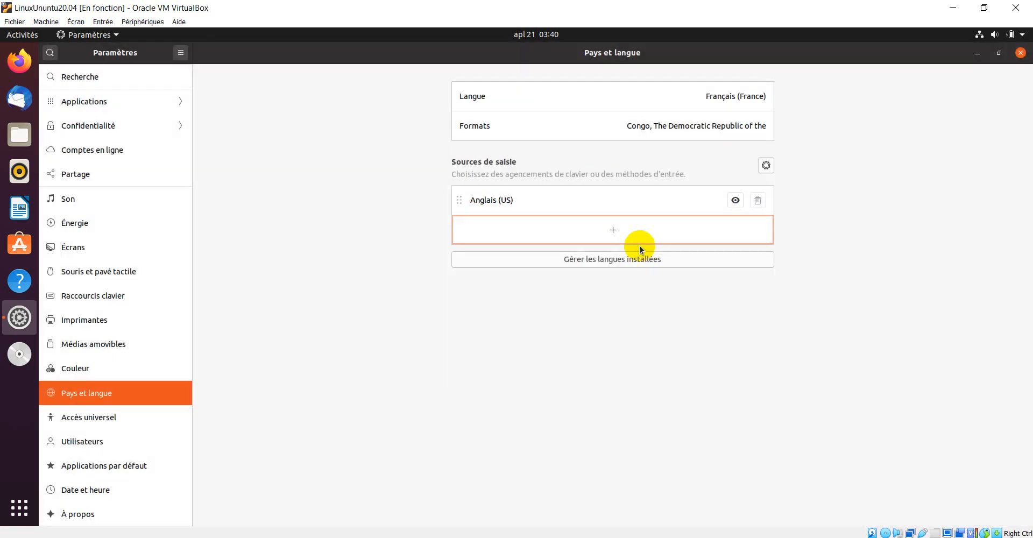
{"action": "left_click", "coordinate": [613, 232]}
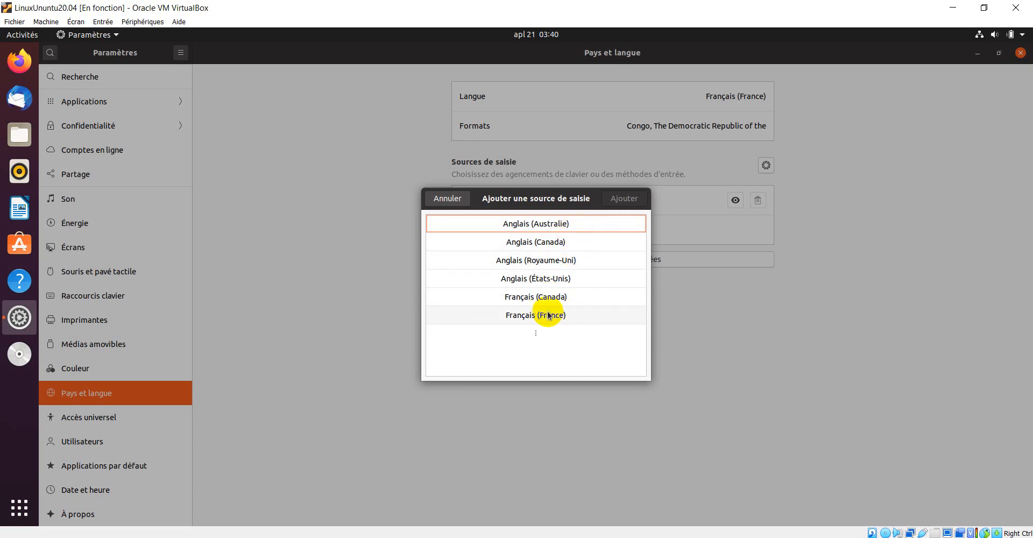
{"action": "left_click", "coordinate": [453, 202]}
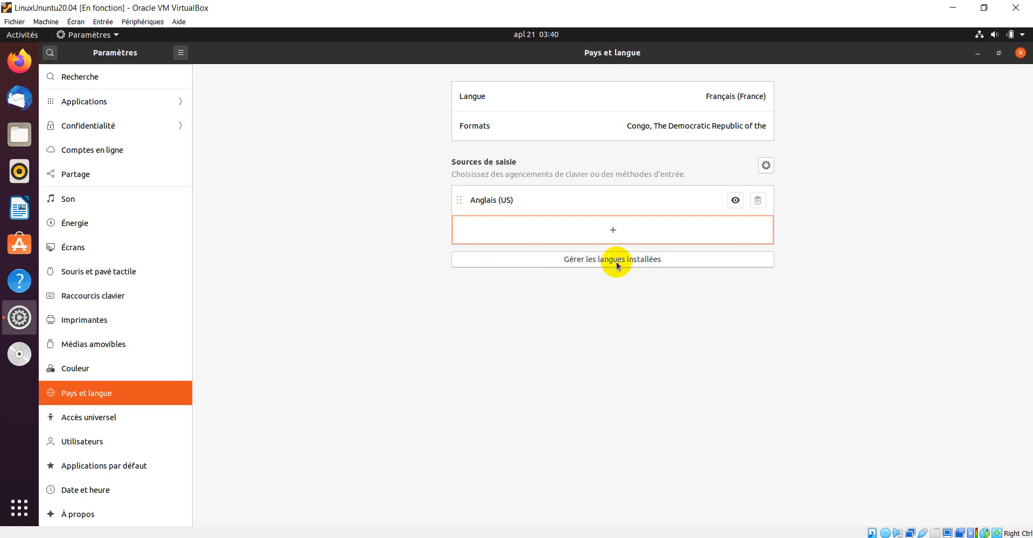
View the installed languages in Prise en charge des langues, declining the update and postponing the installation, and close it.
{"action": "left_click", "coordinate": [617, 264]}
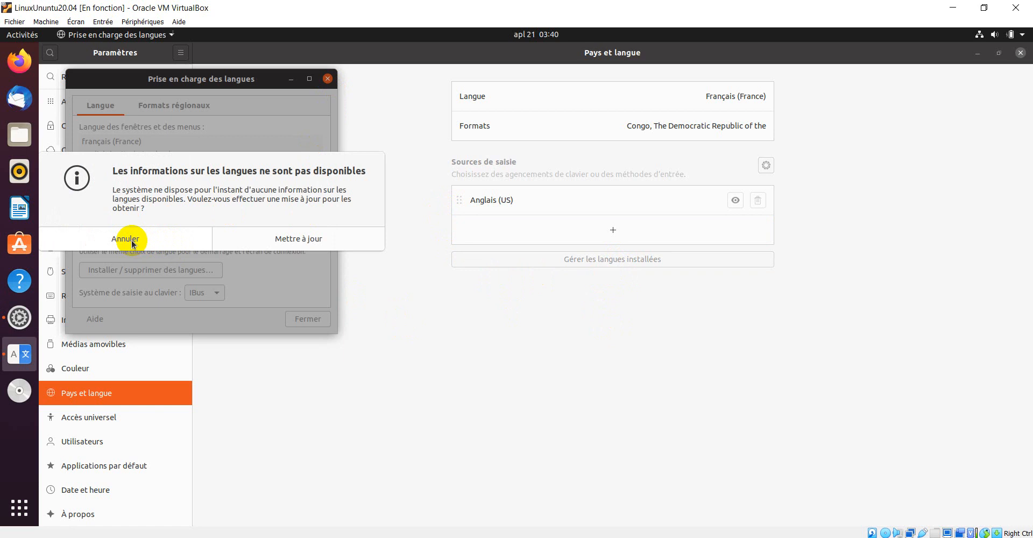
{"action": "left_click", "coordinate": [132, 242]}
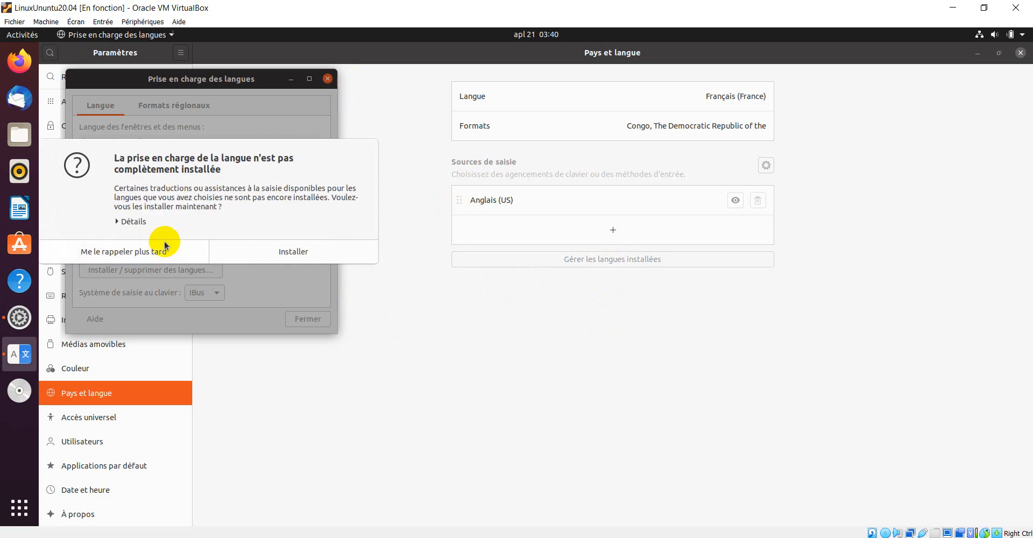
{"action": "left_click", "coordinate": [132, 254]}
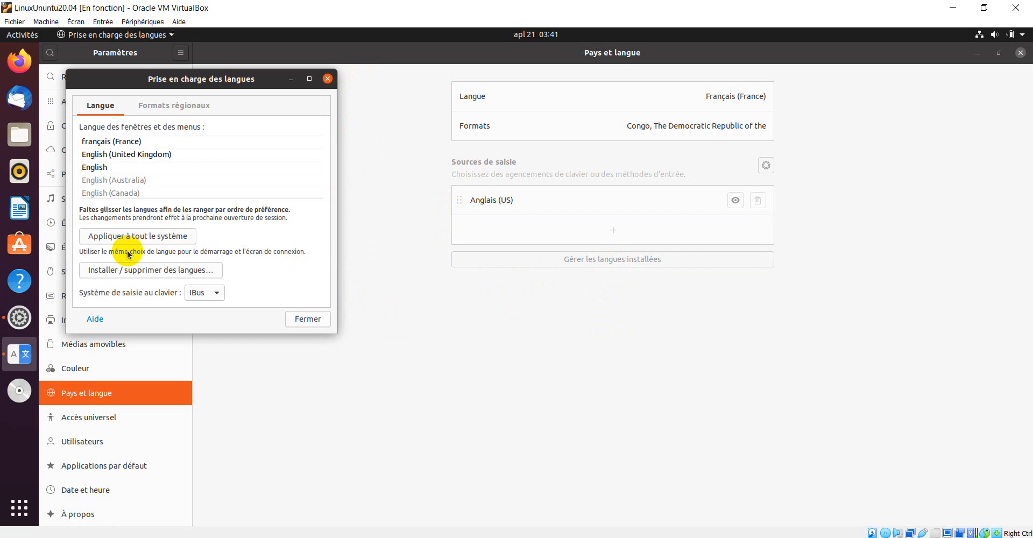
{"action": "left_click", "coordinate": [327, 79]}
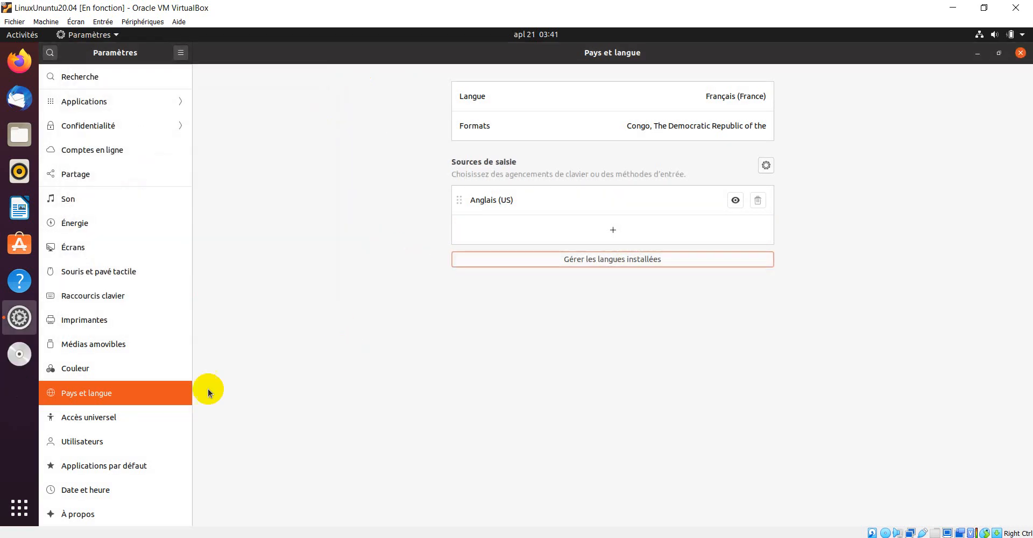
Open the Accès universel page and enable Grand texte, trying it on and off first.
{"action": "left_click", "coordinate": [87, 419]}
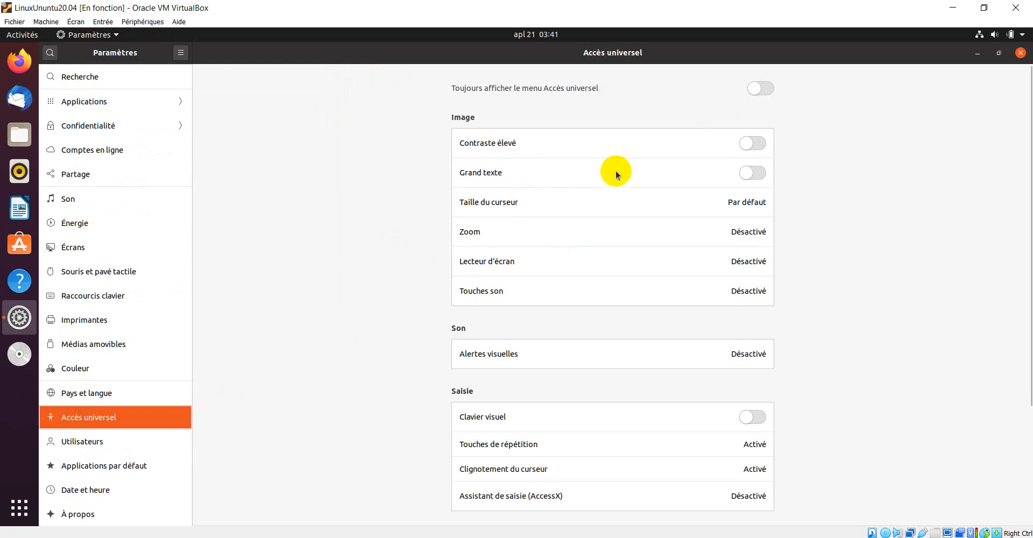
{"action": "left_click", "coordinate": [760, 173]}
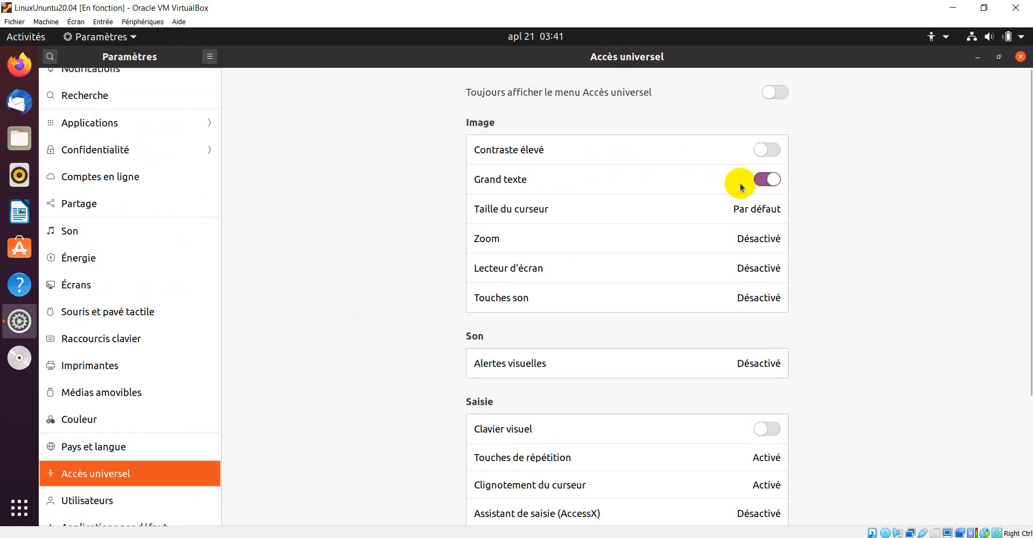
{"action": "left_click", "coordinate": [762, 180]}
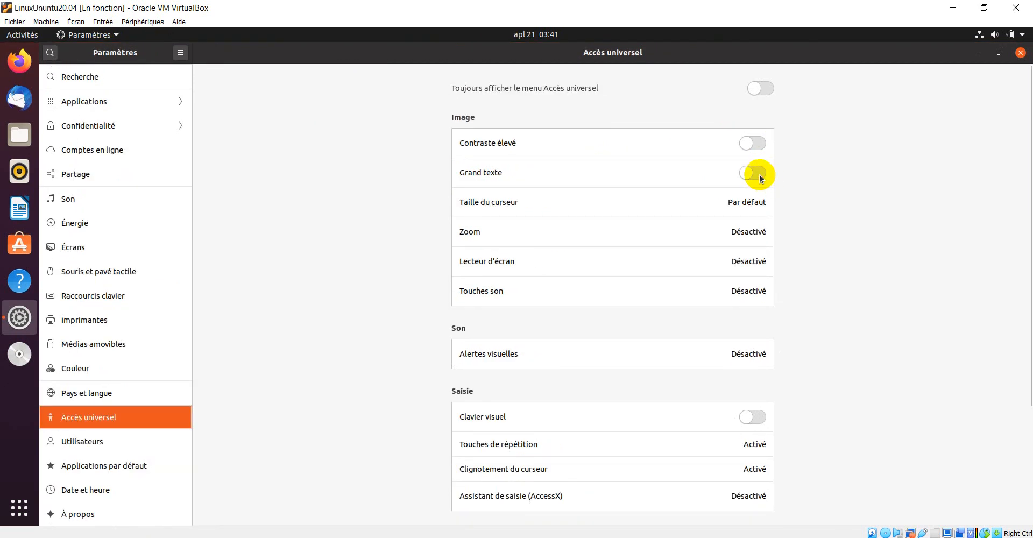
{"action": "left_click", "coordinate": [760, 174]}
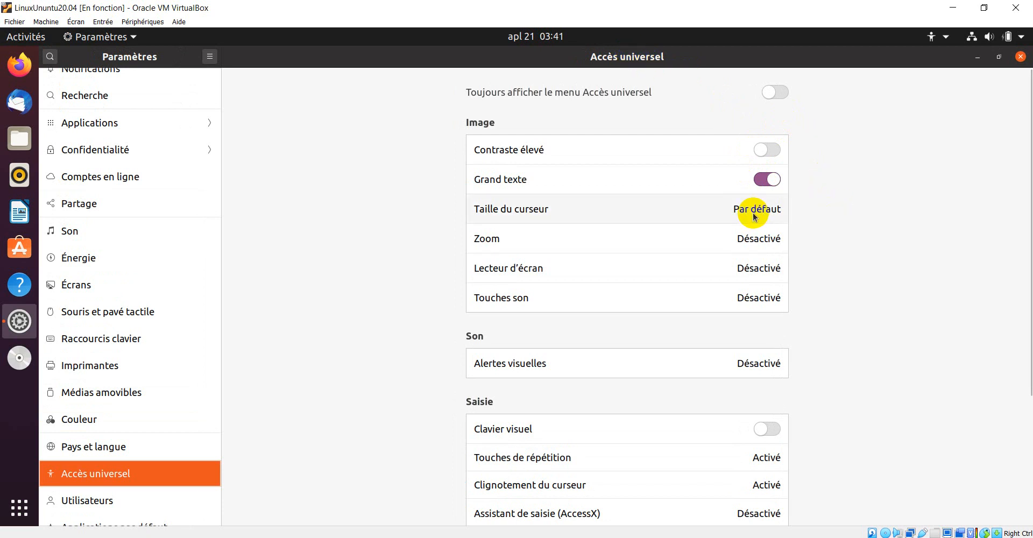
Examine the cursor size choices and the zoom options for Loupe, Pointeurs en croix and Effets de couleur.
{"action": "left_click", "coordinate": [743, 219]}
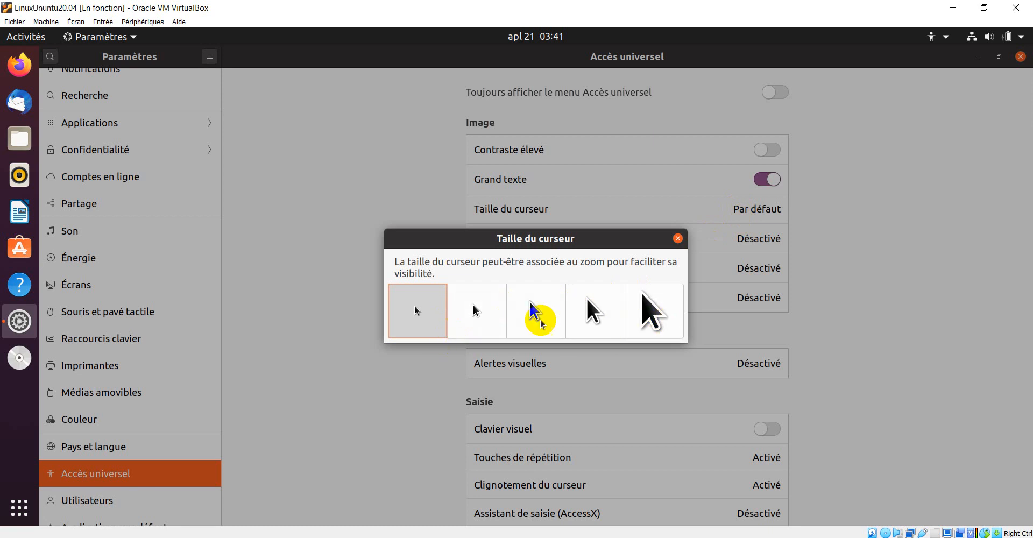
{"action": "left_click", "coordinate": [677, 239]}
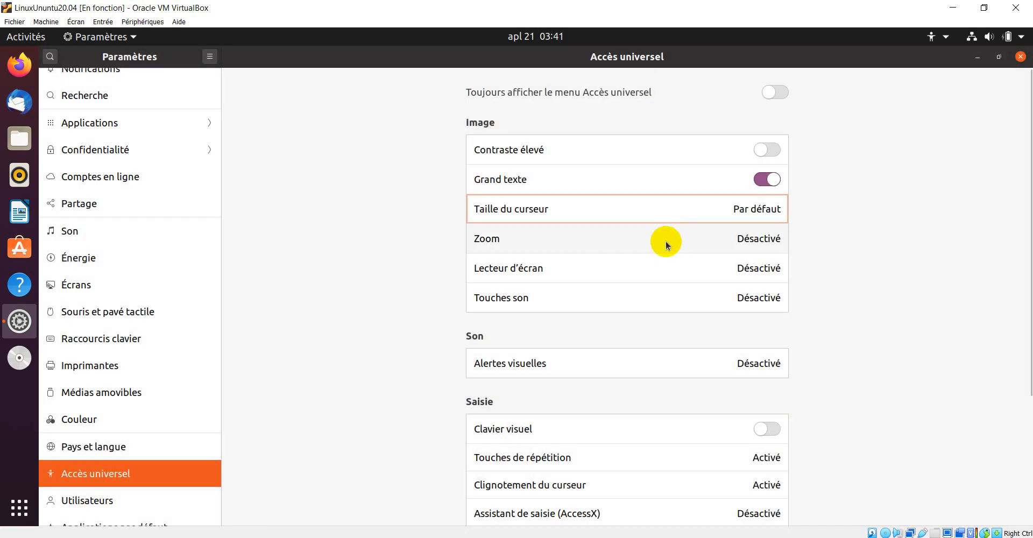
{"action": "left_click", "coordinate": [666, 241]}
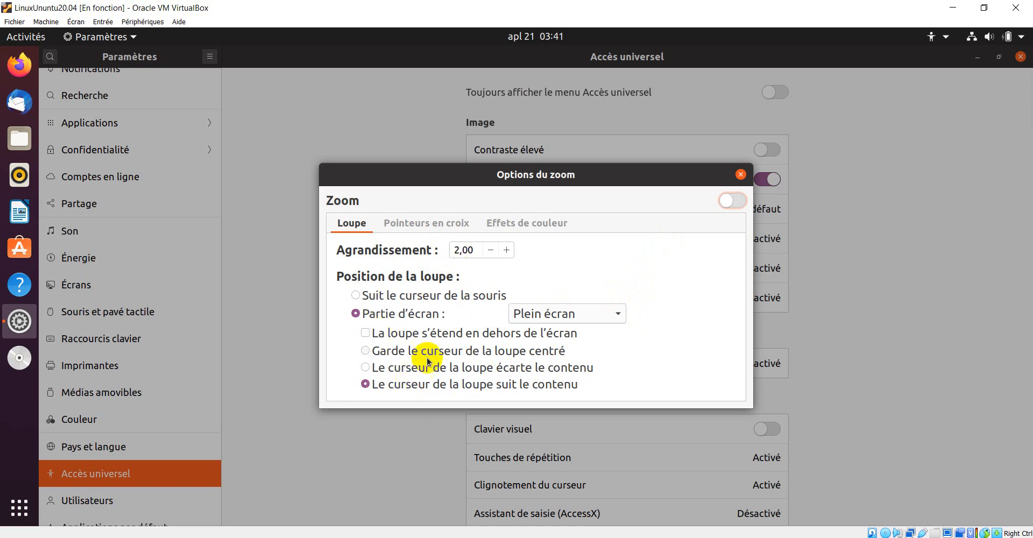
{"action": "left_click", "coordinate": [417, 225]}
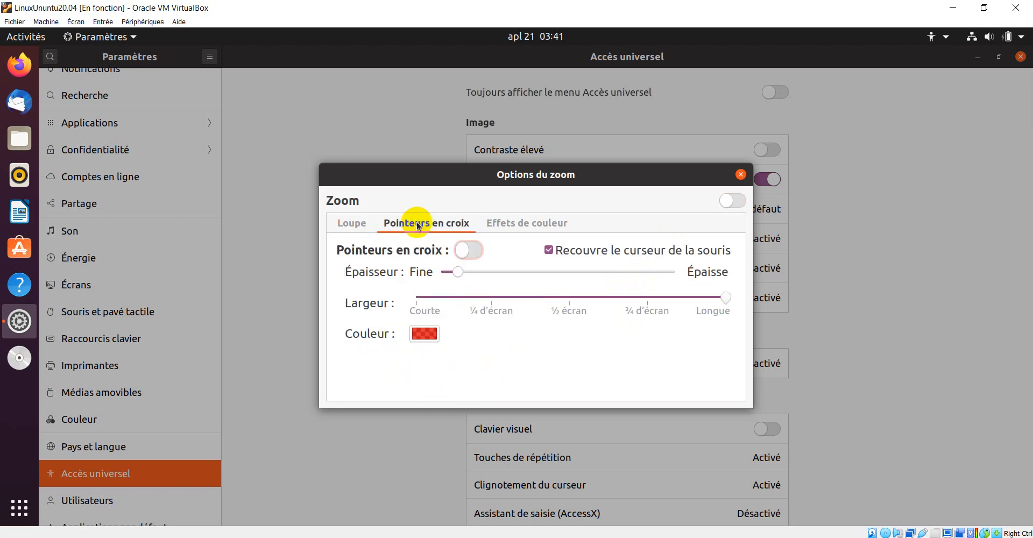
{"action": "left_click", "coordinate": [533, 225]}
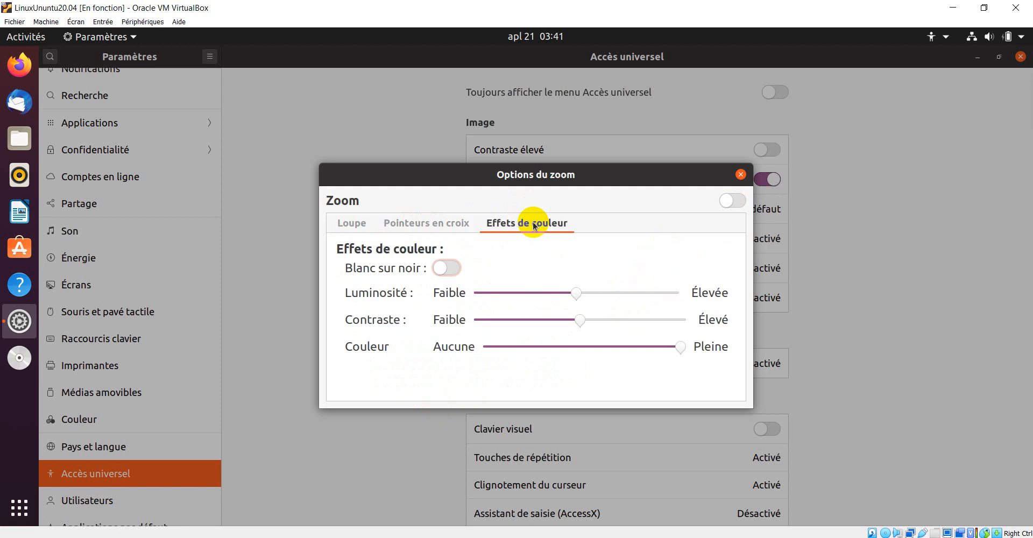
{"action": "left_click", "coordinate": [351, 222]}
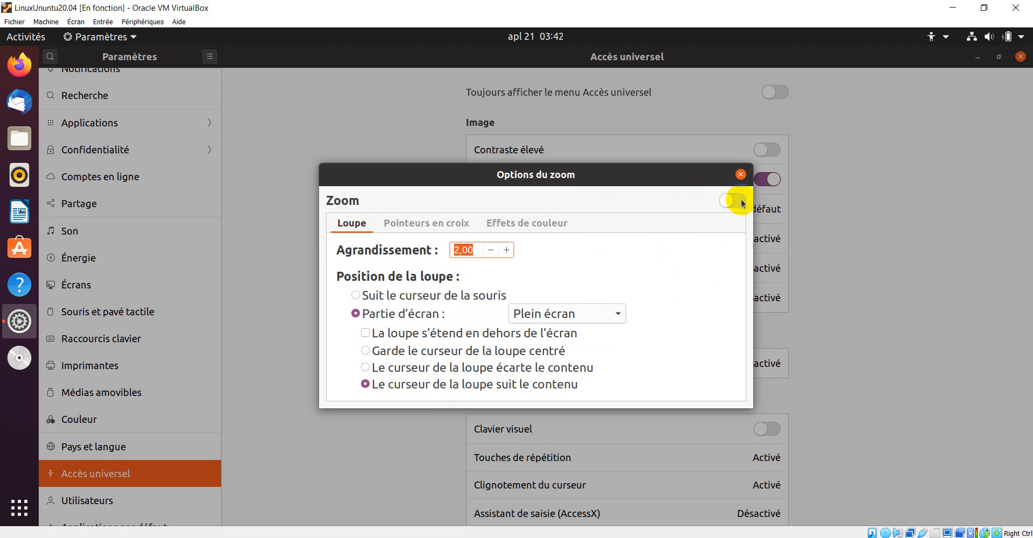
Try the screen zoom on and off, set its Agrandissement to 1,75, and close the zoom options.
{"action": "left_click", "coordinate": [721, 200]}
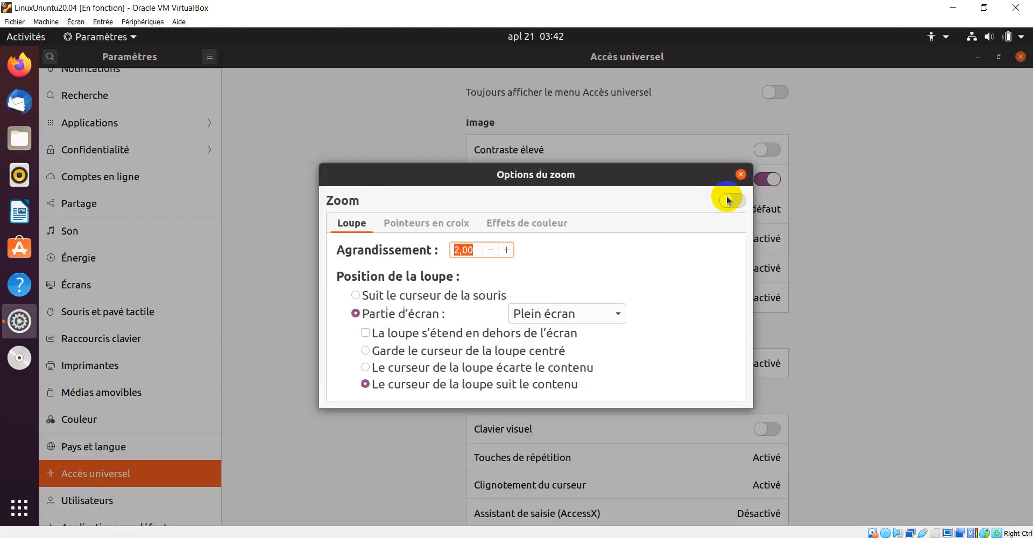
{"action": "left_click", "coordinate": [729, 200]}
{"action": "left_click", "coordinate": [733, 201]}
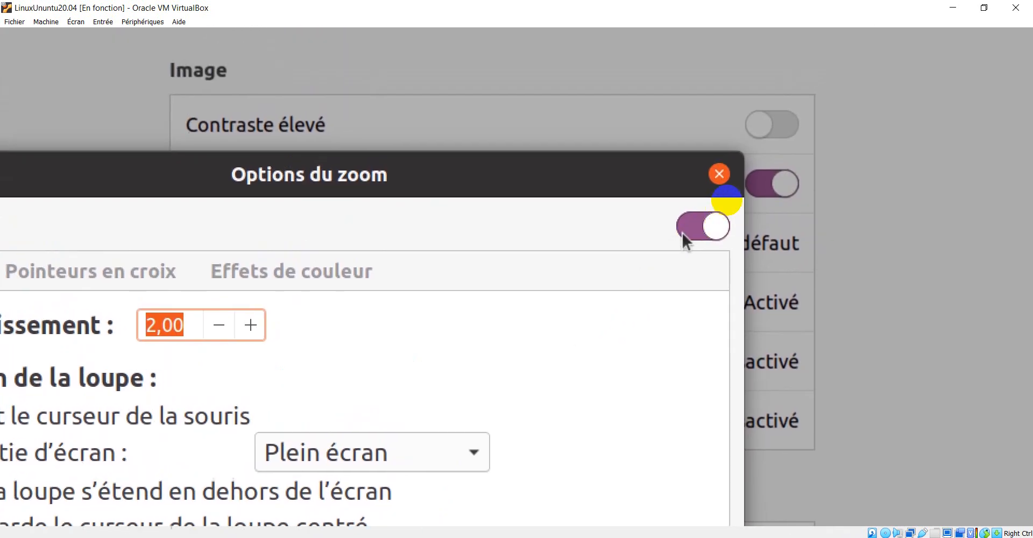
{"action": "left_click", "coordinate": [689, 233]}
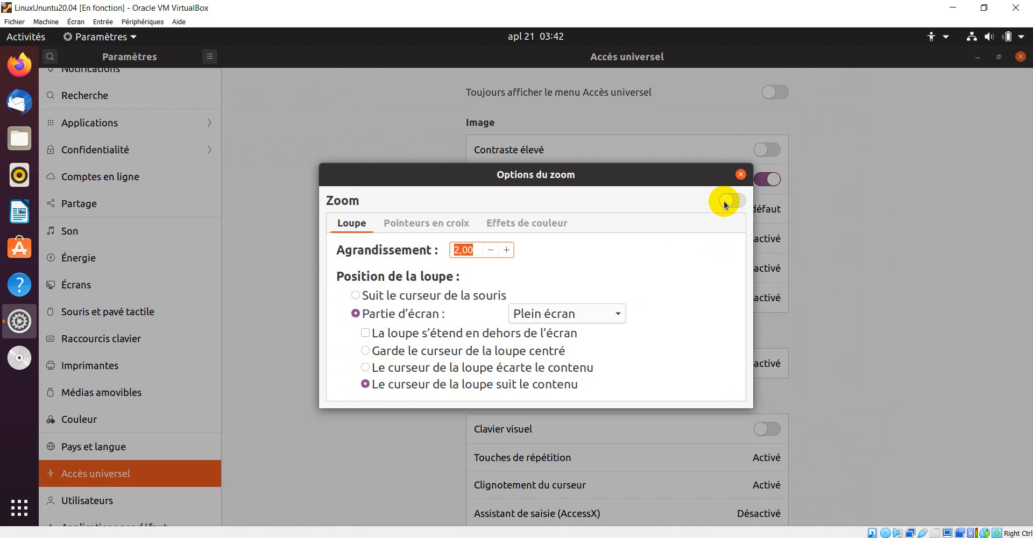
{"action": "left_click", "coordinate": [490, 251]}
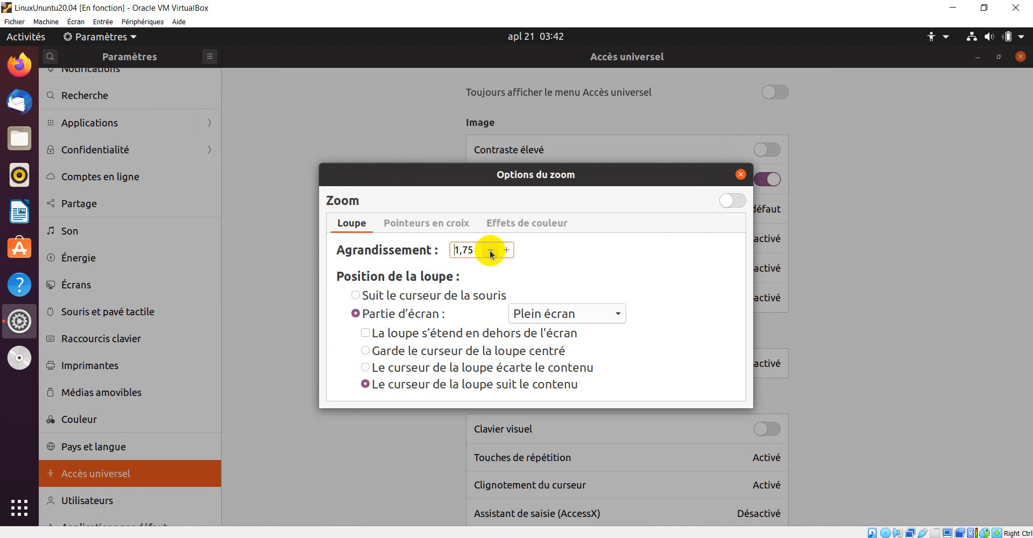
{"action": "left_click", "coordinate": [741, 175]}
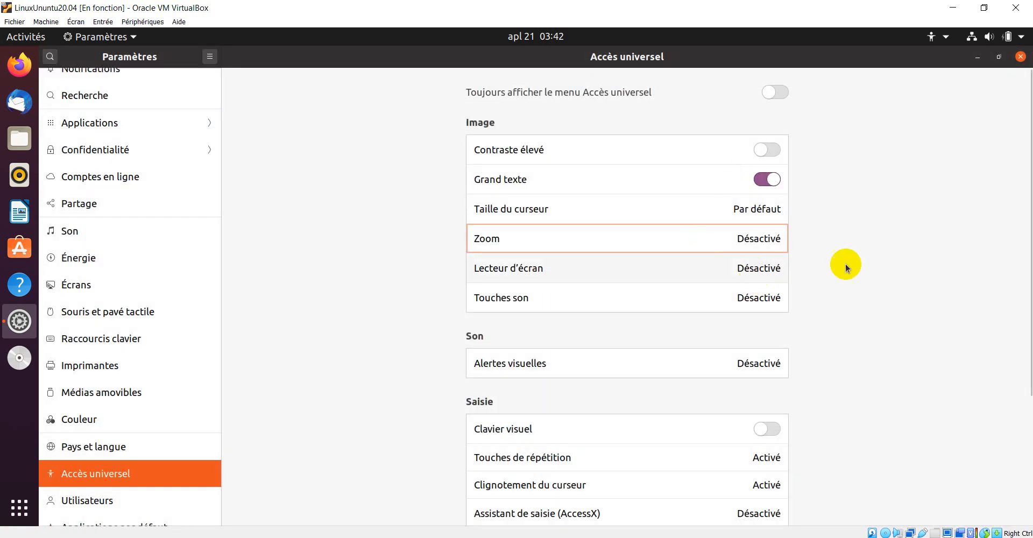
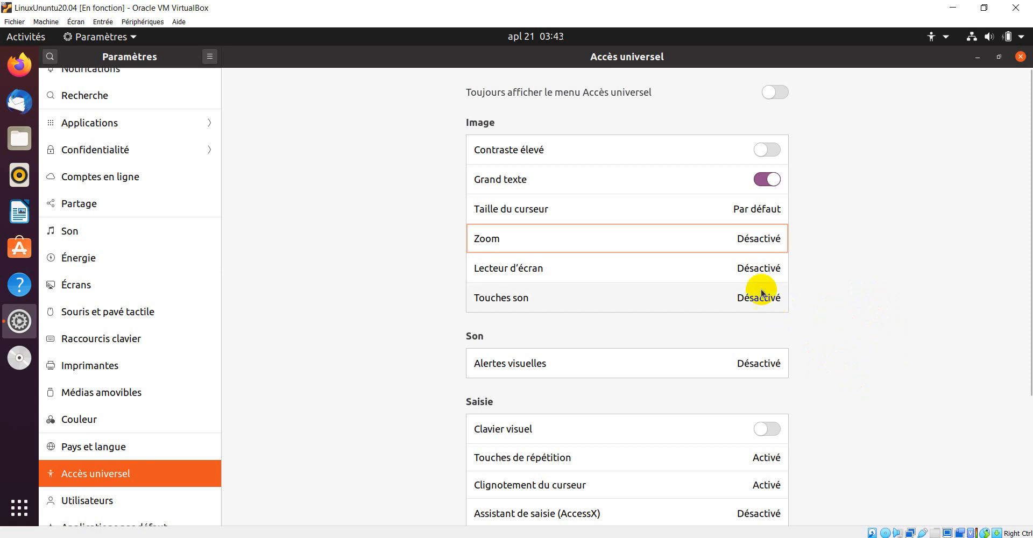
View the Lecteur d'écran option without enabling it, and try Clavier visuel by turning it on and off.
{"action": "left_click", "coordinate": [679, 273]}
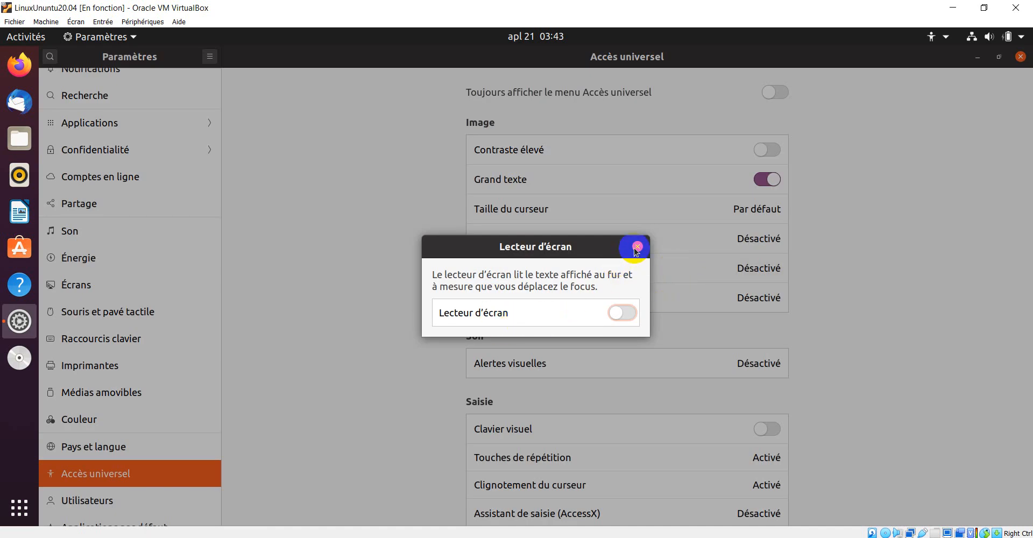
{"action": "key", "text": "Escape"}
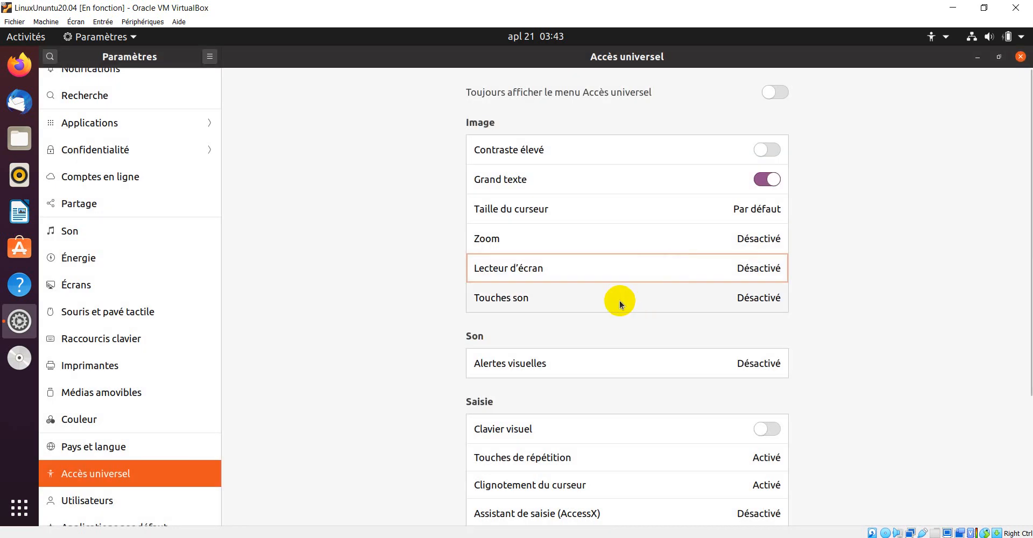
{"action": "scroll", "coordinate": [771, 332], "scroll_direction": "down", "scroll_amount": 5}
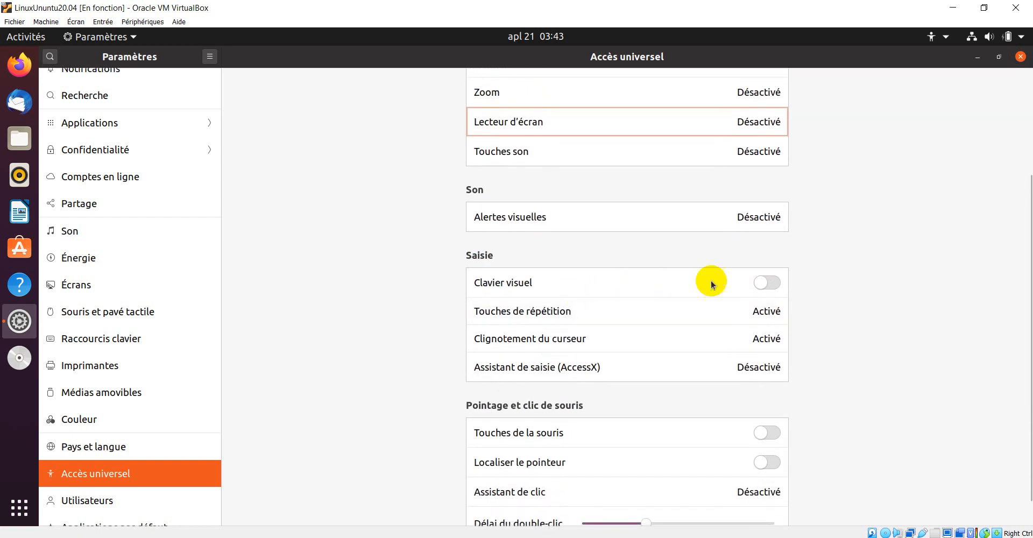
{"action": "left_click", "coordinate": [776, 282]}
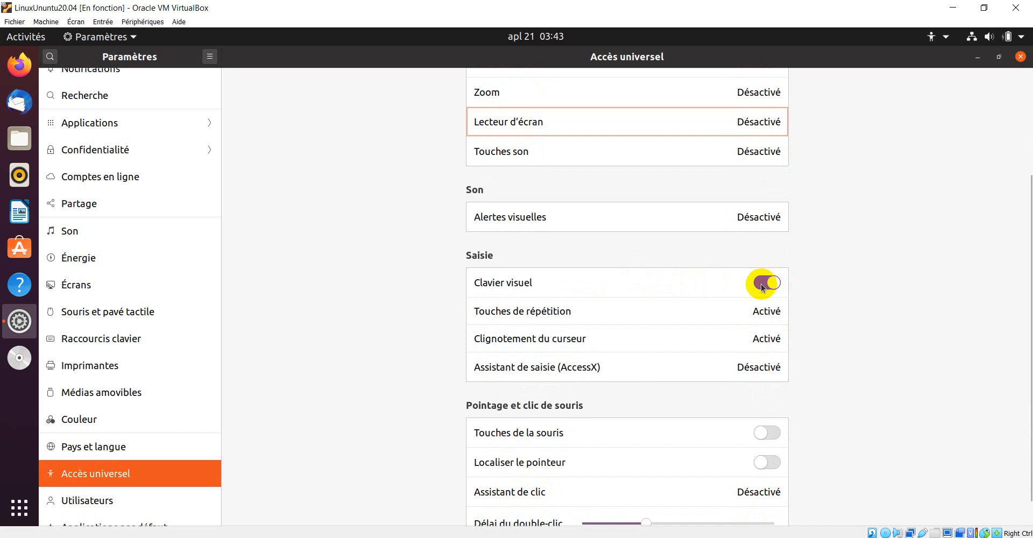
{"action": "left_click", "coordinate": [763, 285]}
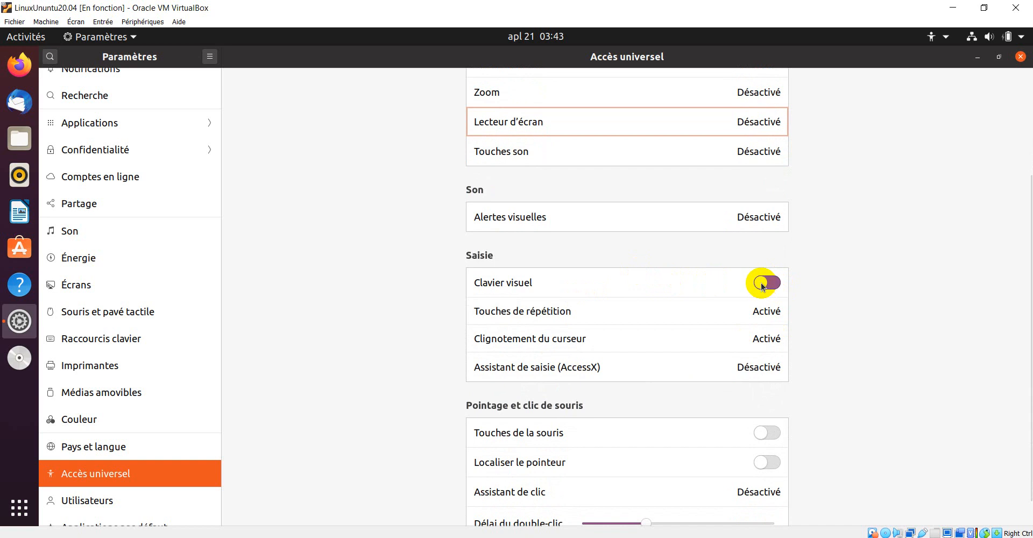
{"action": "scroll", "coordinate": [860, 288], "scroll_direction": "down", "scroll_amount": 1}
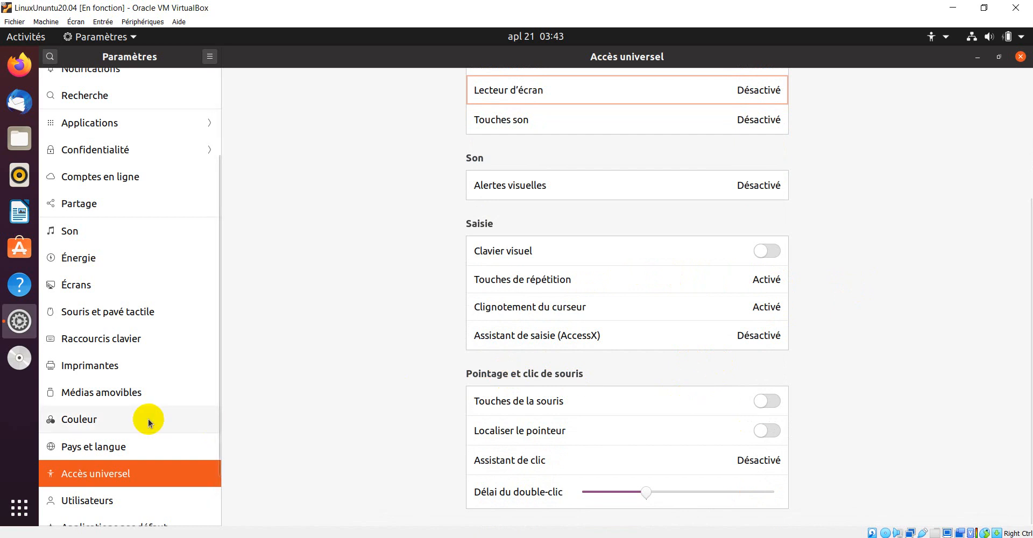
Open the Utilisateurs page and open the current account's name for editing without changing it.
{"action": "scroll", "coordinate": [147, 418], "scroll_direction": "down", "scroll_amount": 3}
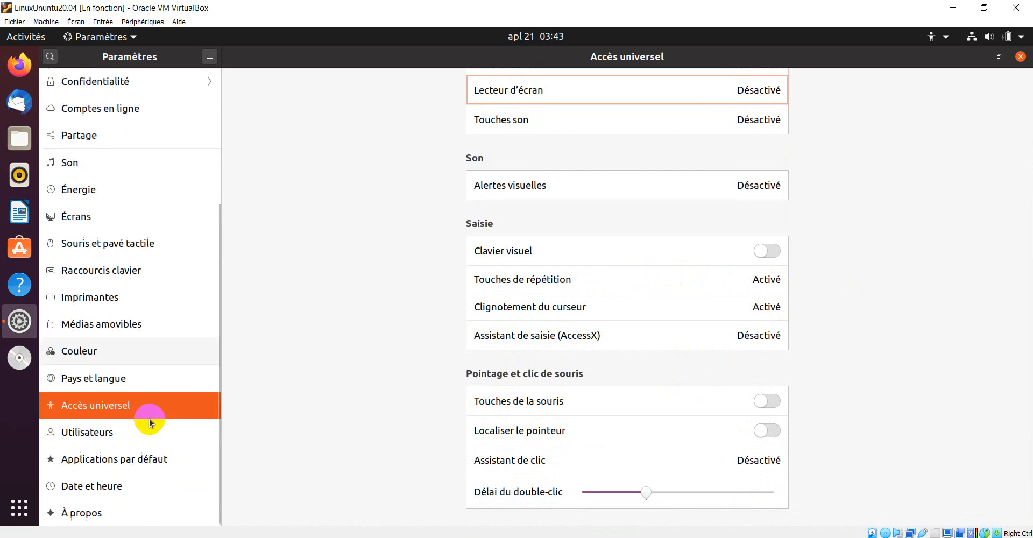
{"action": "left_click", "coordinate": [90, 433]}
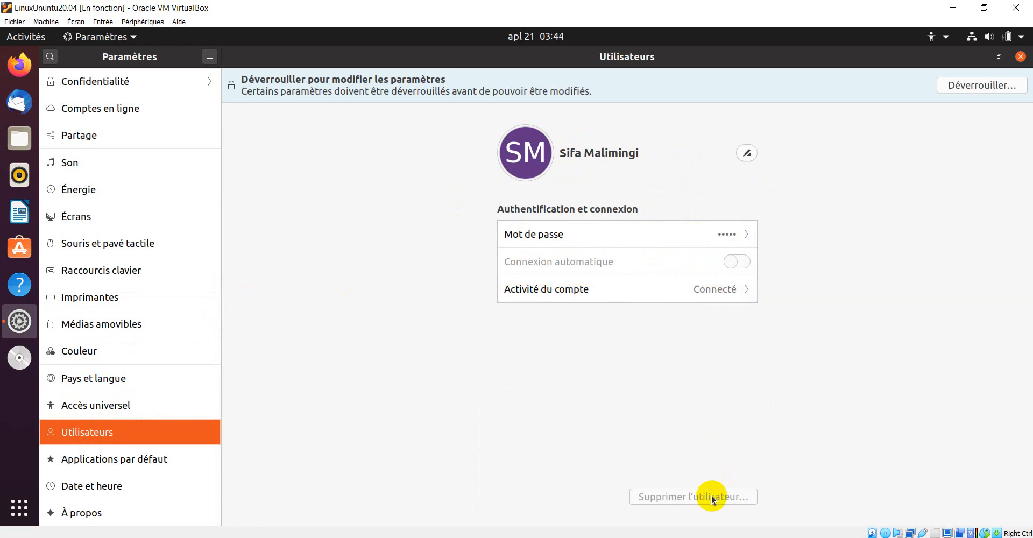
{"action": "left_click", "coordinate": [746, 153]}
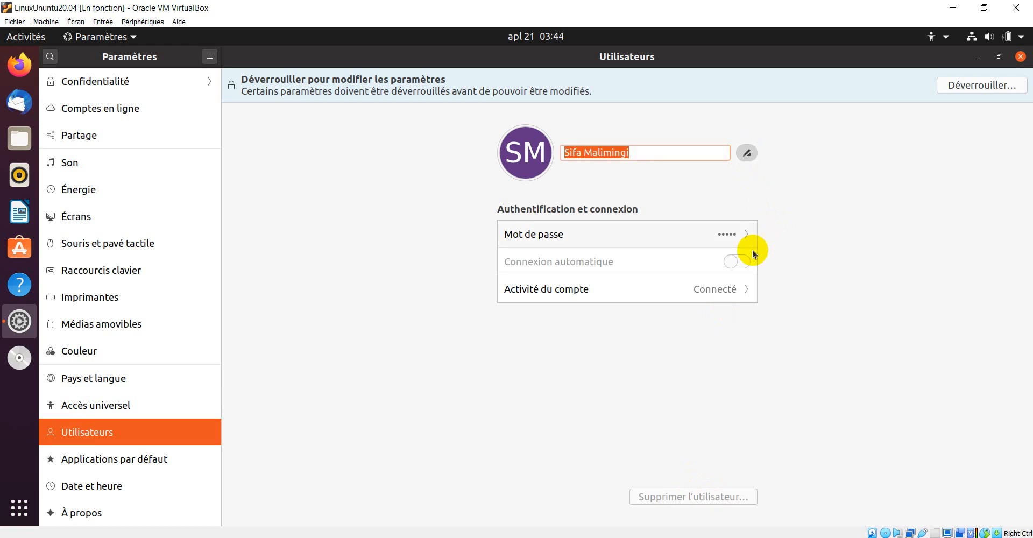
{"action": "left_click", "coordinate": [646, 152]}
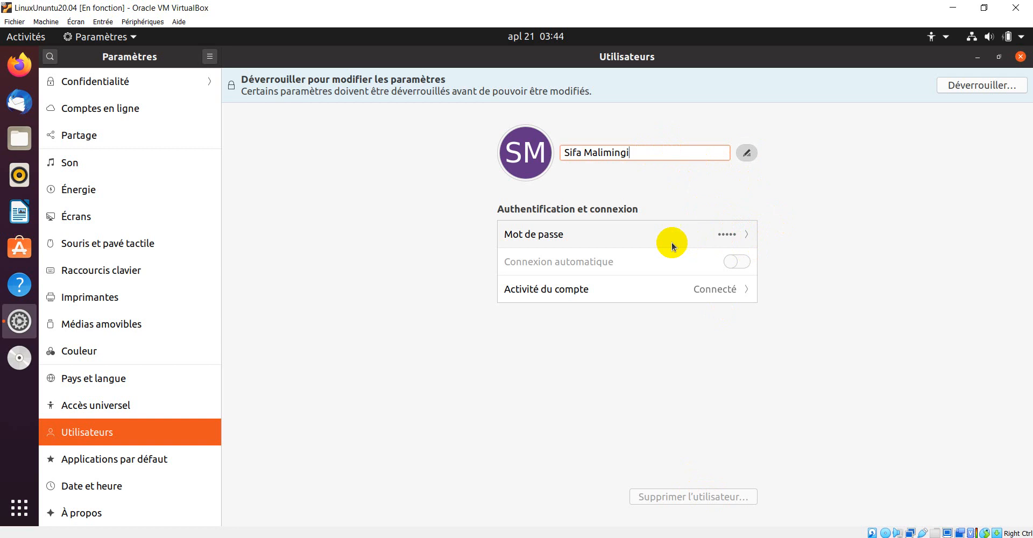
View the account's password change form and cancel it without entering a password.
{"action": "left_click", "coordinate": [631, 235]}
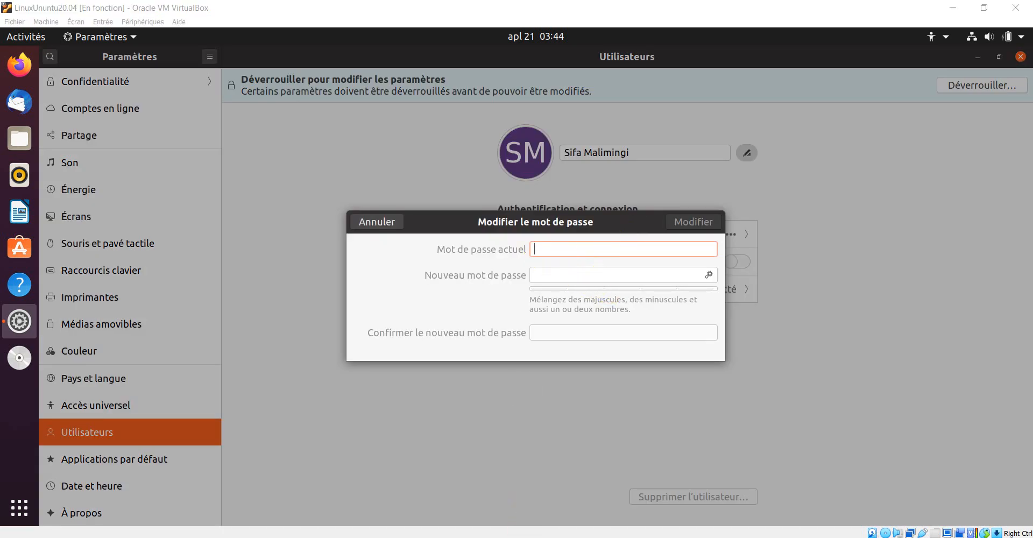
{"action": "left_click", "coordinate": [565, 247]}
{"action": "left_click", "coordinate": [623, 242]}
{"action": "left_click", "coordinate": [380, 224]}
{"action": "left_click", "coordinate": [400, 226]}
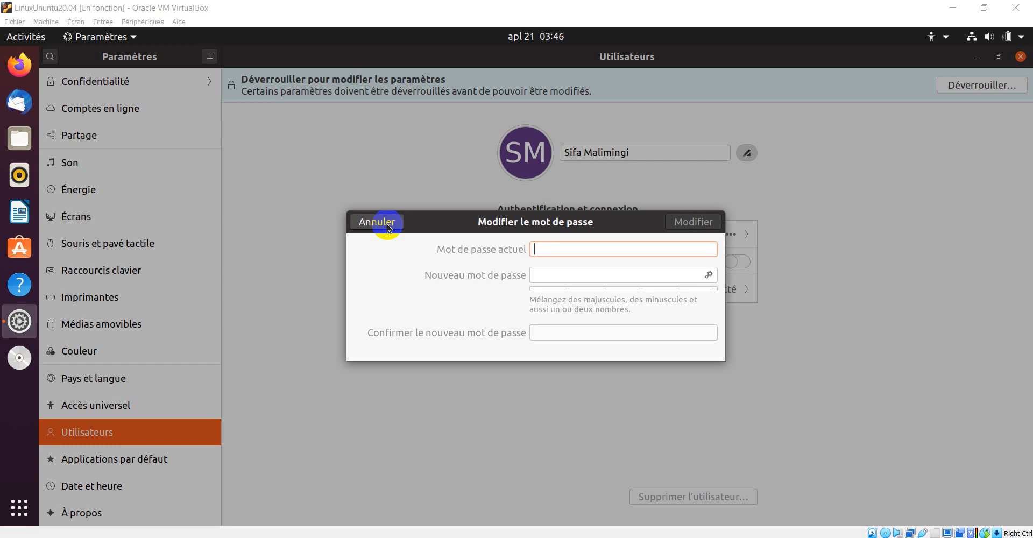
{"action": "left_click", "coordinate": [387, 224]}
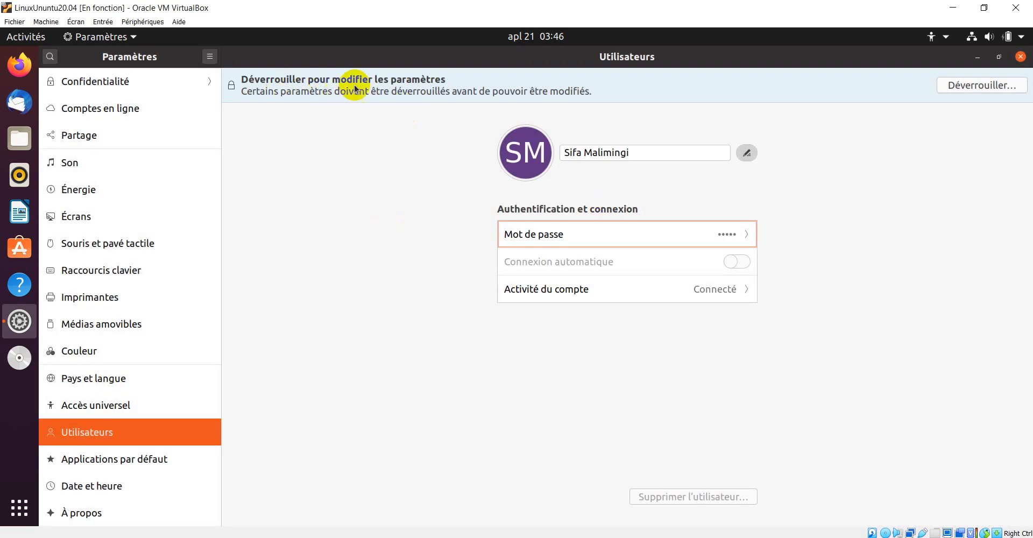
Unlock the user settings by authenticating with the account password.
{"action": "left_click", "coordinate": [983, 90]}
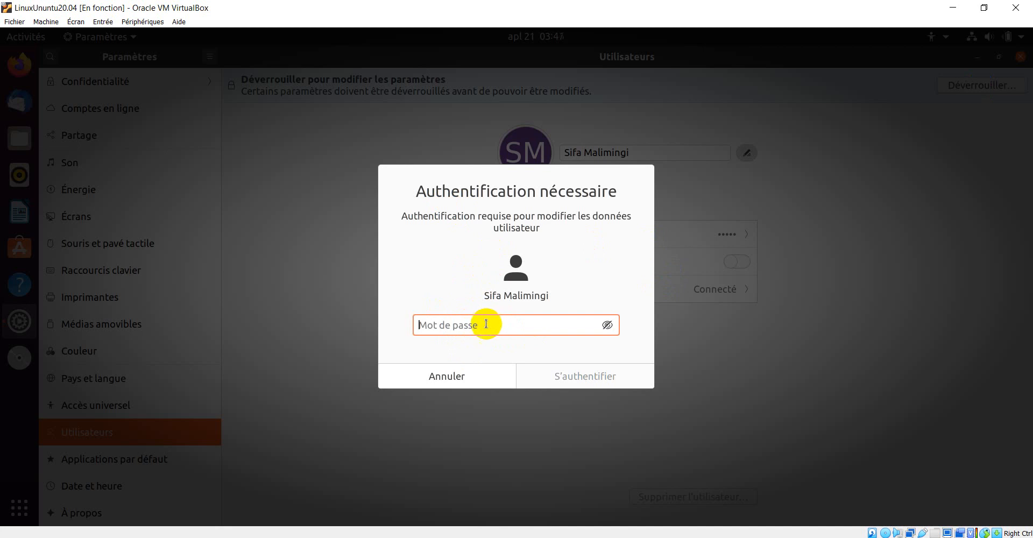
{"action": "type", "text": "•••"}
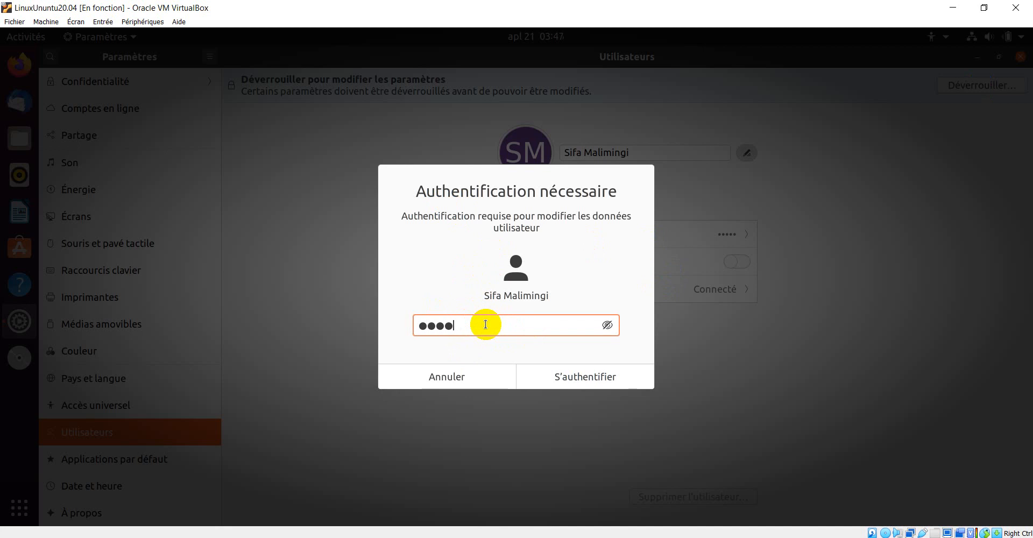
{"action": "type", "text": "•"}
{"action": "left_click", "coordinate": [573, 375]}
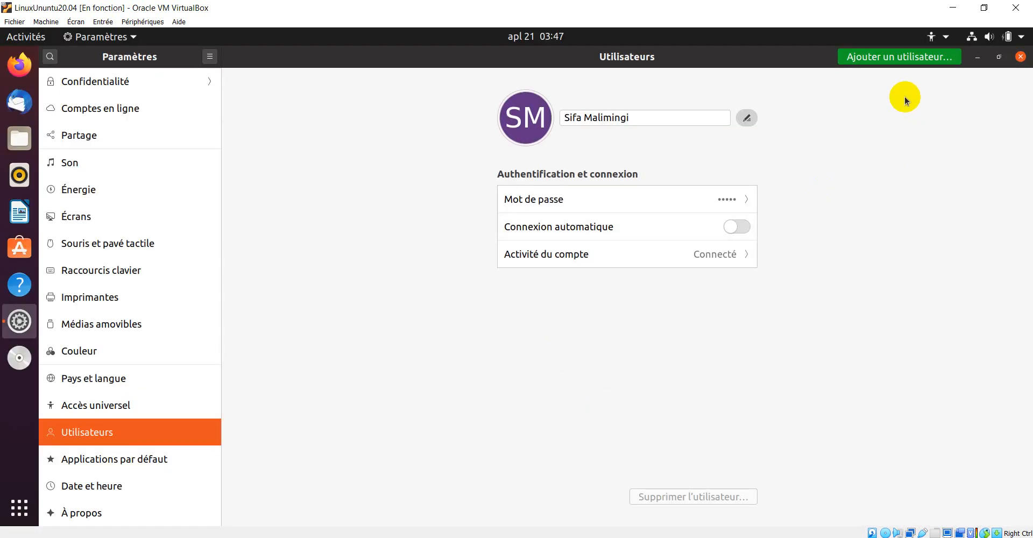
Examine the account types, name fields and the Définir un mot de passe maintenant option for adding a user, and cancel the form.
{"action": "left_click", "coordinate": [899, 54]}
{"action": "left_click", "coordinate": [886, 57]}
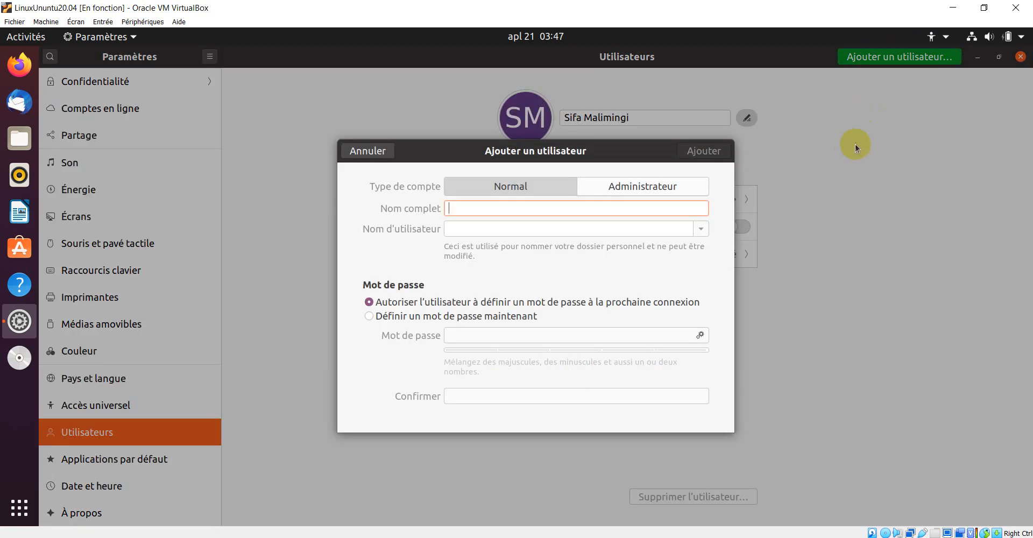
{"action": "left_click", "coordinate": [663, 178]}
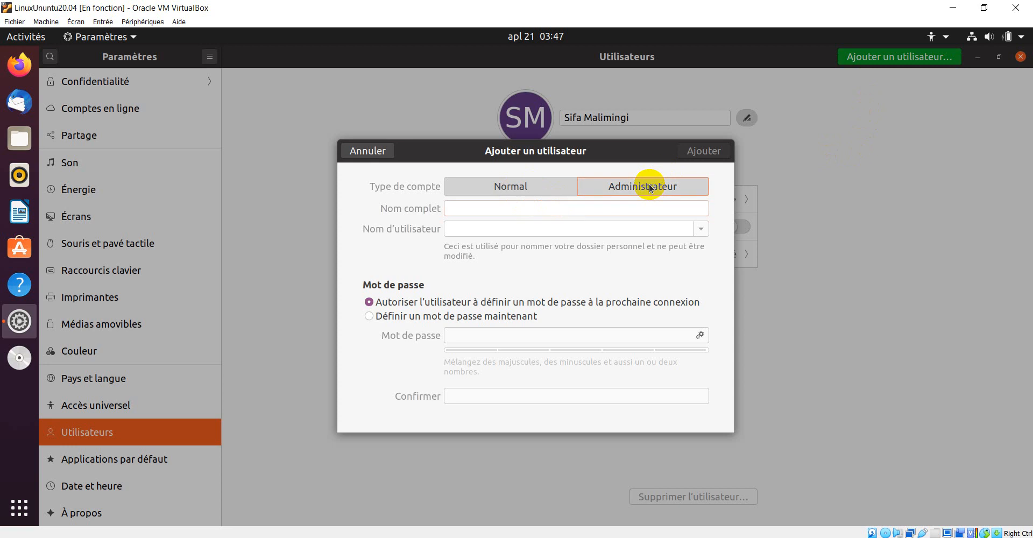
{"action": "left_click", "coordinate": [515, 193]}
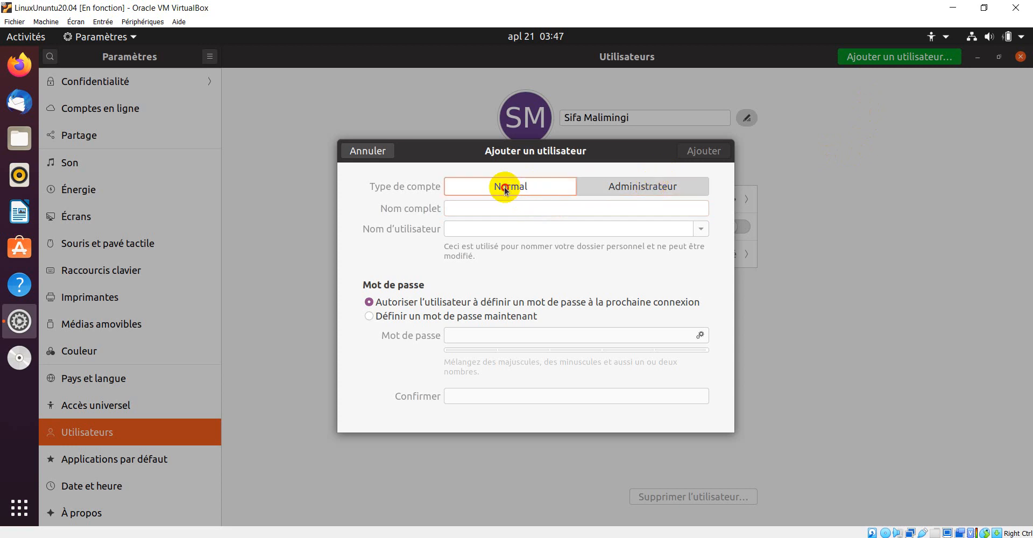
{"action": "left_click", "coordinate": [472, 210]}
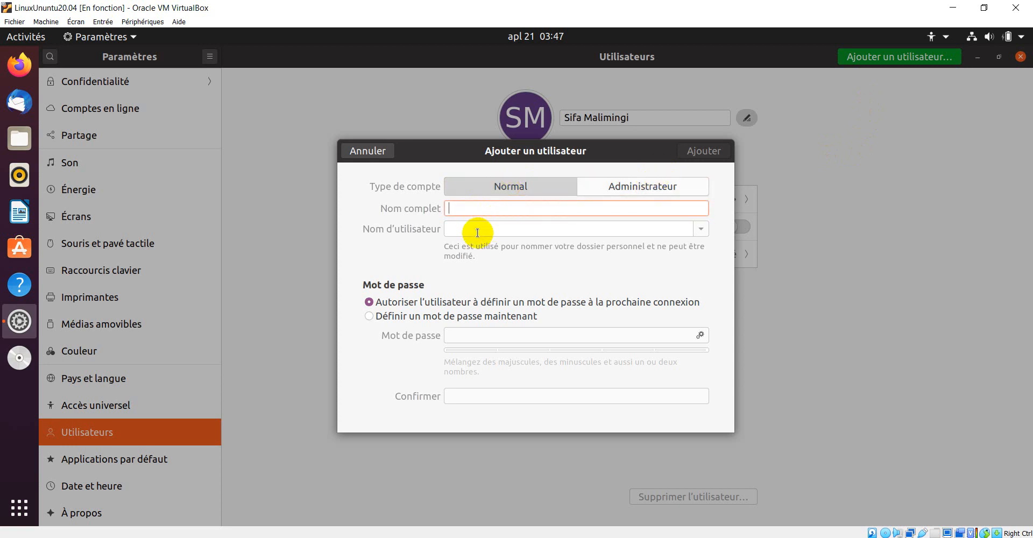
{"action": "left_click", "coordinate": [477, 233]}
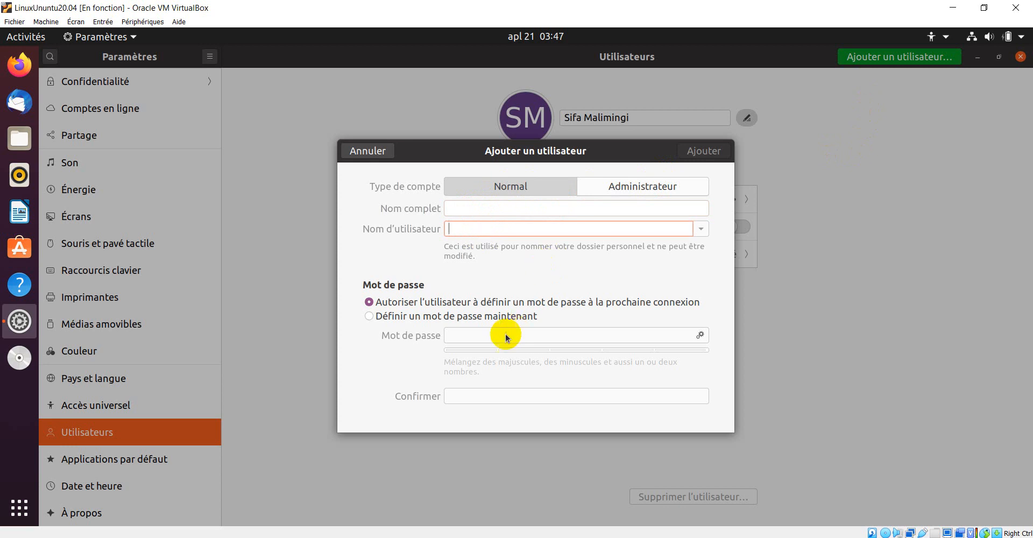
{"action": "left_click", "coordinate": [388, 319]}
{"action": "left_click", "coordinate": [478, 338]}
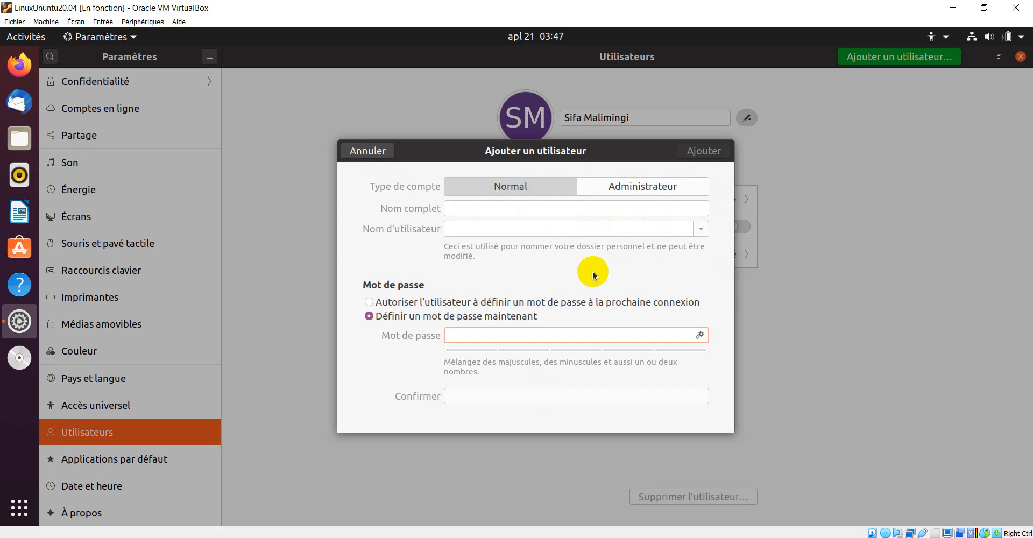
{"action": "left_click", "coordinate": [648, 186]}
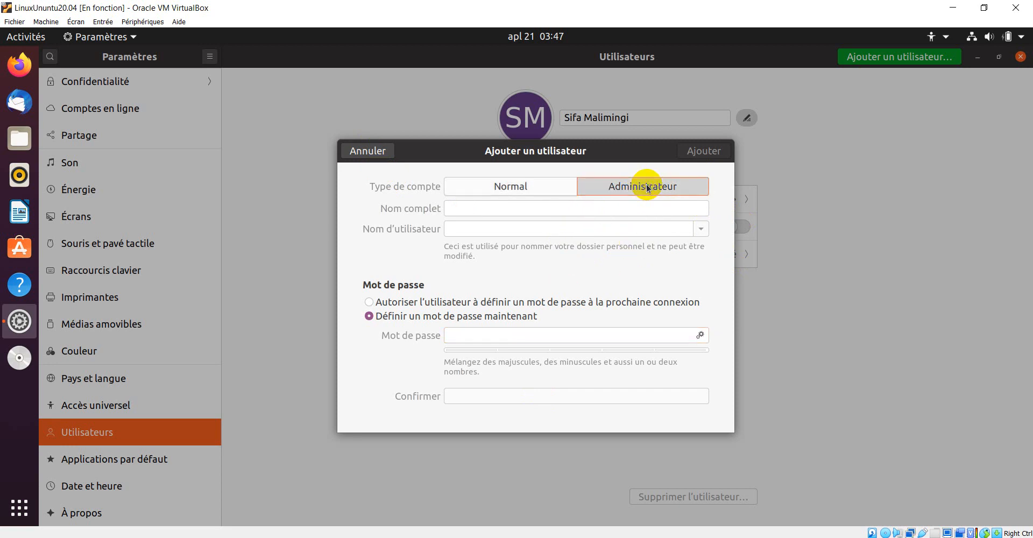
{"action": "left_click", "coordinate": [507, 189]}
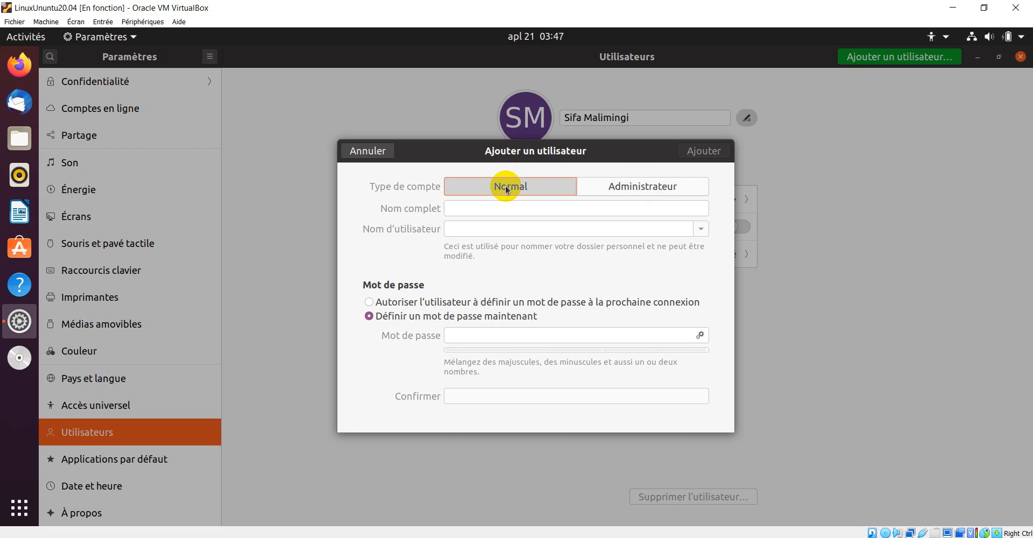
{"action": "left_click", "coordinate": [646, 189]}
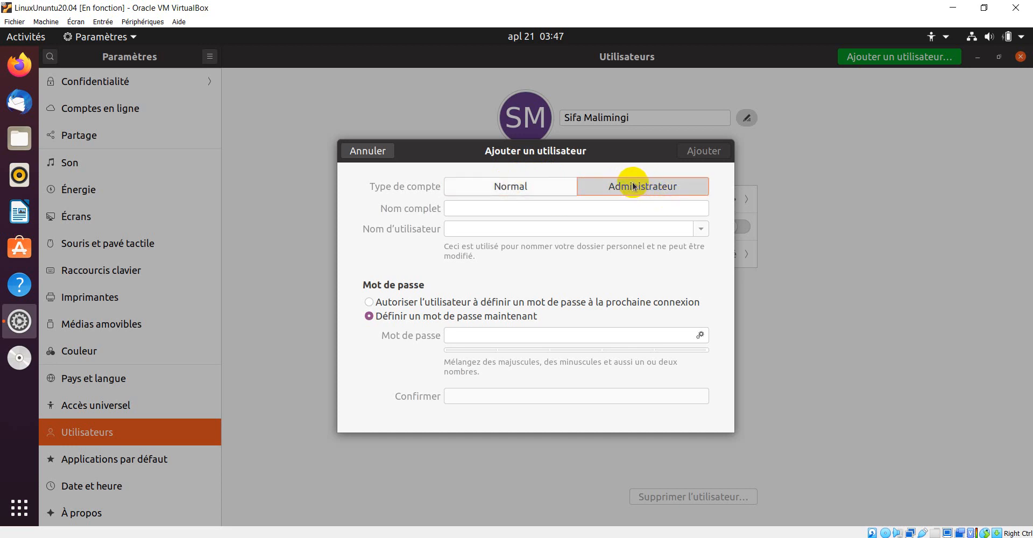
{"action": "left_click", "coordinate": [375, 152]}
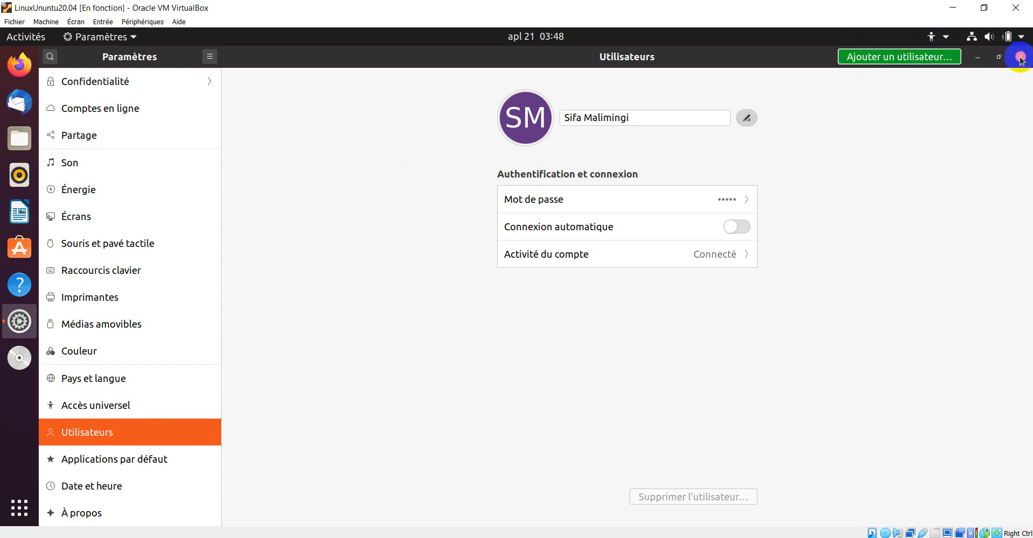
Open the Applications par défaut page and view the application choices for Calendrier.
{"action": "left_click", "coordinate": [97, 460]}
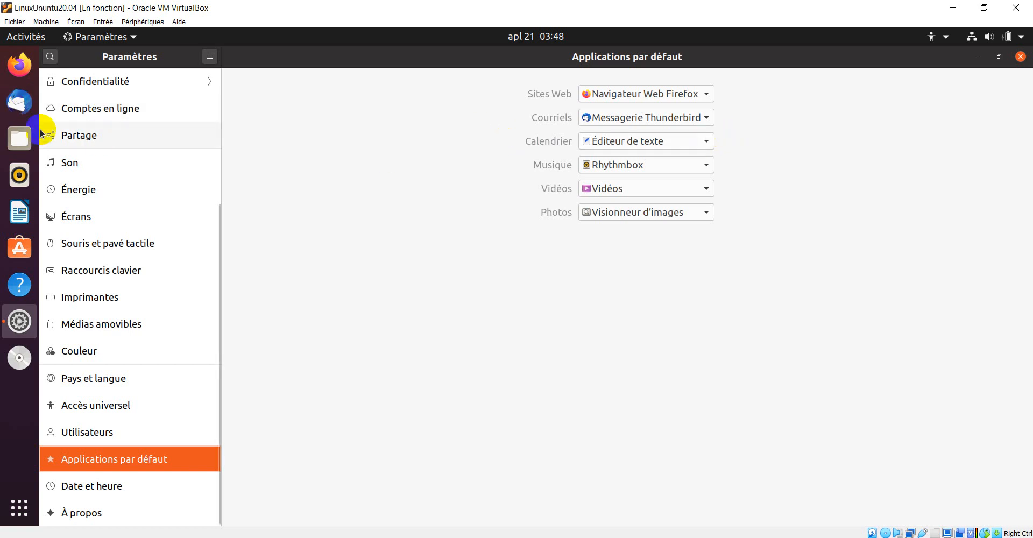
{"action": "left_click", "coordinate": [708, 143]}
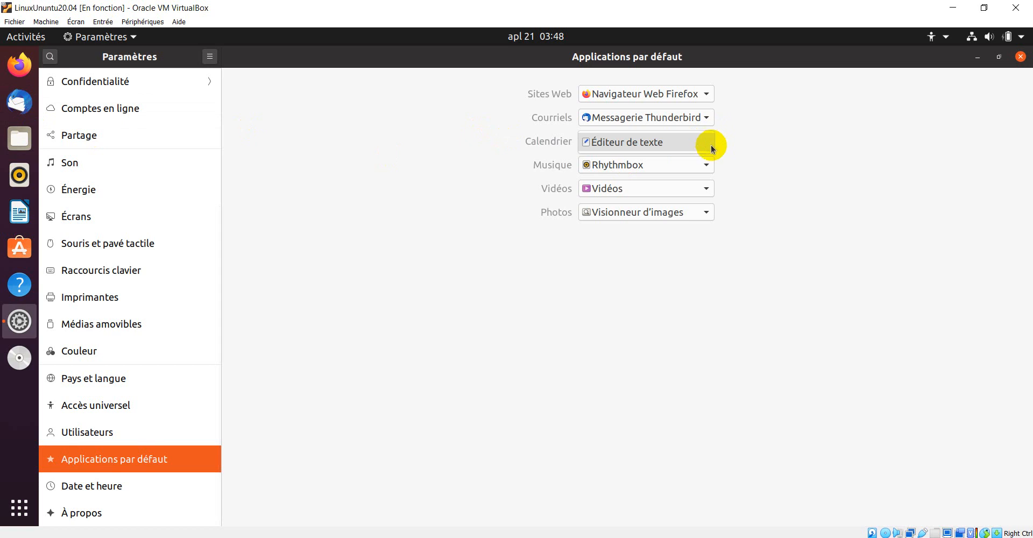
{"action": "left_click", "coordinate": [809, 219]}
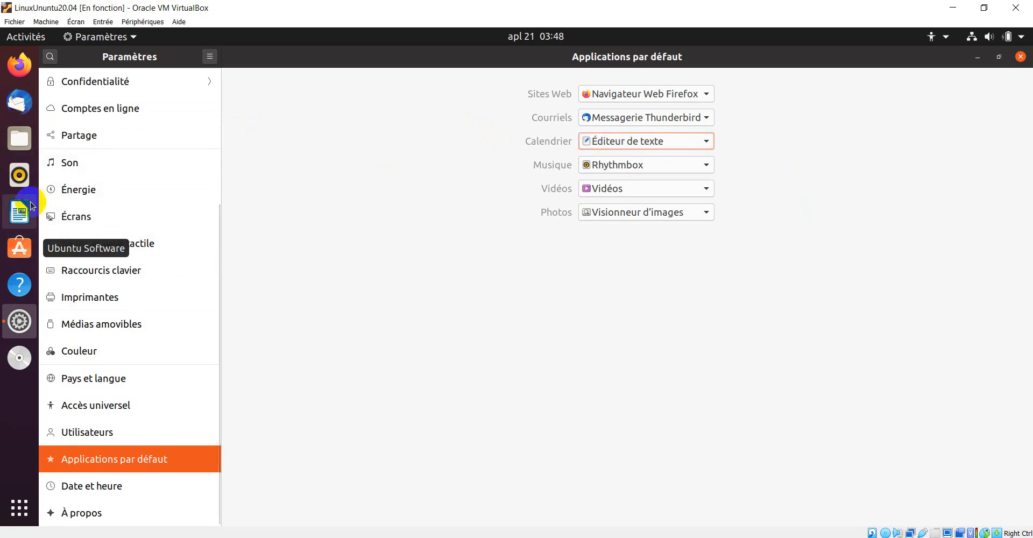
Search the installed applications for "edite" and open Éditeur de texte.
{"action": "left_click", "coordinate": [15, 513]}
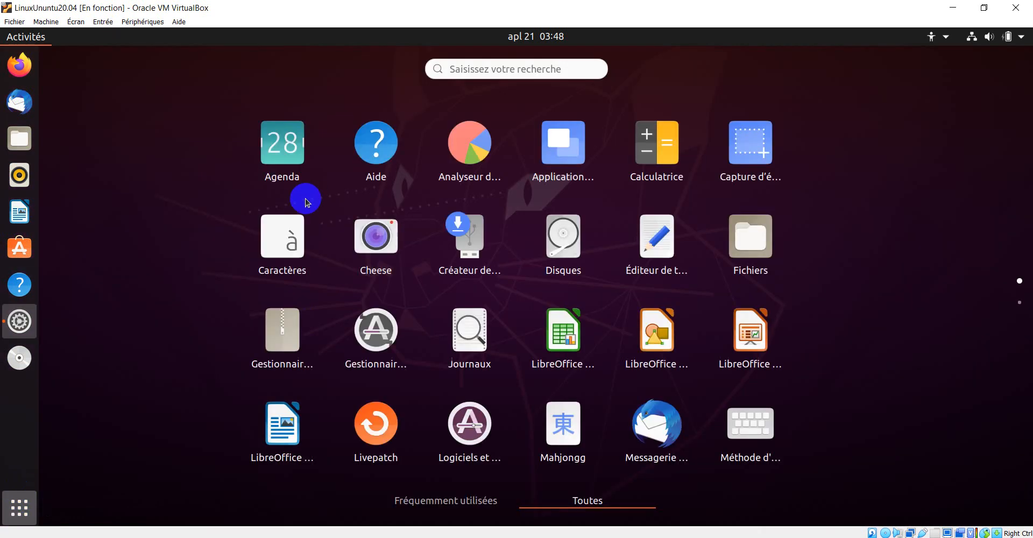
{"action": "left_click", "coordinate": [461, 69]}
{"action": "type", "text": "e"}
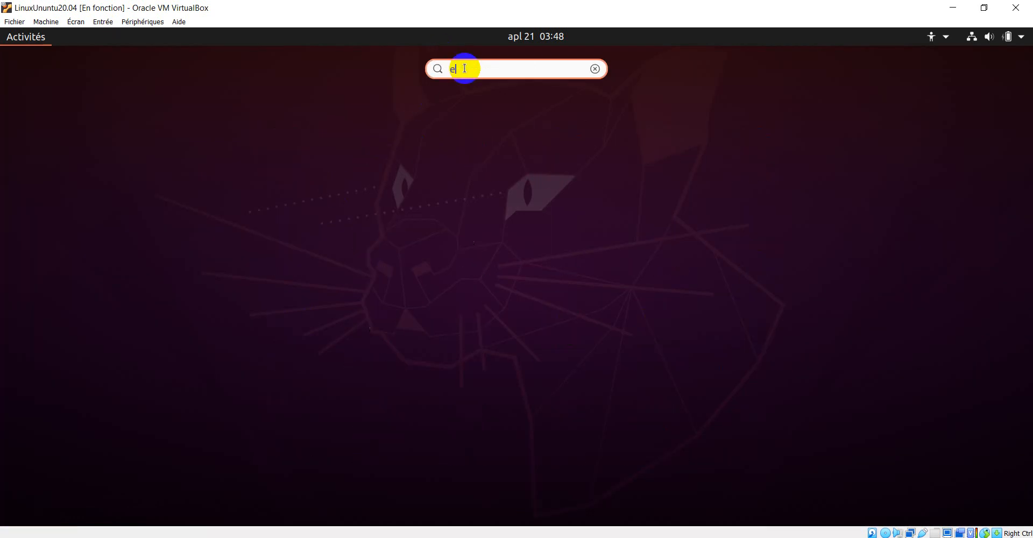
{"action": "type", "text": "dite"}
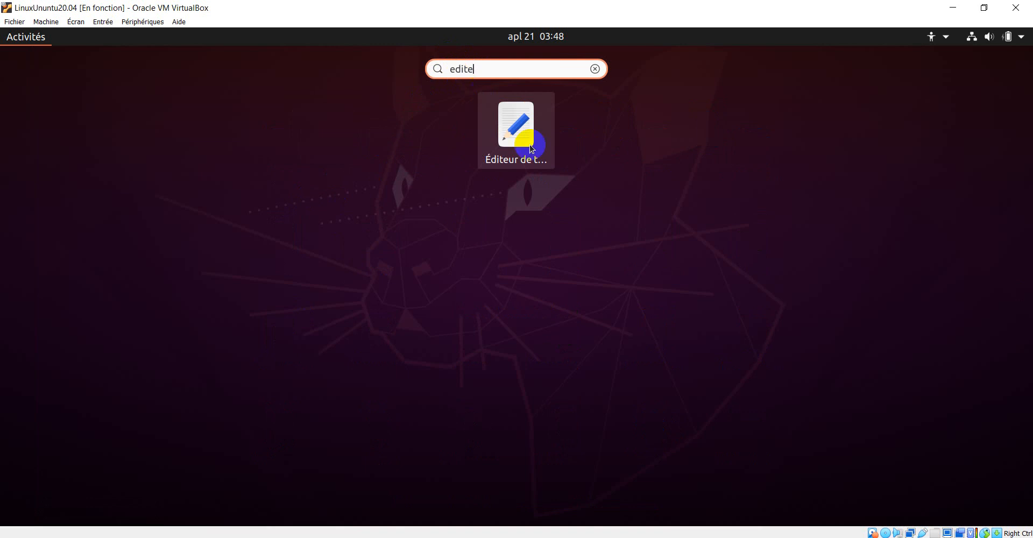
{"action": "left_click", "coordinate": [520, 134]}
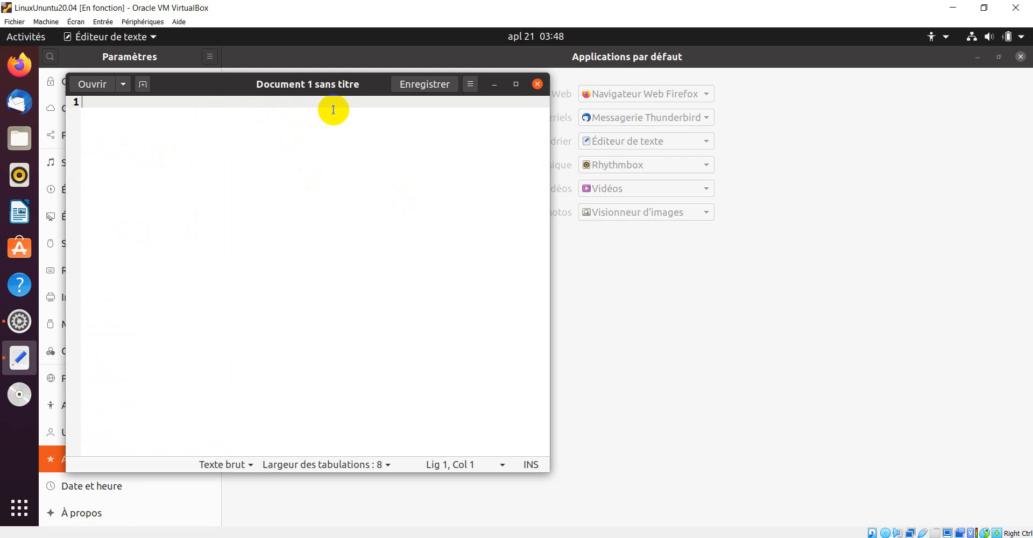
Write "kjdsjsdfsdjfkljfkldsj" and "jhsdjfsfhkjshdkhskskdj" on two lines of the untitled document, and close it without saving.
{"action": "type", "text": "kjds"}
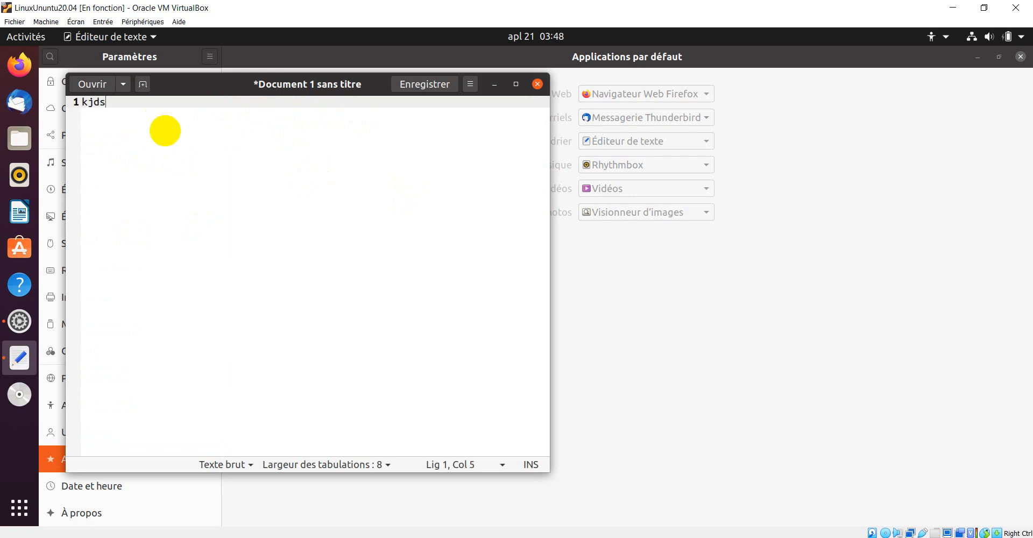
{"action": "type", "text": "jsdfsdjfkljfkldsj"}
{"action": "key", "text": "Return"}
{"action": "type", "text": "jhsdjfs"}
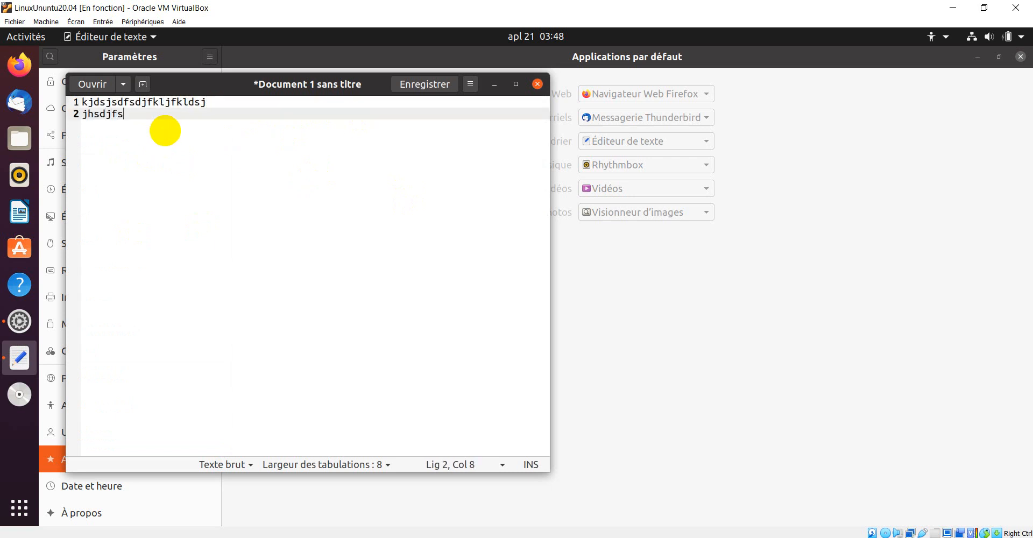
{"action": "type", "text": "fhkjshdkhskskdj"}
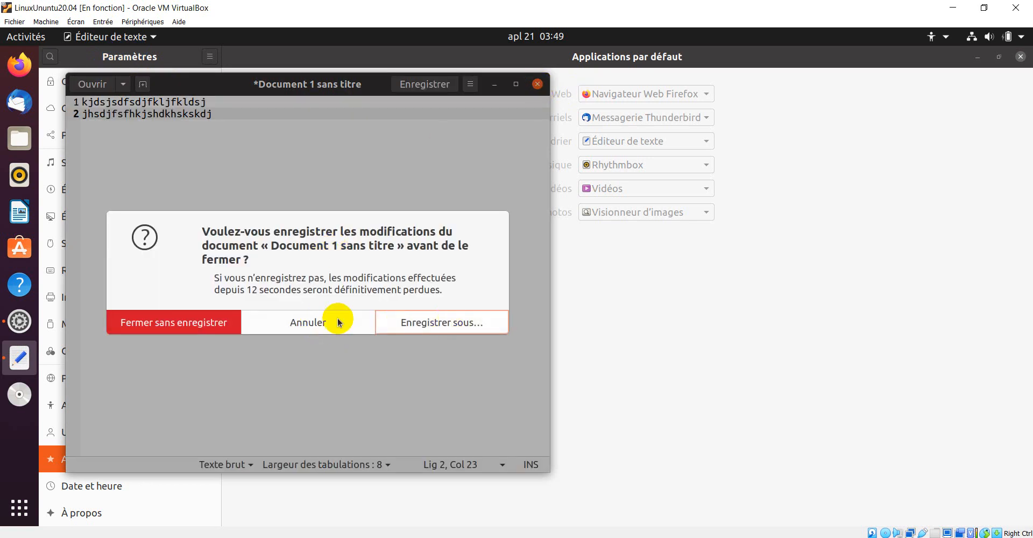
{"action": "left_click", "coordinate": [301, 323]}
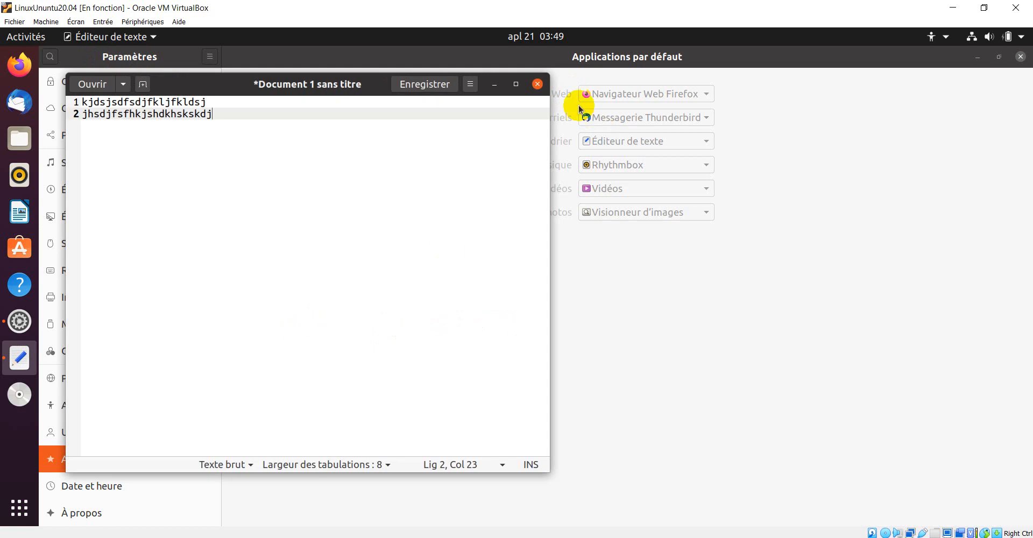
{"action": "left_click", "coordinate": [536, 84]}
{"action": "left_click", "coordinate": [167, 330]}
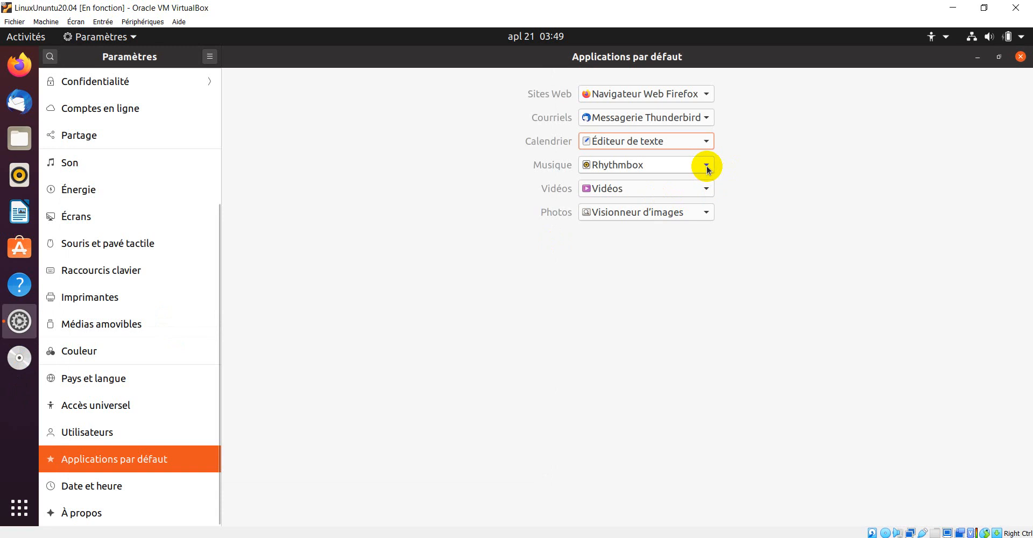
View the default application choices for Musique and Vidéos, keeping Rhythmbox for Musique.
{"action": "left_click", "coordinate": [707, 166]}
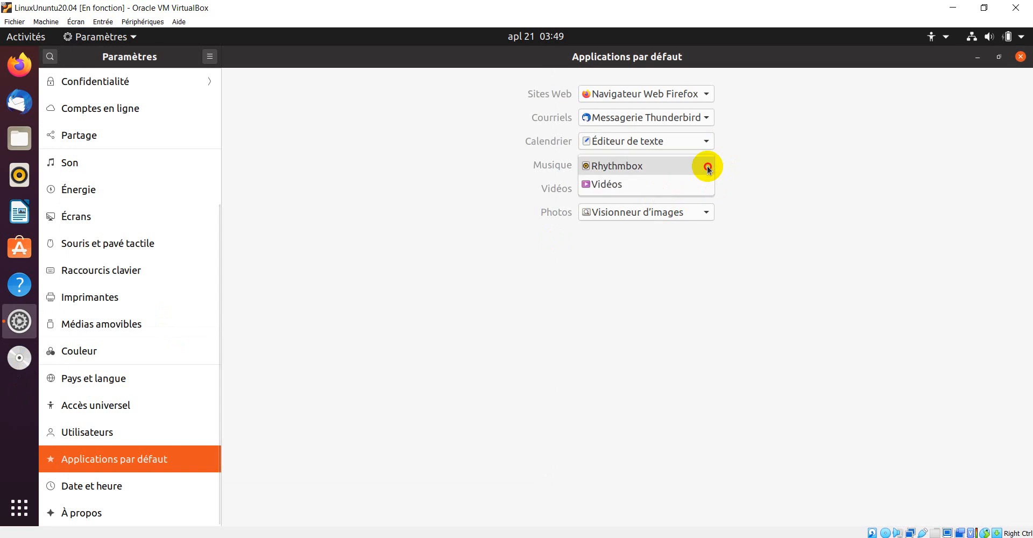
{"action": "left_click", "coordinate": [707, 166]}
{"action": "left_click", "coordinate": [706, 187]}
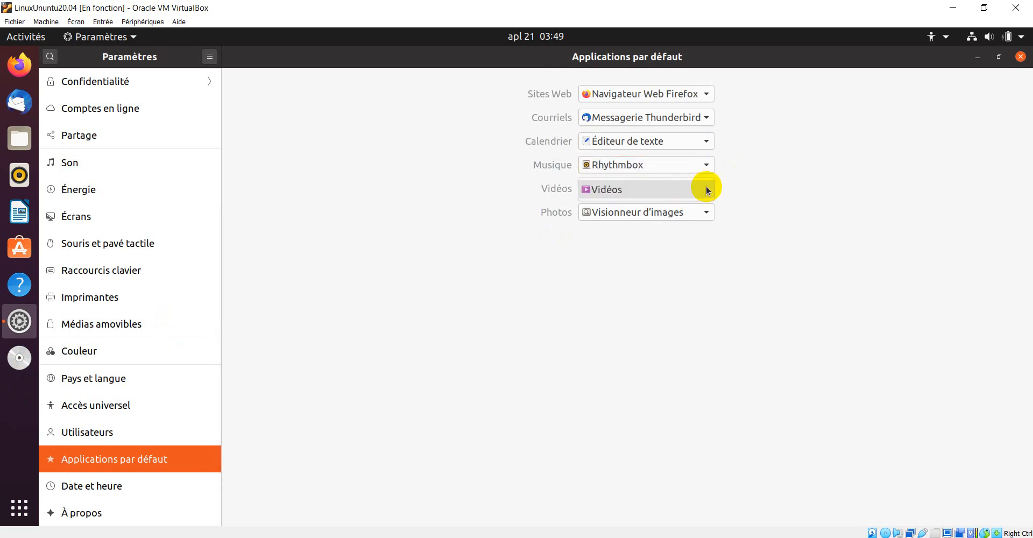
{"action": "left_click", "coordinate": [706, 186]}
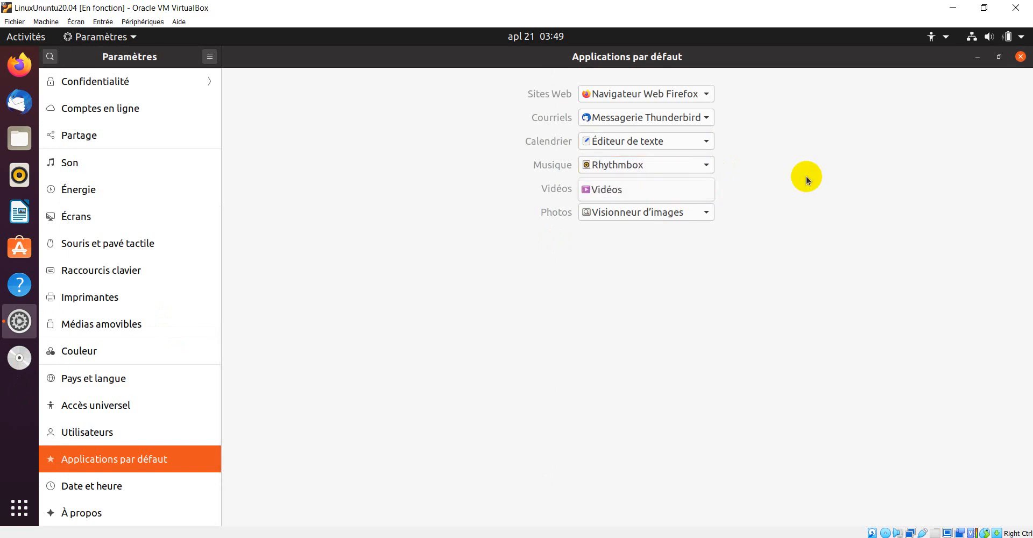
View the default application choices for Photos, keeping Visionneur d'images.
{"action": "left_click", "coordinate": [703, 213]}
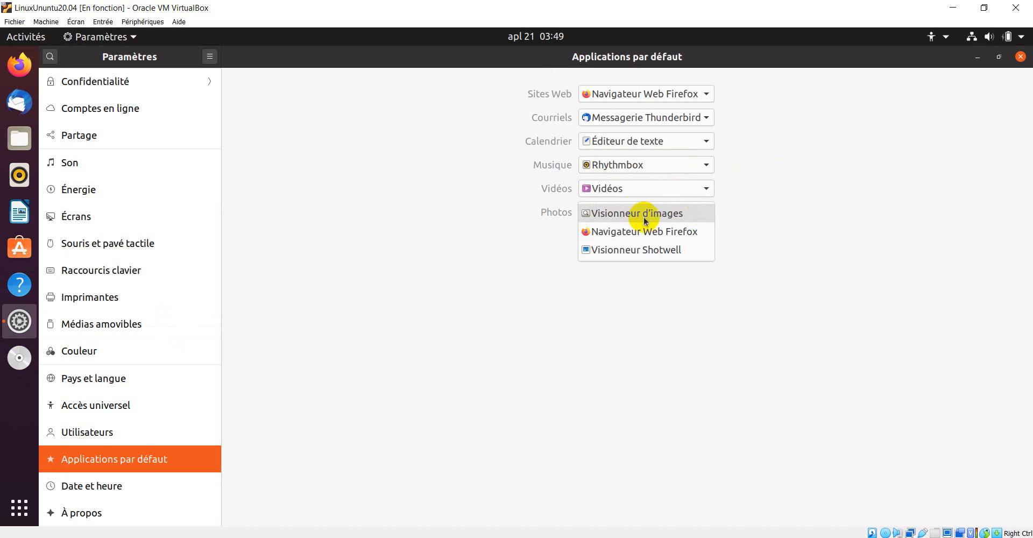
{"action": "left_click", "coordinate": [661, 213]}
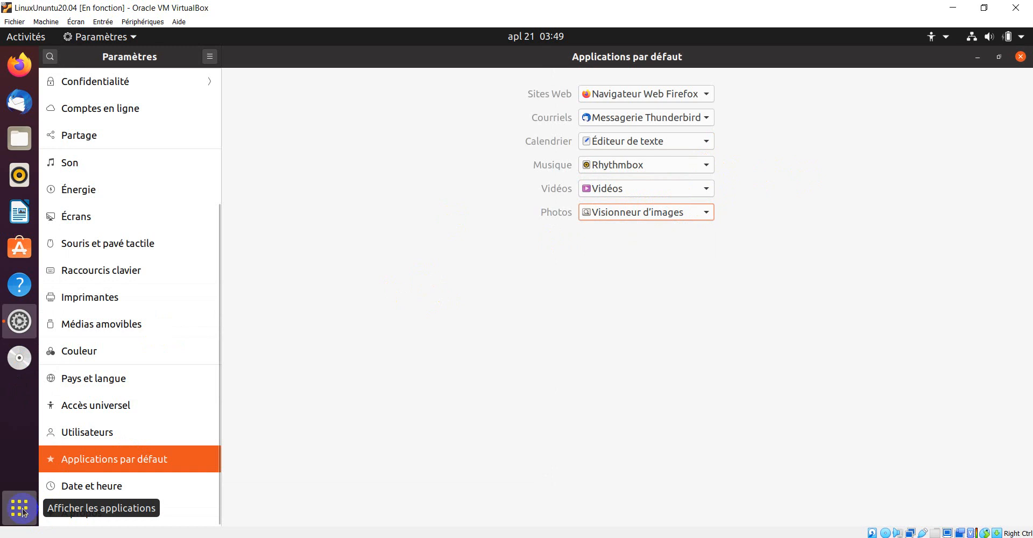
Search the installed applications for "visu" and open Visionneur de documents.
{"action": "key", "text": "super+a"}
{"action": "left_click", "coordinate": [468, 68]}
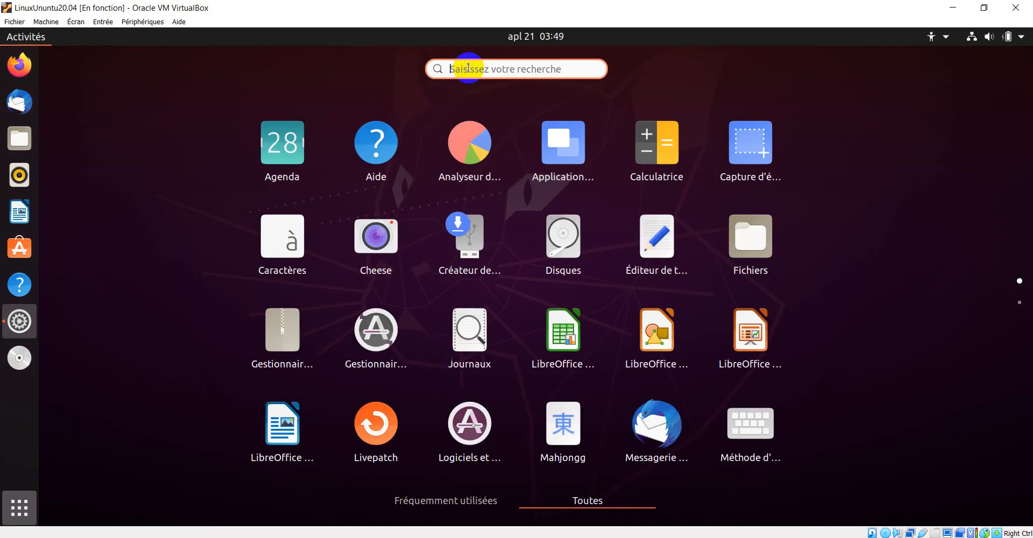
{"action": "type", "text": "visu"}
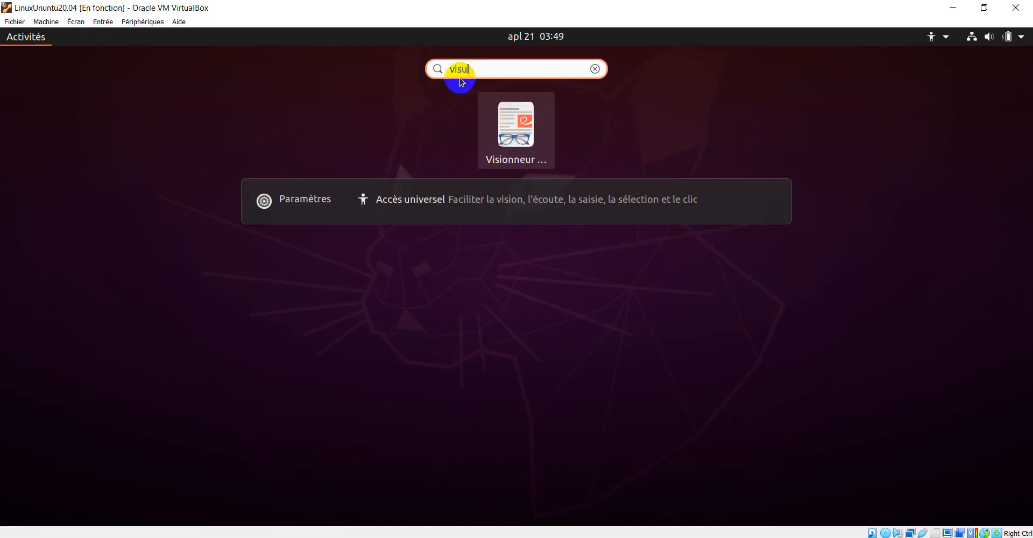
{"action": "left_click", "coordinate": [518, 128]}
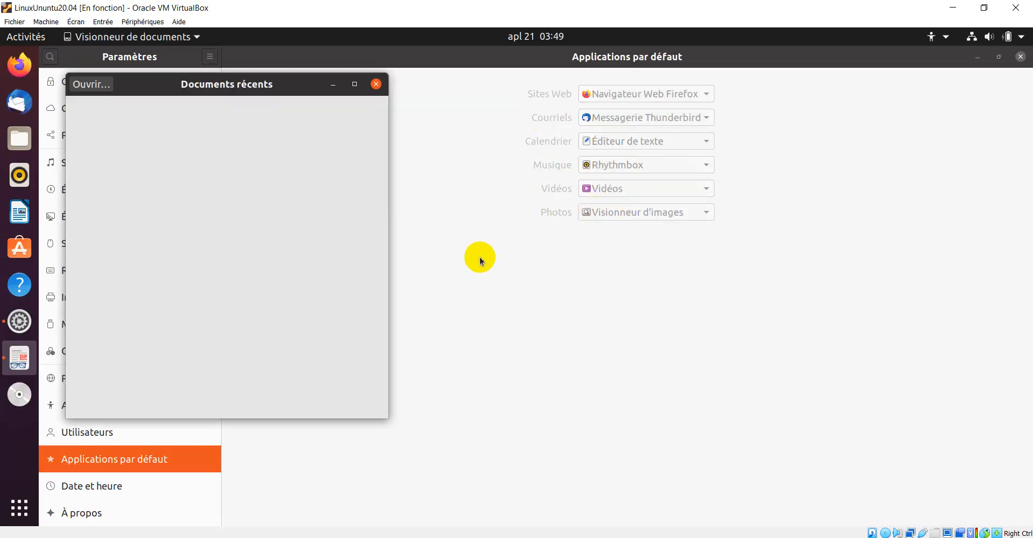
View the Documents folder in the document viewer's file chooser, cancel it and close the viewer.
{"action": "left_click", "coordinate": [82, 83]}
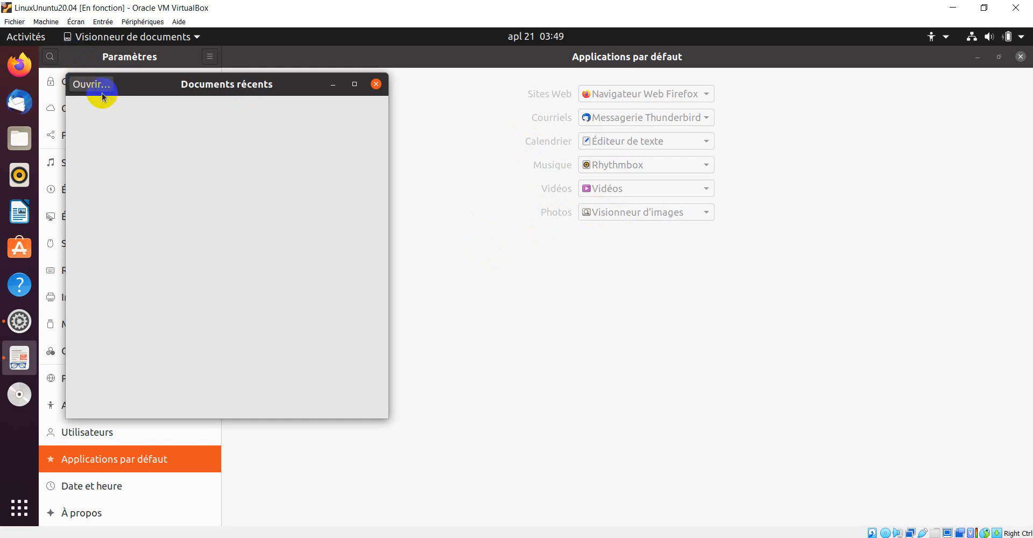
{"action": "left_click", "coordinate": [97, 91]}
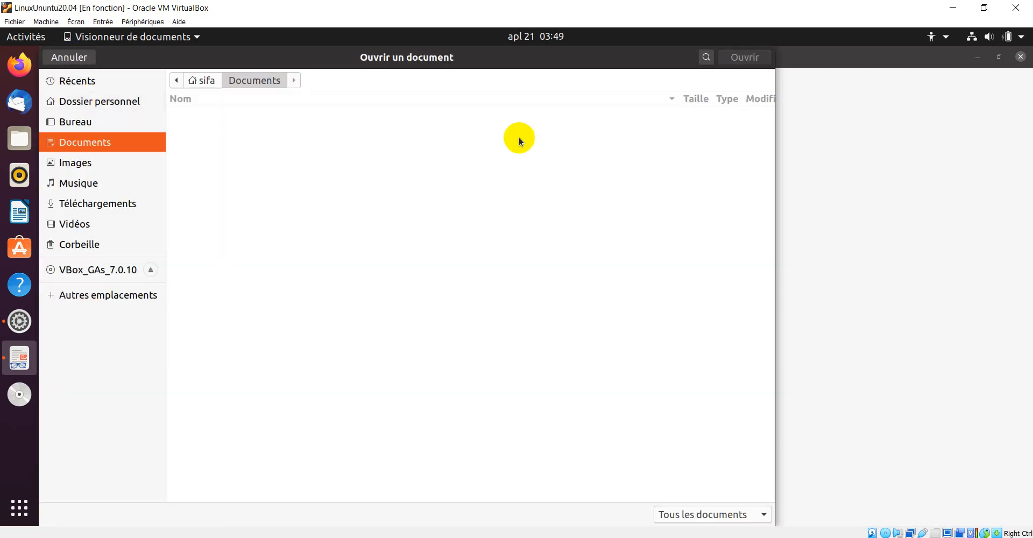
{"action": "left_click", "coordinate": [69, 57]}
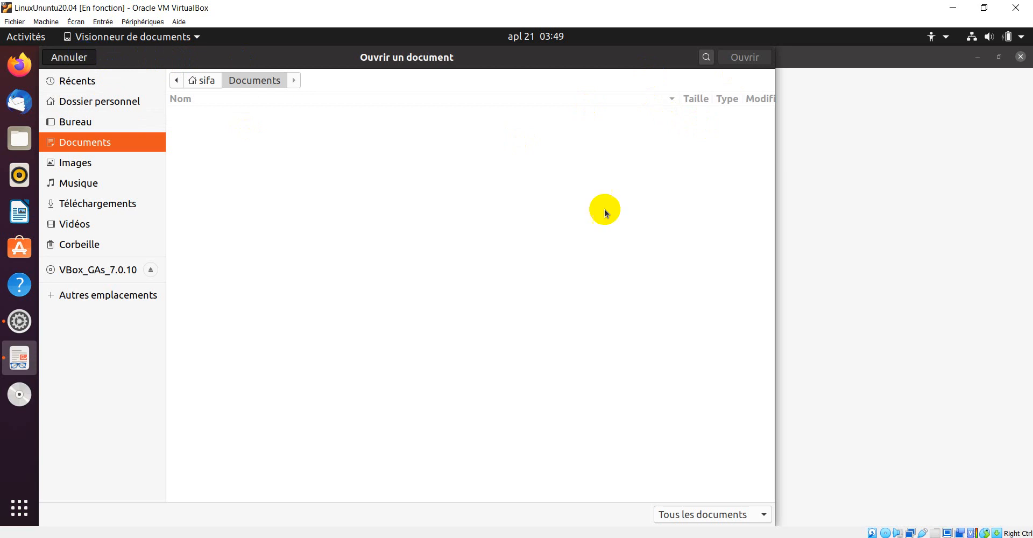
{"action": "left_click", "coordinate": [383, 85]}
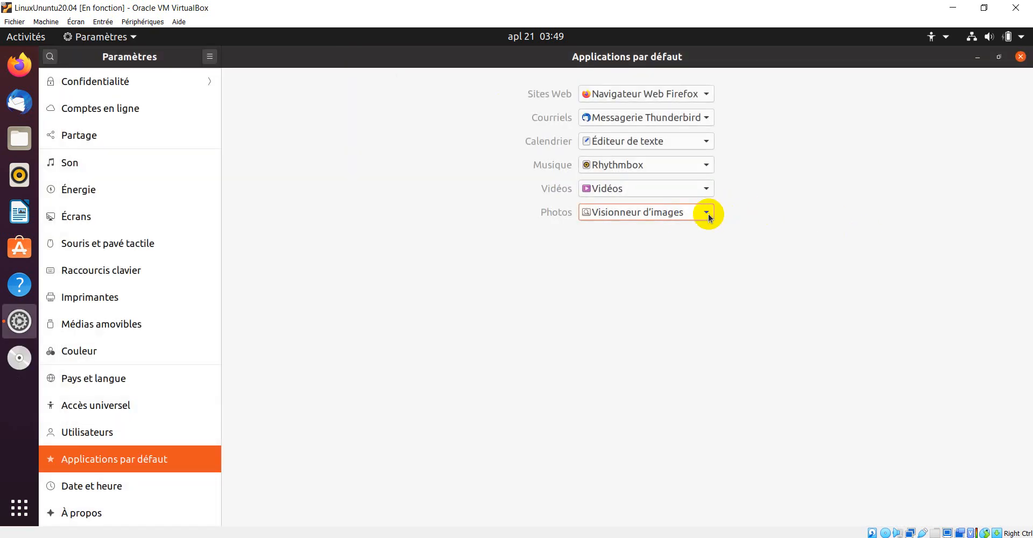
Review the alternative applications offered for Photos again without choosing another one.
{"action": "left_click", "coordinate": [707, 212]}
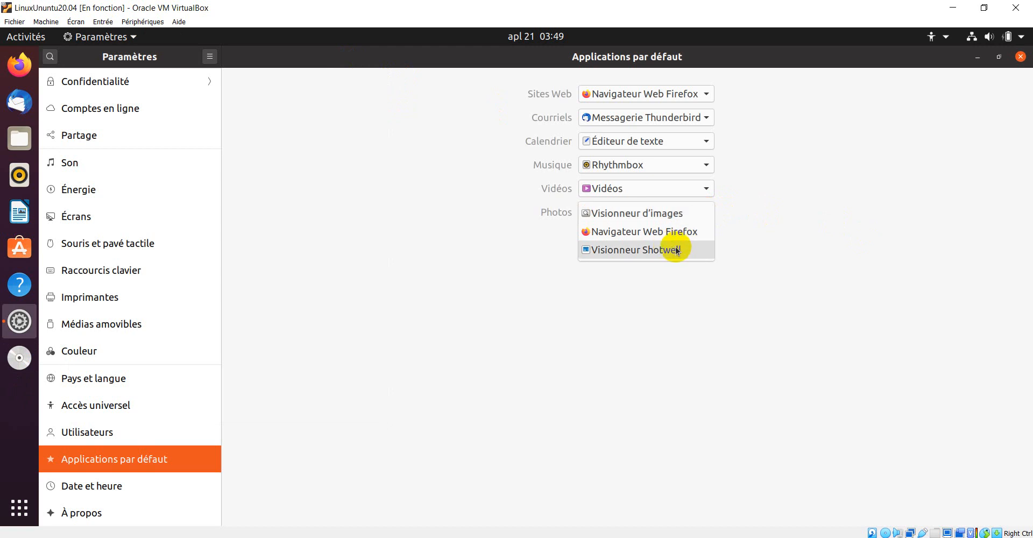
{"action": "left_click", "coordinate": [822, 226]}
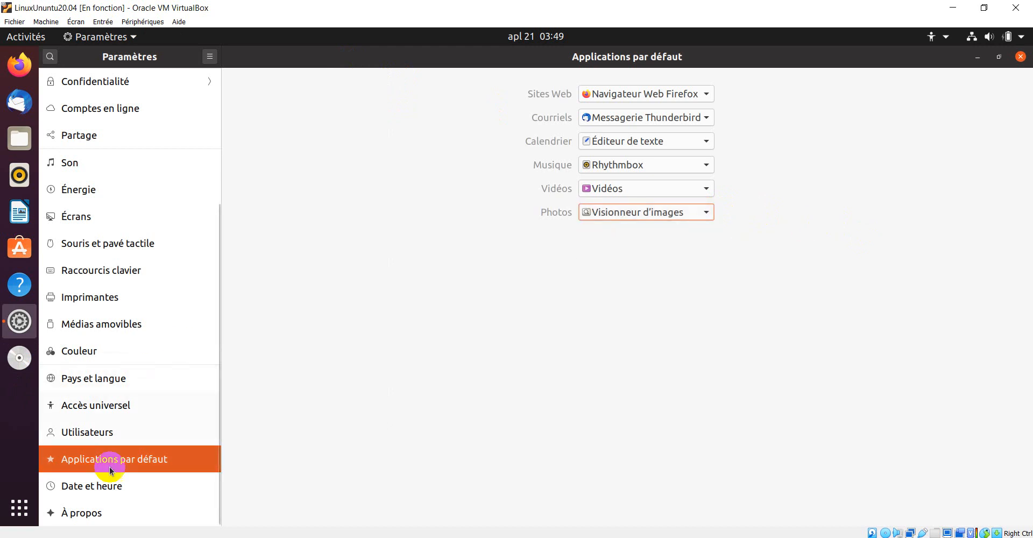
Open the Date et heure page and view the Format de l'heure choices and the Fuseau horaire map.
{"action": "left_click", "coordinate": [97, 493]}
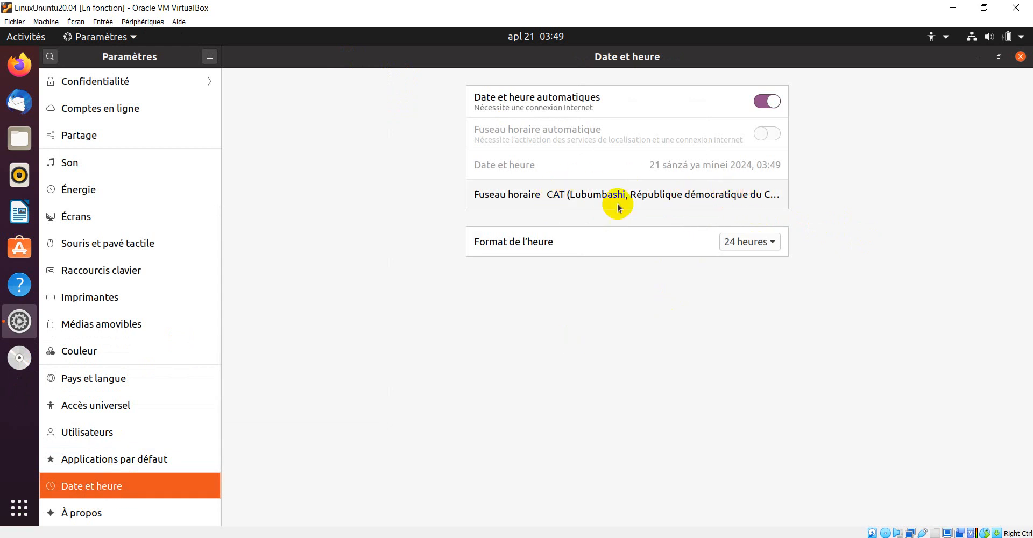
{"action": "left_click", "coordinate": [772, 242]}
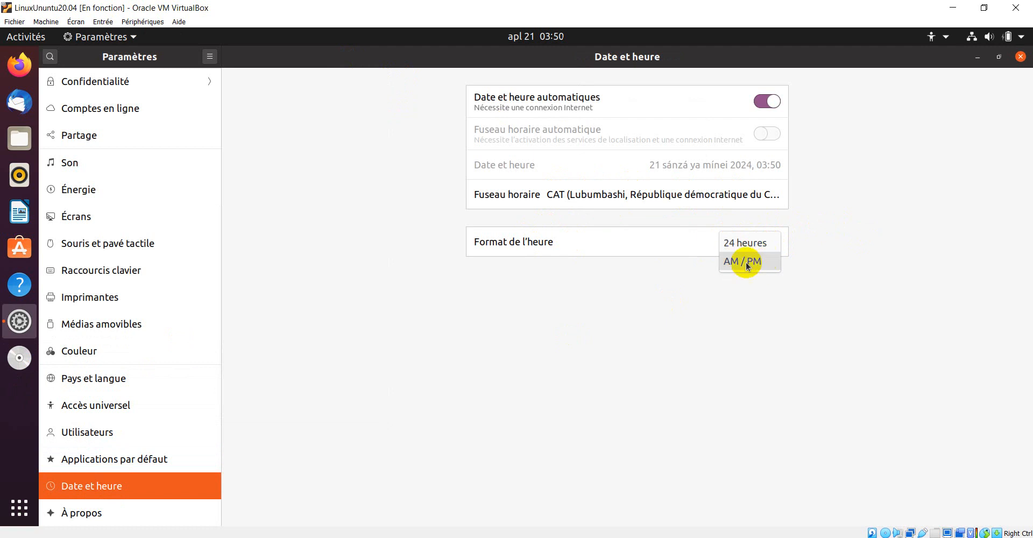
{"action": "left_click", "coordinate": [840, 242]}
{"action": "left_click", "coordinate": [686, 201]}
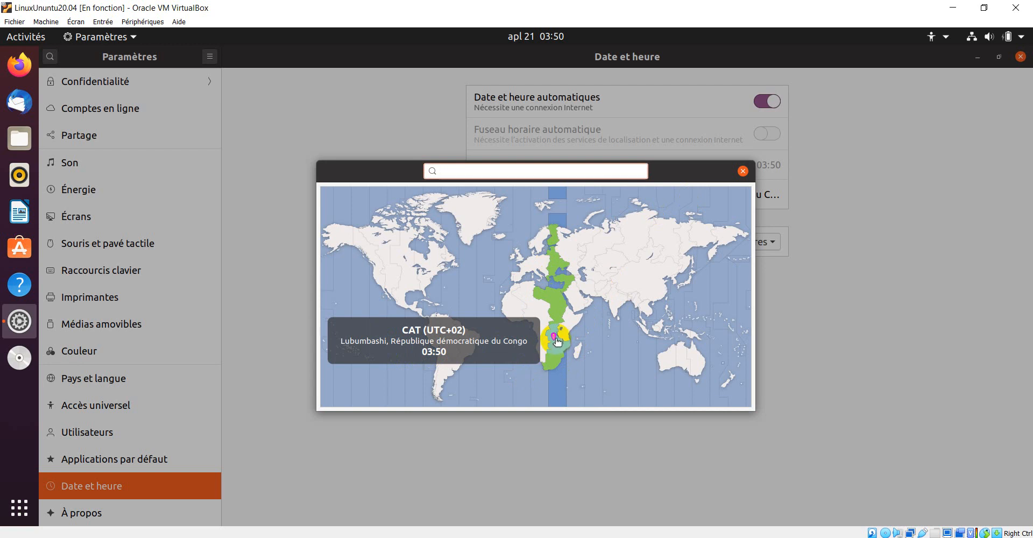
{"action": "left_click", "coordinate": [743, 171]}
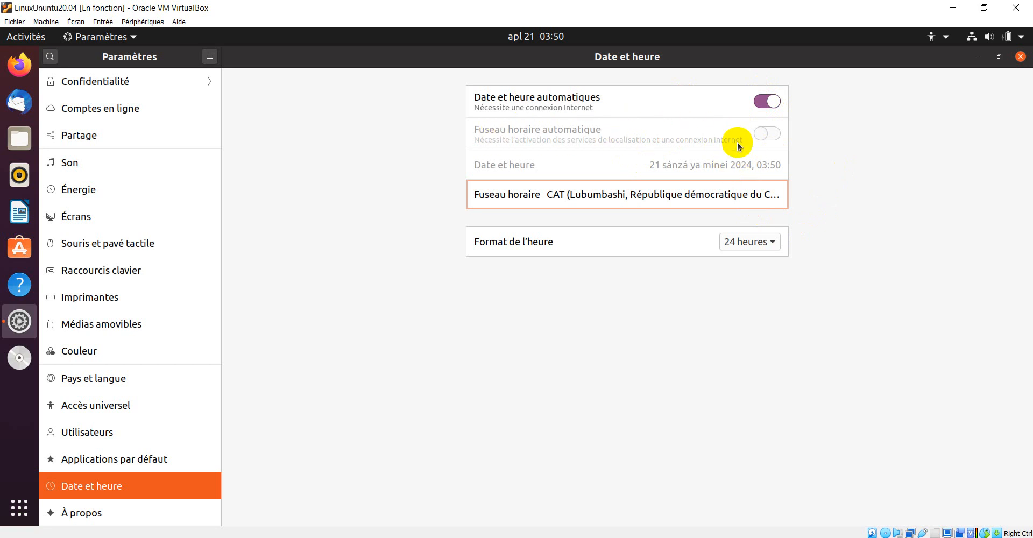
Open the À propos page, check the LinuxUnuntu20.04 machine's Système configuration in the VirtualBox manager, and return to the virtual machine.
{"action": "left_click", "coordinate": [81, 514]}
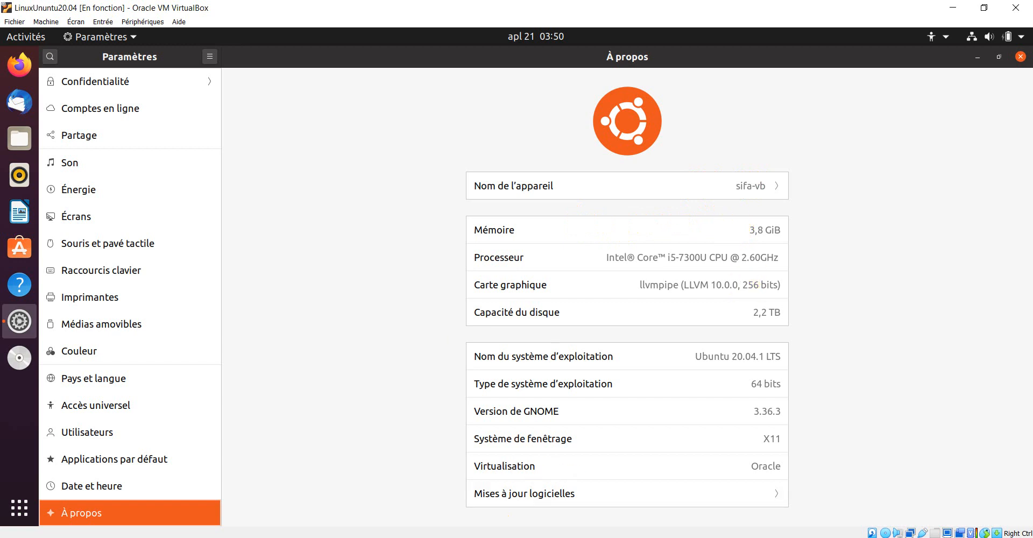
{"action": "left_click", "coordinate": [467, 537]}
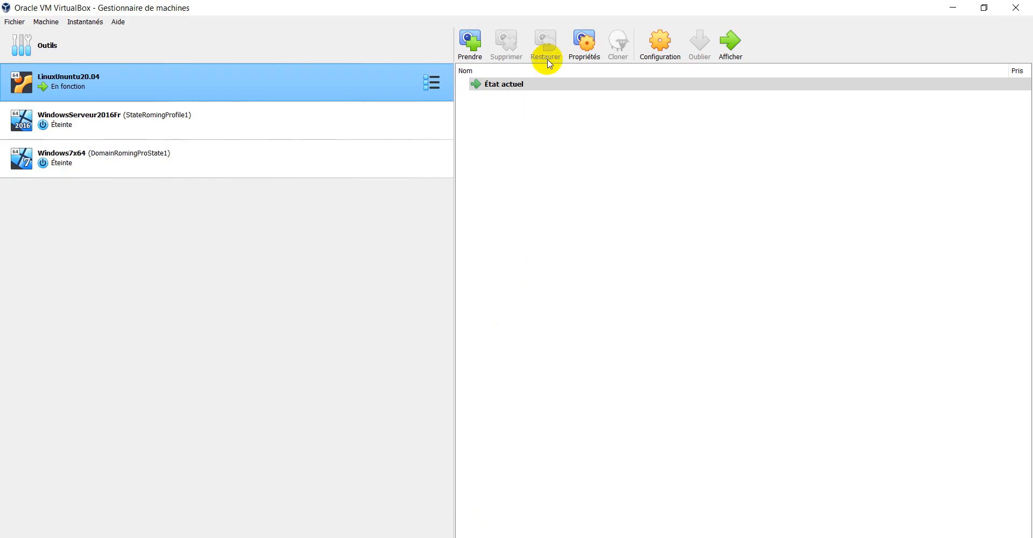
{"action": "left_click", "coordinate": [659, 42]}
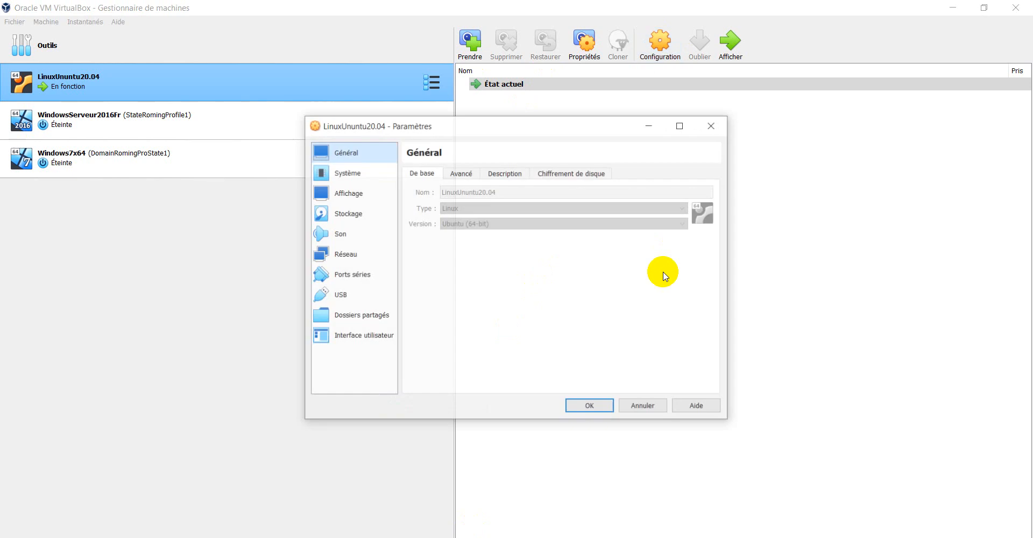
{"action": "left_click", "coordinate": [348, 172]}
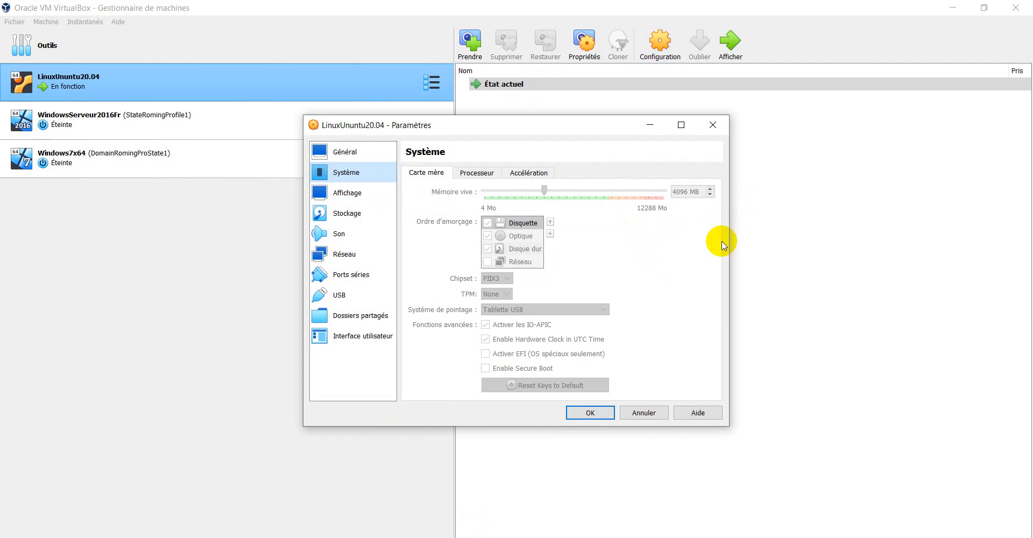
{"action": "left_click", "coordinate": [712, 124]}
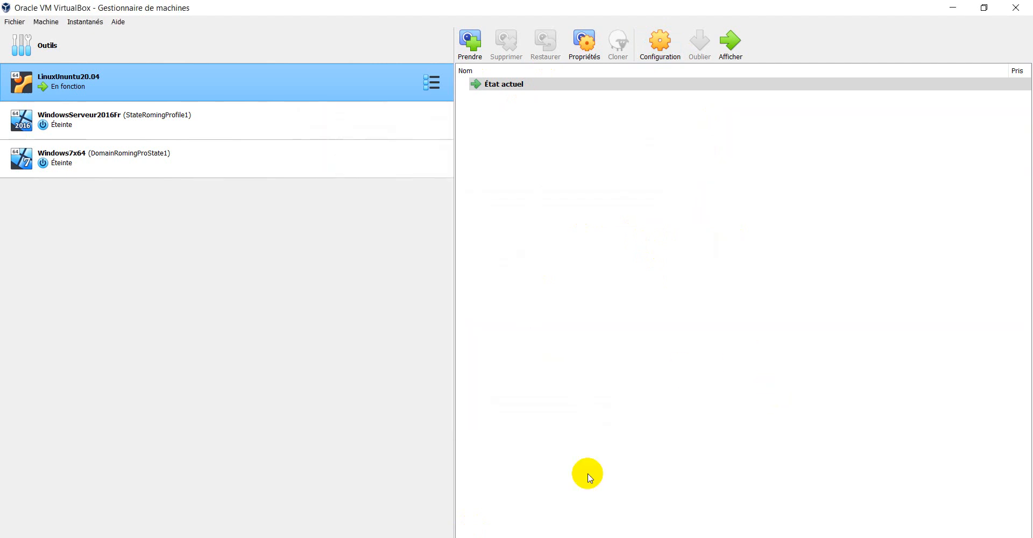
{"action": "key", "text": "alt+Tab"}
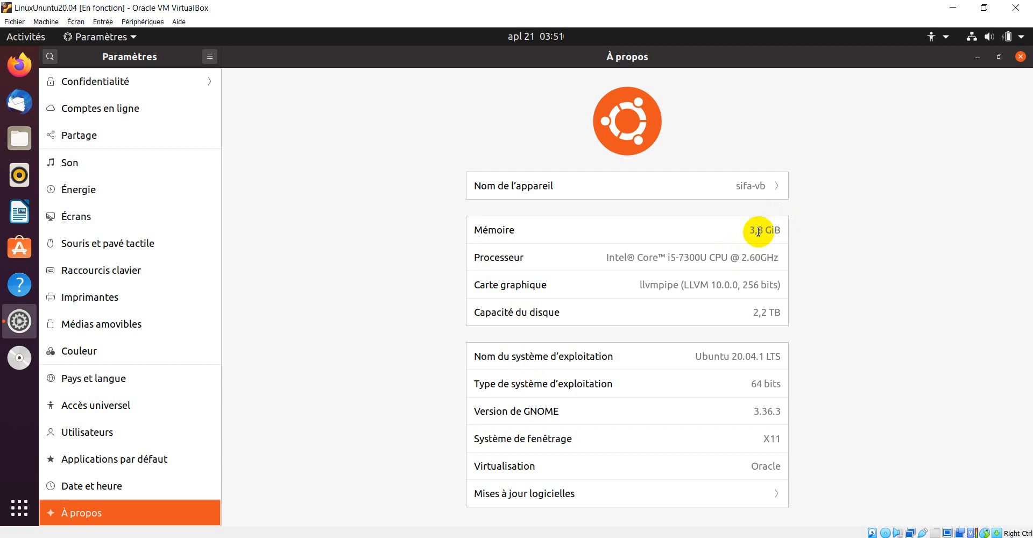
Examine the hardware details on the À propos page: memory, processor, graphics card and disk capacity.
{"action": "left_click_drag", "start_coordinate": [758, 231], "coordinate": [762, 231]}
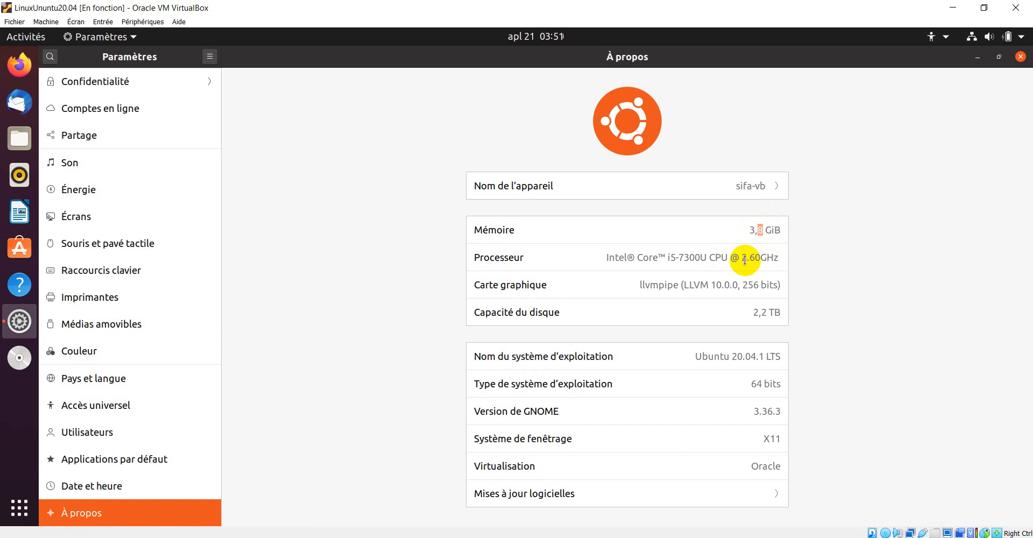
{"action": "left_click_drag", "start_coordinate": [605, 257], "coordinate": [791, 271]}
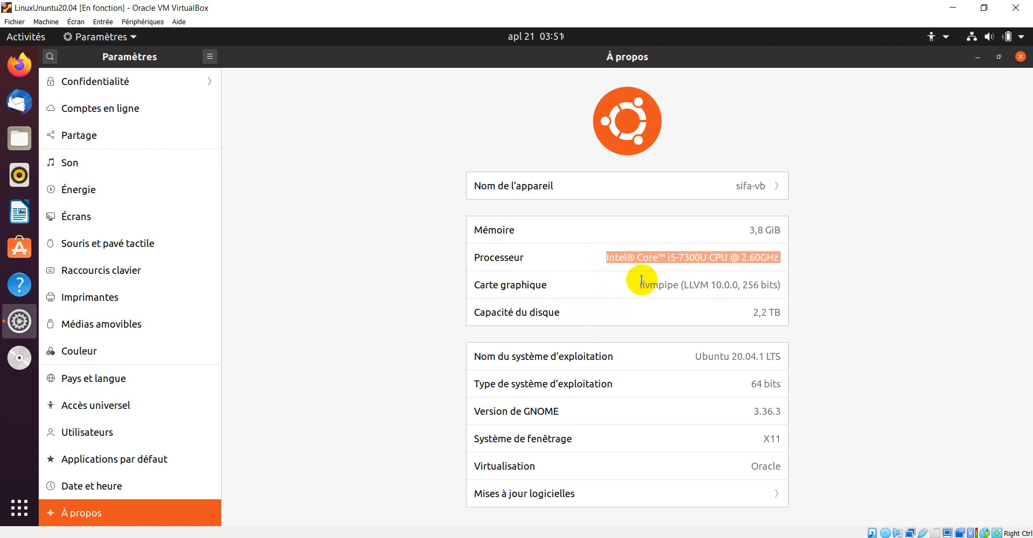
{"action": "left_click", "coordinate": [764, 287]}
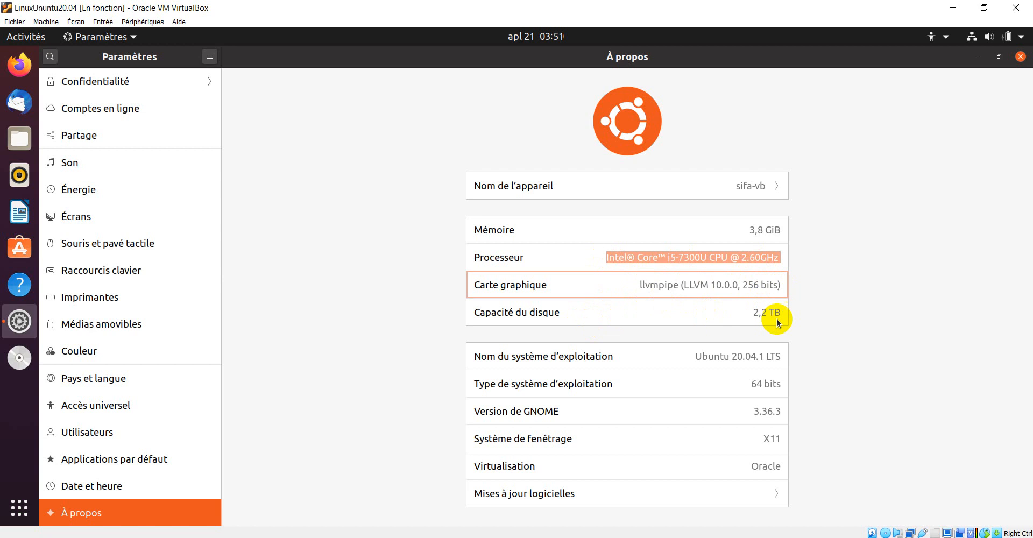
{"action": "left_click_drag", "start_coordinate": [755, 316], "coordinate": [811, 323]}
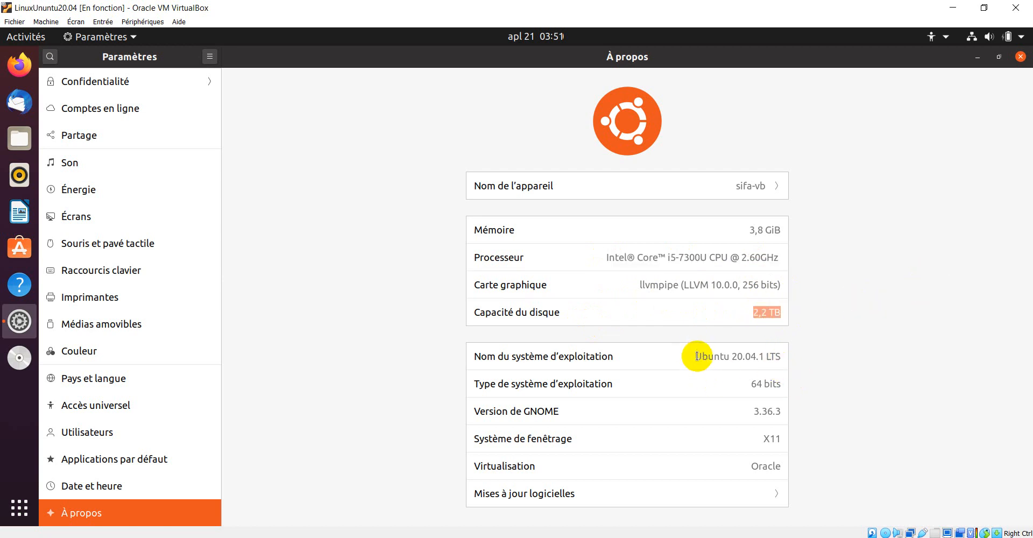
Examine the operating system's name and type, the GNOME version, the windowing system and the virtualisation entry.
{"action": "left_click_drag", "start_coordinate": [695, 356], "coordinate": [790, 356]}
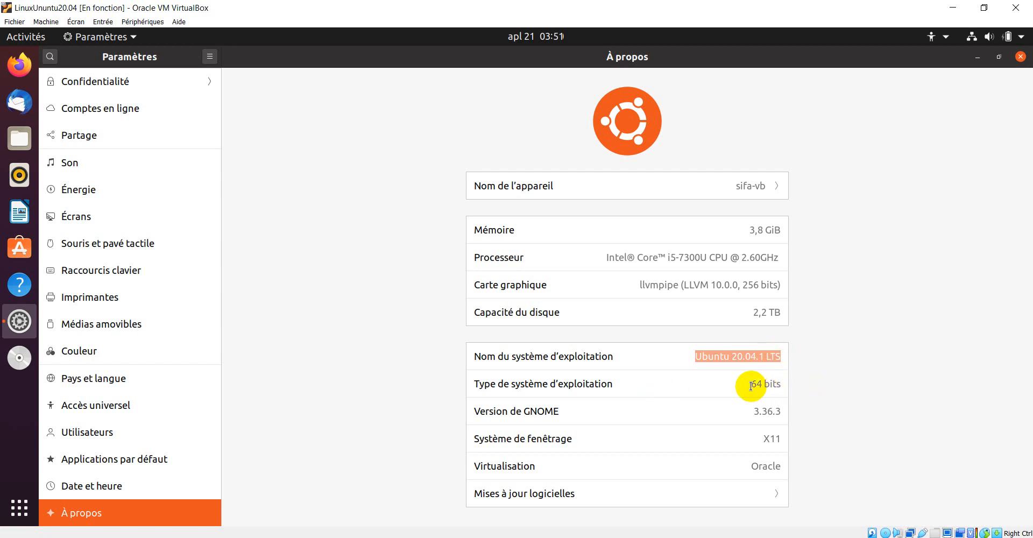
{"action": "left_click_drag", "start_coordinate": [750, 383], "coordinate": [783, 381]}
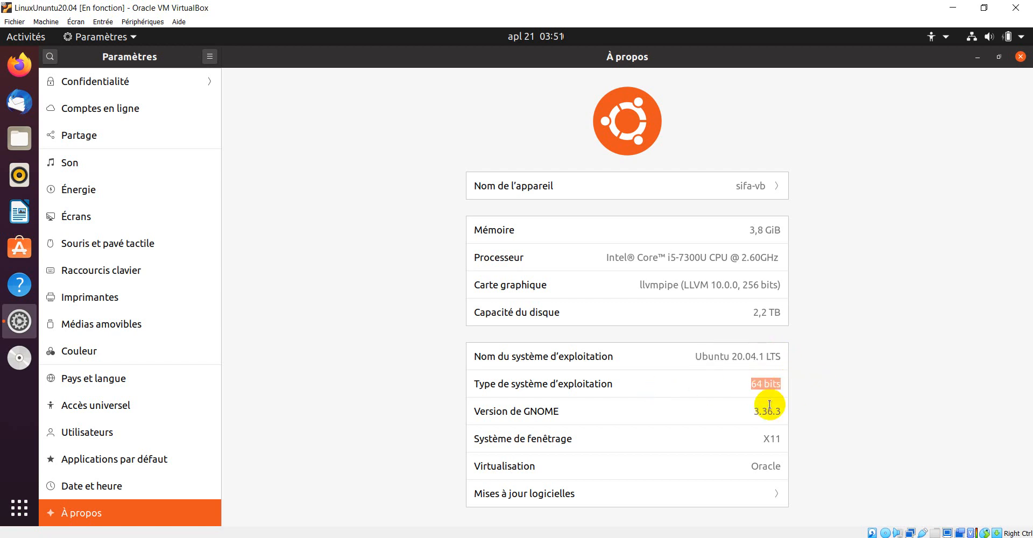
{"action": "left_click_drag", "start_coordinate": [753, 411], "coordinate": [783, 411]}
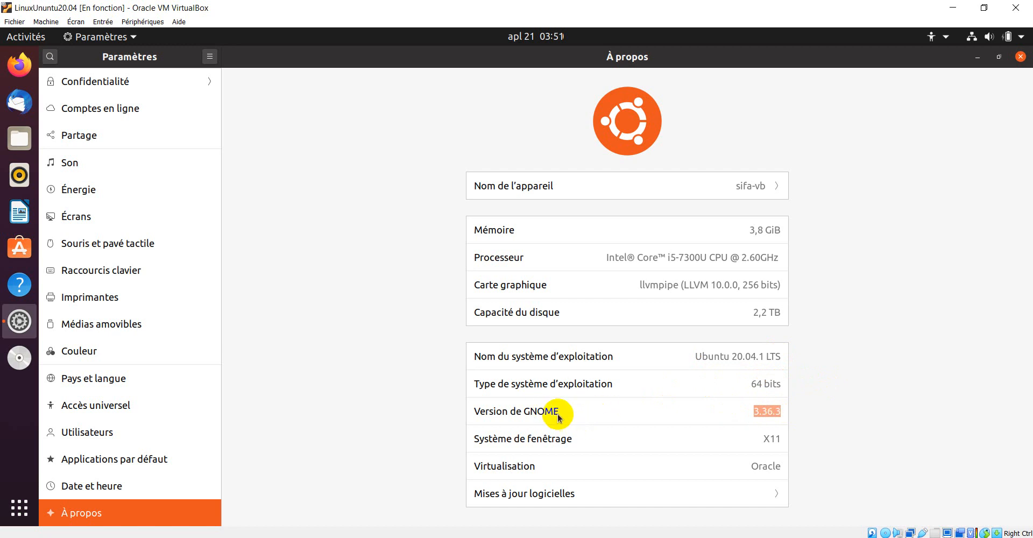
{"action": "left_click", "coordinate": [530, 412]}
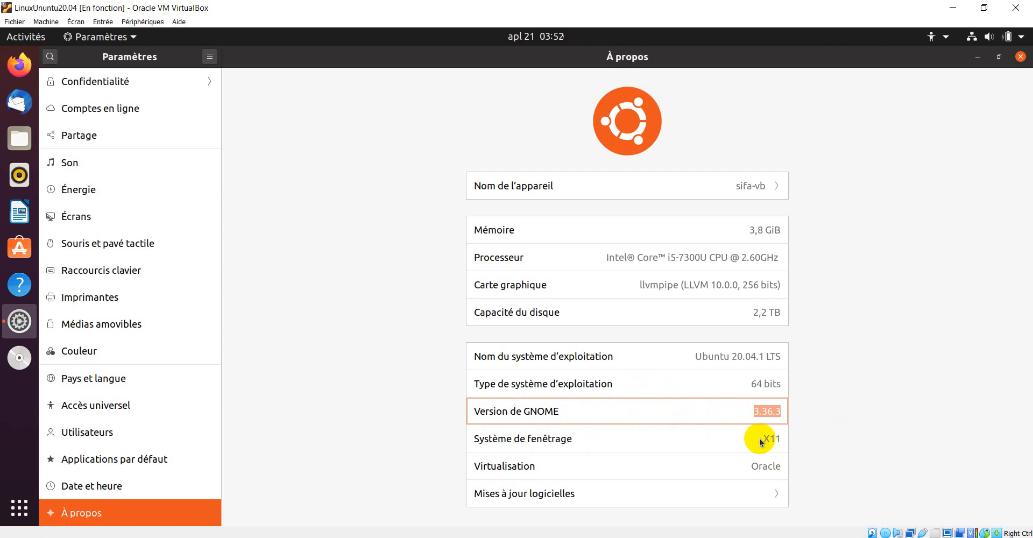
{"action": "left_click", "coordinate": [778, 438]}
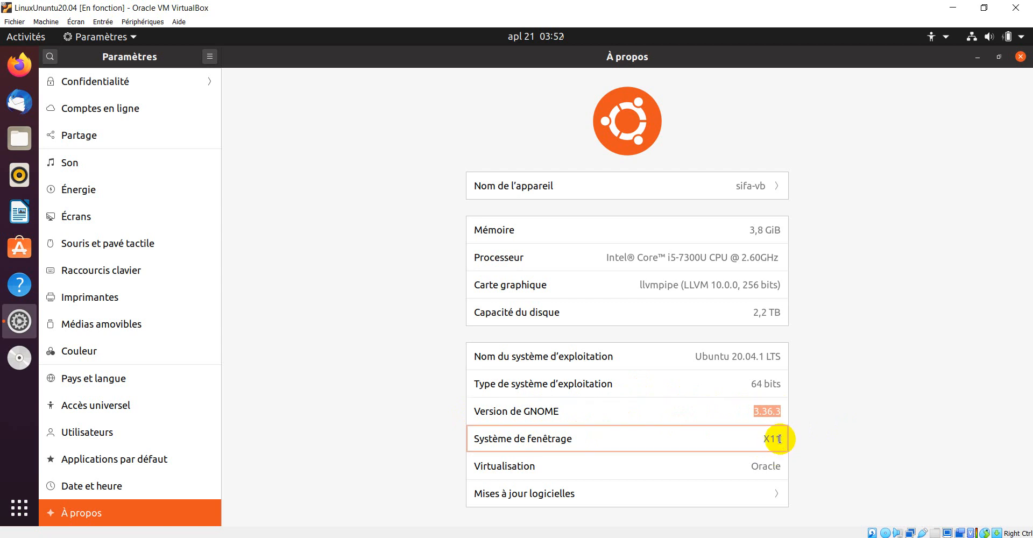
{"action": "left_click_drag", "start_coordinate": [778, 438], "coordinate": [764, 440]}
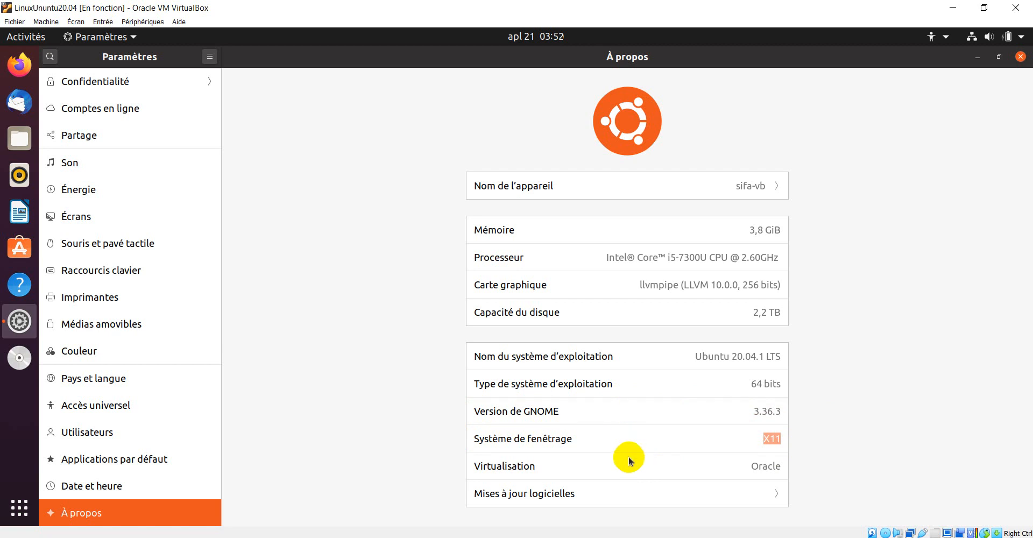
{"action": "left_click", "coordinate": [661, 443]}
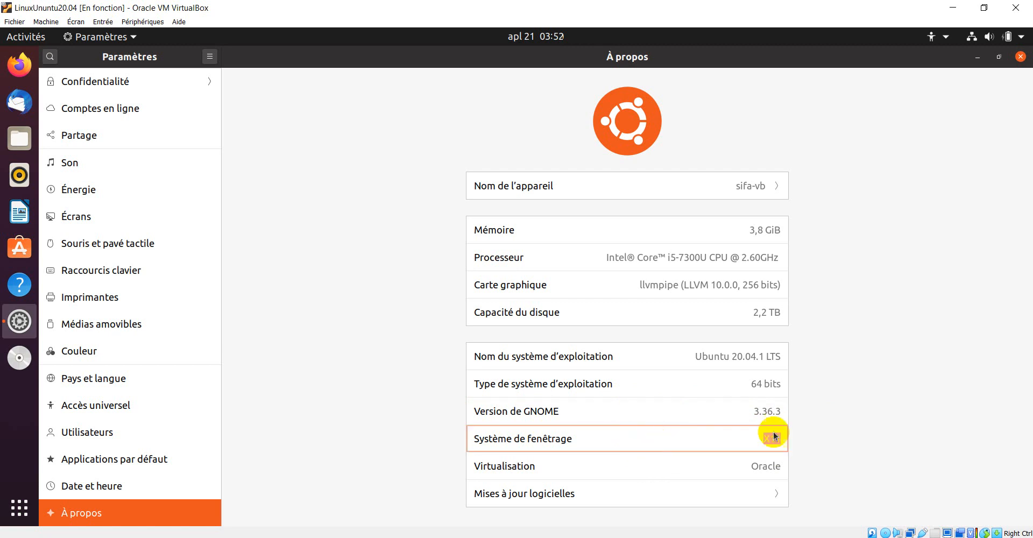
{"action": "left_click_drag", "start_coordinate": [775, 436], "coordinate": [801, 439]}
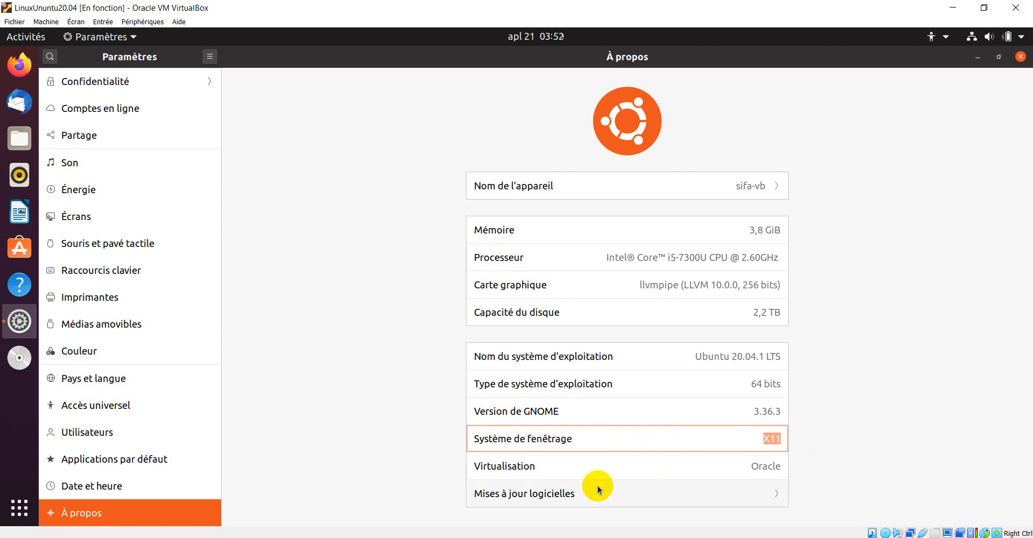
{"action": "left_click", "coordinate": [542, 464]}
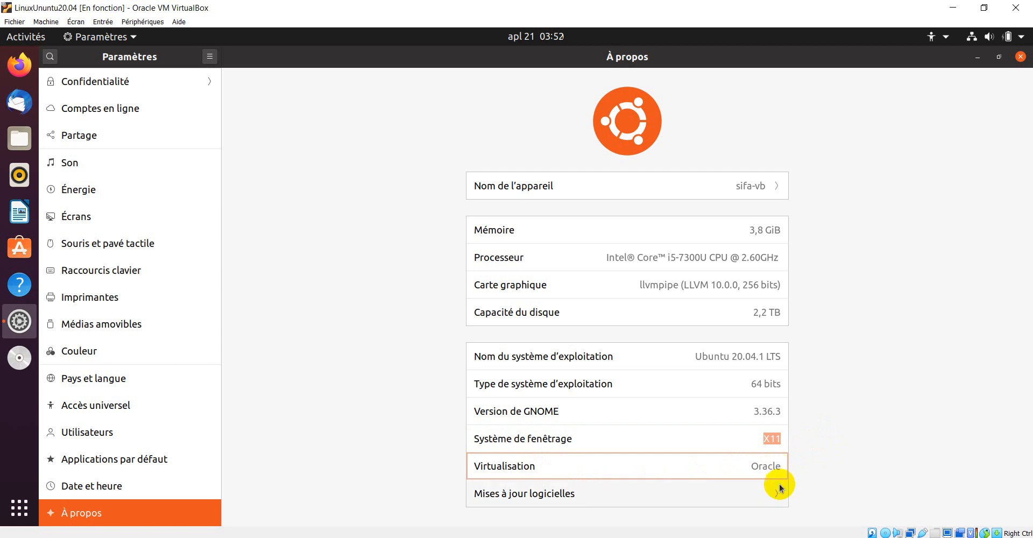
Open Mises à jour logicielles from the À propos page, view the Logiciels Ubuntu options, and close the Logiciels et mises à jour window.
{"action": "left_click", "coordinate": [751, 491]}
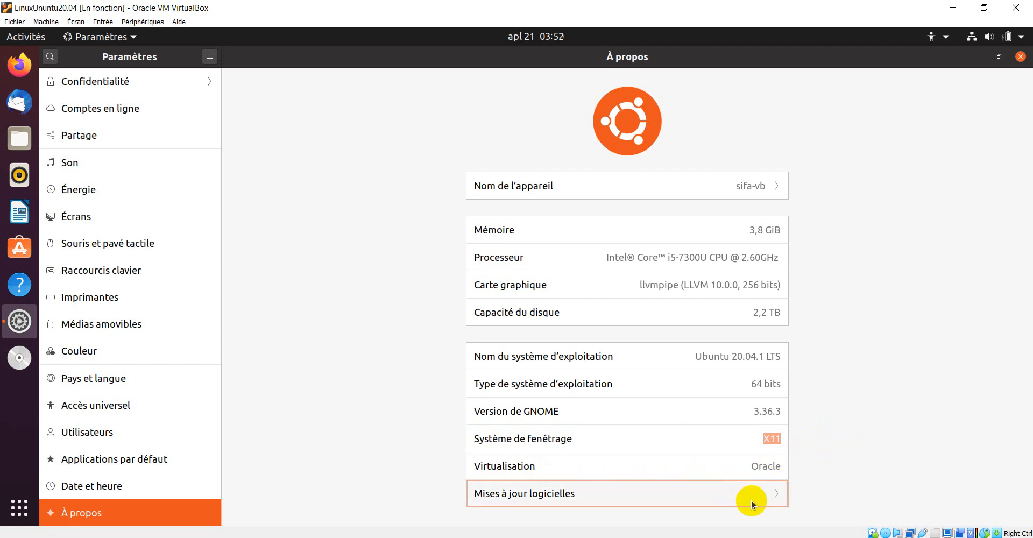
{"action": "left_click", "coordinate": [777, 492]}
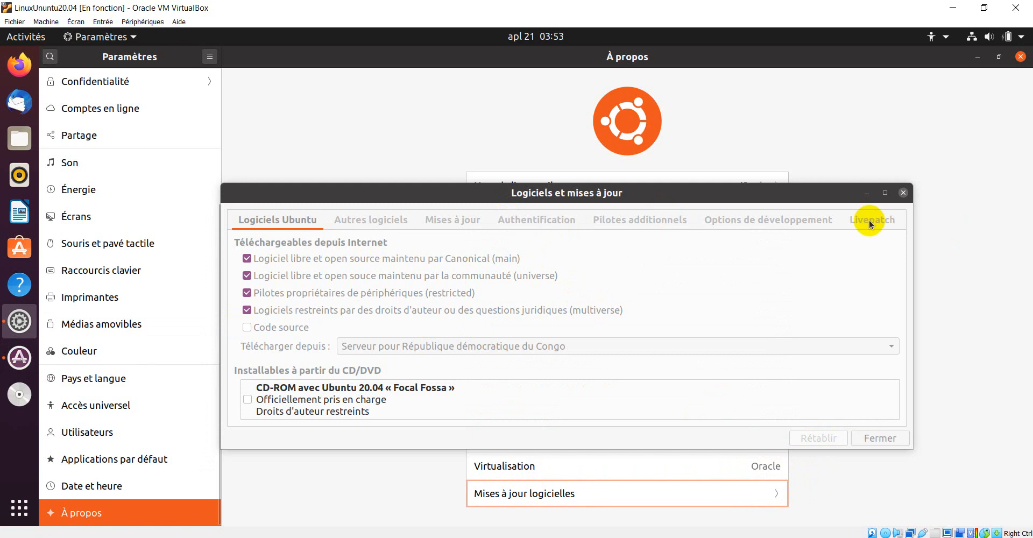
{"action": "left_click", "coordinate": [904, 193]}
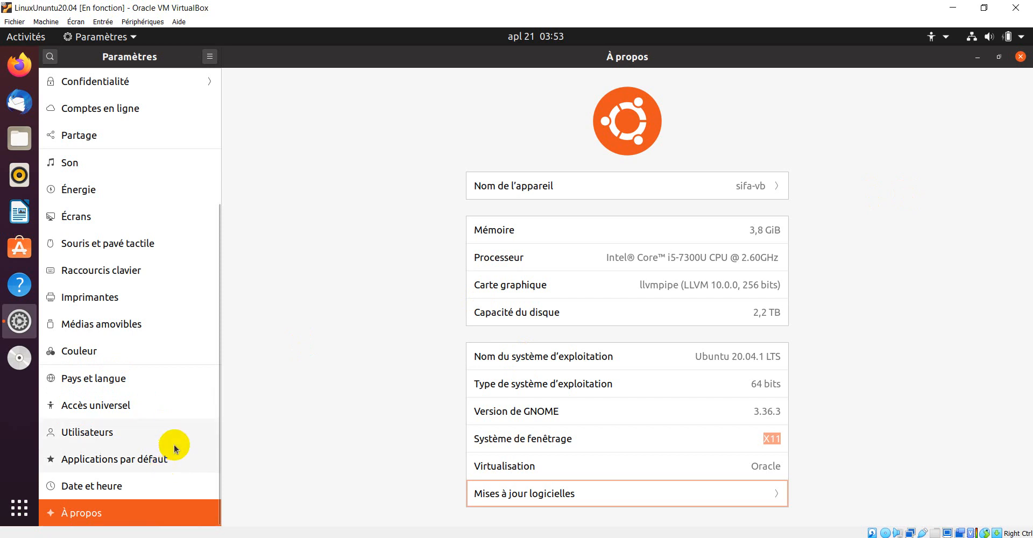
{"action": "scroll", "coordinate": [173, 445], "scroll_direction": "up", "scroll_amount": 4}
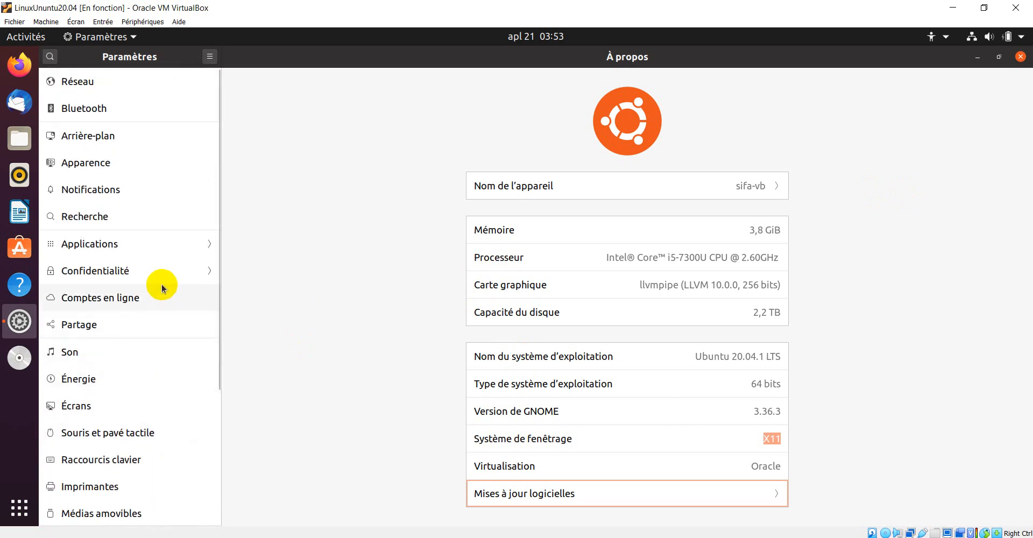
{"action": "scroll", "coordinate": [169, 339], "scroll_direction": "down", "scroll_amount": 4}
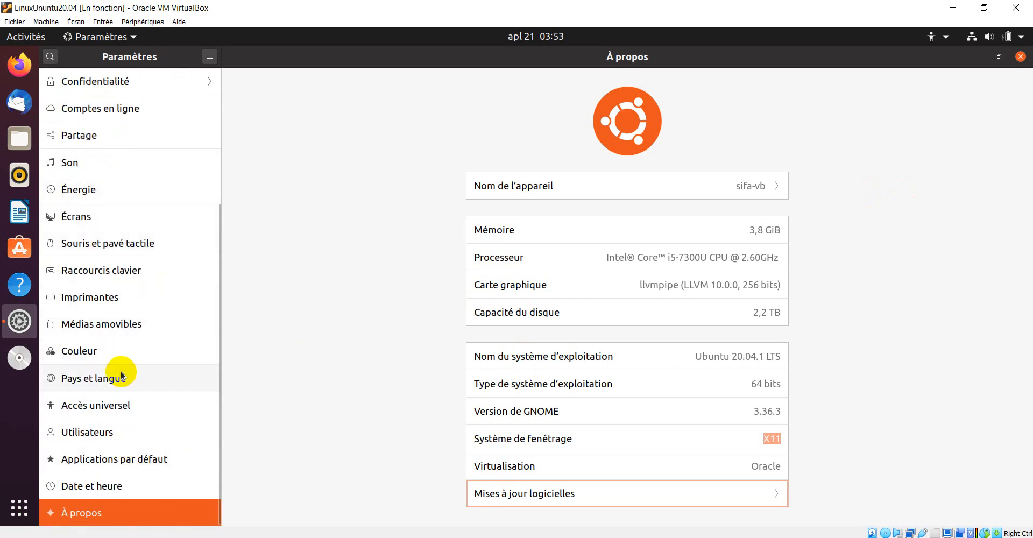
Open the disk usage analyser from the full applications list and view the computer's devices and locations.
{"action": "left_click", "coordinate": [15, 511]}
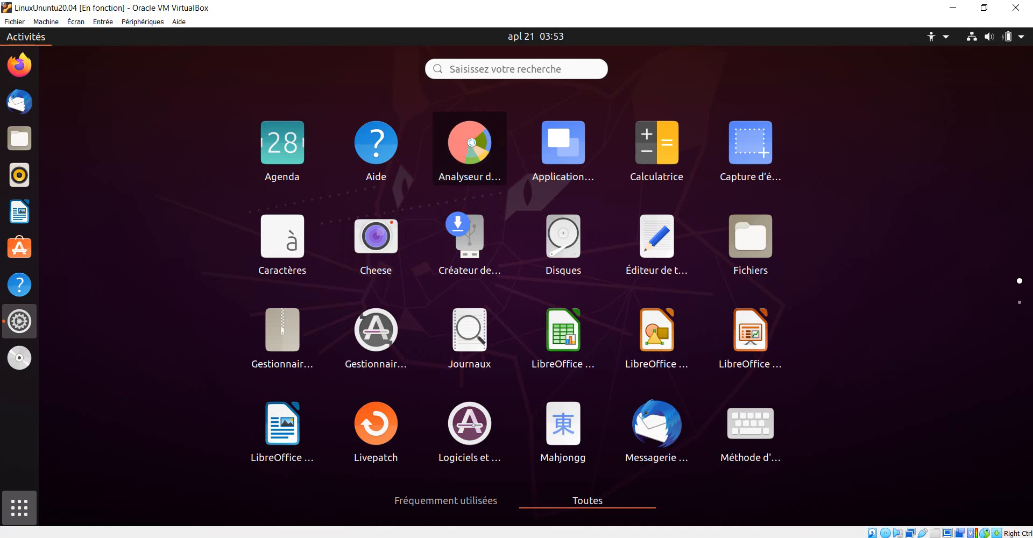
{"action": "left_click", "coordinate": [472, 146]}
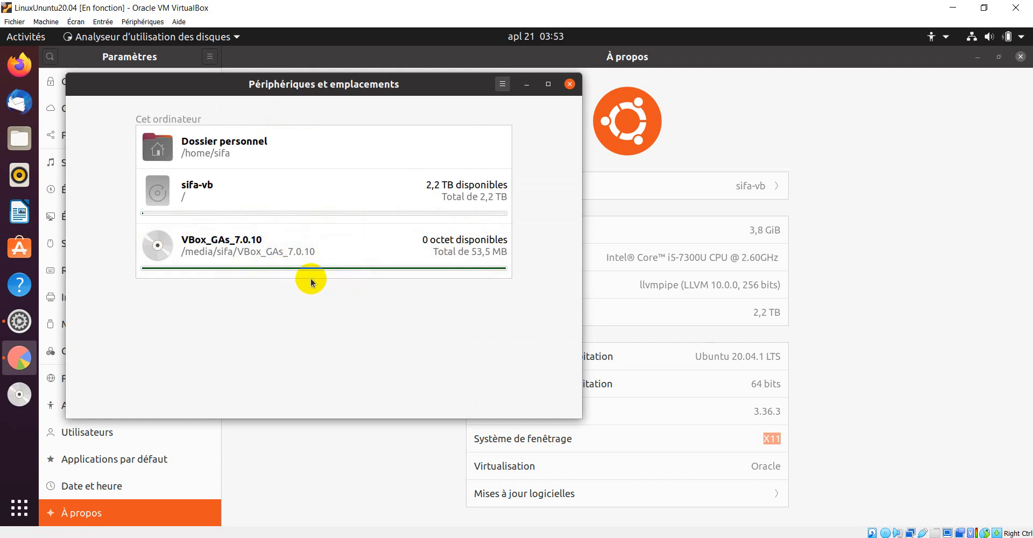
{"action": "left_click", "coordinate": [17, 407]}
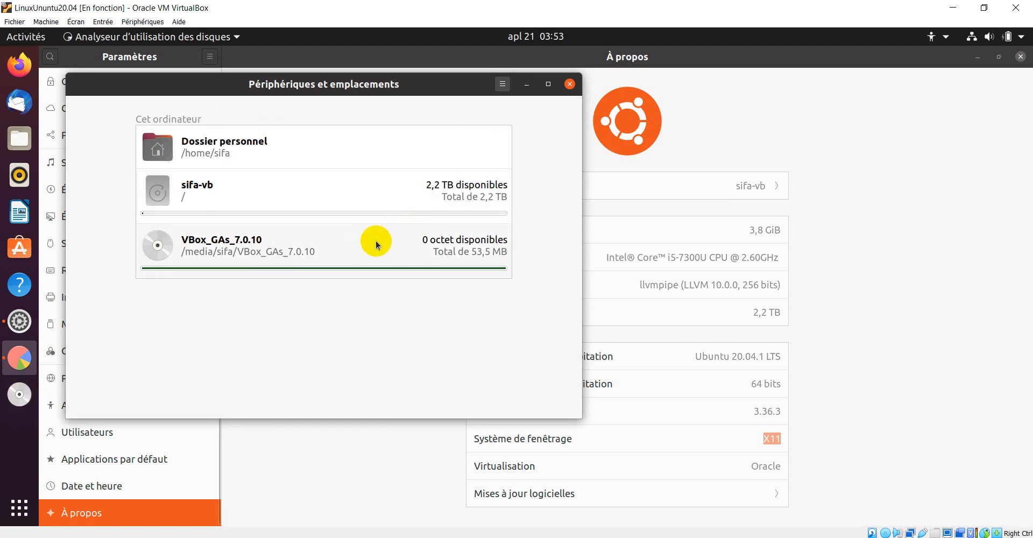
Eject the VBox_GAs_7.0.10 disc from the Ubuntu virtual machine.
{"action": "left_click", "coordinate": [148, 39]}
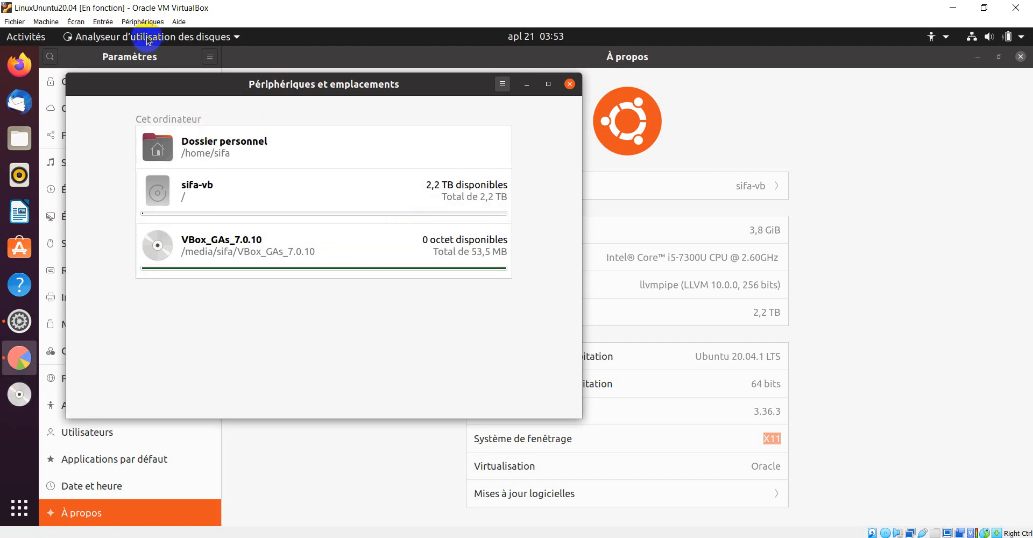
{"action": "left_click", "coordinate": [138, 23]}
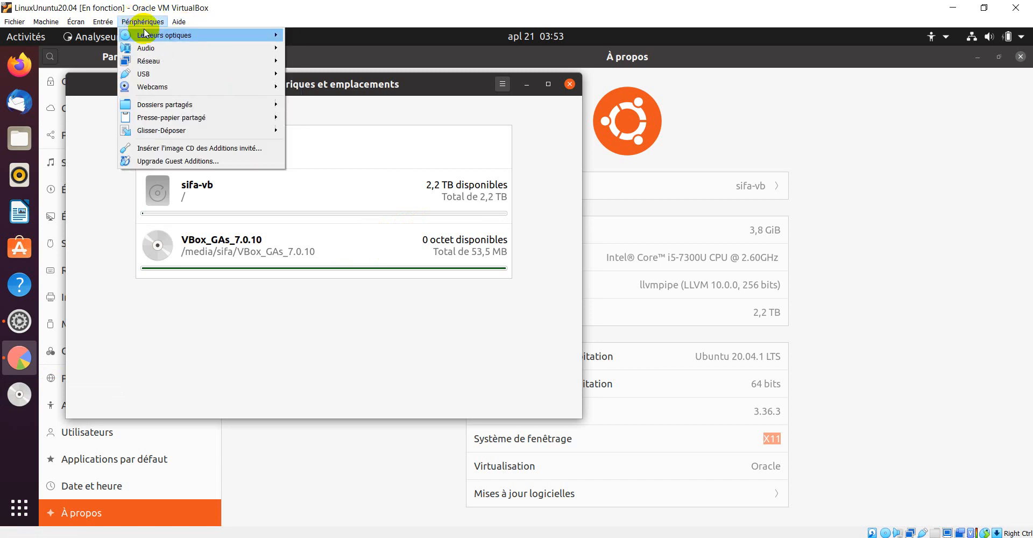
{"action": "mouse_move", "coordinate": [146, 36]}
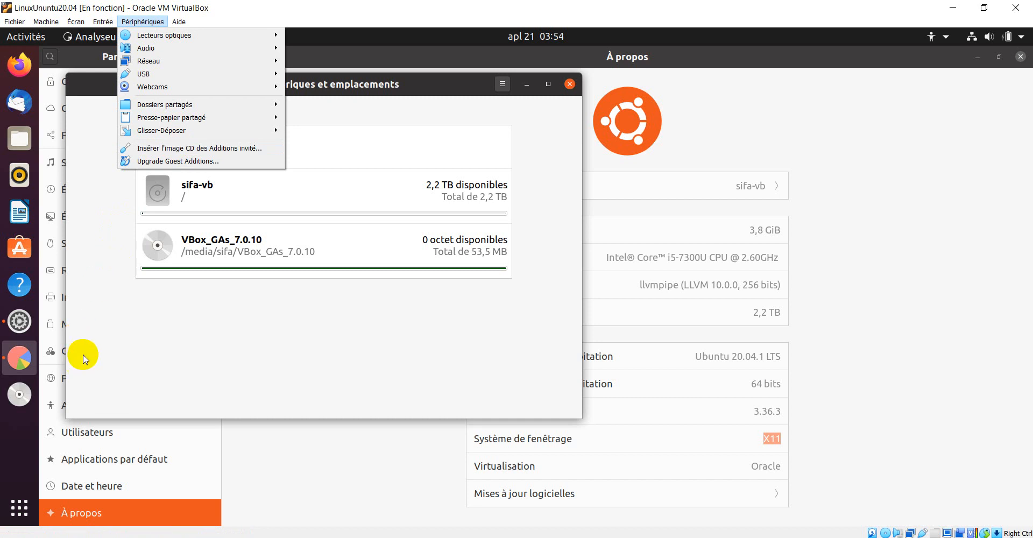
{"action": "left_click", "coordinate": [134, 344]}
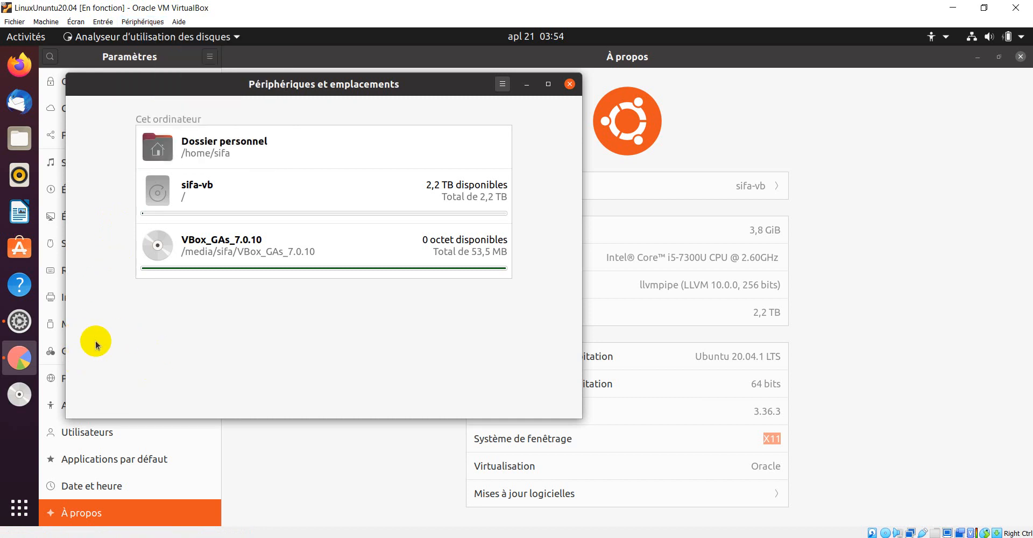
{"action": "right_click", "coordinate": [19, 397]}
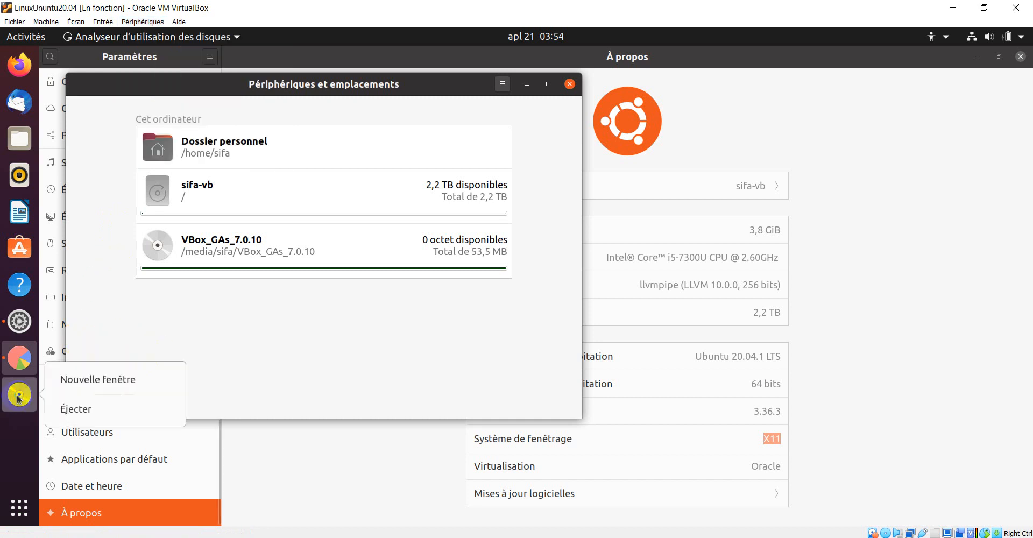
{"action": "left_click", "coordinate": [89, 411]}
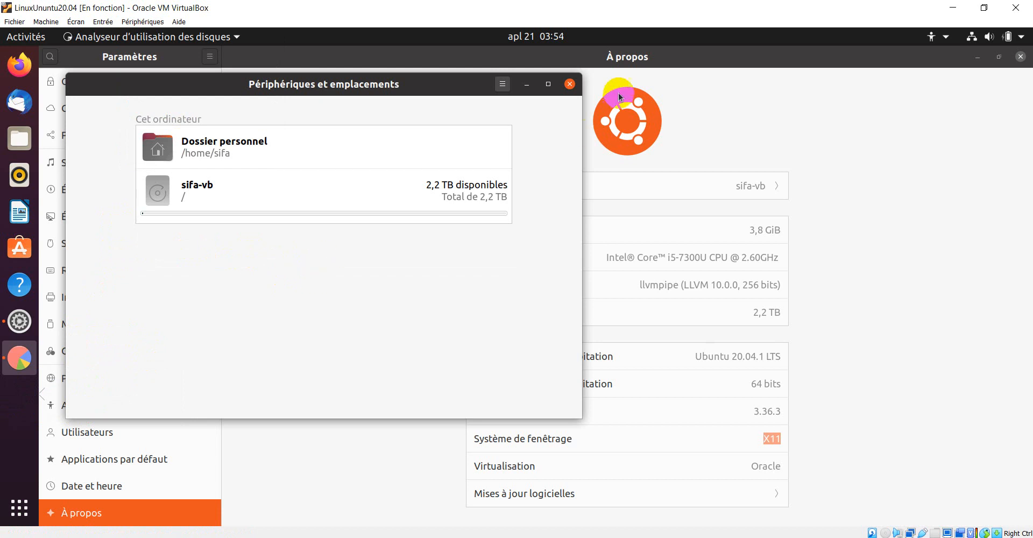
Check the virtual machine's Lecteurs optiques options for a disc to eject, and close the disk usage analyser.
{"action": "left_click", "coordinate": [133, 23]}
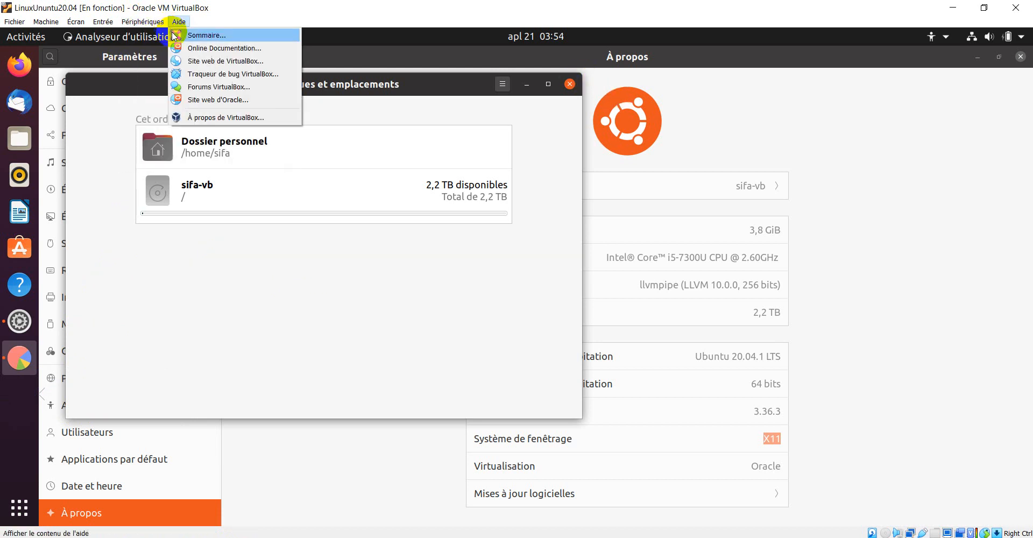
{"action": "mouse_move", "coordinate": [140, 39]}
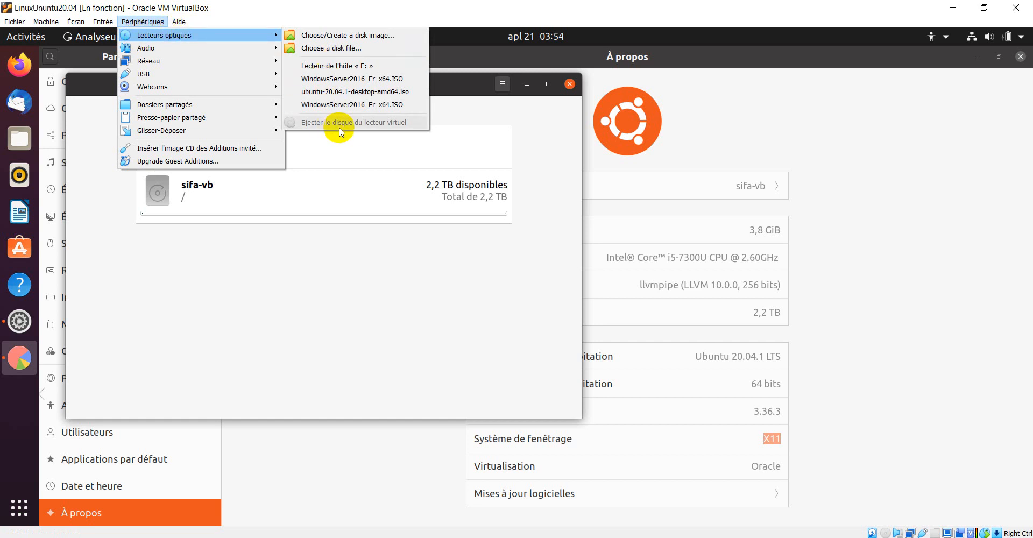
{"action": "left_click", "coordinate": [315, 279]}
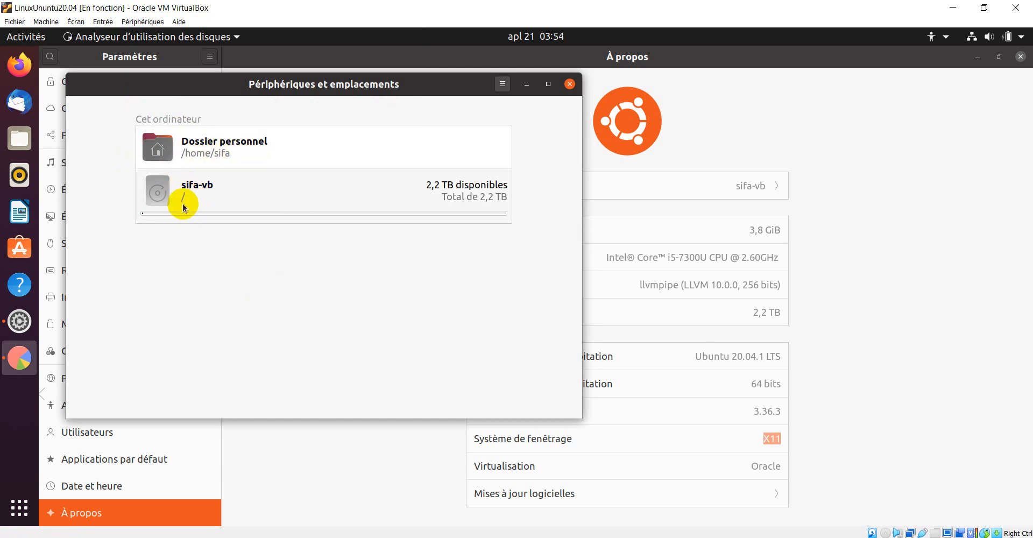
{"action": "left_click", "coordinate": [570, 84]}
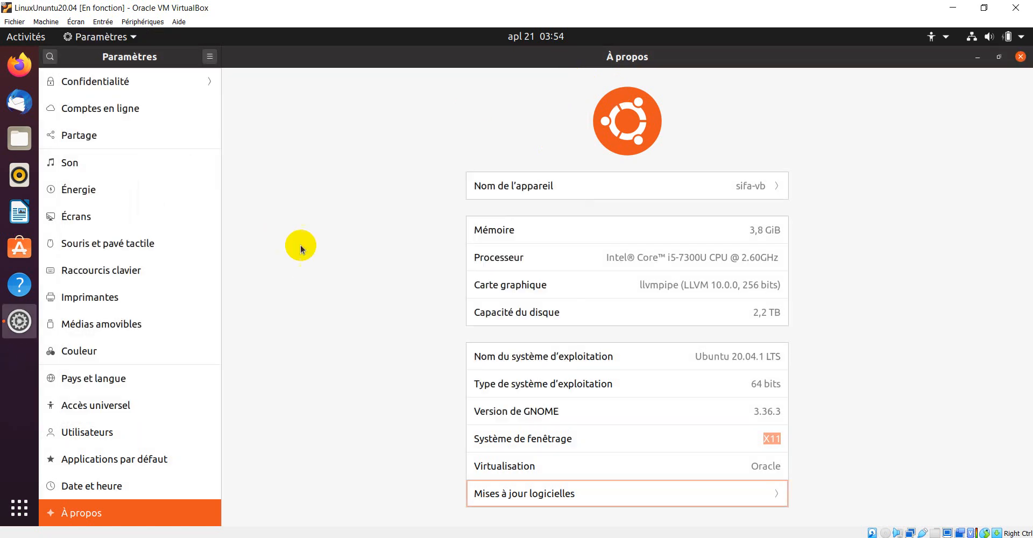
Open the Disques application, select the hard disk's extended Partition 2, and view the additional partition actions available for it.
{"action": "left_click", "coordinate": [19, 507]}
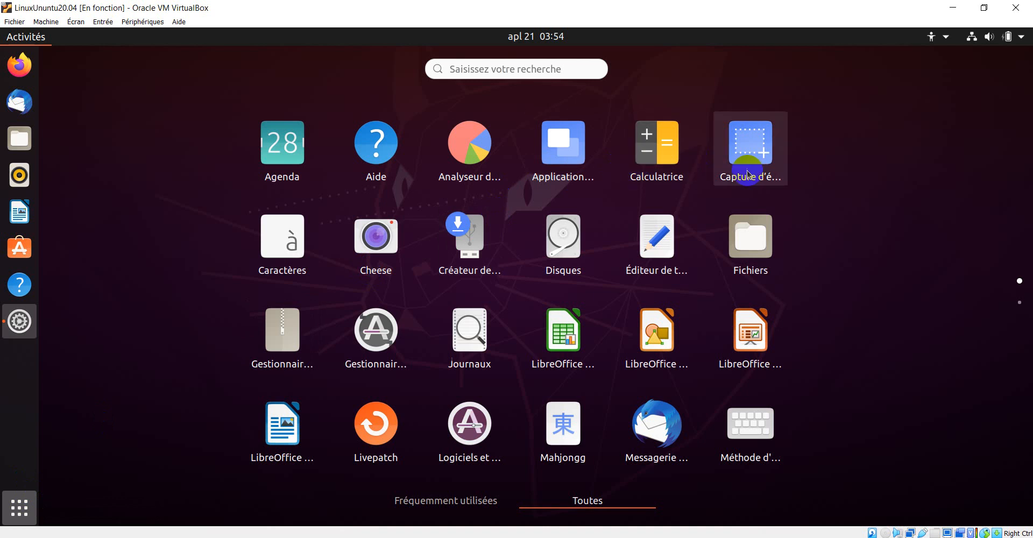
{"action": "left_click", "coordinate": [665, 165]}
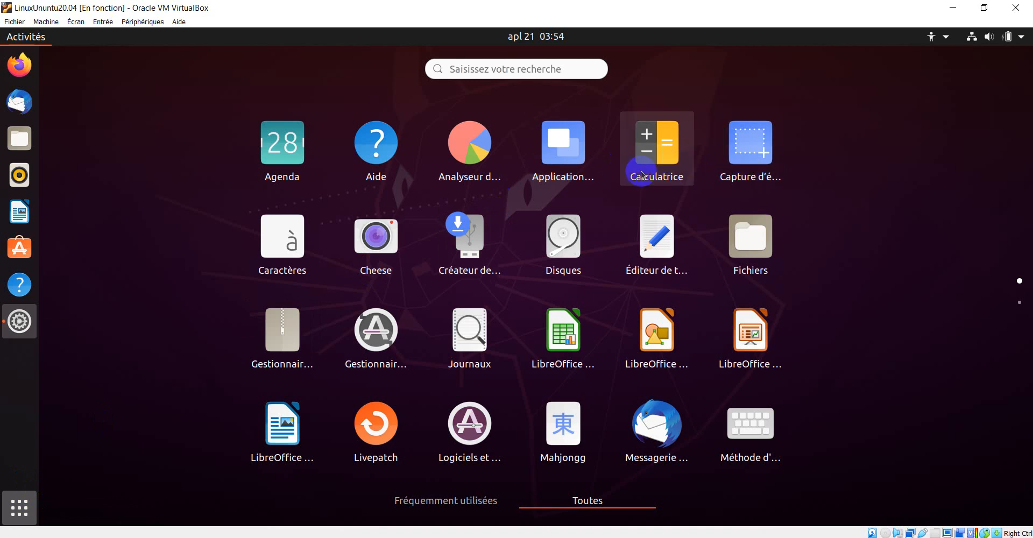
{"action": "left_click", "coordinate": [559, 243]}
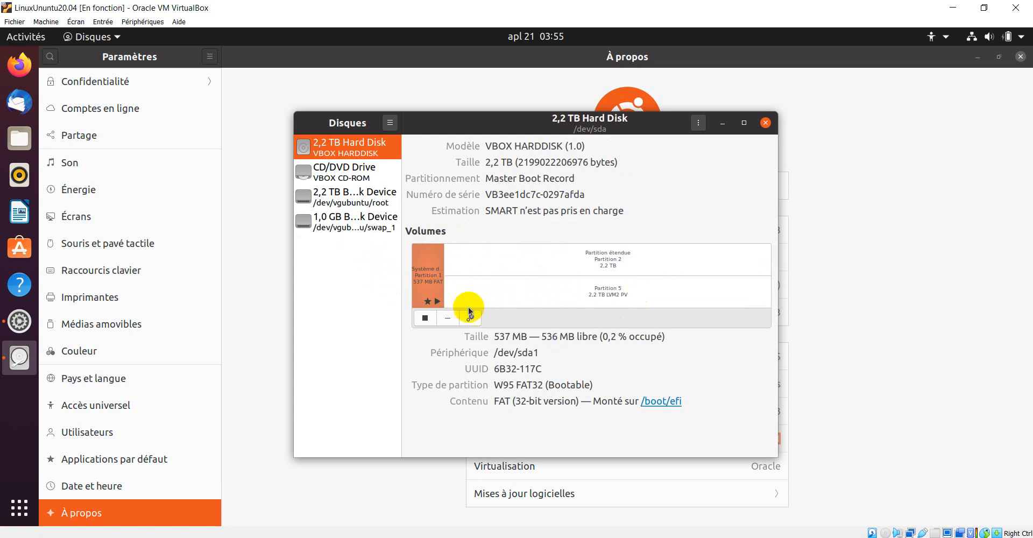
{"action": "left_click", "coordinate": [503, 269]}
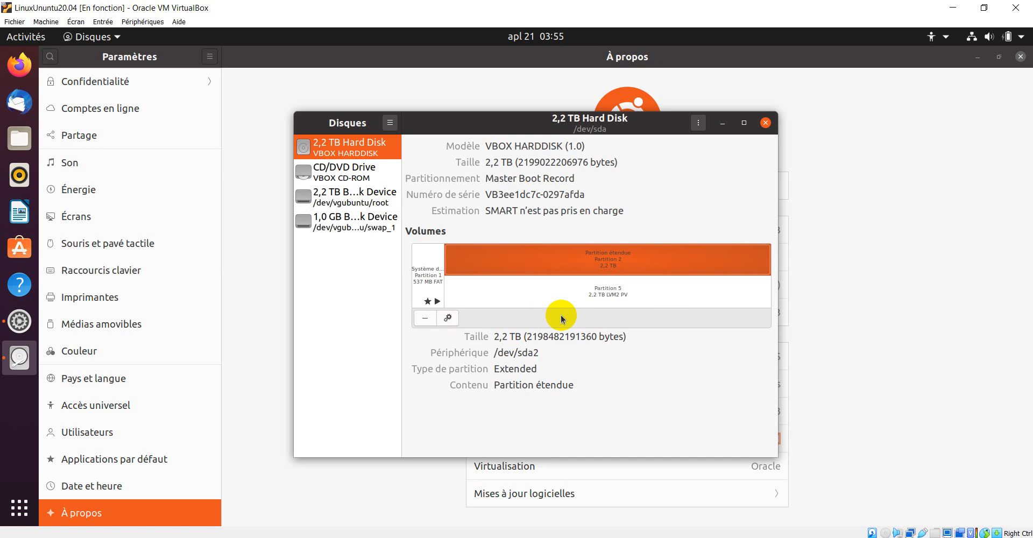
{"action": "left_click", "coordinate": [448, 318]}
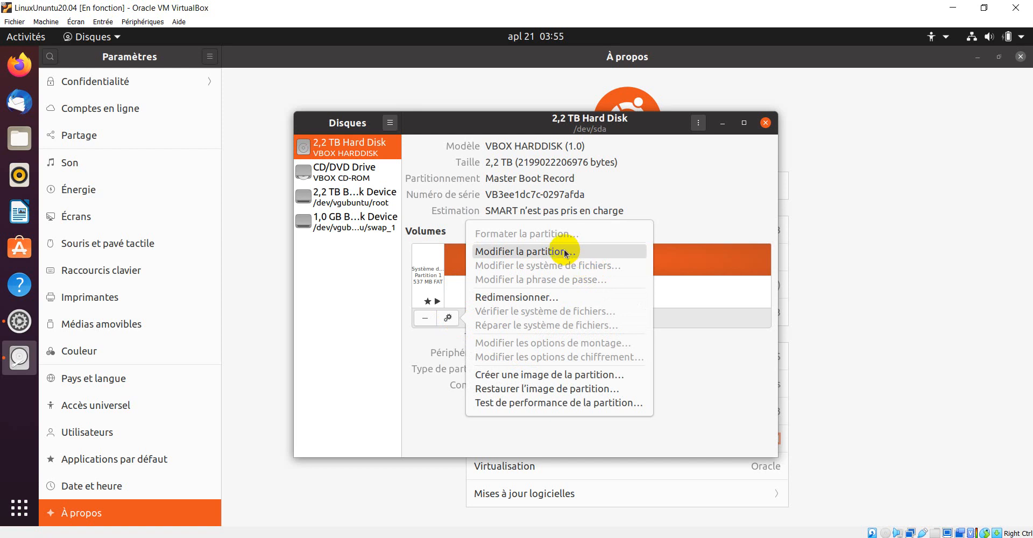
{"action": "left_click", "coordinate": [712, 255]}
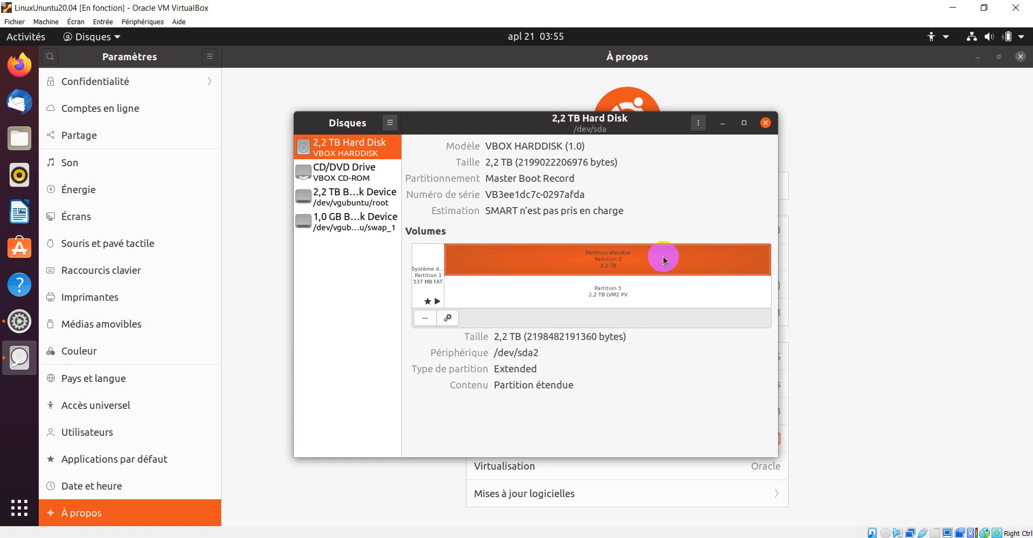
Compare the device paths and partition types of Partition 5 and the extended Partition 2 on the hard disk.
{"action": "left_click", "coordinate": [631, 292]}
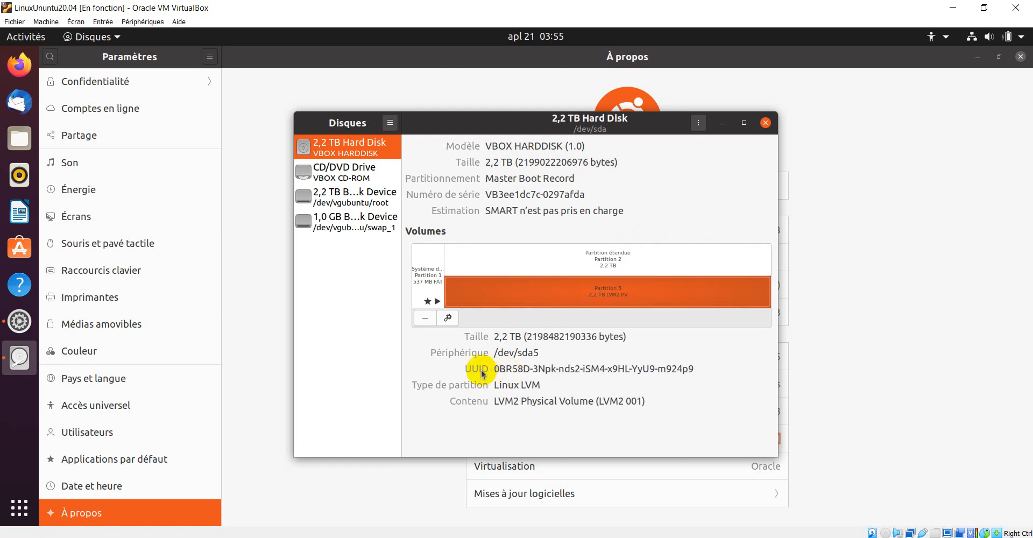
{"action": "left_click_drag", "start_coordinate": [541, 353], "coordinate": [493, 354]}
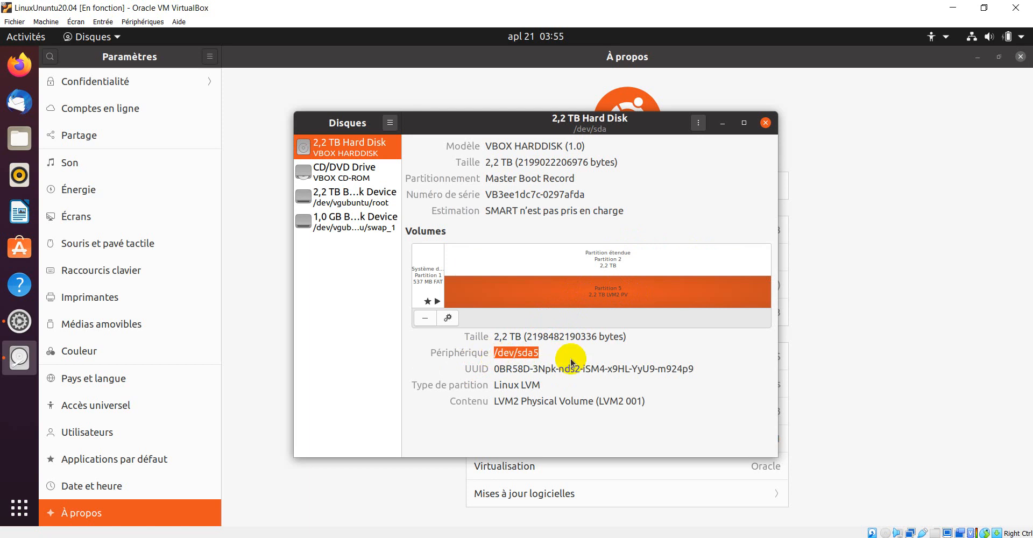
{"action": "left_click", "coordinate": [598, 258]}
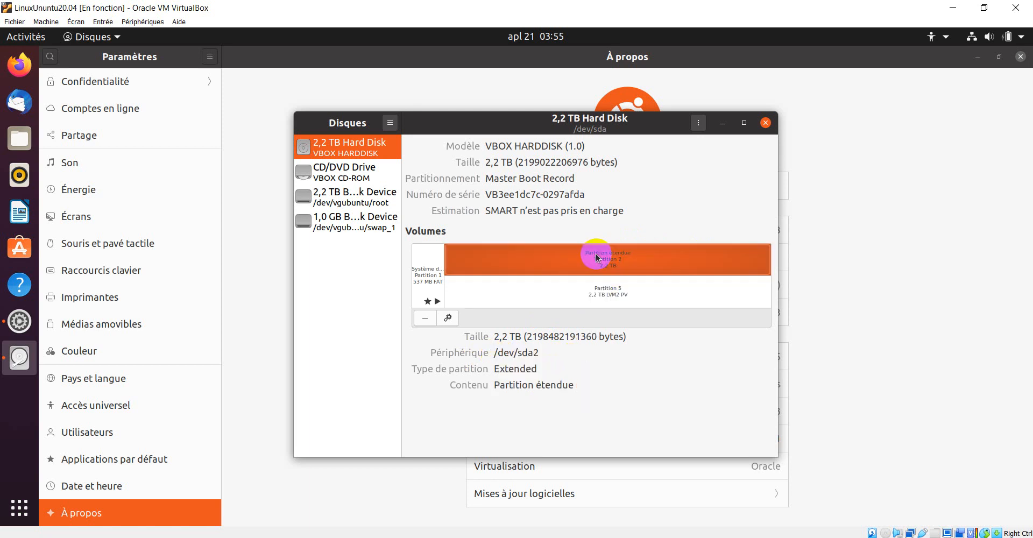
{"action": "left_click_drag", "start_coordinate": [541, 354], "coordinate": [496, 354]}
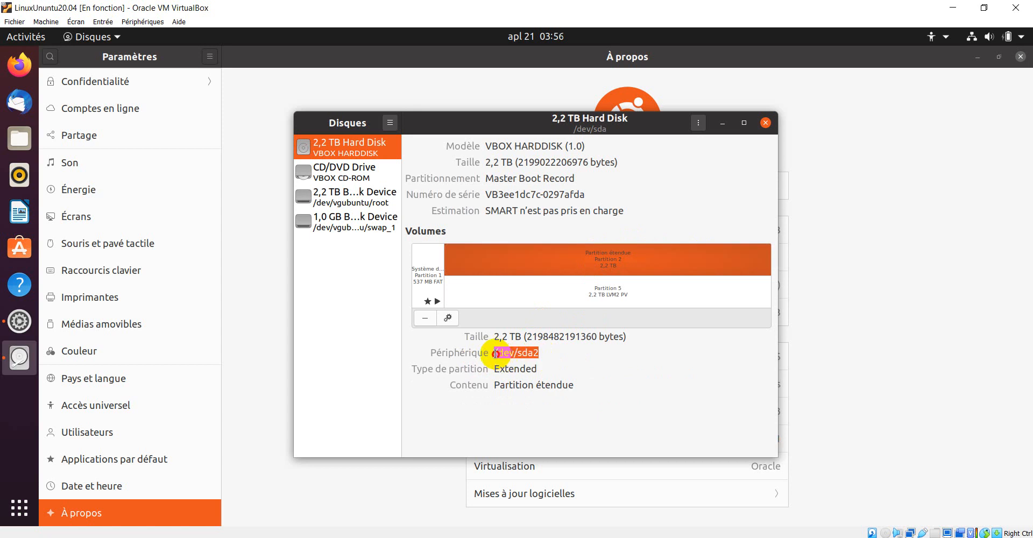
{"action": "left_click", "coordinate": [579, 297]}
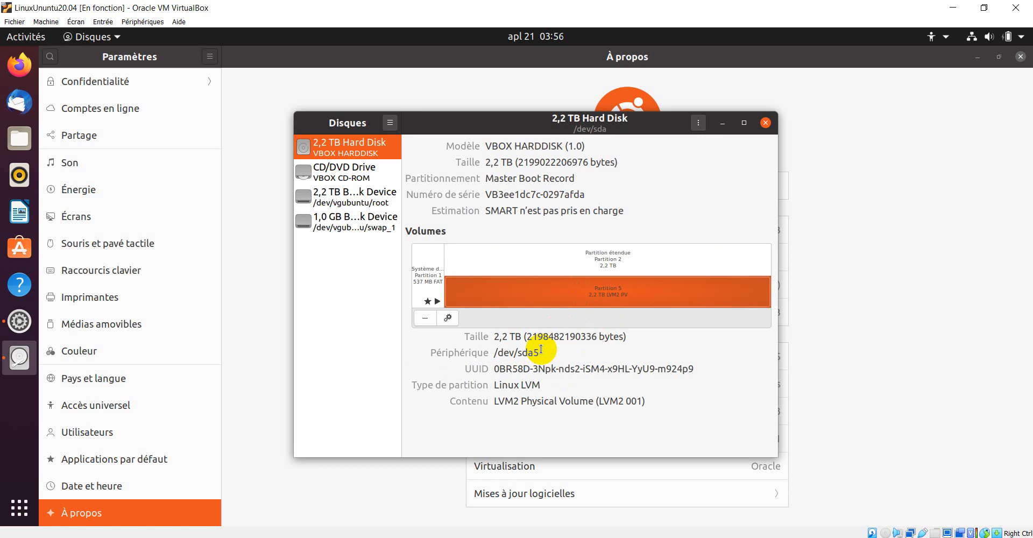
Examine the size, device, type and contents of Partitions 1, 2 and 5 on the 2,2 TB hard disk.
{"action": "left_click", "coordinate": [588, 292]}
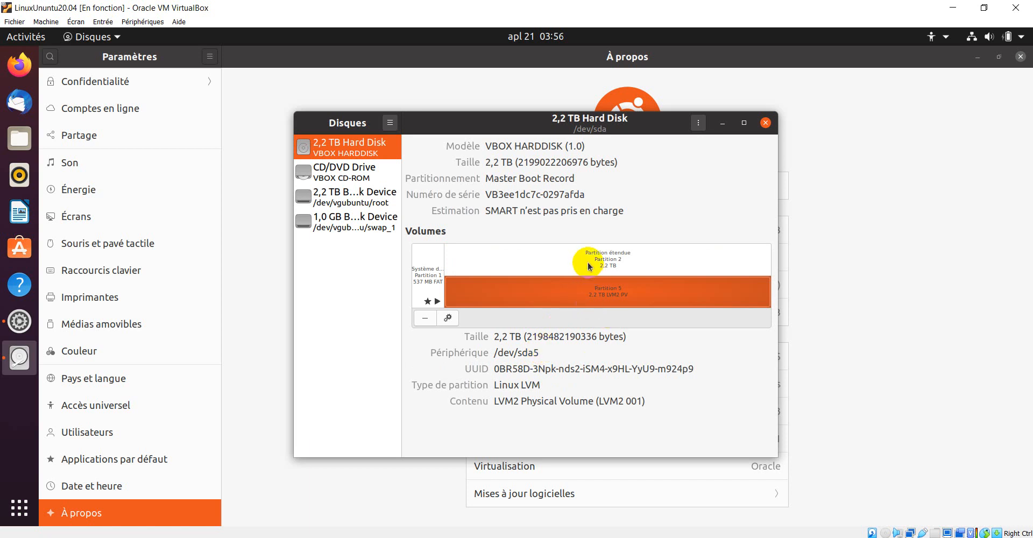
{"action": "left_click", "coordinate": [589, 266]}
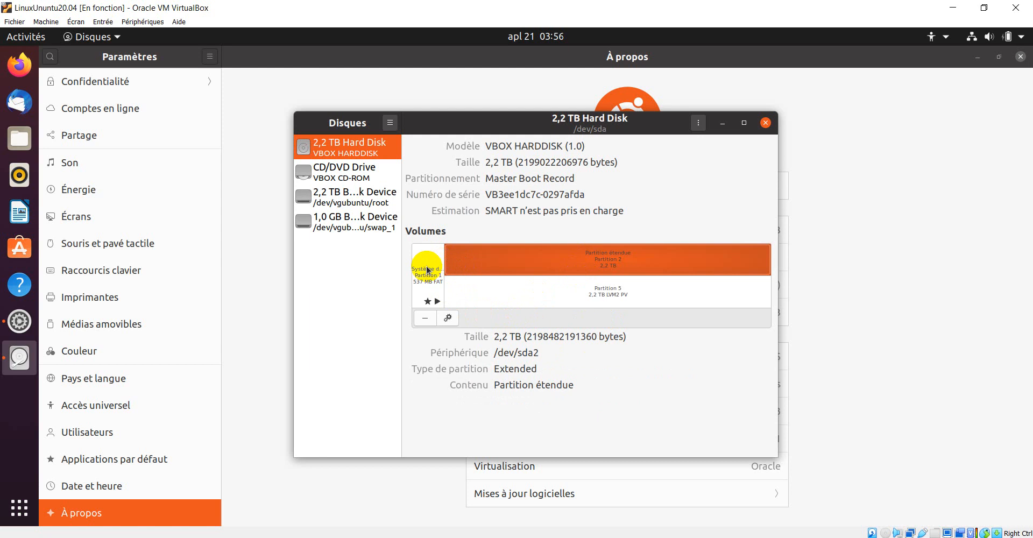
{"action": "left_click", "coordinate": [429, 270]}
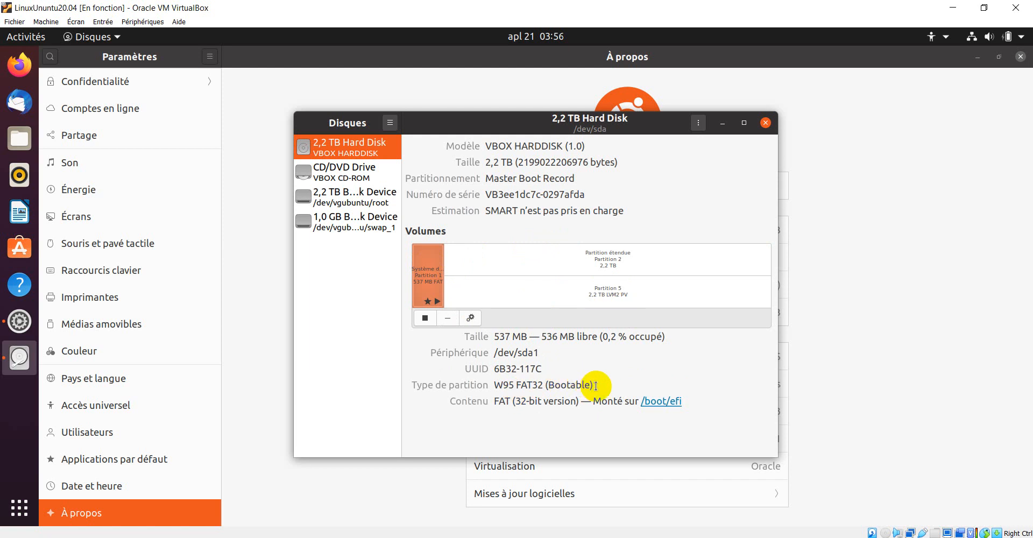
{"action": "left_click", "coordinate": [570, 261]}
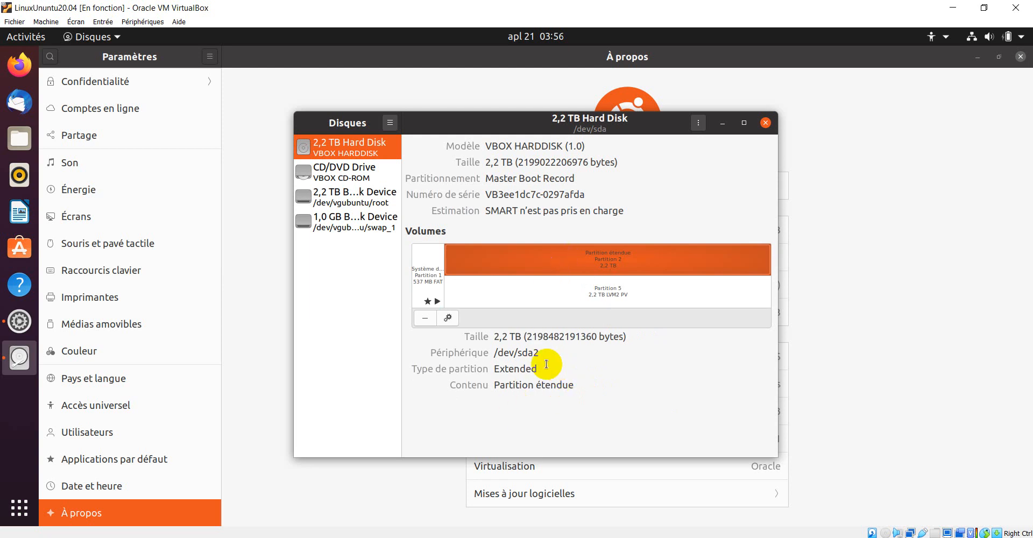
{"action": "left_click", "coordinate": [605, 298]}
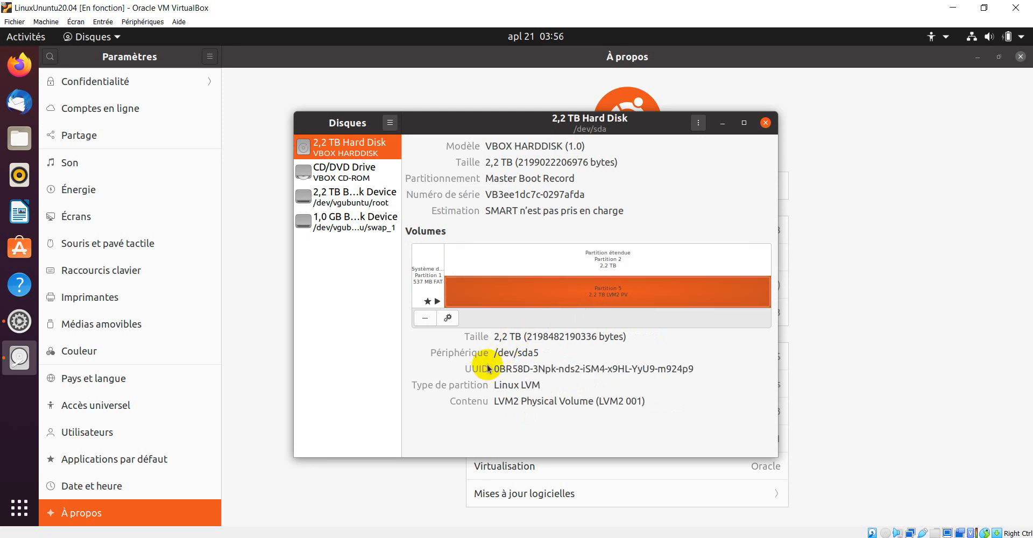
{"action": "left_click", "coordinate": [542, 260]}
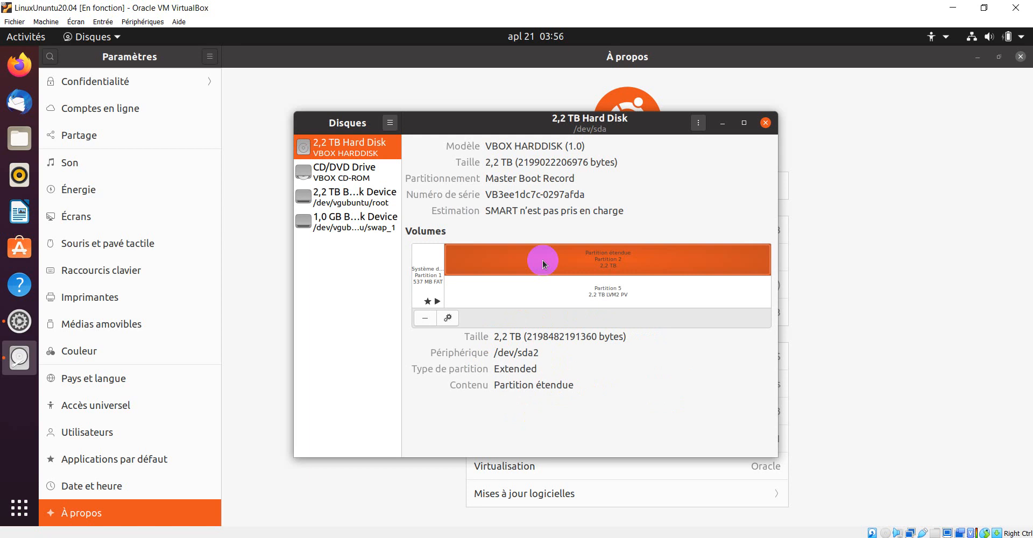
Review the additional operations offered for extended Partition 2, and close the Disques utility.
{"action": "left_click", "coordinate": [447, 318]}
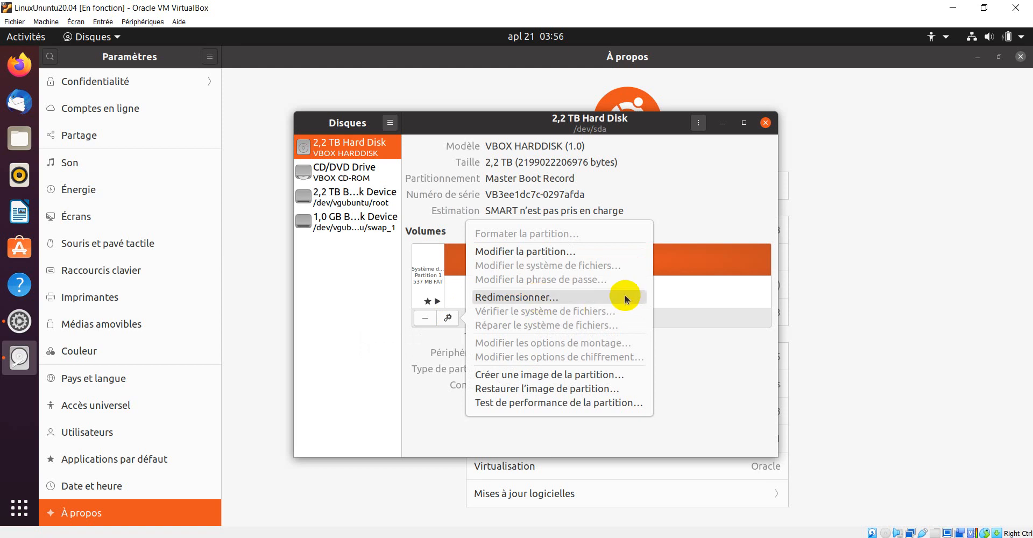
{"action": "left_click", "coordinate": [715, 253]}
{"action": "left_click", "coordinate": [713, 213]}
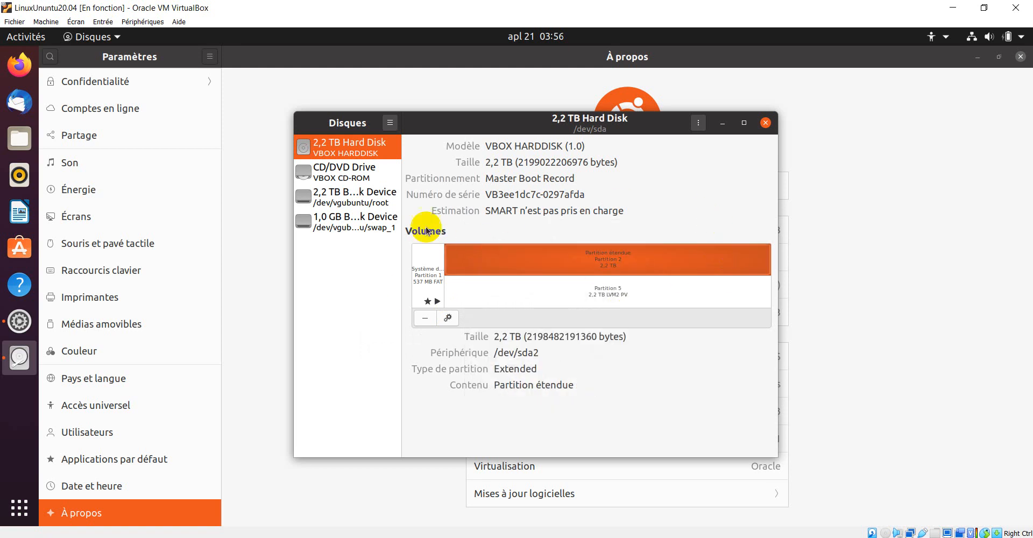
{"action": "left_click", "coordinate": [768, 125]}
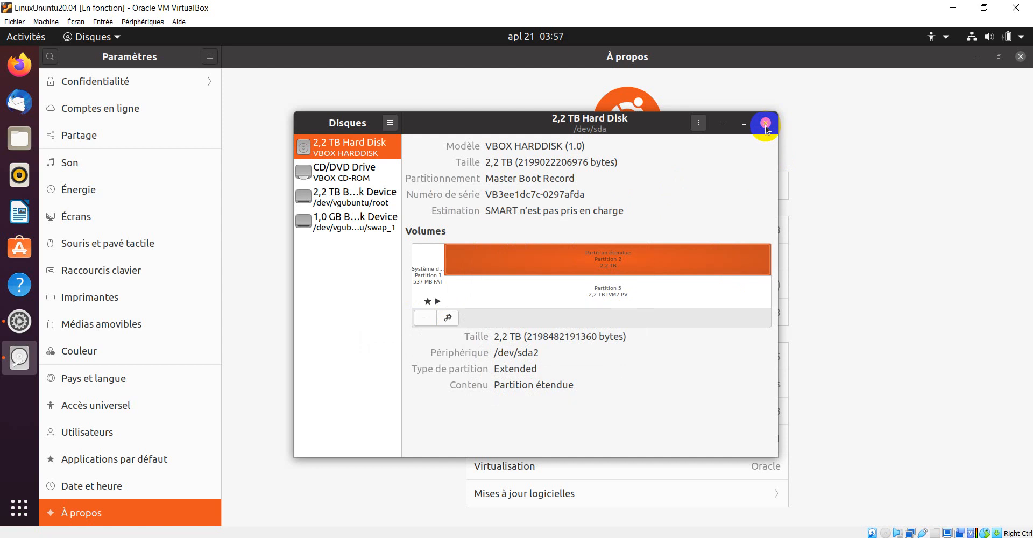
{"action": "left_click", "coordinate": [765, 123]}
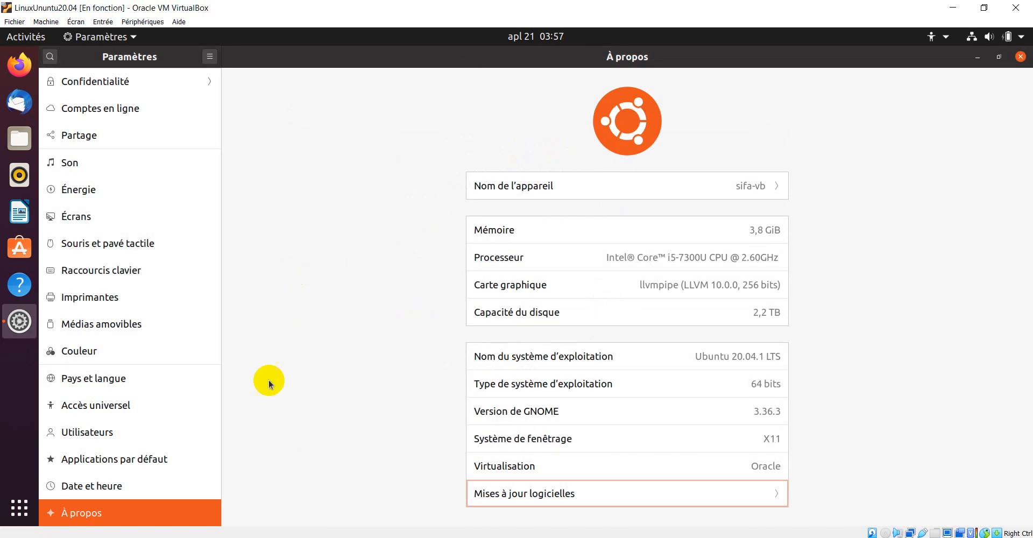
Launch the startup disk creator to view its source image and target disk lists, and close it.
{"action": "left_click", "coordinate": [19, 507]}
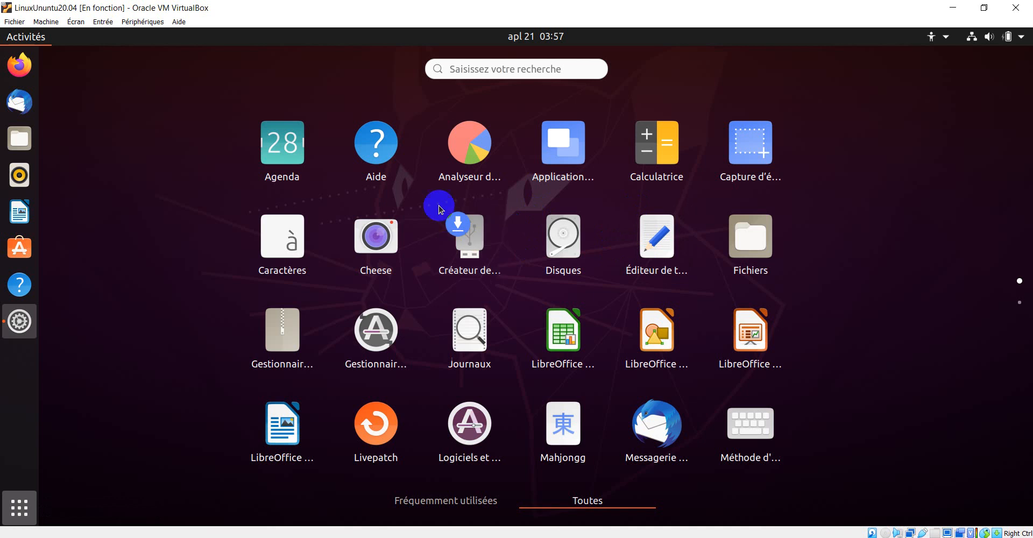
{"action": "left_click", "coordinate": [470, 238]}
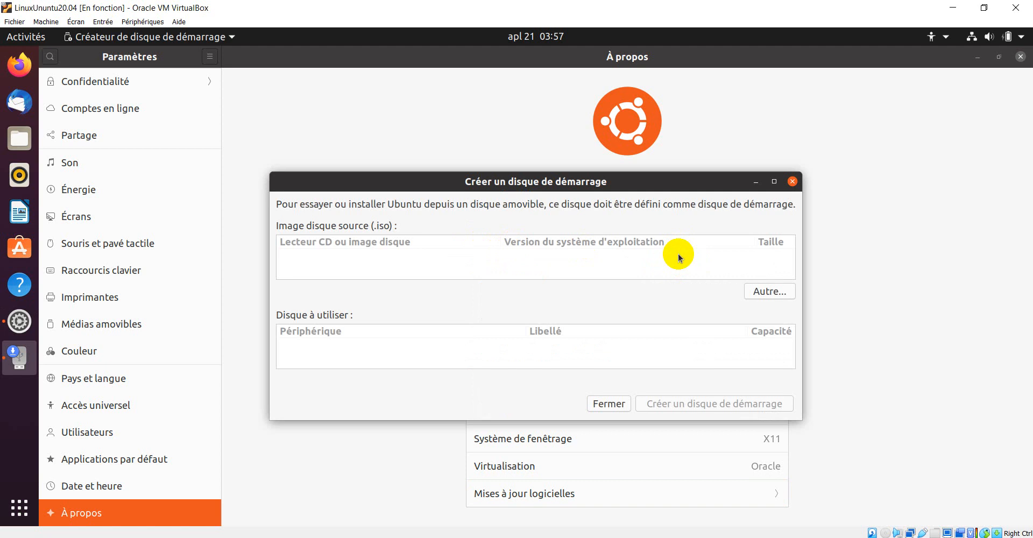
{"action": "left_click", "coordinate": [792, 182]}
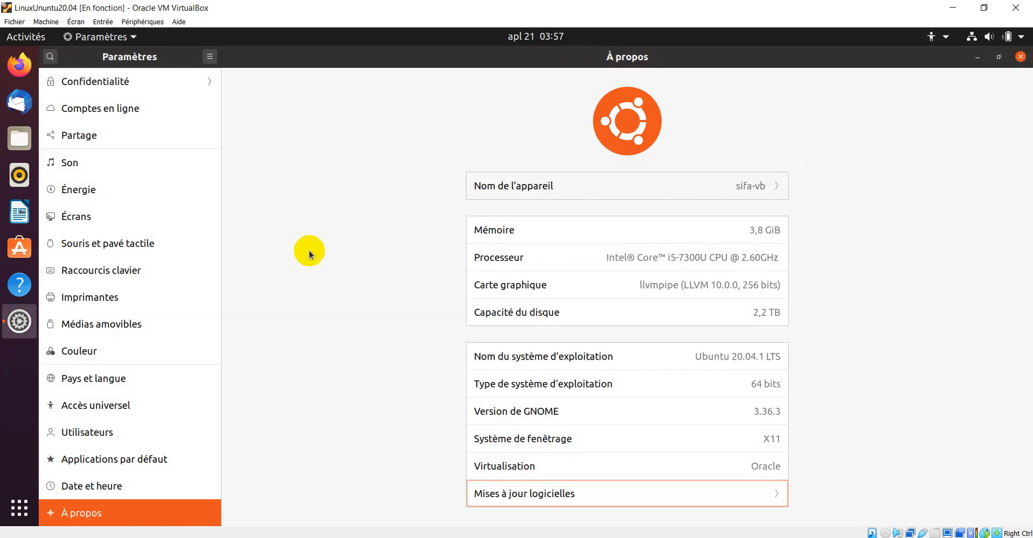
Open the Pilotes additionnels application from the second page of installed applications.
{"action": "left_click", "coordinate": [53, 508]}
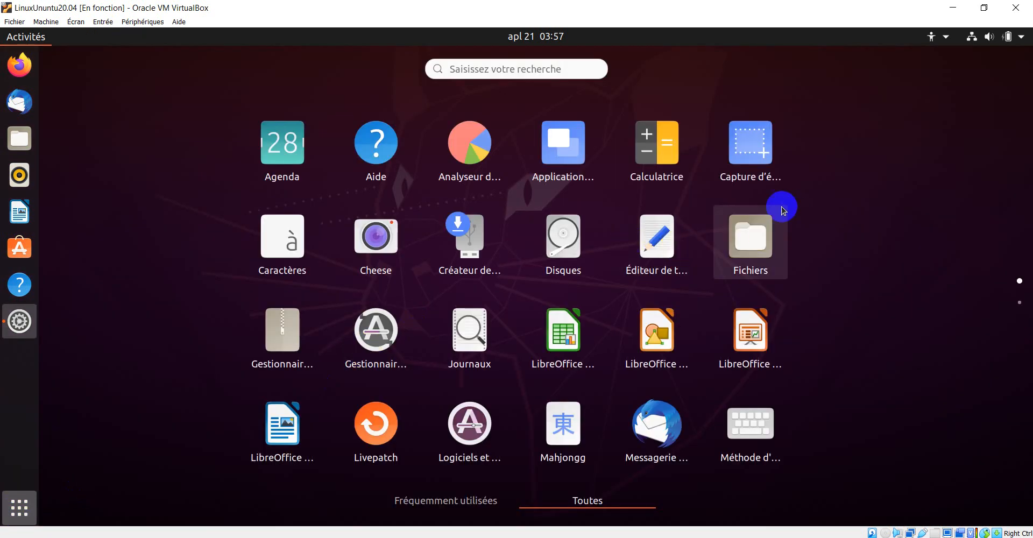
{"action": "scroll", "coordinate": [743, 222], "scroll_direction": "down", "scroll_amount": 1}
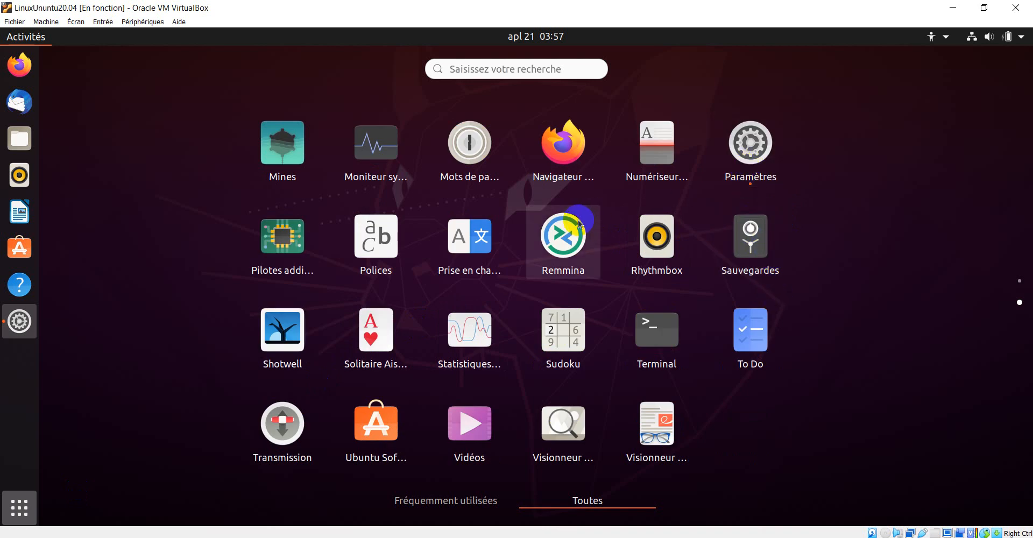
{"action": "left_click", "coordinate": [585, 313]}
{"action": "left_click", "coordinate": [557, 331]}
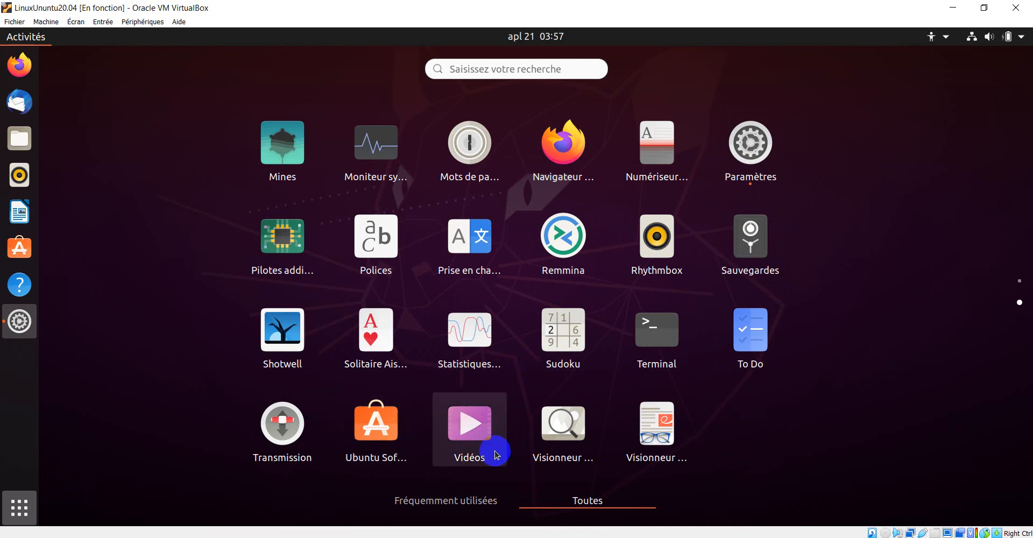
{"action": "left_click", "coordinate": [299, 246]}
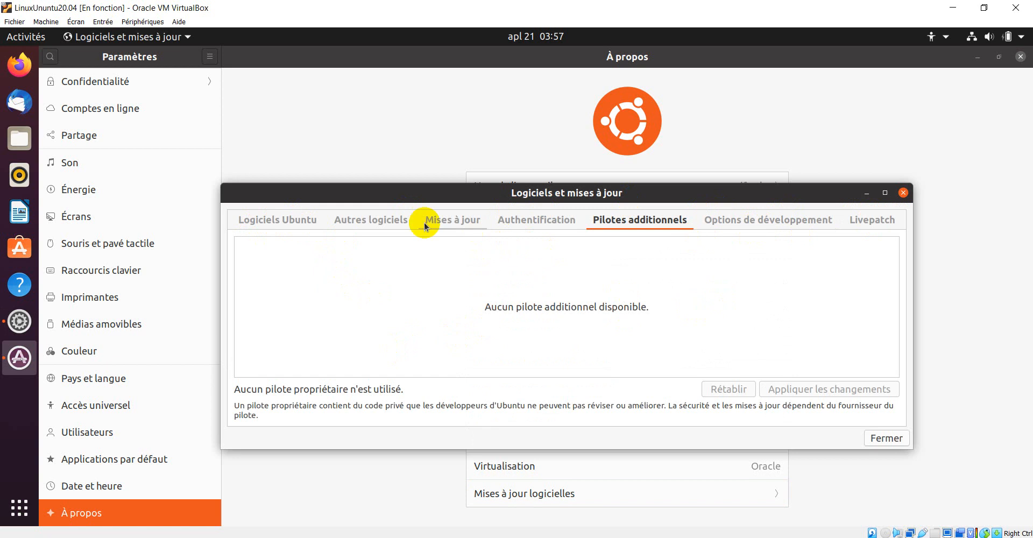
Review the Ubuntu software, other software, updates, authentication, developer and Livepatch settings, and close Logiciels et mises à jour.
{"action": "left_click", "coordinate": [453, 220]}
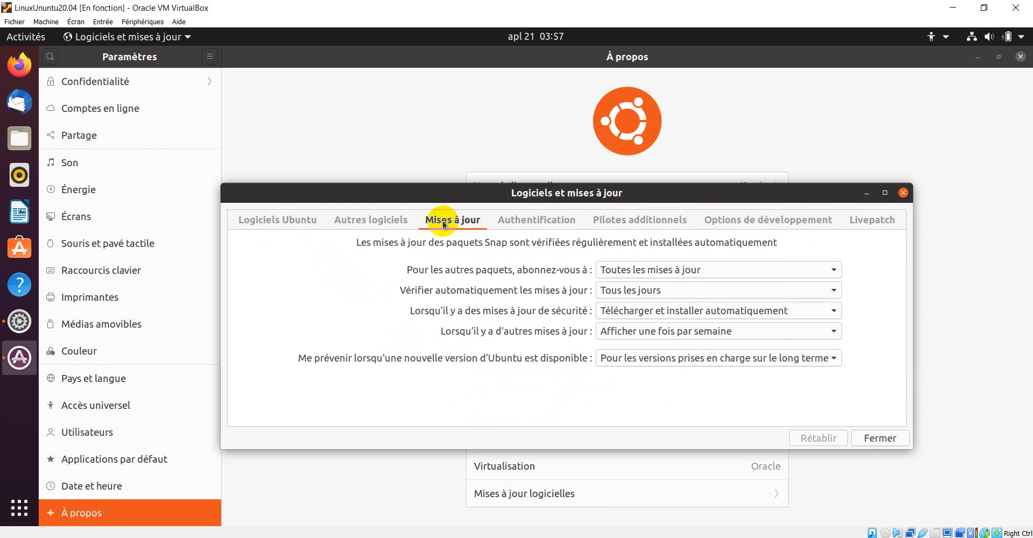
{"action": "left_click", "coordinate": [377, 222]}
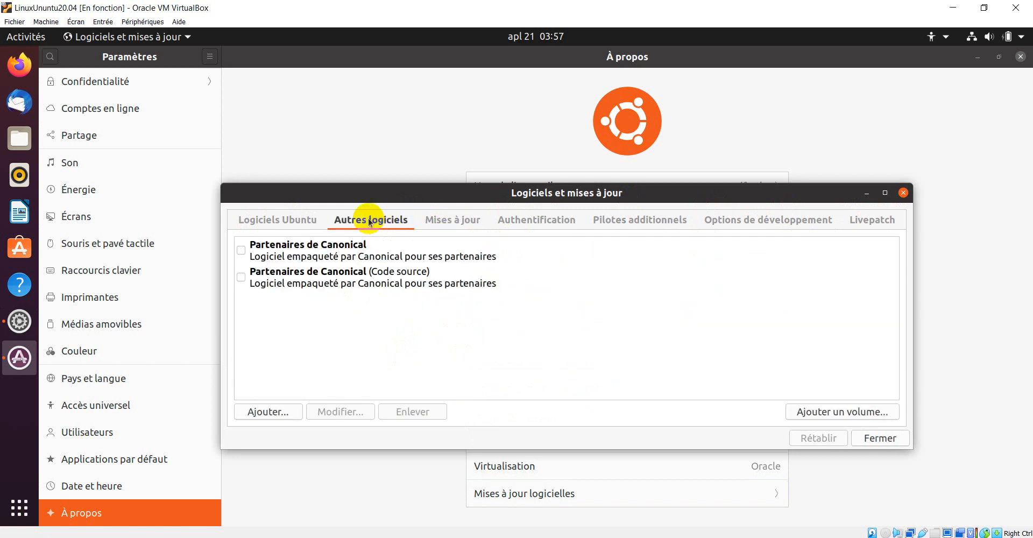
{"action": "left_click", "coordinate": [273, 224]}
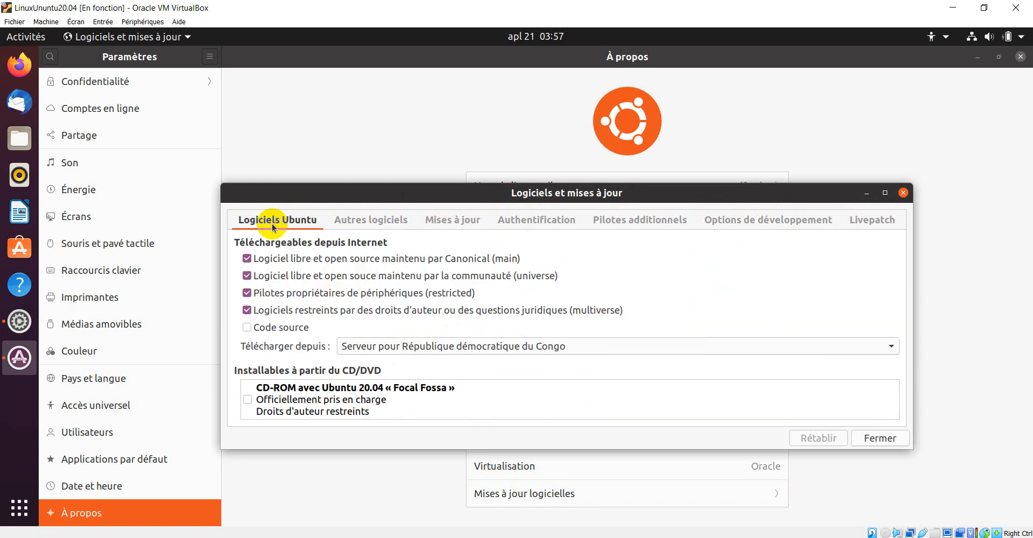
{"action": "left_click", "coordinate": [378, 222]}
{"action": "left_click", "coordinate": [453, 221]}
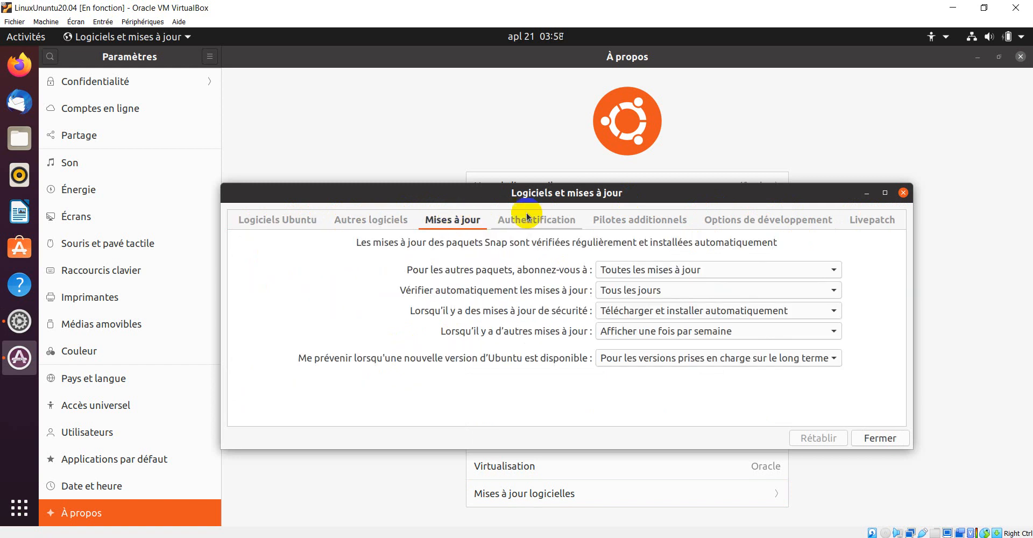
{"action": "left_click", "coordinate": [534, 221]}
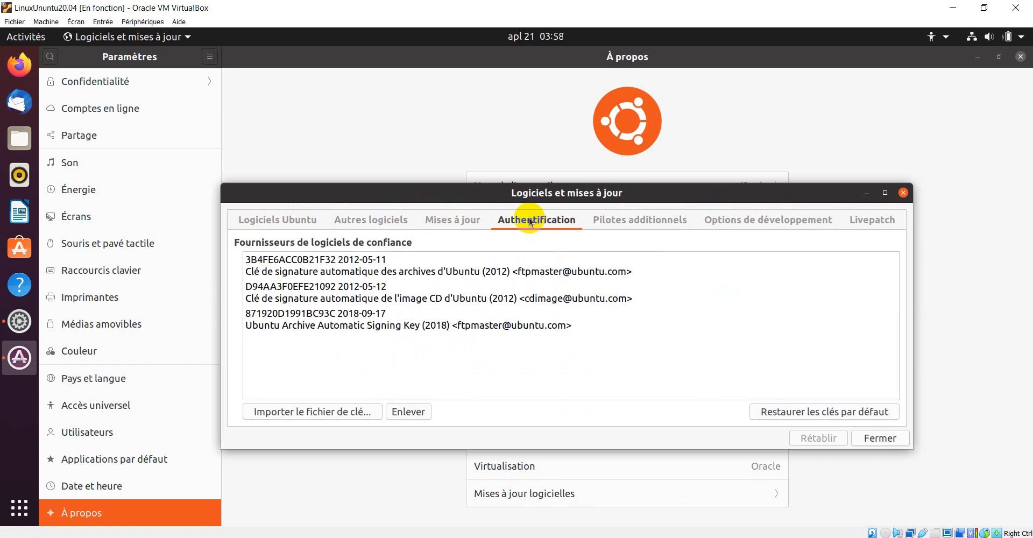
{"action": "left_click", "coordinate": [642, 221]}
{"action": "left_click", "coordinate": [764, 220]}
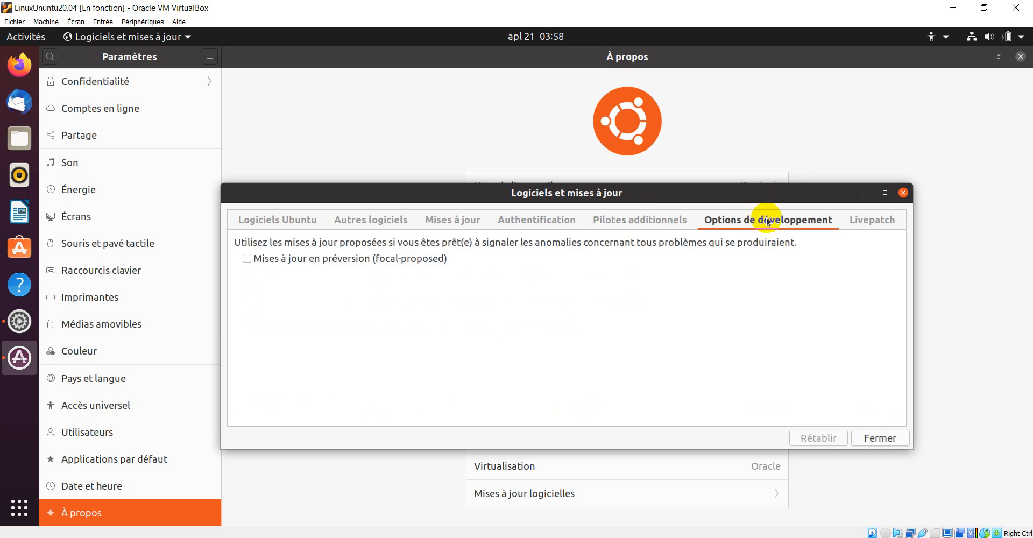
{"action": "left_click", "coordinate": [874, 226]}
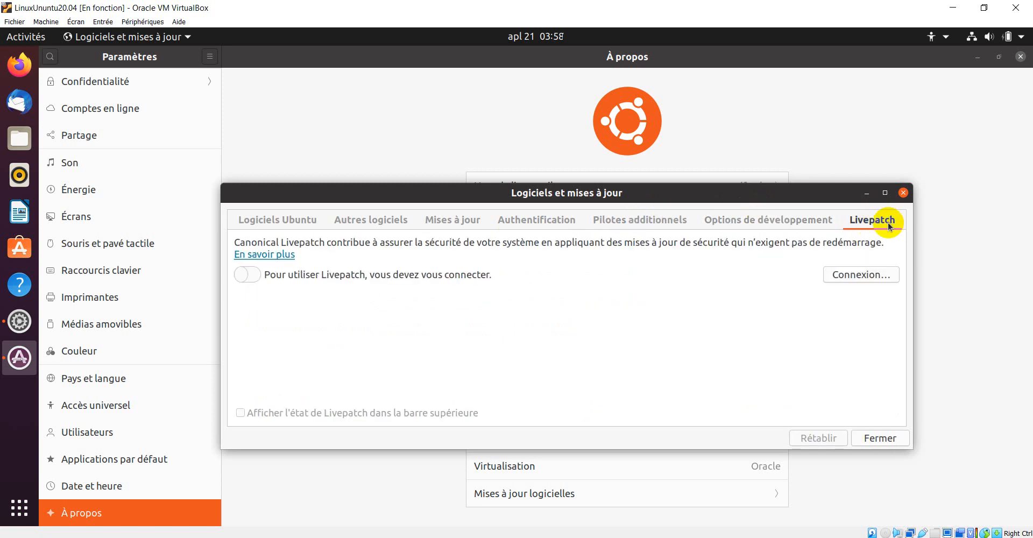
{"action": "left_click", "coordinate": [903, 193]}
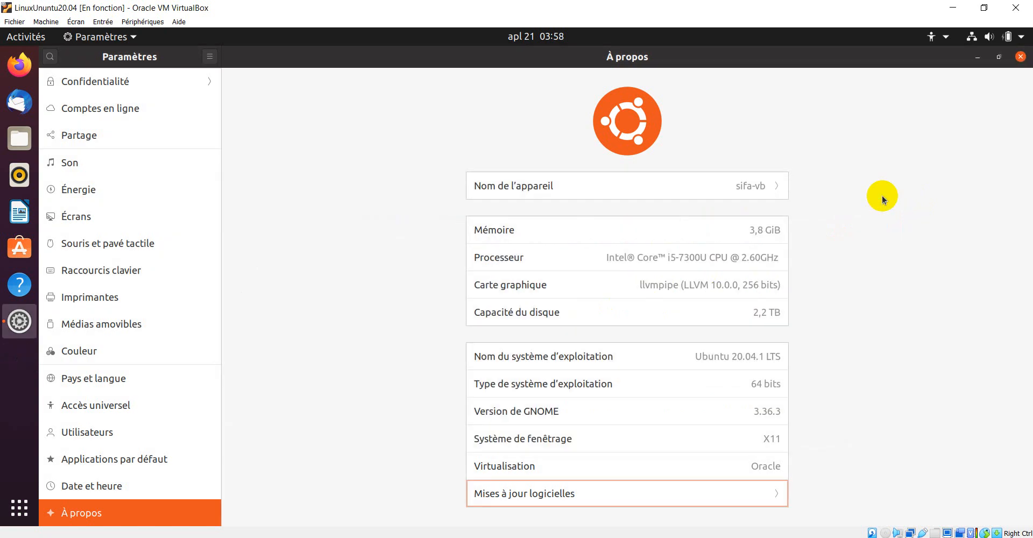
Launch LibreOffice Calc with a blank spreadsheet, browse several tips of the day and dismiss them.
{"action": "left_click", "coordinate": [19, 508]}
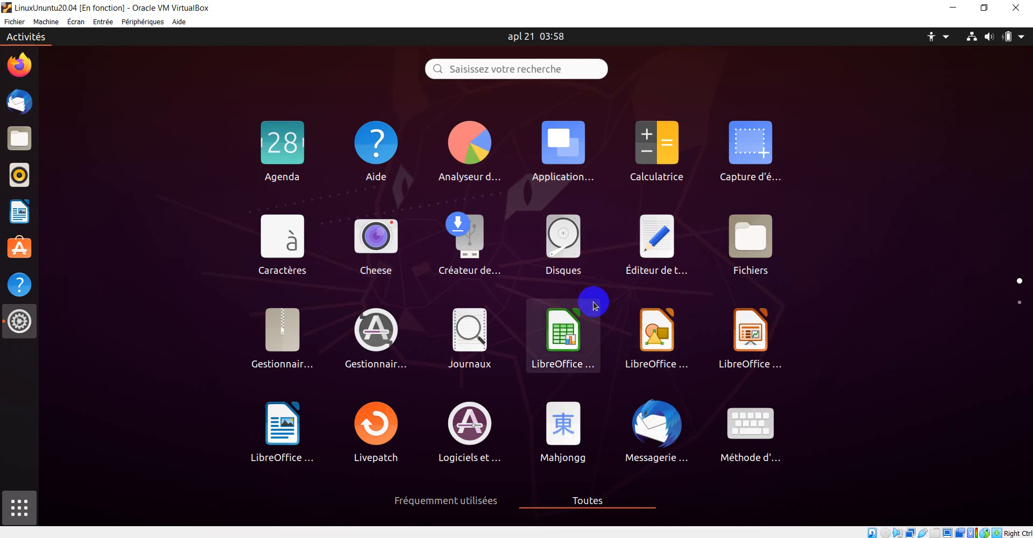
{"action": "left_click", "coordinate": [571, 338]}
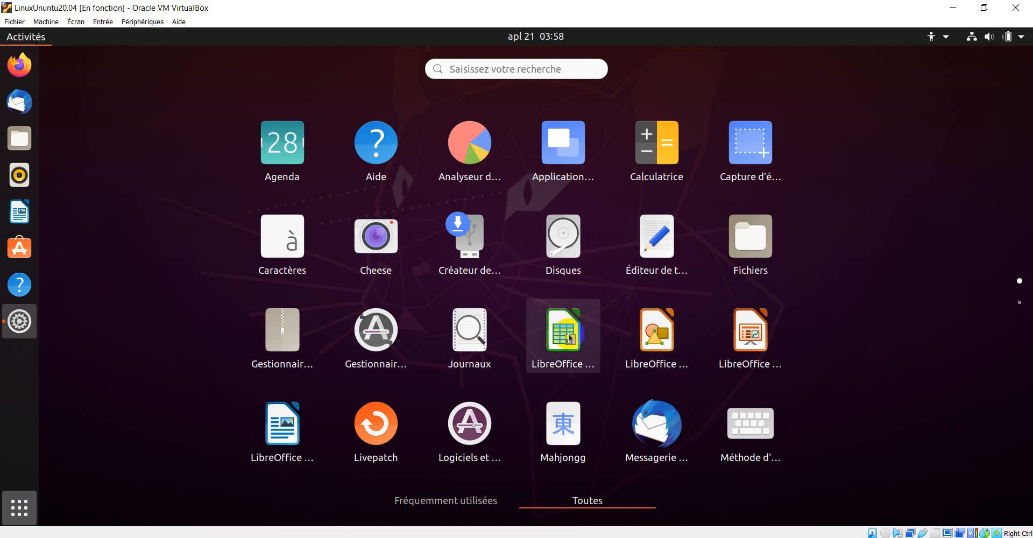
{"action": "left_click", "coordinate": [564, 333]}
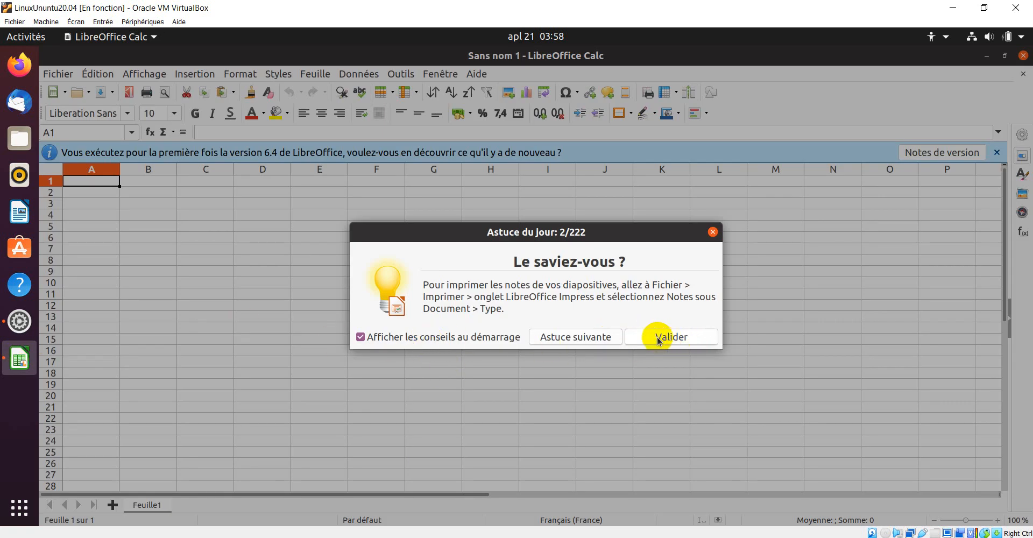
{"action": "left_click", "coordinate": [604, 338]}
{"action": "left_click", "coordinate": [604, 338]}
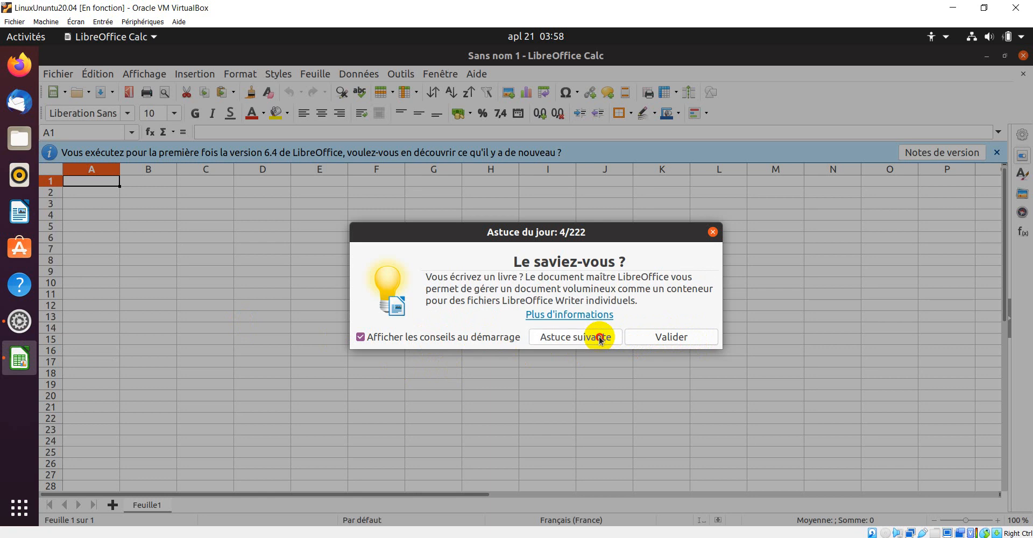
{"action": "left_click", "coordinate": [604, 338]}
{"action": "left_click", "coordinate": [712, 232]}
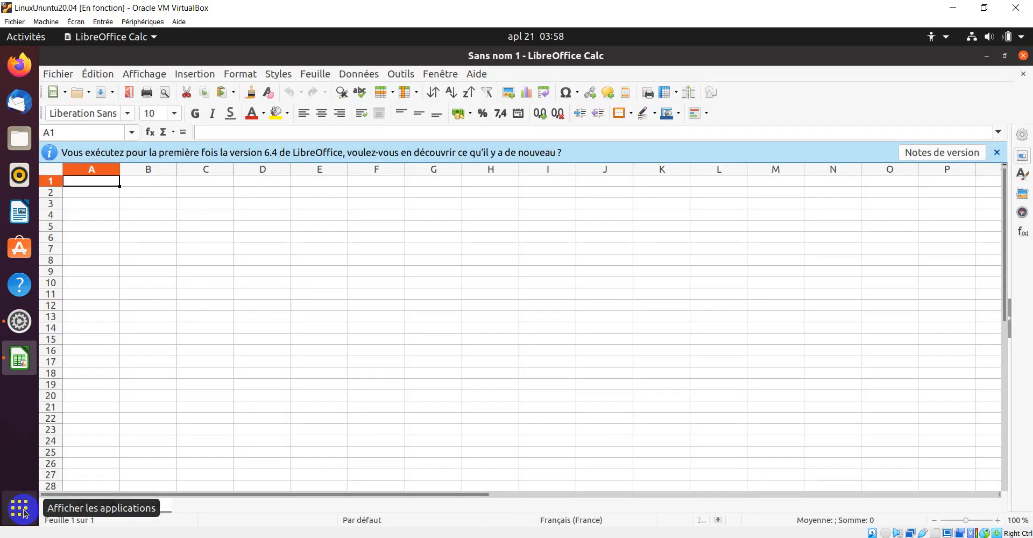
Launch LibreOffice Impress and dismiss the template selection to start with a blank presentation.
{"action": "key", "text": "super+a"}
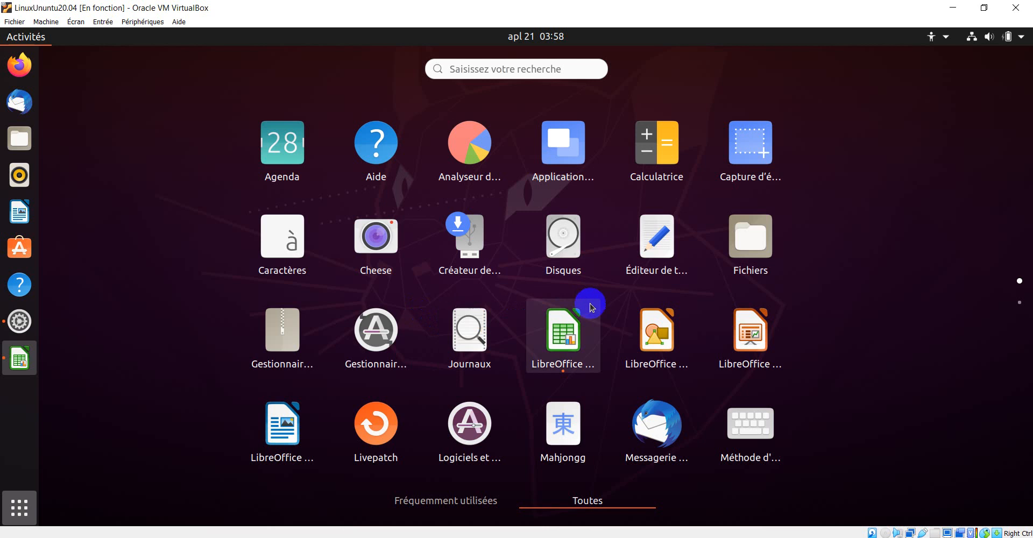
{"action": "left_click", "coordinate": [655, 338]}
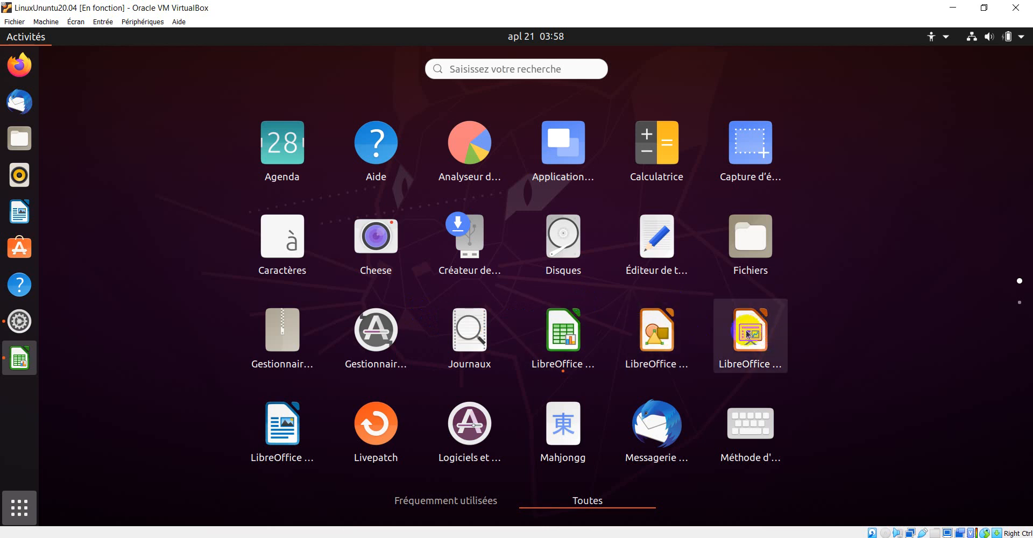
{"action": "left_click", "coordinate": [725, 314]}
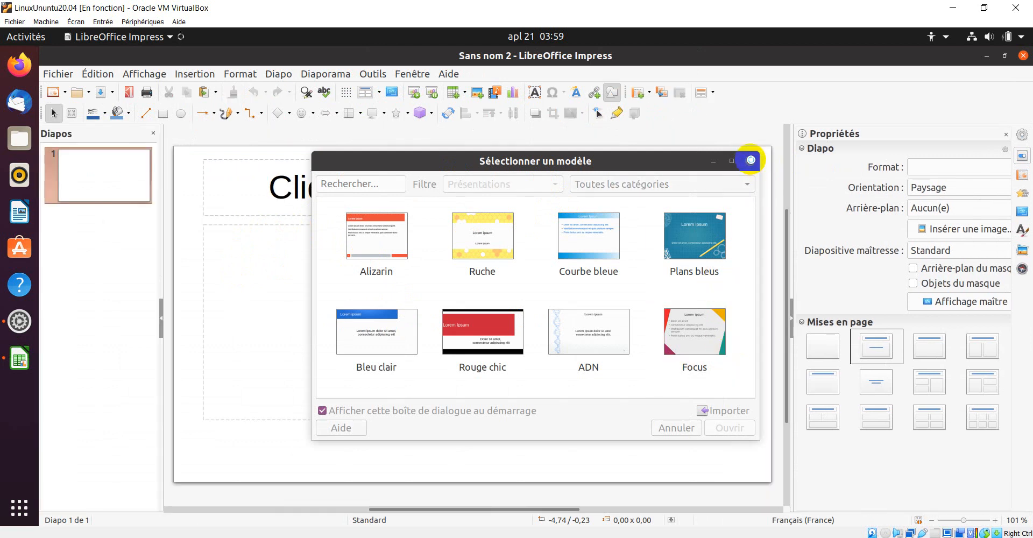
{"action": "left_click", "coordinate": [750, 162]}
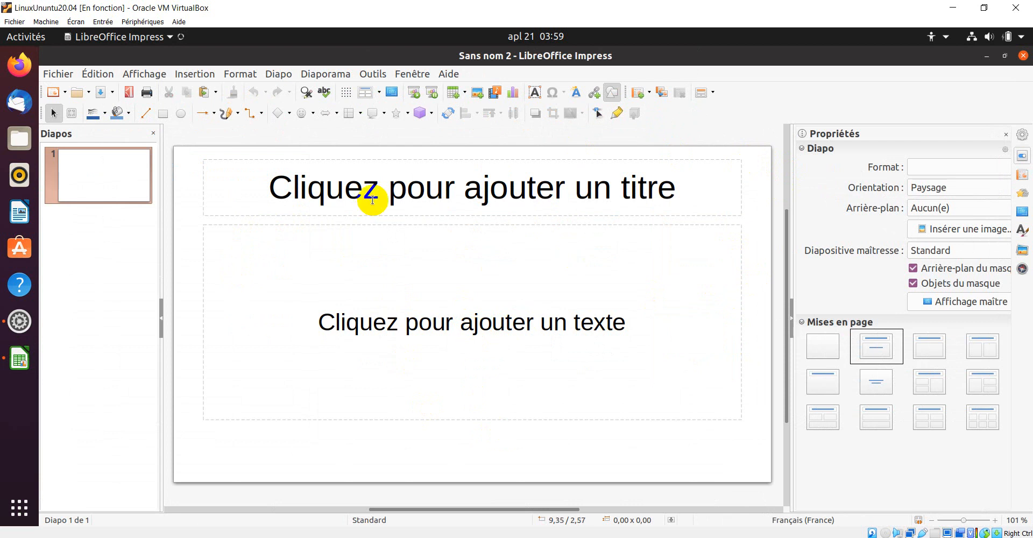
Launch LibreOffice Writer and LibreOffice Draw from the installed applications, each with a blank document.
{"action": "left_click", "coordinate": [18, 515]}
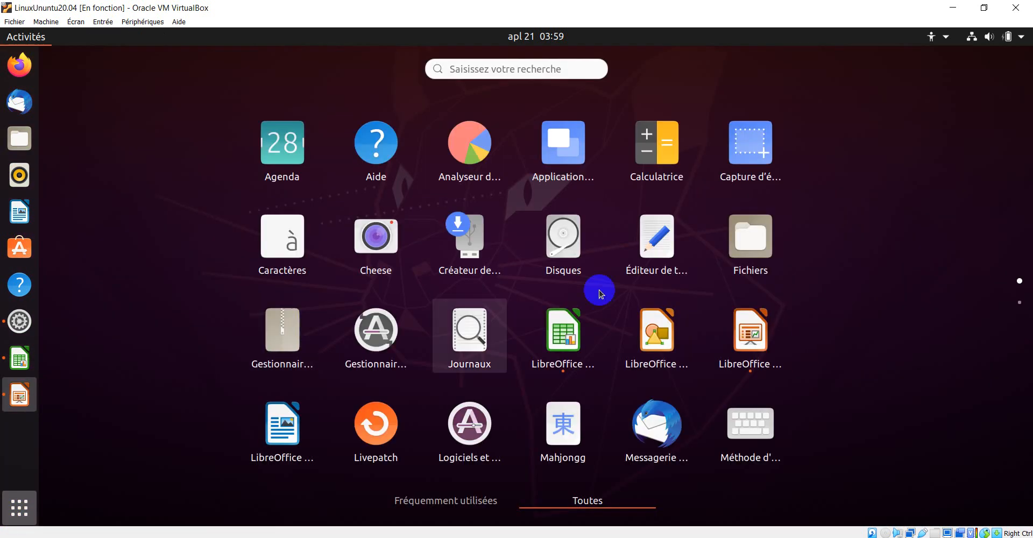
{"action": "left_click", "coordinate": [288, 432]}
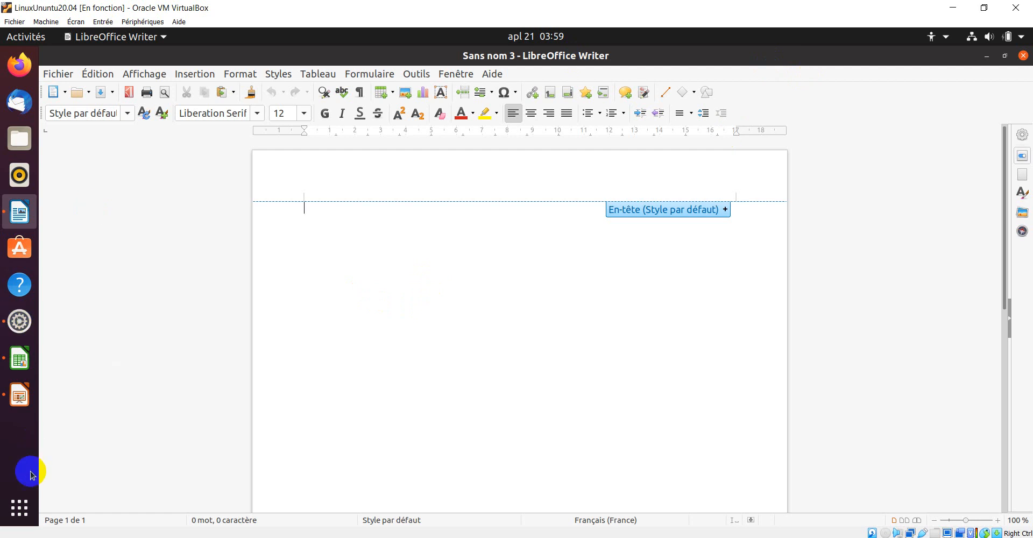
{"action": "left_click", "coordinate": [24, 518]}
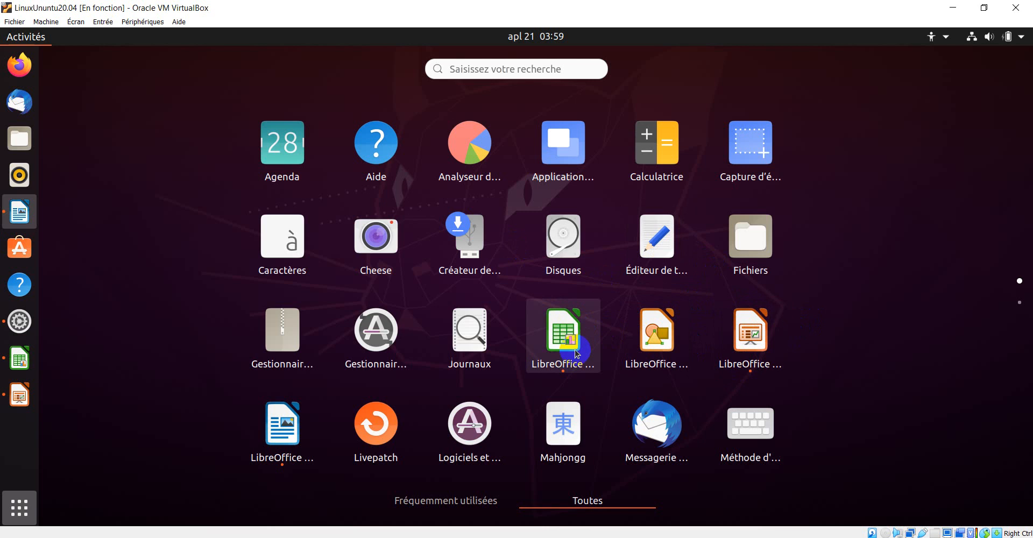
{"action": "left_click", "coordinate": [653, 333]}
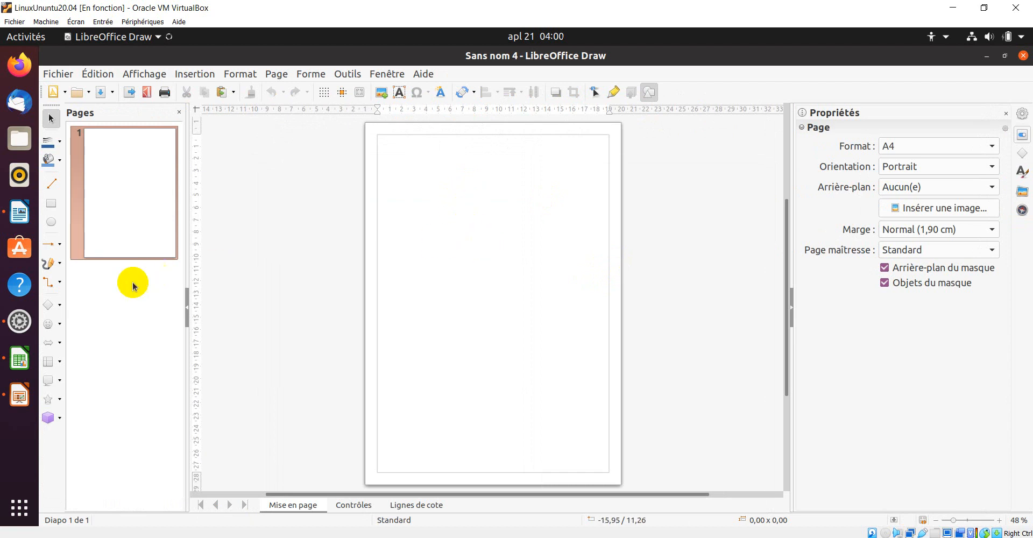
Draw a filled triangular polygon about 8.2 cm wide and 8 cm high in the upper half of the page.
{"action": "left_click", "coordinate": [60, 263]}
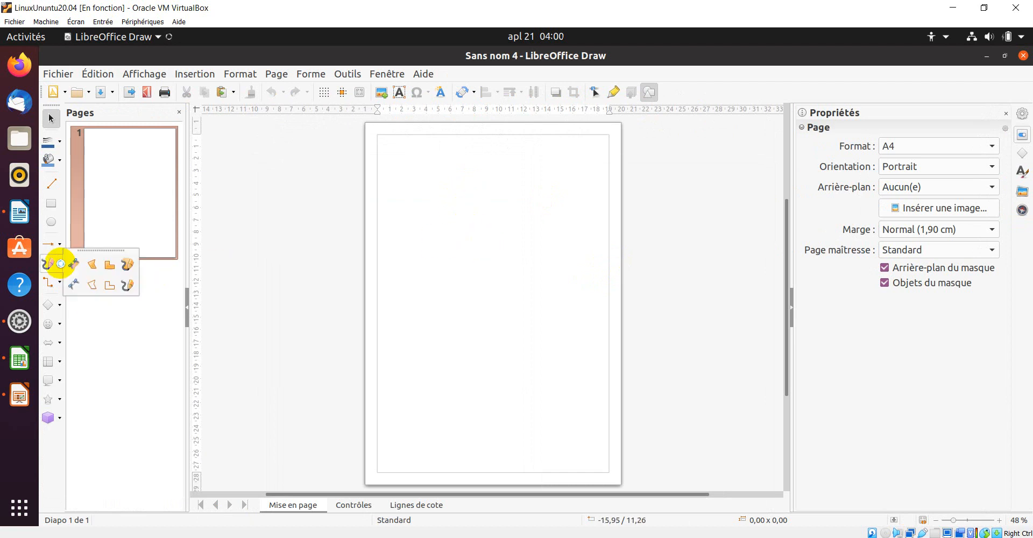
{"action": "left_click", "coordinate": [108, 266]}
{"action": "left_click_drag", "start_coordinate": [441, 213], "coordinate": [475, 247]}
{"action": "left_click_drag", "start_coordinate": [535, 287], "coordinate": [536, 286]}
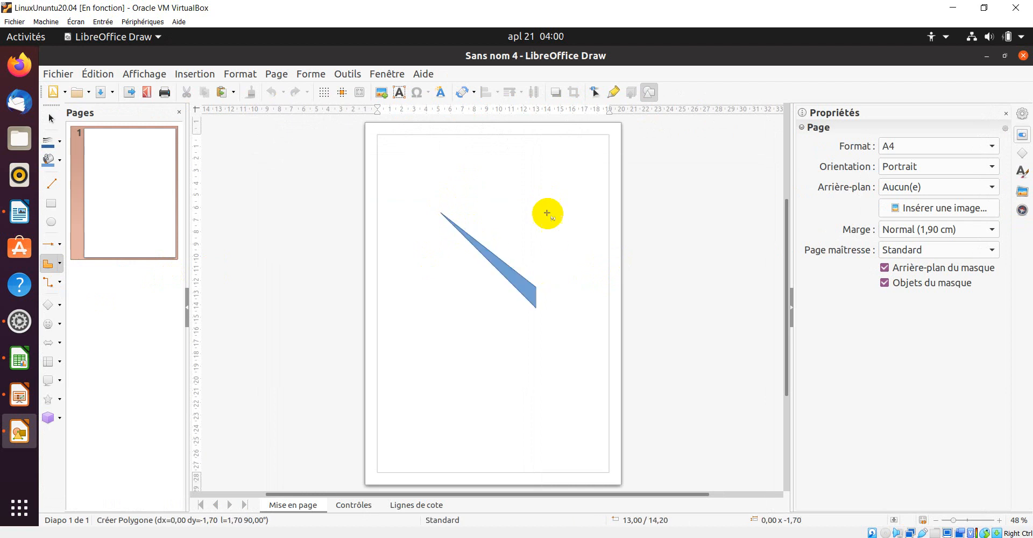
{"action": "left_click", "coordinate": [532, 210]}
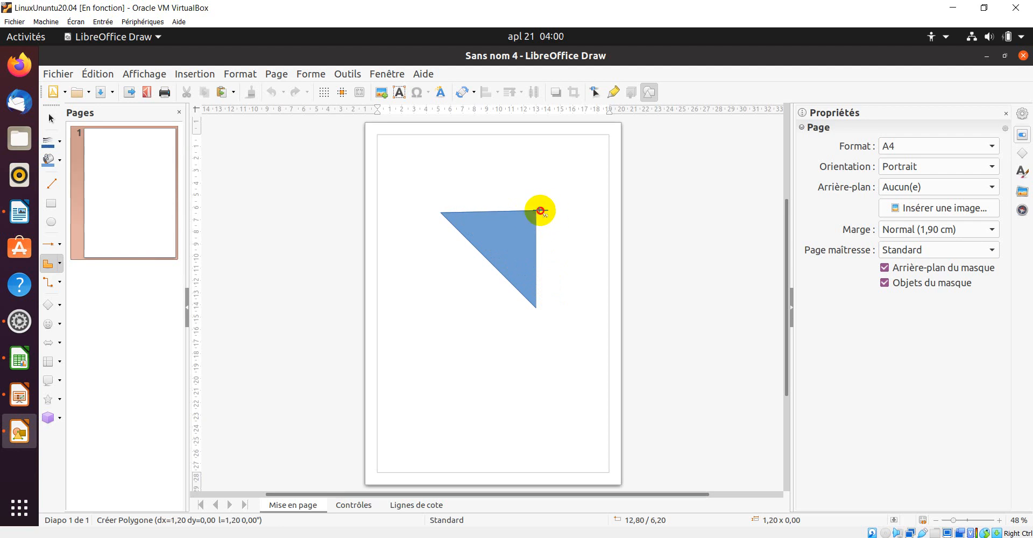
{"action": "double_click", "coordinate": [539, 210]}
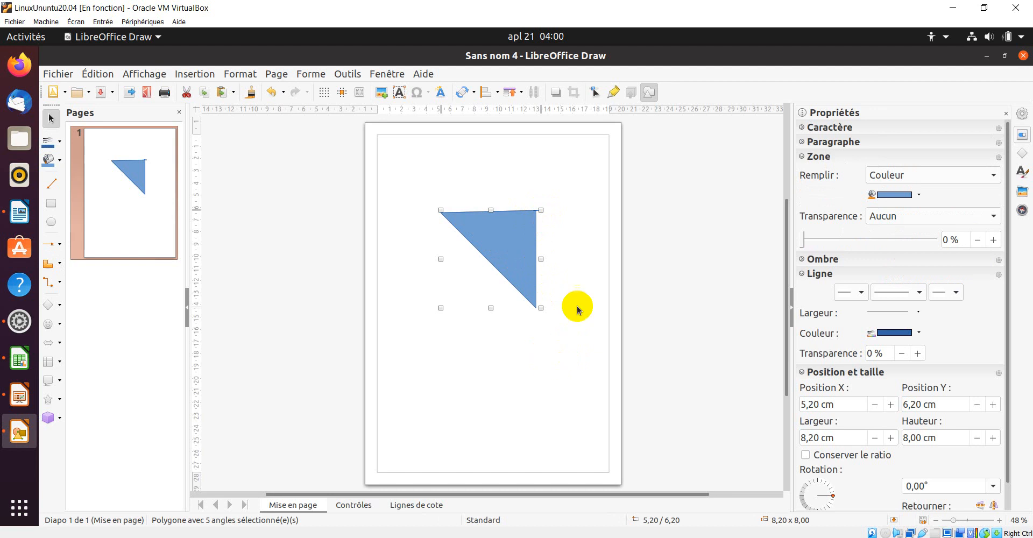
Insert a 3D cube below the triangle on the drawing page and deselect it.
{"action": "left_click", "coordinate": [60, 420]}
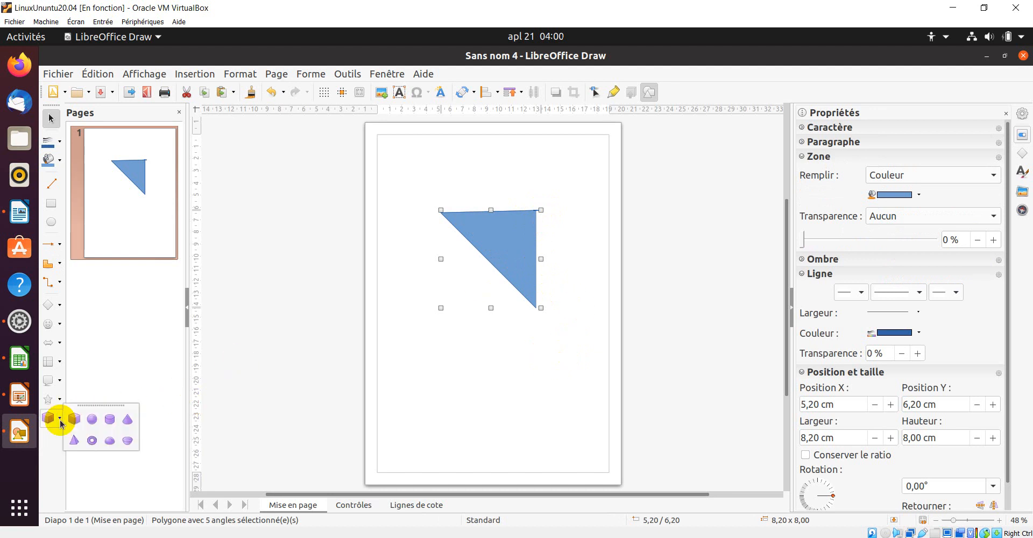
{"action": "left_click", "coordinate": [74, 419]}
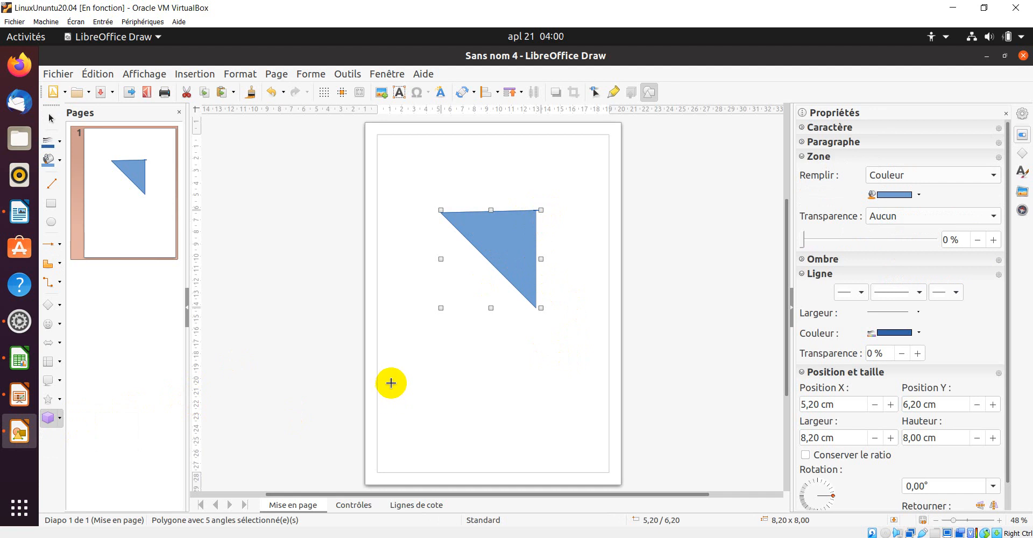
{"action": "left_click_drag", "start_coordinate": [523, 389], "coordinate": [485, 405]}
{"action": "left_click", "coordinate": [592, 403]}
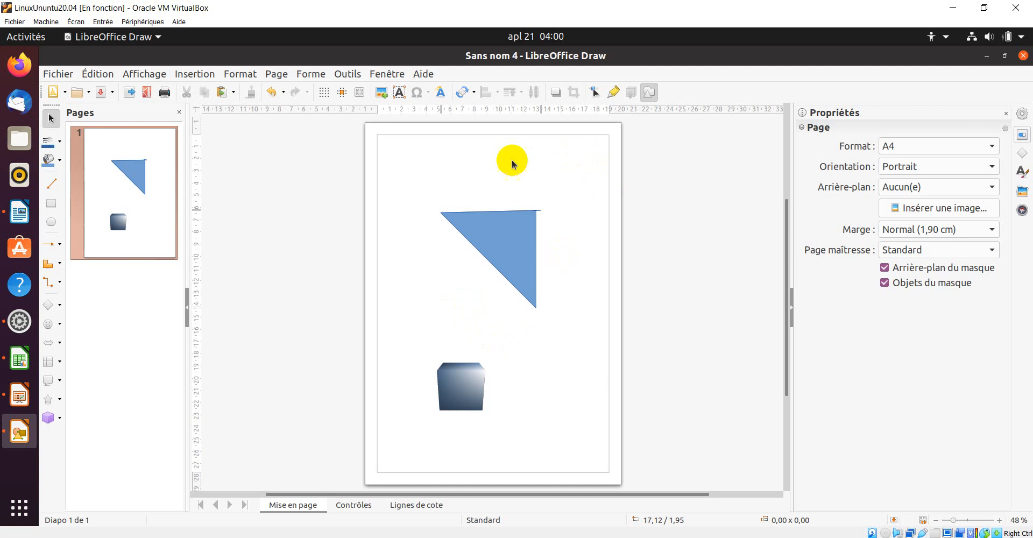
Close Draw without saving the drawing, and close the open Writer, Impress and Calc documents.
{"action": "left_click", "coordinate": [1023, 56]}
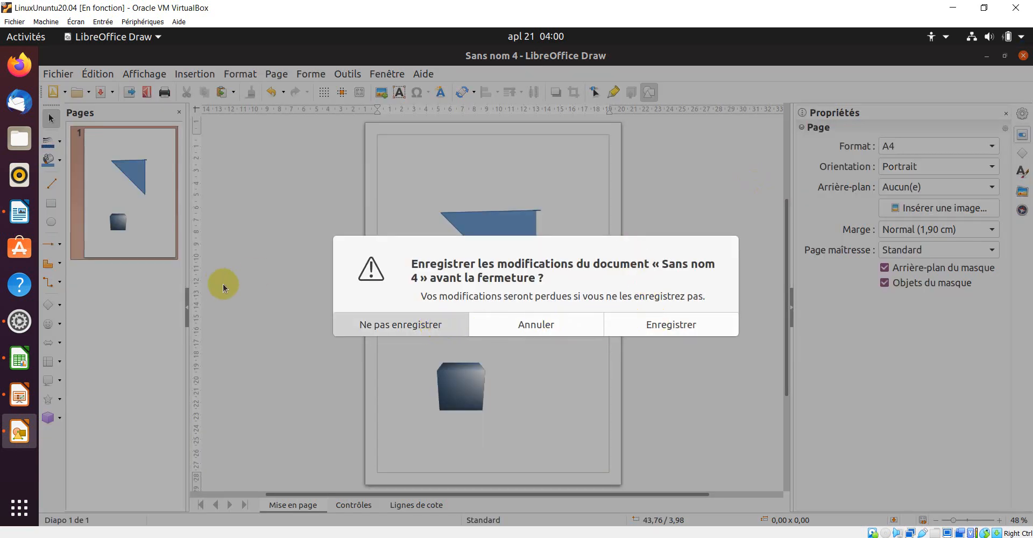
{"action": "left_click", "coordinate": [420, 322]}
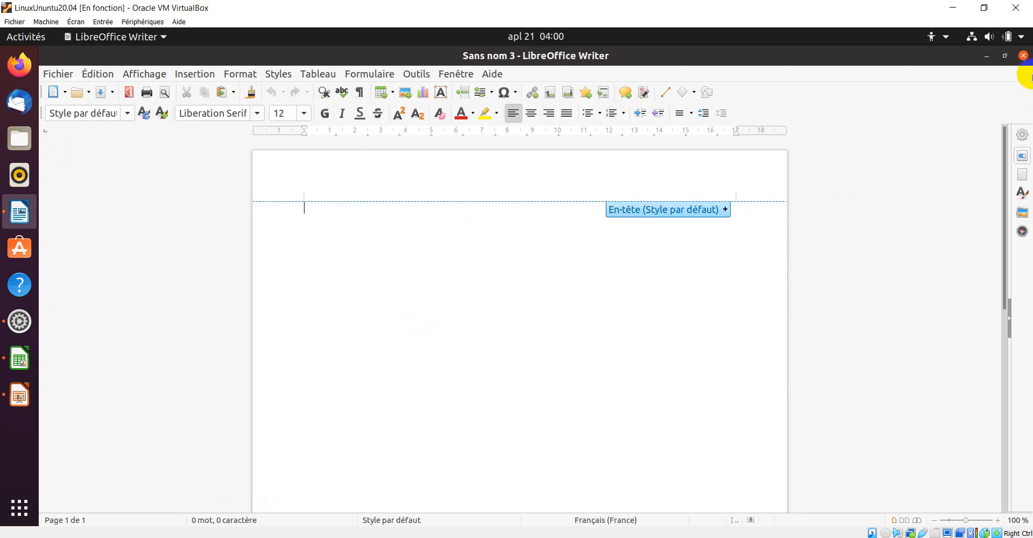
{"action": "left_click", "coordinate": [1022, 56]}
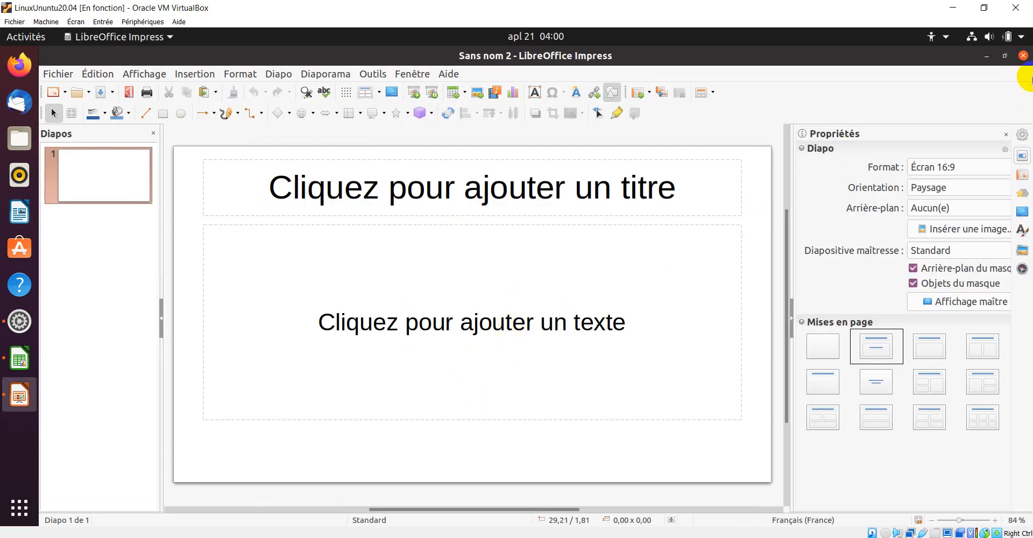
{"action": "left_click", "coordinate": [1023, 56]}
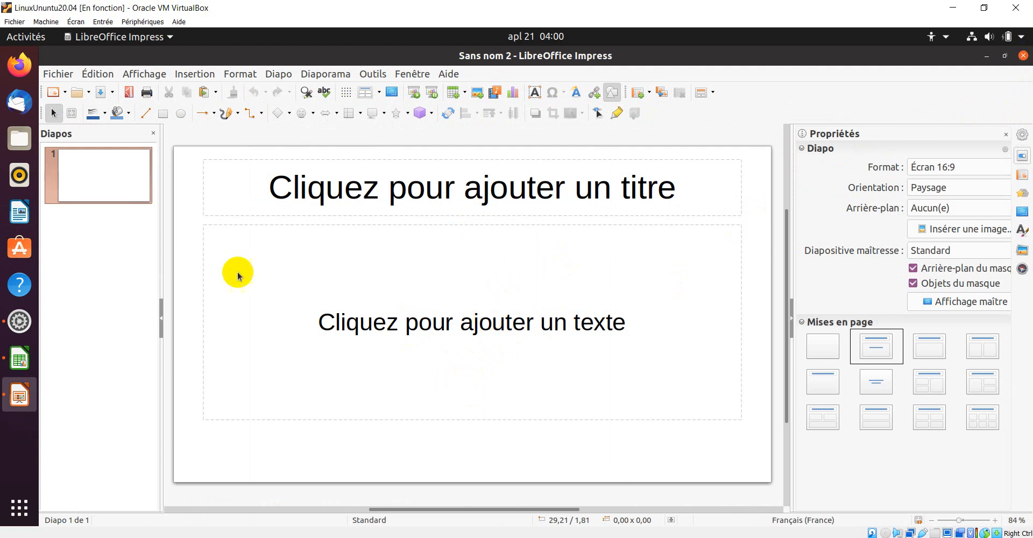
{"action": "left_click", "coordinate": [1024, 56]}
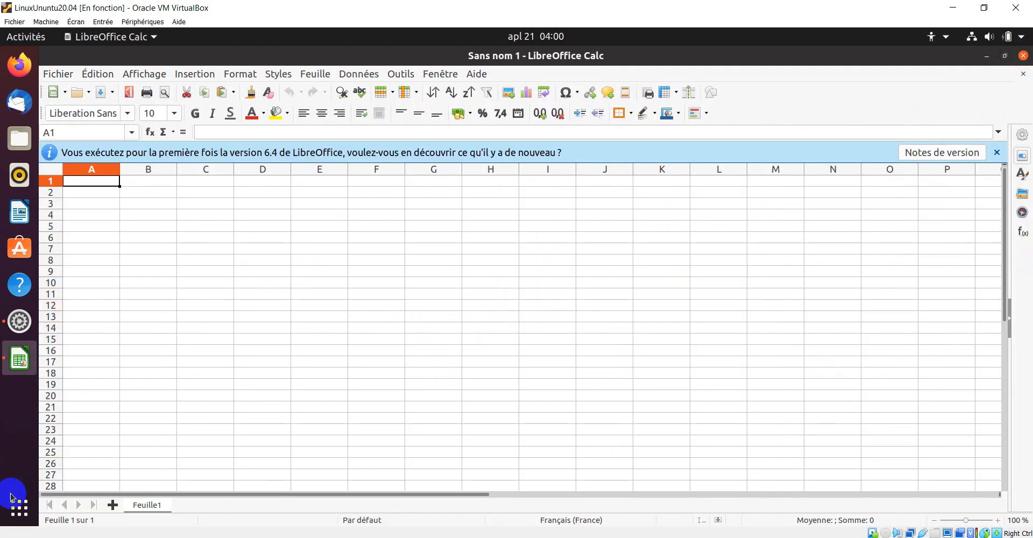
Search the installed applications for "ca" and "for", and clear the search.
{"action": "left_click", "coordinate": [14, 511]}
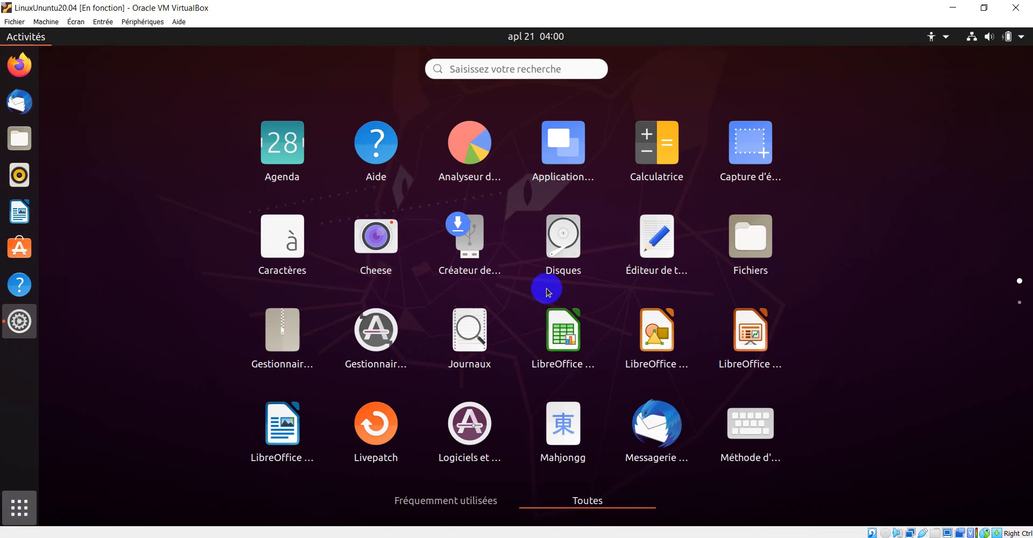
{"action": "left_click", "coordinate": [538, 69]}
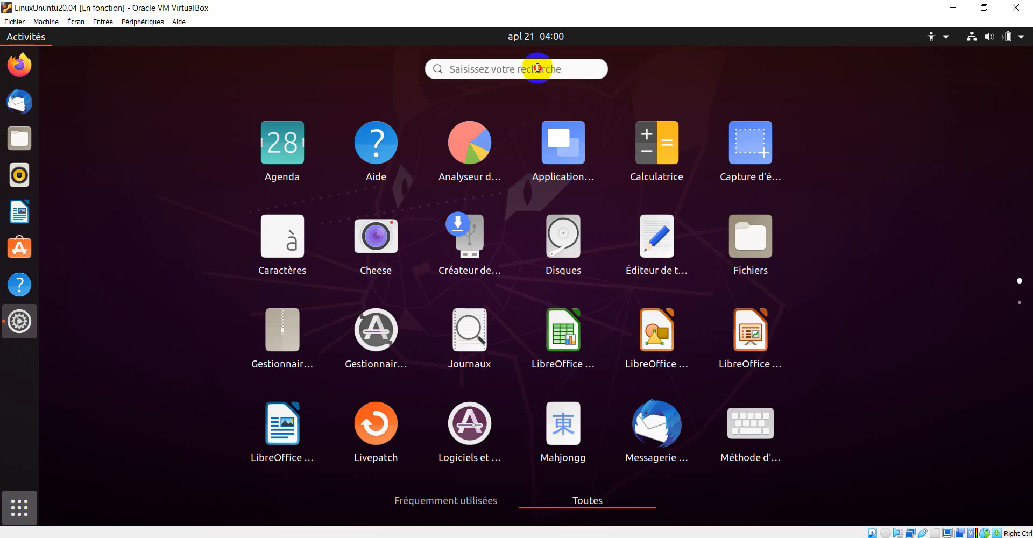
{"action": "type", "text": "cal"}
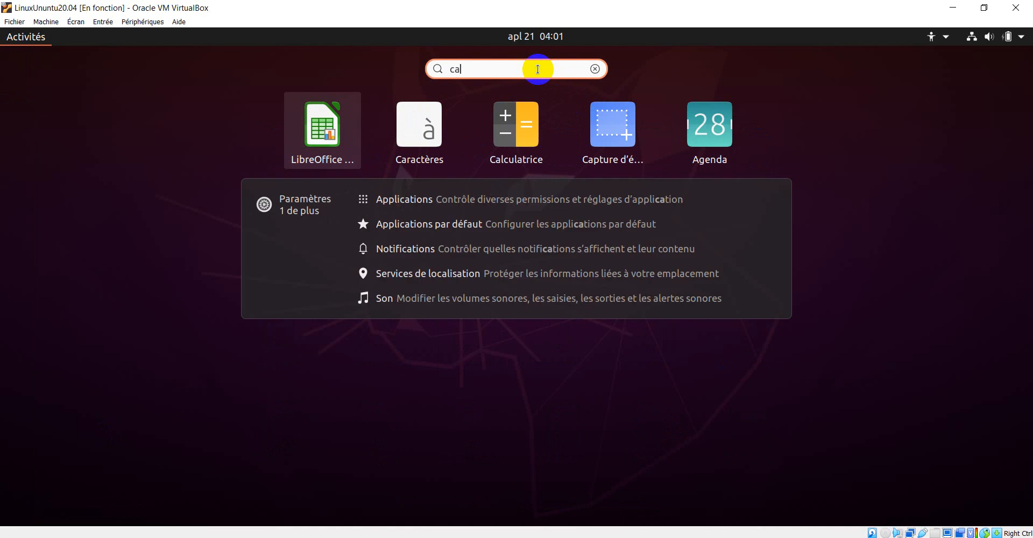
{"action": "key", "text": "BackSpace"}
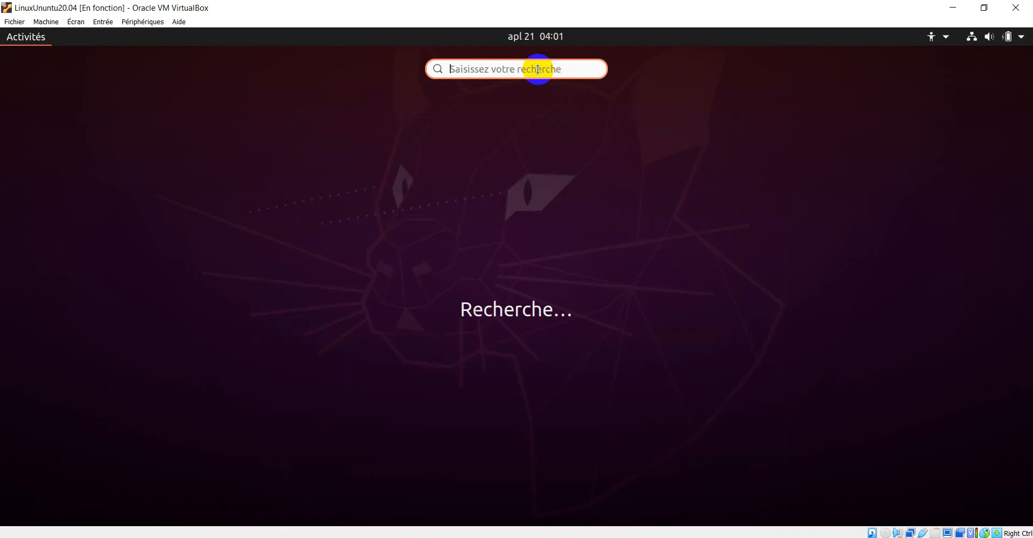
{"action": "type", "text": "for"}
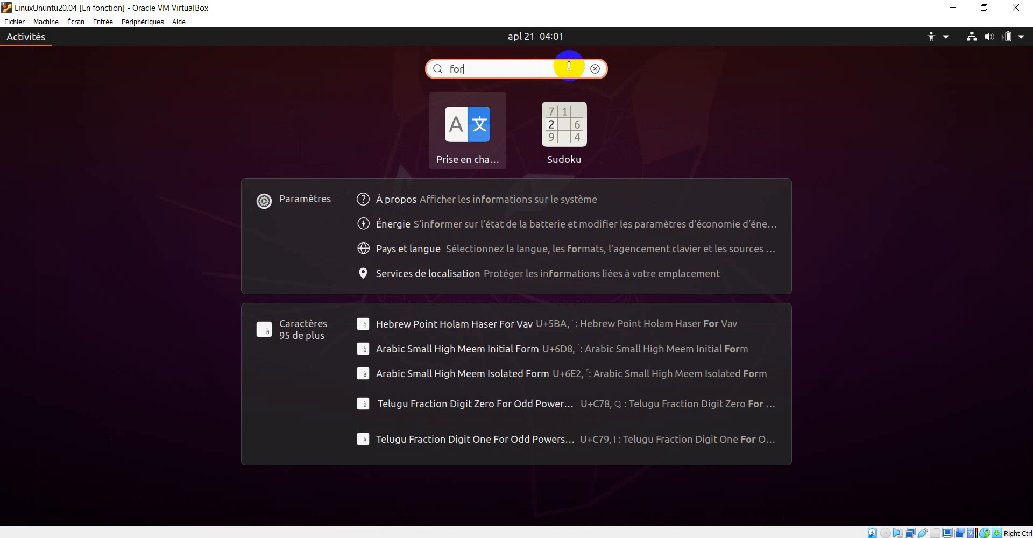
{"action": "key", "text": "BackSpace"}
{"action": "key", "text": "BackSpace"}
{"action": "key", "text": "BackSpace"}
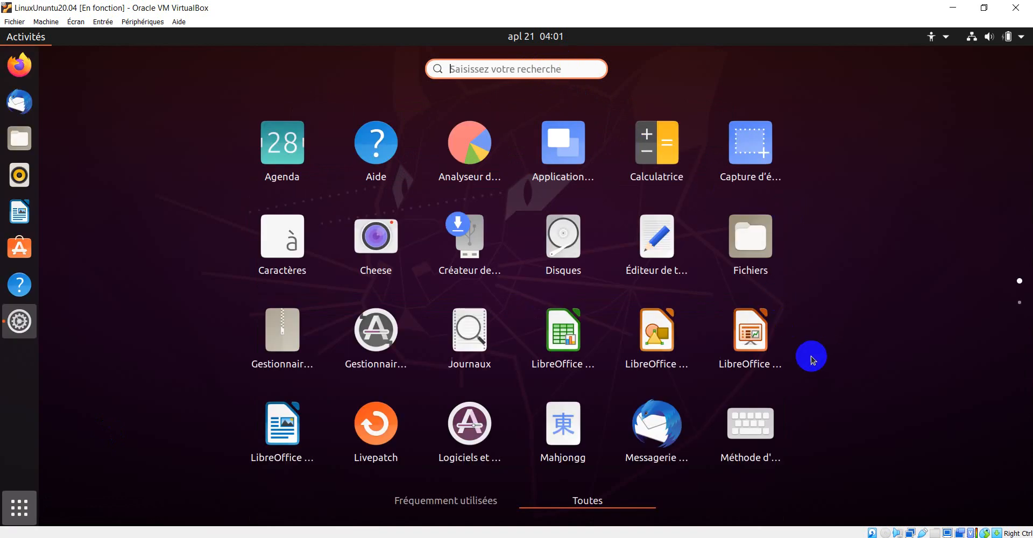
Launch Remmina from the second page of installed applications and reposition its welcome window.
{"action": "scroll", "coordinate": [811, 357], "scroll_direction": "down", "scroll_amount": 1}
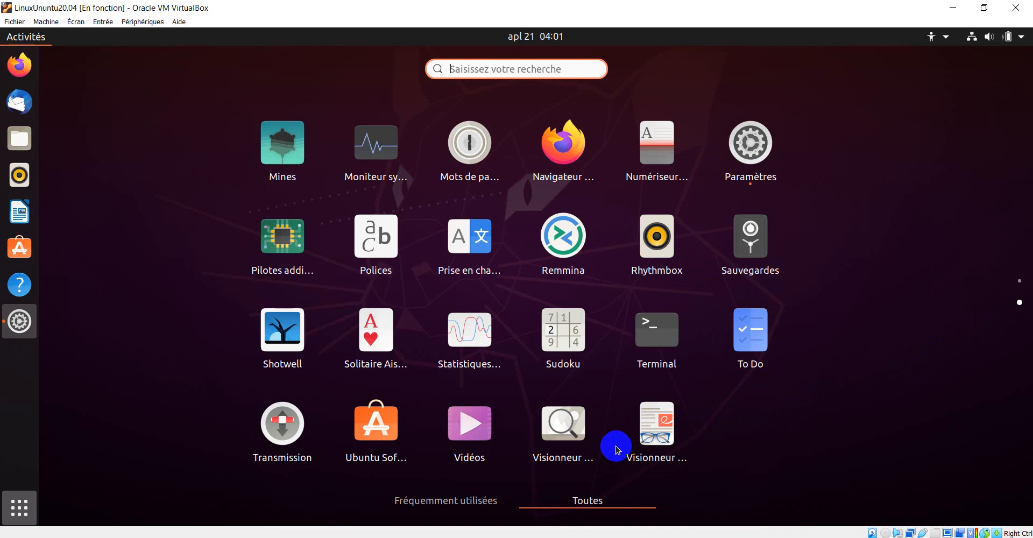
{"action": "left_click", "coordinate": [561, 238]}
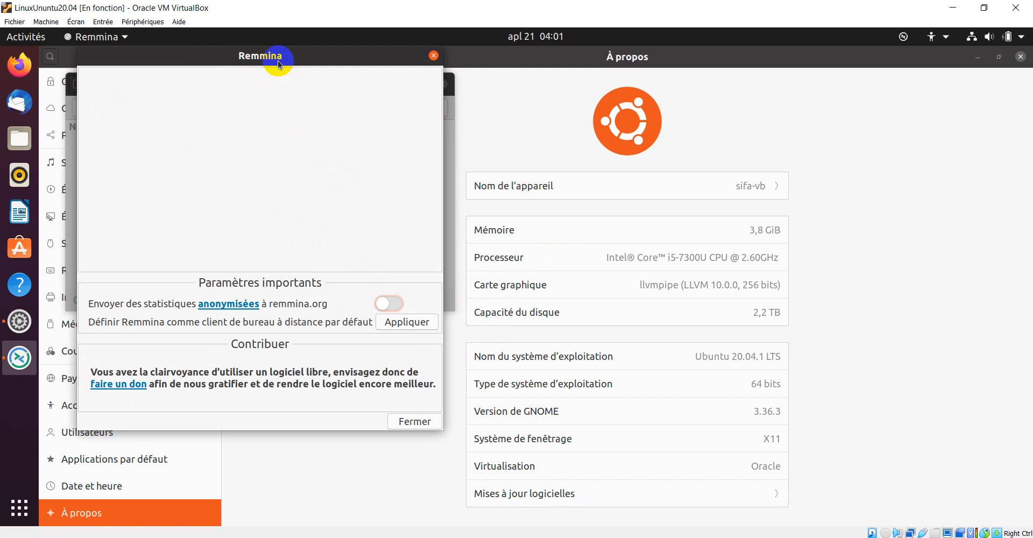
{"action": "left_click_drag", "start_coordinate": [277, 60], "coordinate": [294, 77]}
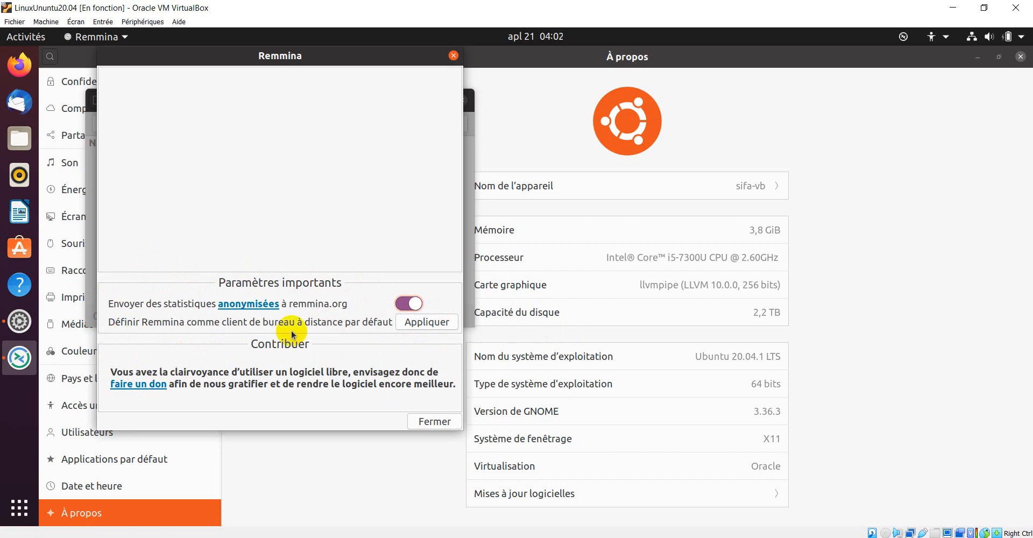
Review Remmina's launcher options and its open-window preview, and close the Remmina welcome window.
{"action": "right_click", "coordinate": [20, 361]}
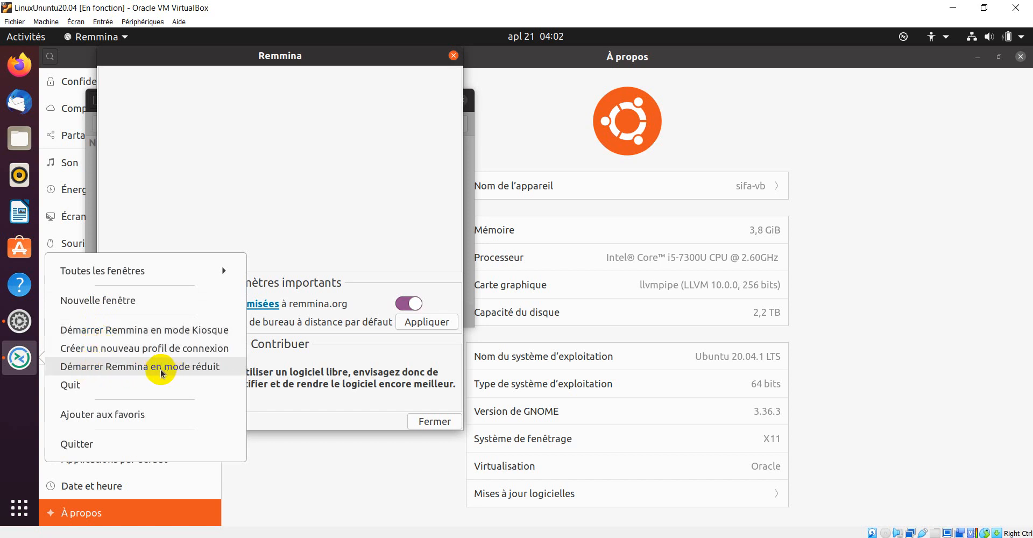
{"action": "left_click", "coordinate": [143, 276]}
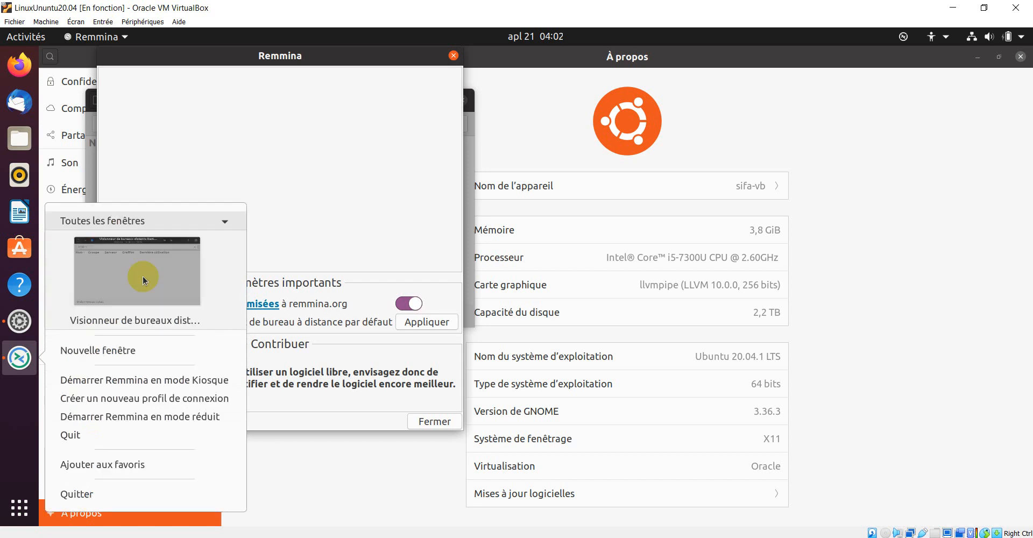
{"action": "left_click", "coordinate": [226, 223]}
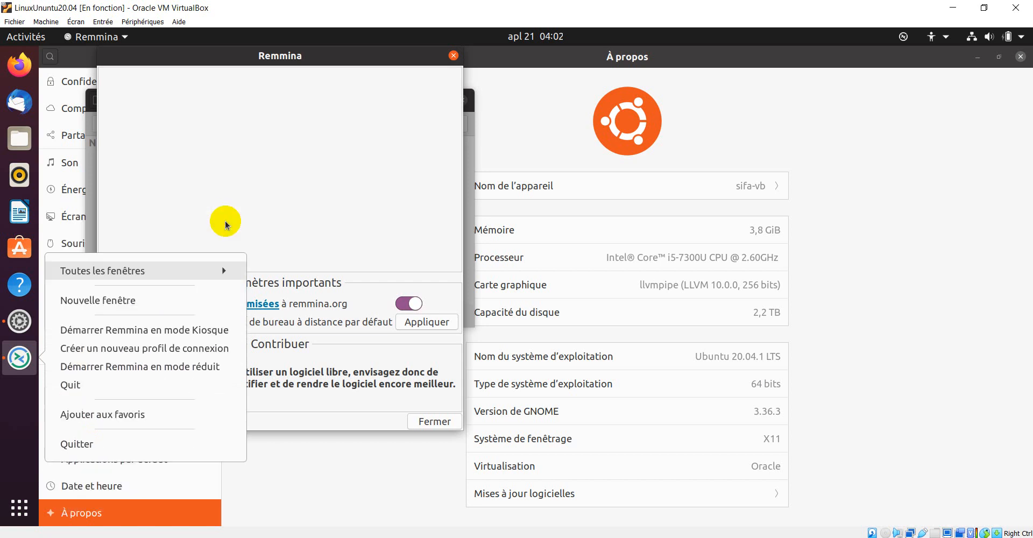
{"action": "left_click", "coordinate": [397, 247]}
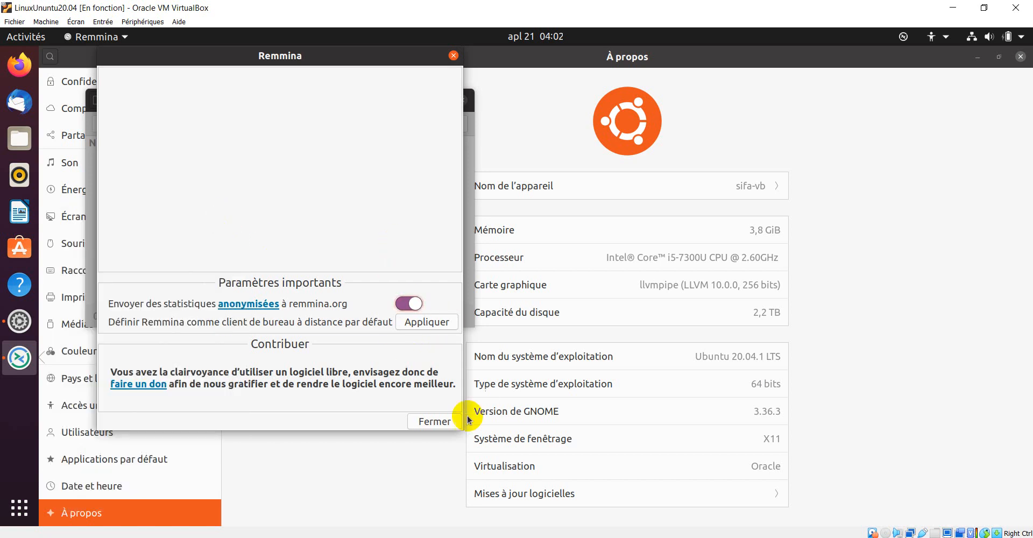
{"action": "left_click", "coordinate": [432, 423]}
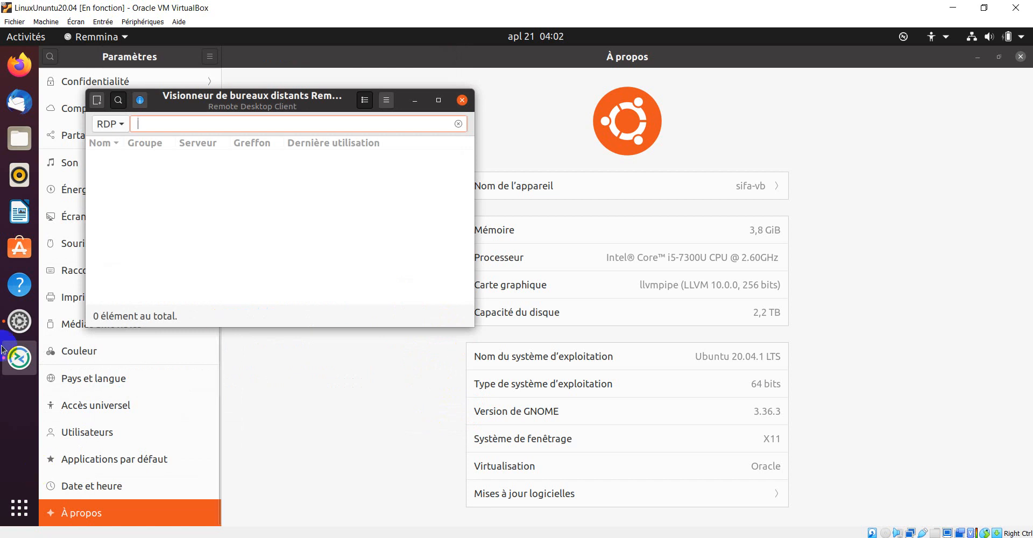
{"action": "right_click", "coordinate": [19, 363]}
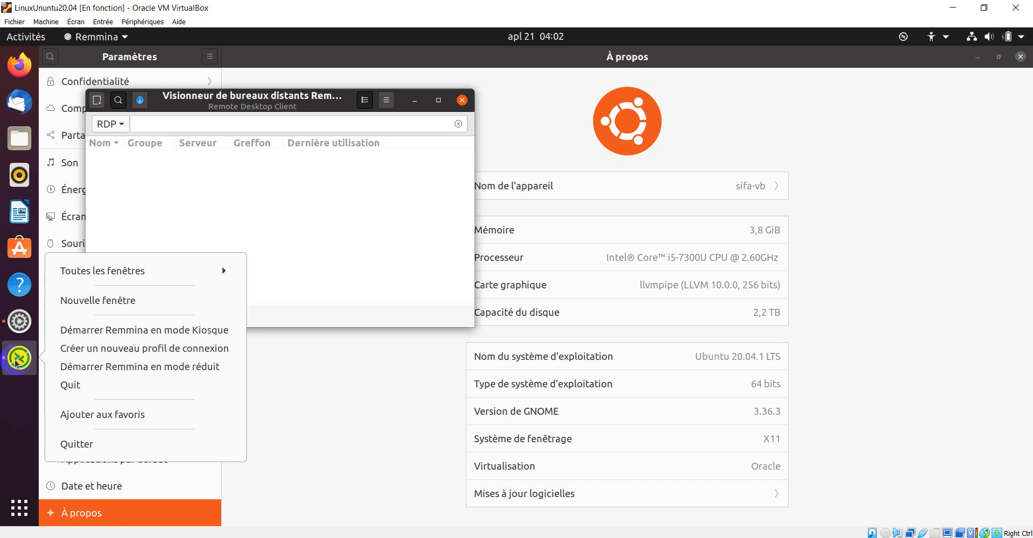
{"action": "left_click", "coordinate": [17, 392]}
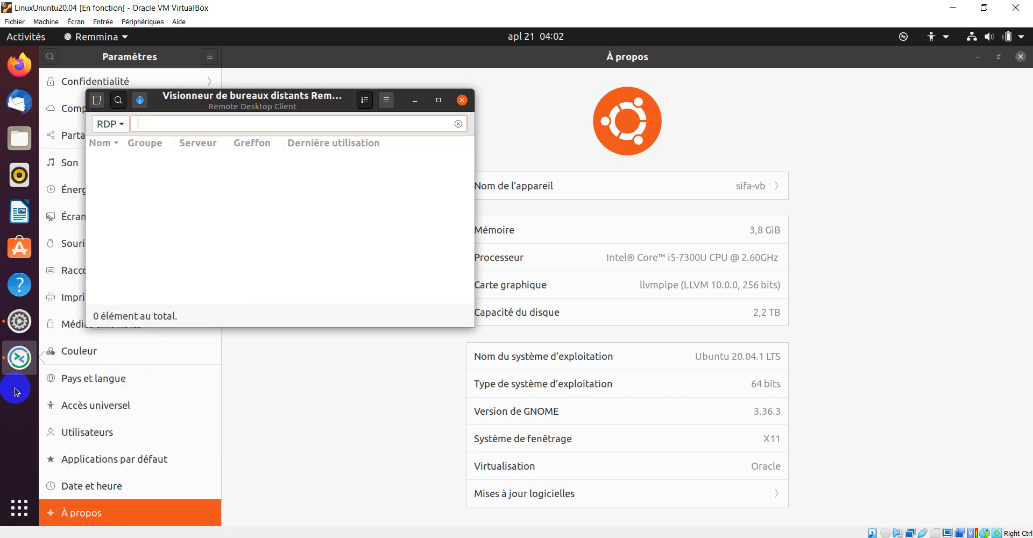
Open the Calculatrice application in basic mode from the installed applications and close it.
{"action": "left_click", "coordinate": [19, 507]}
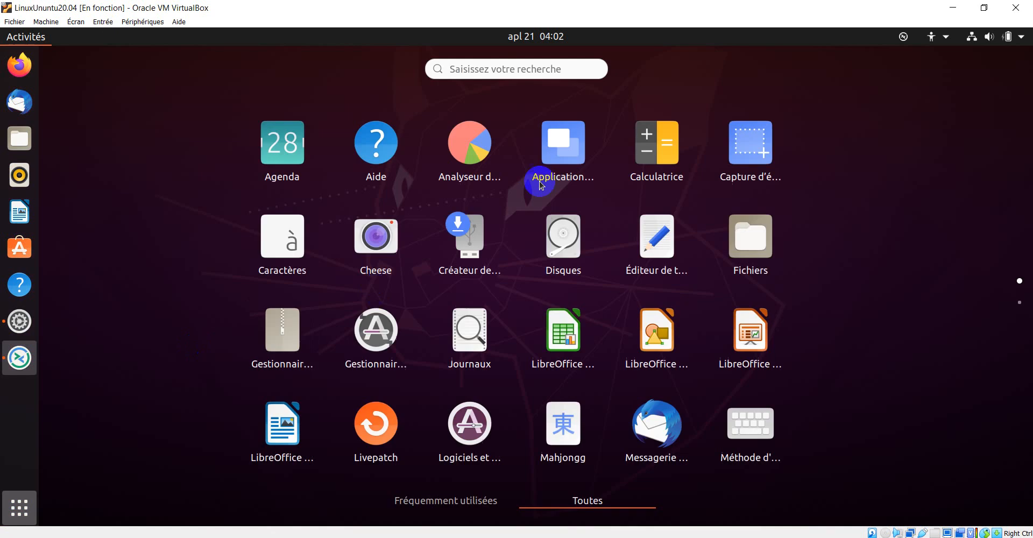
{"action": "left_click", "coordinate": [656, 162]}
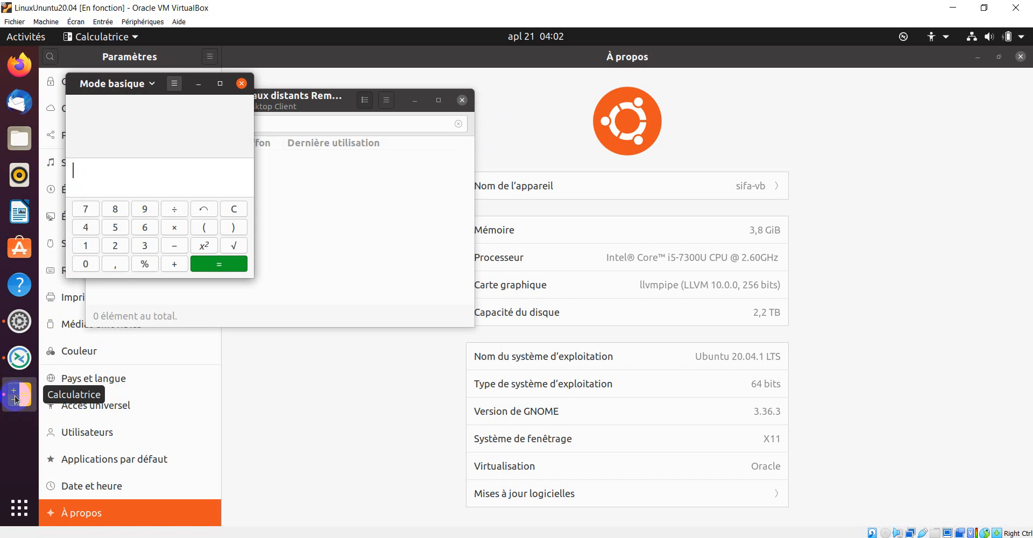
{"action": "left_click", "coordinate": [243, 81]}
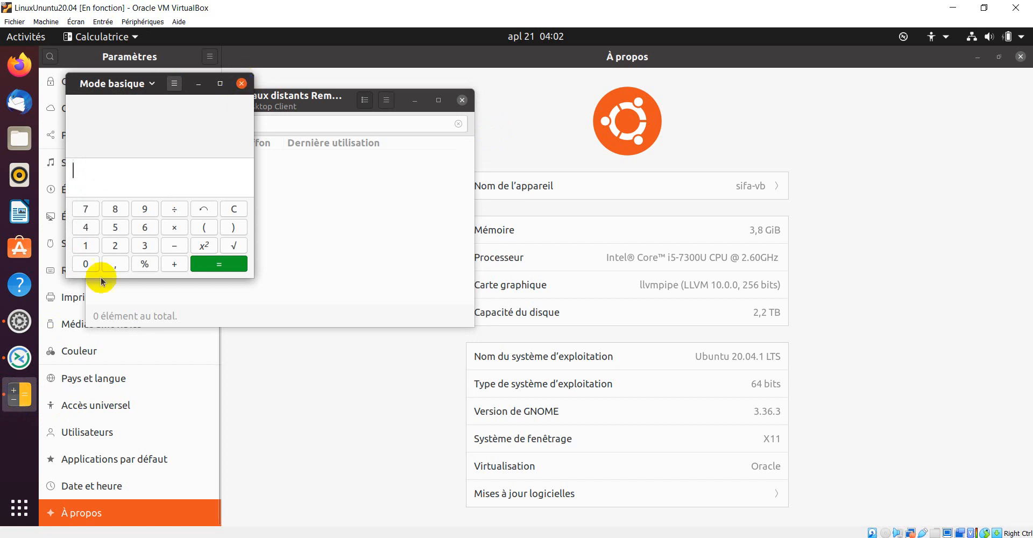
Launch Calculatrice from the installed applications and add it to the dock favourites.
{"action": "left_click", "coordinate": [16, 501]}
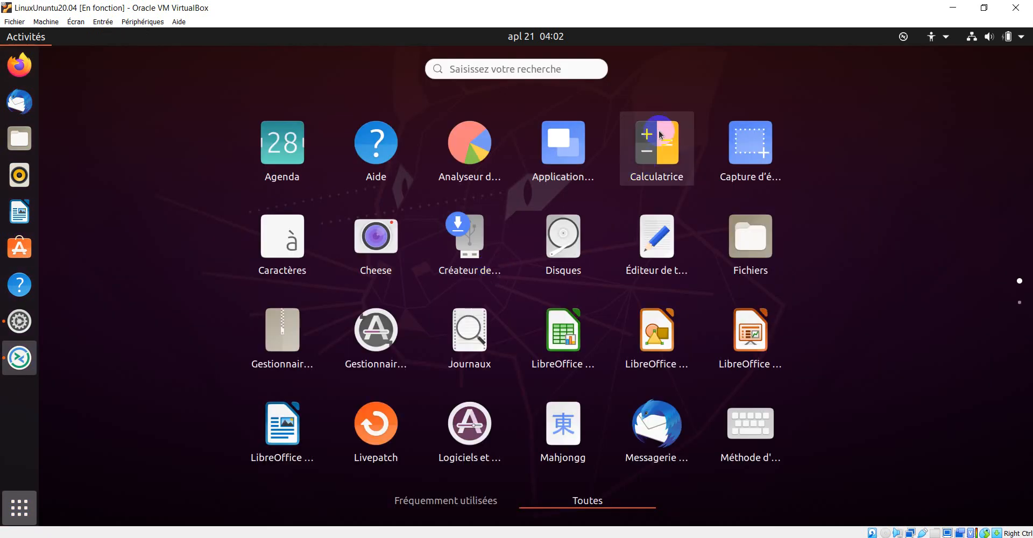
{"action": "left_click", "coordinate": [660, 135]}
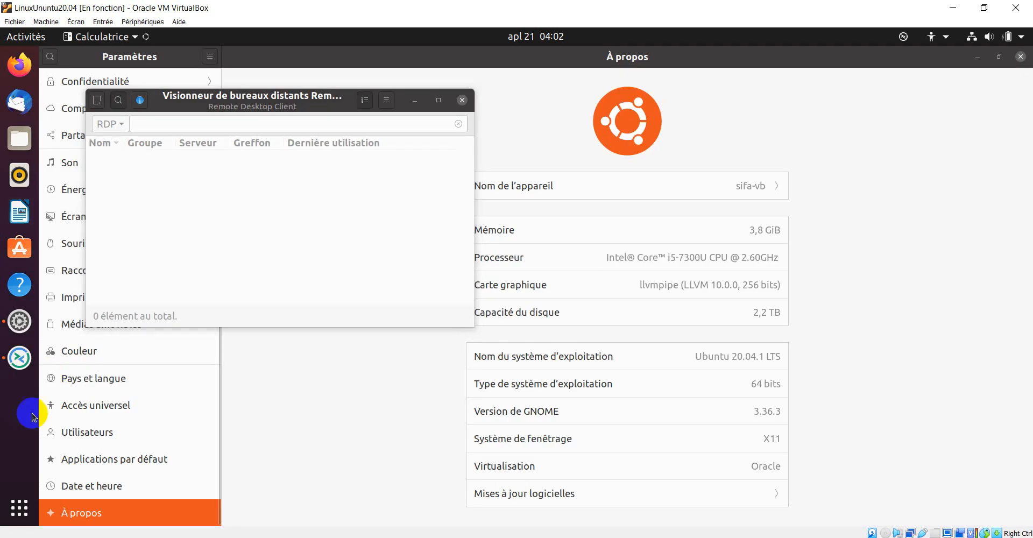
{"action": "right_click", "coordinate": [17, 397]}
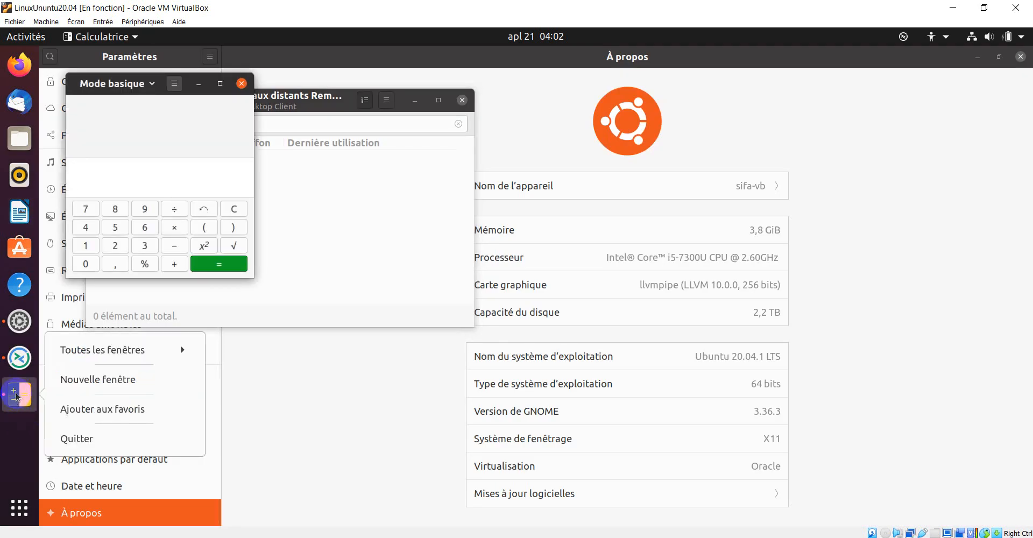
{"action": "left_click", "coordinate": [100, 410]}
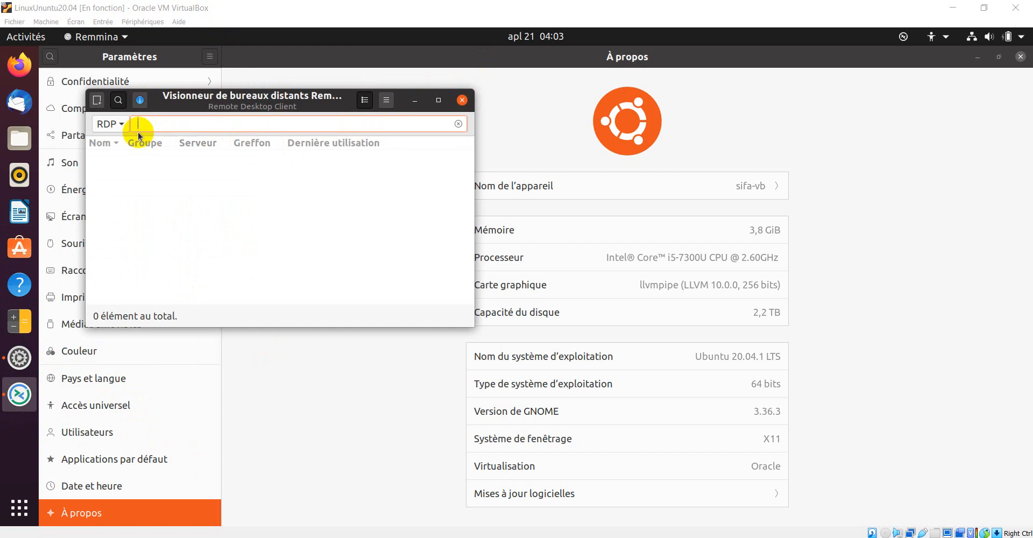
Go through the SSH and VNC choices in Remmina's quick-connect protocol list and return the protocol to RDP.
{"action": "left_click", "coordinate": [122, 124]}
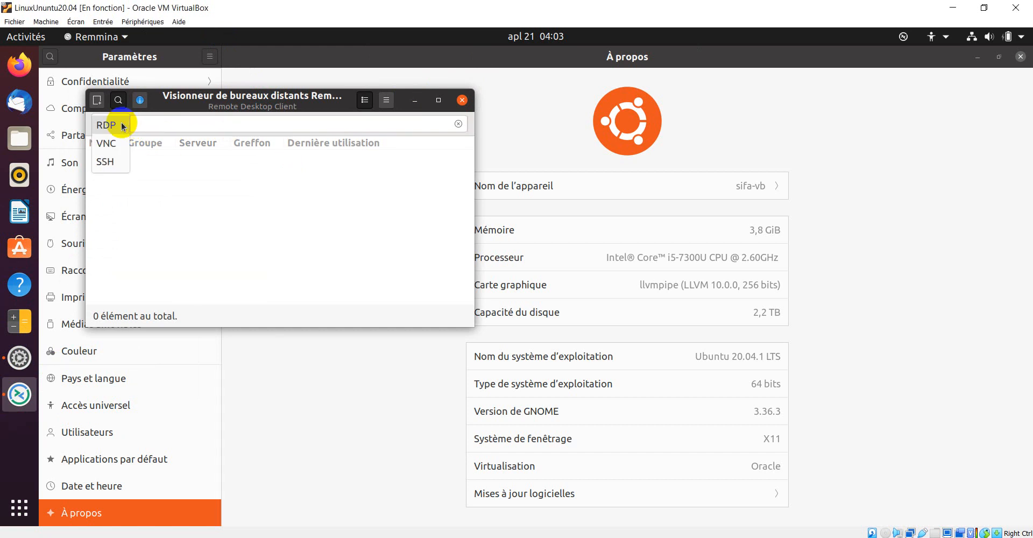
{"action": "left_click", "coordinate": [110, 162]}
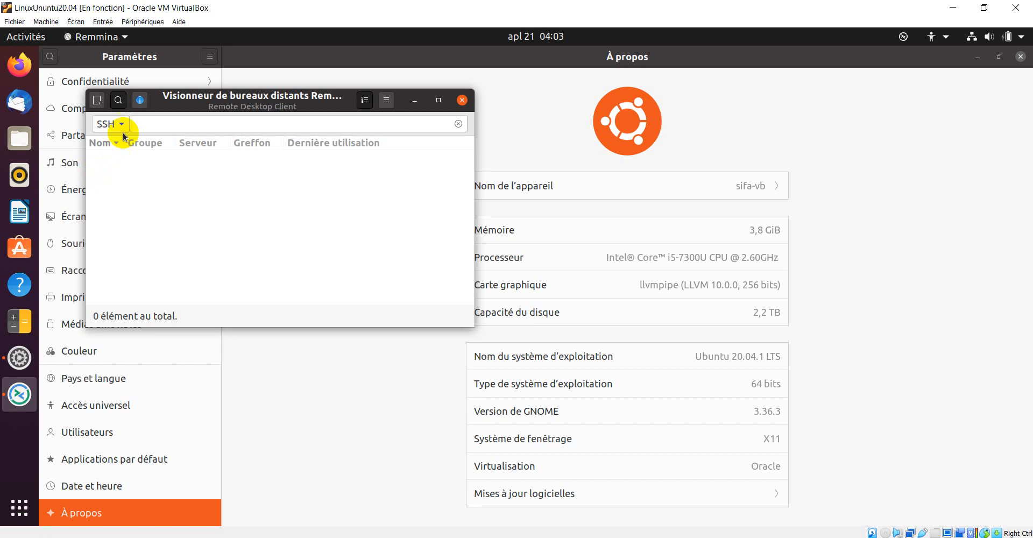
{"action": "left_click", "coordinate": [122, 125]}
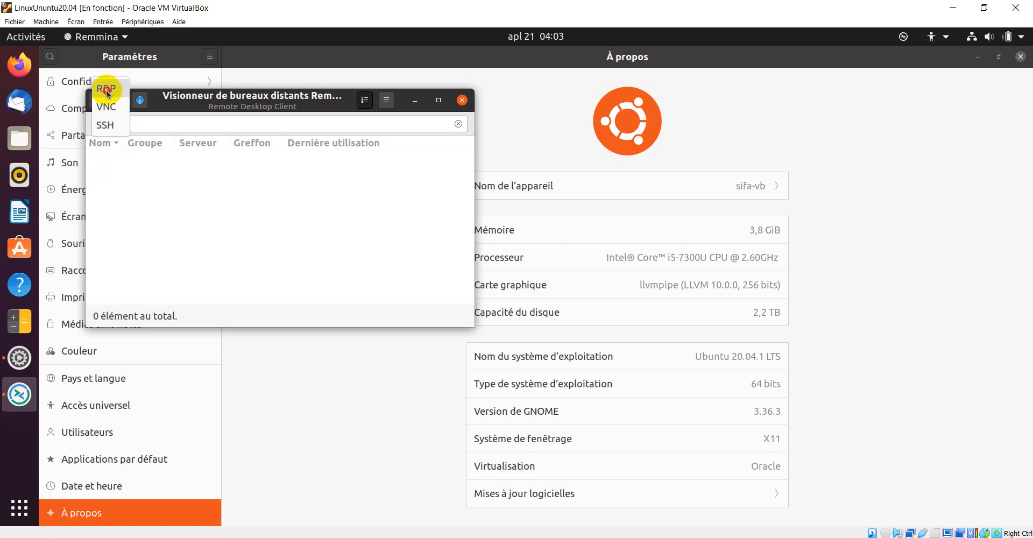
{"action": "left_click", "coordinate": [108, 92]}
{"action": "left_click", "coordinate": [122, 126]}
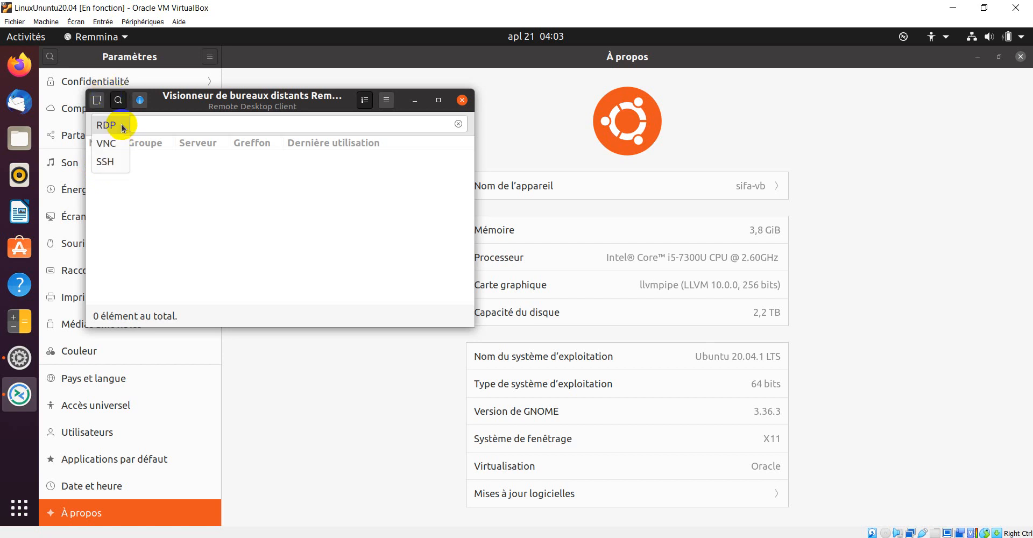
{"action": "left_click", "coordinate": [121, 126]}
{"action": "left_click", "coordinate": [118, 125]}
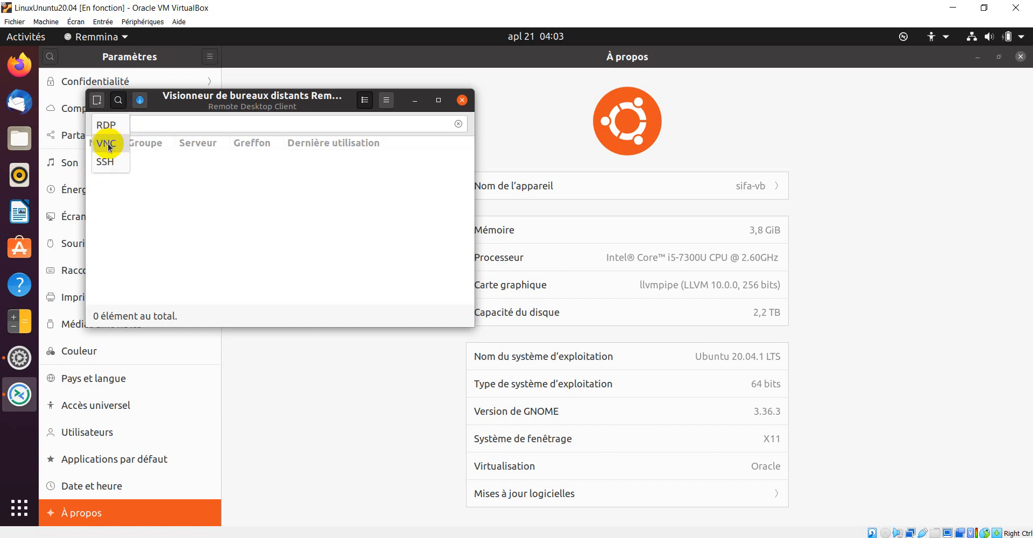
{"action": "left_click", "coordinate": [106, 143]}
{"action": "left_click", "coordinate": [116, 126]}
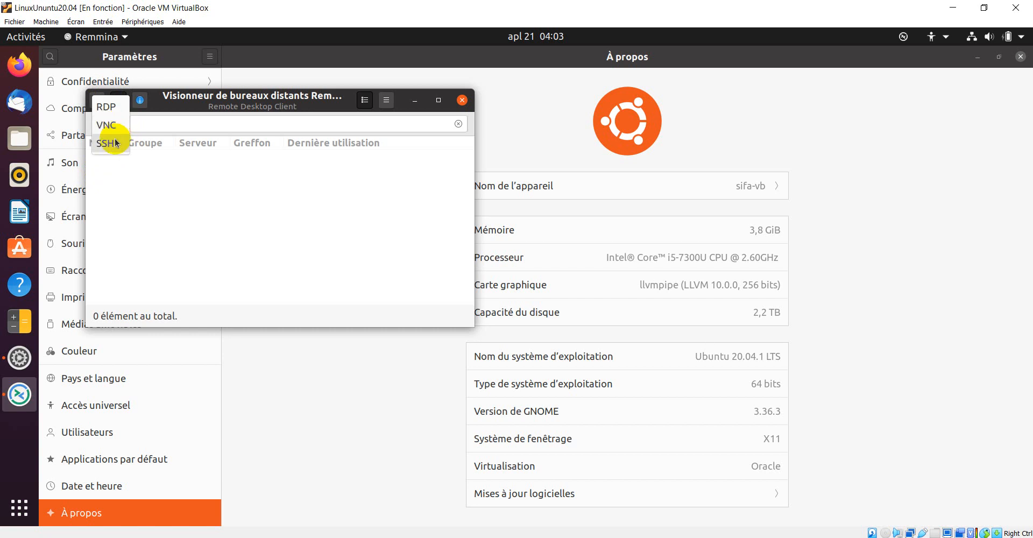
{"action": "left_click", "coordinate": [114, 110]}
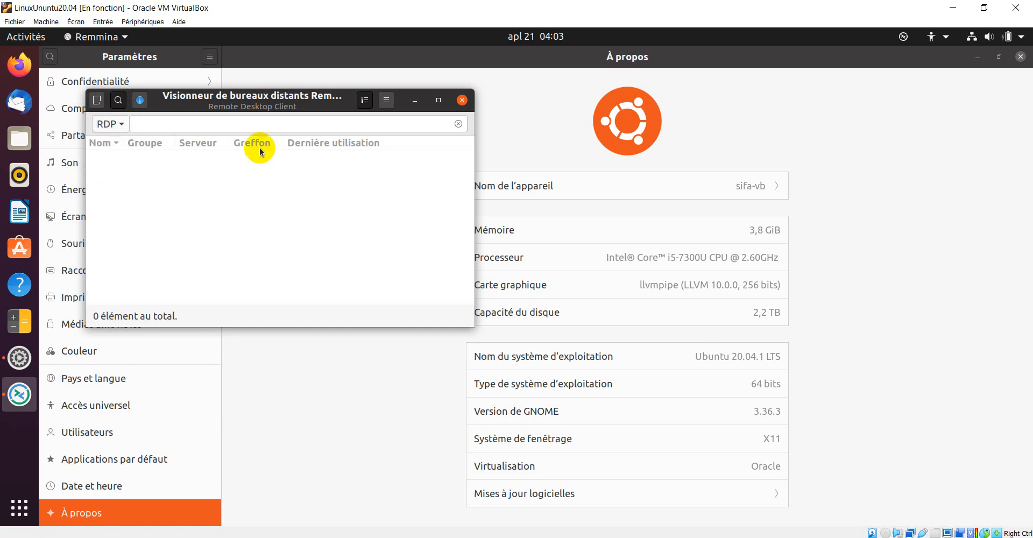
Enlarge the Remmina window to view its quick-connect bar, and close Remmina.
{"action": "left_click", "coordinate": [233, 128]}
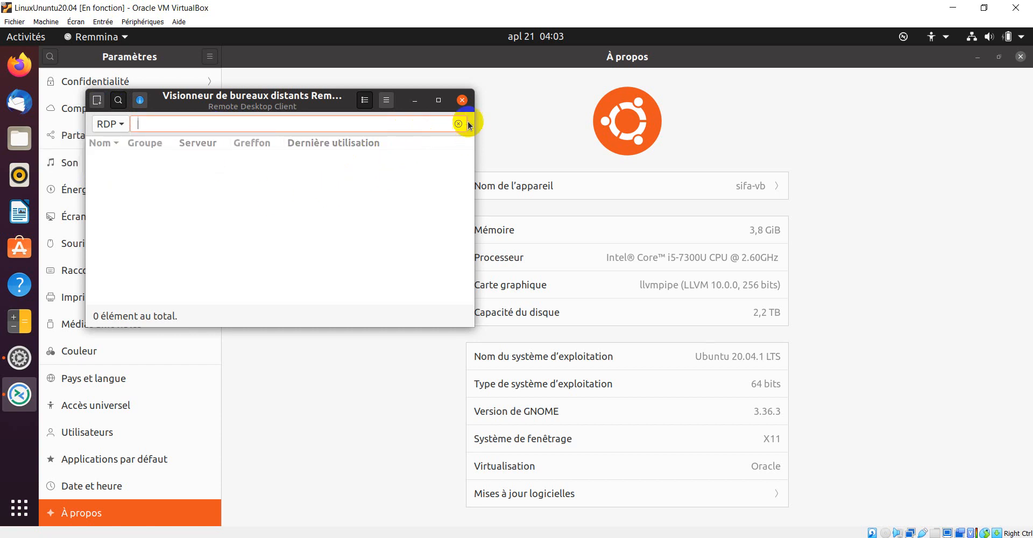
{"action": "left_click", "coordinate": [397, 105]}
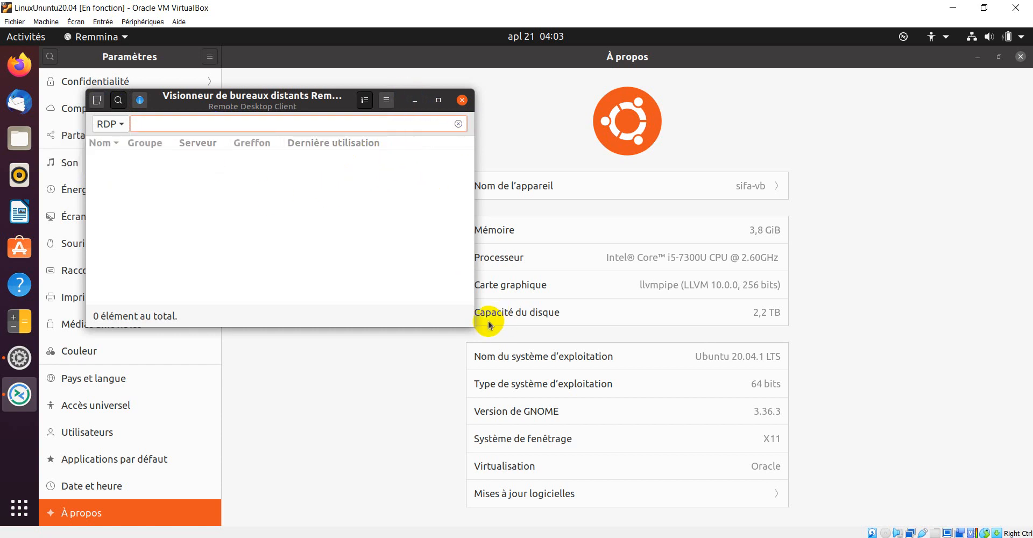
{"action": "left_click_drag", "start_coordinate": [472, 326], "coordinate": [720, 462]}
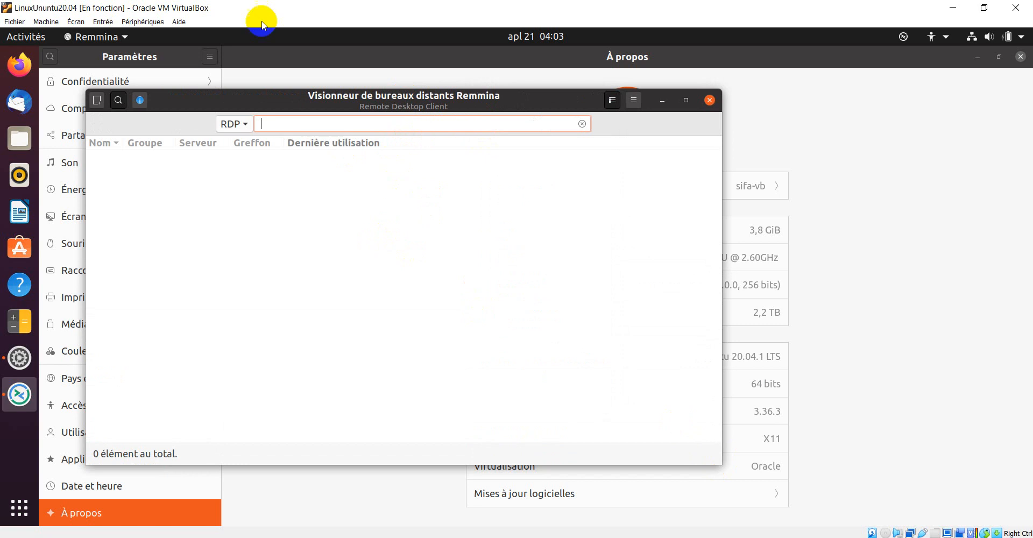
{"action": "left_click", "coordinate": [246, 124]}
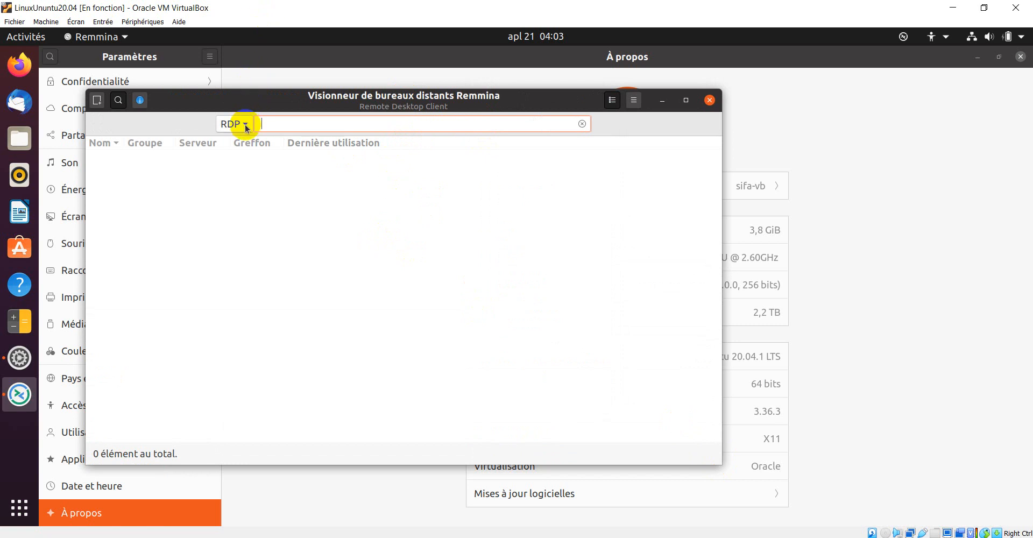
{"action": "left_click", "coordinate": [244, 128]}
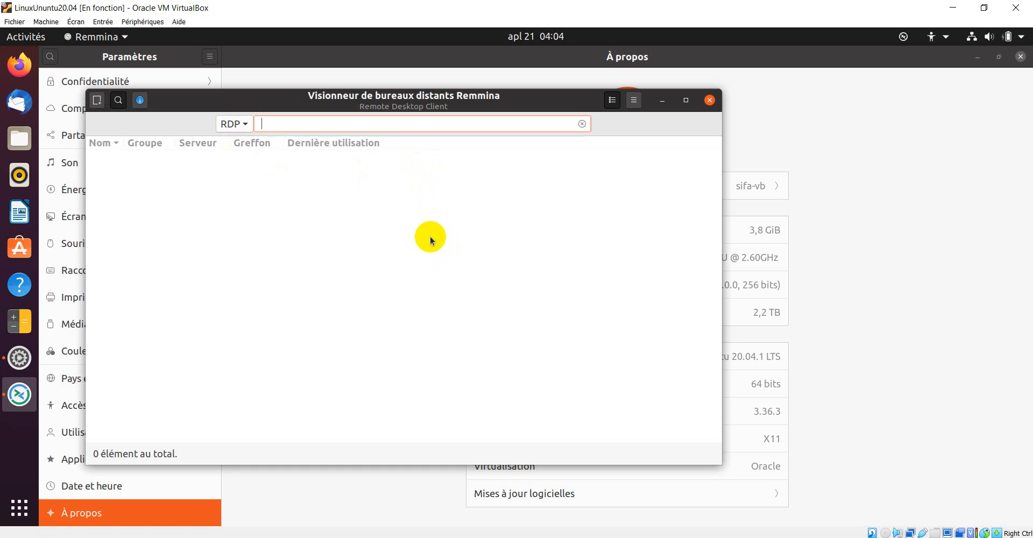
{"action": "left_click", "coordinate": [710, 100]}
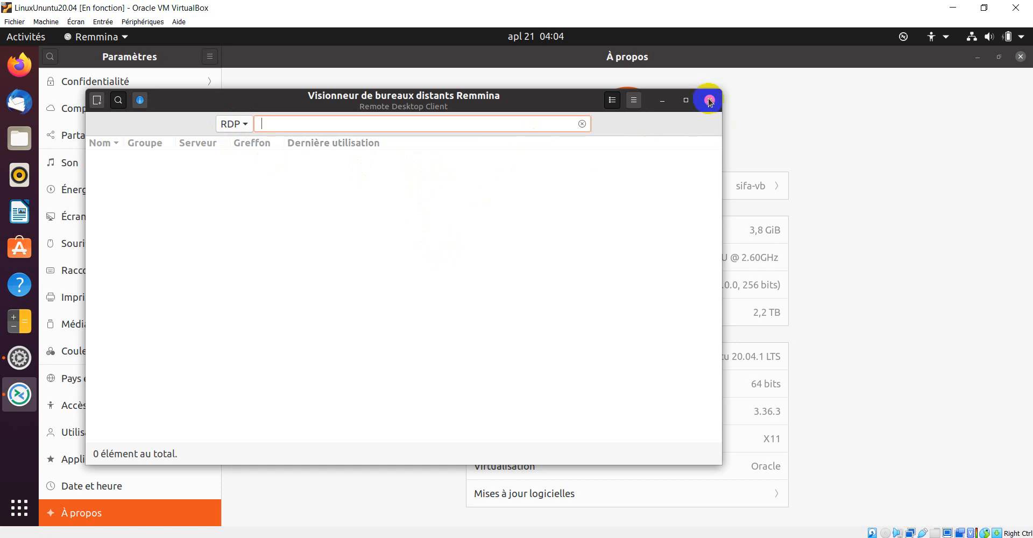
{"action": "left_click", "coordinate": [709, 101]}
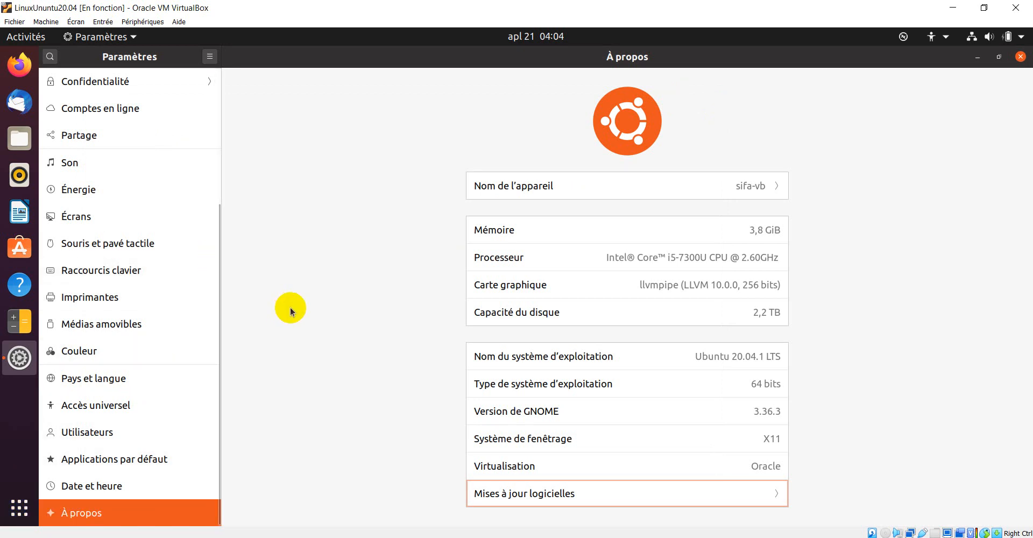
Search the installed applications for "upd" and launch the Gestionnaire de mises à jour.
{"action": "left_click", "coordinate": [110, 517]}
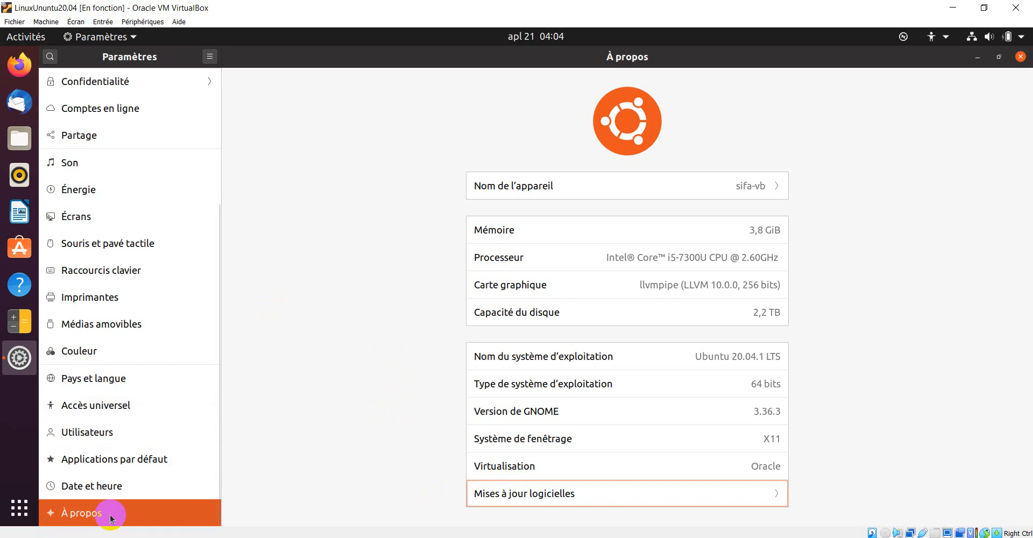
{"action": "left_click", "coordinate": [19, 507]}
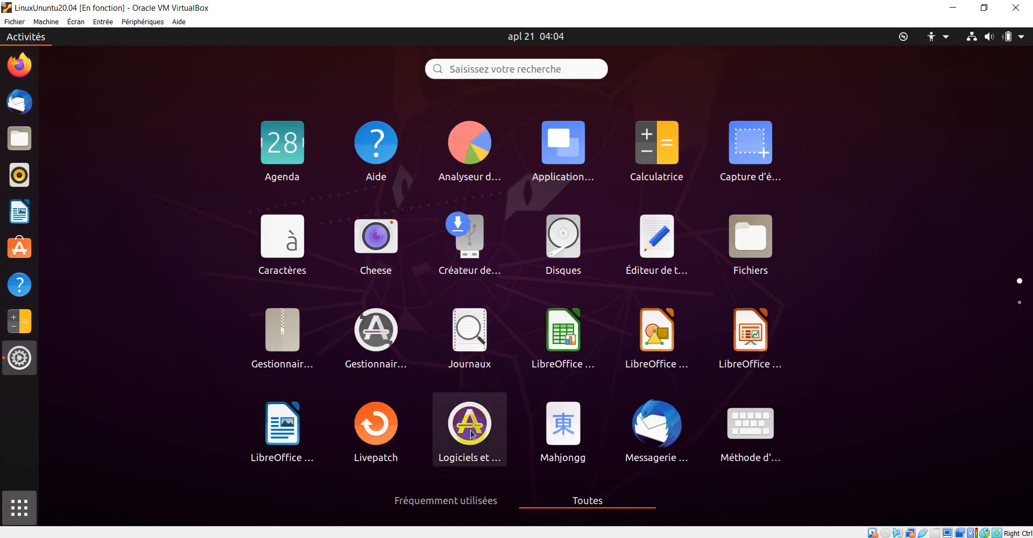
{"action": "scroll", "coordinate": [500, 381], "scroll_direction": "down", "scroll_amount": 1}
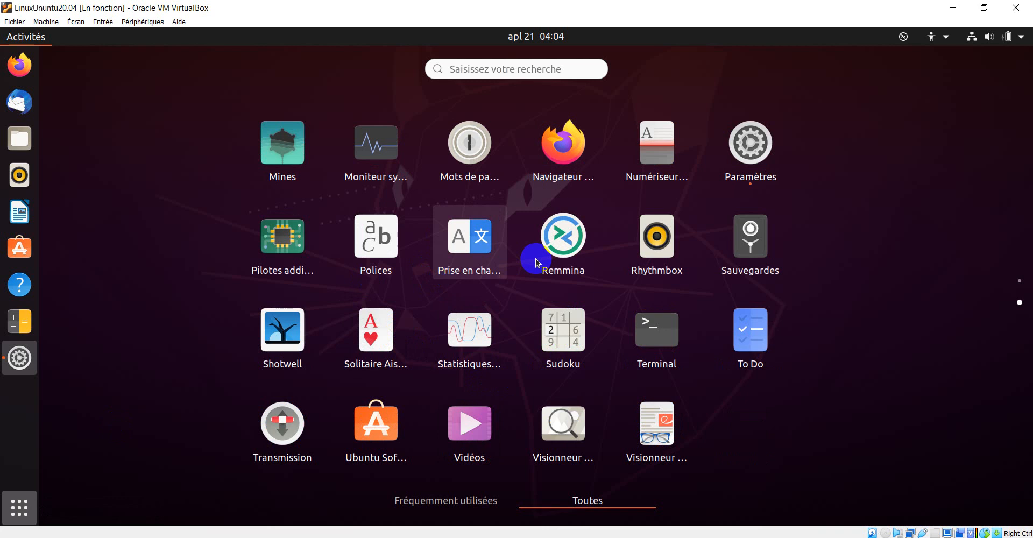
{"action": "left_click", "coordinate": [545, 69]}
{"action": "type", "text": "upd"}
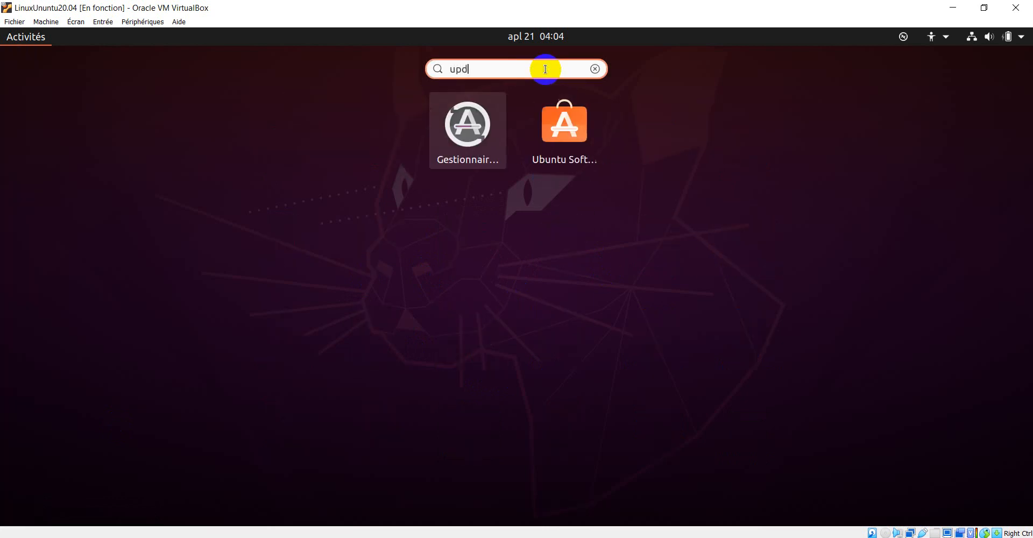
{"action": "left_click", "coordinate": [476, 134]}
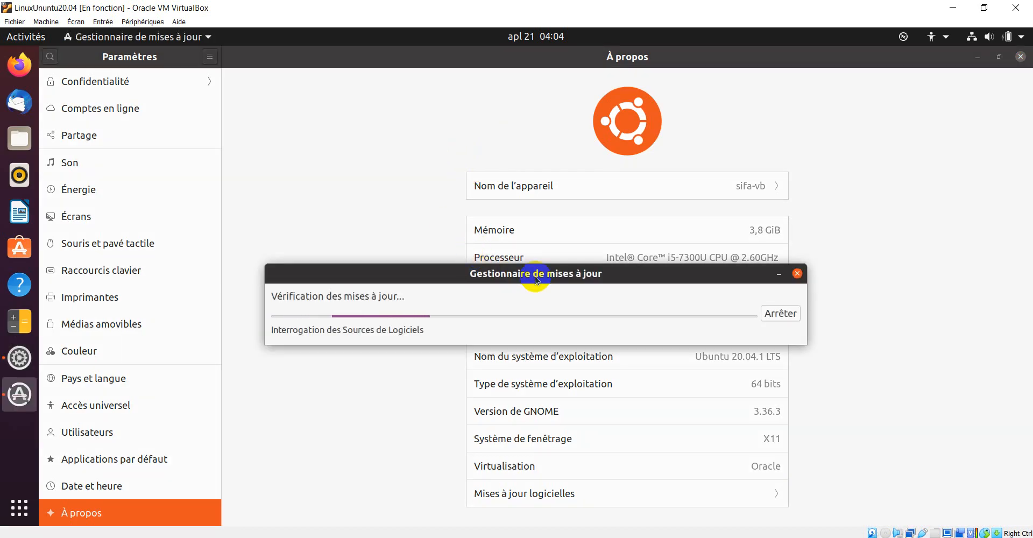
Stop the running update check and close the Gestionnaire de mises à jour.
{"action": "left_click", "coordinate": [799, 275]}
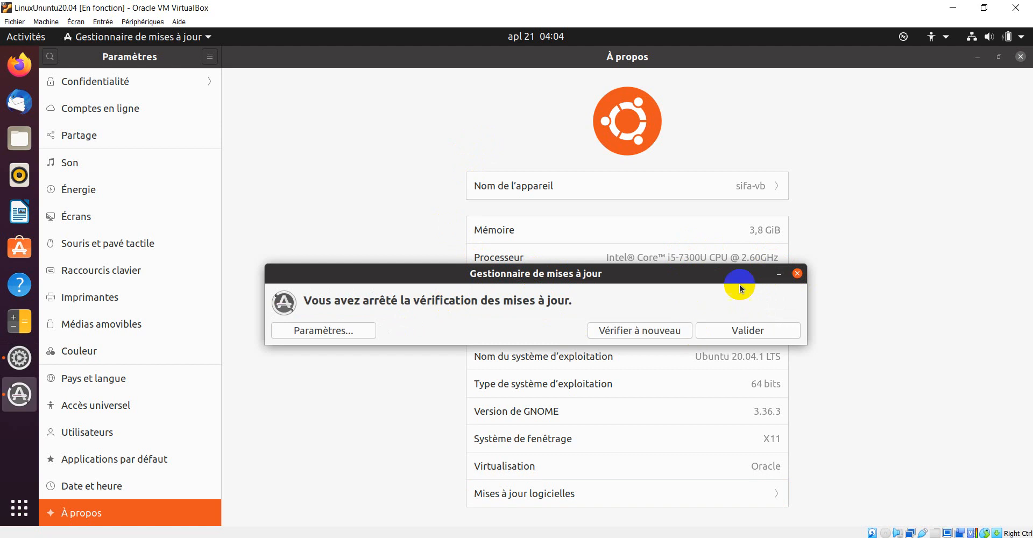
{"action": "left_click", "coordinate": [799, 275]}
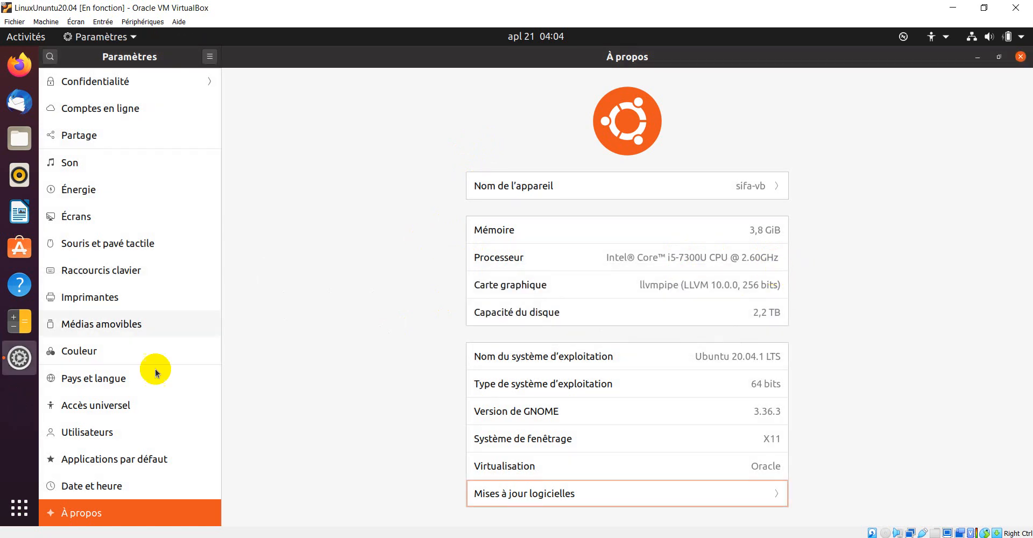
Open Logiciels et mises à jour from the installed applications and try to reposition its window.
{"action": "left_click", "coordinate": [16, 517]}
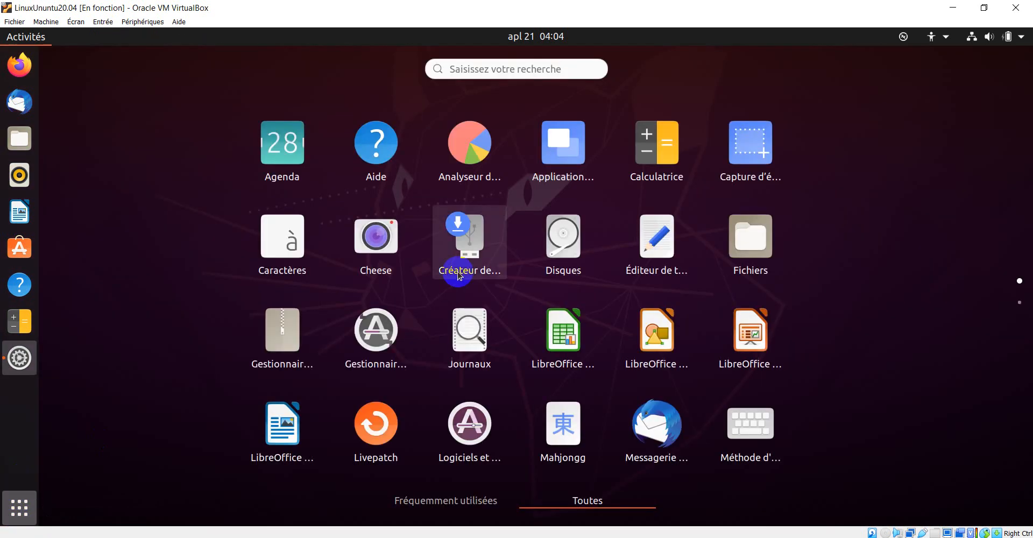
{"action": "left_click", "coordinate": [375, 339]}
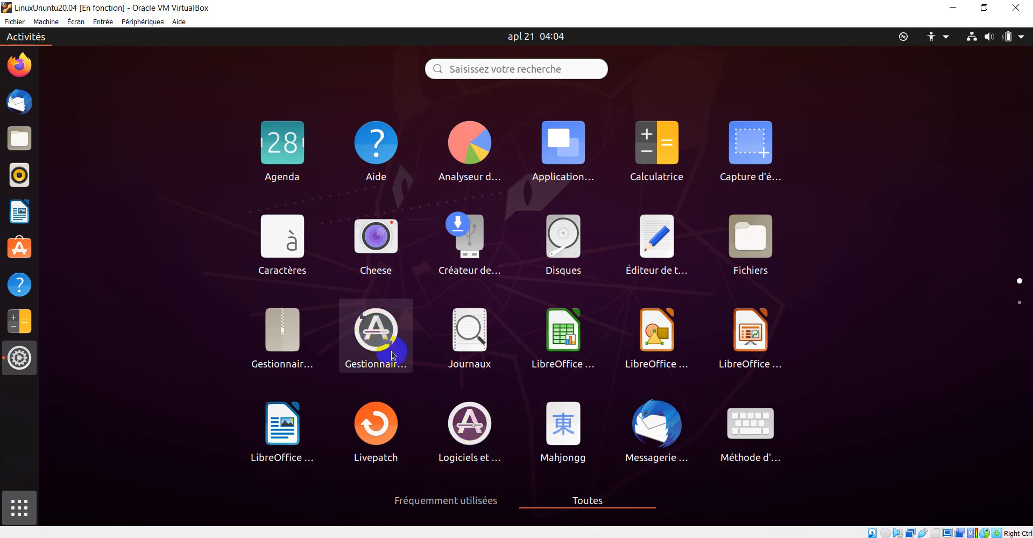
{"action": "left_click", "coordinate": [457, 450]}
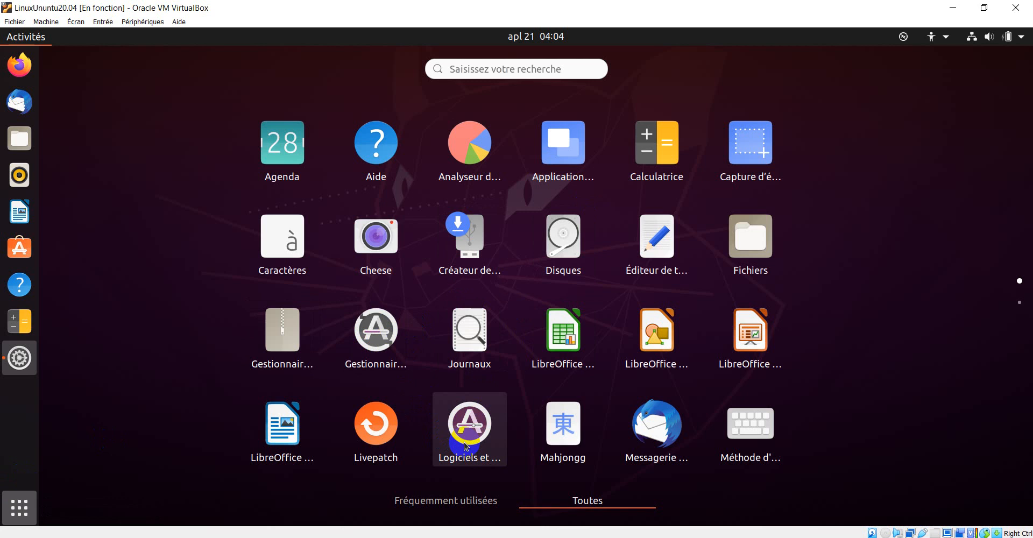
{"action": "left_click", "coordinate": [376, 338]}
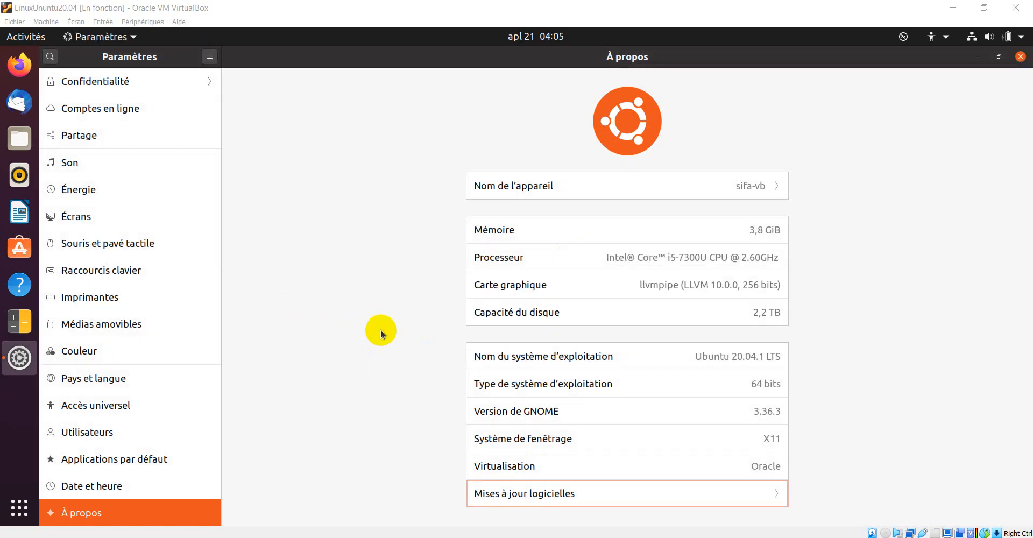
{"action": "left_click", "coordinate": [18, 514]}
{"action": "left_click", "coordinate": [18, 514]}
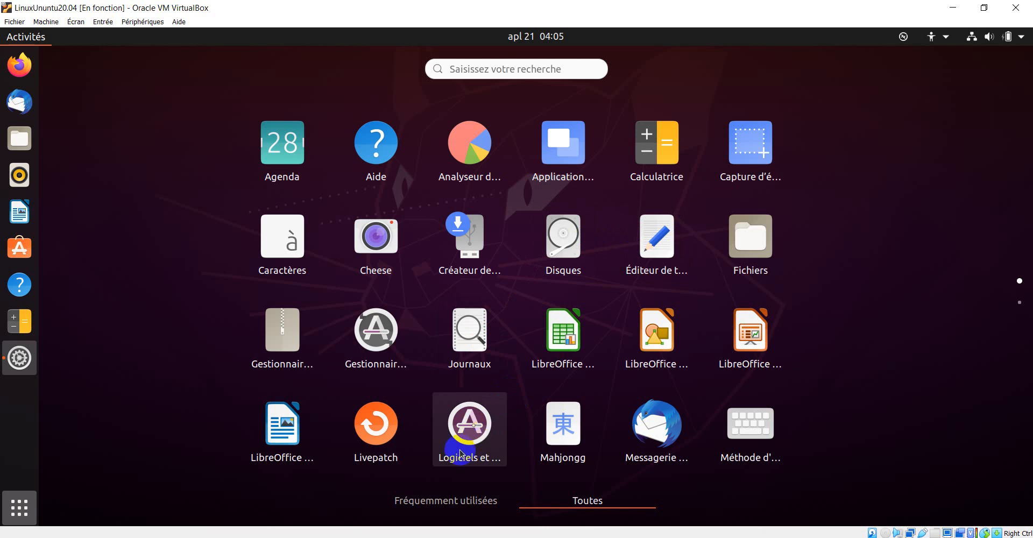
{"action": "left_click", "coordinate": [480, 424]}
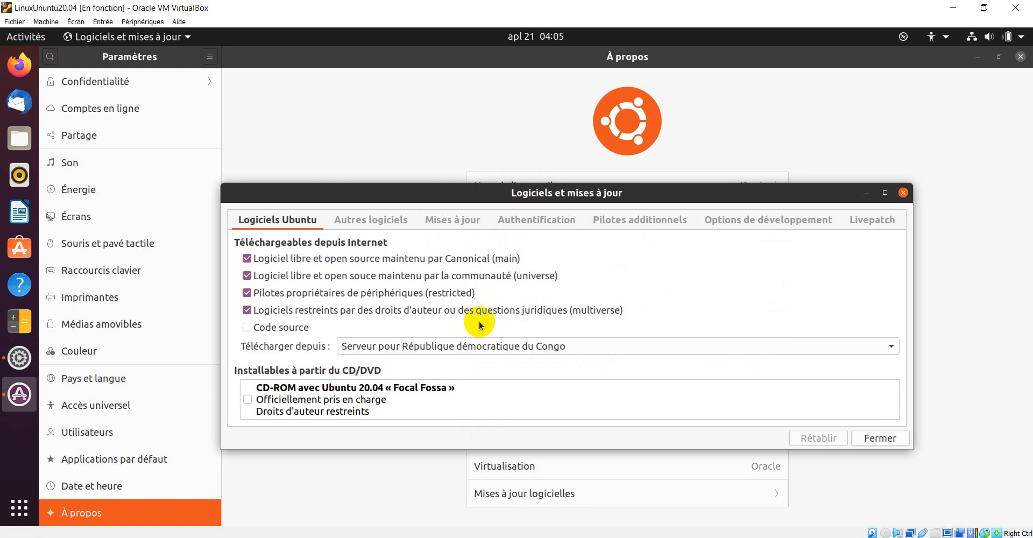
{"action": "left_click_drag", "start_coordinate": [653, 198], "coordinate": [640, 120]}
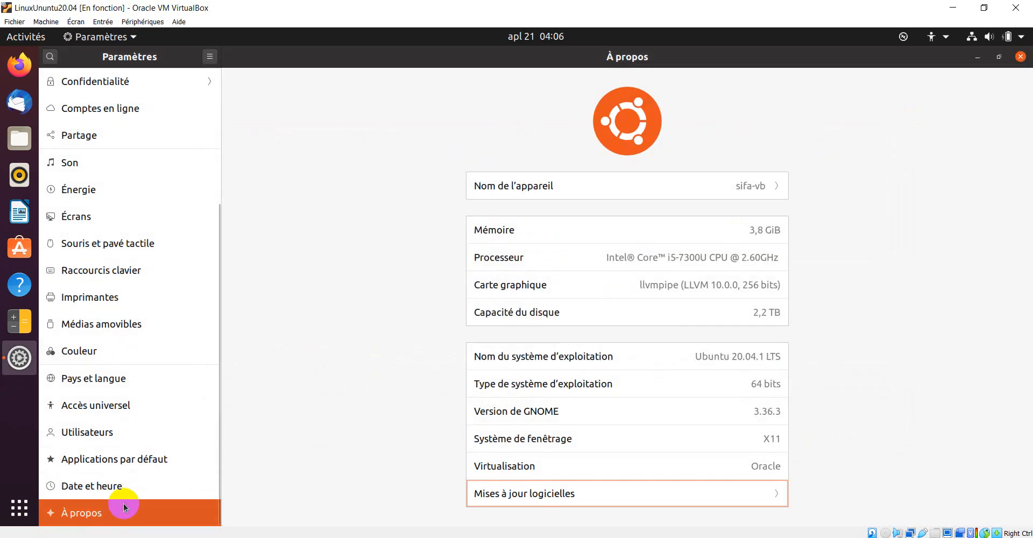
Open Logiciels et mises à jour from the À propos settings page and review the Canonical partner sources under Autres logiciels.
{"action": "left_click", "coordinate": [543, 495]}
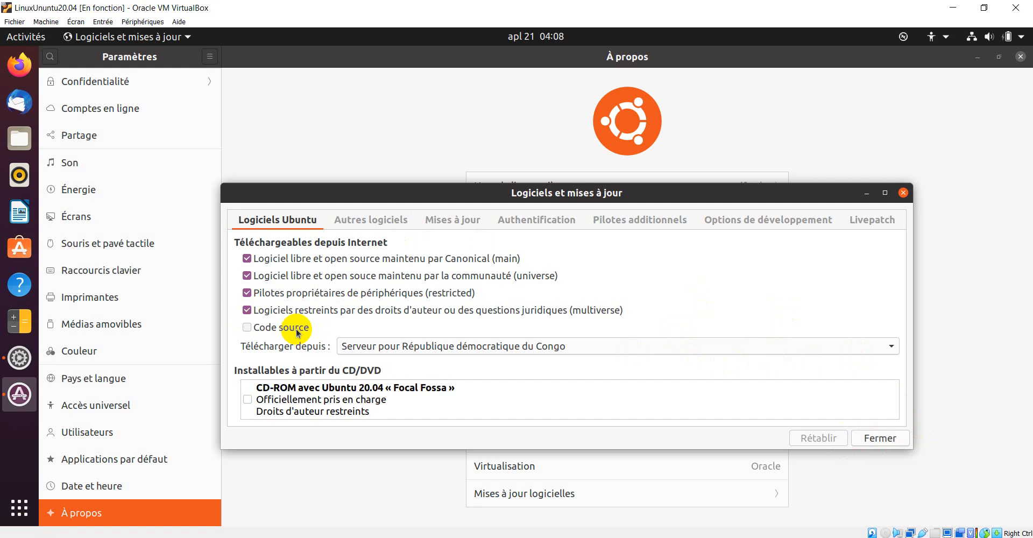
{"action": "left_click", "coordinate": [368, 221]}
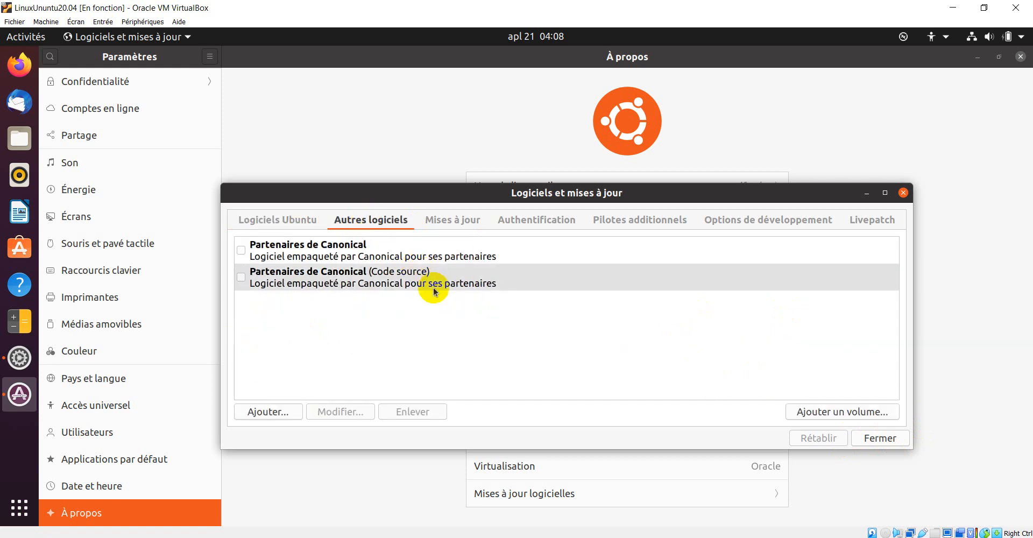
{"action": "left_click_drag", "start_coordinate": [250, 273], "coordinate": [265, 273]}
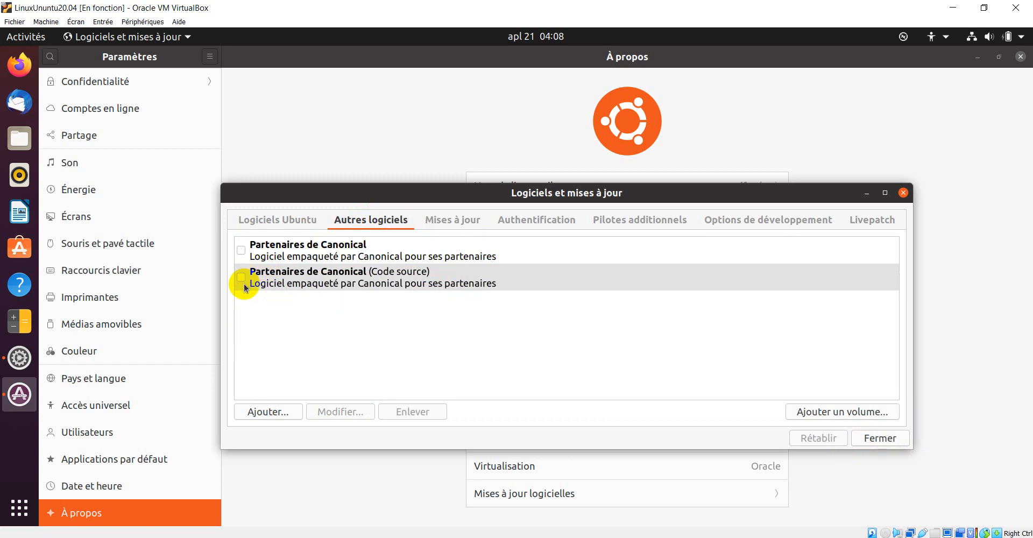
{"action": "left_click", "coordinate": [241, 250]}
{"action": "left_click", "coordinate": [242, 266]}
{"action": "left_click", "coordinate": [244, 254]}
{"action": "left_click", "coordinate": [380, 273]}
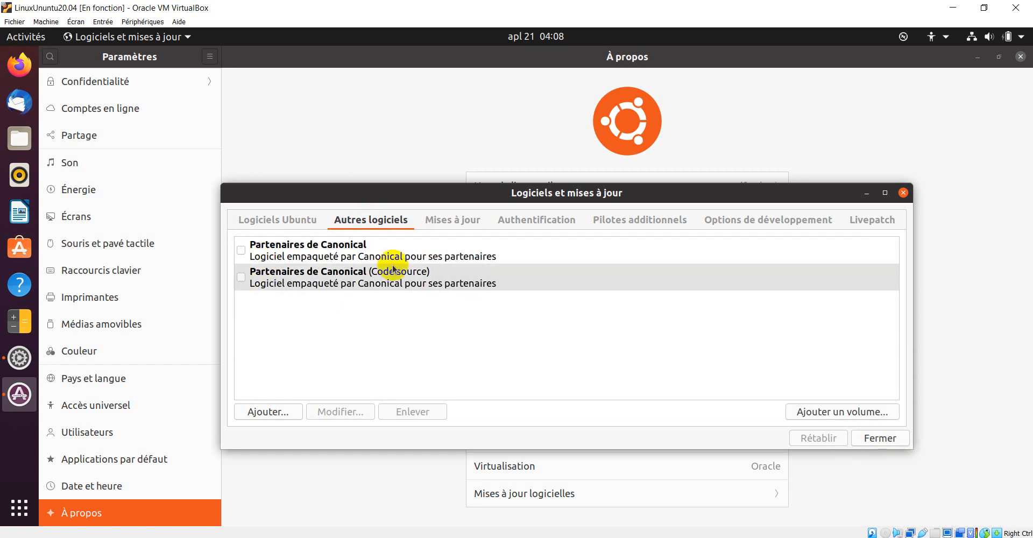
{"action": "left_click", "coordinate": [506, 263]}
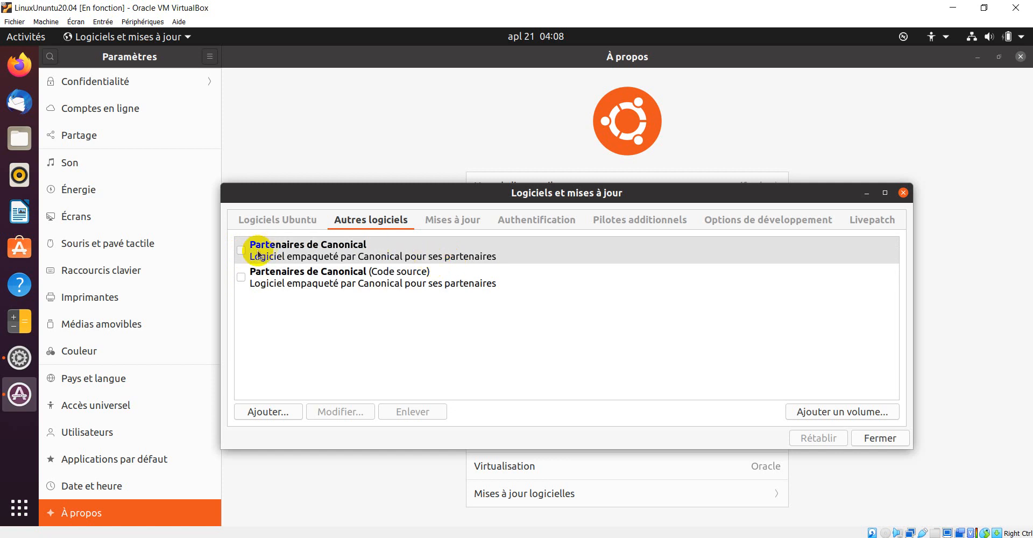
{"action": "left_click", "coordinate": [750, 299]}
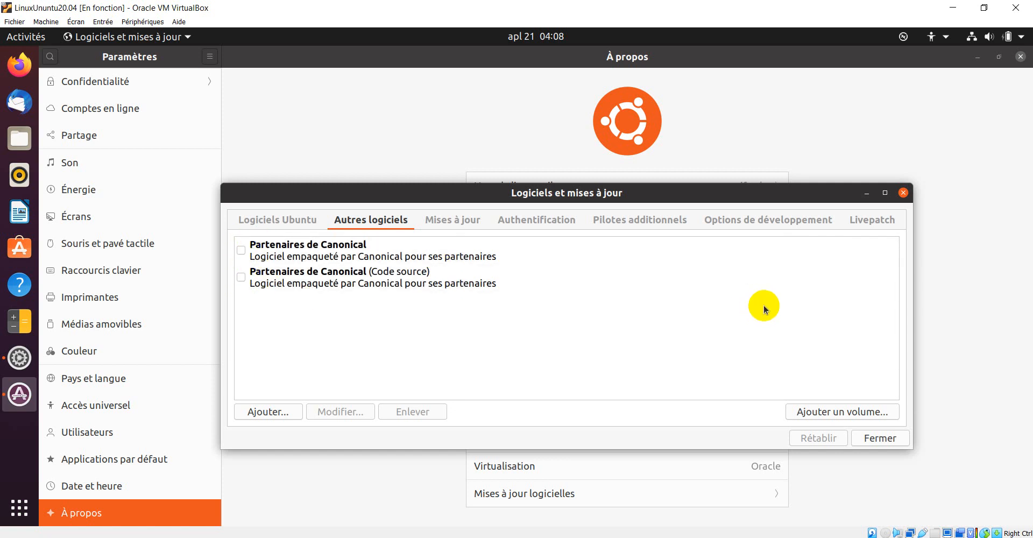
Under Mises à jour, review the choices for security updates and other updates, keeping Télécharger et installer automatiquement for security updates.
{"action": "left_click", "coordinate": [456, 223]}
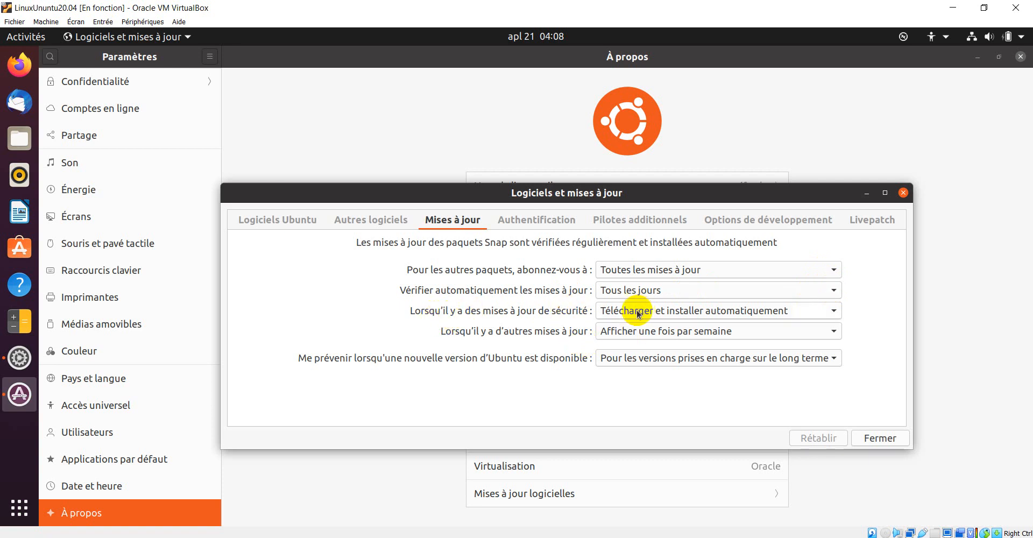
{"action": "left_click", "coordinate": [831, 312]}
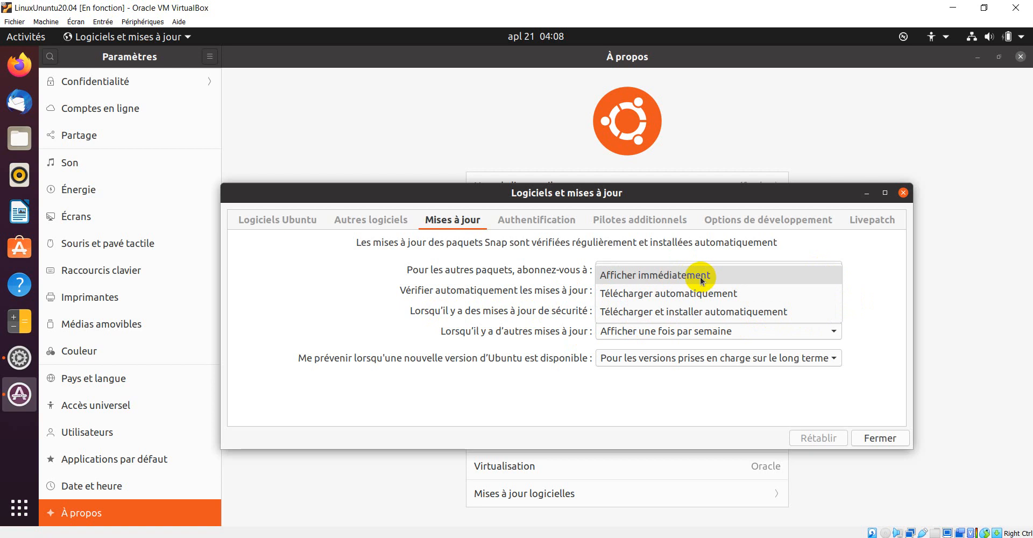
{"action": "left_click", "coordinate": [713, 312]}
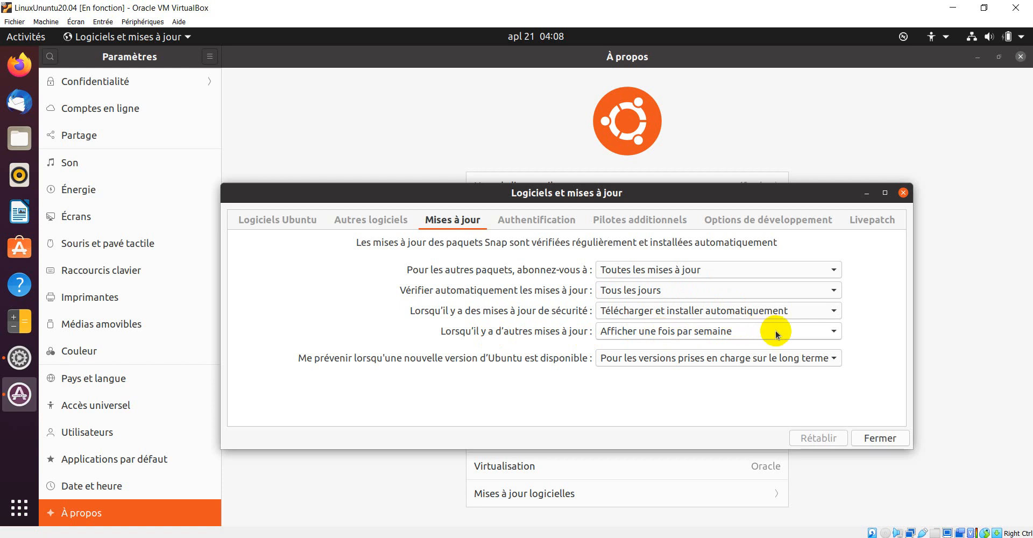
{"action": "left_click", "coordinate": [825, 335]}
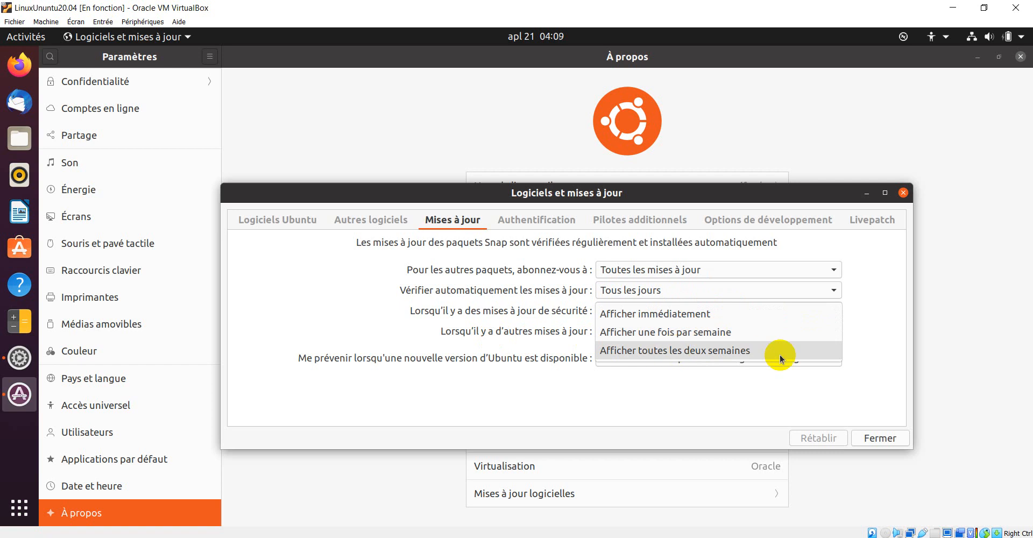
{"action": "left_click", "coordinate": [876, 316]}
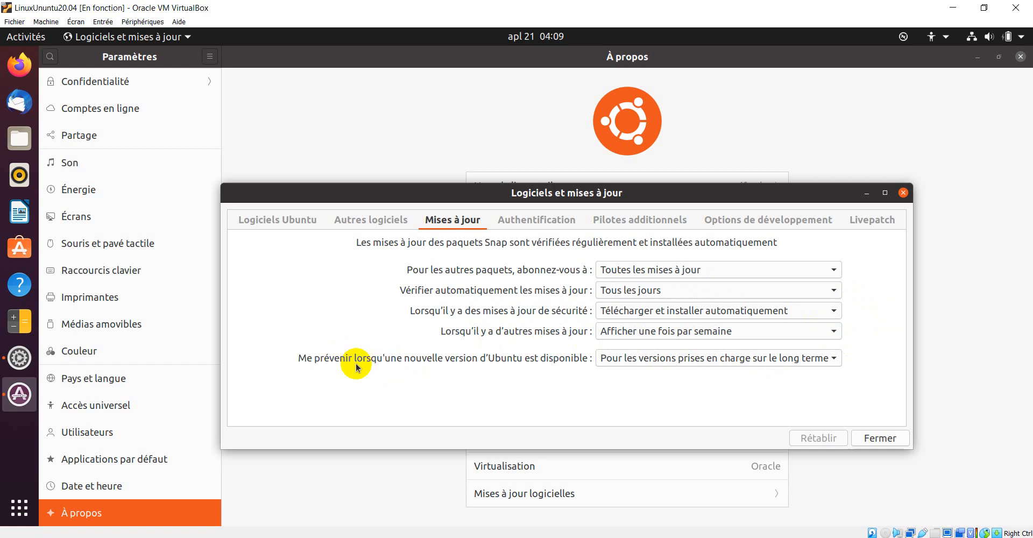
Review the notification choices for new Ubuntu versions and keep Pour les versions prises en charge sur le long terme.
{"action": "left_click", "coordinate": [833, 361]}
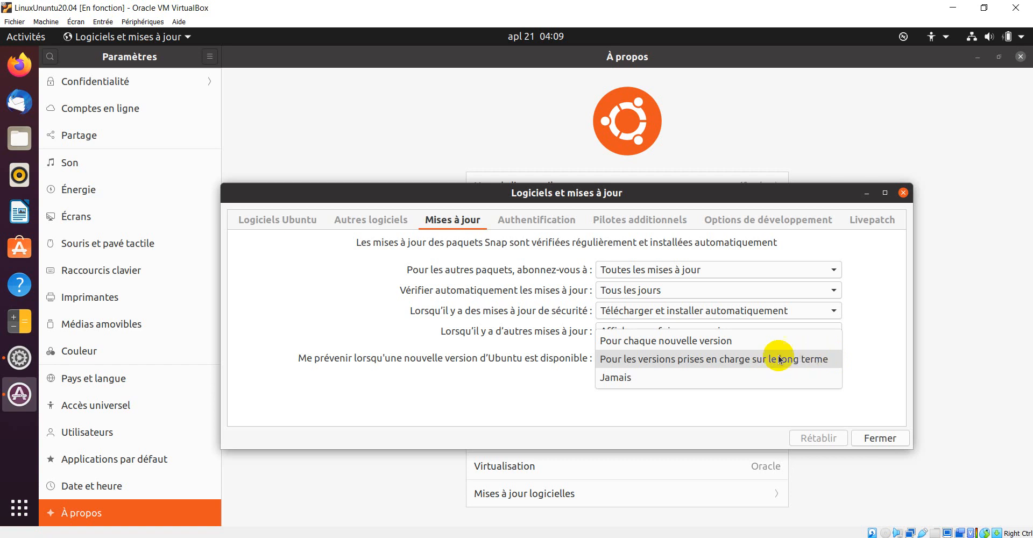
{"action": "left_click", "coordinate": [473, 368]}
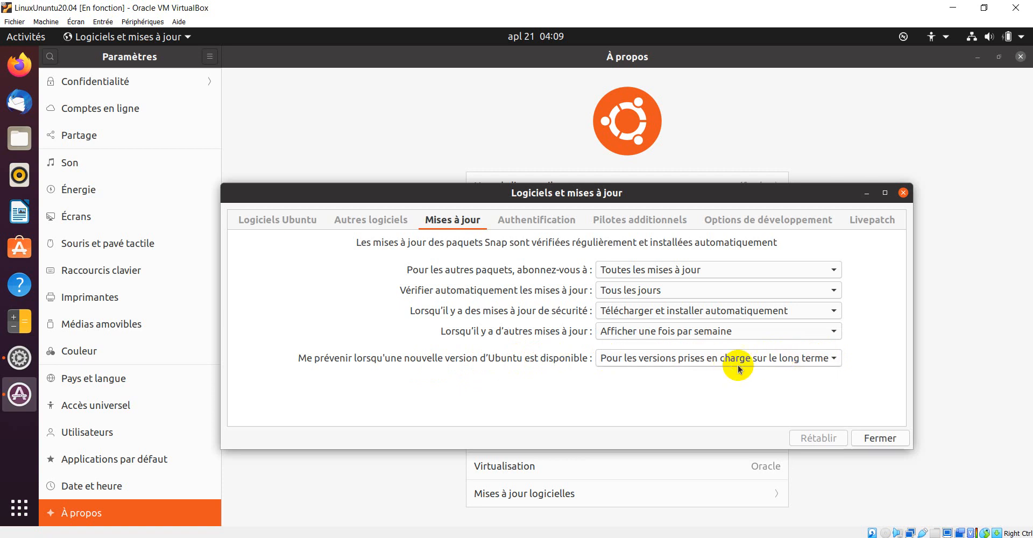
{"action": "left_click", "coordinate": [788, 357]}
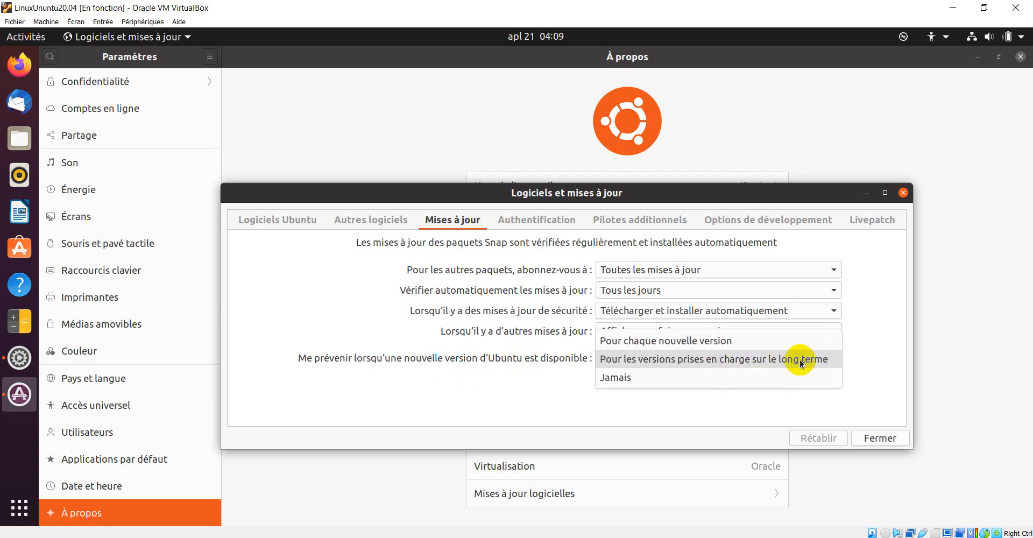
{"action": "left_click", "coordinate": [797, 362]}
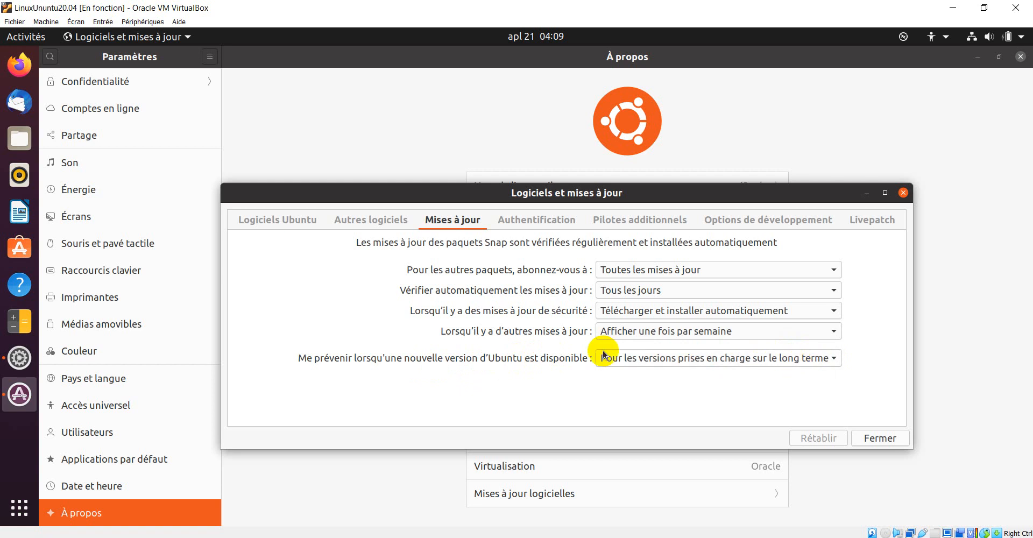
Look through the Authentification, Pilotes additionnels, Options de développement and Livepatch sections of Logiciels et mises à jour.
{"action": "left_click", "coordinate": [533, 223]}
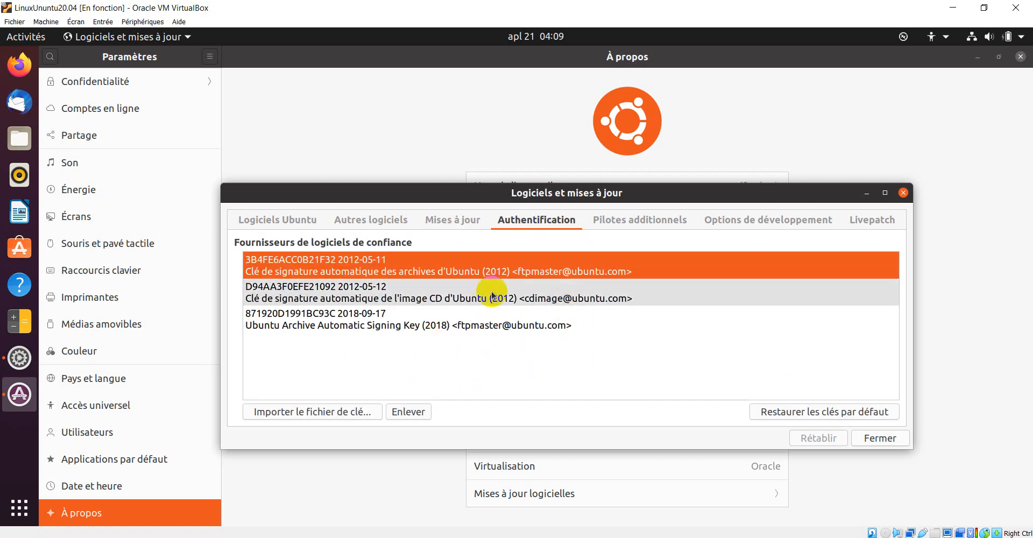
{"action": "left_click", "coordinate": [635, 221]}
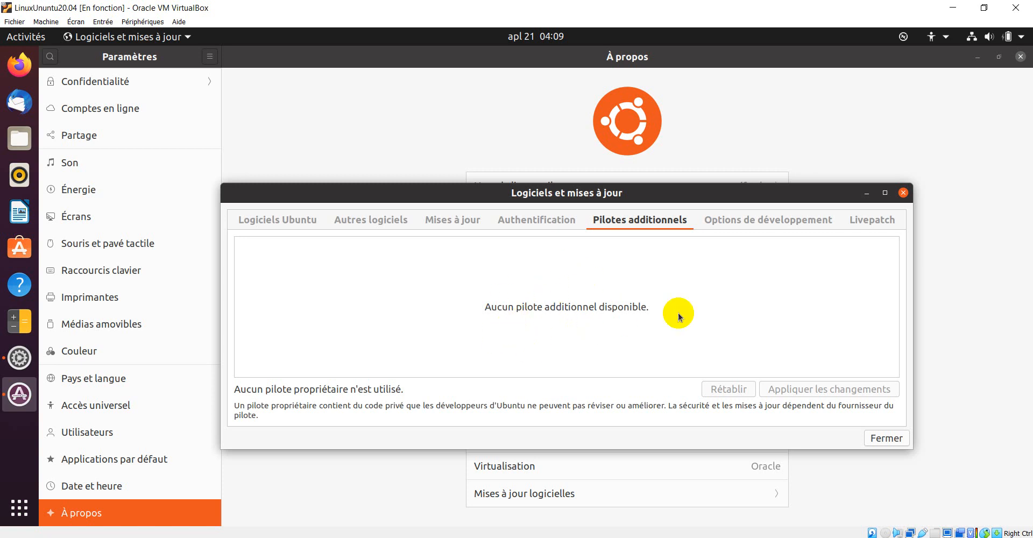
{"action": "left_click", "coordinate": [764, 221]}
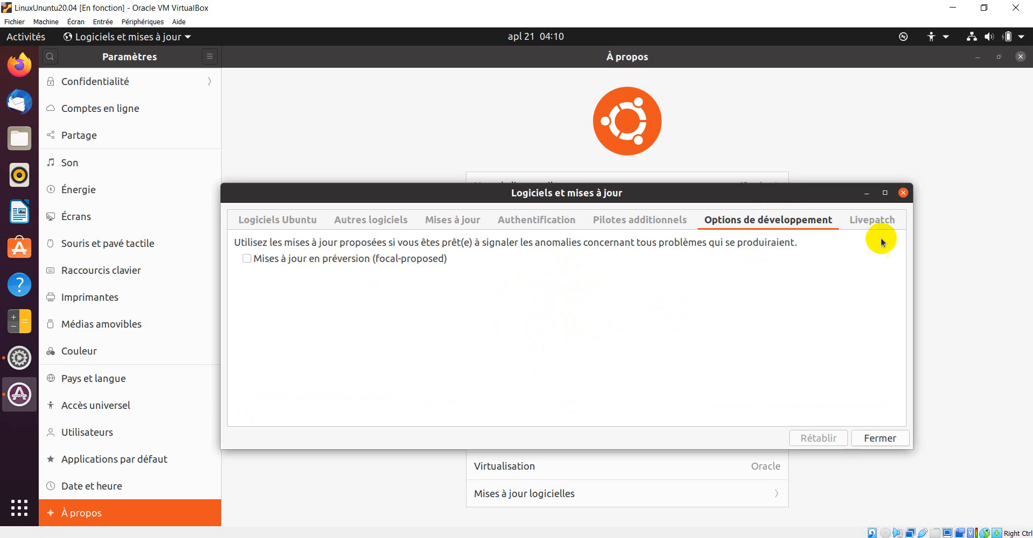
{"action": "left_click", "coordinate": [877, 220]}
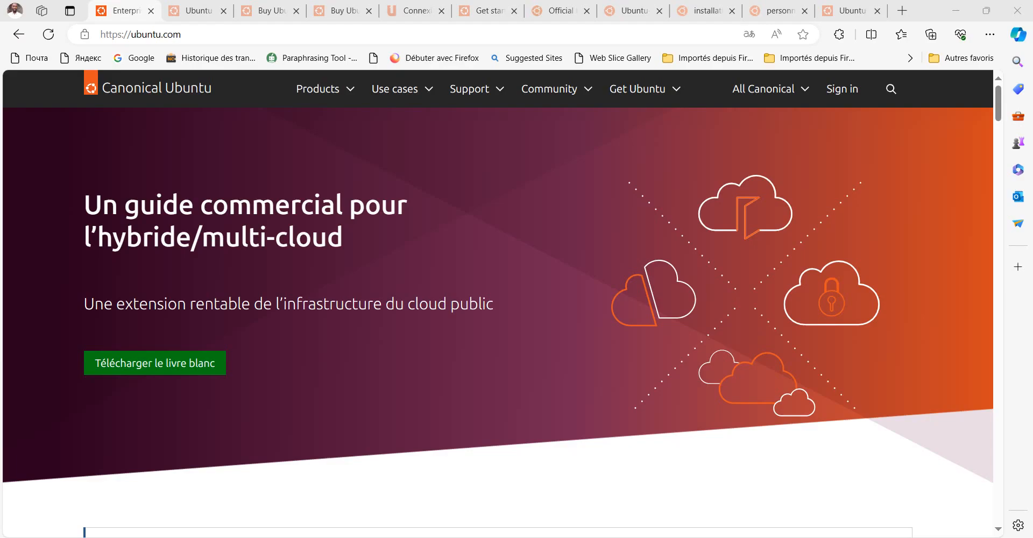
In the Edge browser, look through the ubuntu.com home page down to its Workstations and desktops section.
{"action": "key", "text": "ctrl+l"}
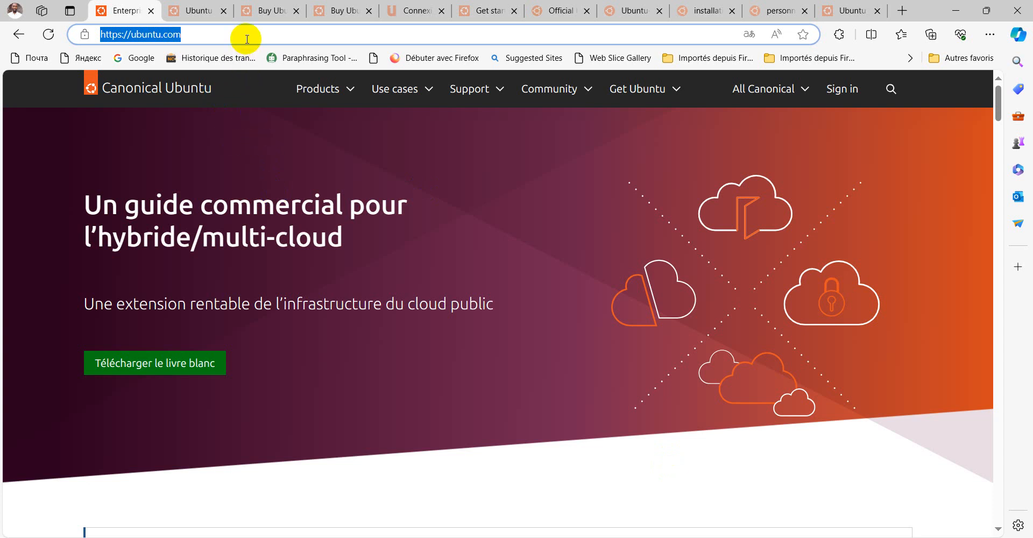
{"action": "left_click", "coordinate": [242, 144]}
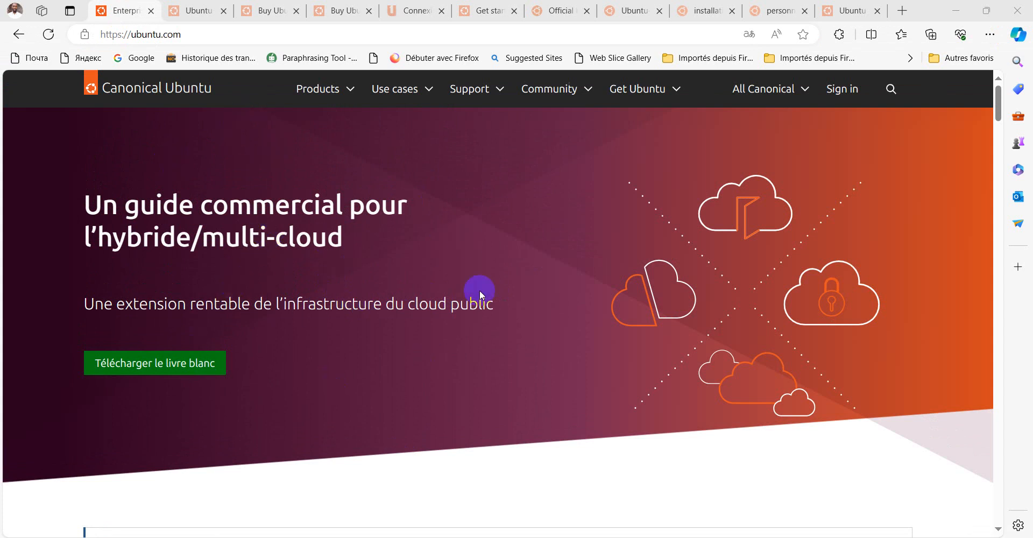
{"action": "scroll", "coordinate": [477, 282], "scroll_direction": "down", "scroll_amount": 15}
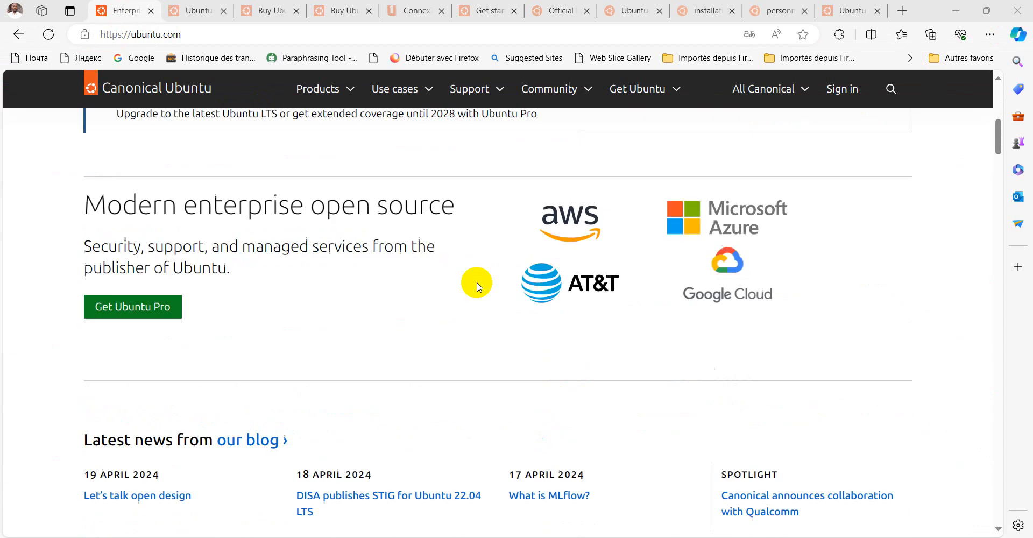
{"action": "scroll", "coordinate": [477, 282], "scroll_direction": "down", "scroll_amount": 20}
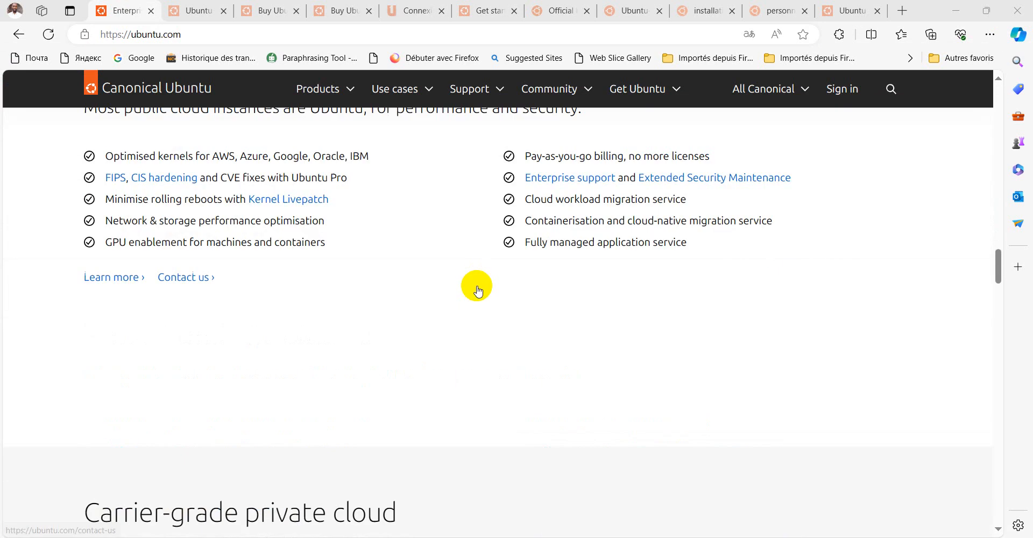
{"action": "scroll", "coordinate": [477, 289], "scroll_direction": "down", "scroll_amount": 10}
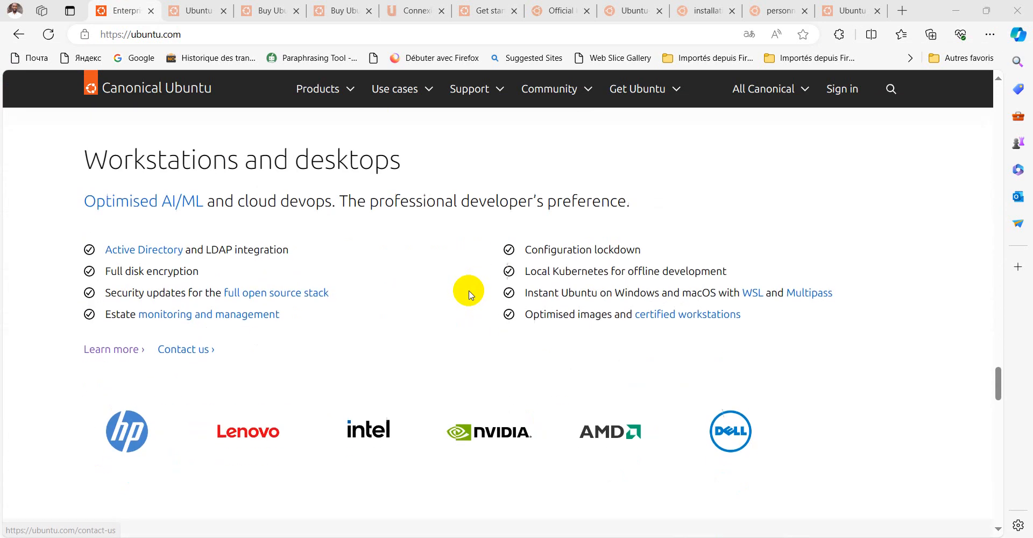
View the Ubuntu Pro page and the subscription form's questions about who will use it and what is being set up.
{"action": "left_click", "coordinate": [194, 9]}
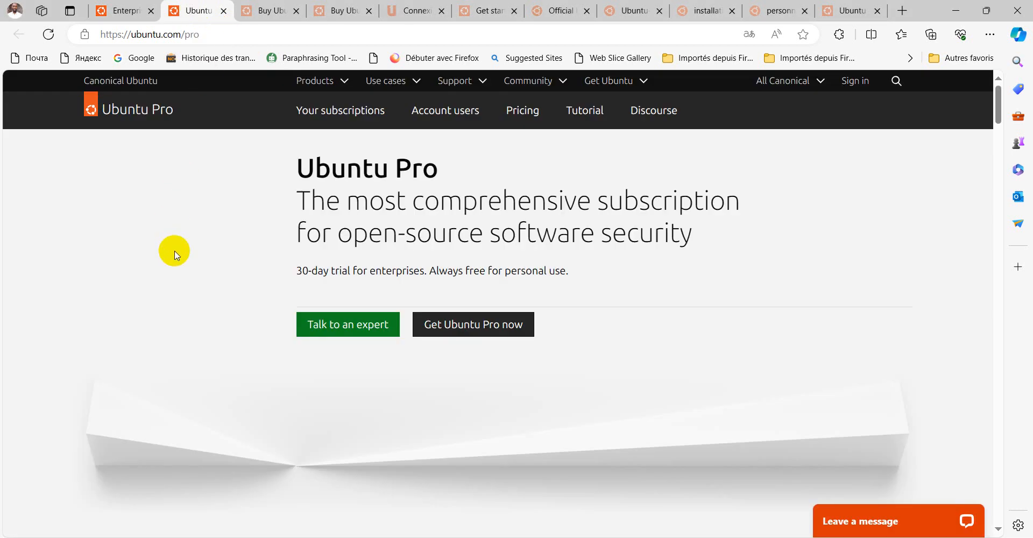
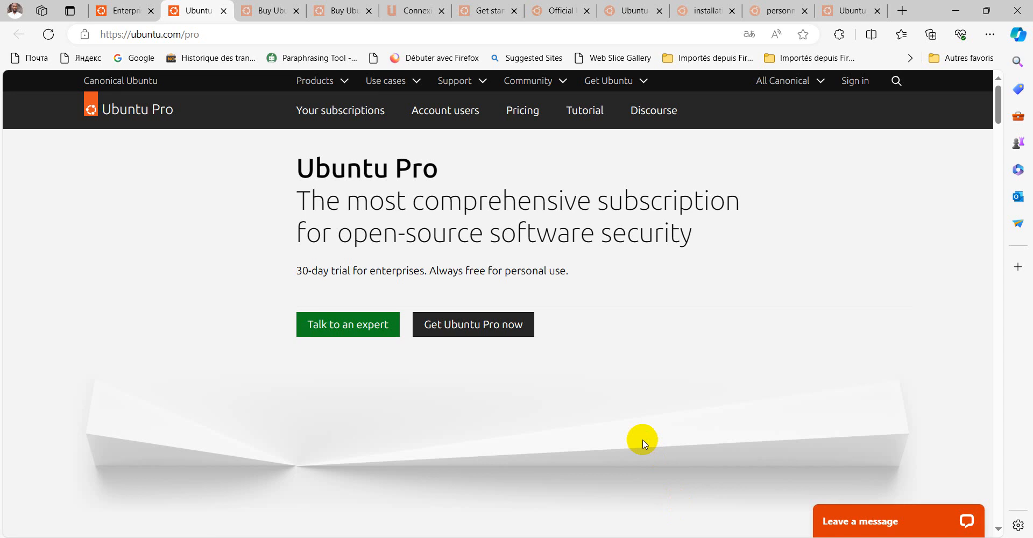
{"action": "left_click", "coordinate": [265, 12]}
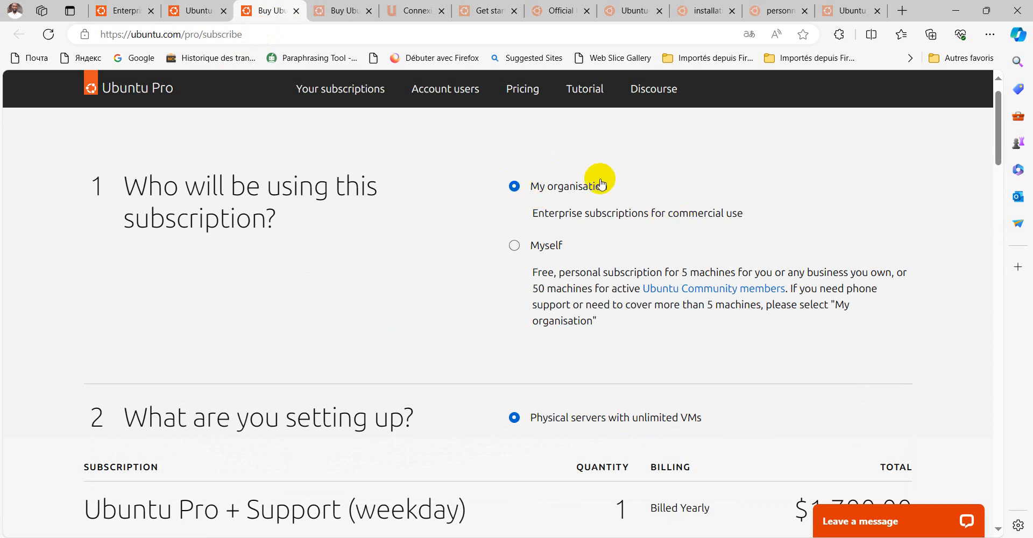
{"action": "scroll", "coordinate": [826, 272], "scroll_direction": "down", "scroll_amount": 1}
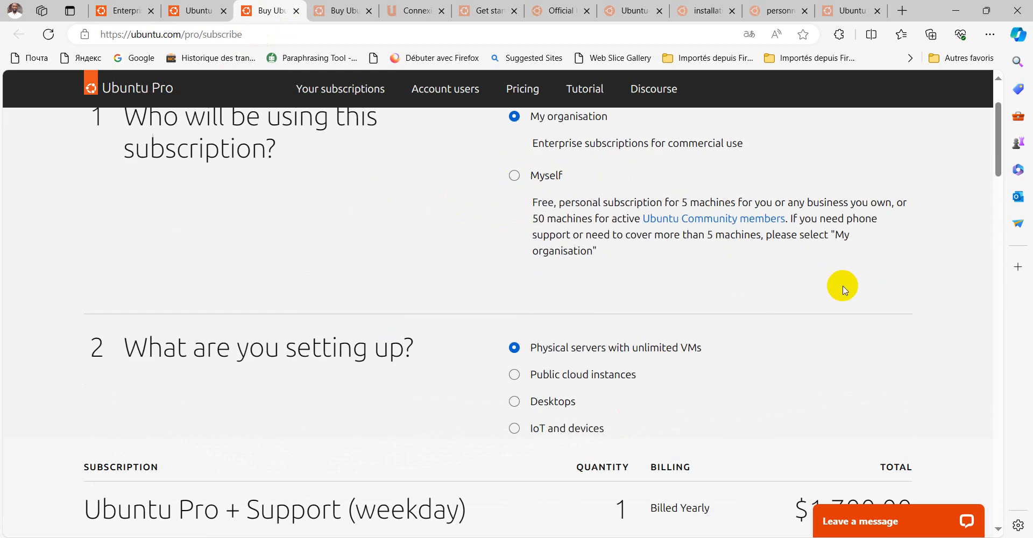
{"action": "scroll", "coordinate": [844, 290], "scroll_direction": "down", "scroll_amount": 1}
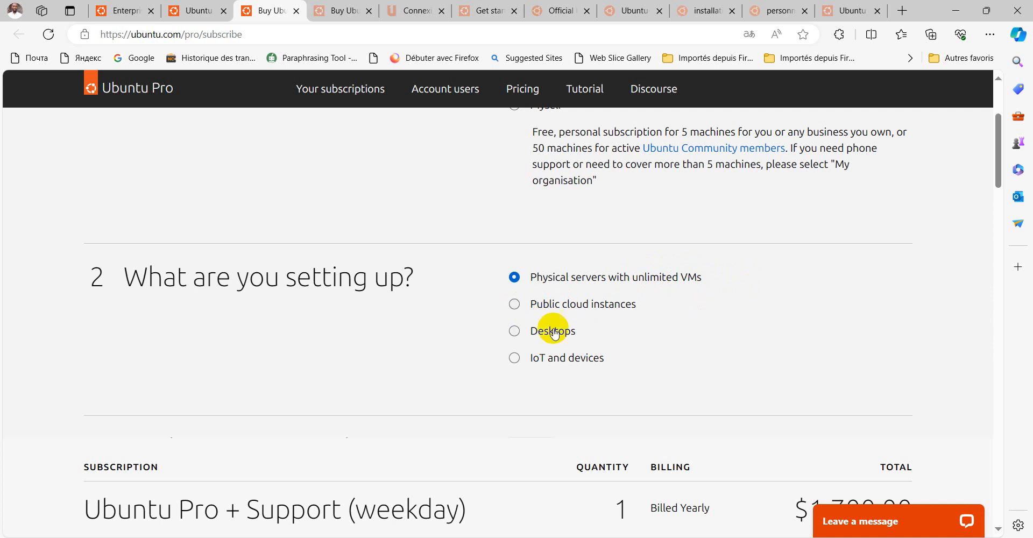
Compare the Desktops and IoT and devices choices for what is being set up in the Ubuntu Pro subscription form.
{"action": "left_click", "coordinate": [514, 331]}
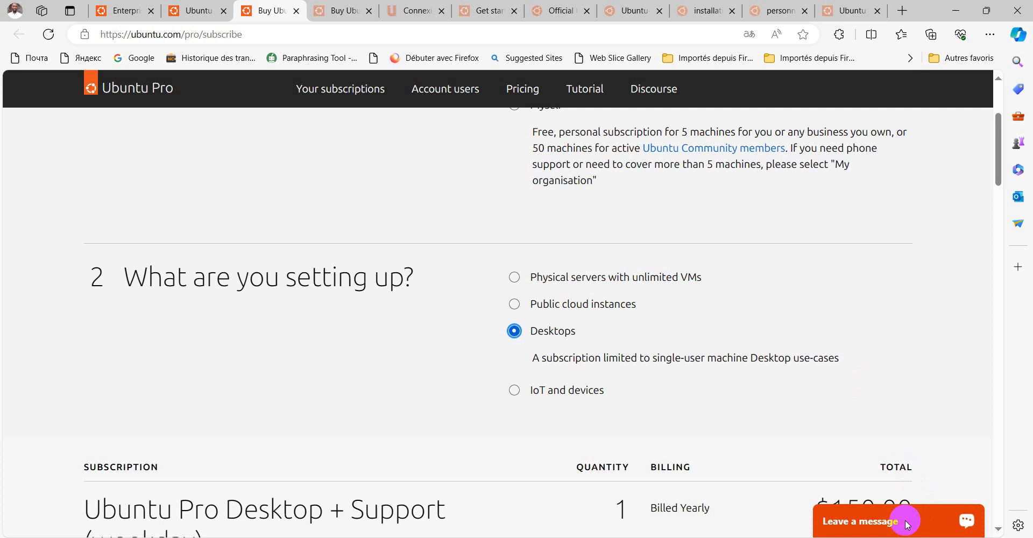
{"action": "left_click", "coordinate": [515, 391]}
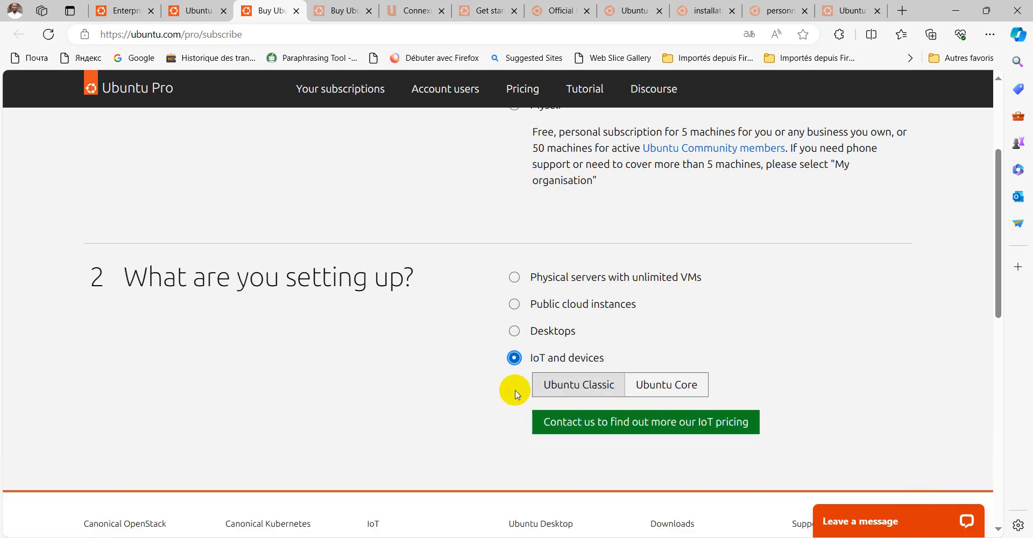
{"action": "left_click", "coordinate": [514, 331]}
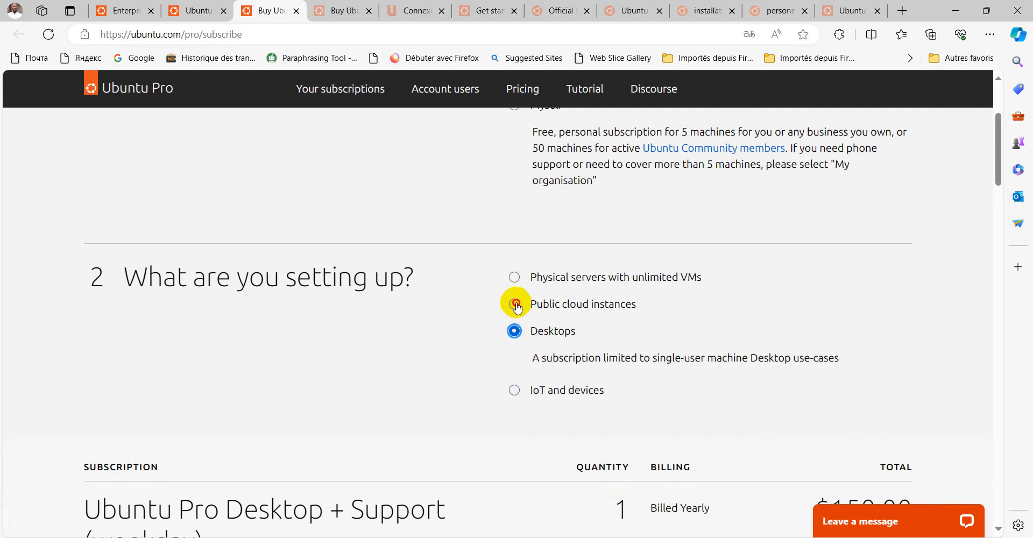
Choose Public cloud instances and examine the Ubuntu Pro details for AWS, Azure, GCP, Oracle and IBM.
{"action": "left_click", "coordinate": [515, 304]}
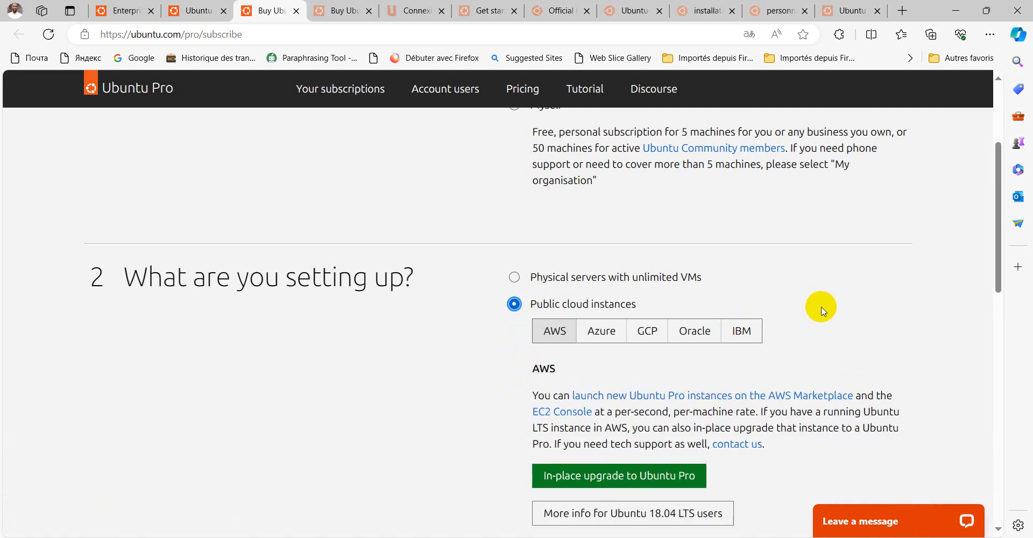
{"action": "scroll", "coordinate": [822, 311], "scroll_direction": "down", "scroll_amount": 3}
{"action": "scroll", "coordinate": [822, 310], "scroll_direction": "up", "scroll_amount": 3}
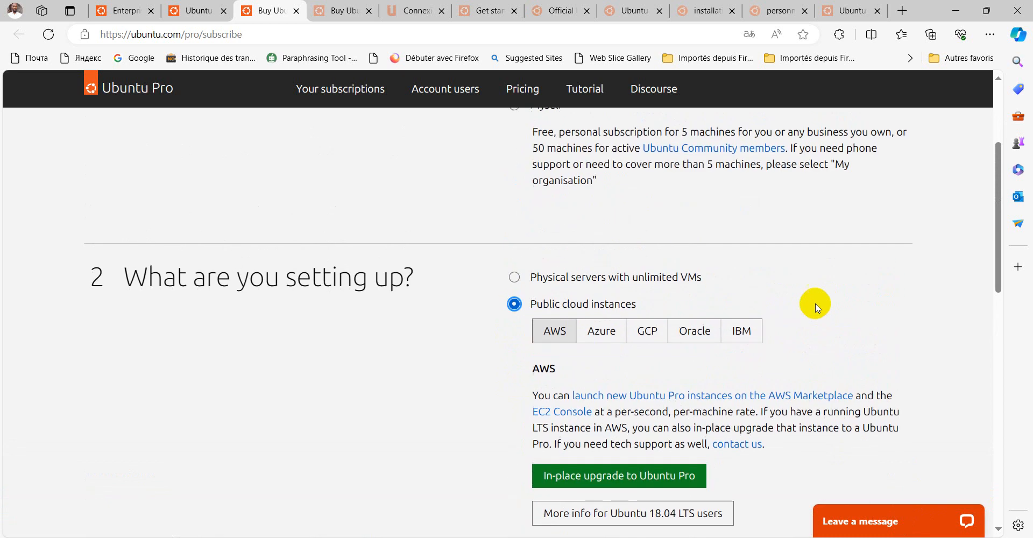
{"action": "left_click", "coordinate": [603, 332]}
{"action": "left_click", "coordinate": [645, 331]}
{"action": "left_click", "coordinate": [680, 329]}
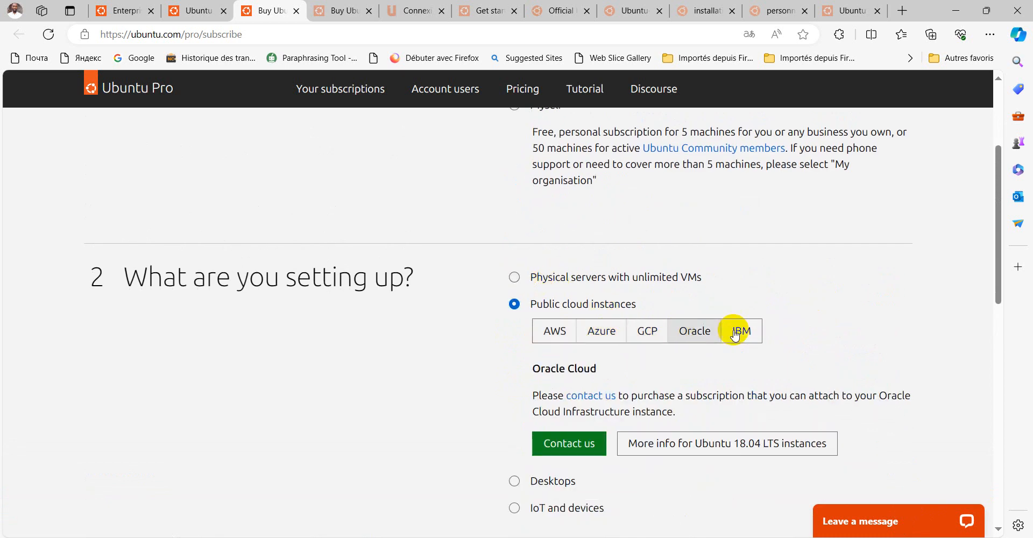
{"action": "left_click", "coordinate": [745, 331]}
{"action": "scroll", "coordinate": [847, 353], "scroll_direction": "down", "scroll_amount": 9}
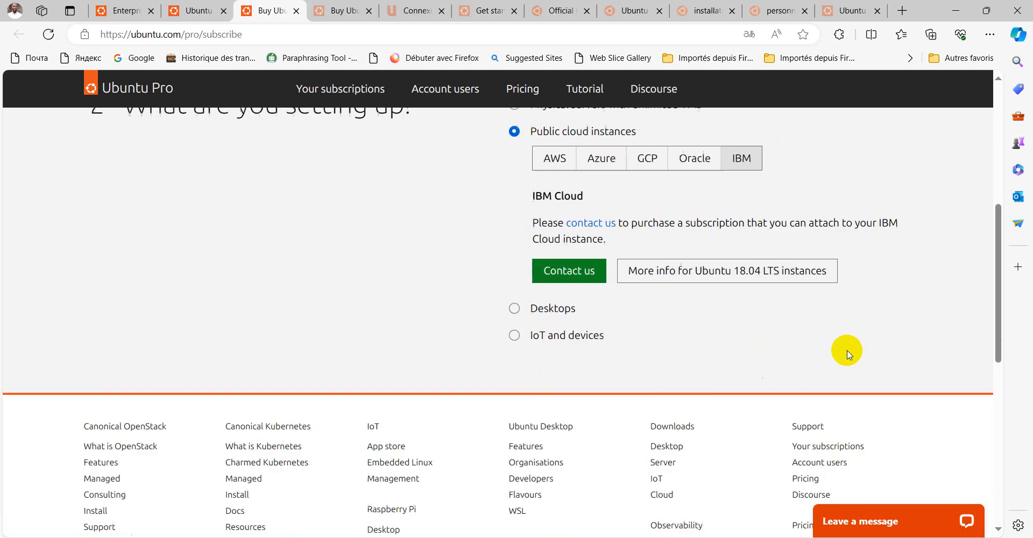
Select Physical servers with unlimited VMs as the setup type in the Ubuntu Pro subscription form.
{"action": "scroll", "coordinate": [846, 353], "scroll_direction": "up", "scroll_amount": 7}
{"action": "scroll", "coordinate": [846, 353], "scroll_direction": "up", "scroll_amount": 4}
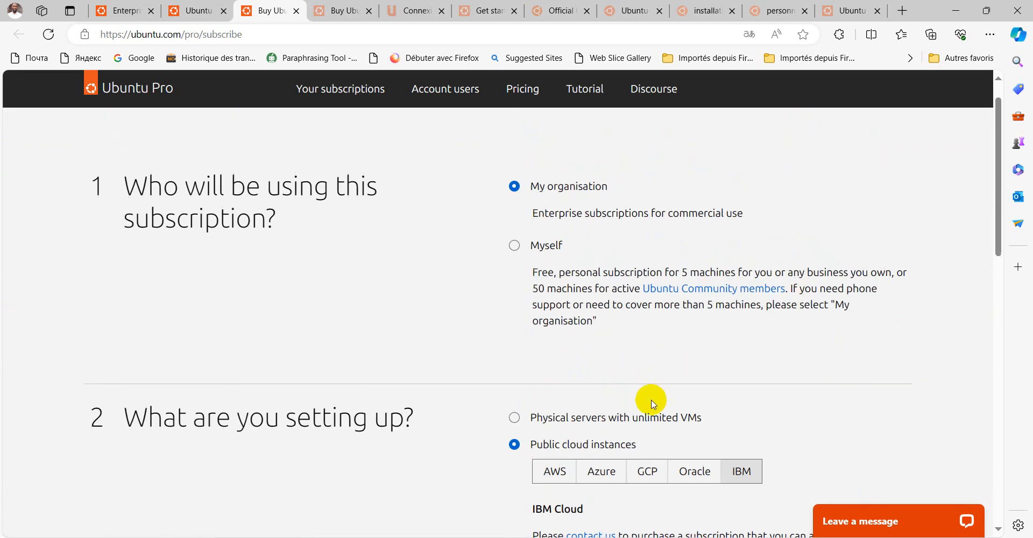
{"action": "left_click", "coordinate": [518, 422]}
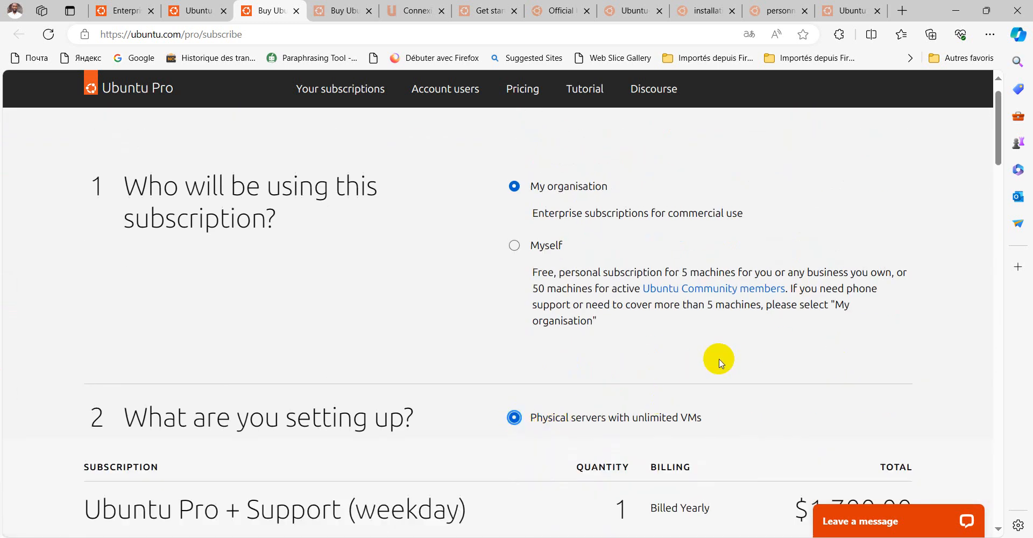
Compare what Ubuntu Pro includes for 22.04, 20.04, 18.04, 16.04 and 14.04 LTS, finishing with 20.04 LTS selected.
{"action": "scroll", "coordinate": [735, 365], "scroll_direction": "down", "scroll_amount": 1}
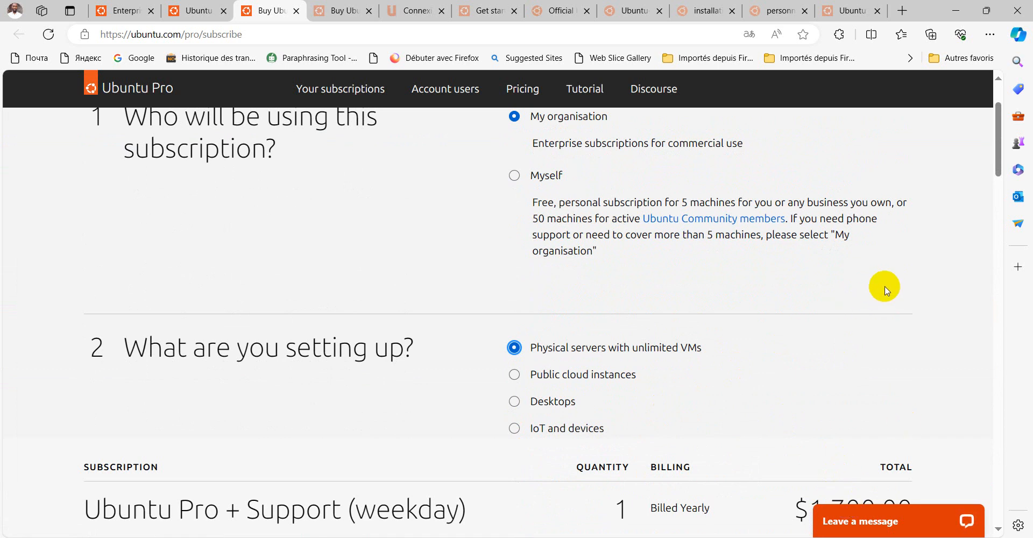
{"action": "scroll", "coordinate": [883, 285], "scroll_direction": "down", "scroll_amount": 2}
{"action": "scroll", "coordinate": [891, 289], "scroll_direction": "down", "scroll_amount": 4}
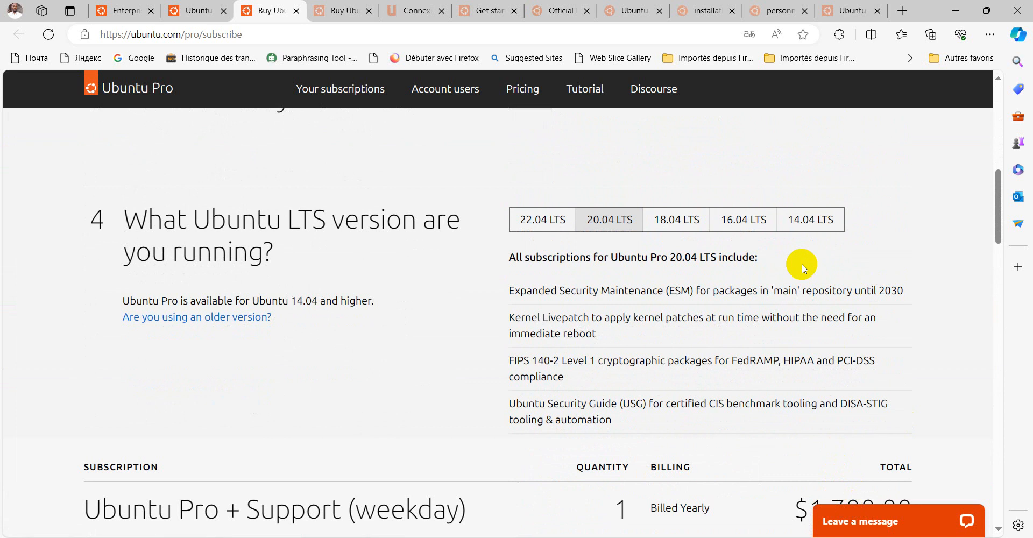
{"action": "left_click", "coordinate": [543, 225]}
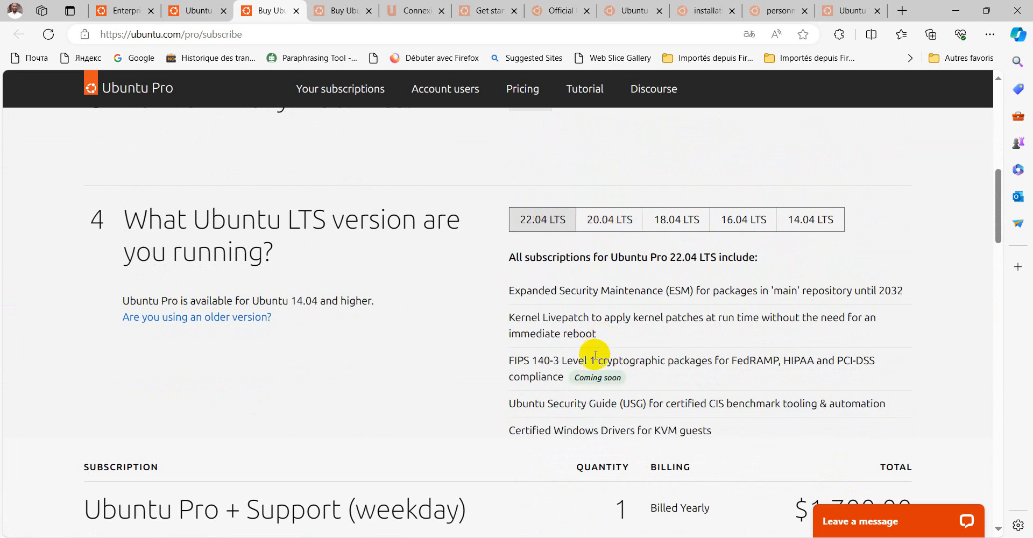
{"action": "left_click", "coordinate": [612, 225]}
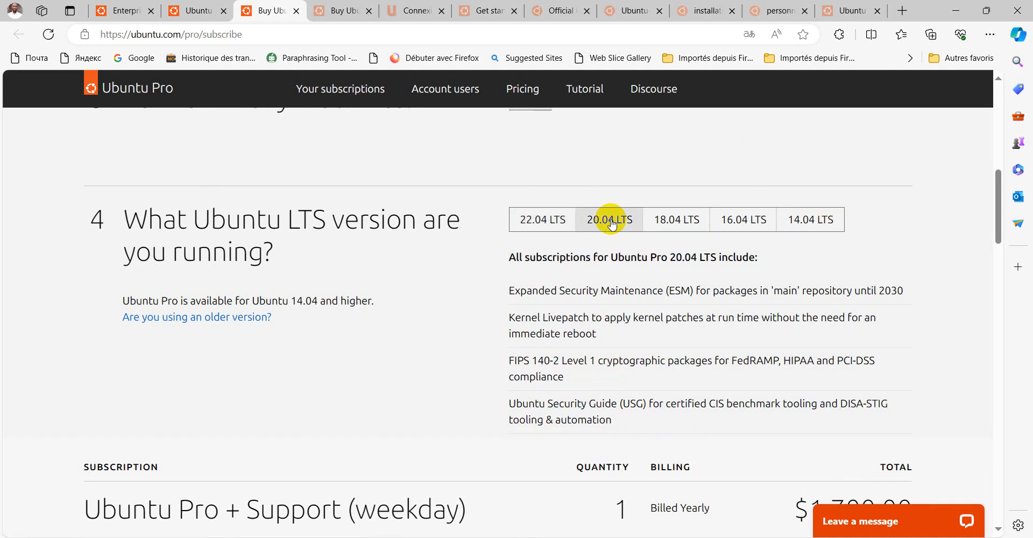
{"action": "left_click", "coordinate": [668, 222]}
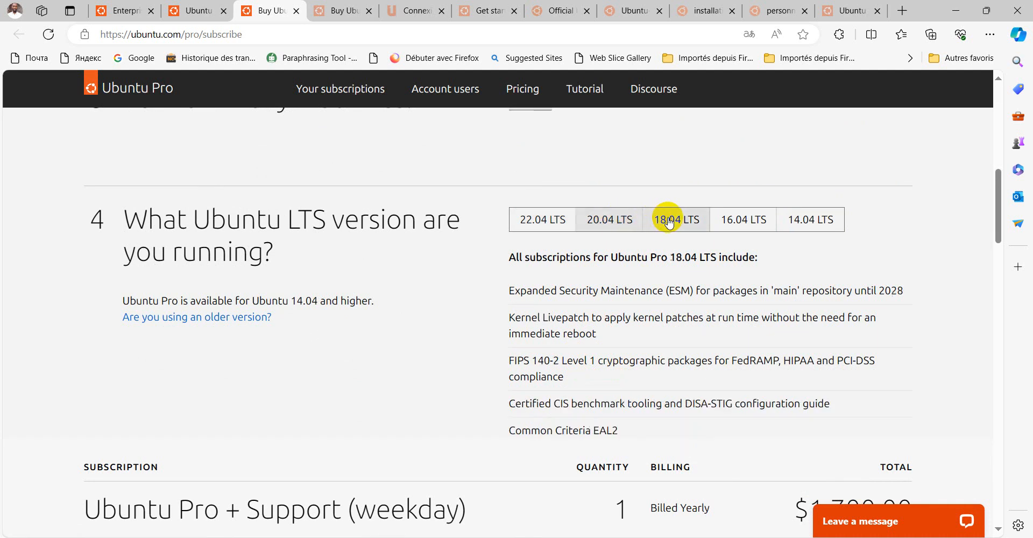
{"action": "left_click", "coordinate": [742, 222]}
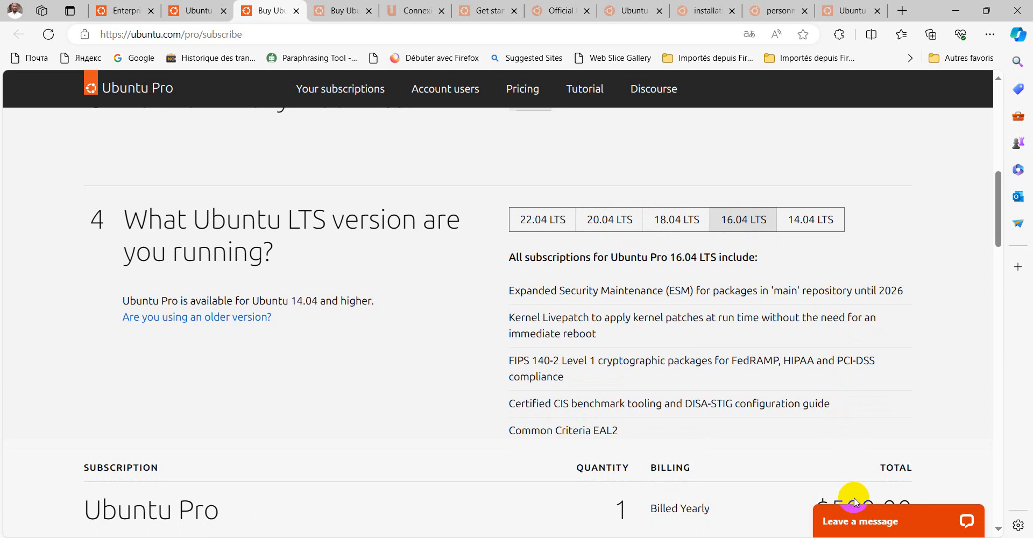
{"action": "left_click", "coordinate": [810, 219]}
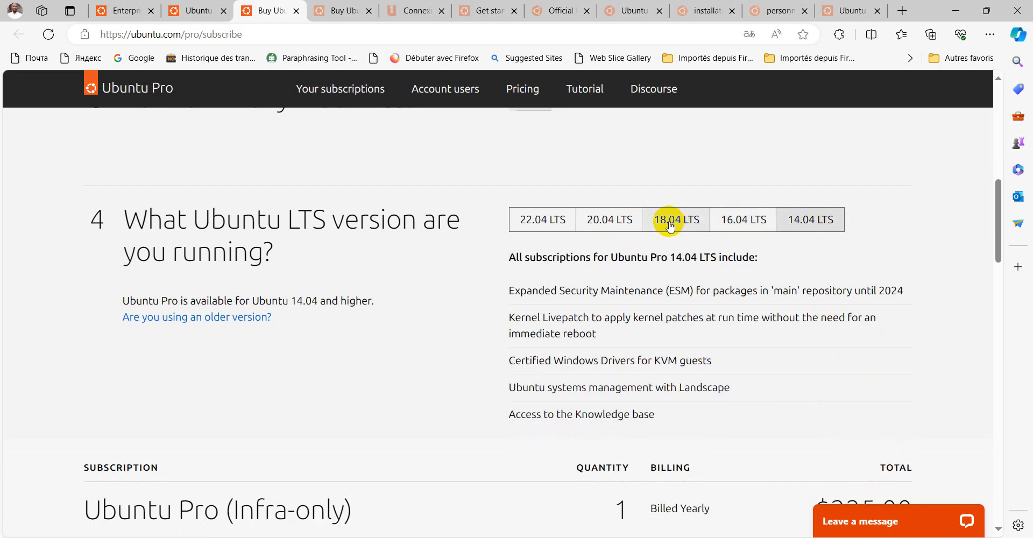
{"action": "left_click", "coordinate": [610, 223]}
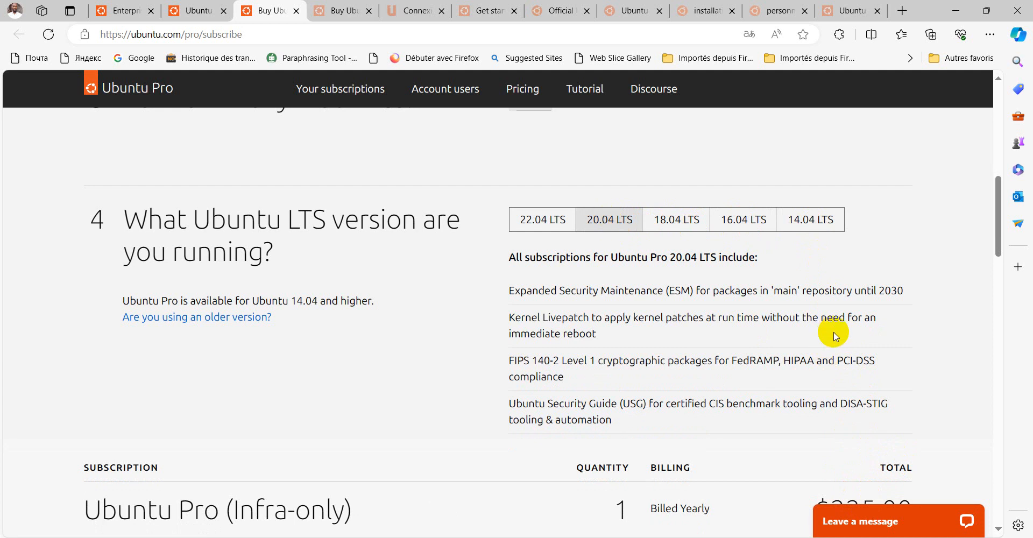
Compare the Pro - all repositories and Infra - only limited subset security coverage, and highlight the Universe repository mention under Pro.
{"action": "scroll", "coordinate": [835, 336], "scroll_direction": "down", "scroll_amount": 2}
{"action": "scroll", "coordinate": [834, 336], "scroll_direction": "down", "scroll_amount": 4}
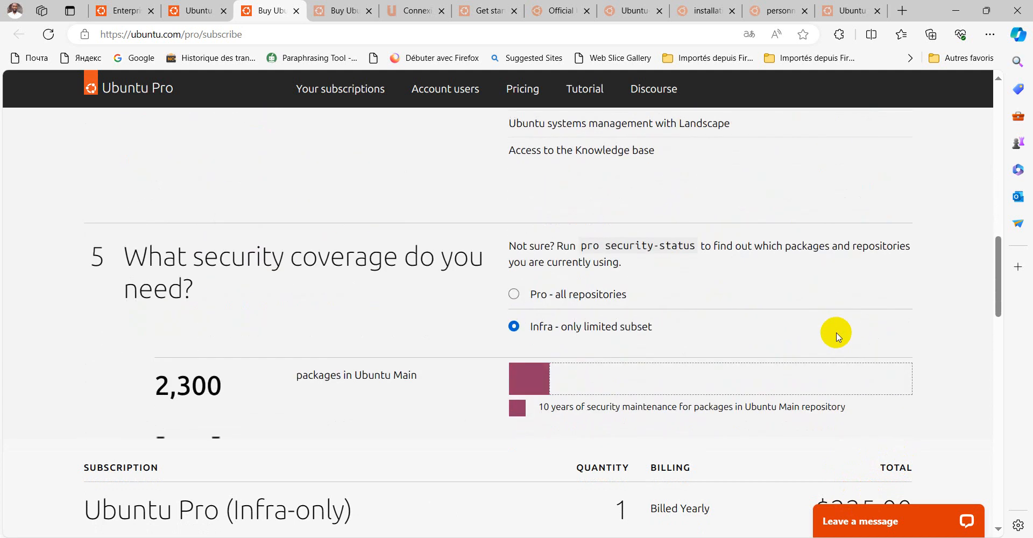
{"action": "scroll", "coordinate": [837, 334], "scroll_direction": "down", "scroll_amount": 1}
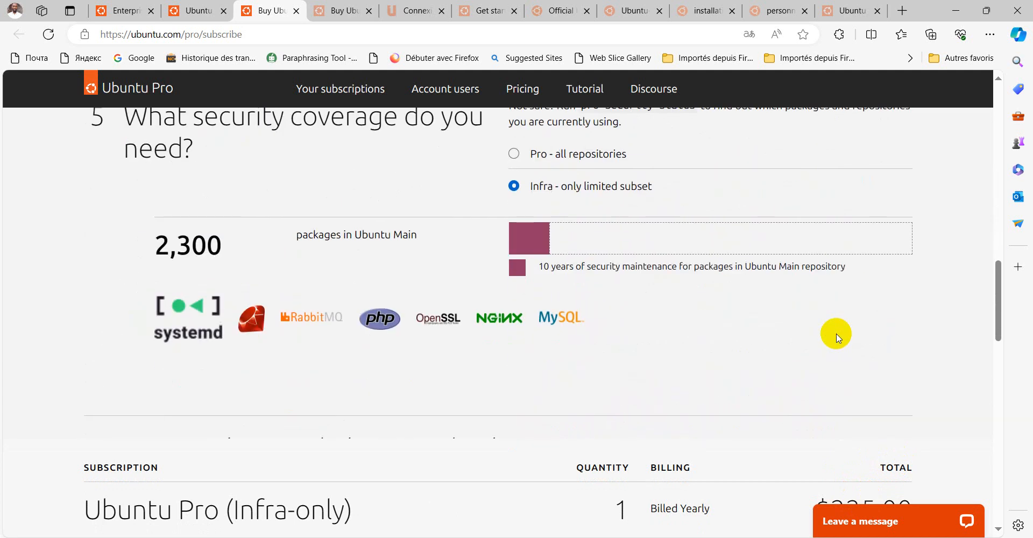
{"action": "scroll", "coordinate": [689, 295], "scroll_direction": "up", "scroll_amount": 1}
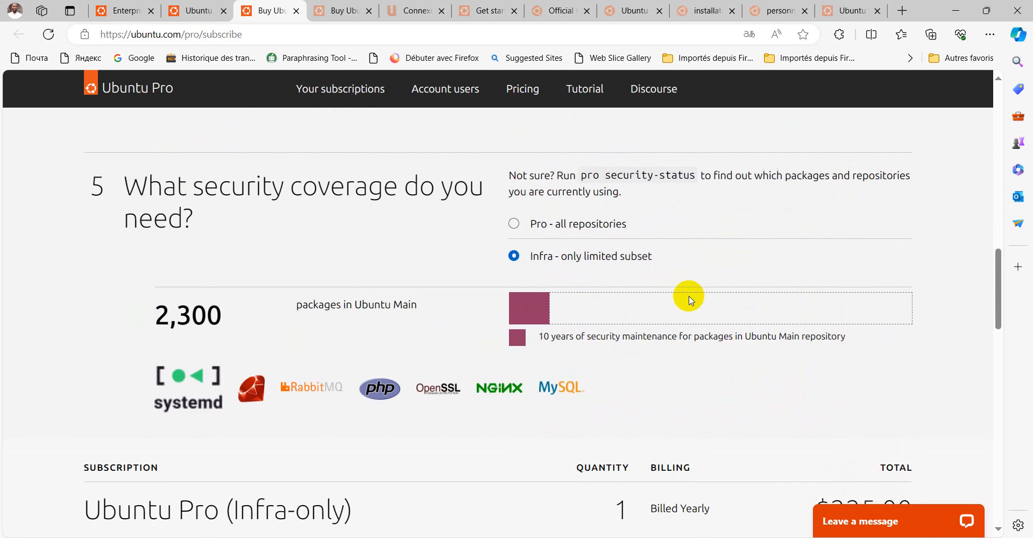
{"action": "left_click", "coordinate": [514, 224]}
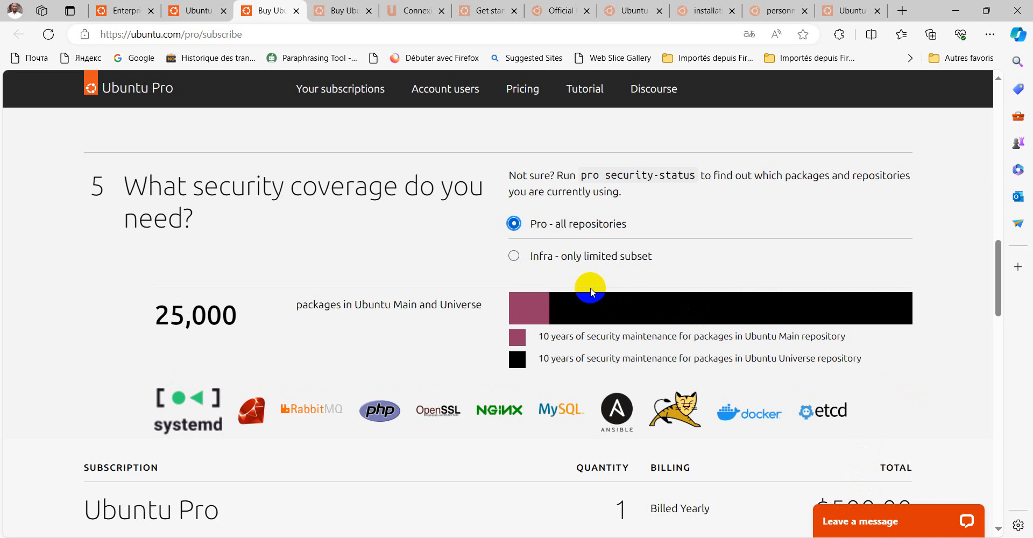
{"action": "left_click", "coordinate": [514, 258]}
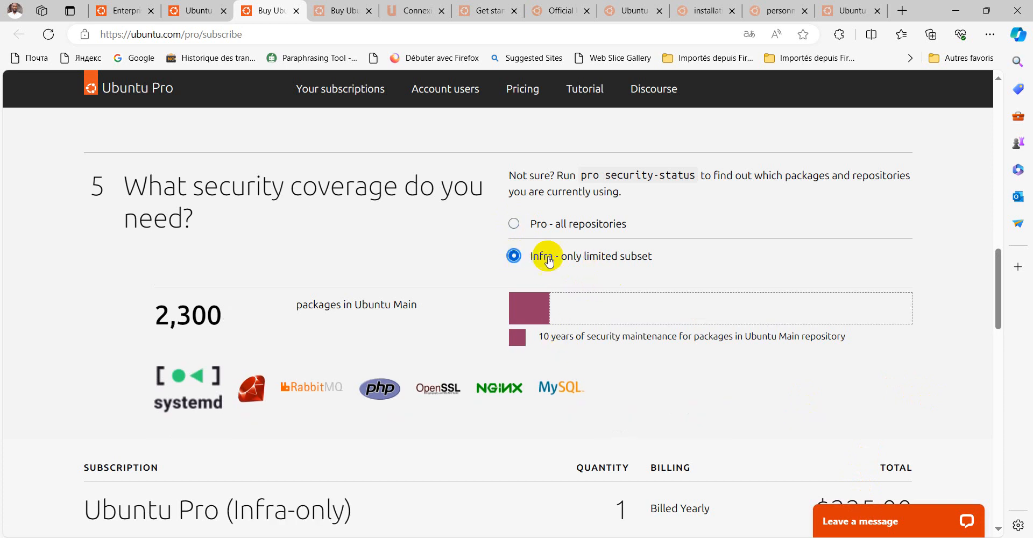
{"action": "left_click", "coordinate": [514, 224]}
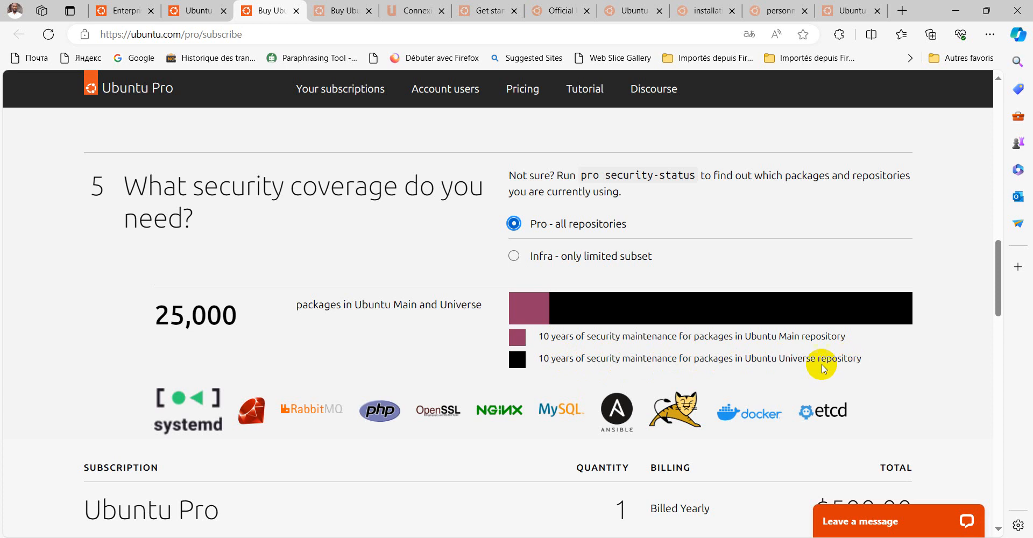
{"action": "left_click_drag", "start_coordinate": [866, 358], "coordinate": [775, 358]}
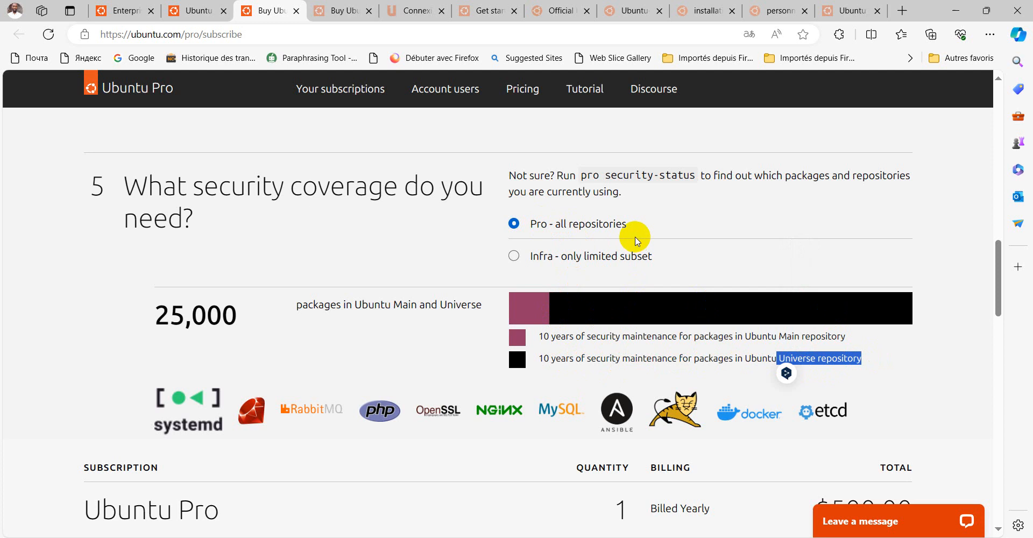
Switch between the two security coverage choices to contrast Main and Universe repository maintenance, finishing on Infra - only limited subset.
{"action": "left_click", "coordinate": [513, 256]}
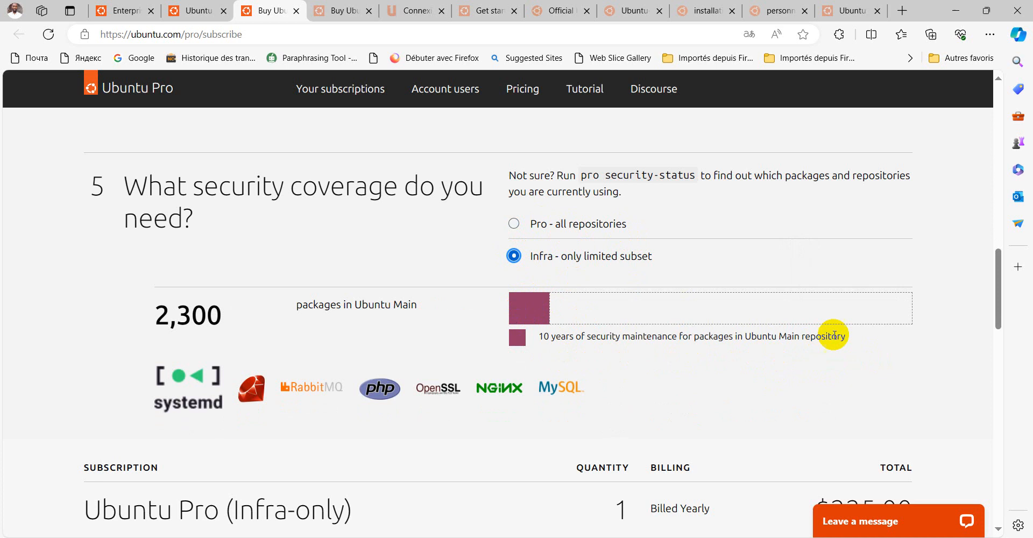
{"action": "left_click", "coordinate": [514, 224]}
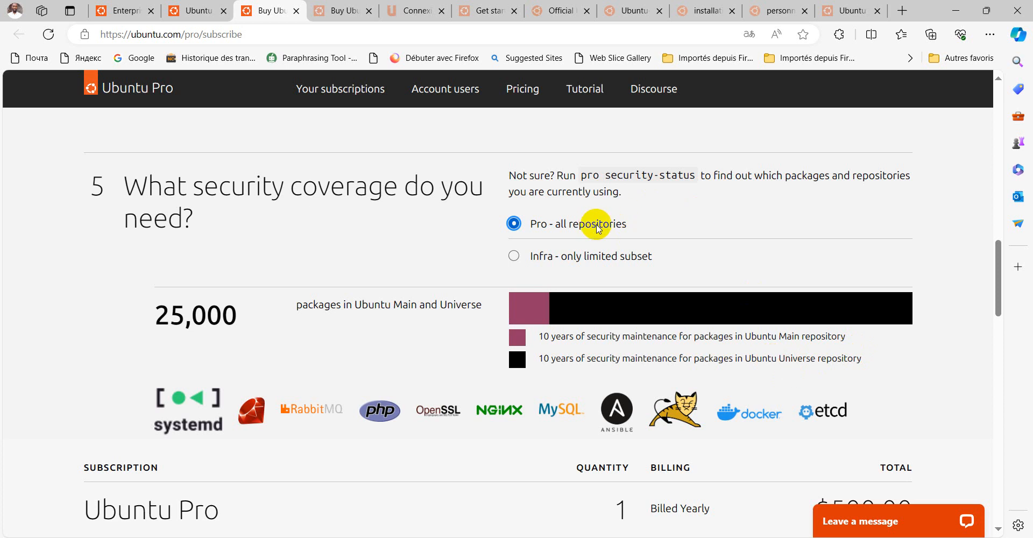
{"action": "left_click", "coordinate": [574, 323]}
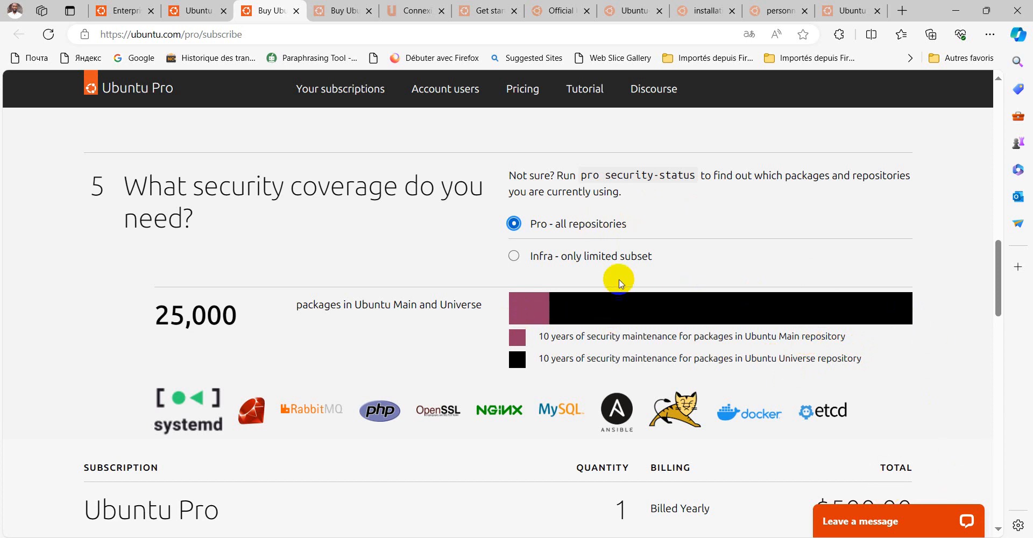
{"action": "left_click", "coordinate": [515, 258]}
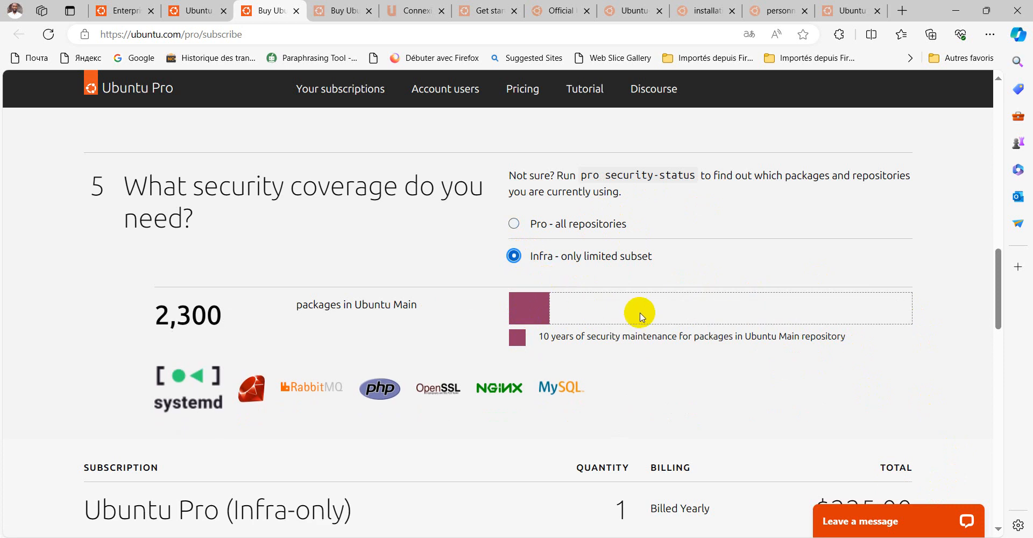
Compare the software package logos covered by Pro and by Infra, finishing with Infra - only limited subset selected.
{"action": "scroll", "coordinate": [820, 329], "scroll_direction": "down", "scroll_amount": 1}
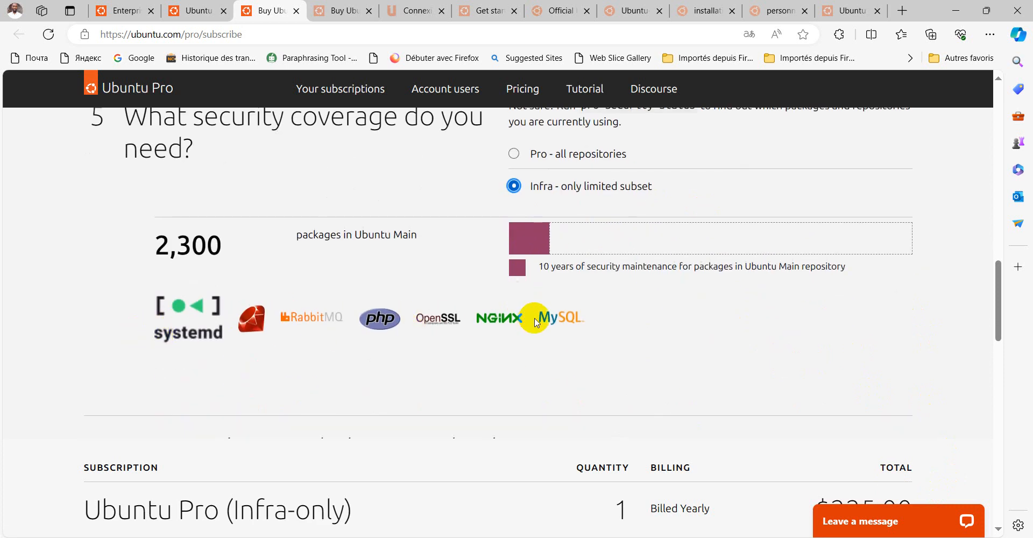
{"action": "left_click", "coordinate": [513, 155]}
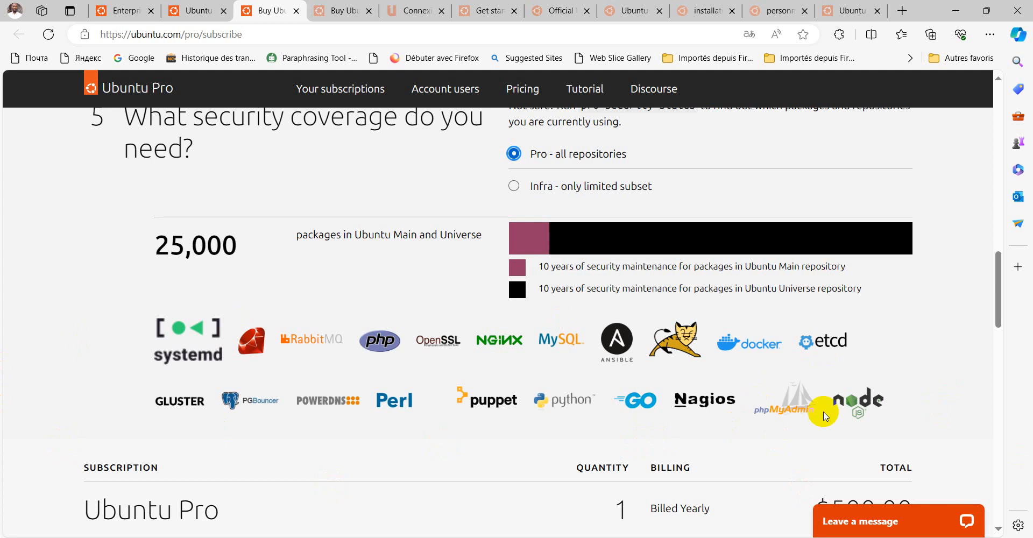
{"action": "left_click", "coordinate": [514, 187]}
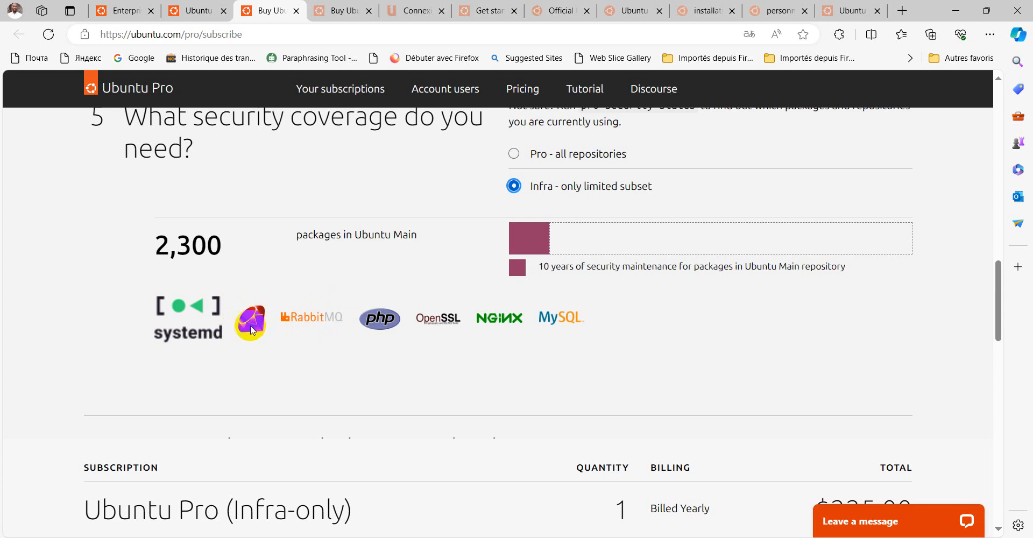
{"action": "left_click", "coordinate": [514, 153]}
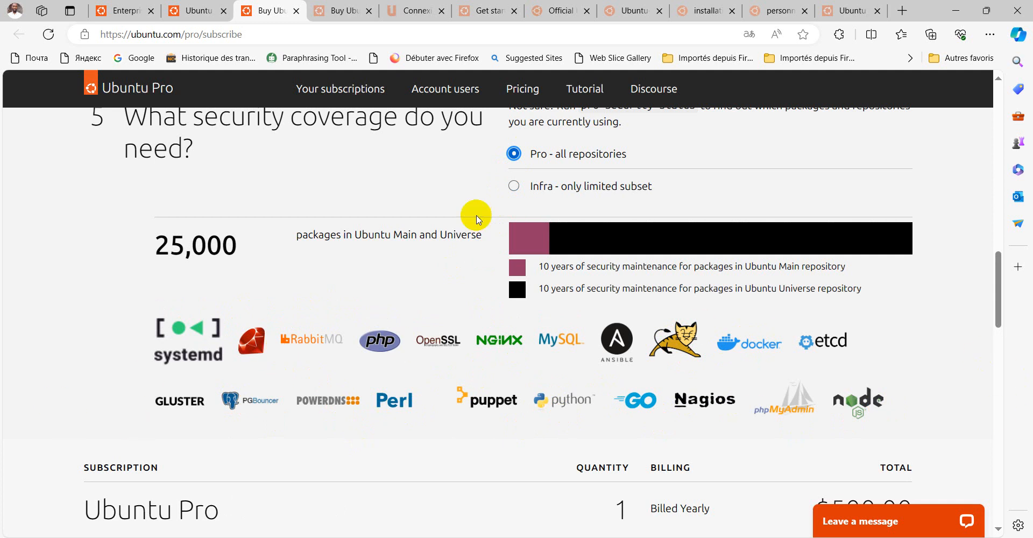
{"action": "left_click", "coordinate": [515, 187]}
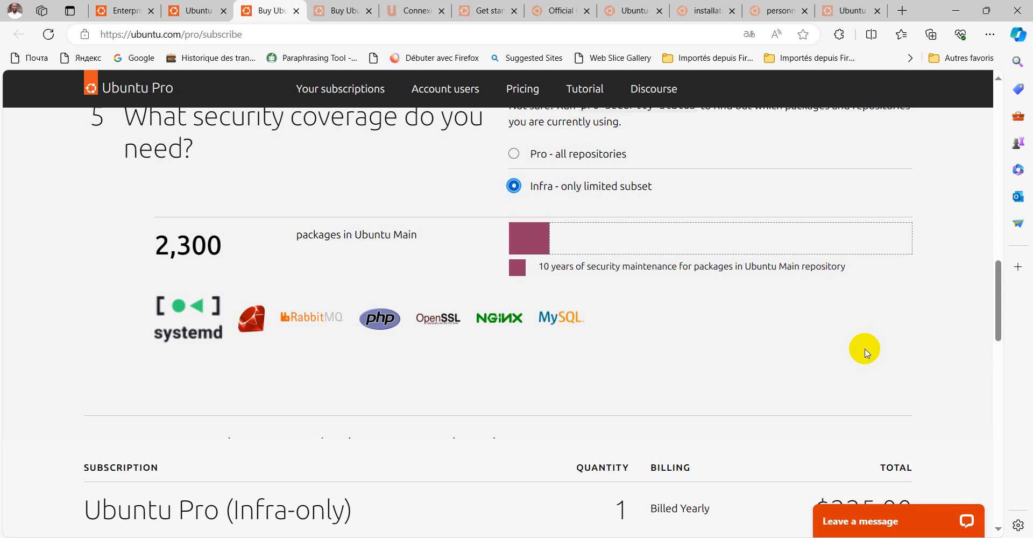
Compare the Weekday and 24/7 response times of Infra Support, and return the phone and ticket support choice to No, thank you.
{"action": "scroll", "coordinate": [865, 352], "scroll_direction": "down", "scroll_amount": 9}
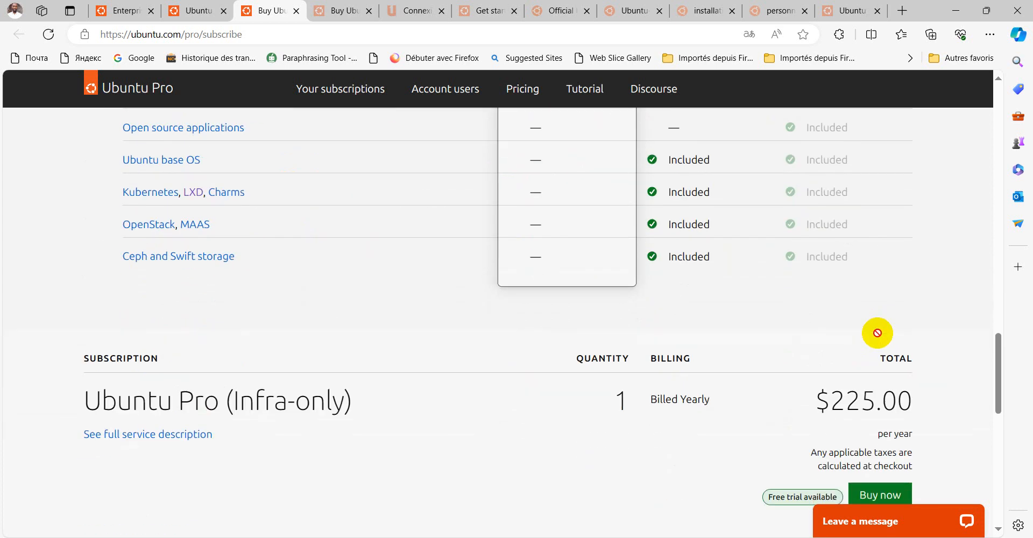
{"action": "scroll", "coordinate": [879, 337], "scroll_direction": "up", "scroll_amount": 1}
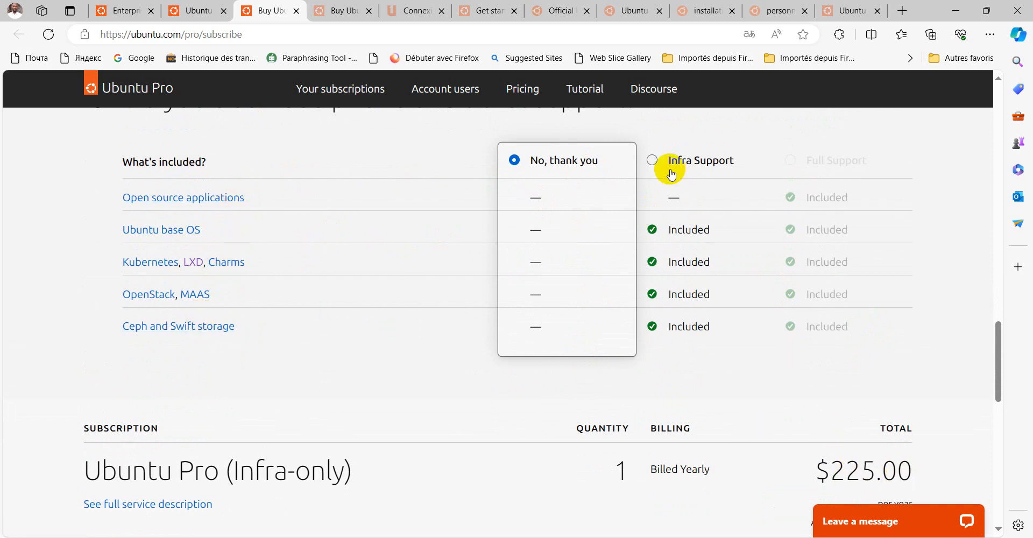
{"action": "left_click", "coordinate": [653, 162]}
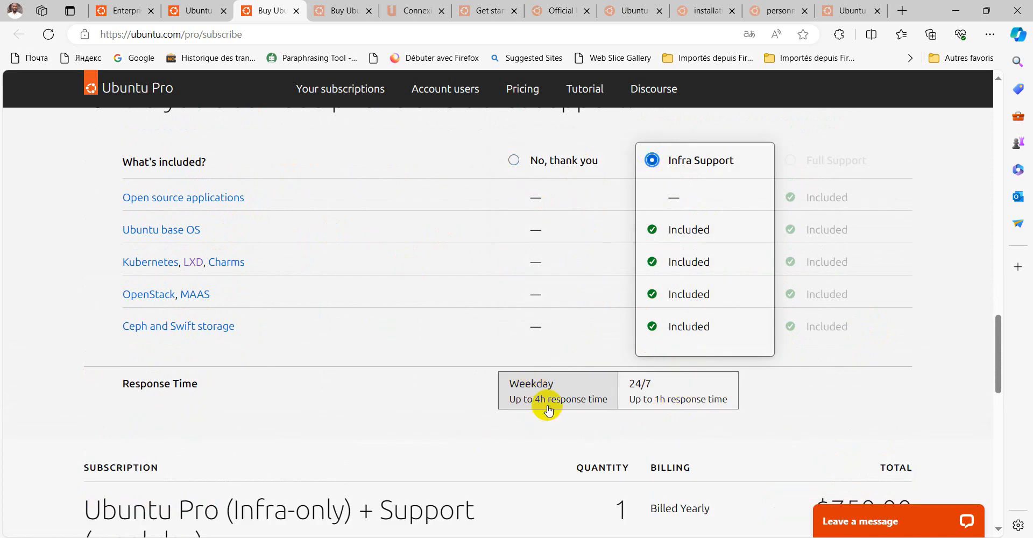
{"action": "left_click", "coordinate": [673, 397]}
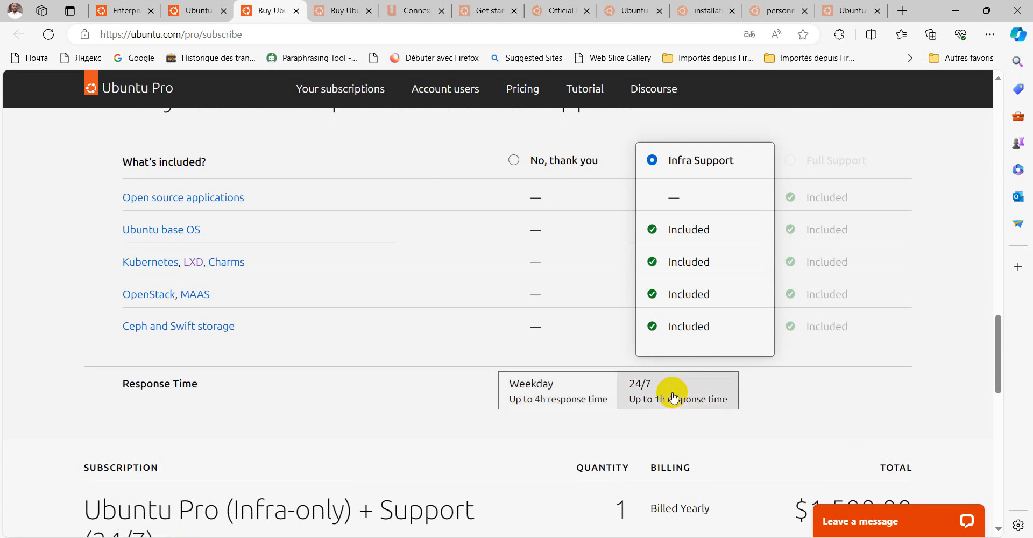
{"action": "left_click", "coordinate": [551, 395]}
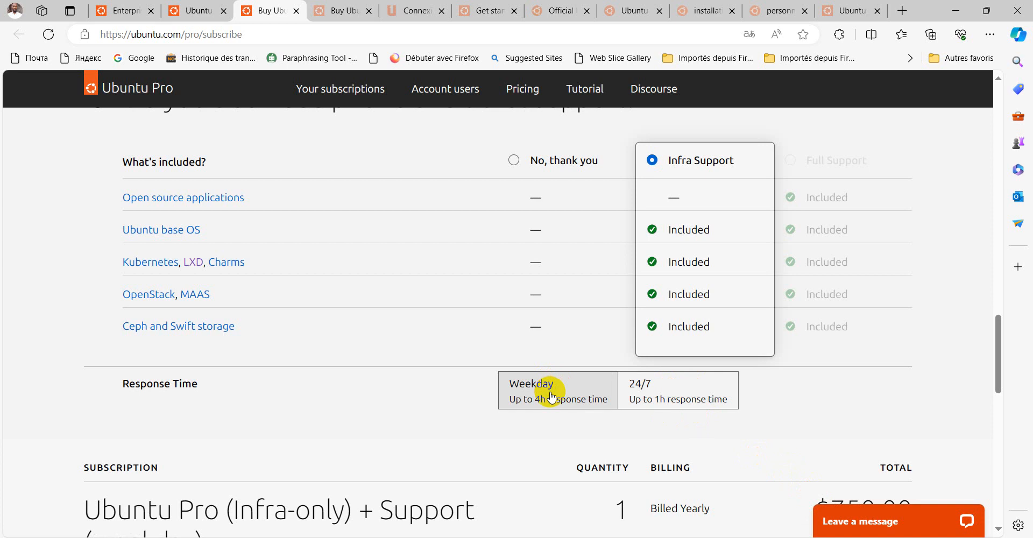
{"action": "scroll", "coordinate": [874, 457], "scroll_direction": "down", "scroll_amount": 1}
{"action": "scroll", "coordinate": [877, 383], "scroll_direction": "up", "scroll_amount": 1}
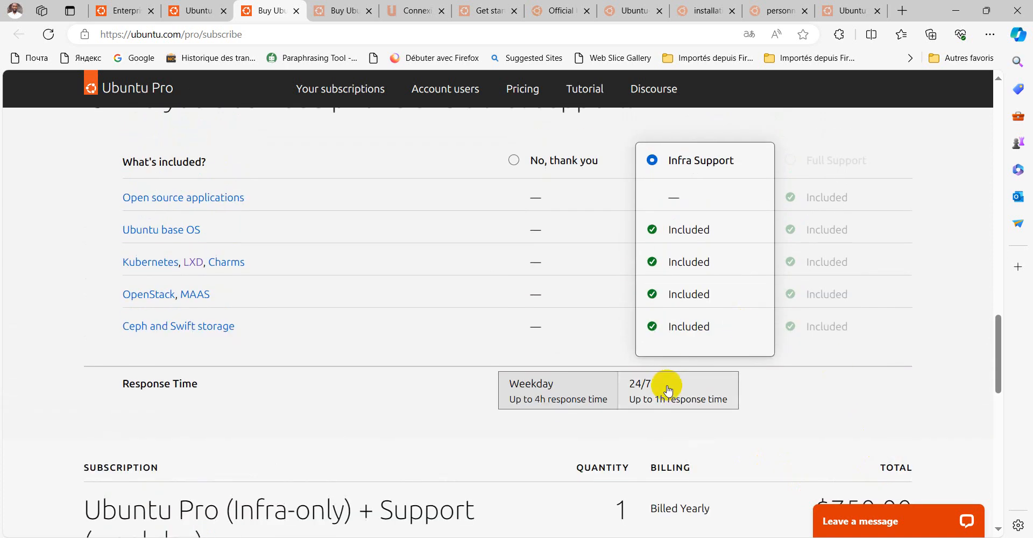
{"action": "left_click", "coordinate": [516, 162]}
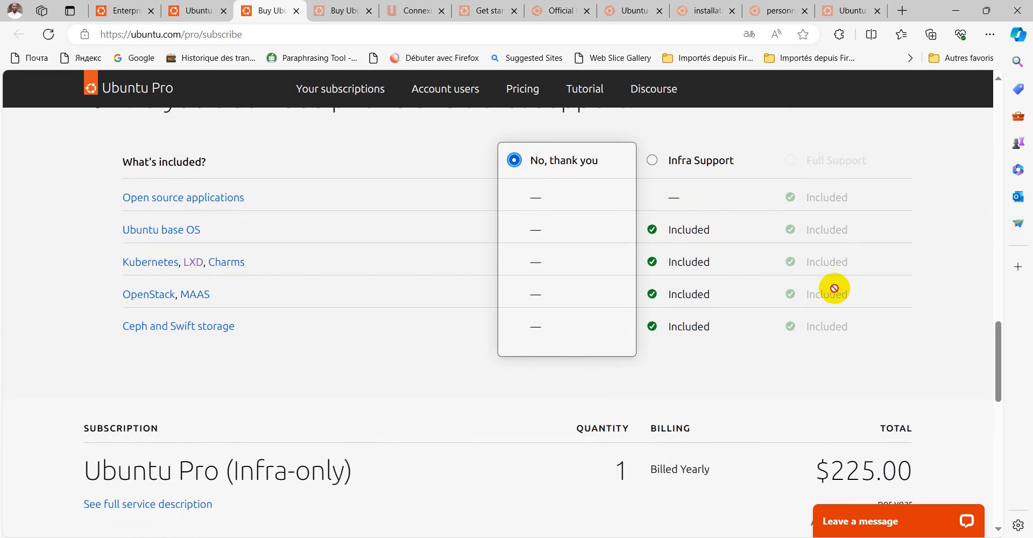
Select Pro - all repositories as the security coverage and Full Support for phone and ticket support.
{"action": "scroll", "coordinate": [761, 358], "scroll_direction": "up", "scroll_amount": 1}
{"action": "scroll", "coordinate": [761, 358], "scroll_direction": "up", "scroll_amount": 10}
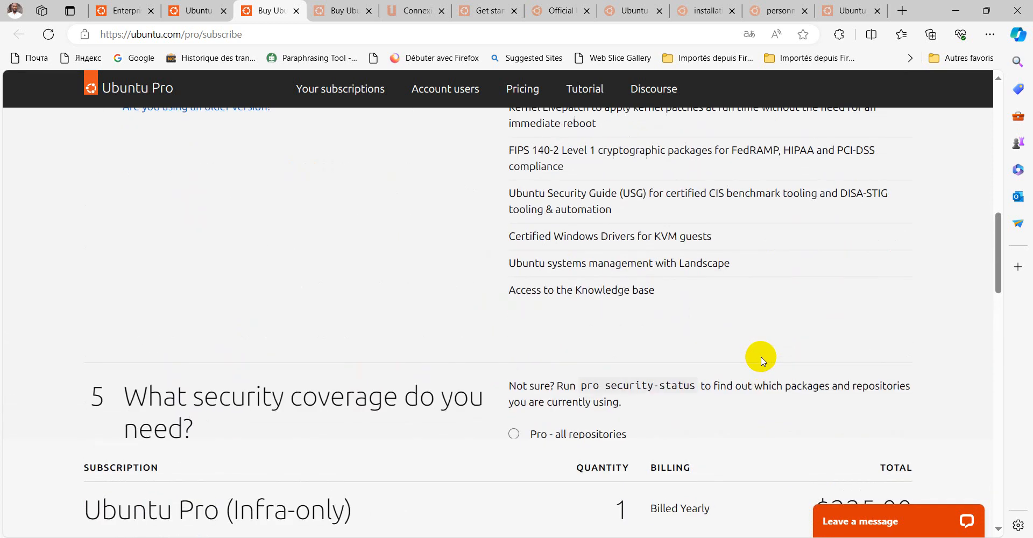
{"action": "scroll", "coordinate": [759, 359], "scroll_direction": "down", "scroll_amount": 4}
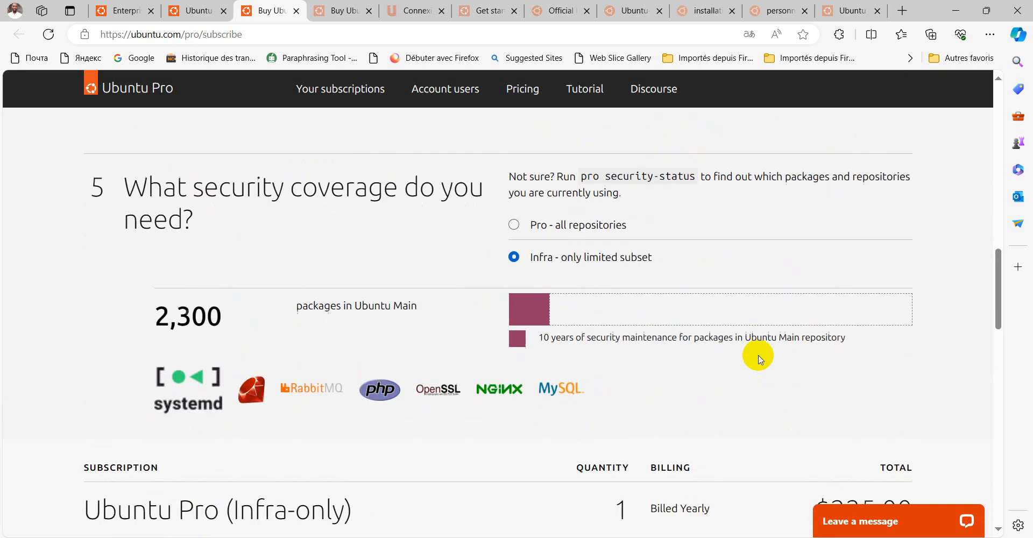
{"action": "left_click", "coordinate": [515, 224]}
{"action": "scroll", "coordinate": [780, 237], "scroll_direction": "down", "scroll_amount": 8}
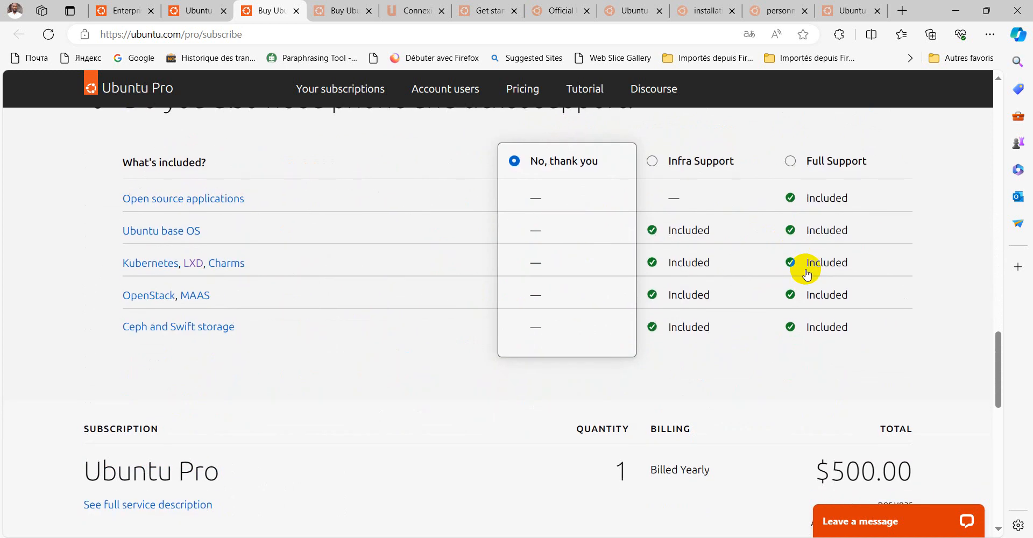
{"action": "left_click", "coordinate": [790, 164]}
{"action": "scroll", "coordinate": [953, 309], "scroll_direction": "down", "scroll_amount": 2}
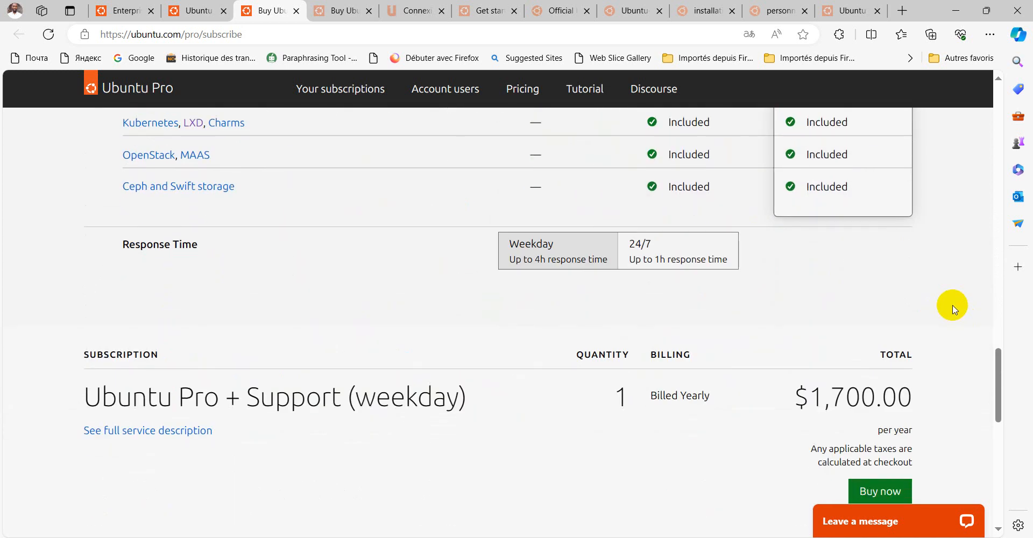
Review the subscription summary and yearly total for Ubuntu Pro + Support (weekday), and return to the start of the form.
{"action": "scroll", "coordinate": [953, 310], "scroll_direction": "down", "scroll_amount": 3}
{"action": "left_click", "coordinate": [897, 354]}
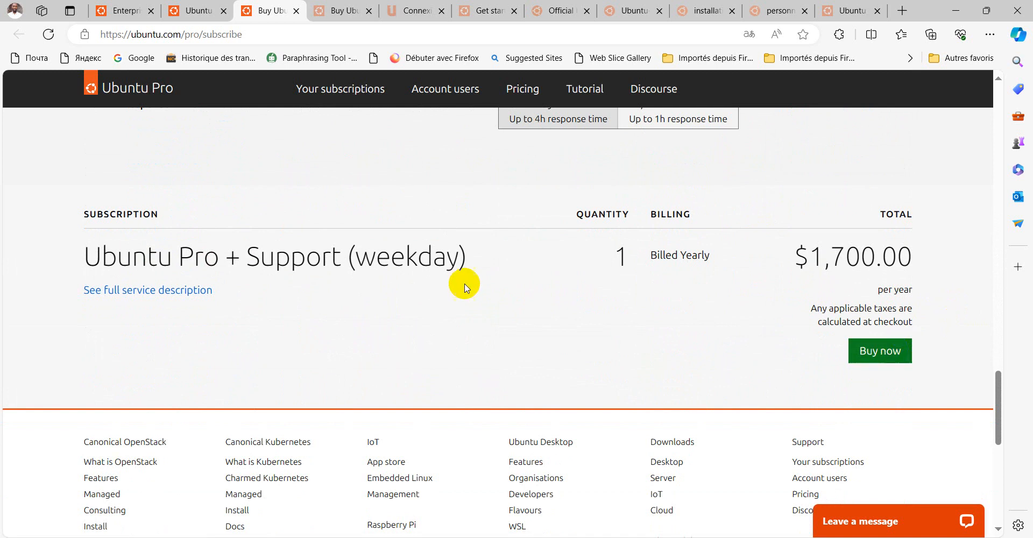
{"action": "scroll", "coordinate": [460, 329], "scroll_direction": "up", "scroll_amount": 5}
{"action": "scroll", "coordinate": [461, 333], "scroll_direction": "up", "scroll_amount": 10}
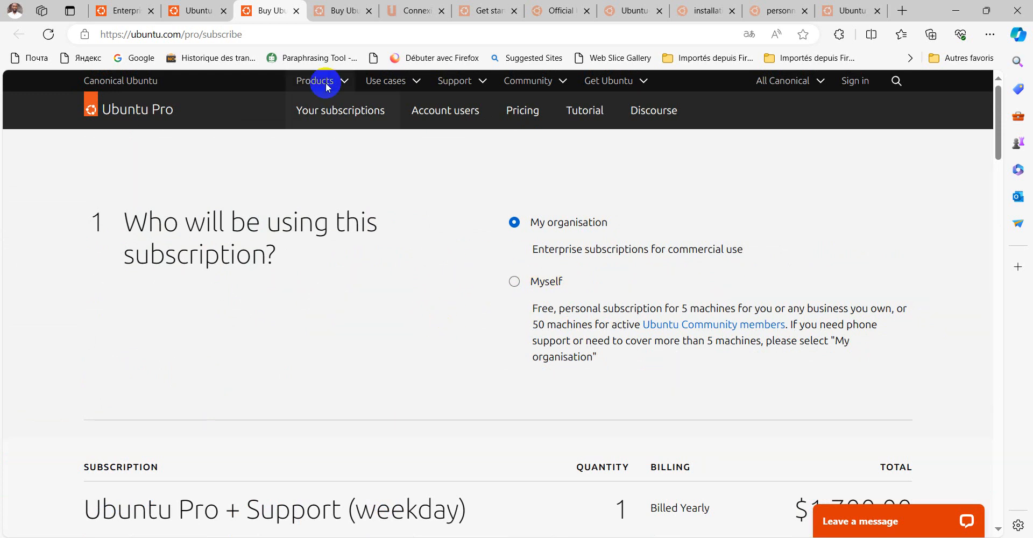
Show the free personal Ubuntu Pro subscription for Myself, highlighting its name, the Register option and the machine quantity.
{"action": "left_click", "coordinate": [341, 11]}
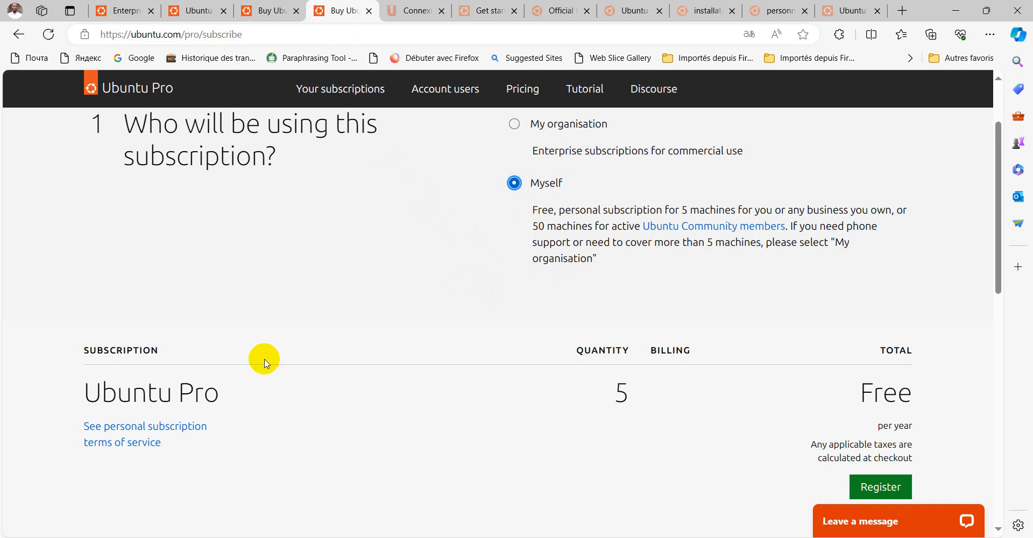
{"action": "left_click_drag", "start_coordinate": [224, 397], "coordinate": [90, 410]}
{"action": "left_click", "coordinate": [696, 287]}
{"action": "left_click", "coordinate": [896, 485]}
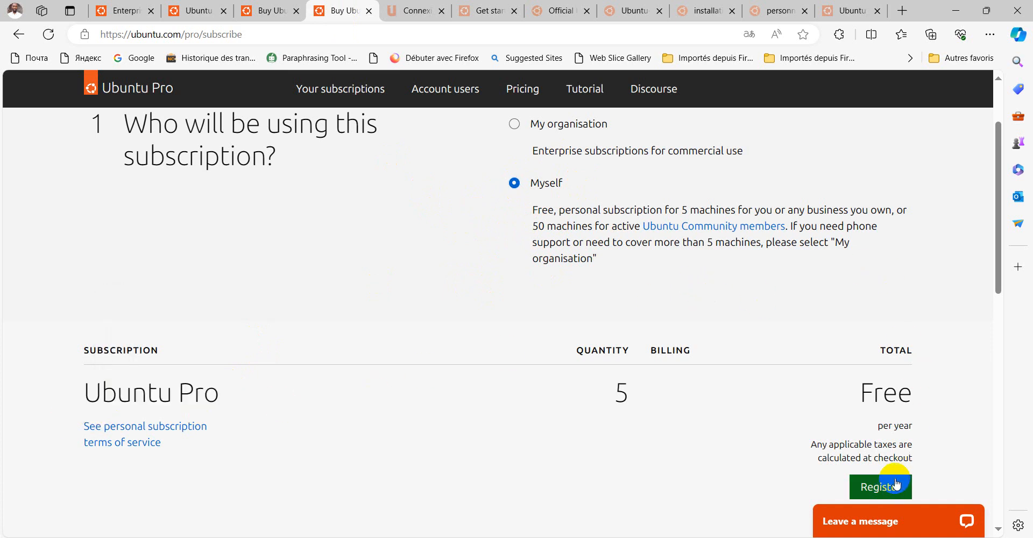
{"action": "double_click", "coordinate": [621, 394]}
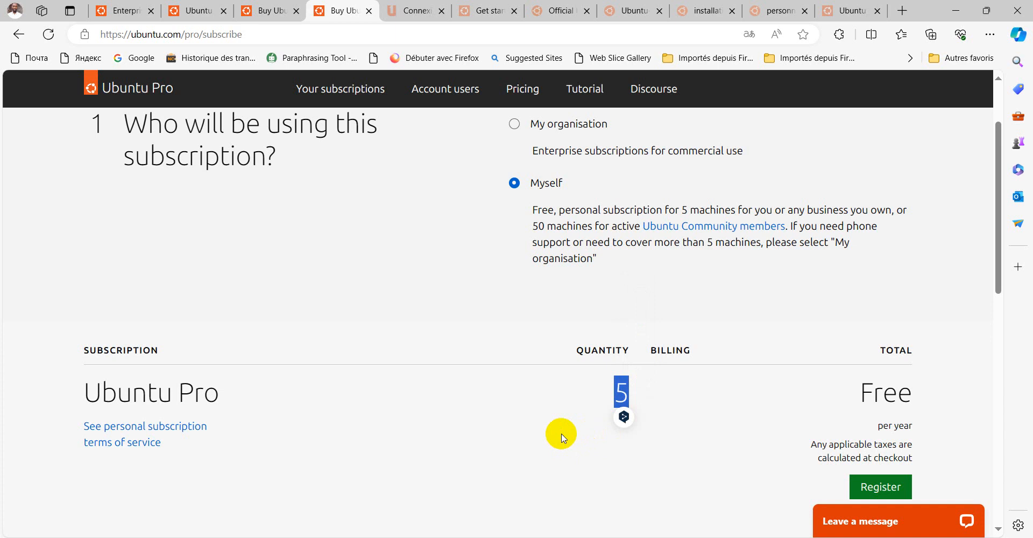
{"action": "left_click", "coordinate": [567, 418]}
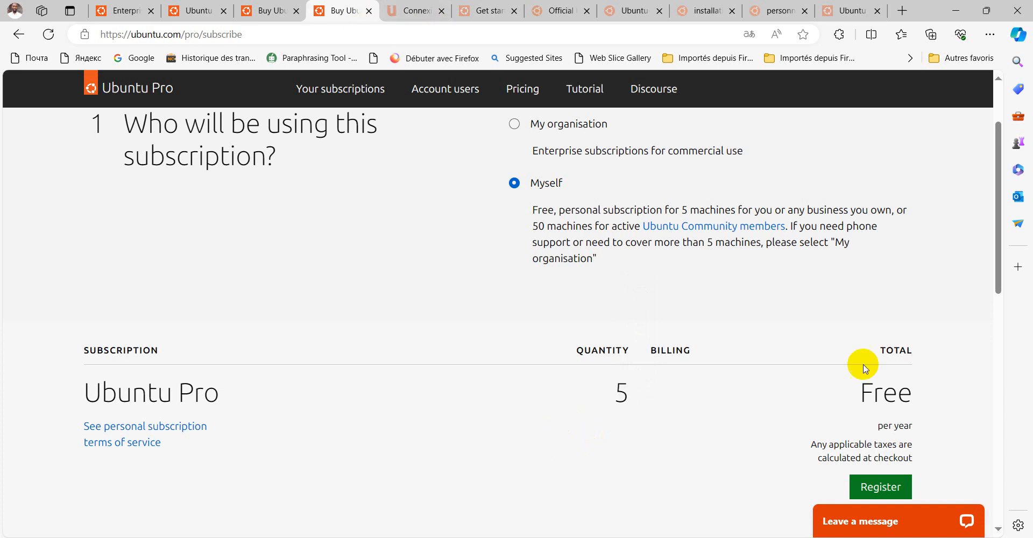
On the Ubuntu One login page, choose "I don't have an Ubuntu One account" and review the account creation form.
{"action": "left_click", "coordinate": [413, 11]}
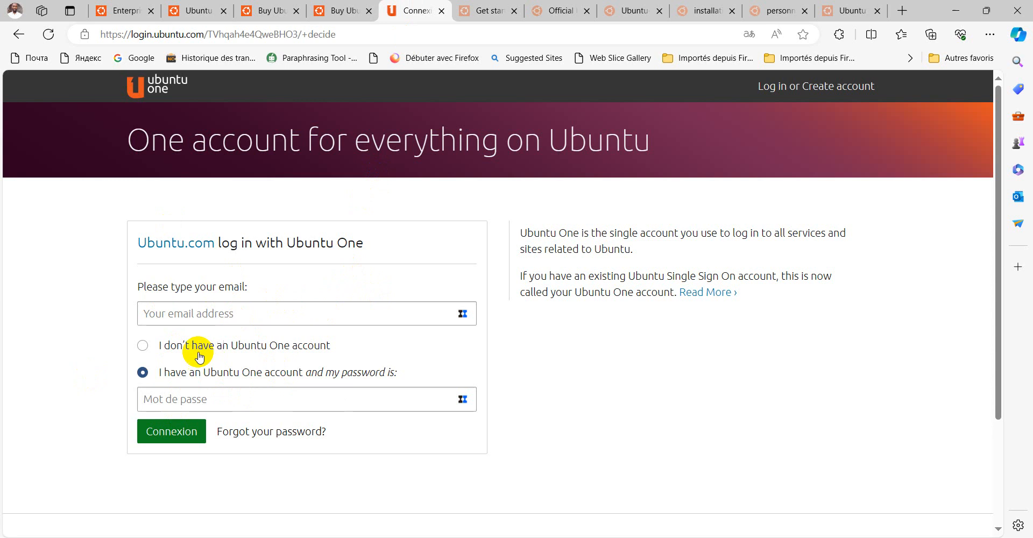
{"action": "left_click", "coordinate": [142, 347]}
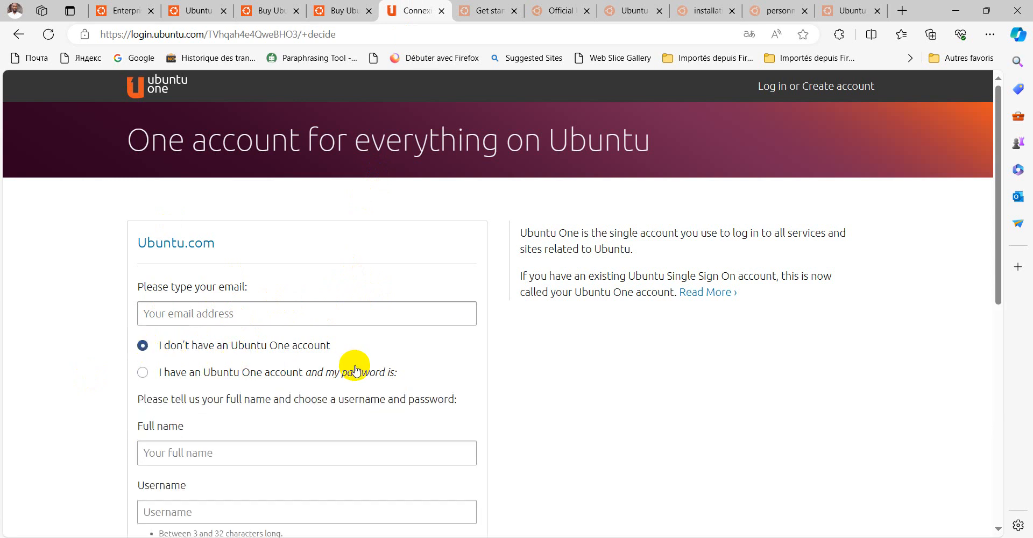
{"action": "scroll", "coordinate": [355, 370], "scroll_direction": "down", "scroll_amount": 3}
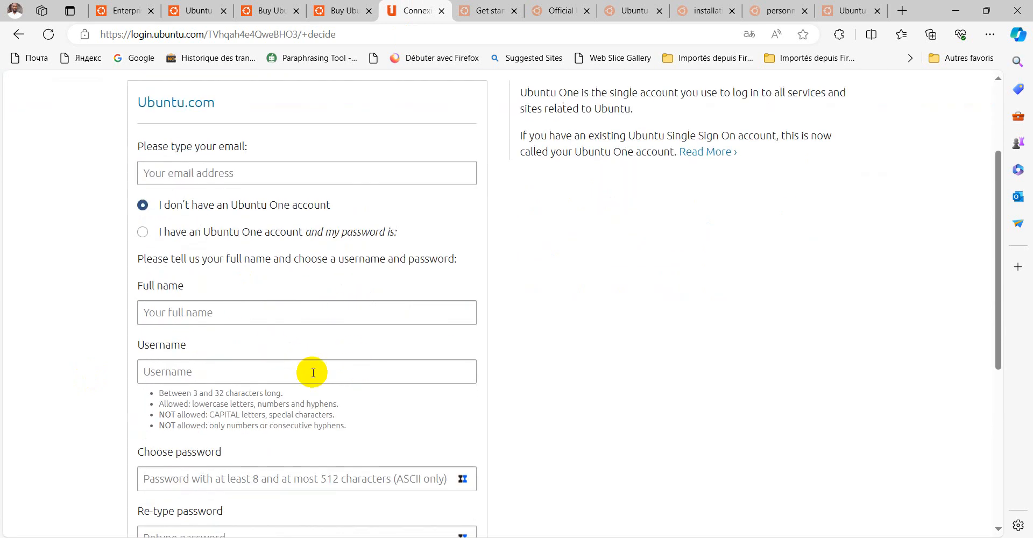
{"action": "scroll", "coordinate": [314, 376], "scroll_direction": "down", "scroll_amount": 6}
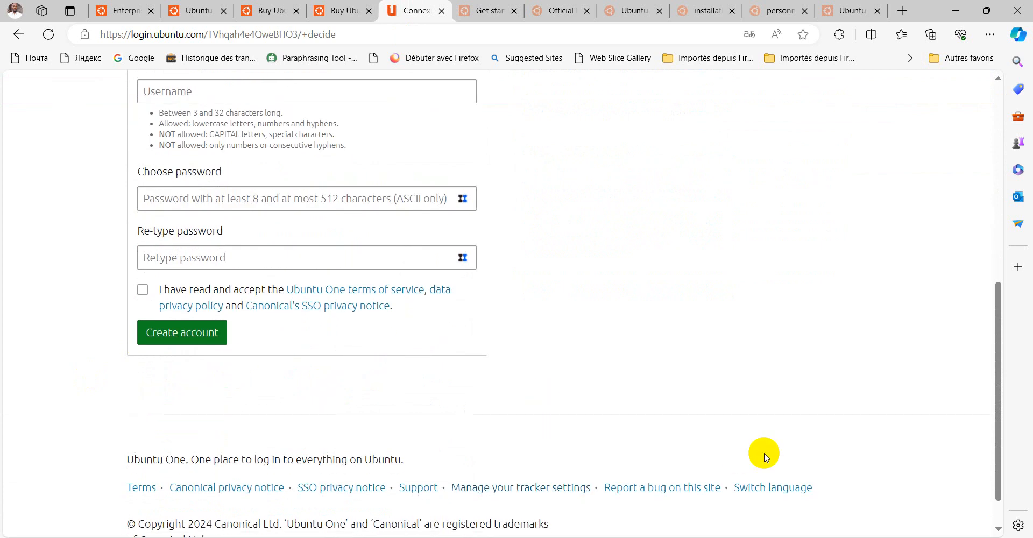
Reduce the browser window and examine the Free Personal Token's machines, creation date and expiry on the Your subscriptions page.
{"action": "left_click", "coordinate": [984, 12]}
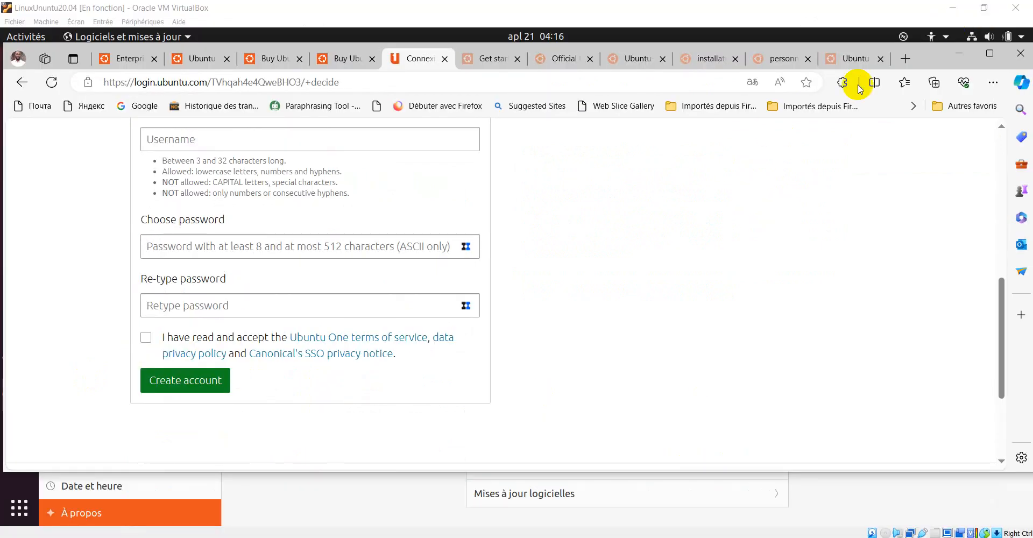
{"action": "left_click", "coordinate": [850, 59]}
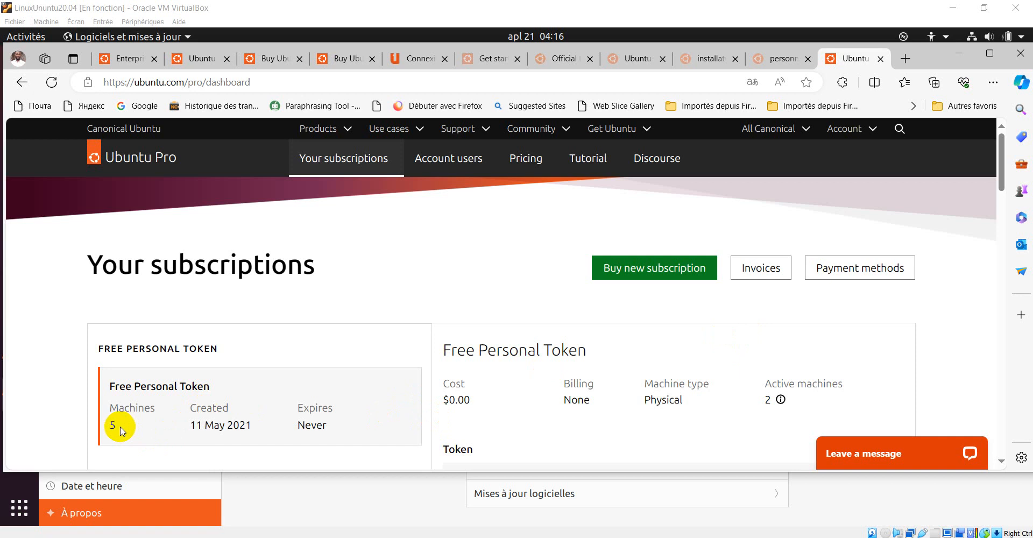
{"action": "left_click_drag", "start_coordinate": [122, 430], "coordinate": [109, 429]}
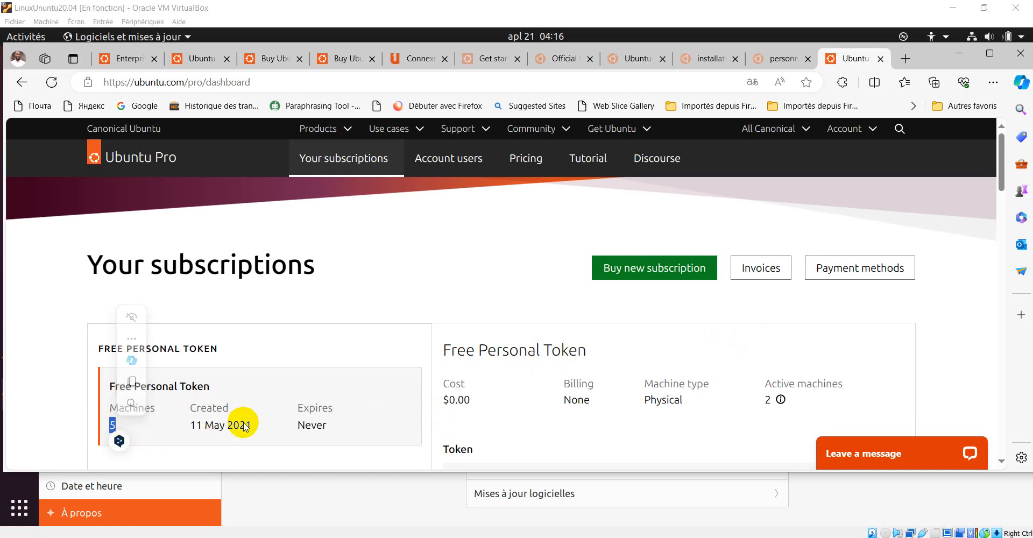
{"action": "left_click_drag", "start_coordinate": [251, 427], "coordinate": [191, 428]}
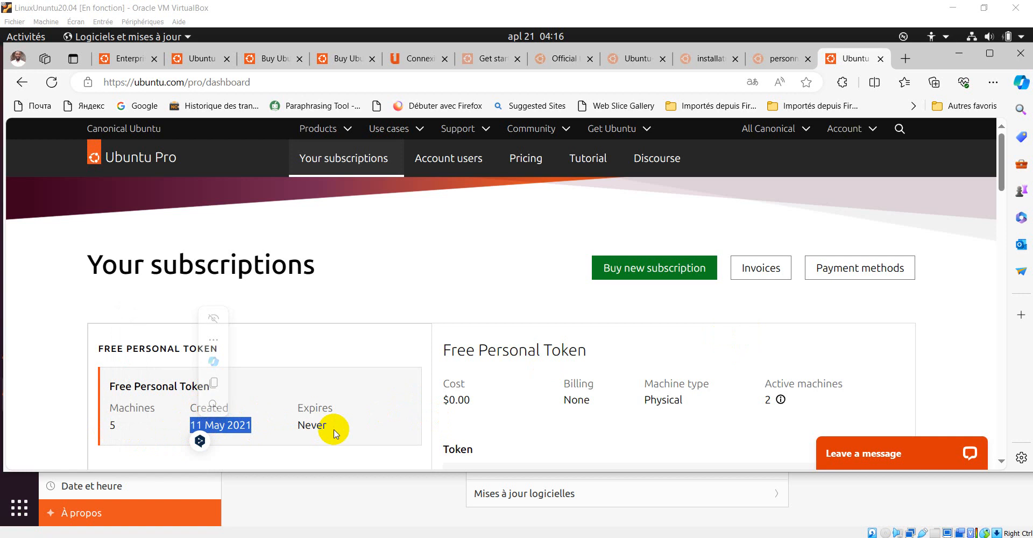
{"action": "left_click_drag", "start_coordinate": [329, 431], "coordinate": [297, 428]}
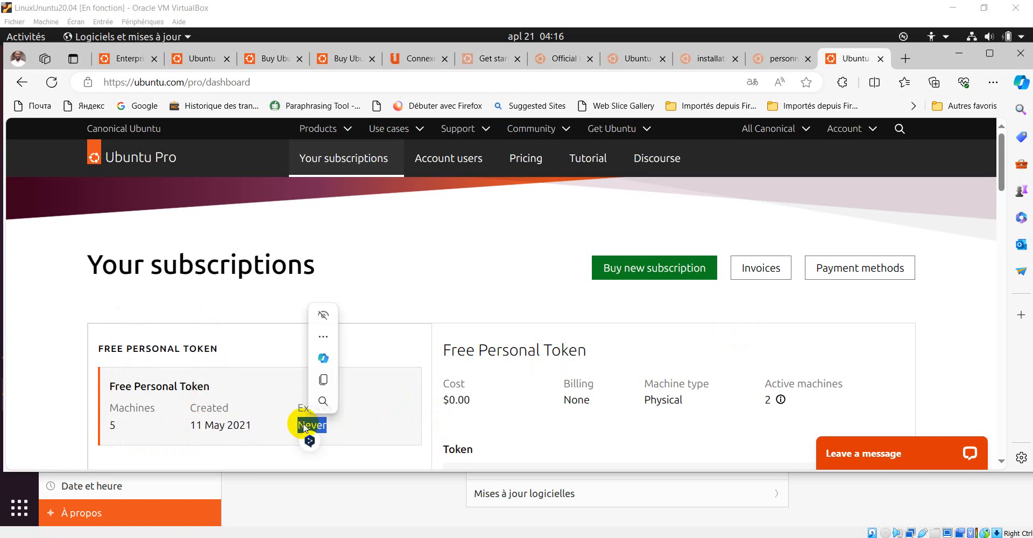
{"action": "left_click", "coordinate": [417, 311]}
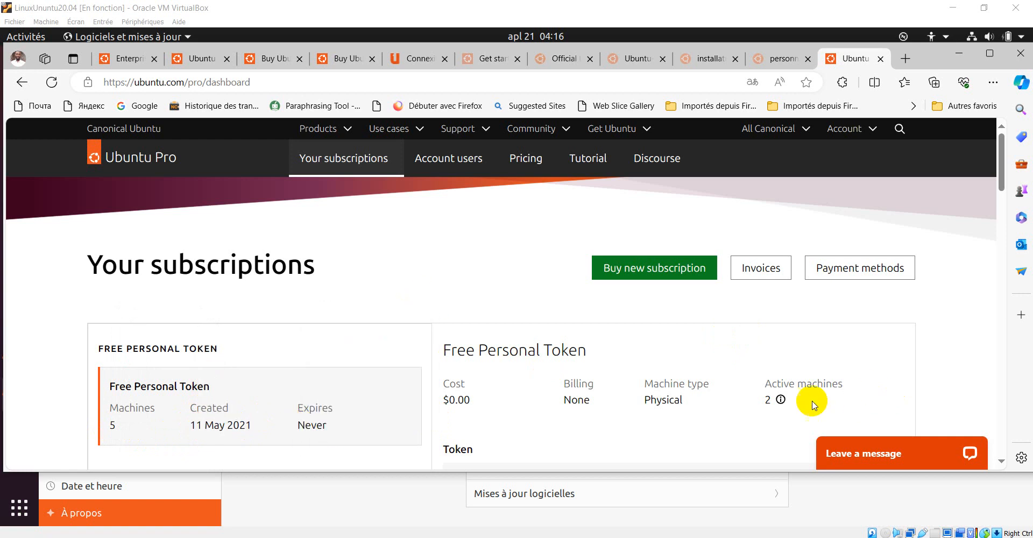
Compare the token's active machines with its machine allowance, and highlight the Token heading in the subscription details.
{"action": "mouse_move", "coordinate": [785, 408]}
{"action": "double_click", "coordinate": [112, 425]}
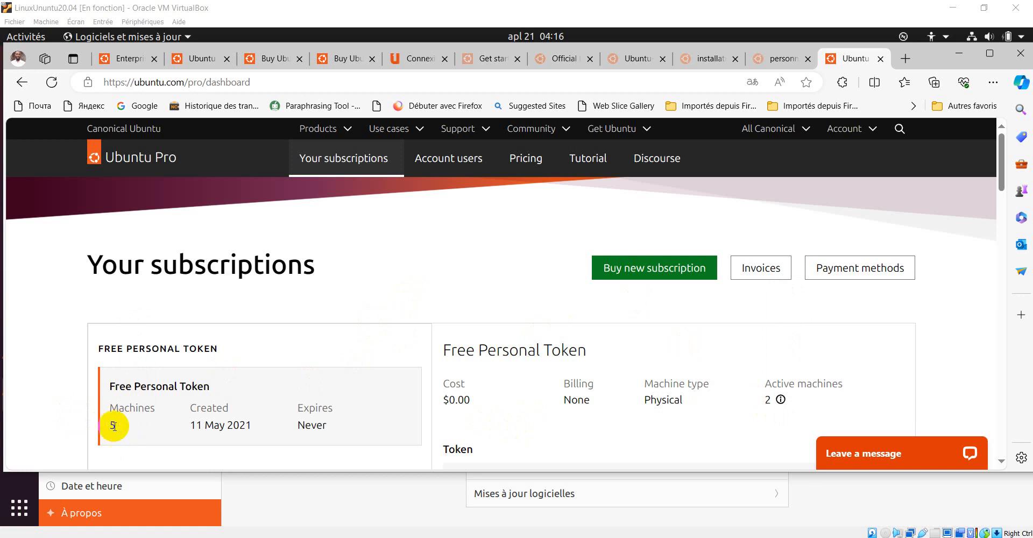
{"action": "left_click", "coordinate": [110, 421]}
{"action": "left_click", "coordinate": [52, 417]}
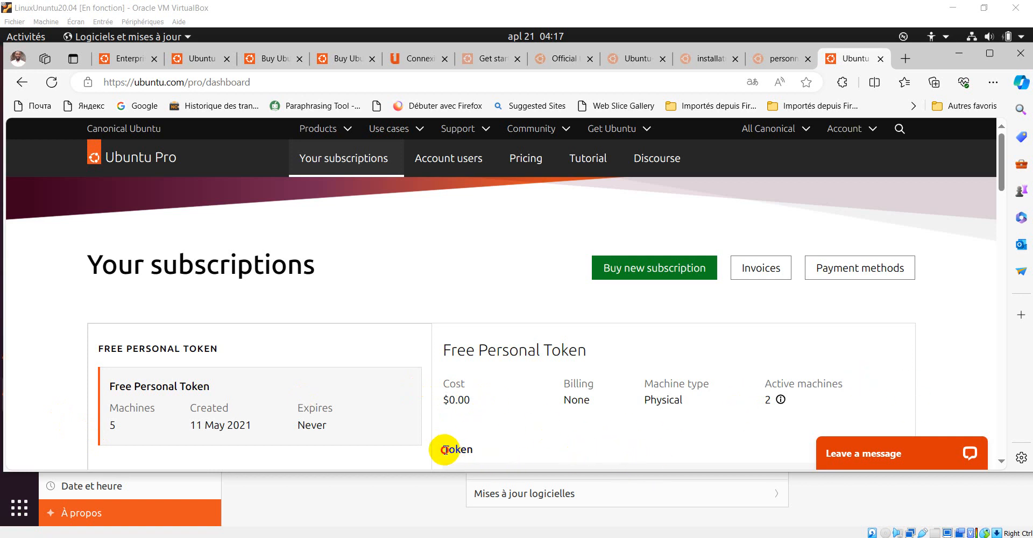
{"action": "left_click_drag", "start_coordinate": [445, 450], "coordinate": [482, 446]}
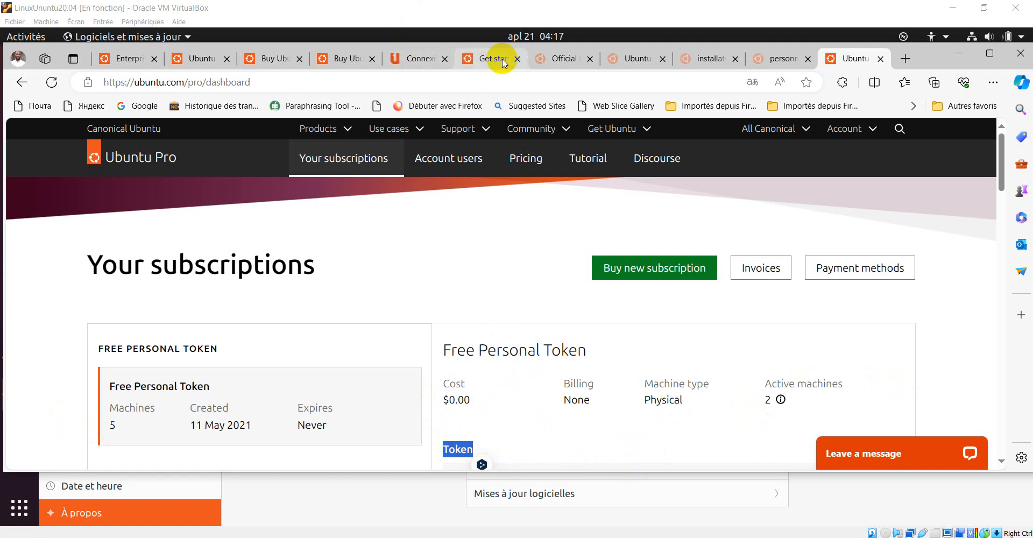
Bring up the "Get started with Ubuntu Pro" tutorial and maximize the browser window.
{"action": "left_click", "coordinate": [786, 63]}
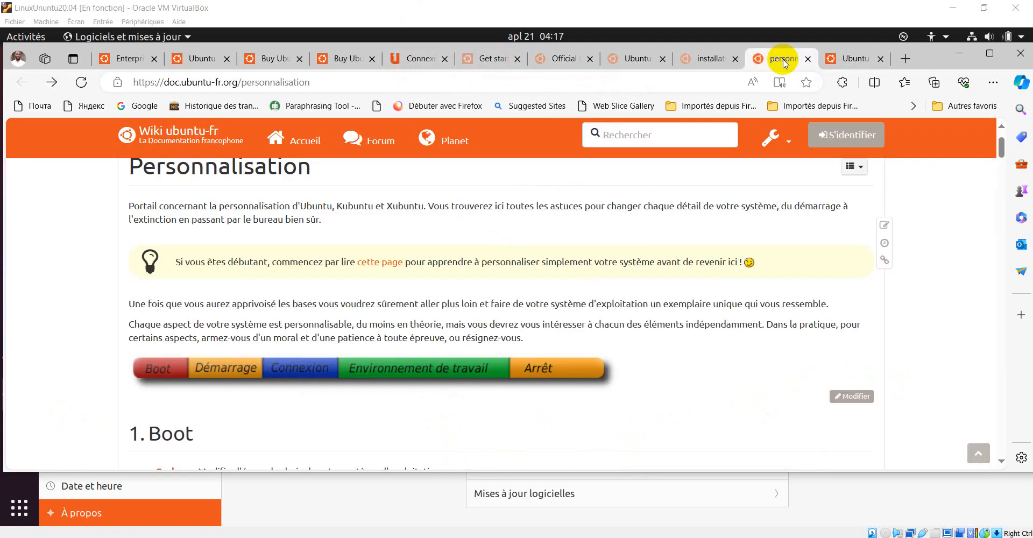
{"action": "left_click", "coordinate": [487, 59]}
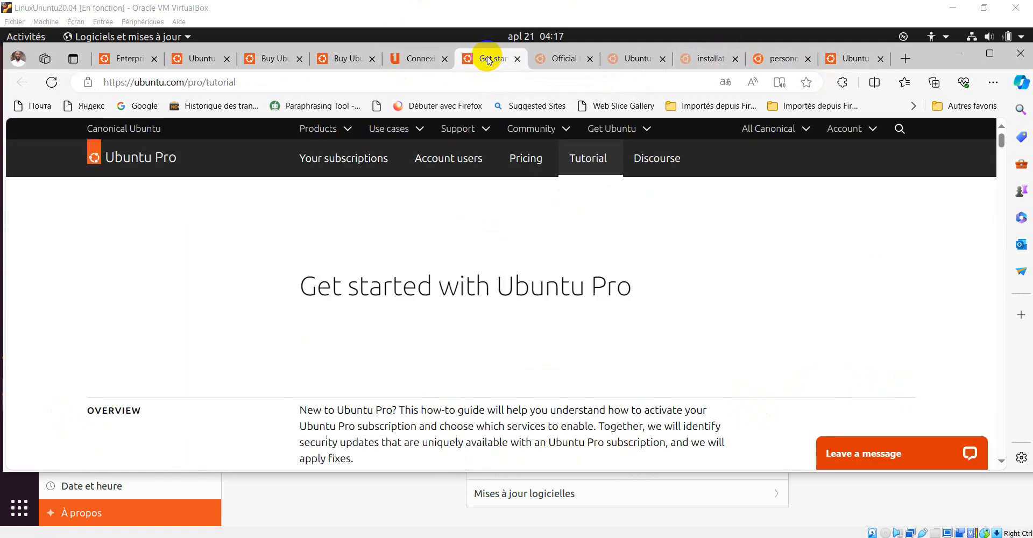
{"action": "left_click", "coordinate": [989, 54]}
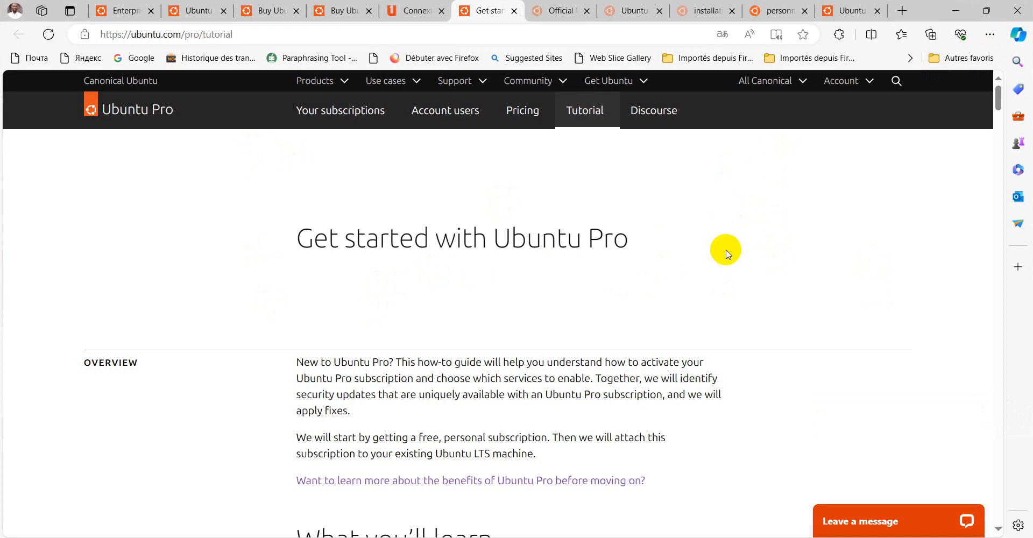
Read the tutorial's overview and requirements, highlighting the "sudo apt update && sudo apt upgrade" and "pro --version" commands in Before we start.
{"action": "scroll", "coordinate": [669, 247], "scroll_direction": "down", "scroll_amount": 4}
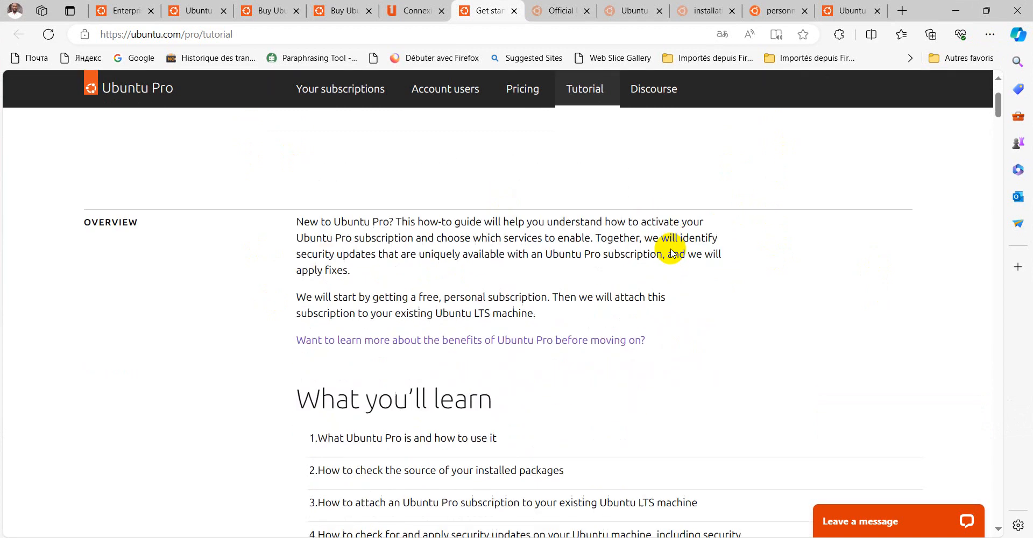
{"action": "scroll", "coordinate": [671, 251], "scroll_direction": "down", "scroll_amount": 4}
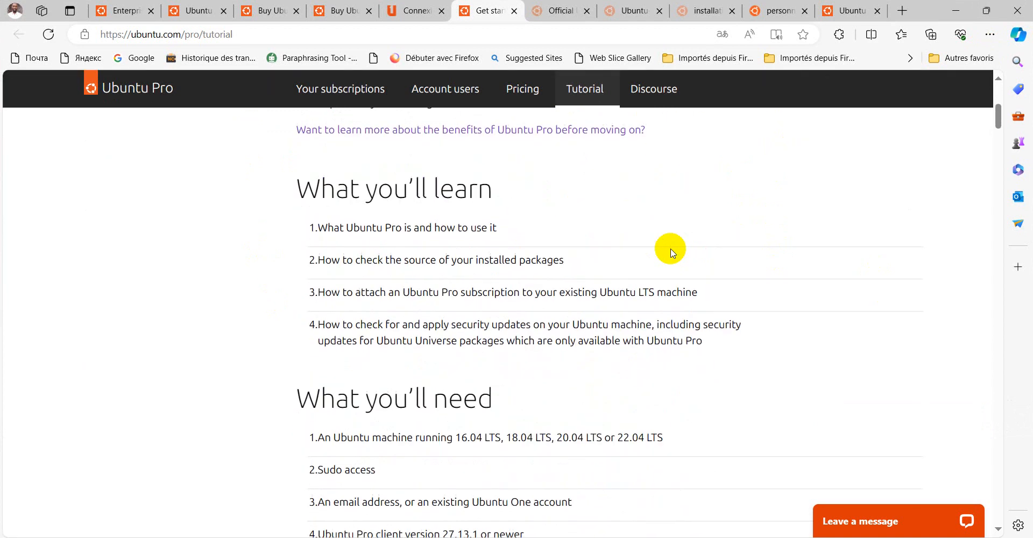
{"action": "scroll", "coordinate": [671, 252], "scroll_direction": "down", "scroll_amount": 4}
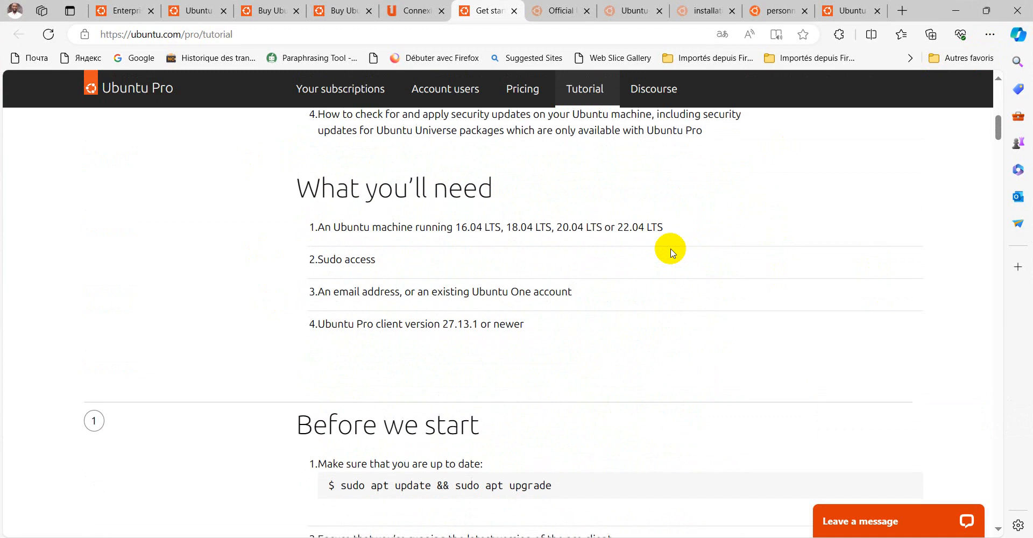
{"action": "scroll", "coordinate": [671, 248], "scroll_direction": "down", "scroll_amount": 1}
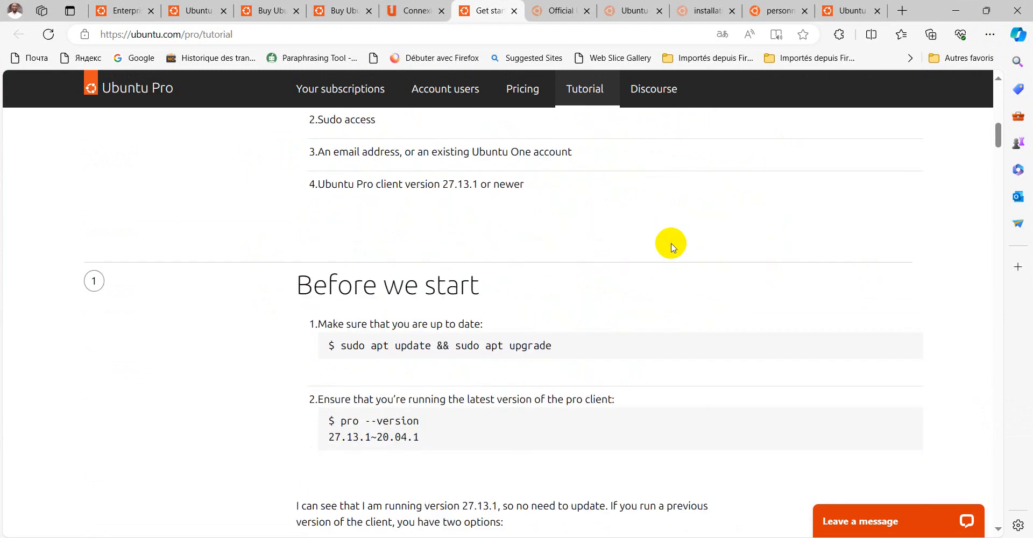
{"action": "scroll", "coordinate": [517, 291], "scroll_direction": "down", "scroll_amount": 2}
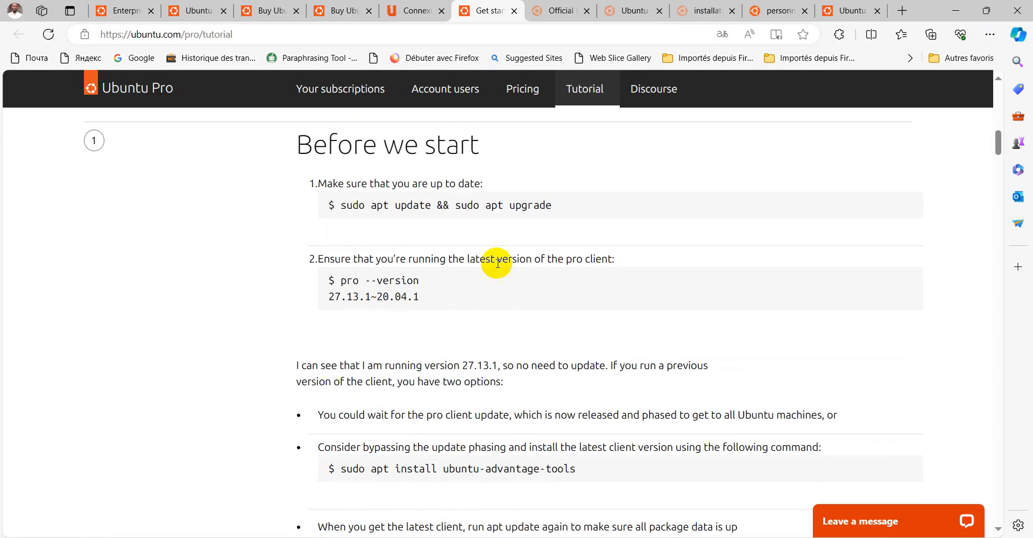
{"action": "left_click_drag", "start_coordinate": [341, 205], "coordinate": [615, 205]}
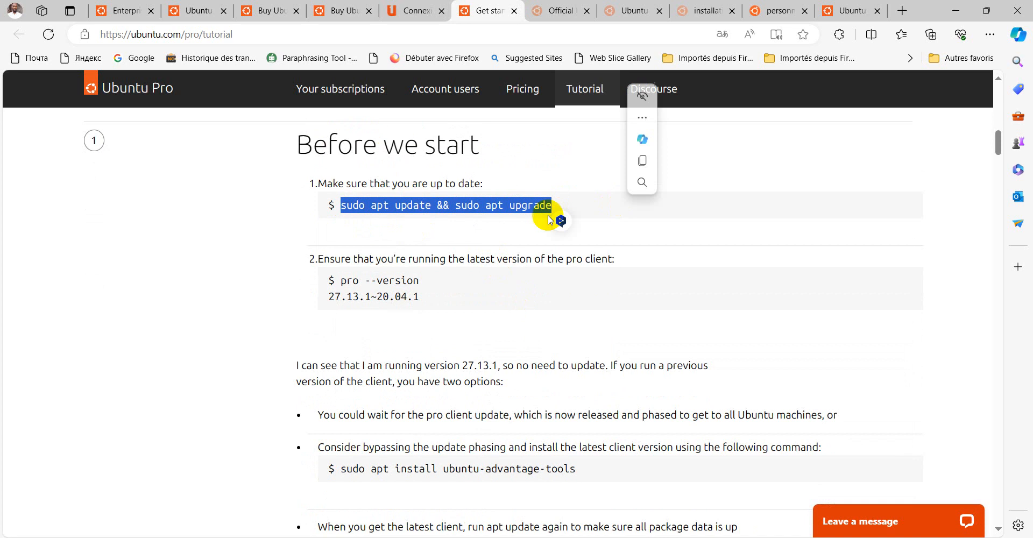
{"action": "left_click_drag", "start_coordinate": [420, 281], "coordinate": [338, 280]}
{"action": "left_click", "coordinate": [742, 353]}
Examine the tutorial's client update options and its section on identifying the source repository of installed packages, through the "pro fix CVE-2021-3583" example.
{"action": "scroll", "coordinate": [753, 344], "scroll_direction": "down", "scroll_amount": 3}
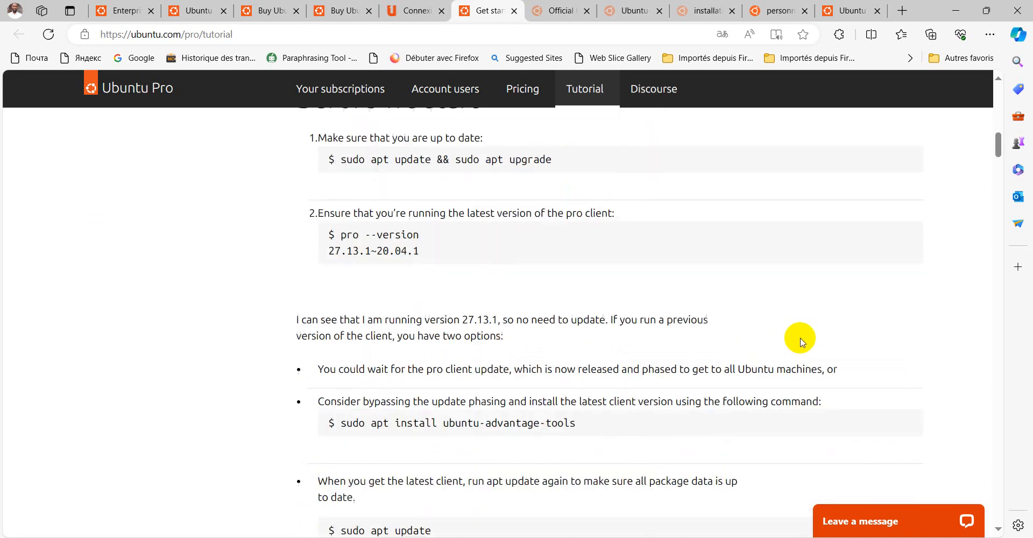
{"action": "scroll", "coordinate": [806, 339], "scroll_direction": "down", "scroll_amount": 3}
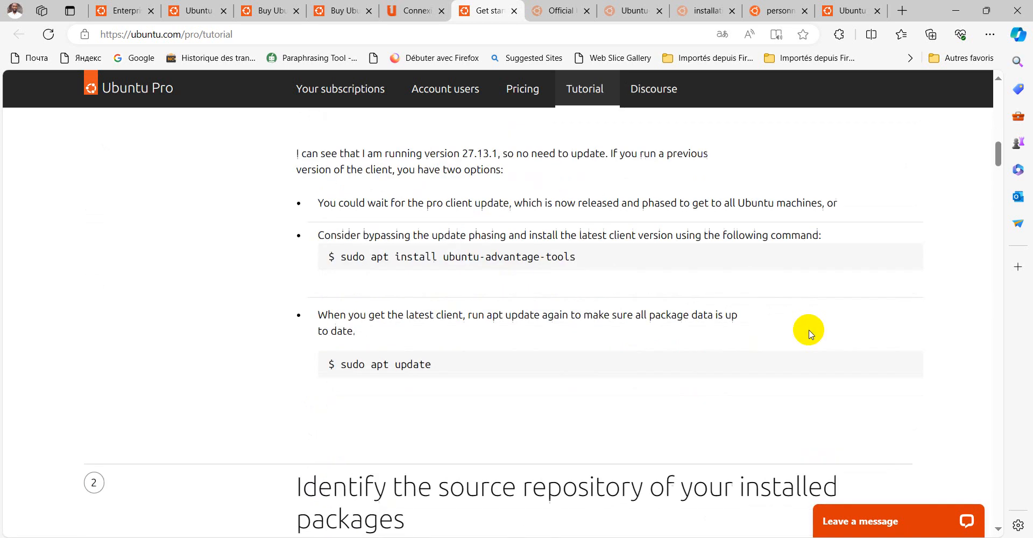
{"action": "scroll", "coordinate": [799, 320], "scroll_direction": "down", "scroll_amount": 5}
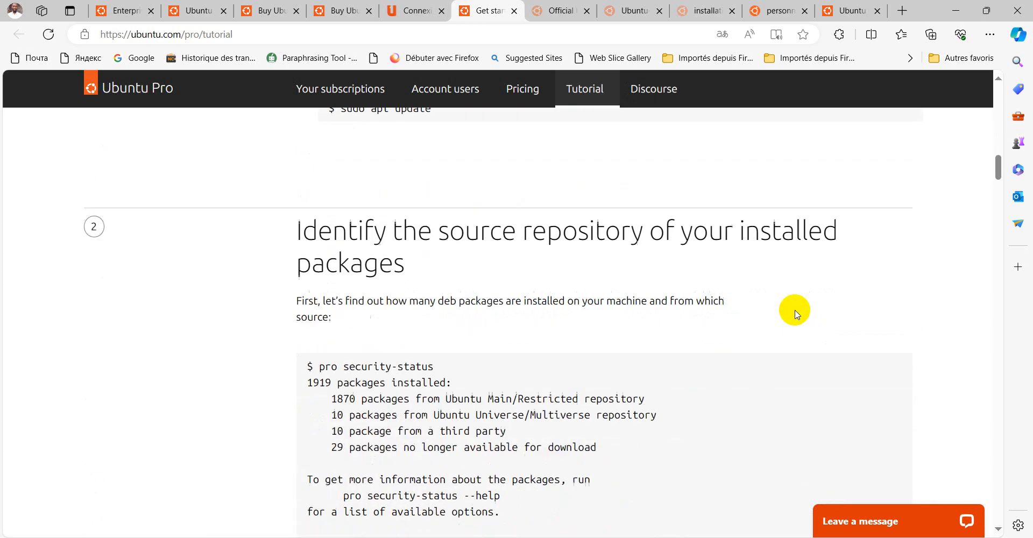
{"action": "scroll", "coordinate": [796, 315], "scroll_direction": "down", "scroll_amount": 5}
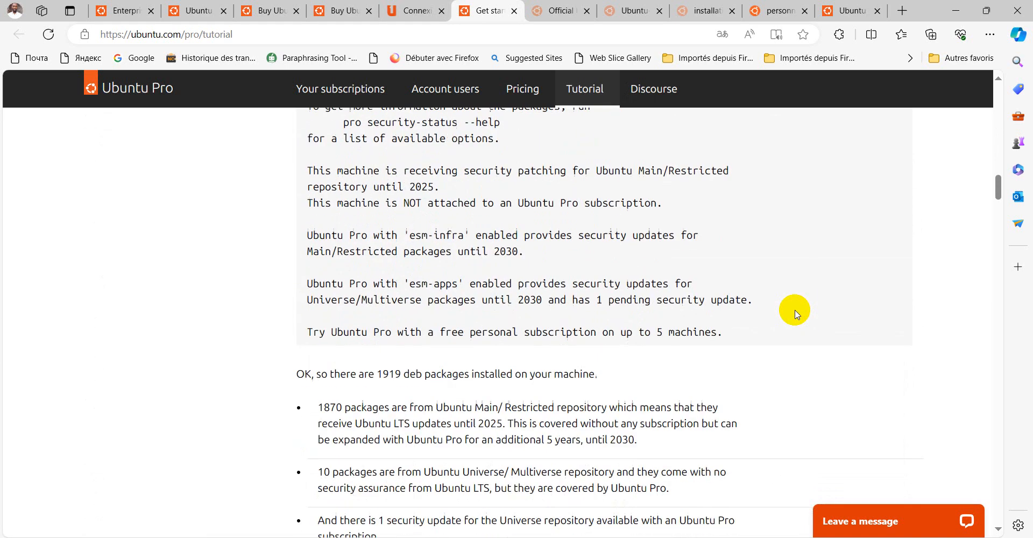
{"action": "scroll", "coordinate": [797, 314], "scroll_direction": "down", "scroll_amount": 1}
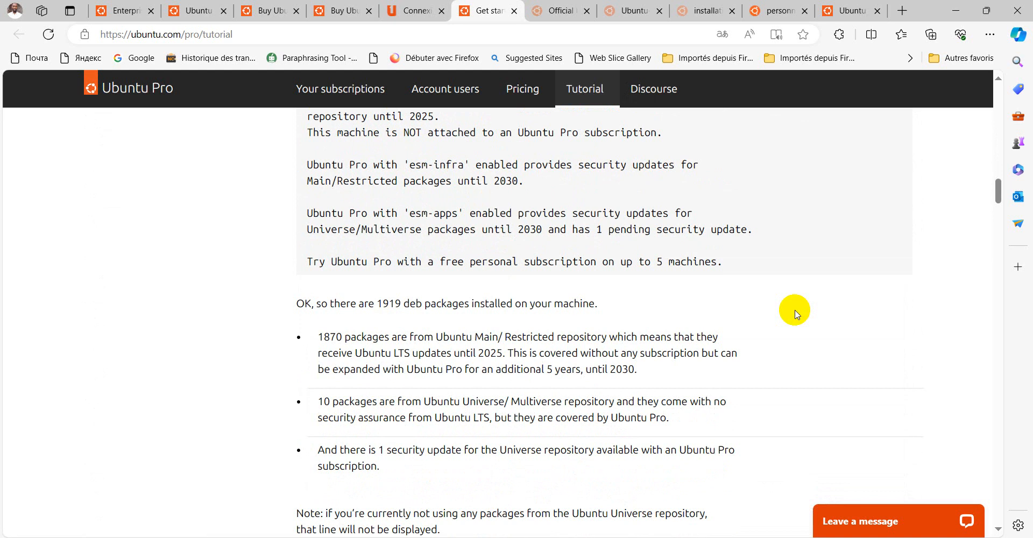
{"action": "scroll", "coordinate": [810, 293], "scroll_direction": "down", "scroll_amount": 7}
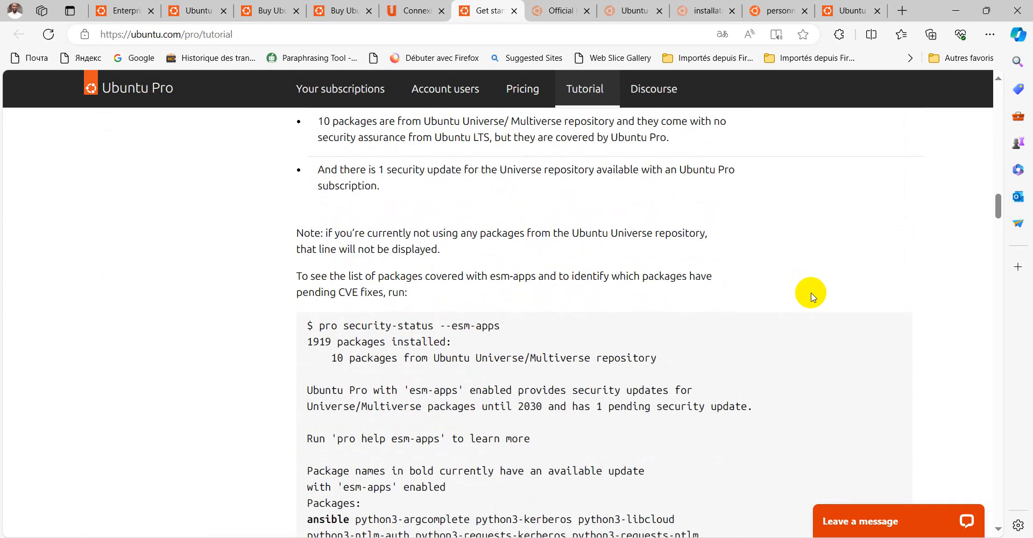
{"action": "scroll", "coordinate": [812, 297], "scroll_direction": "down", "scroll_amount": 12}
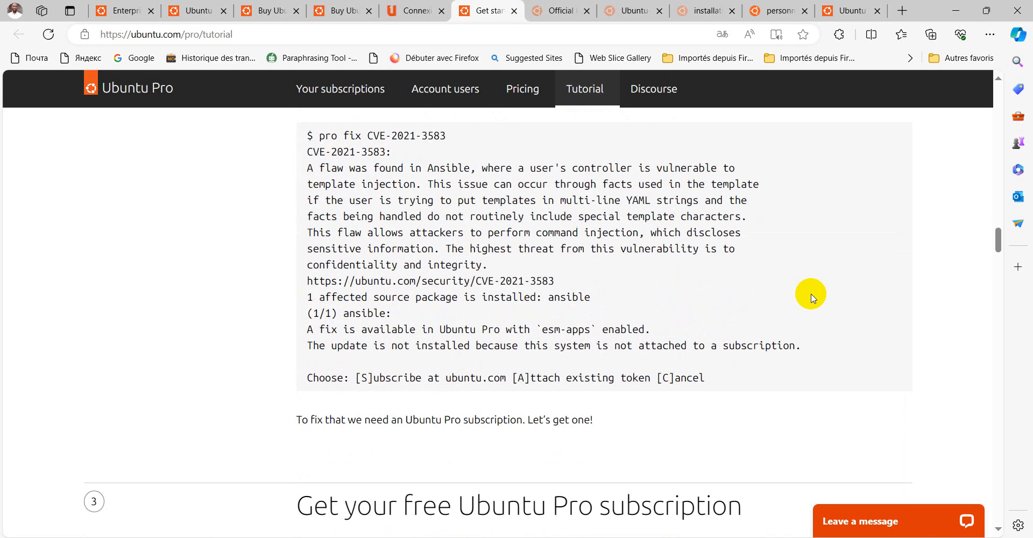
Go to the tutorial's third section and highlight its heading "Get your free Ubuntu Pro subscription".
{"action": "scroll", "coordinate": [813, 298], "scroll_direction": "down", "scroll_amount": 1}
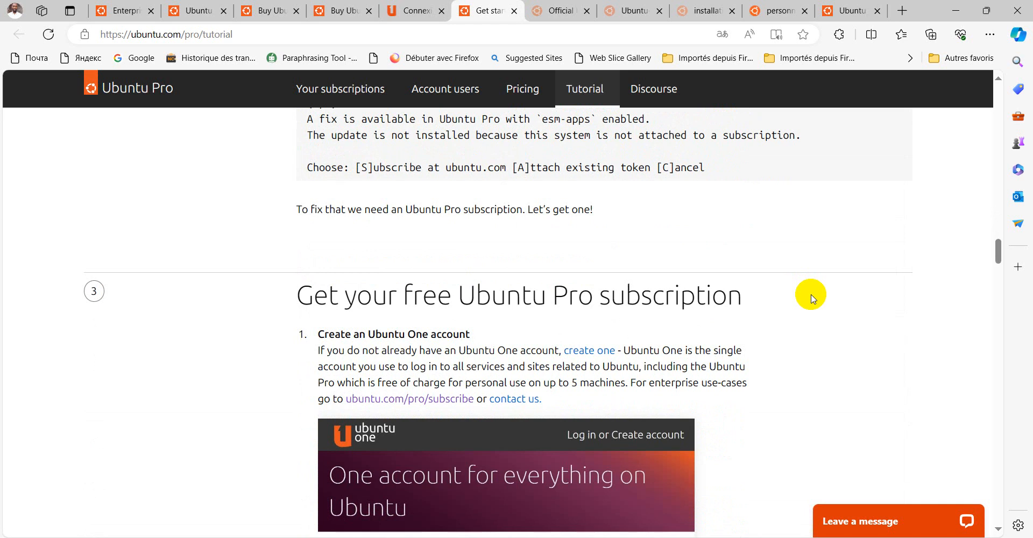
{"action": "scroll", "coordinate": [812, 299], "scroll_direction": "down", "scroll_amount": 3}
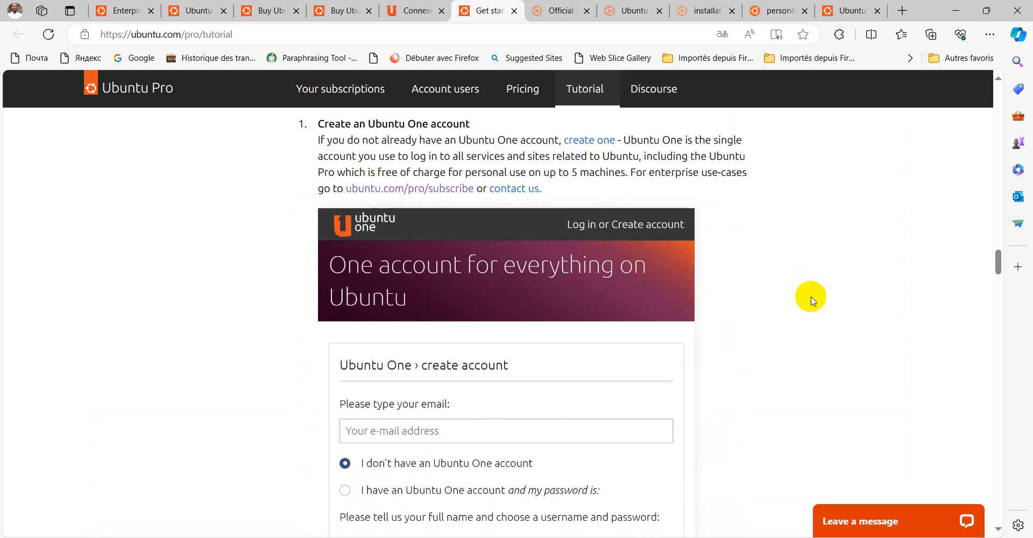
{"action": "scroll", "coordinate": [812, 298], "scroll_direction": "up", "scroll_amount": 1}
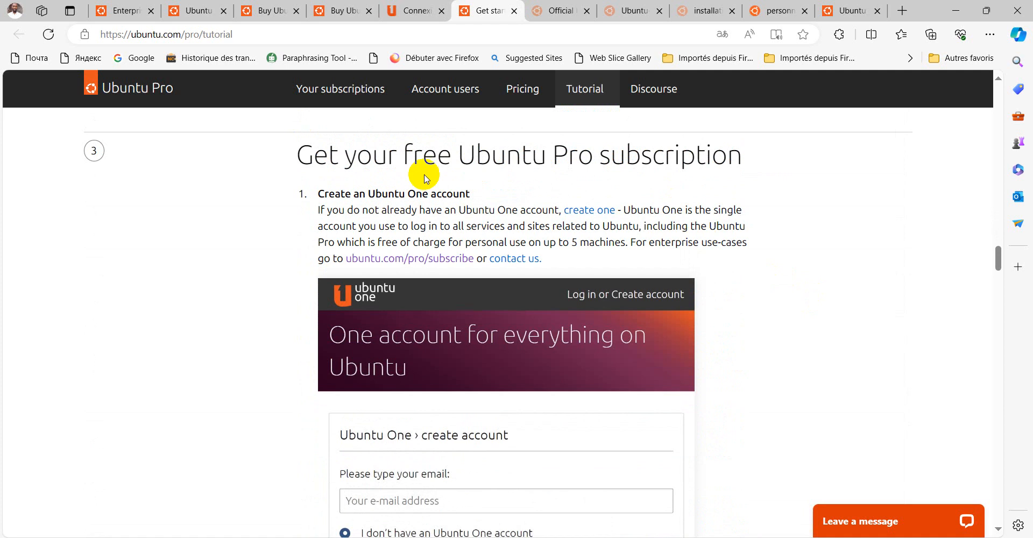
{"action": "left_click_drag", "start_coordinate": [298, 153], "coordinate": [750, 156]}
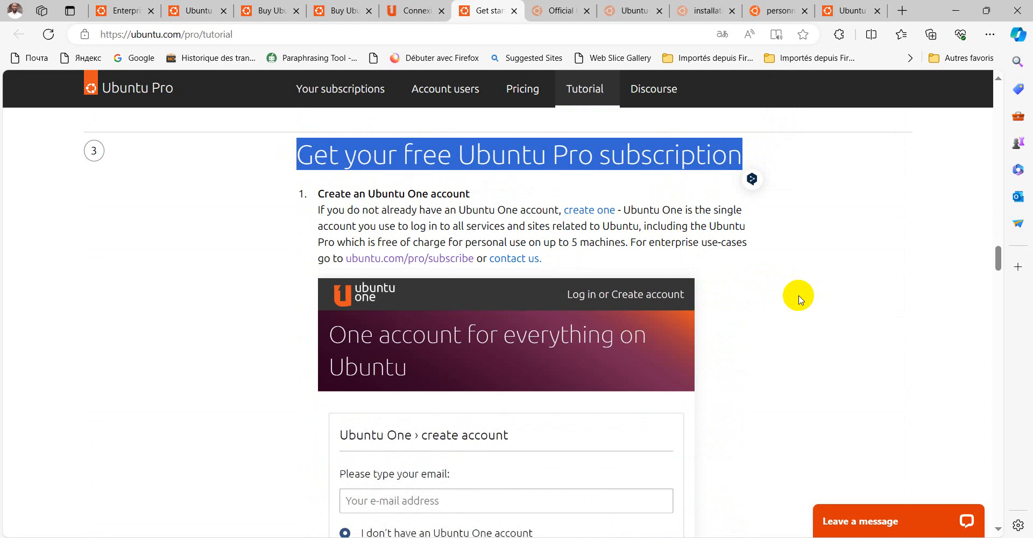
Read the instructions for creating an Ubuntu One account, confirming the e-mail address and retrieving the Free Personal Token.
{"action": "scroll", "coordinate": [802, 297], "scroll_direction": "down", "scroll_amount": 1}
{"action": "scroll", "coordinate": [802, 297], "scroll_direction": "down", "scroll_amount": 1}
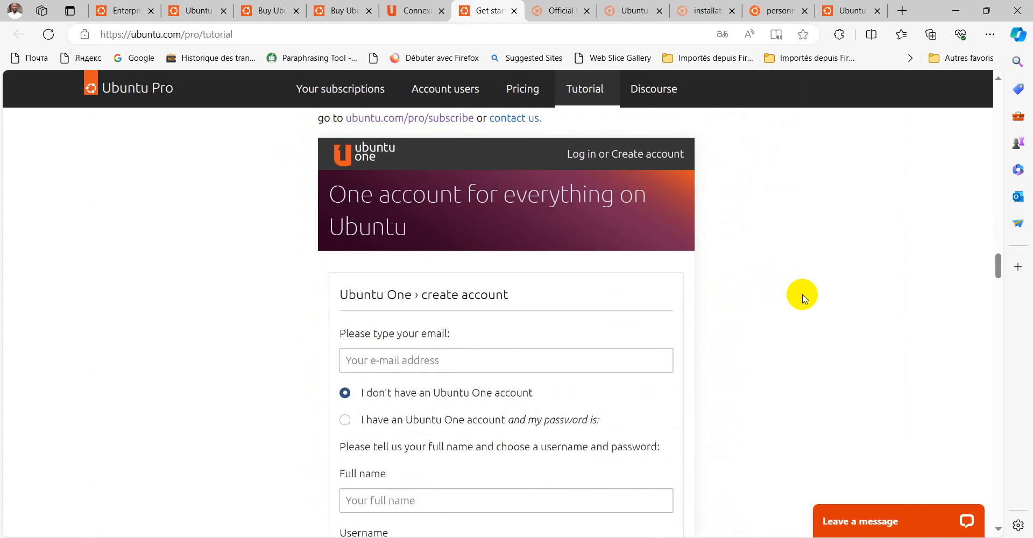
{"action": "scroll", "coordinate": [802, 297], "scroll_direction": "down", "scroll_amount": 7}
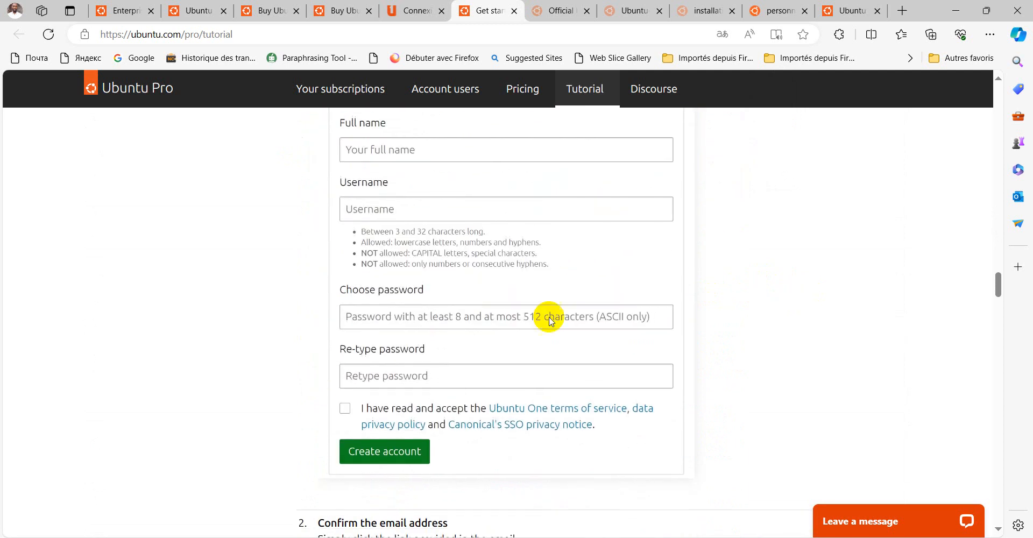
{"action": "scroll", "coordinate": [747, 318], "scroll_direction": "down", "scroll_amount": 7}
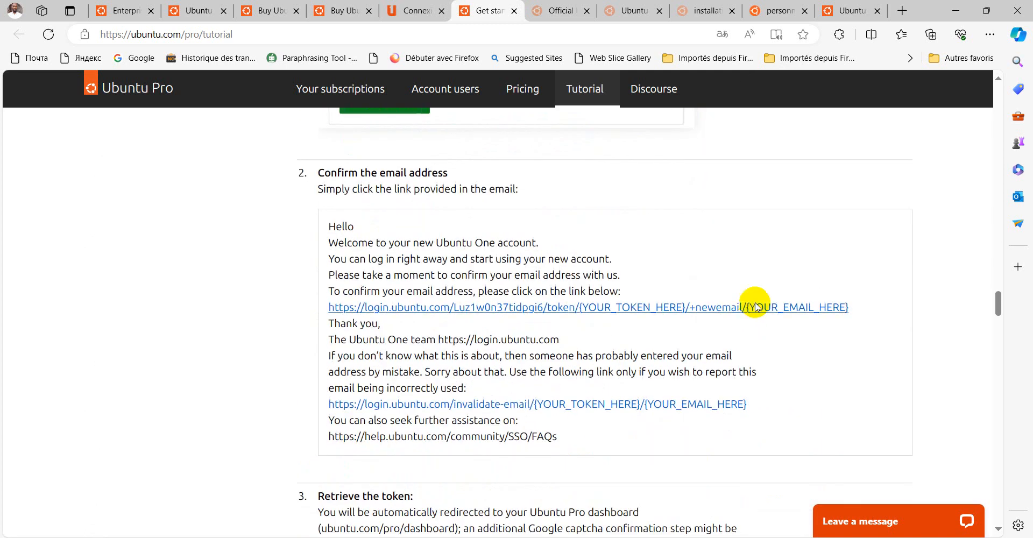
{"action": "scroll", "coordinate": [879, 334], "scroll_direction": "down", "scroll_amount": 3}
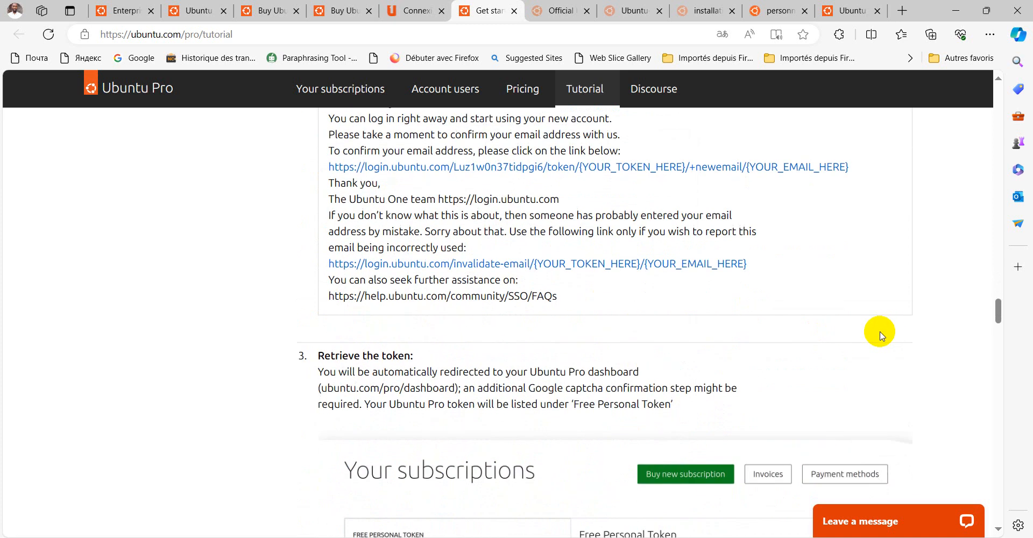
{"action": "scroll", "coordinate": [879, 334], "scroll_direction": "down", "scroll_amount": 5}
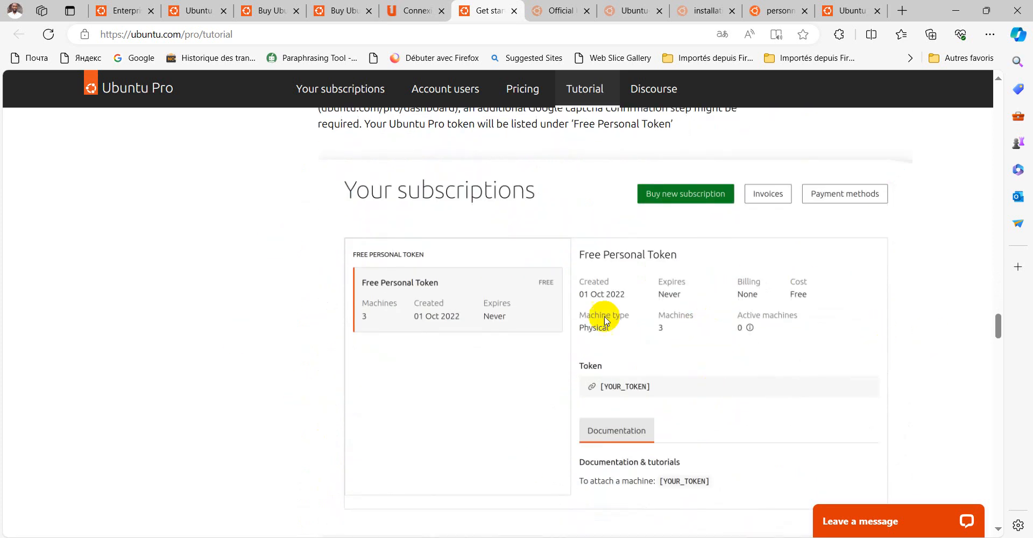
{"action": "scroll", "coordinate": [856, 297], "scroll_direction": "down", "scroll_amount": 1}
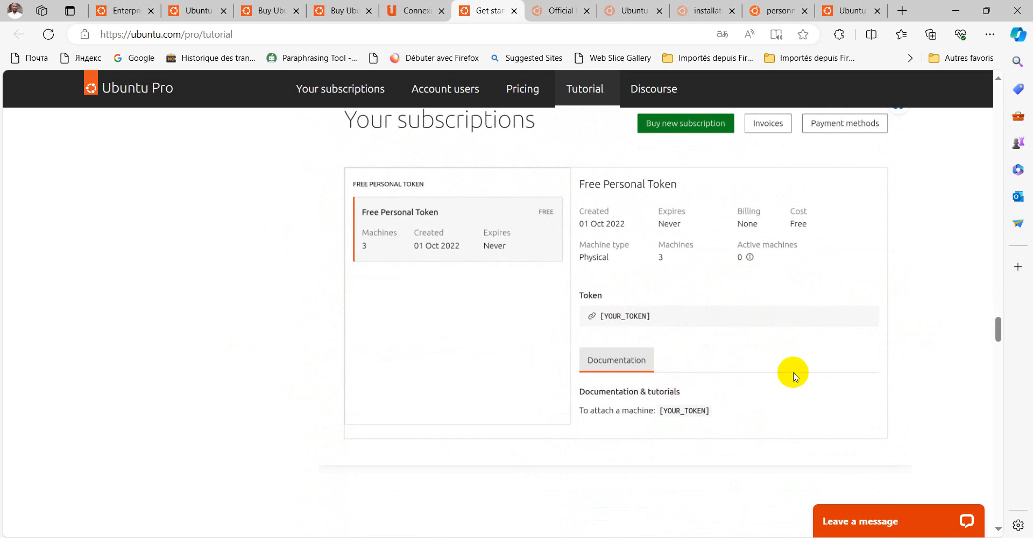
Examine the section on attaching an Ubuntu LTS machine with "sudo pro attach", including its service list and the Software & Updates example.
{"action": "scroll", "coordinate": [871, 343], "scroll_direction": "down", "scroll_amount": 2}
{"action": "scroll", "coordinate": [871, 344], "scroll_direction": "down", "scroll_amount": 3}
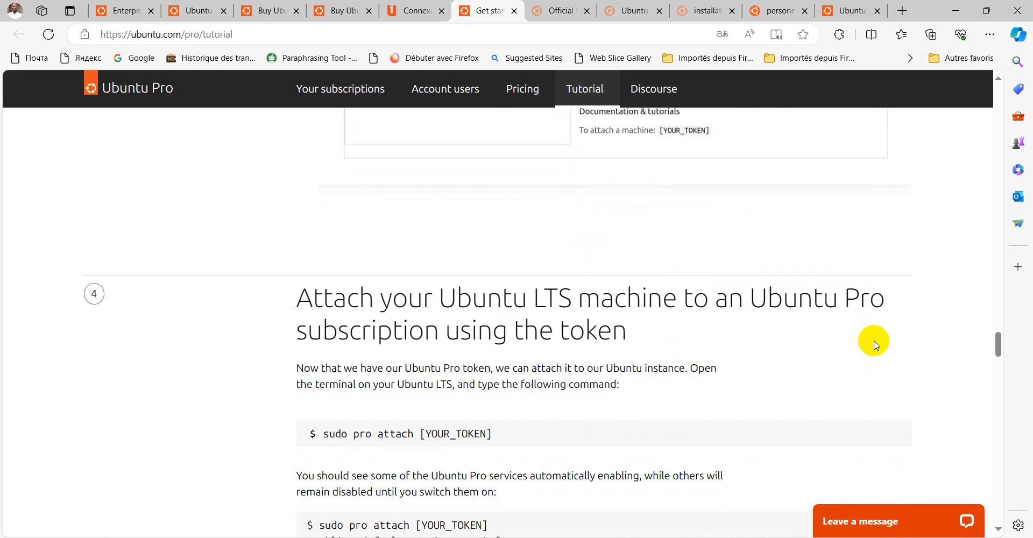
{"action": "scroll", "coordinate": [874, 344], "scroll_direction": "down", "scroll_amount": 7}
{"action": "scroll", "coordinate": [825, 311], "scroll_direction": "down", "scroll_amount": 5}
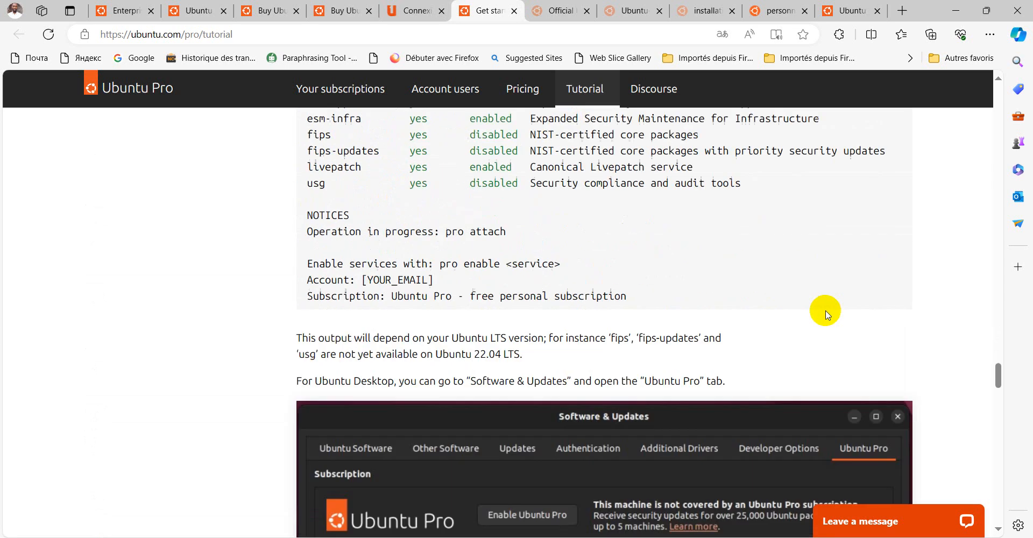
{"action": "scroll", "coordinate": [827, 314], "scroll_direction": "down", "scroll_amount": 1}
{"action": "scroll", "coordinate": [827, 313], "scroll_direction": "up", "scroll_amount": 5}
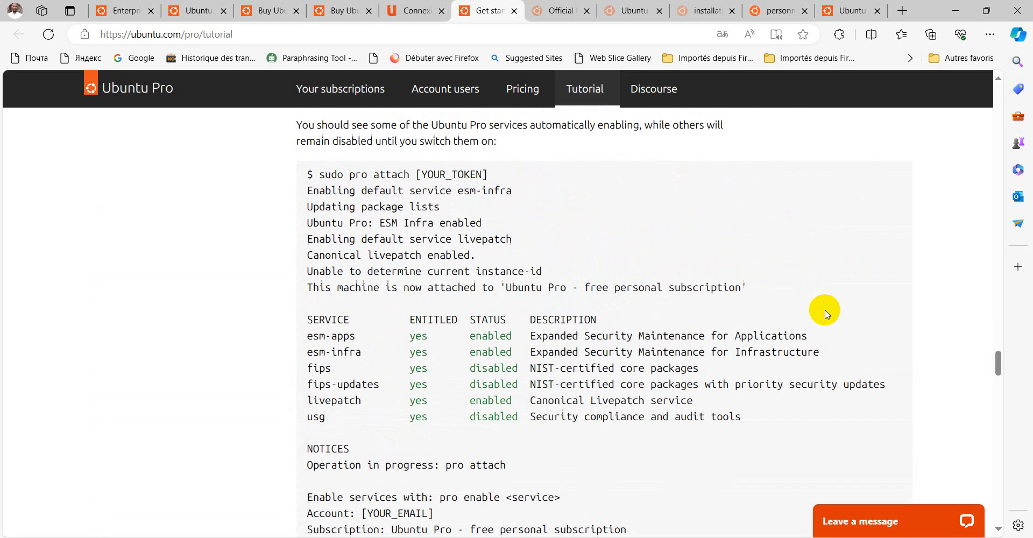
{"action": "scroll", "coordinate": [826, 313], "scroll_direction": "down", "scroll_amount": 10}
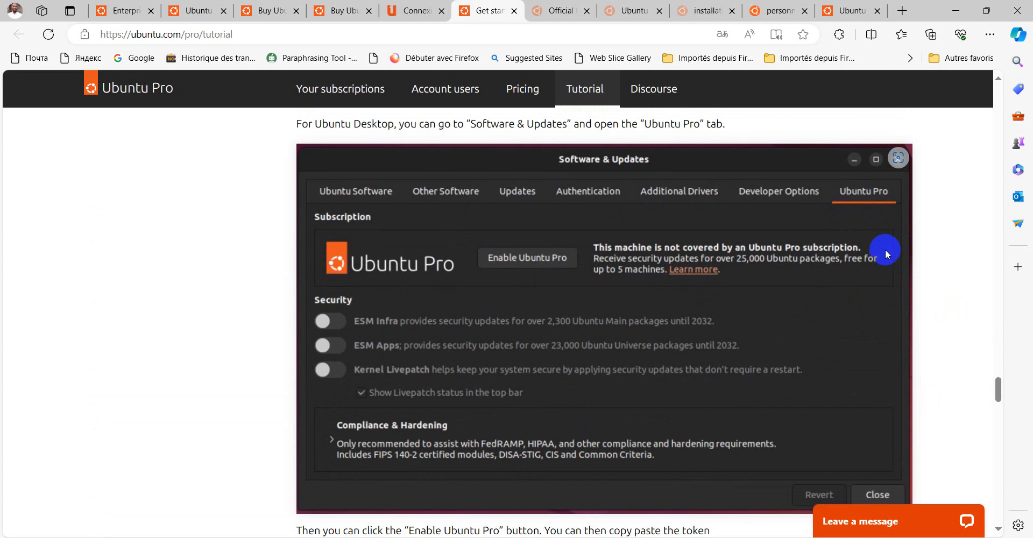
{"action": "scroll", "coordinate": [885, 250], "scroll_direction": "down", "scroll_amount": 1}
{"action": "scroll", "coordinate": [886, 249], "scroll_direction": "up", "scroll_amount": 1}
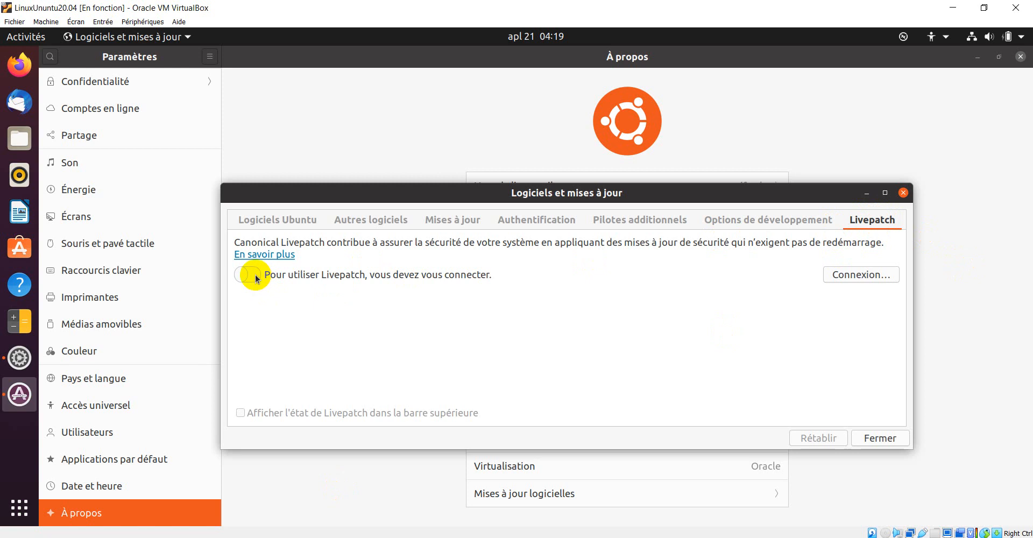
Try to sign in to Livepatch with an Ubuntu One account, uncover the Ubuntu Single Sign-On dialog and cancel it.
{"action": "left_click", "coordinate": [859, 277]}
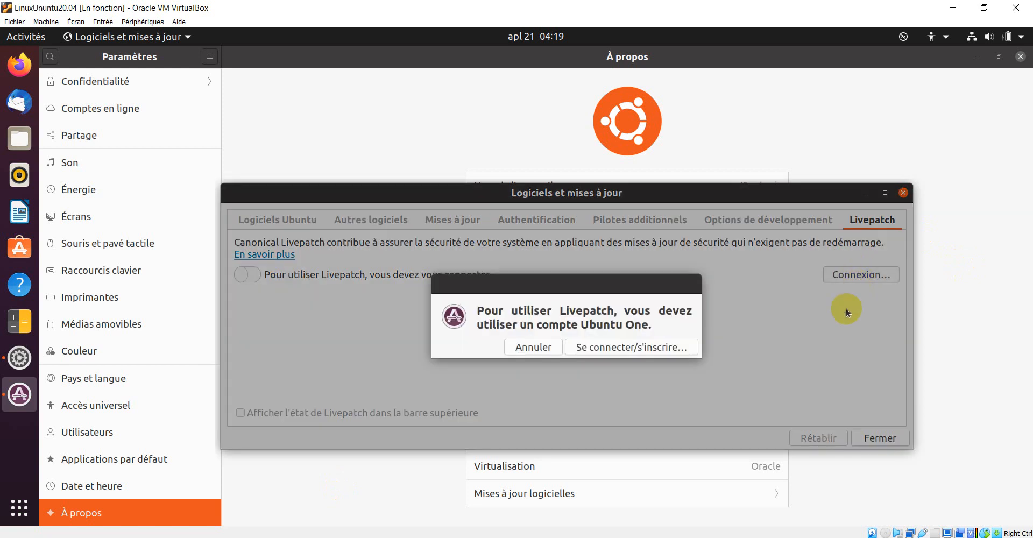
{"action": "left_click", "coordinate": [625, 349]}
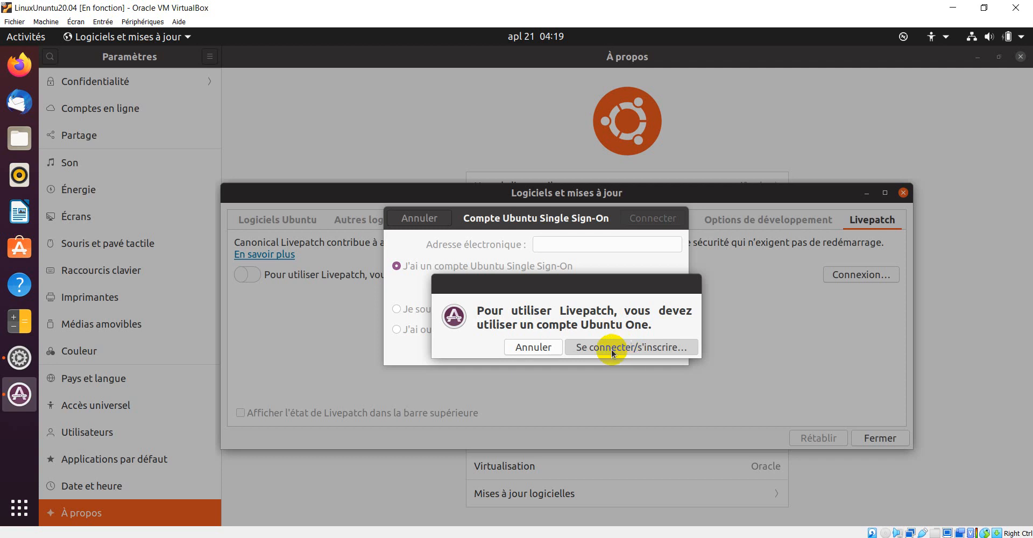
{"action": "left_click_drag", "start_coordinate": [561, 283], "coordinate": [593, 312]}
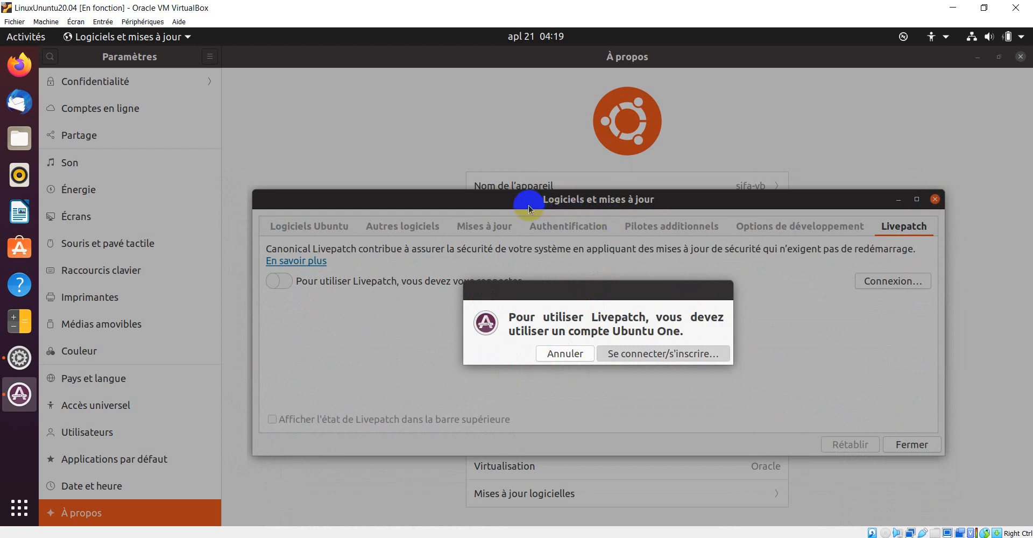
{"action": "left_click_drag", "start_coordinate": [529, 205], "coordinate": [579, 275]}
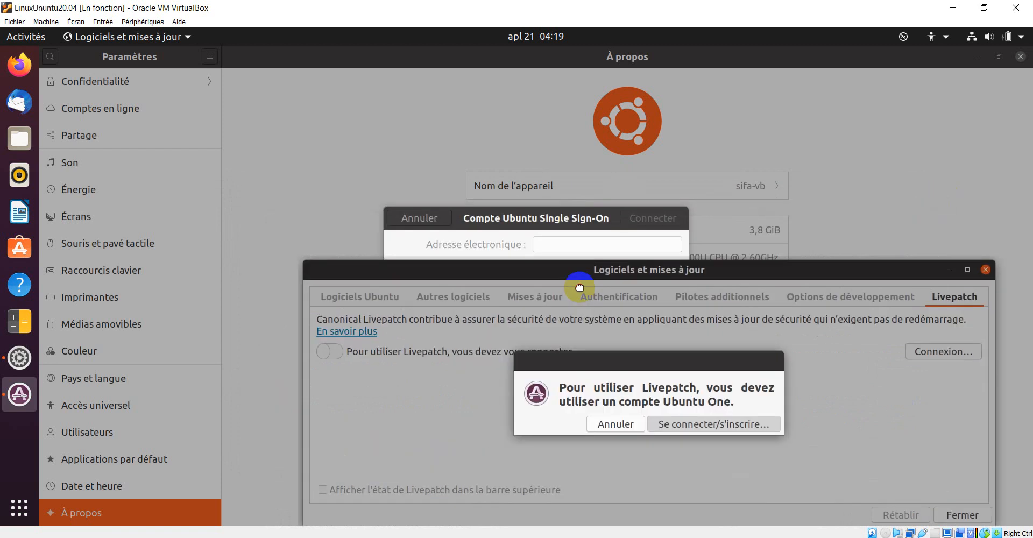
{"action": "left_click", "coordinate": [425, 218]}
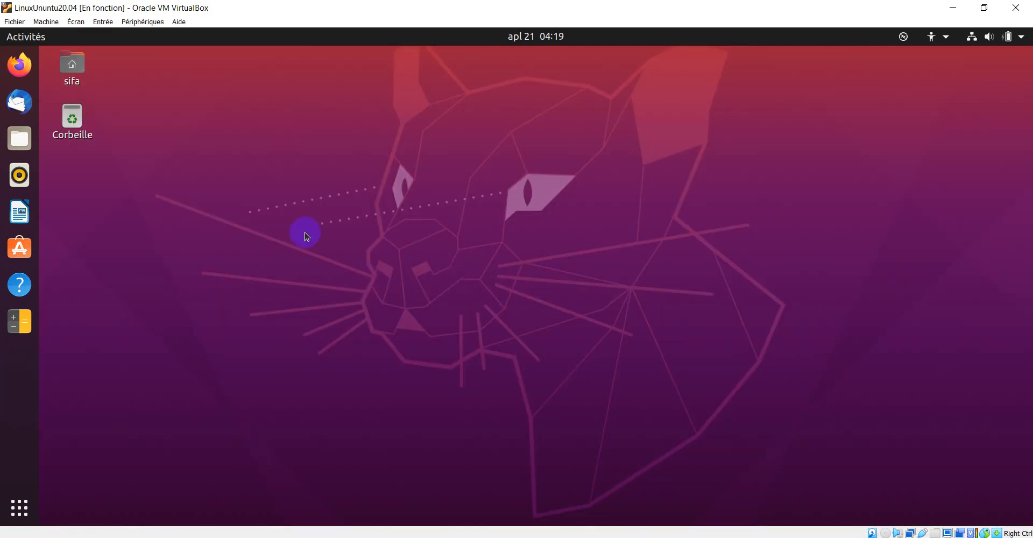
Open the online accounts settings (Comptes en ligne) from the full application list and choose Ubuntu Single Sign-On as the account to add.
{"action": "left_click", "coordinate": [23, 514]}
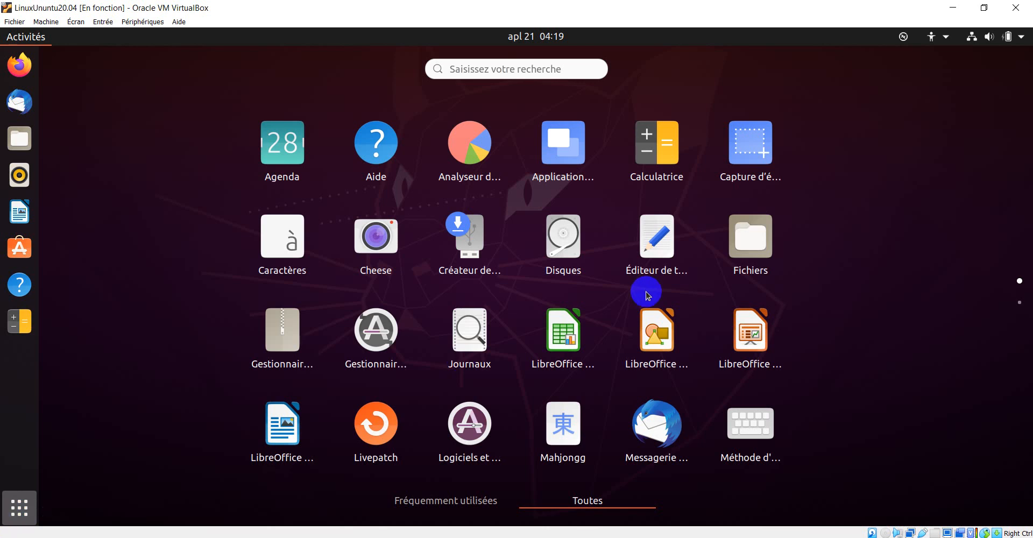
{"action": "scroll", "coordinate": [460, 354], "scroll_direction": "down", "scroll_amount": 1}
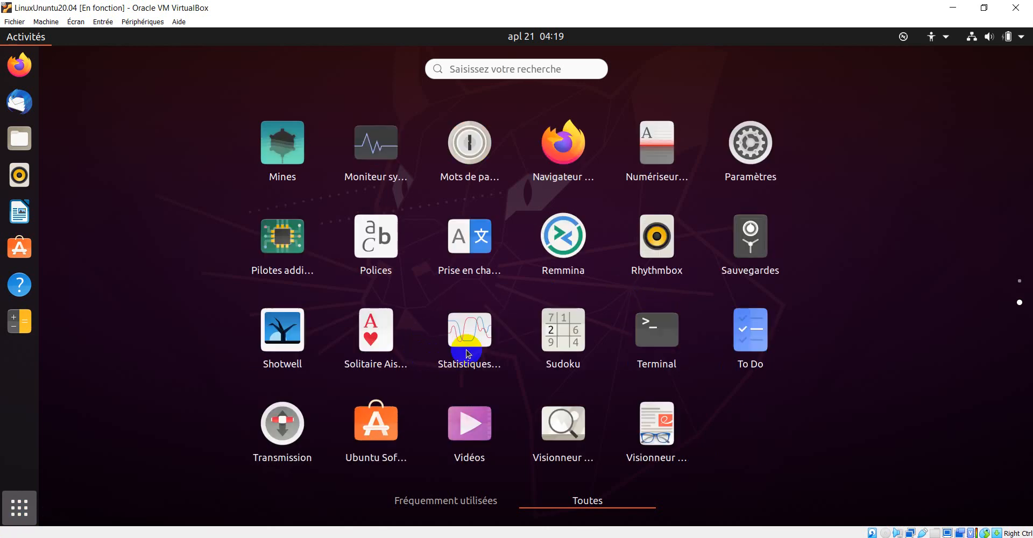
{"action": "key", "text": "Return"}
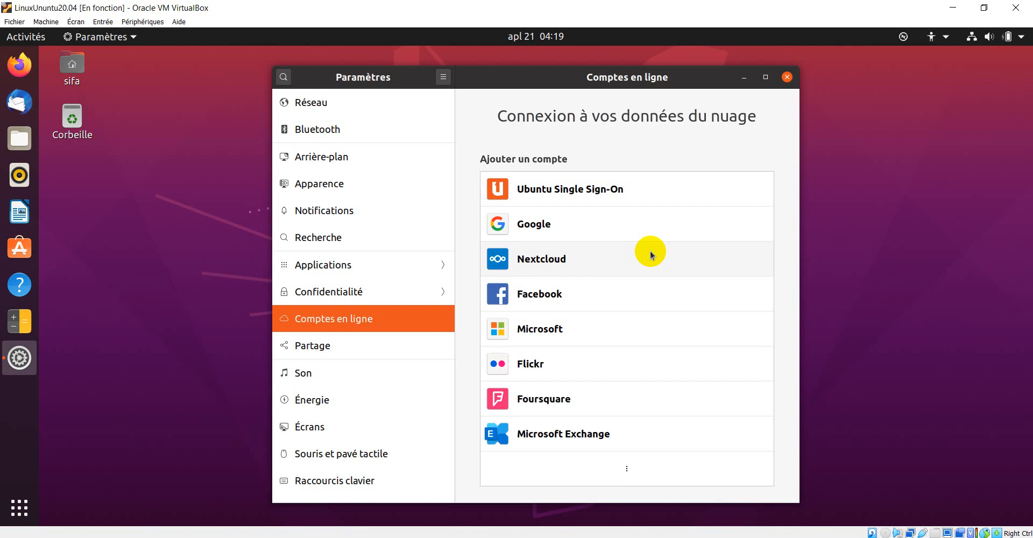
{"action": "left_click_drag", "start_coordinate": [607, 189], "coordinate": [575, 189]}
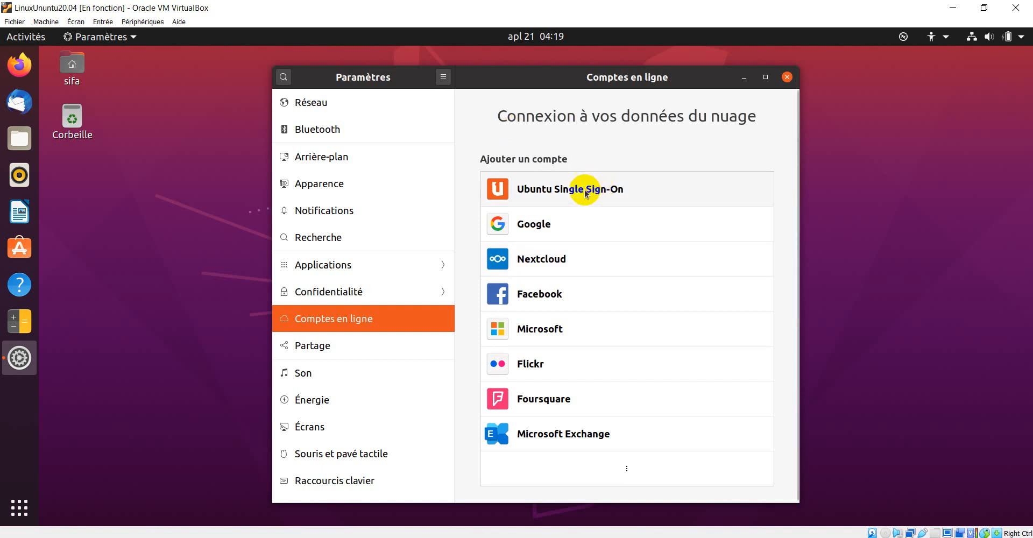
{"action": "left_click", "coordinate": [590, 193]}
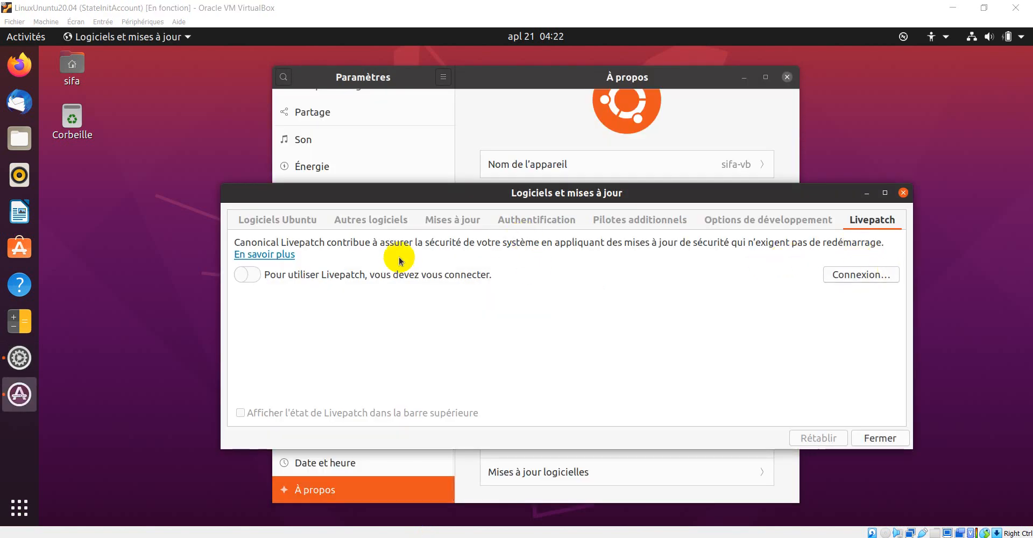
Activate Livepatch through its account connection and enter the account password to authorize the software repository configuration change.
{"action": "left_click", "coordinate": [253, 275]}
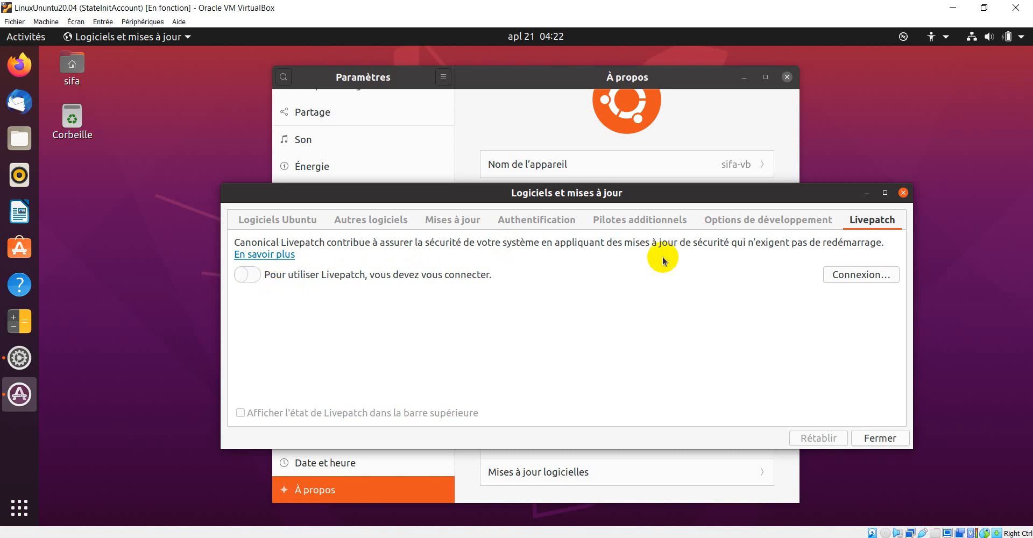
{"action": "left_click", "coordinate": [851, 277]}
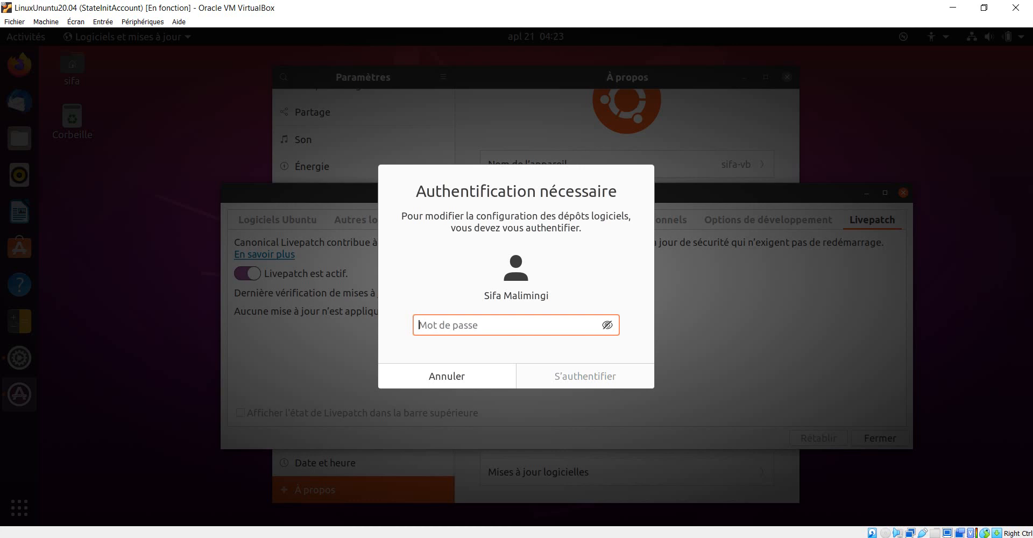
{"action": "type", "text": "***"}
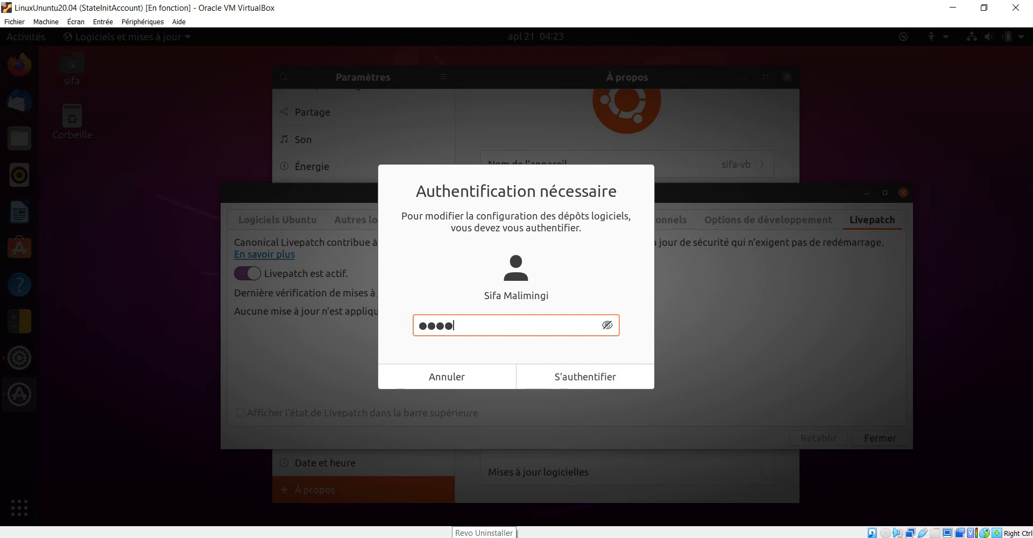
{"action": "type", "text": "*"}
{"action": "left_click", "coordinate": [586, 379]}
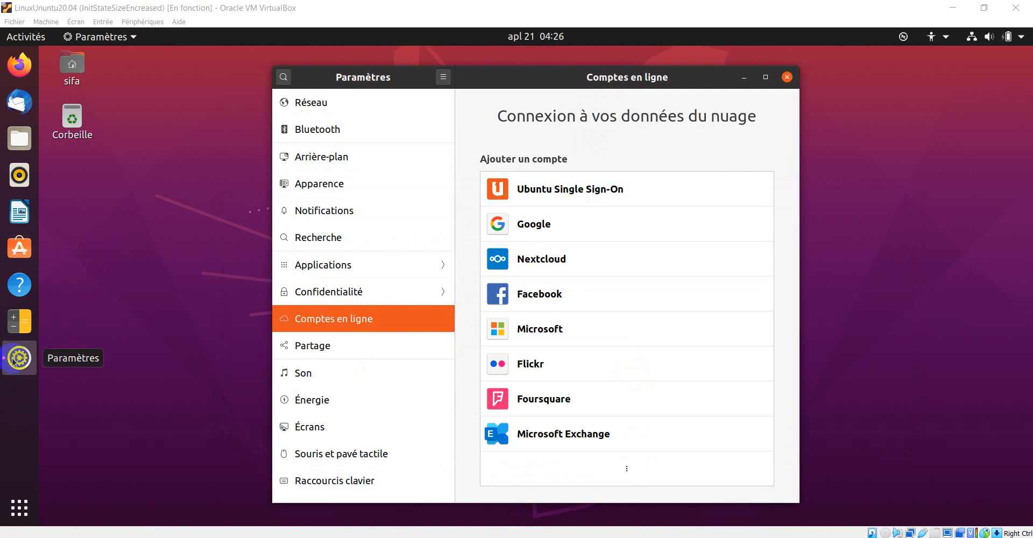
Search the applications for "logi", clear the search and launch Livepatch from the full application list.
{"action": "left_click", "coordinate": [16, 508]}
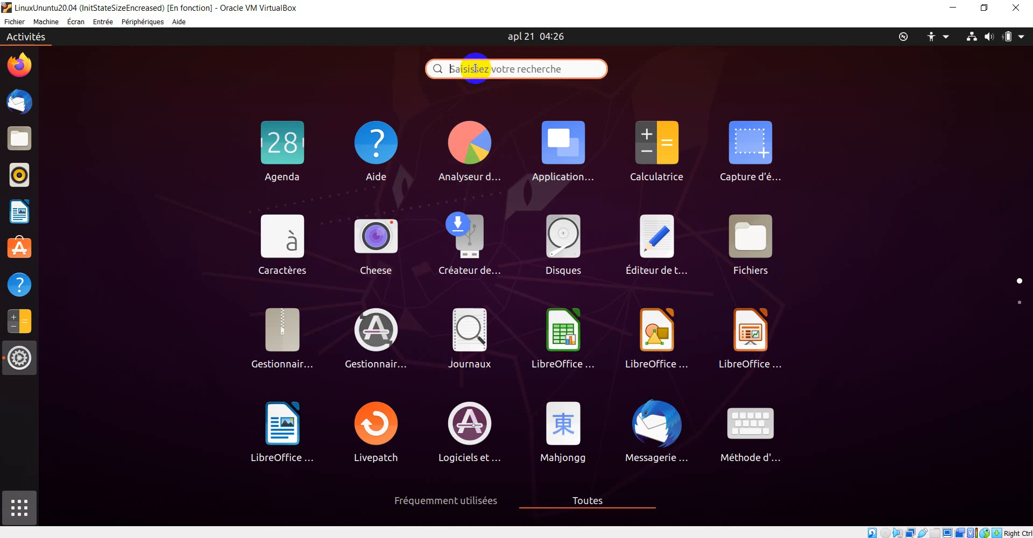
{"action": "type", "text": "logi"}
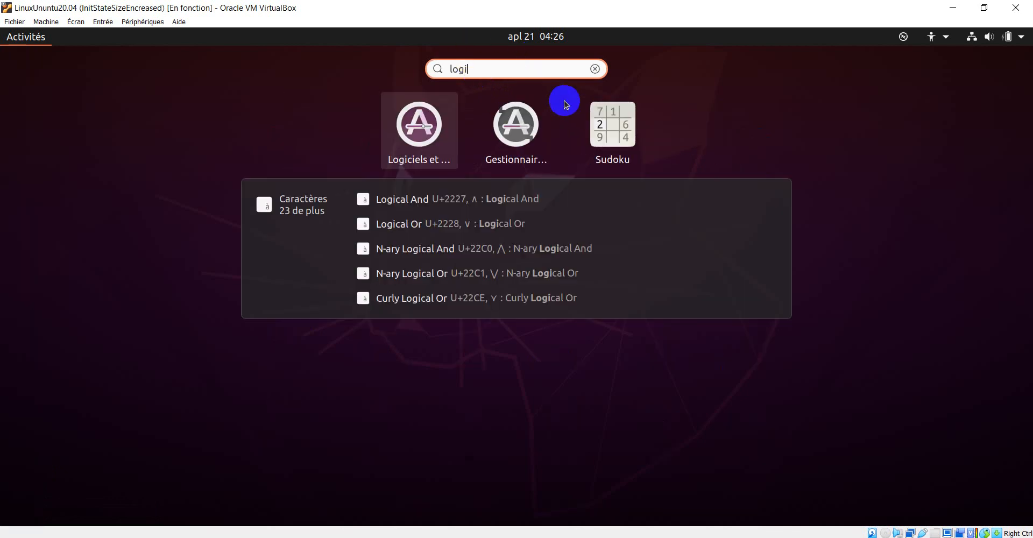
{"action": "key", "text": "BackSpace"}
{"action": "key", "text": "BackSpace"}
{"action": "key", "text": "BackSpace"}
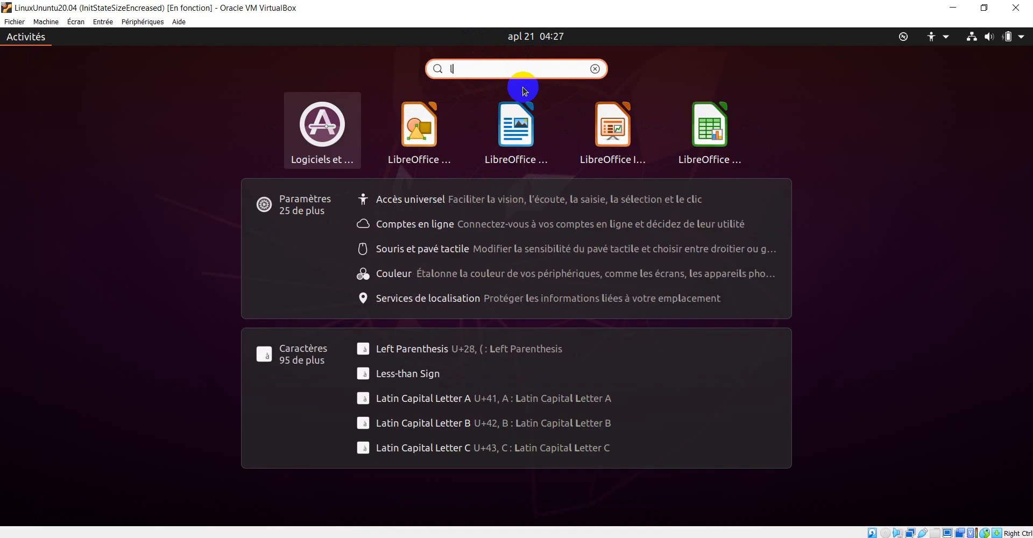
{"action": "key", "text": "BackSpace"}
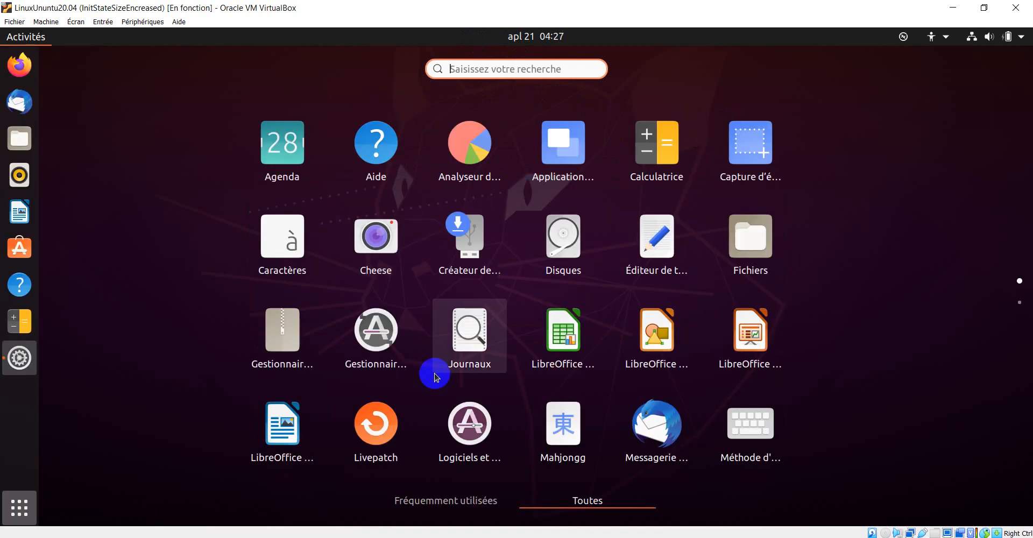
{"action": "left_click", "coordinate": [375, 437]}
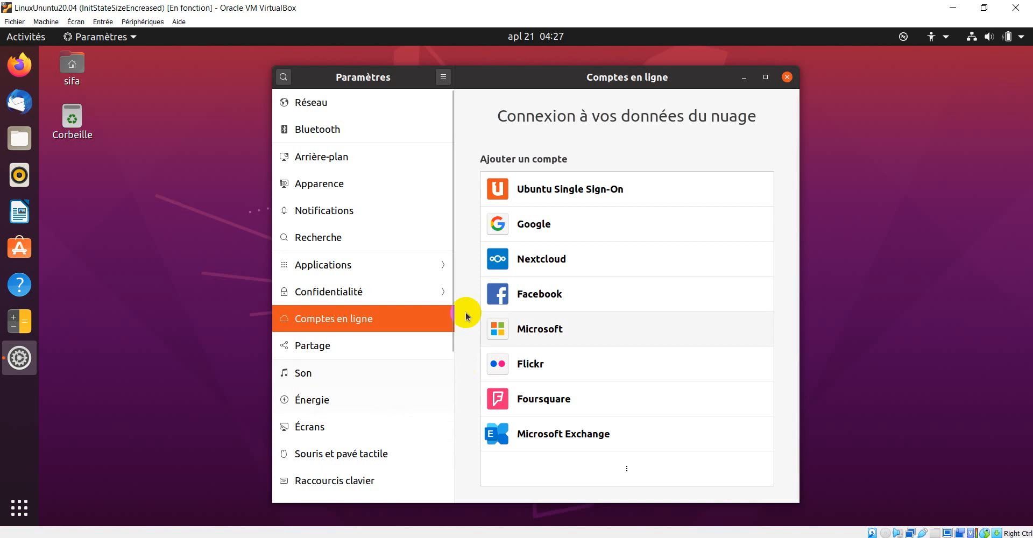
{"action": "left_click", "coordinate": [375, 318]}
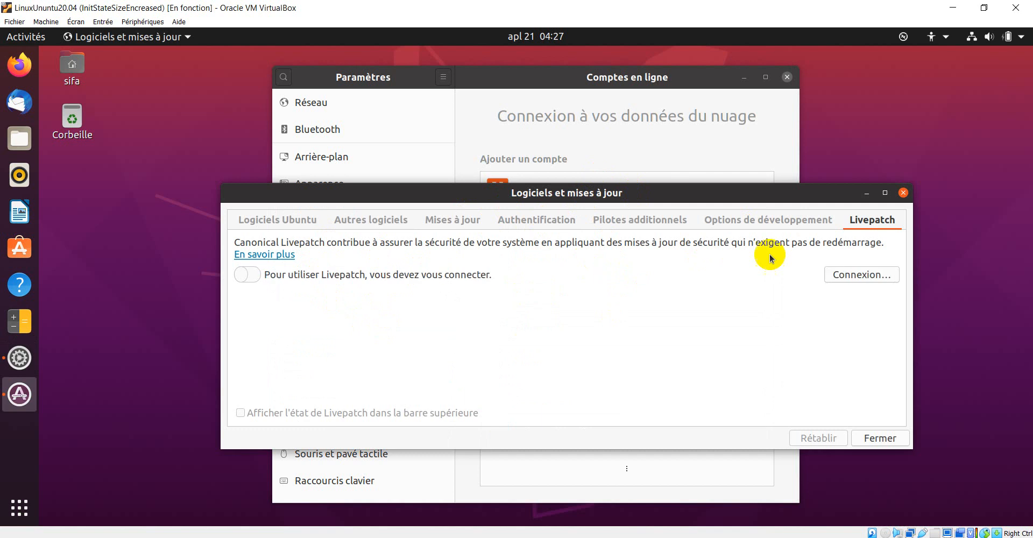
Close the Logiciels et mises à jour window and show the full application list.
{"action": "left_click", "coordinate": [903, 194]}
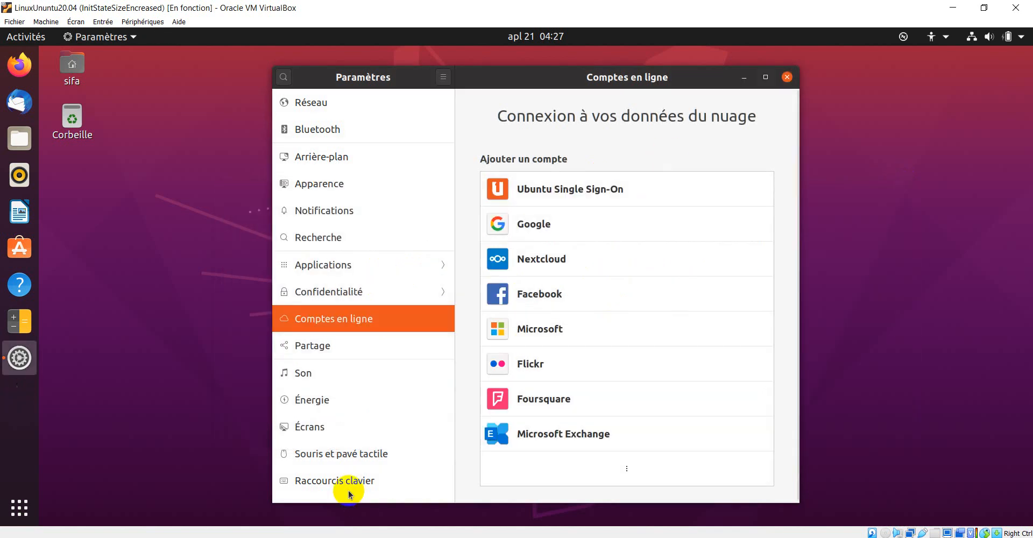
{"action": "left_click", "coordinate": [24, 516]}
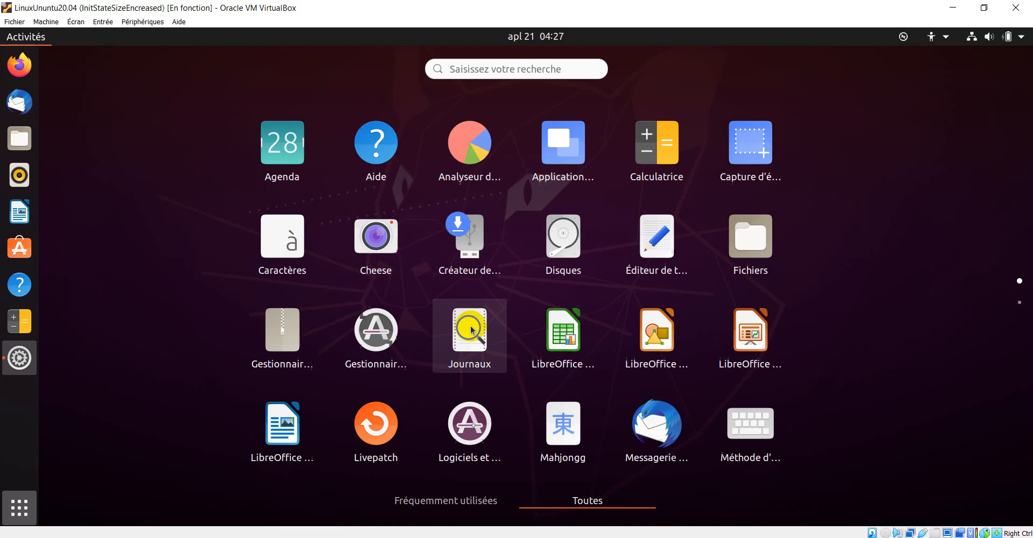
{"action": "left_click", "coordinate": [509, 68]}
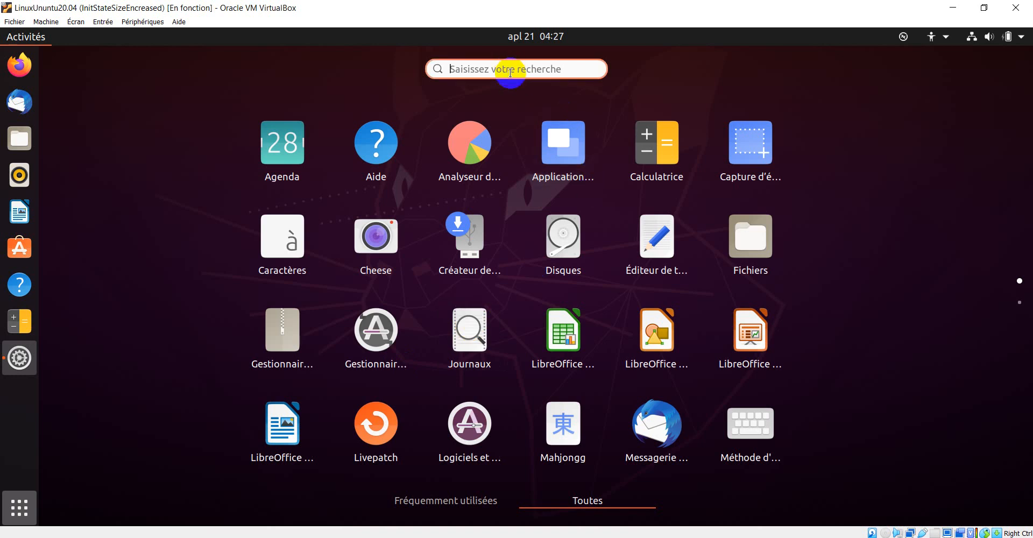
{"action": "type", "text": "logit"}
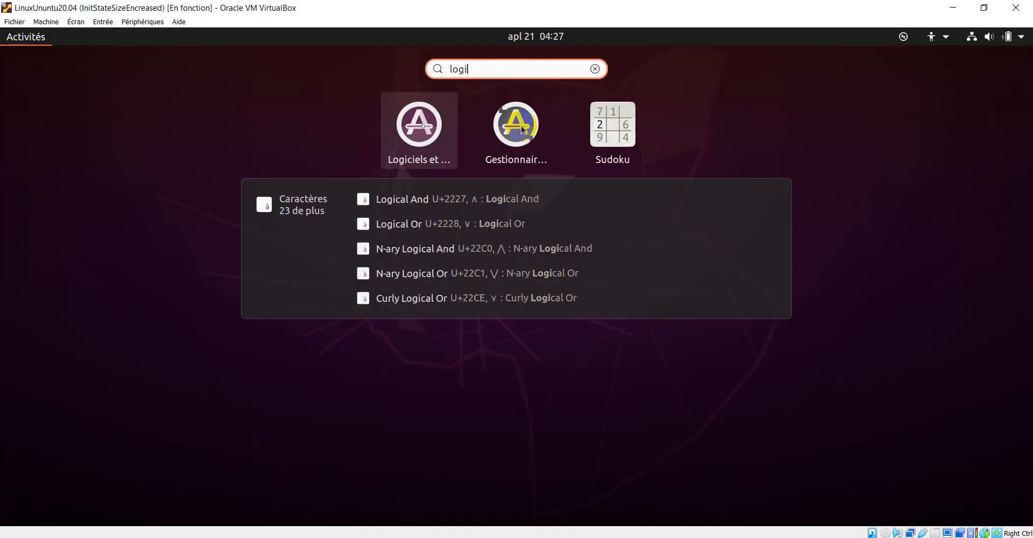
{"action": "key", "text": "BackSpace"}
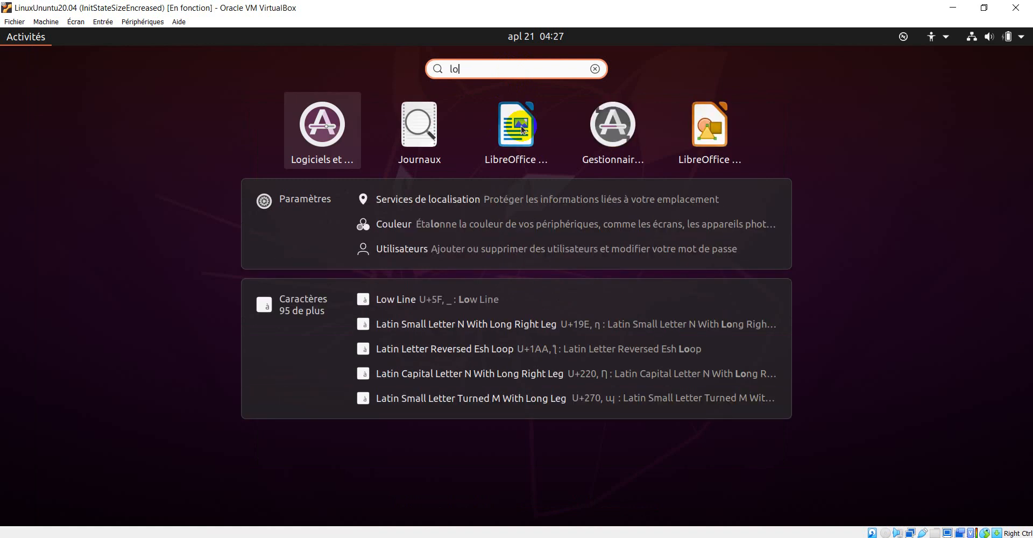
{"action": "key", "text": "BackSpace"}
{"action": "key", "text": "BackSpace"}
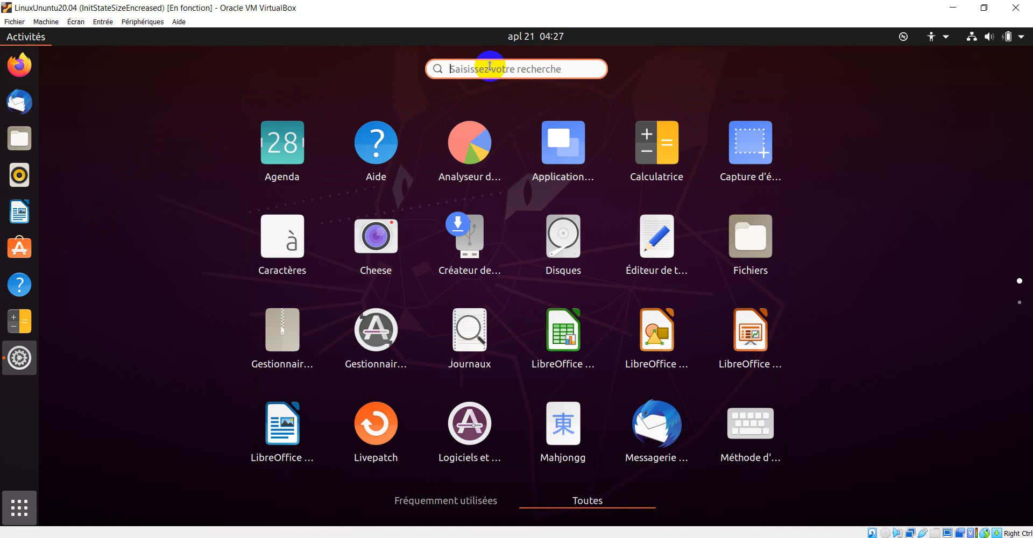
Launch Ubuntu Software from the second page of applications and maximize its window once the software catalogue has loaded.
{"action": "left_click", "coordinate": [1019, 303]}
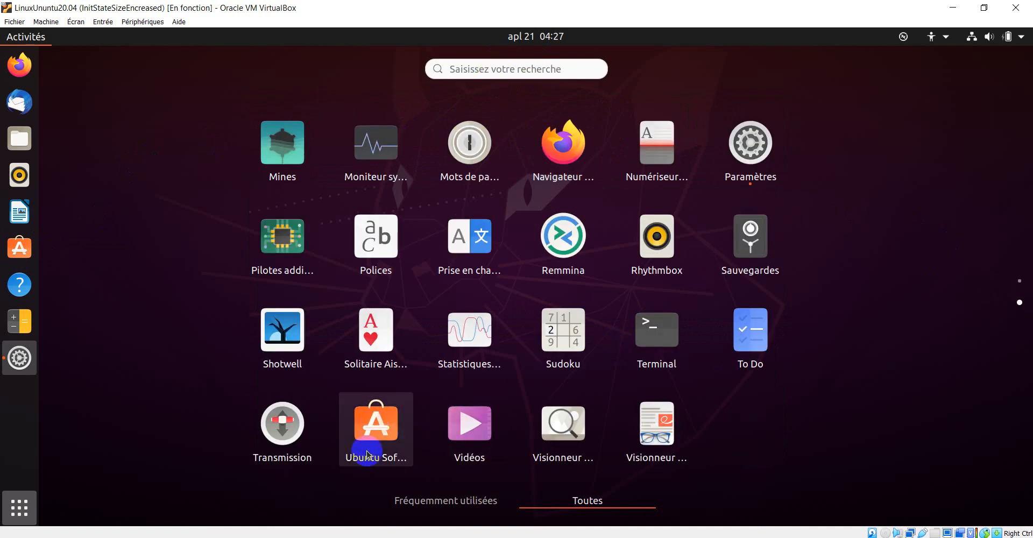
{"action": "left_click", "coordinate": [379, 423]}
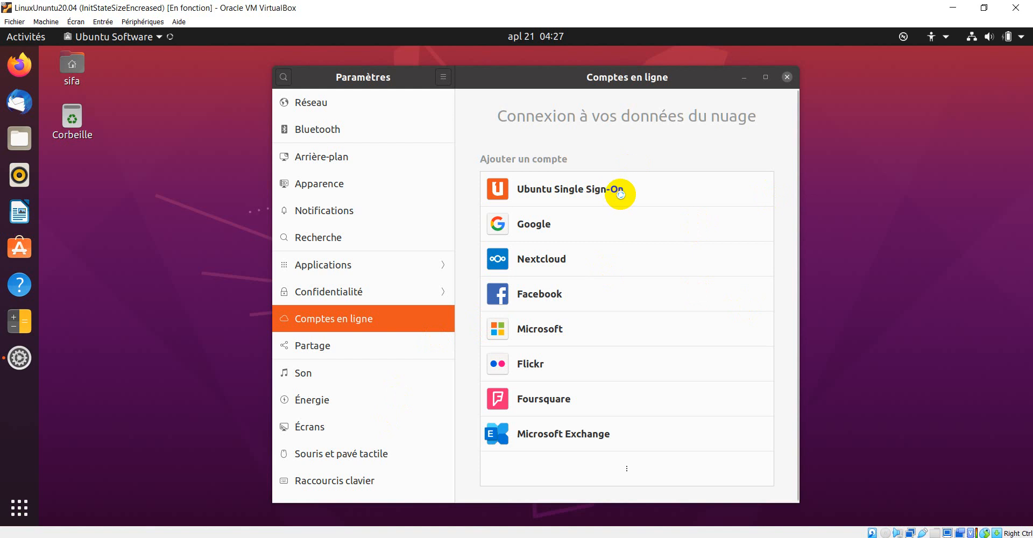
{"action": "left_click", "coordinate": [745, 78]}
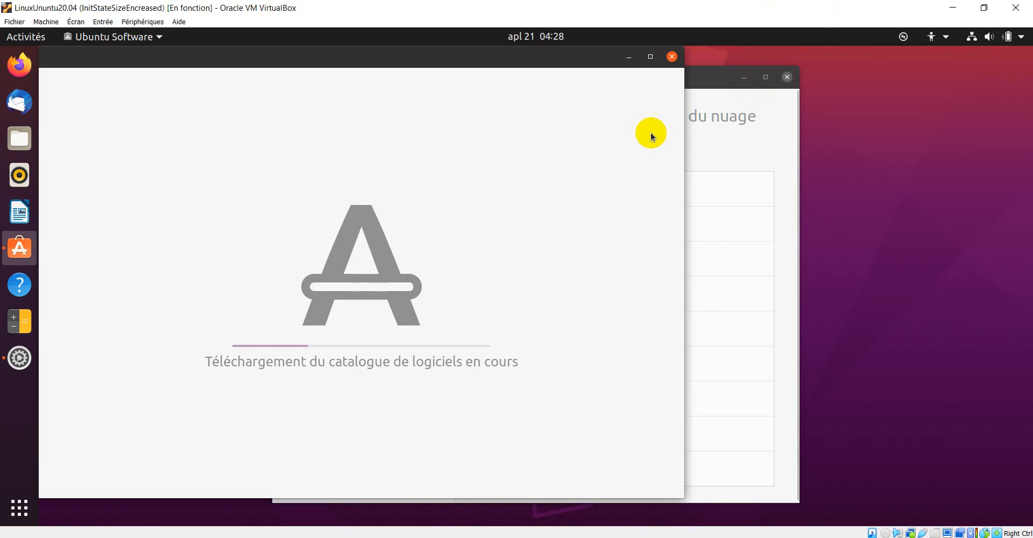
{"action": "left_click", "coordinate": [651, 57]}
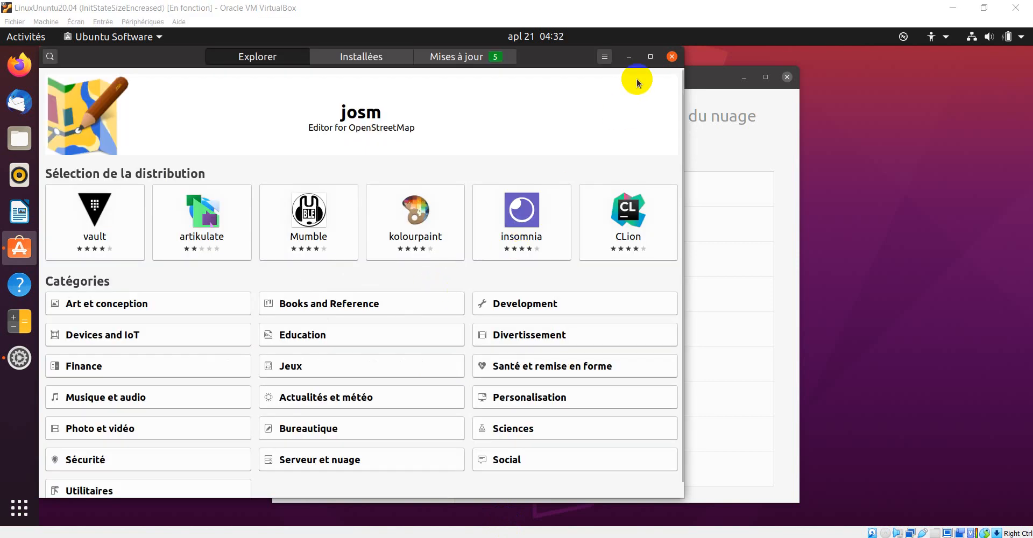
{"action": "left_click", "coordinate": [649, 57]}
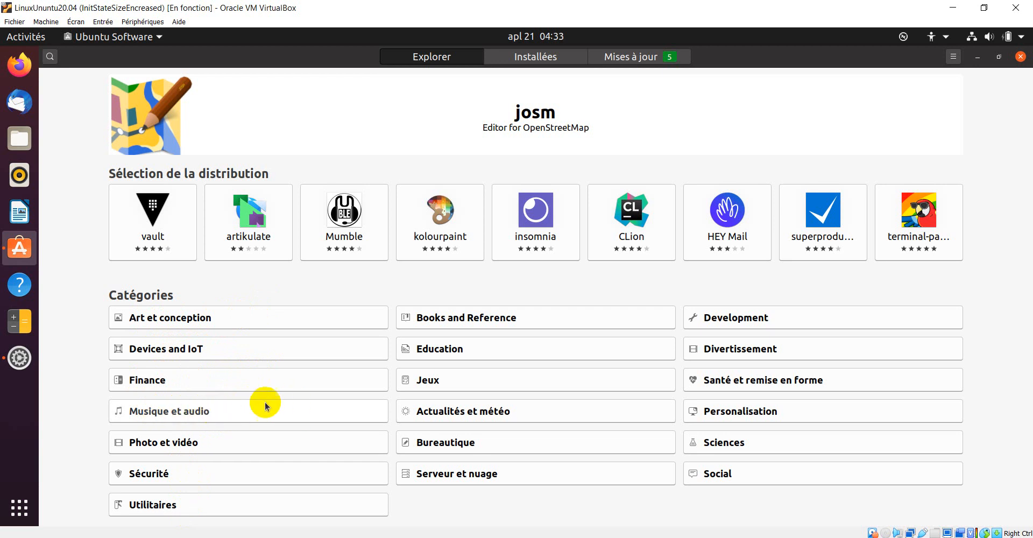
Look through the Photo et vidéo category with its display and sort options, and return to the catalogue overview.
{"action": "left_click", "coordinate": [192, 444]}
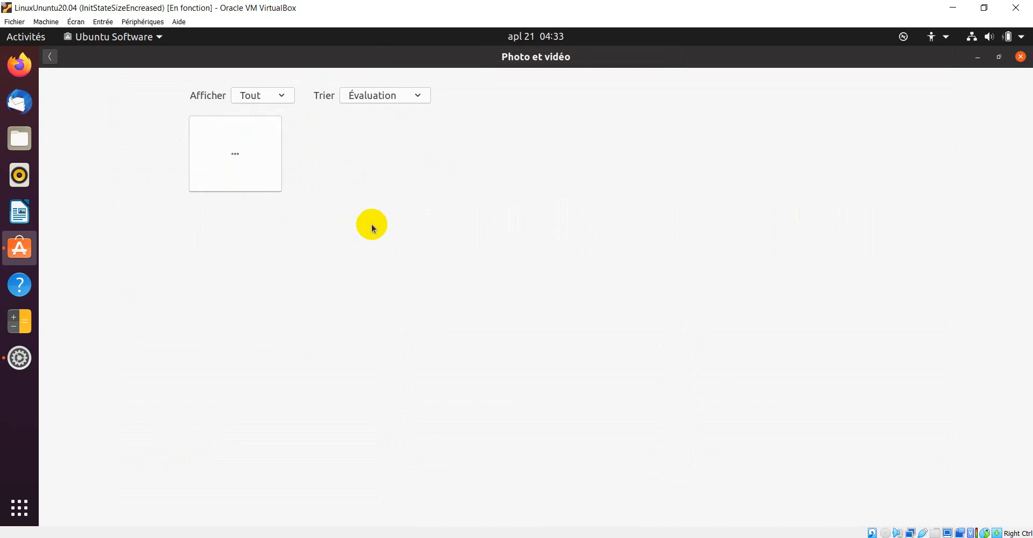
{"action": "left_click", "coordinate": [57, 61]}
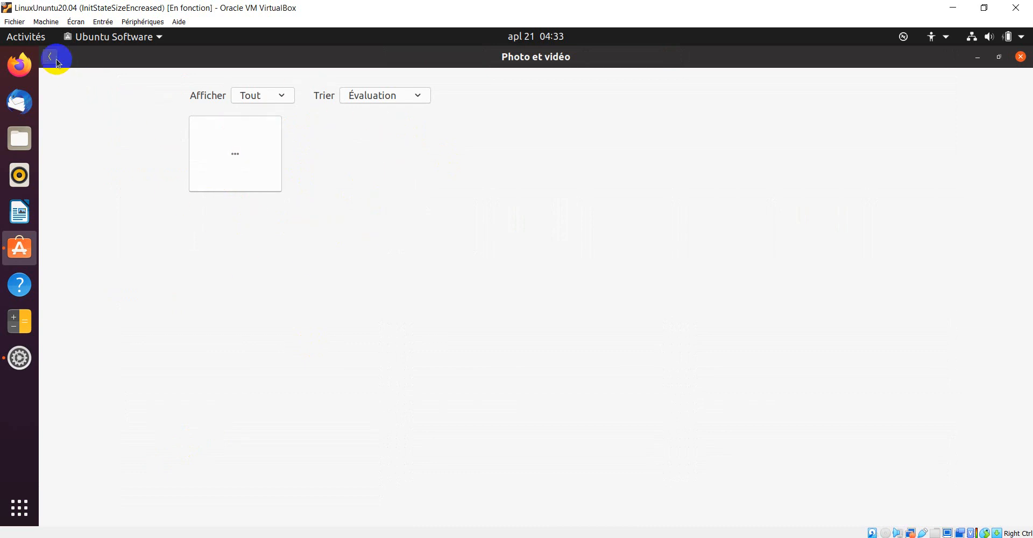
{"action": "left_click", "coordinate": [281, 96]}
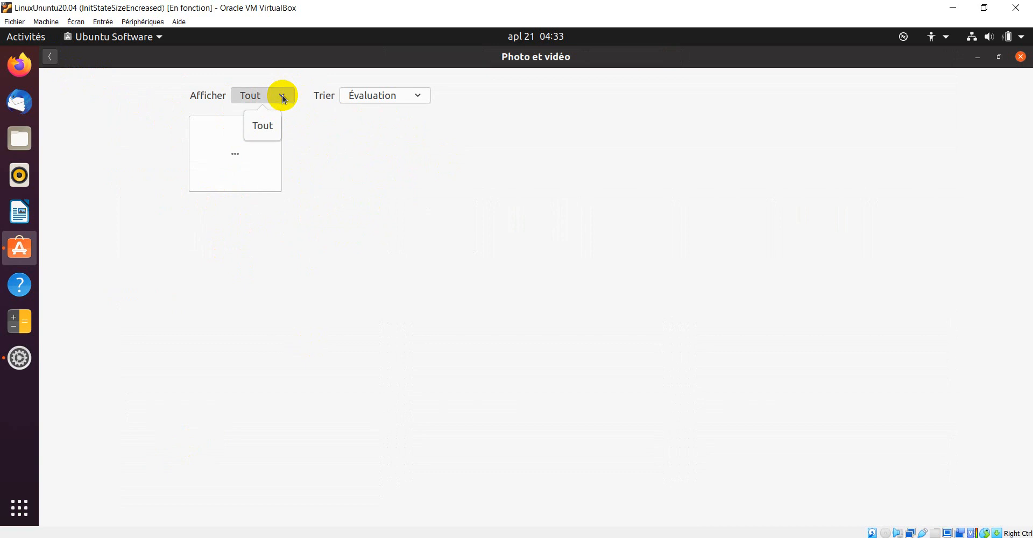
{"action": "left_click", "coordinate": [283, 98]}
{"action": "left_click", "coordinate": [417, 96]}
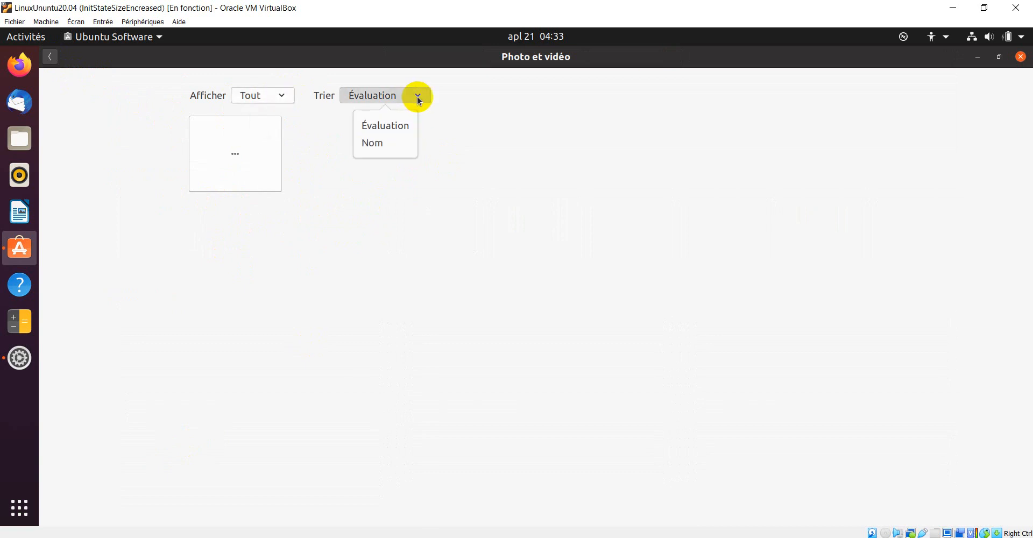
{"action": "left_click", "coordinate": [417, 96]}
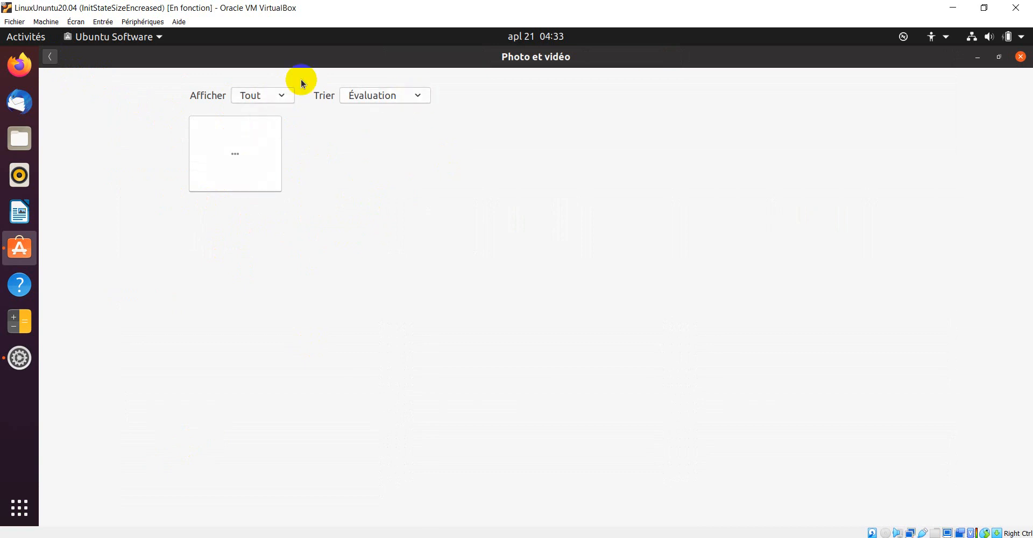
{"action": "left_click", "coordinate": [50, 56]}
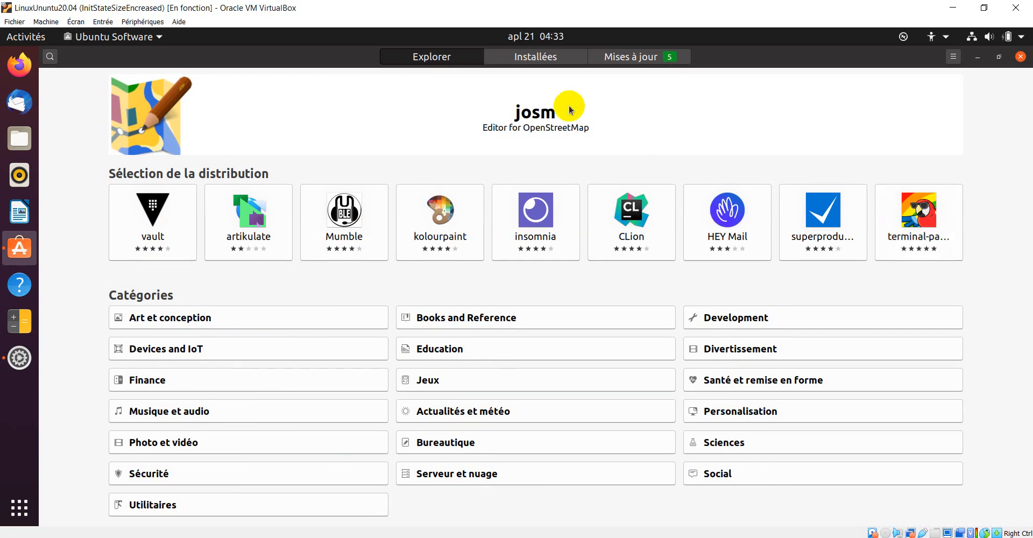
Review the list of installed applications down to the system tools and extensions.
{"action": "left_click", "coordinate": [535, 62]}
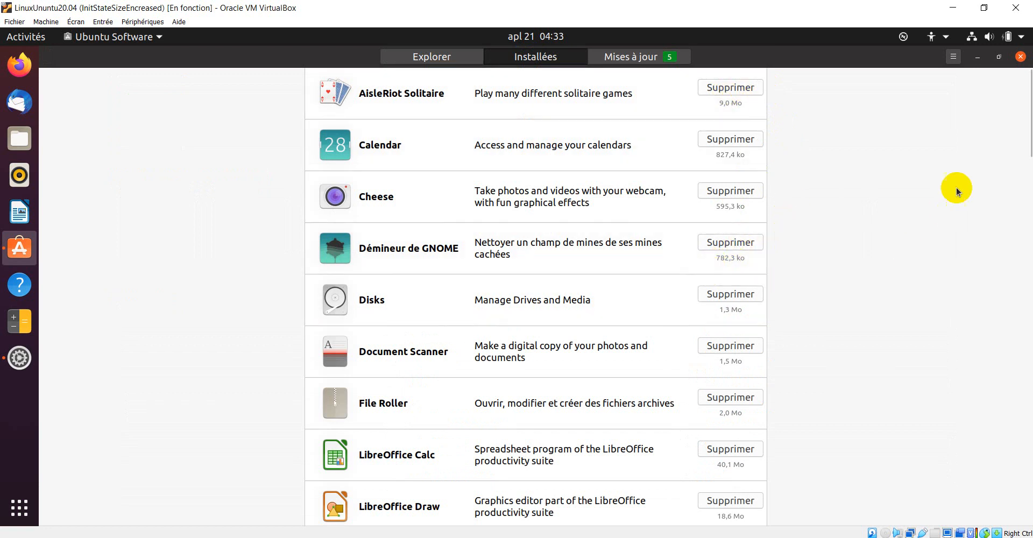
{"action": "scroll", "coordinate": [982, 177], "scroll_direction": "down", "scroll_amount": 2}
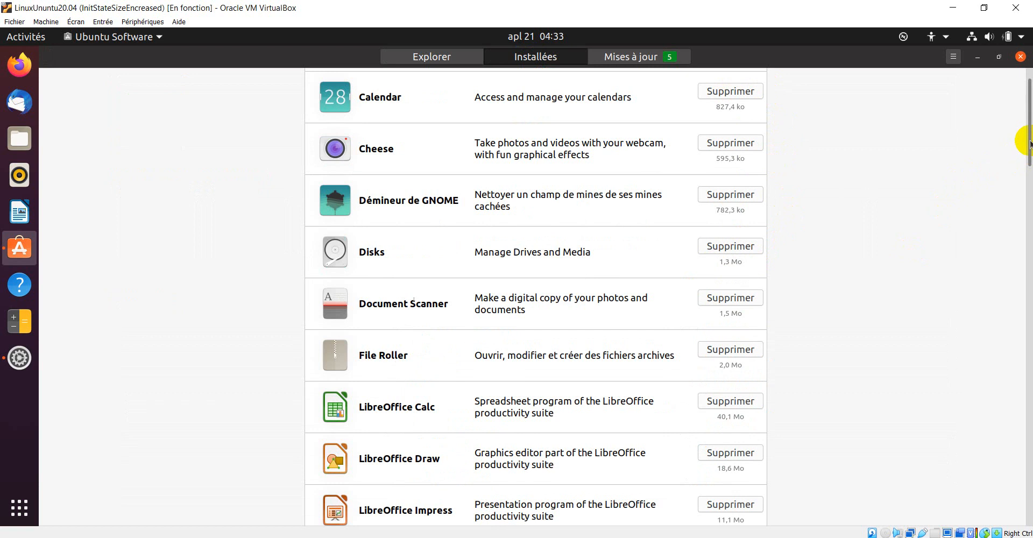
{"action": "left_click_drag", "start_coordinate": [1029, 144], "coordinate": [1029, 409]}
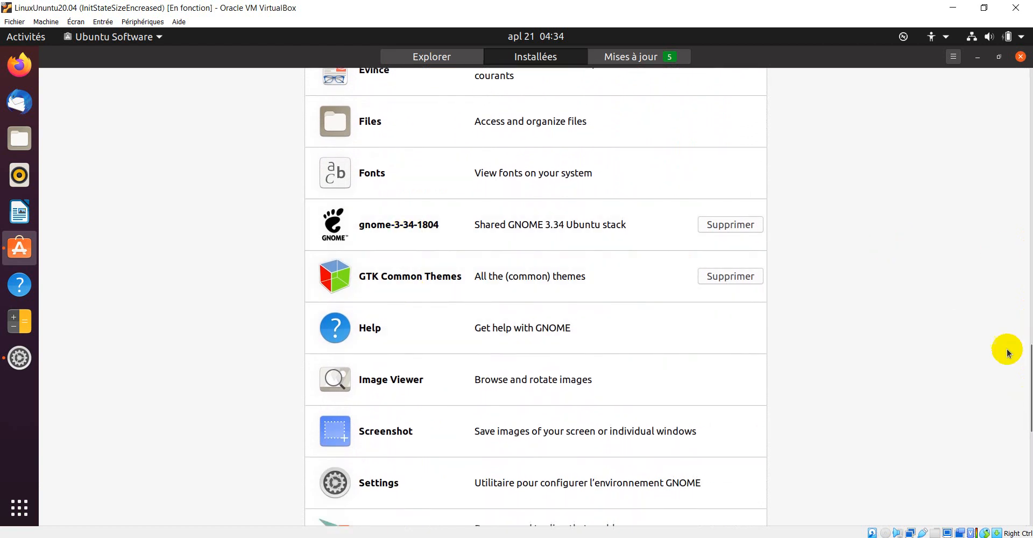
{"action": "left_click_drag", "start_coordinate": [1029, 354], "coordinate": [1019, 444]}
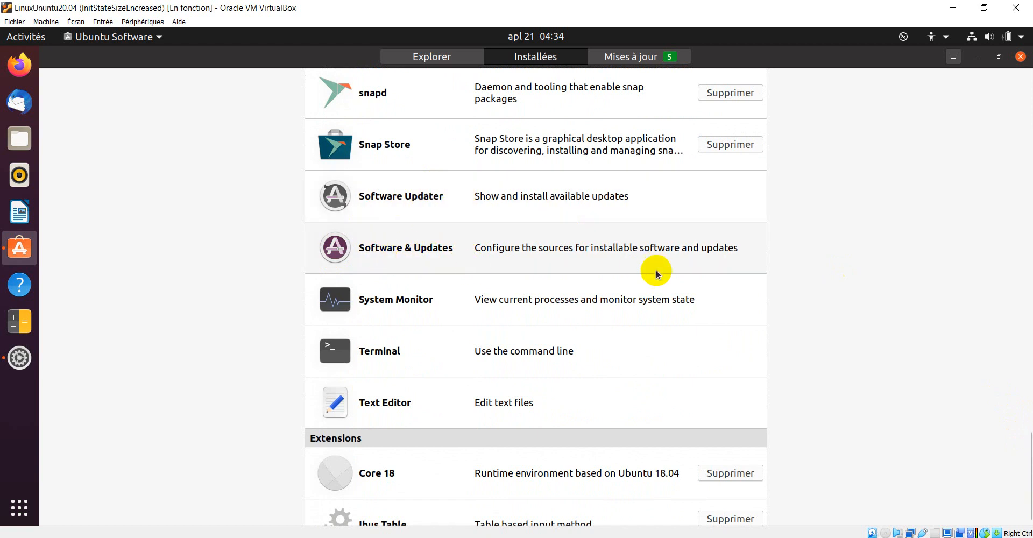
Open Logiciels et mises à jour from the application list, view its Logiciels Ubuntu sources and close it.
{"action": "left_click", "coordinate": [13, 510]}
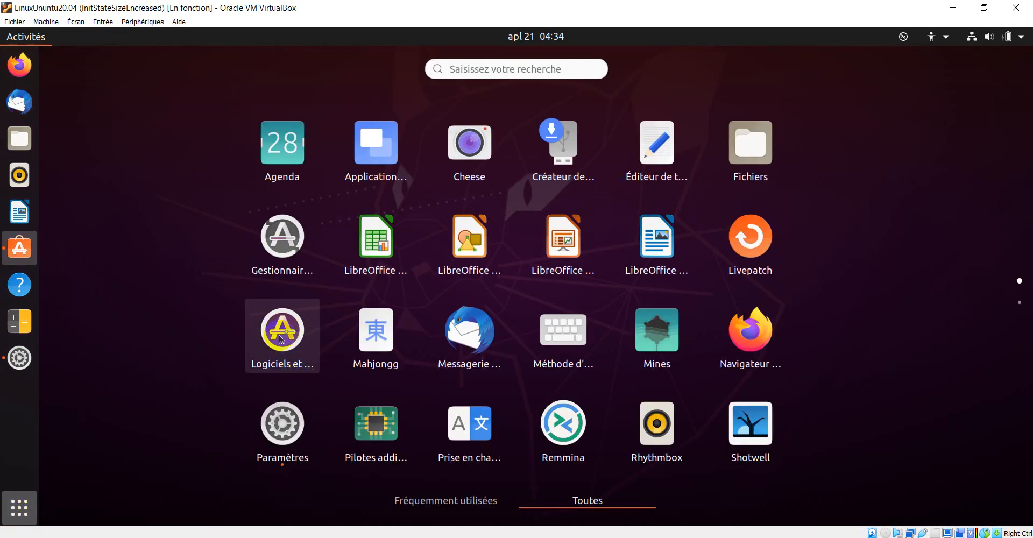
{"action": "left_click", "coordinate": [288, 332]}
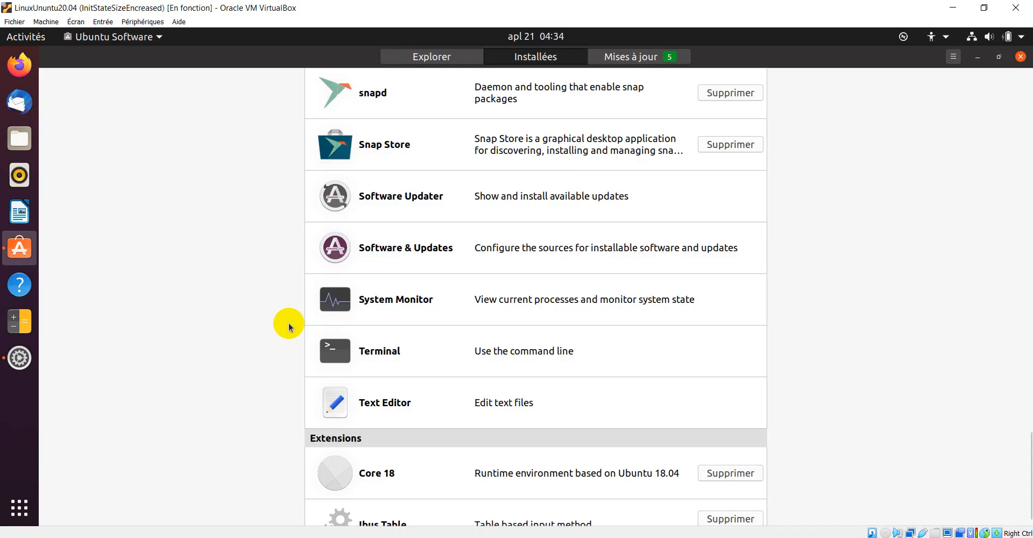
{"action": "left_click", "coordinate": [436, 253]}
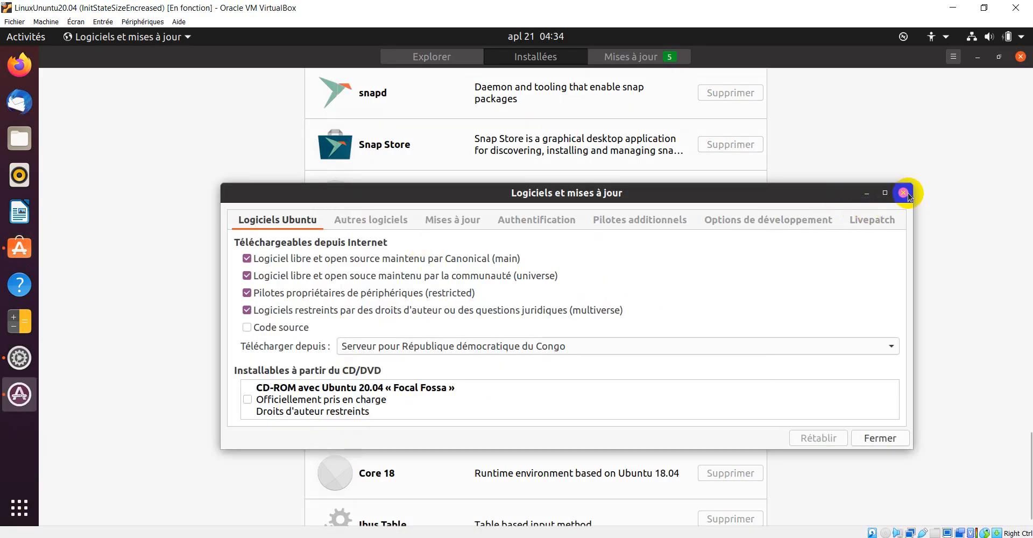
{"action": "left_click", "coordinate": [905, 194]}
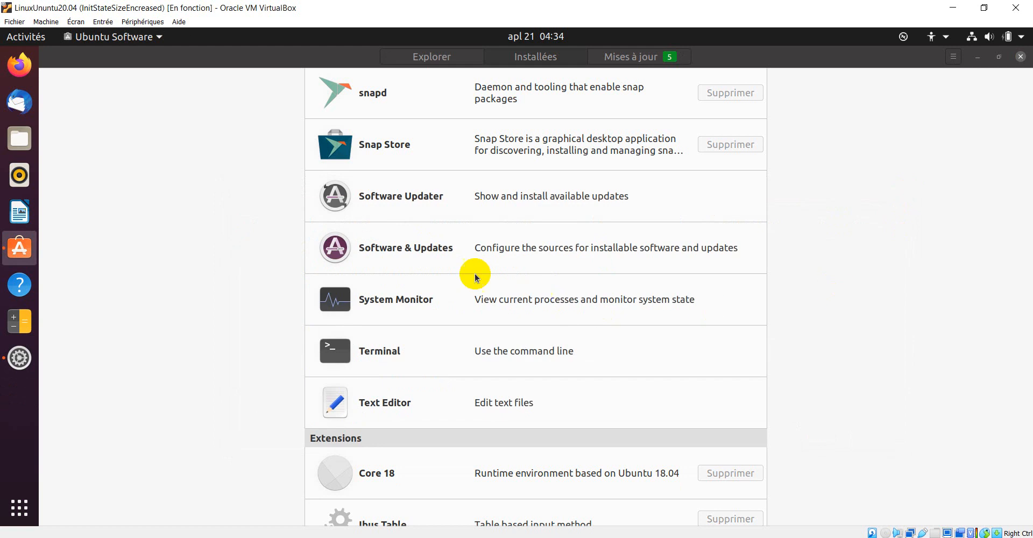
Finish reviewing the installed applications and display the available application updates in Ubuntu Software.
{"action": "left_click", "coordinate": [409, 200]}
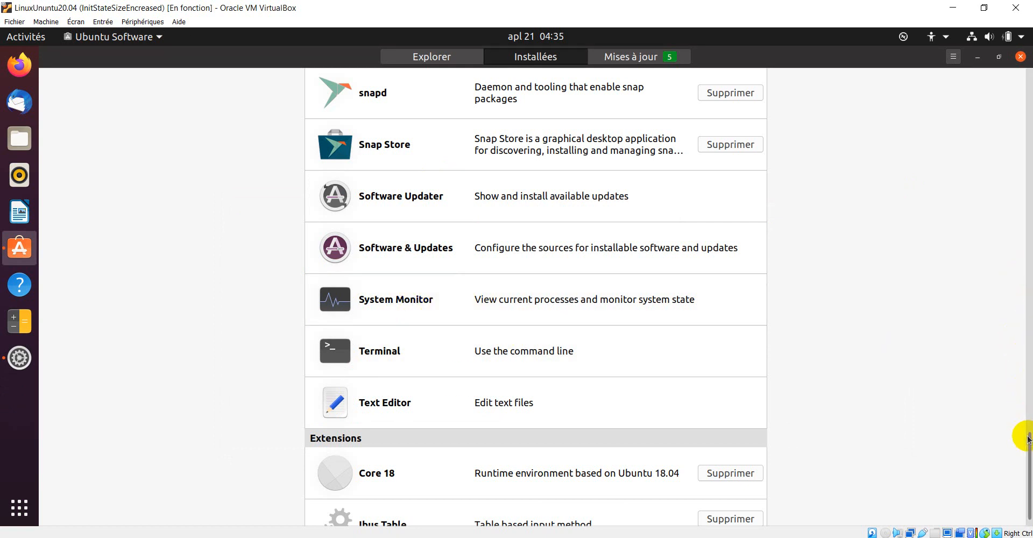
{"action": "left_click_drag", "start_coordinate": [1029, 445], "coordinate": [1026, 286]}
{"action": "left_click", "coordinate": [656, 56]}
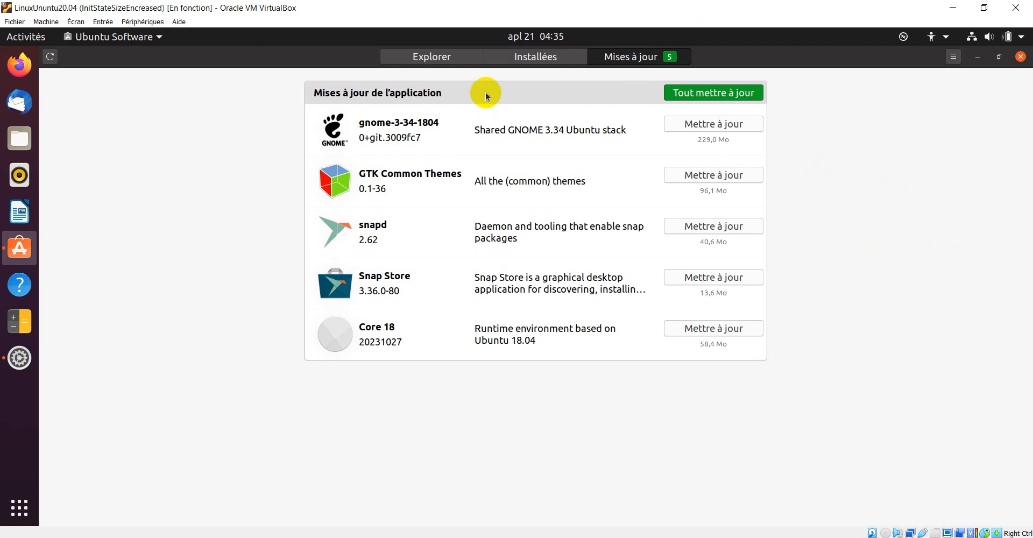
Search the software catalogue for "visual studio code" and open the page of the application named code.
{"action": "left_click", "coordinate": [432, 58]}
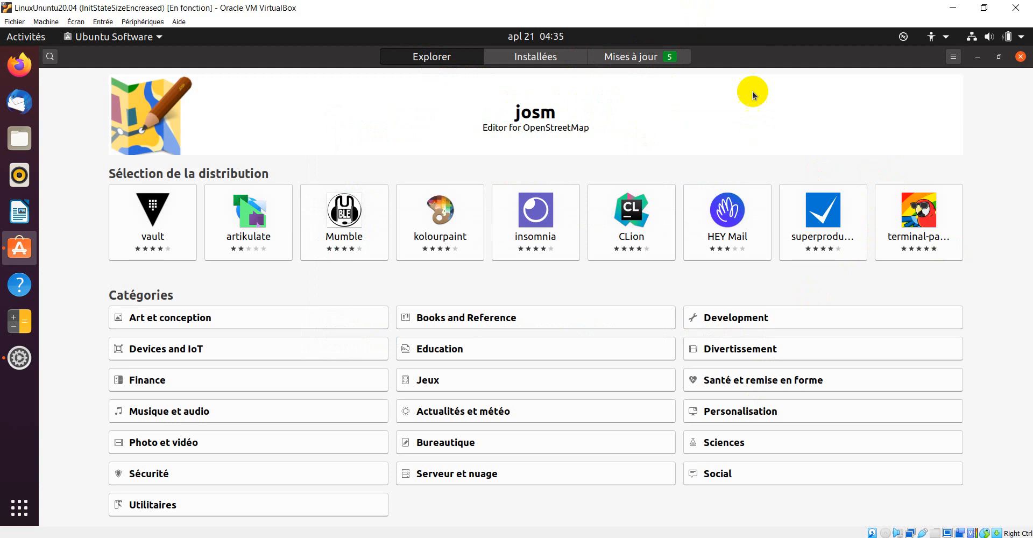
{"action": "left_click", "coordinate": [50, 57]}
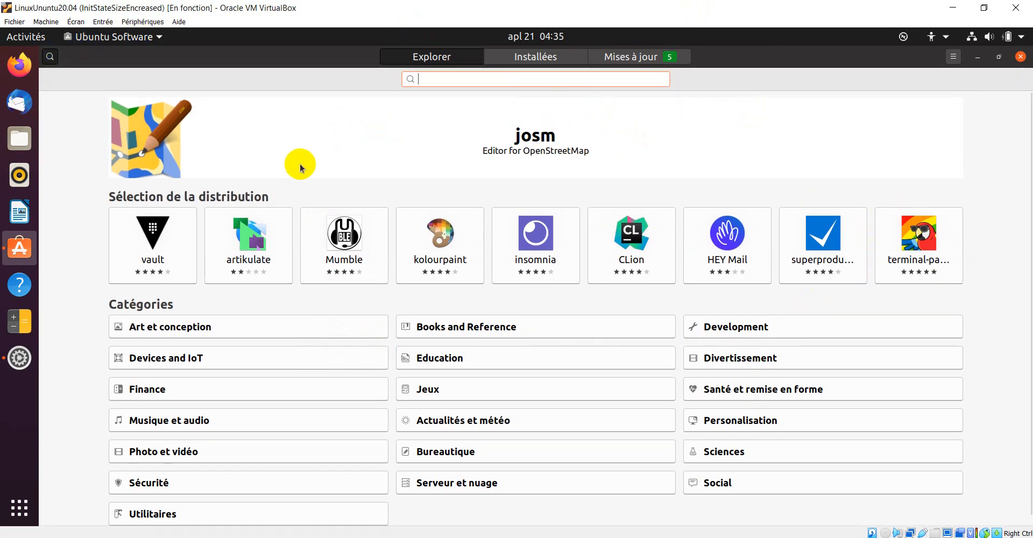
{"action": "type", "text": "visual studio code"}
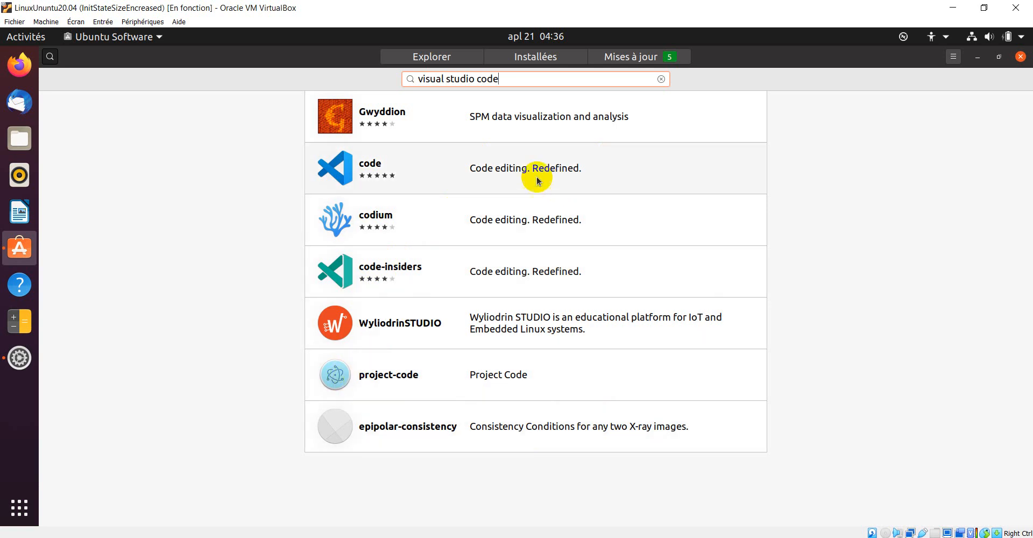
{"action": "left_click", "coordinate": [422, 175]}
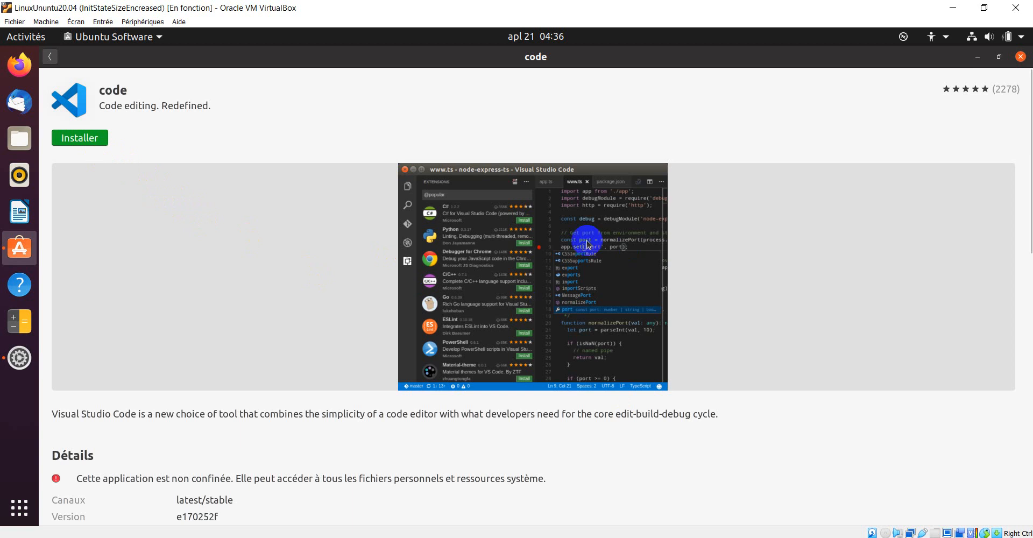
Check the details and user reviews of the code application and install it, authenticating with the account password.
{"action": "scroll", "coordinate": [269, 438], "scroll_direction": "down", "scroll_amount": 5}
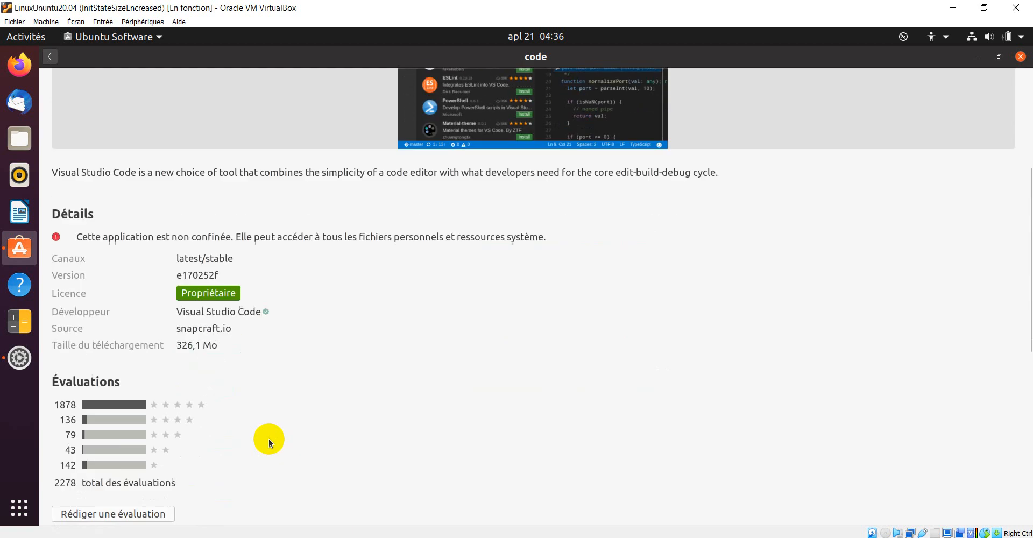
{"action": "scroll", "coordinate": [269, 438], "scroll_direction": "down", "scroll_amount": 2}
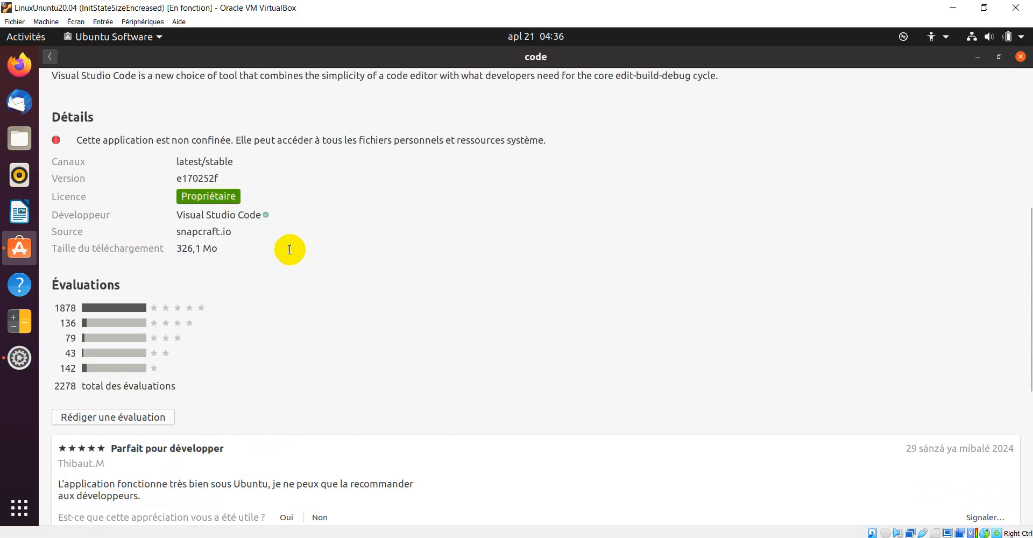
{"action": "scroll", "coordinate": [334, 264], "scroll_direction": "down", "scroll_amount": 10}
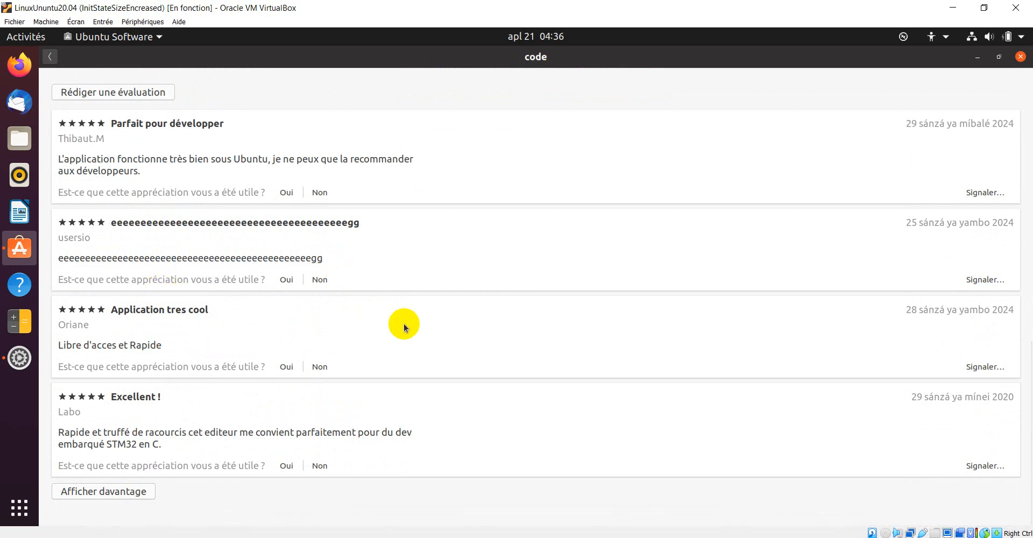
{"action": "scroll", "coordinate": [405, 326], "scroll_direction": "up", "scroll_amount": 15}
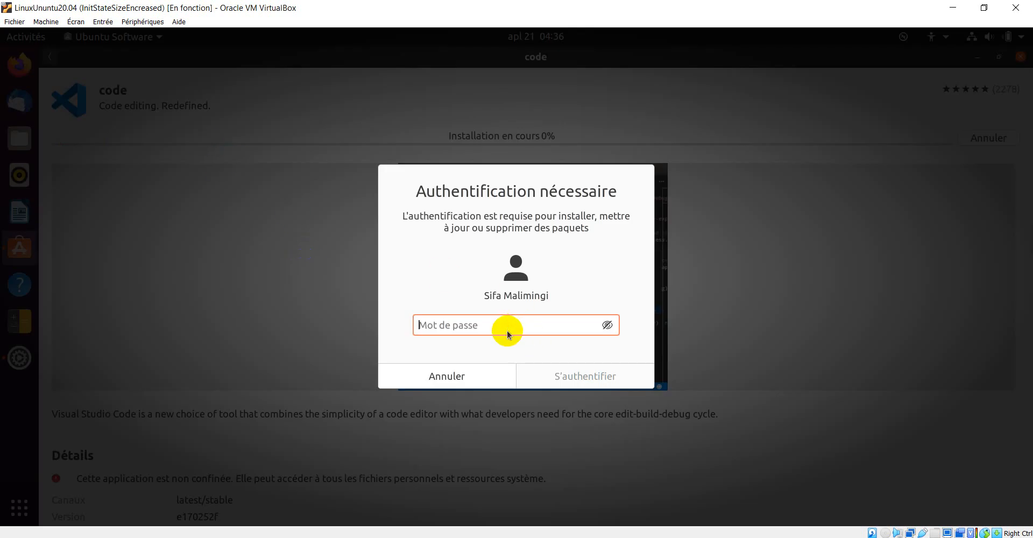
{"action": "type", "text": "****"}
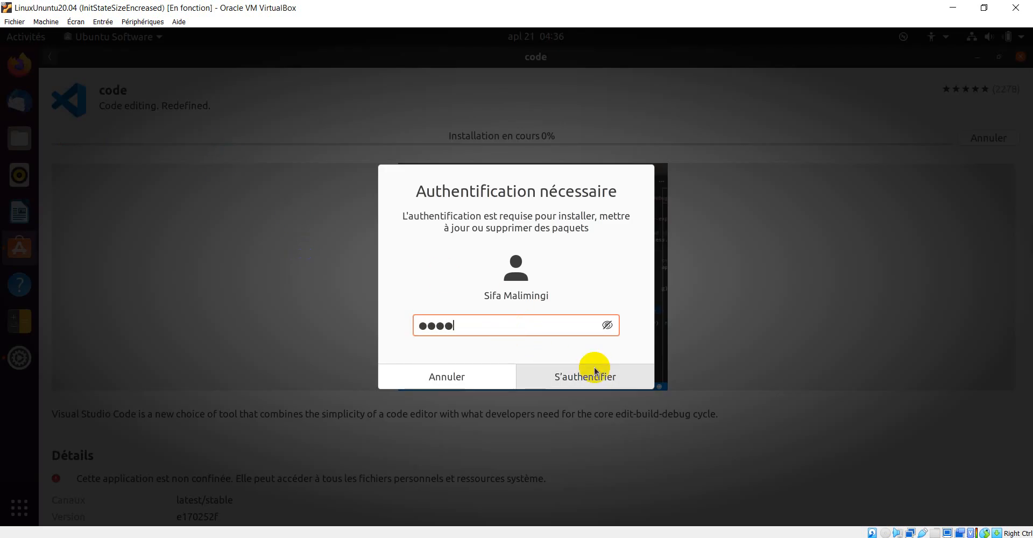
{"action": "left_click", "coordinate": [594, 369]}
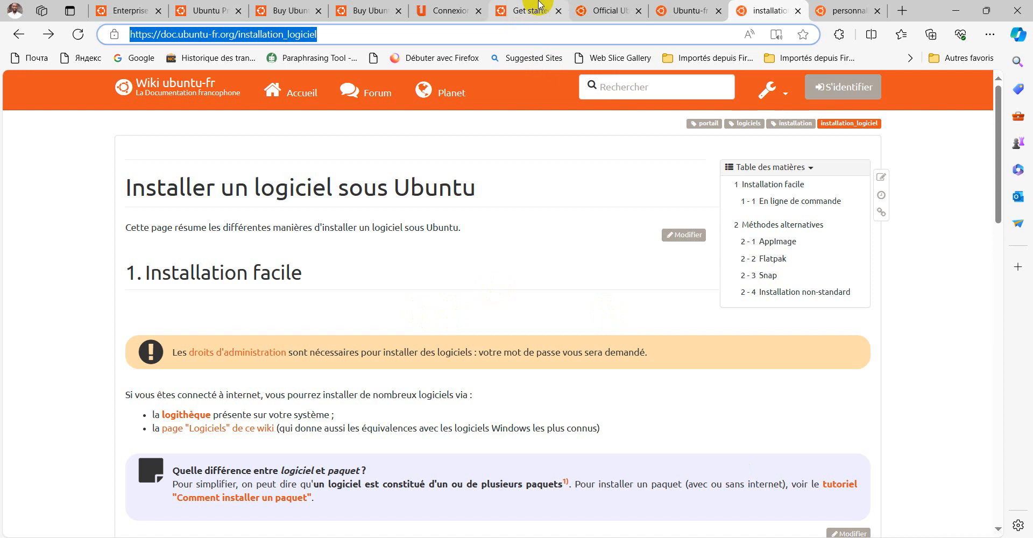
Switch to the Edge browser, review the rest of the Ubuntu Pro tutorial and display the Official Ubuntu Documentation page.
{"action": "left_click", "coordinate": [530, 17]}
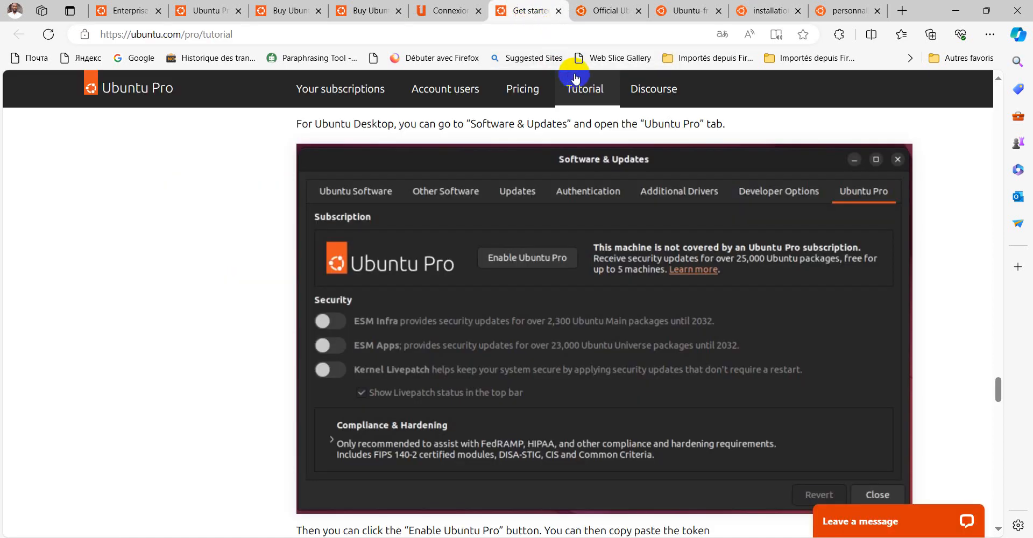
{"action": "scroll", "coordinate": [825, 318], "scroll_direction": "down", "scroll_amount": 8}
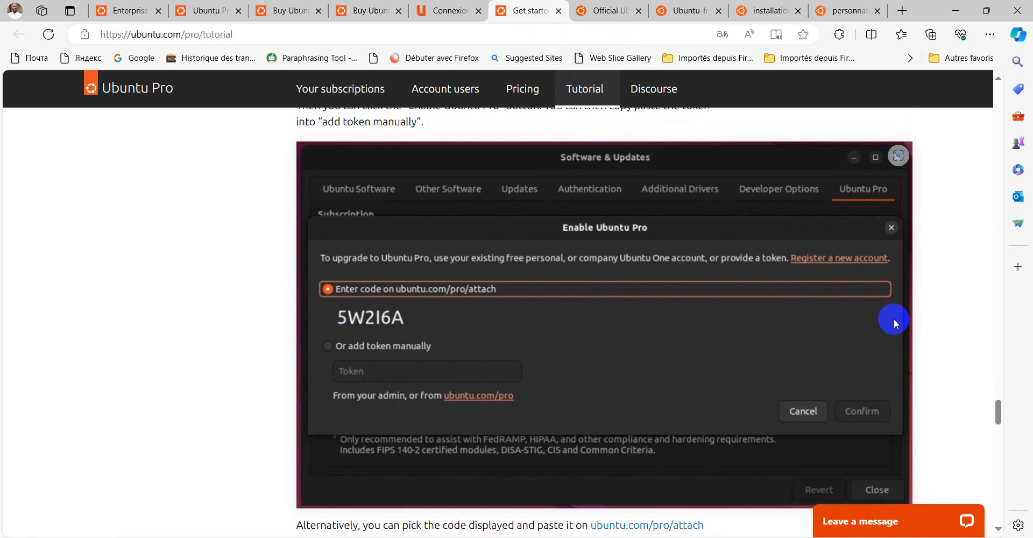
{"action": "scroll", "coordinate": [896, 322], "scroll_direction": "down", "scroll_amount": 5}
{"action": "scroll", "coordinate": [896, 321], "scroll_direction": "down", "scroll_amount": 15}
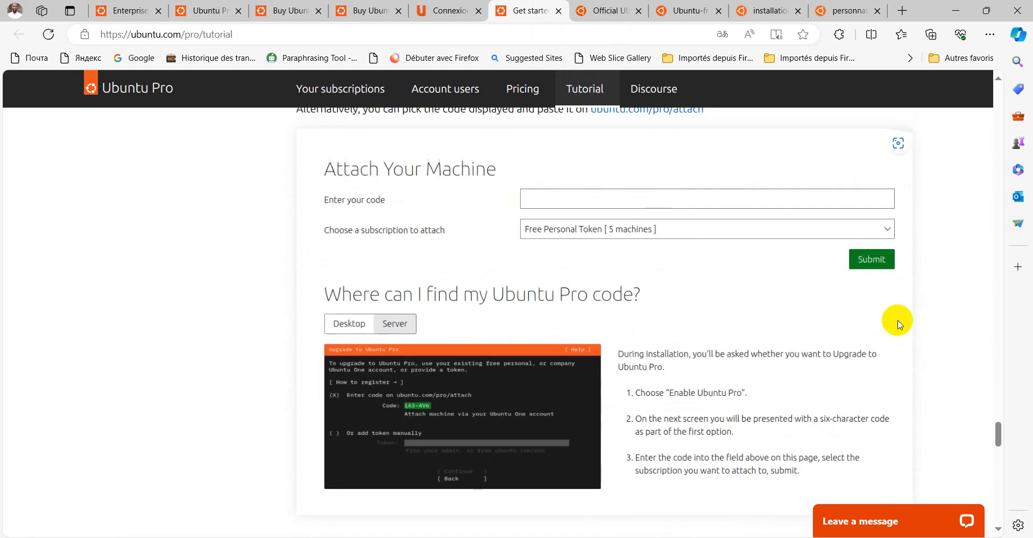
{"action": "scroll", "coordinate": [898, 322], "scroll_direction": "down", "scroll_amount": 10}
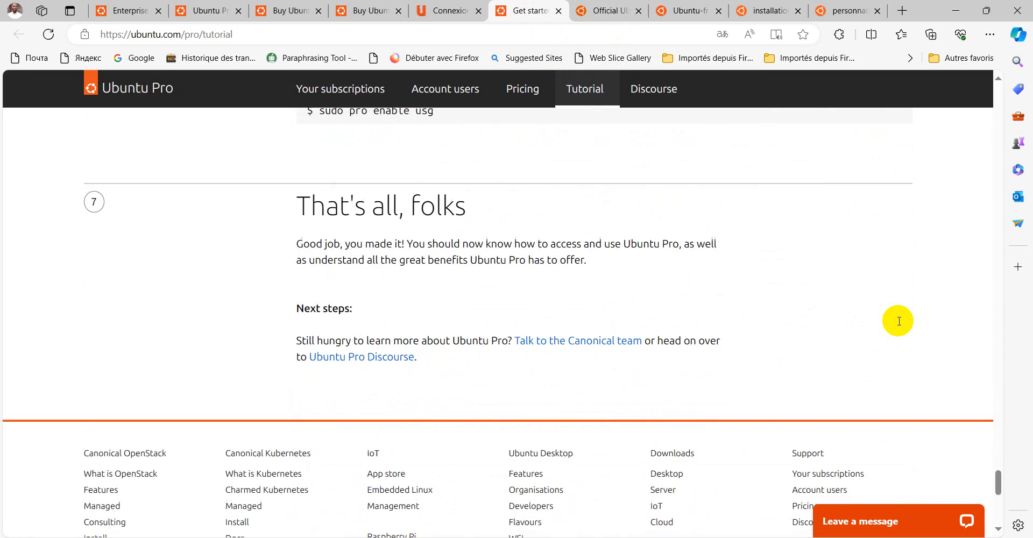
{"action": "left_click", "coordinate": [605, 15]}
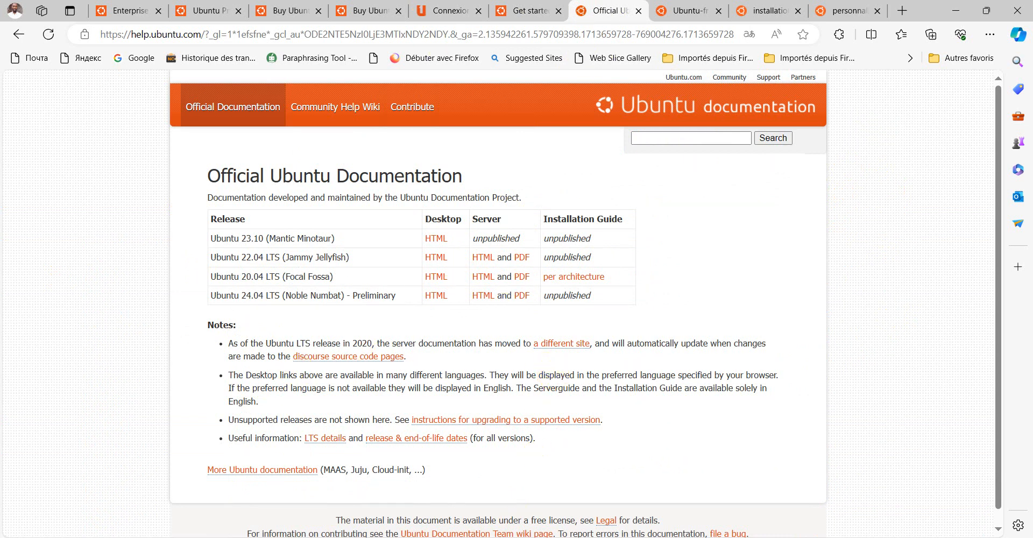
Read the introduction on the ubuntu-fr.org home page and open its Ordinateurs vendus avec Ubuntu link in a new tab.
{"action": "left_click", "coordinate": [679, 12]}
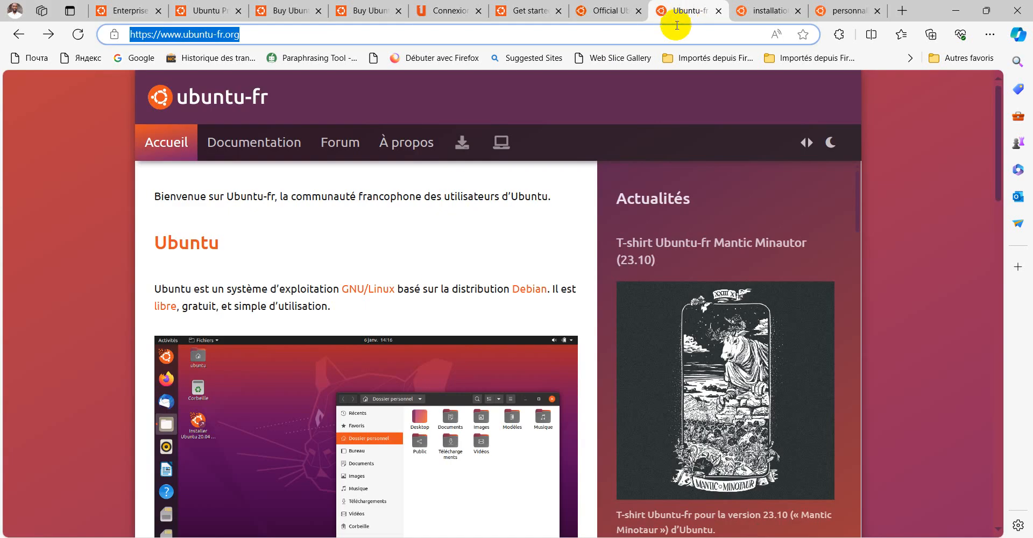
{"action": "left_click", "coordinate": [830, 143]}
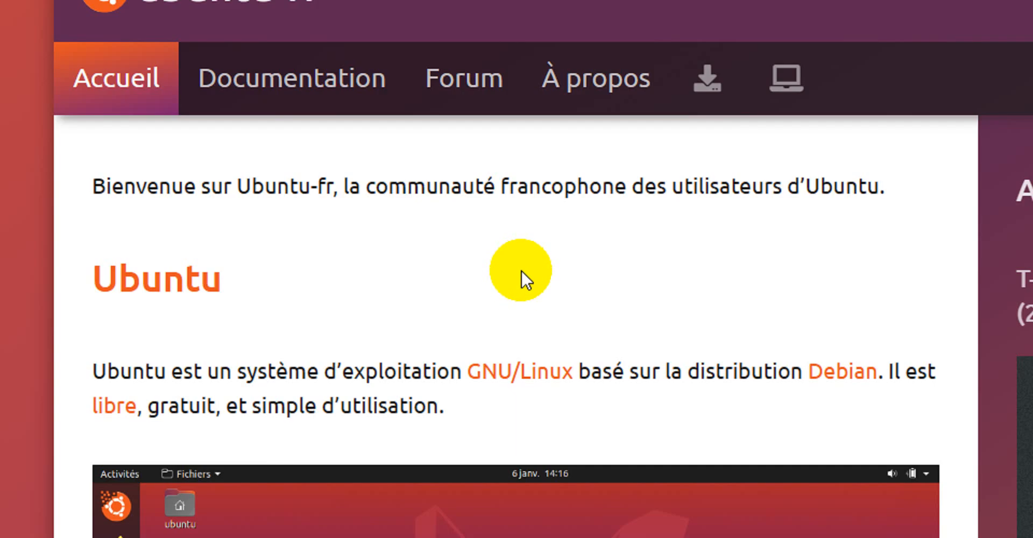
{"action": "left_click", "coordinate": [279, 138]}
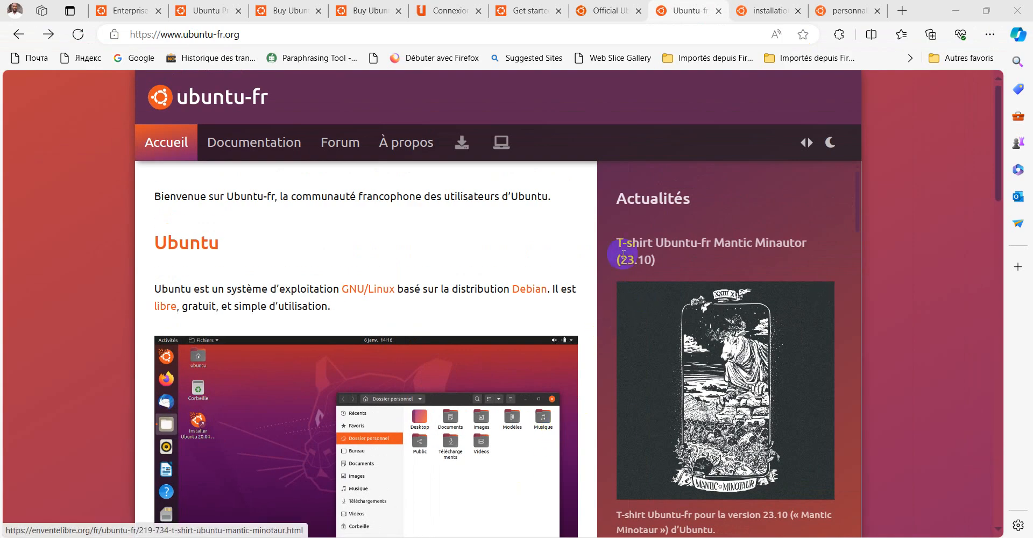
{"action": "scroll", "coordinate": [595, 253], "scroll_direction": "down", "scroll_amount": 2}
{"action": "scroll", "coordinate": [595, 253], "scroll_direction": "down", "scroll_amount": 3}
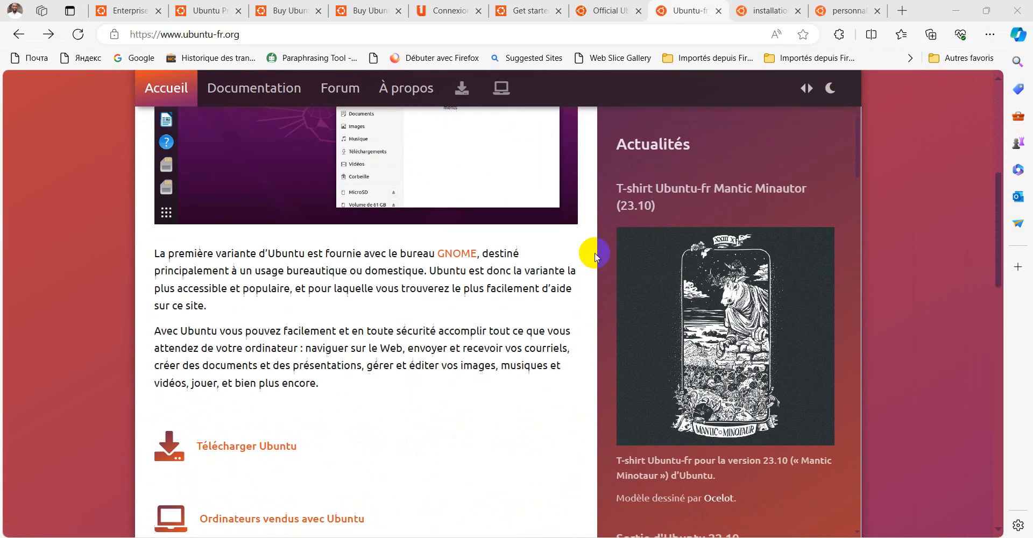
{"action": "scroll", "coordinate": [595, 253], "scroll_direction": "down", "scroll_amount": 3}
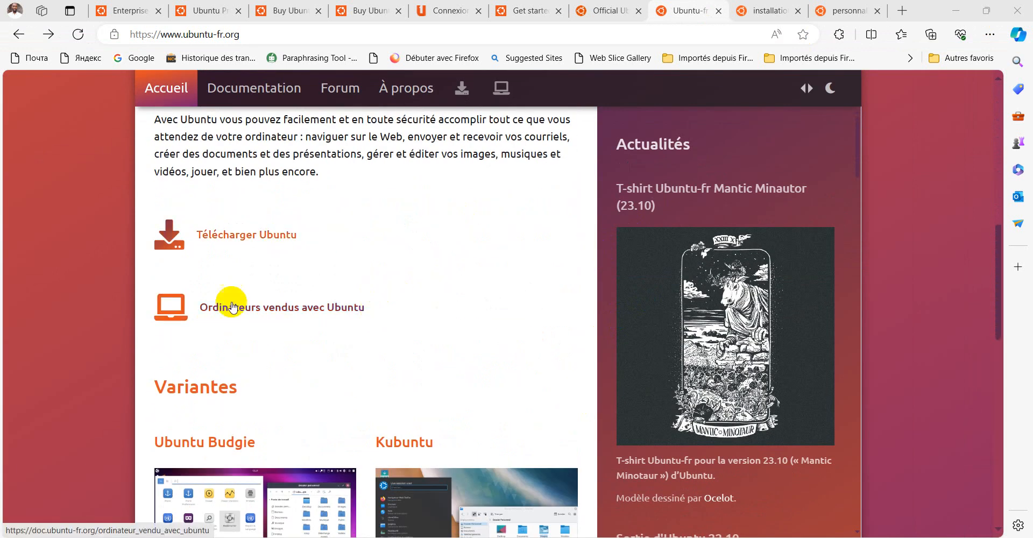
{"action": "right_click", "coordinate": [257, 315]}
{"action": "left_click", "coordinate": [347, 97]}
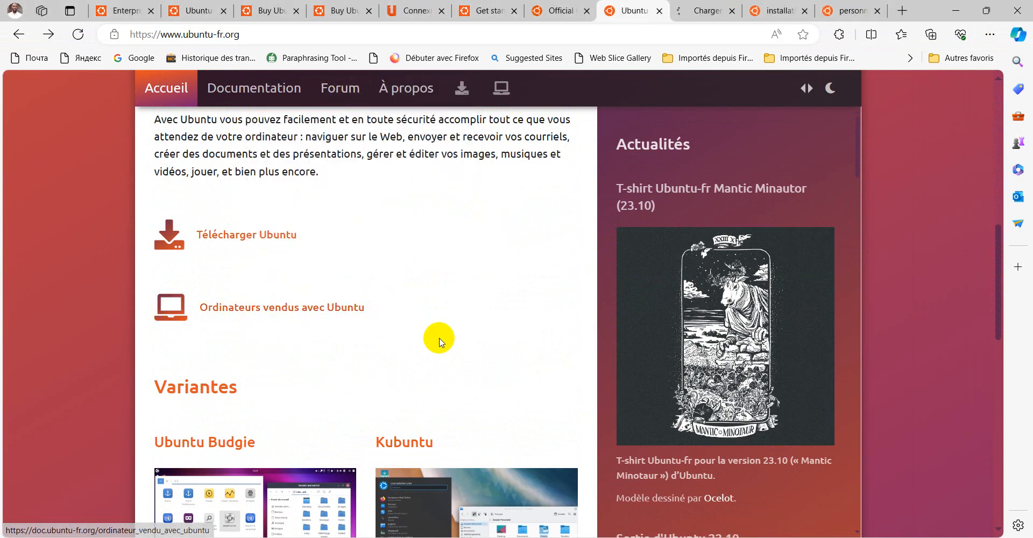
Examine the Ubuntu Budgie and Kubuntu entries in the Variantes section of the ubuntu-fr.org home page.
{"action": "scroll", "coordinate": [462, 334], "scroll_direction": "down", "scroll_amount": 3}
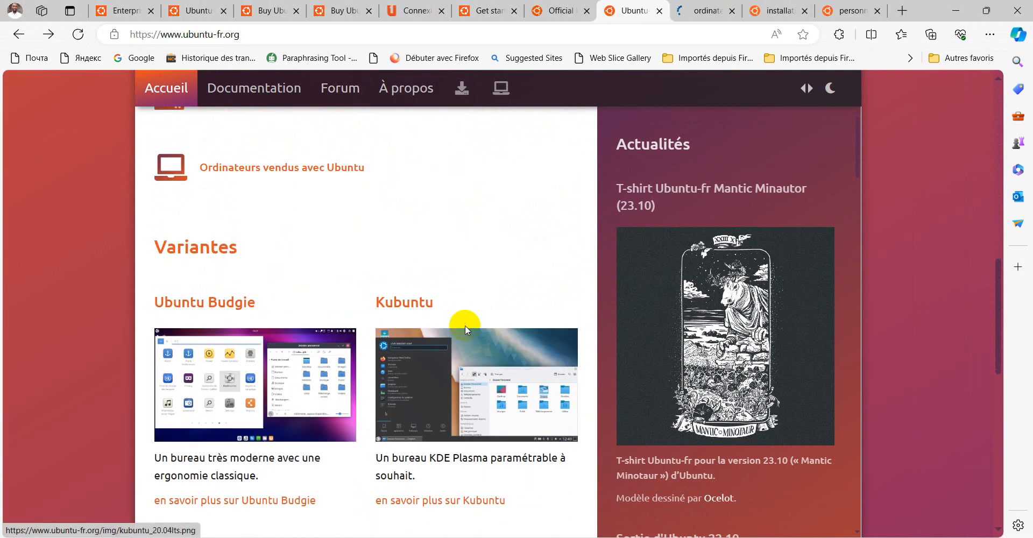
{"action": "scroll", "coordinate": [465, 325], "scroll_direction": "down", "scroll_amount": 3}
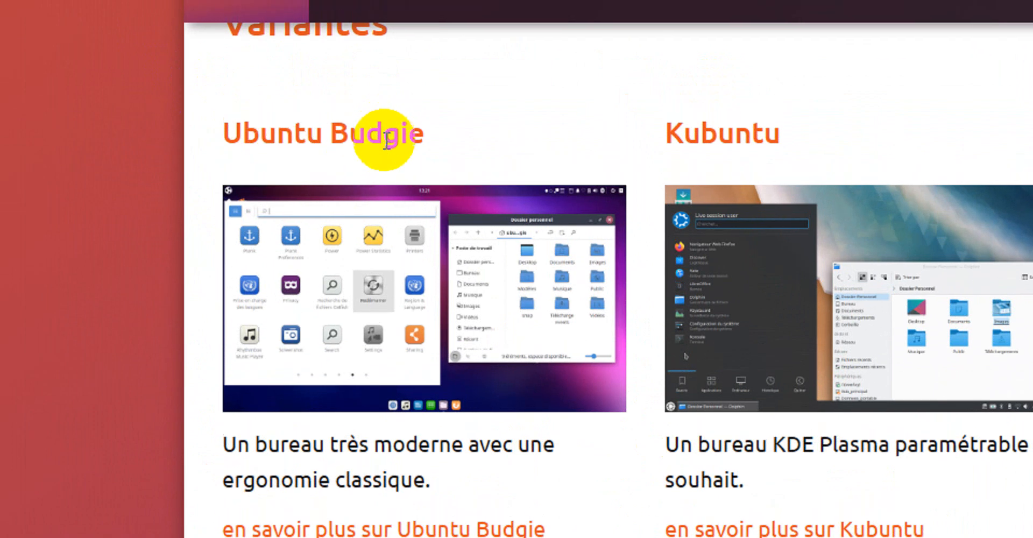
{"action": "left_click", "coordinate": [692, 243]}
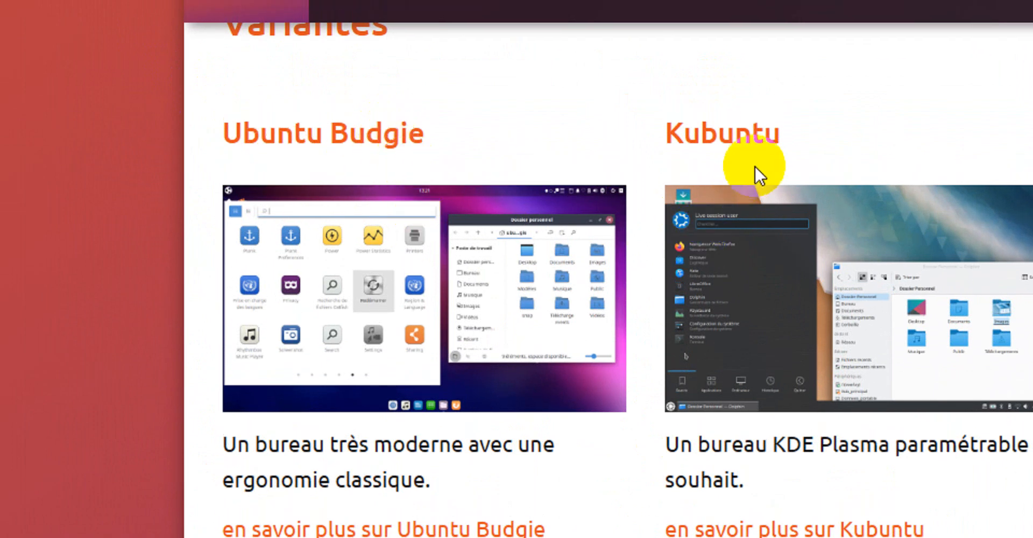
{"action": "left_click", "coordinate": [763, 273]}
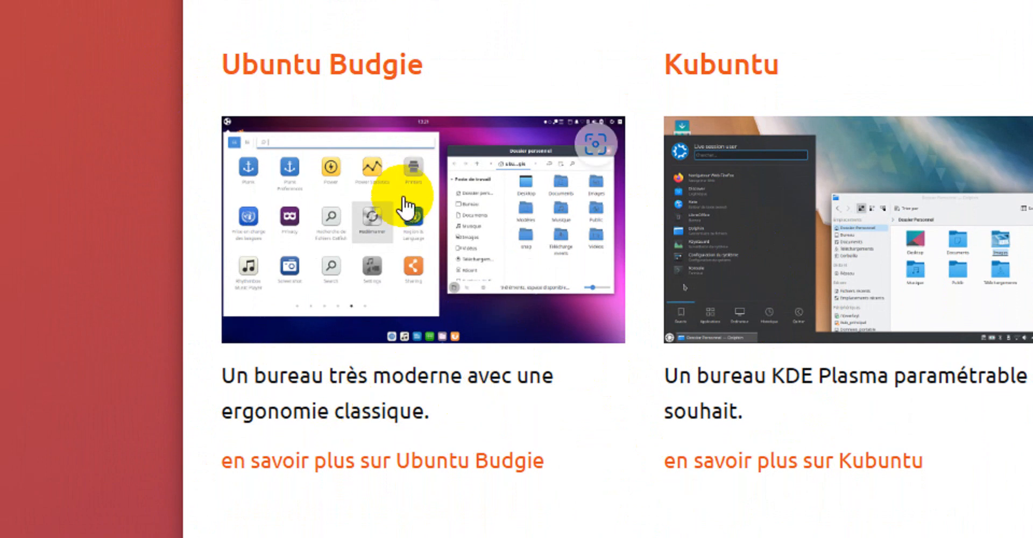
{"action": "scroll", "coordinate": [473, 405], "scroll_direction": "down", "scroll_amount": 3}
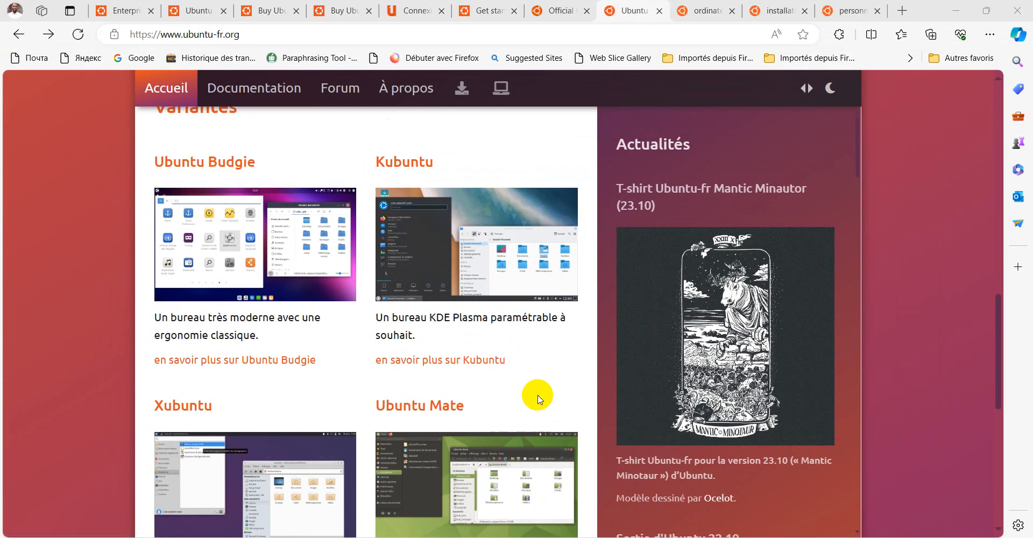
Review the Xubuntu, Ubuntu Mate, Lubuntu and Ubuntu Studio variants and return to the start of the ubuntu-fr.org home page.
{"action": "scroll", "coordinate": [554, 370], "scroll_direction": "down", "scroll_amount": 3}
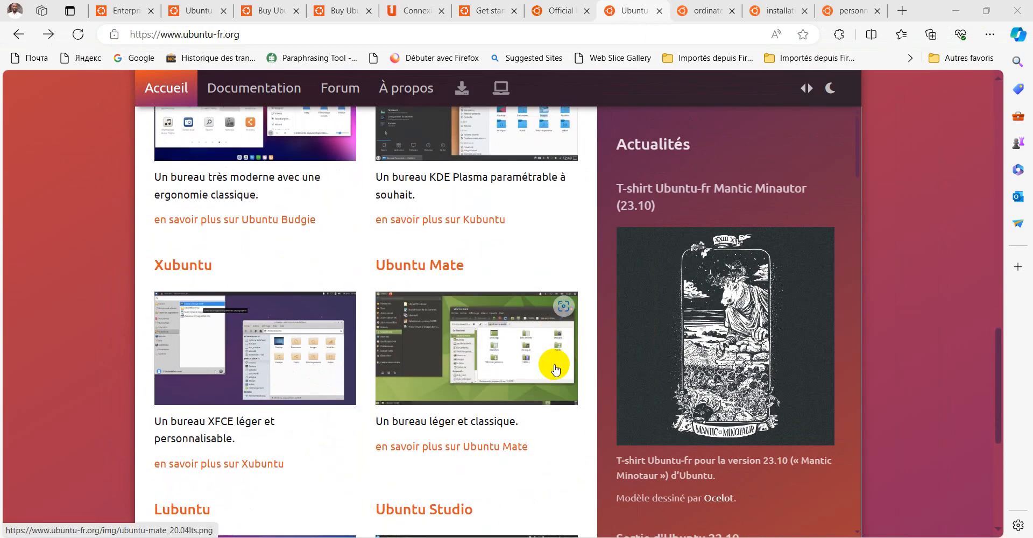
{"action": "scroll", "coordinate": [556, 370], "scroll_direction": "down", "scroll_amount": 3}
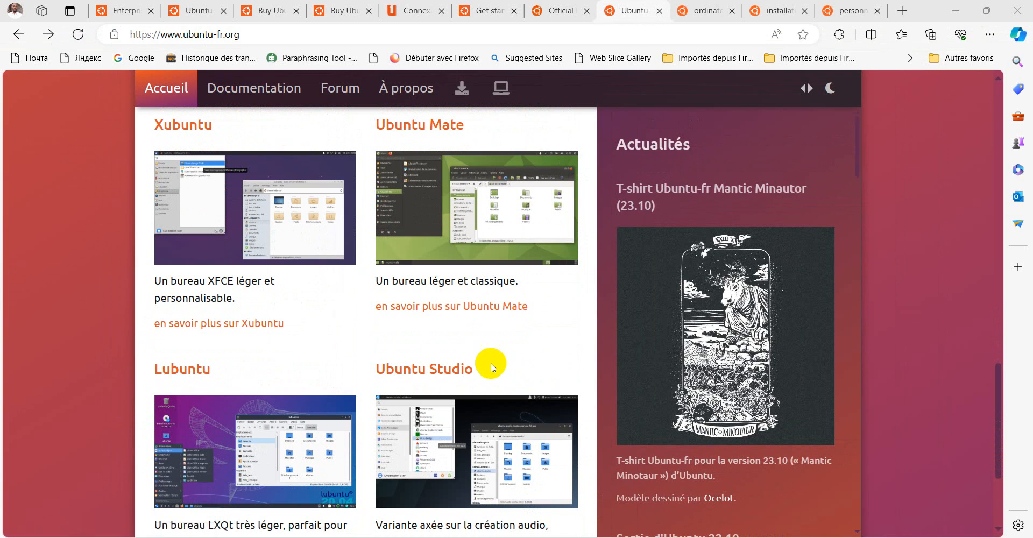
{"action": "scroll", "coordinate": [526, 362], "scroll_direction": "down", "scroll_amount": 1}
{"action": "left_click", "coordinate": [500, 351]}
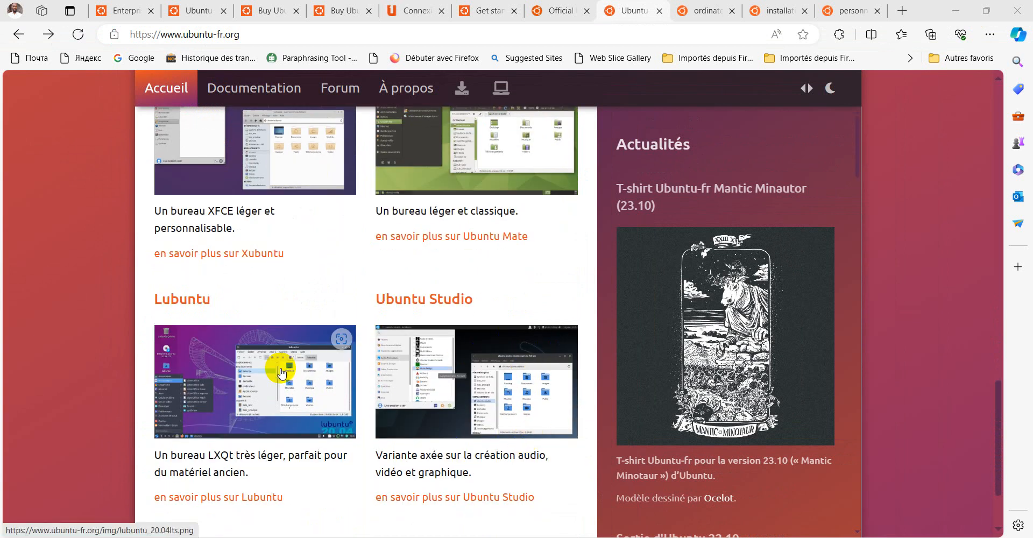
{"action": "scroll", "coordinate": [273, 390], "scroll_direction": "down", "scroll_amount": 2}
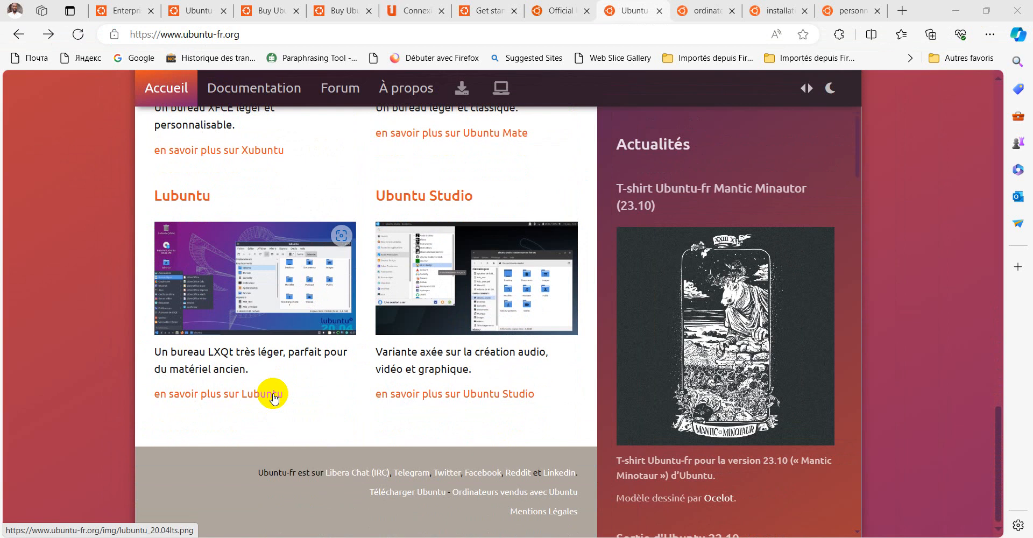
{"action": "scroll", "coordinate": [273, 398], "scroll_direction": "up", "scroll_amount": 5}
{"action": "scroll", "coordinate": [273, 398], "scroll_direction": "down", "scroll_amount": 1}
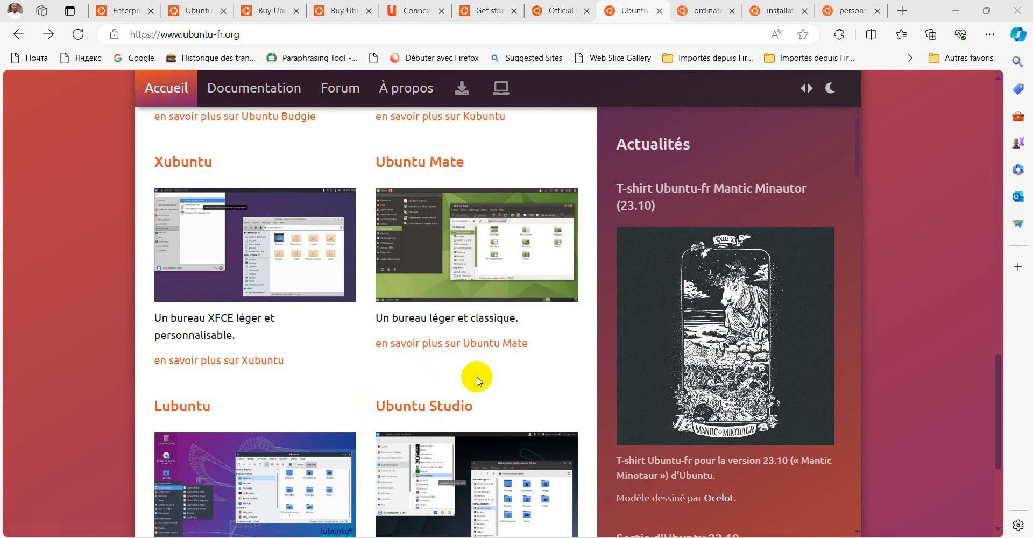
{"action": "scroll", "coordinate": [476, 377], "scroll_direction": "down", "scroll_amount": 4}
{"action": "scroll", "coordinate": [477, 373], "scroll_direction": "up", "scroll_amount": 15}
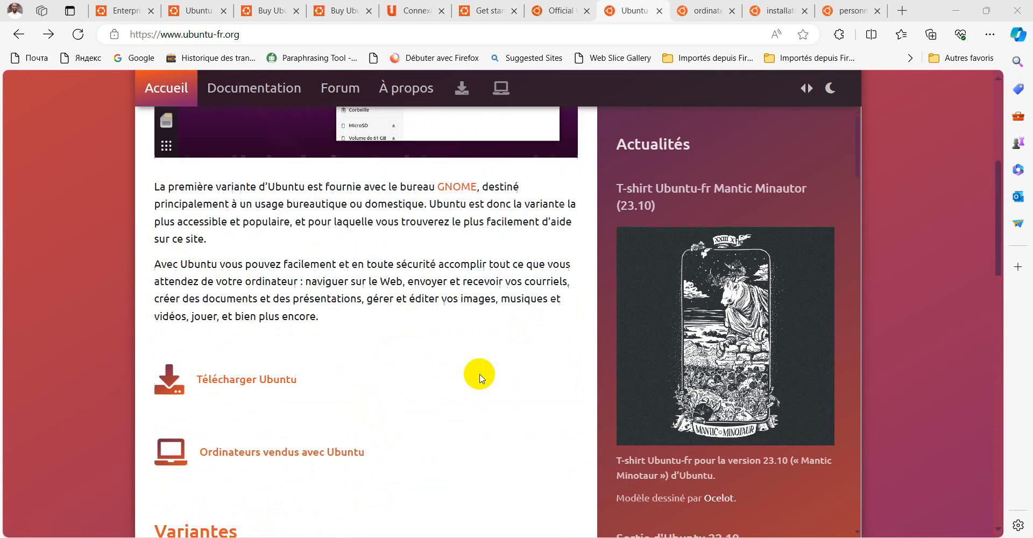
Display the wiki page on computers sold with Ubuntu pre-installed and review its table of manufacturers.
{"action": "left_click", "coordinate": [701, 14]}
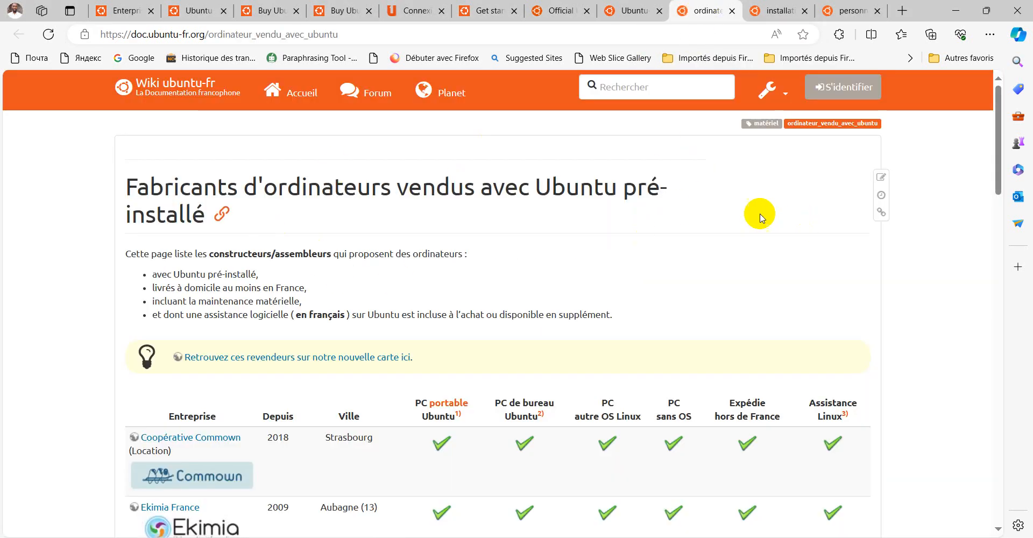
{"action": "scroll", "coordinate": [726, 223], "scroll_direction": "down", "scroll_amount": 3}
{"action": "scroll", "coordinate": [726, 225], "scroll_direction": "down", "scroll_amount": 1}
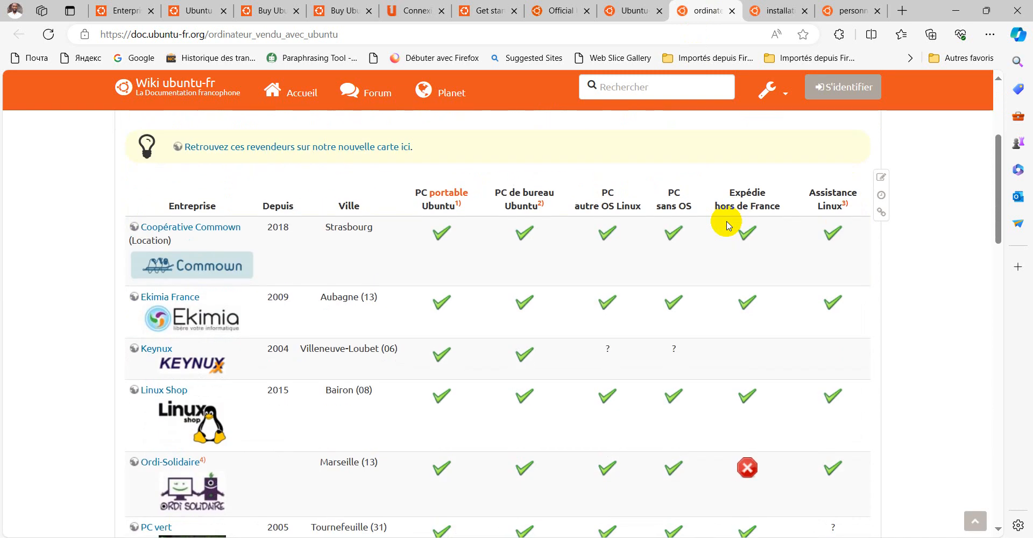
{"action": "scroll", "coordinate": [727, 225], "scroll_direction": "down", "scroll_amount": 1}
{"action": "scroll", "coordinate": [726, 225], "scroll_direction": "up", "scroll_amount": 4}
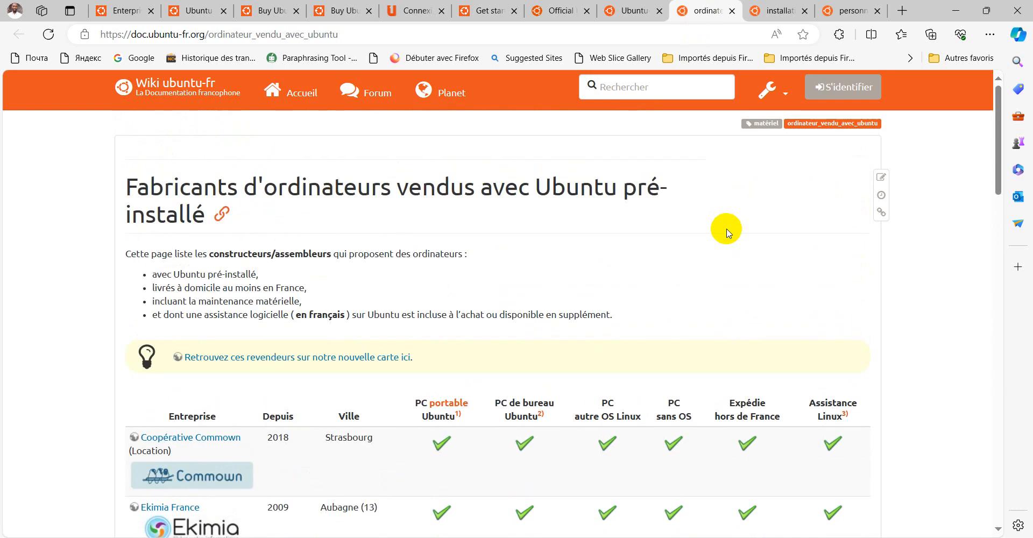
Revisit the ubuntu-fr.org home page down to its Variantes section and return to the wiki page of computer manufacturers.
{"action": "mouse_move", "coordinate": [636, 11]}
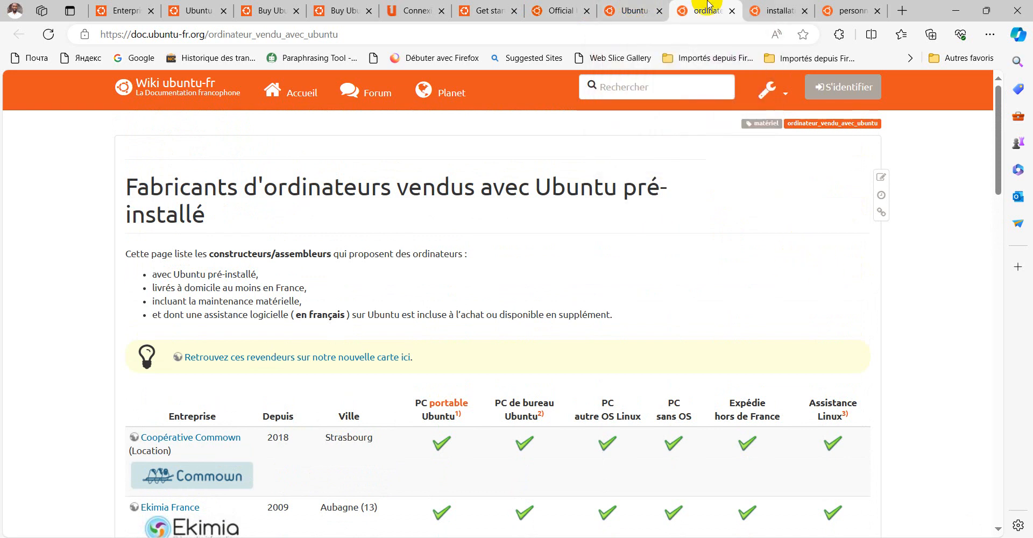
{"action": "left_click", "coordinate": [636, 19]}
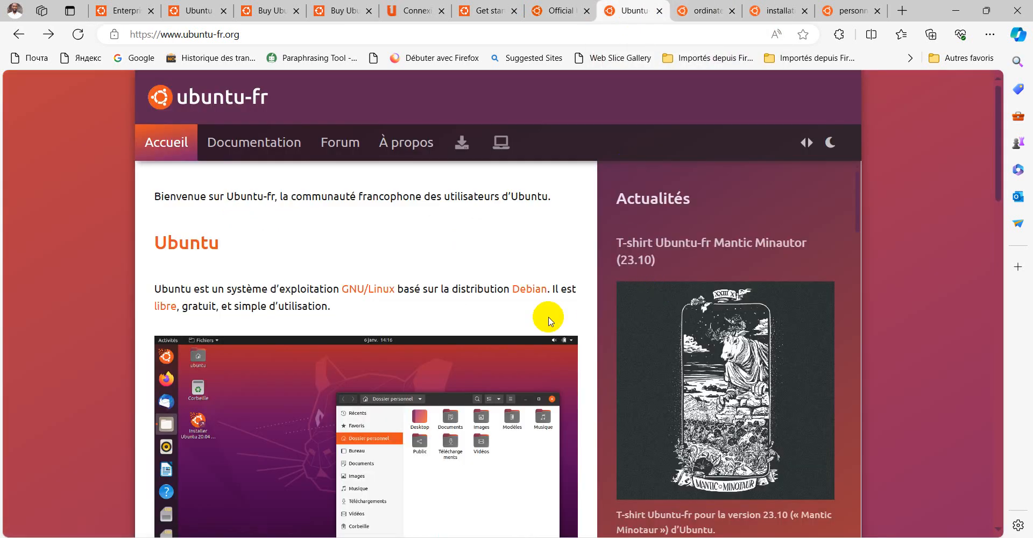
{"action": "scroll", "coordinate": [548, 319], "scroll_direction": "down", "scroll_amount": 2}
{"action": "scroll", "coordinate": [548, 318], "scroll_direction": "up", "scroll_amount": 2}
{"action": "scroll", "coordinate": [548, 317], "scroll_direction": "down", "scroll_amount": 14}
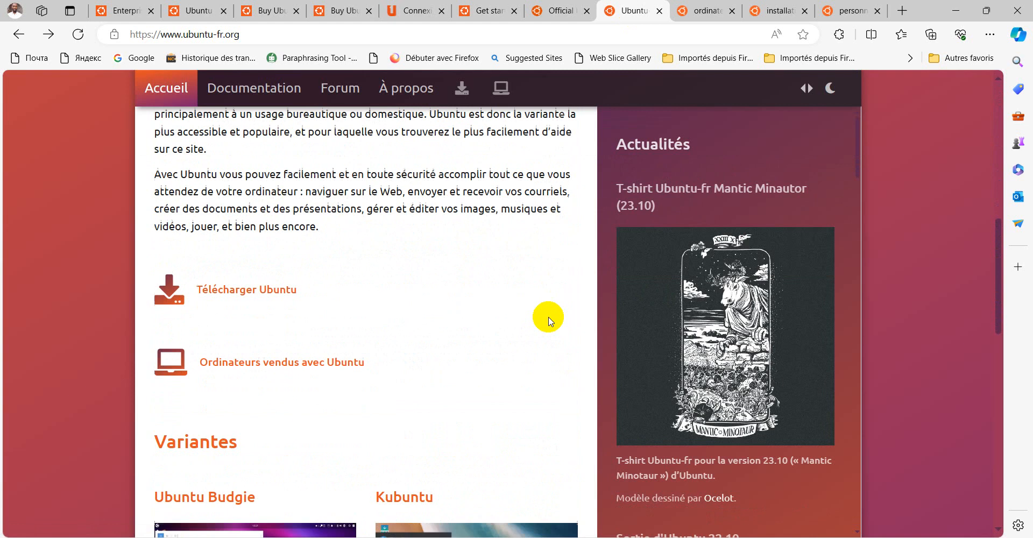
{"action": "left_click", "coordinate": [697, 16]}
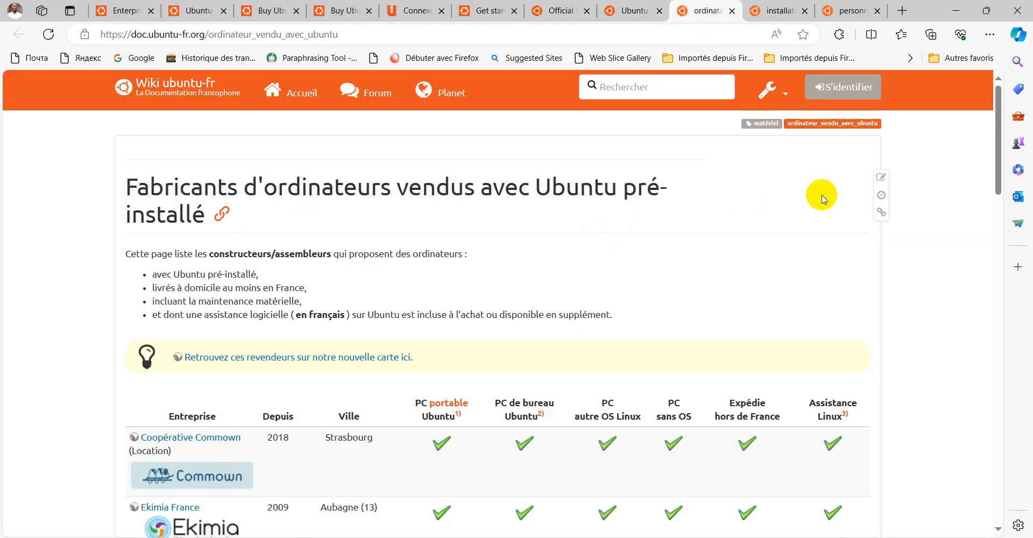
Review the full table of Ubuntu computer manufacturers, the out-of-criteria assemblers and the Voir aussi section, and return to the page's start.
{"action": "scroll", "coordinate": [821, 198], "scroll_direction": "down", "scroll_amount": 4}
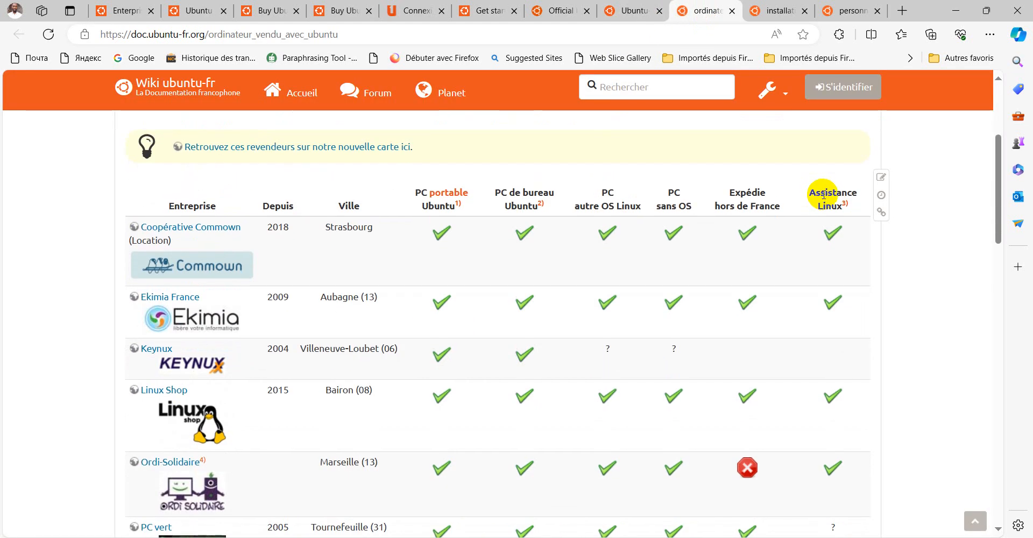
{"action": "scroll", "coordinate": [823, 195], "scroll_direction": "down", "scroll_amount": 1}
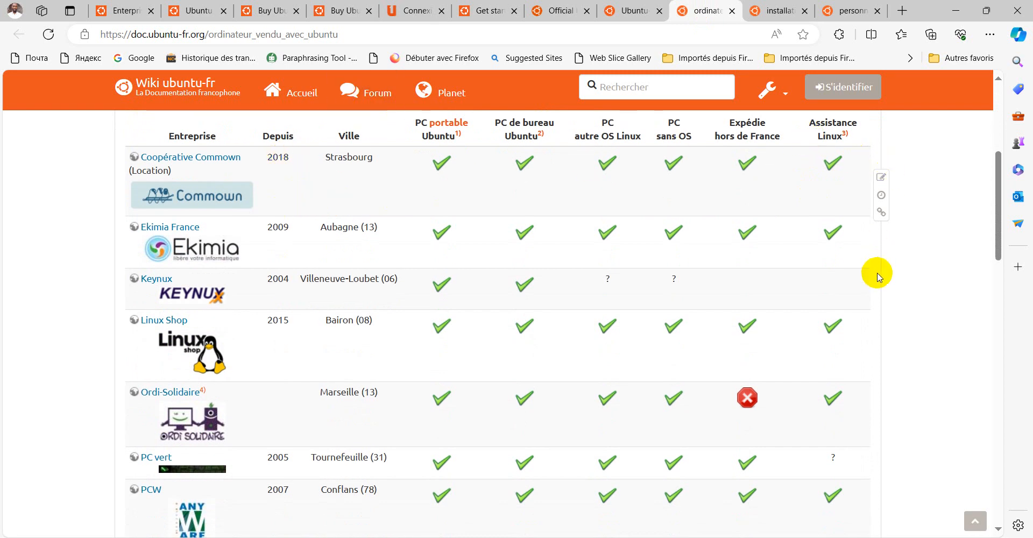
{"action": "scroll", "coordinate": [879, 264], "scroll_direction": "down", "scroll_amount": 1}
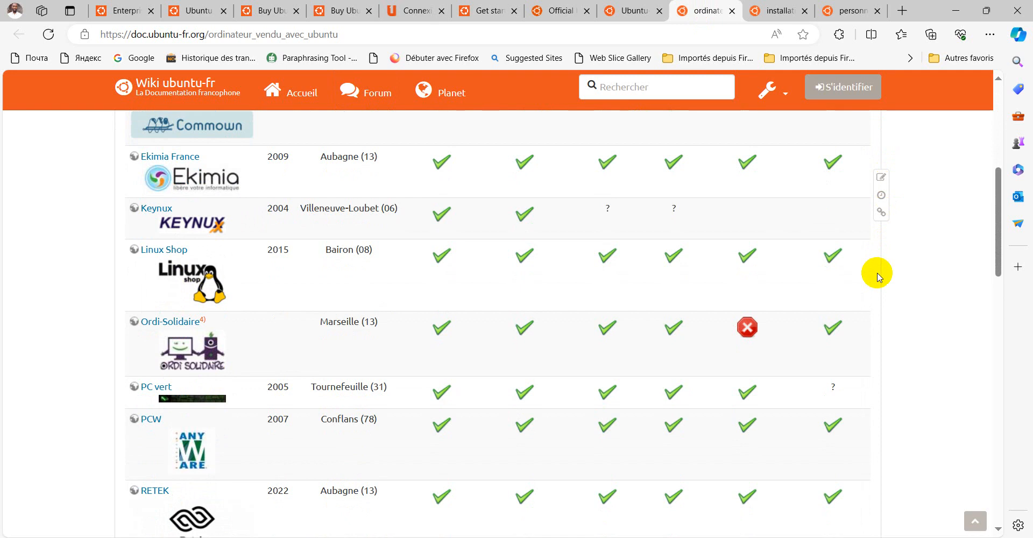
{"action": "scroll", "coordinate": [876, 276], "scroll_direction": "down", "scroll_amount": 5}
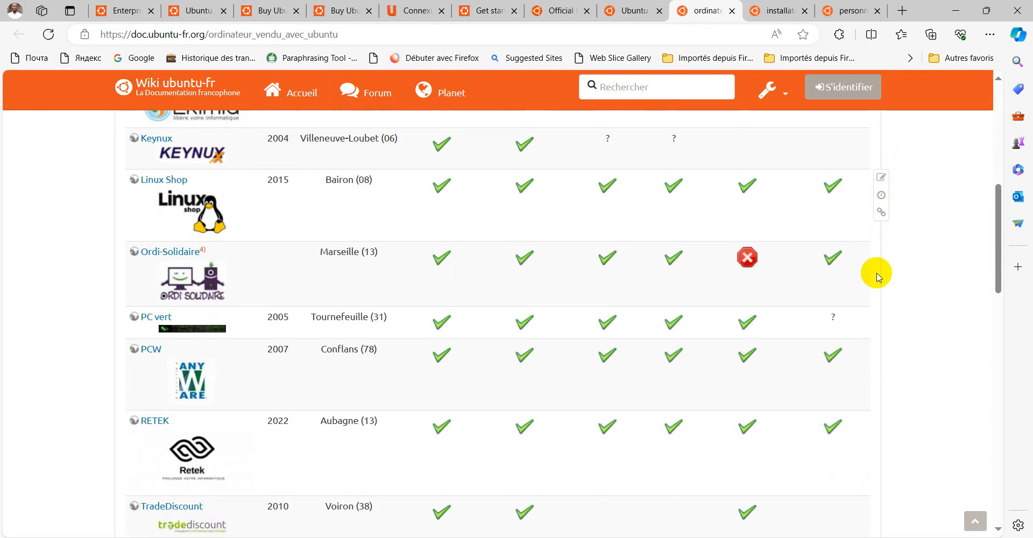
{"action": "scroll", "coordinate": [877, 276], "scroll_direction": "down", "scroll_amount": 1}
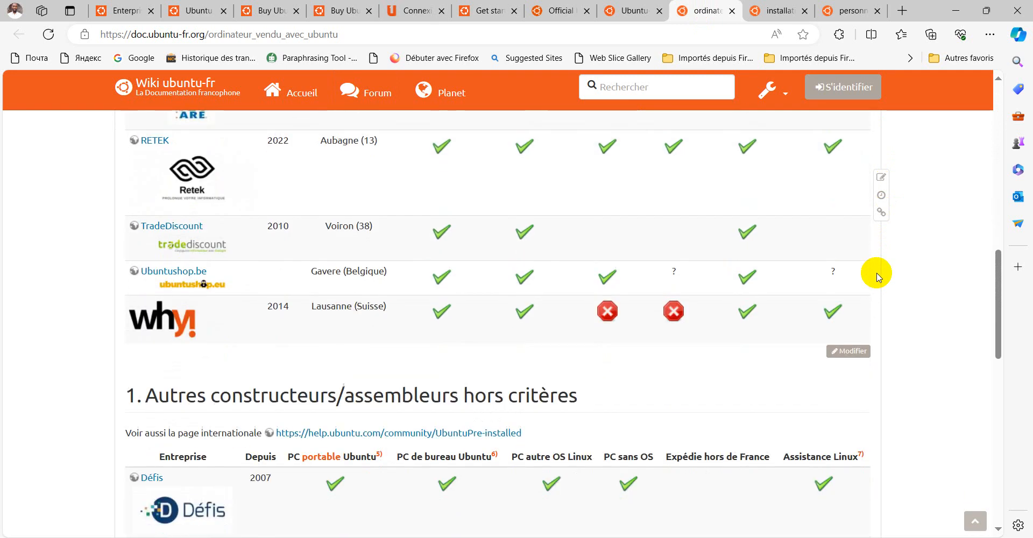
{"action": "scroll", "coordinate": [877, 276], "scroll_direction": "down", "scroll_amount": 4}
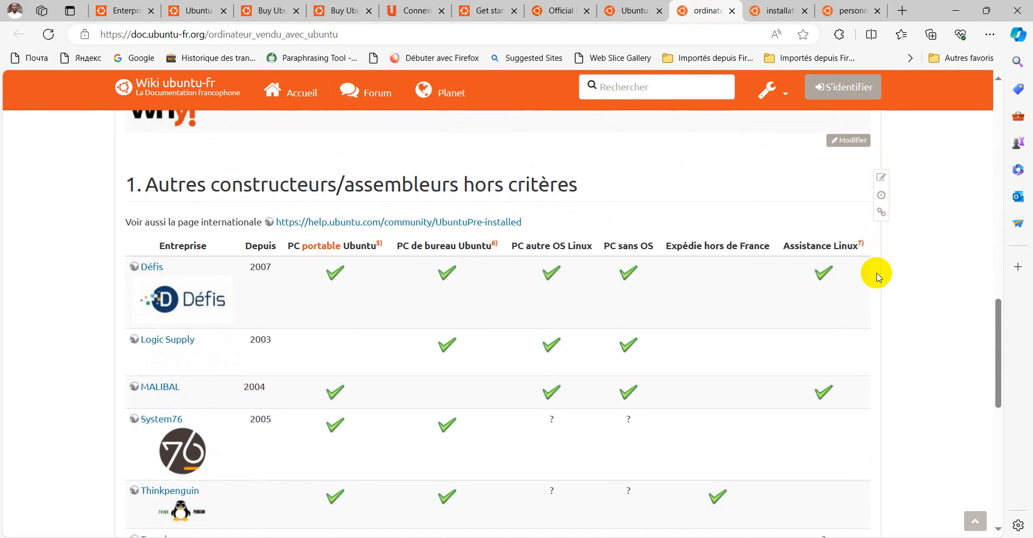
{"action": "scroll", "coordinate": [877, 276], "scroll_direction": "down", "scroll_amount": 7}
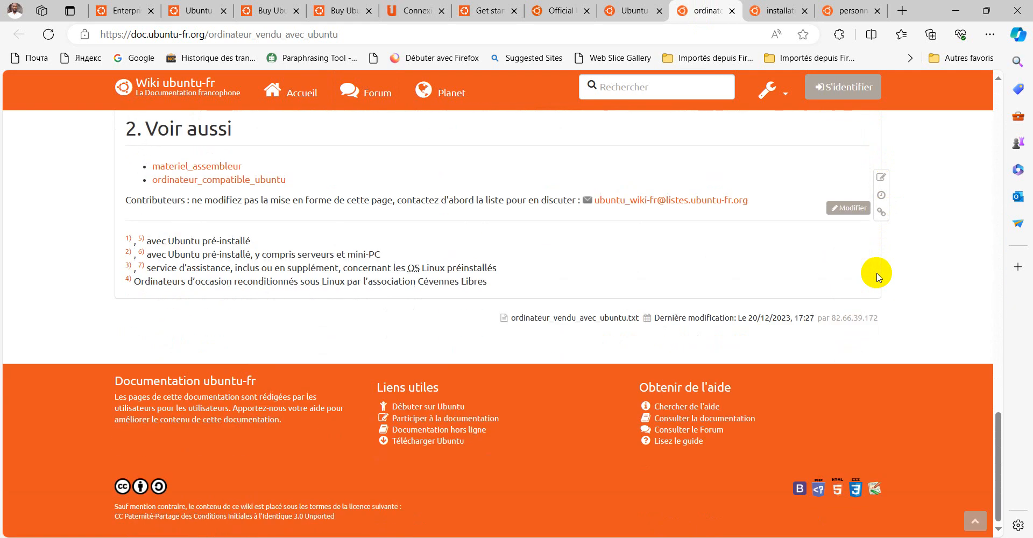
{"action": "scroll", "coordinate": [877, 276], "scroll_direction": "up", "scroll_amount": 4}
{"action": "scroll", "coordinate": [877, 276], "scroll_direction": "up", "scroll_amount": 15}
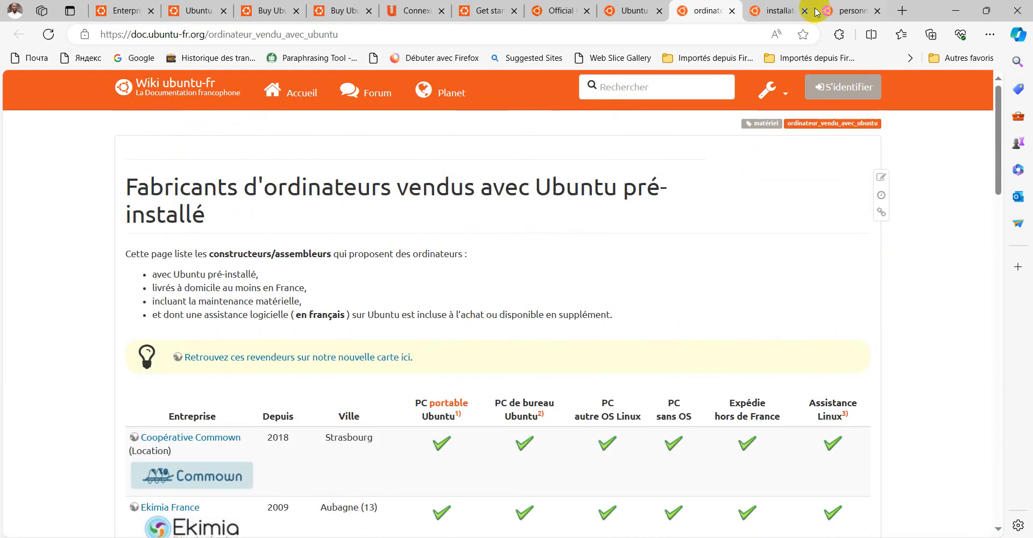
Display the wiki page on installing software under Ubuntu and review its easy and alternative installation methods.
{"action": "left_click", "coordinate": [774, 12]}
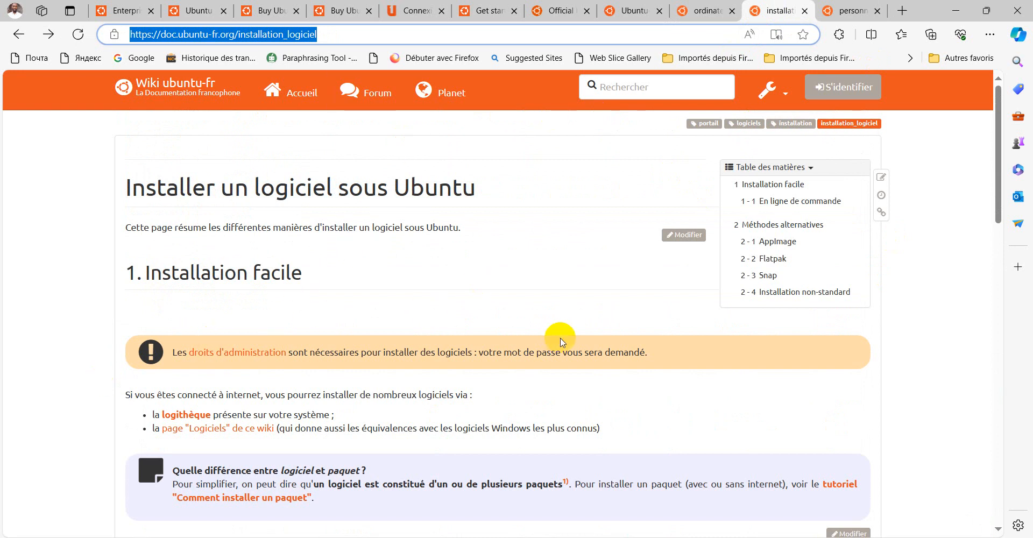
{"action": "scroll", "coordinate": [570, 300], "scroll_direction": "down", "scroll_amount": 8}
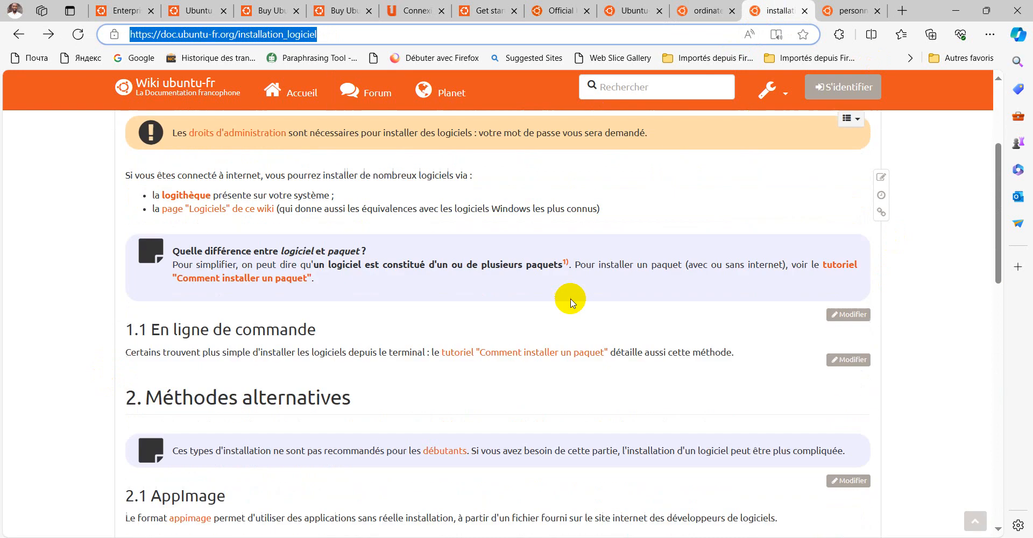
{"action": "scroll", "coordinate": [572, 302], "scroll_direction": "down", "scroll_amount": 10}
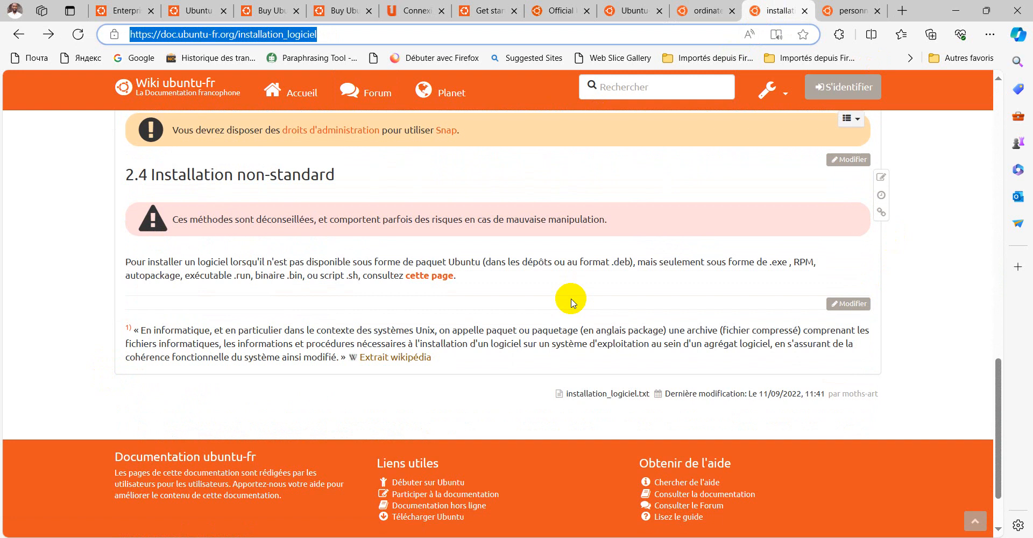
{"action": "scroll", "coordinate": [572, 301], "scroll_direction": "up", "scroll_amount": 18}
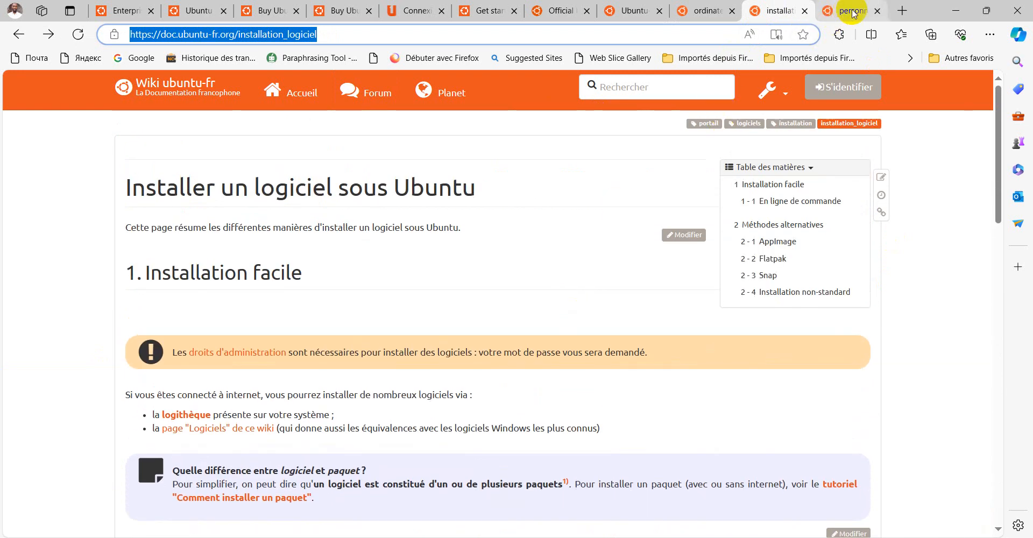
Display the Personnalisation wiki page and review its sections on the login screen and customizing the desktop environments.
{"action": "mouse_move", "coordinate": [853, 14]}
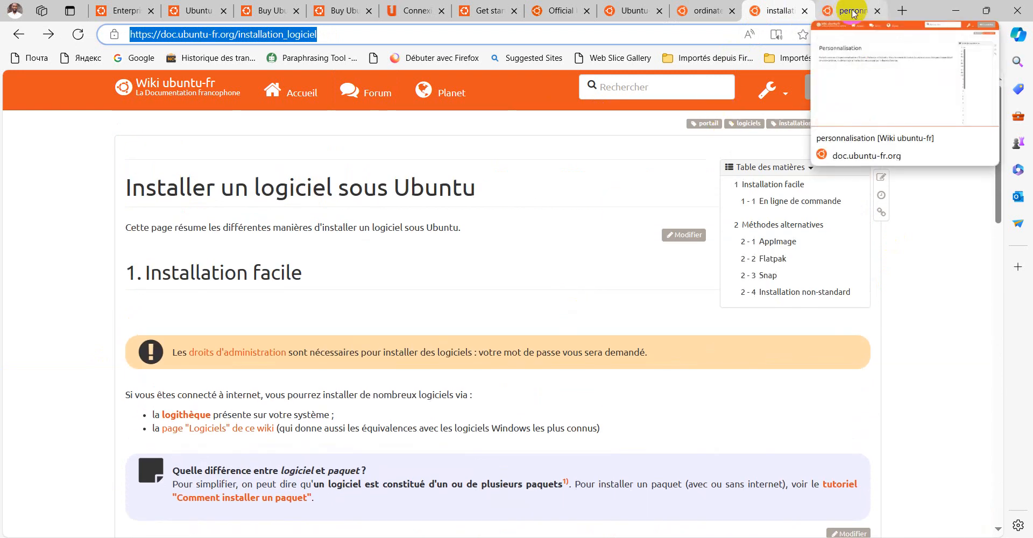
{"action": "left_click", "coordinate": [853, 14]}
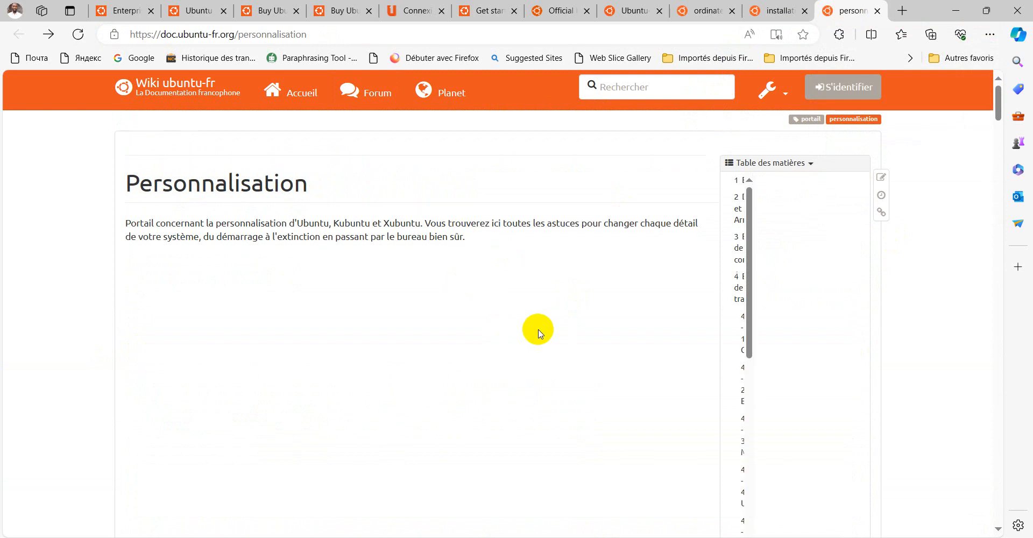
{"action": "scroll", "coordinate": [539, 334], "scroll_direction": "down", "scroll_amount": 8}
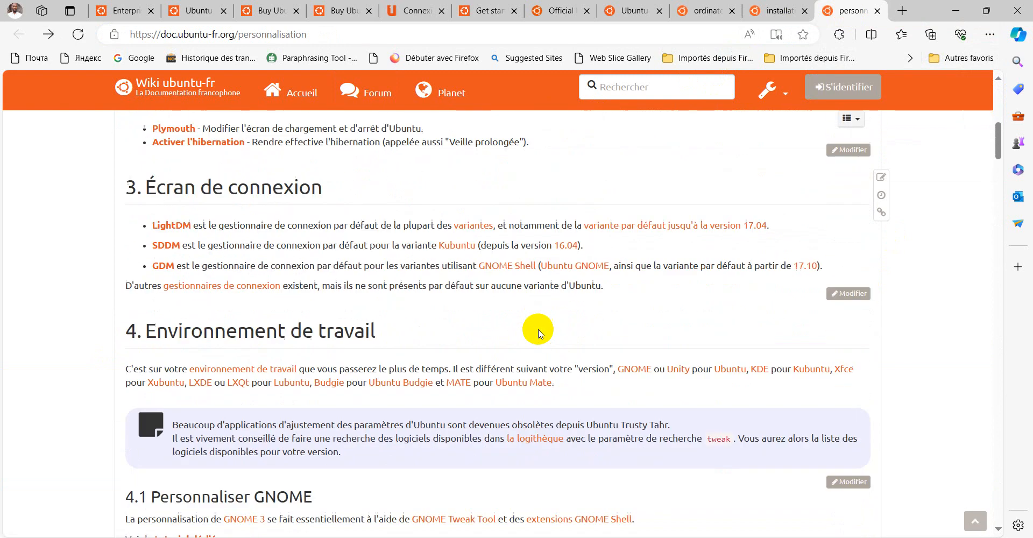
{"action": "scroll", "coordinate": [539, 334], "scroll_direction": "down", "scroll_amount": 8}
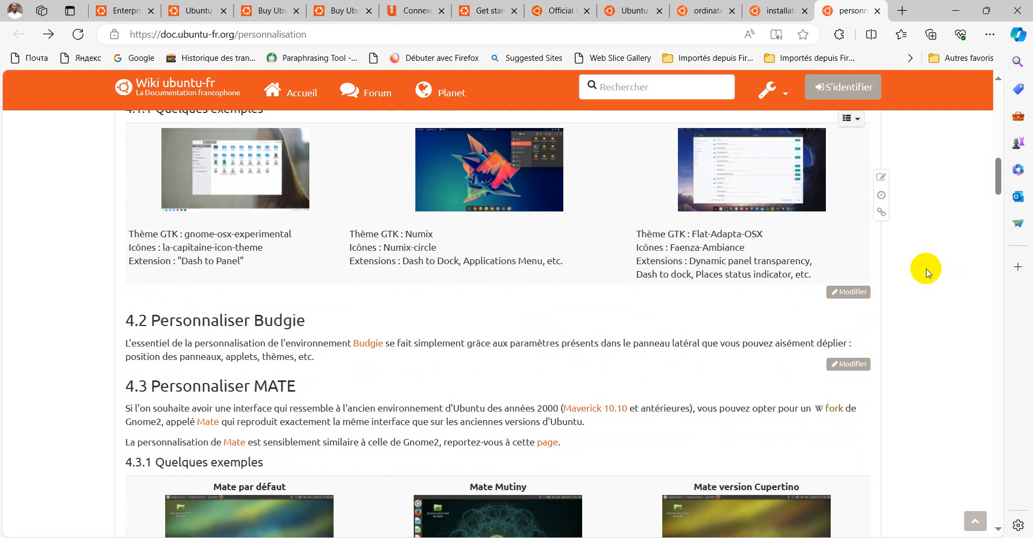
{"action": "scroll", "coordinate": [924, 270], "scroll_direction": "down", "scroll_amount": 8}
{"action": "scroll", "coordinate": [924, 271], "scroll_direction": "up", "scroll_amount": 4}
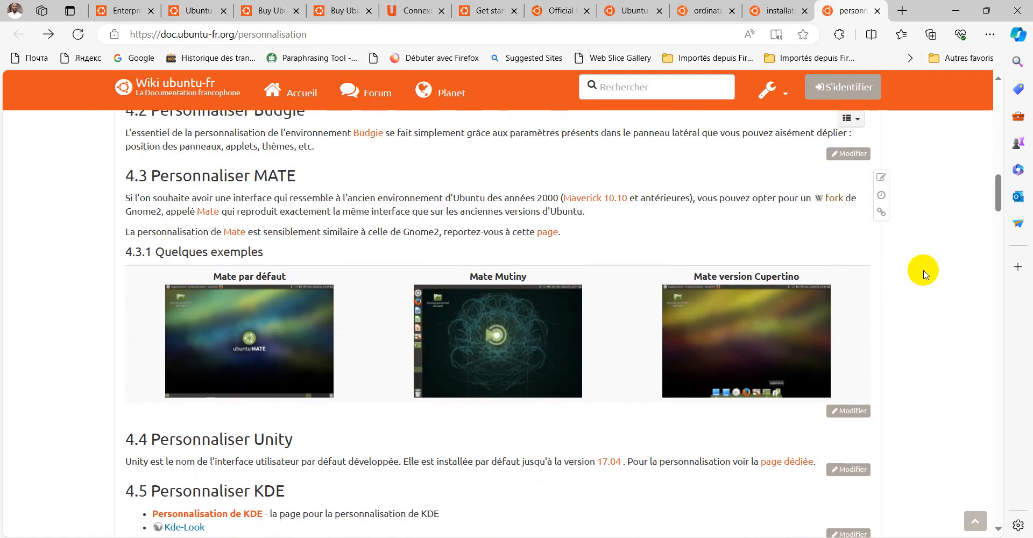
{"action": "scroll", "coordinate": [923, 271], "scroll_direction": "down", "scroll_amount": 4}
{"action": "scroll", "coordinate": [924, 274], "scroll_direction": "down", "scroll_amount": 9}
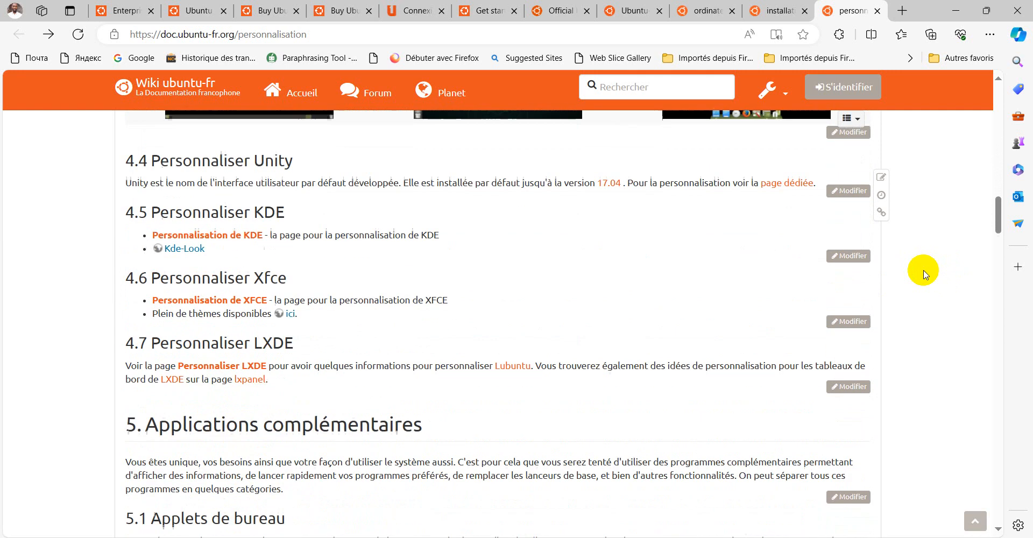
Examine the complementary applications on the Personnalisation page, covering desktop applets, docks and custom menus.
{"action": "scroll", "coordinate": [924, 274], "scroll_direction": "down", "scroll_amount": 7}
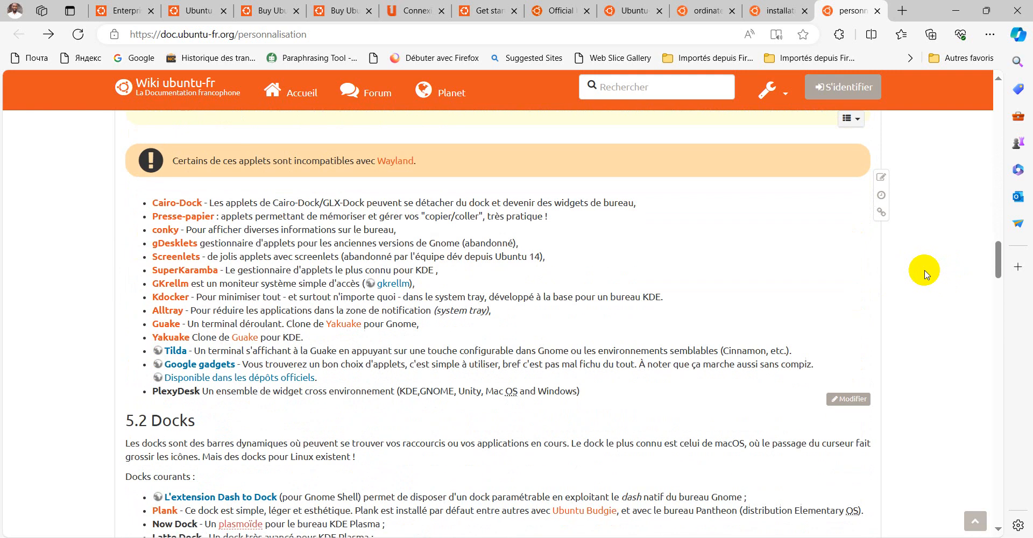
{"action": "scroll", "coordinate": [923, 274], "scroll_direction": "down", "scroll_amount": 3}
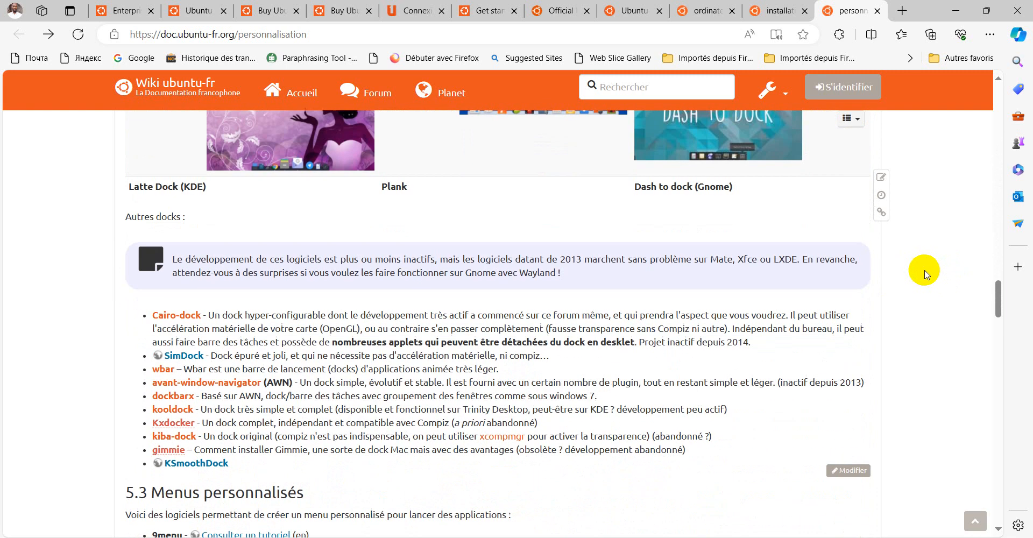
{"action": "scroll", "coordinate": [924, 274], "scroll_direction": "down", "scroll_amount": 1}
{"action": "scroll", "coordinate": [924, 274], "scroll_direction": "up", "scroll_amount": 5}
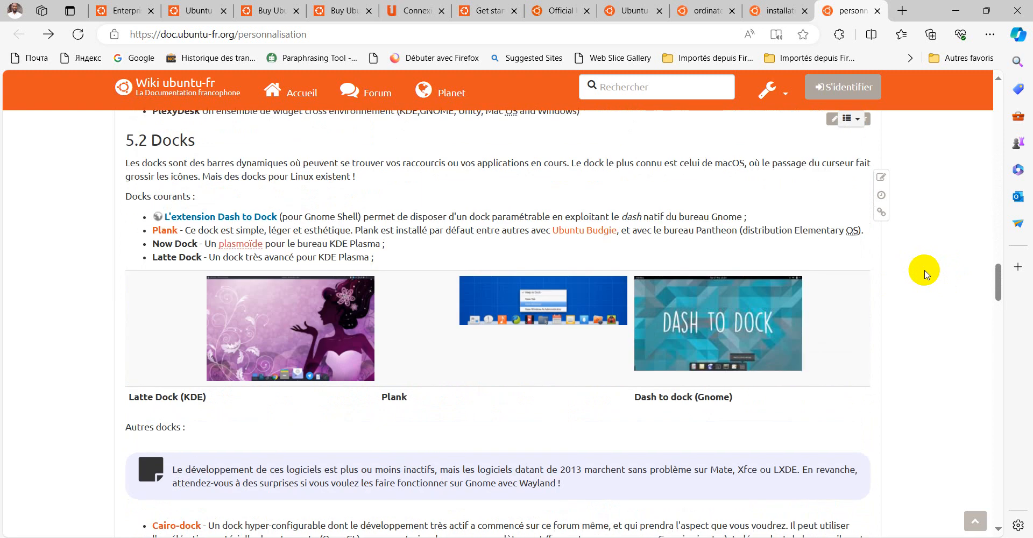
{"action": "scroll", "coordinate": [924, 274], "scroll_direction": "down", "scroll_amount": 15}
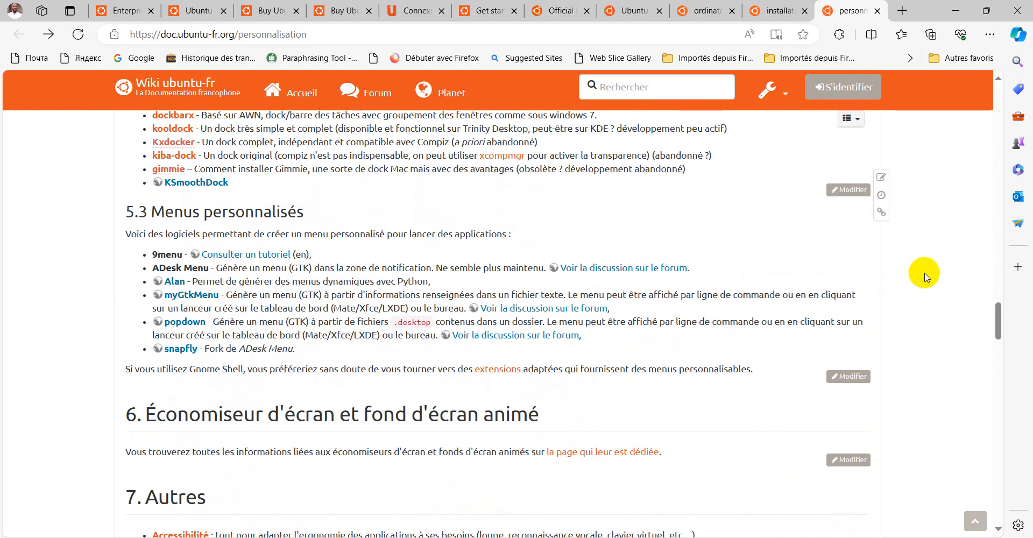
Look through the list of related articles under Pages sur le sujet down to the video tutorials.
{"action": "scroll", "coordinate": [924, 275], "scroll_direction": "down", "scroll_amount": 5}
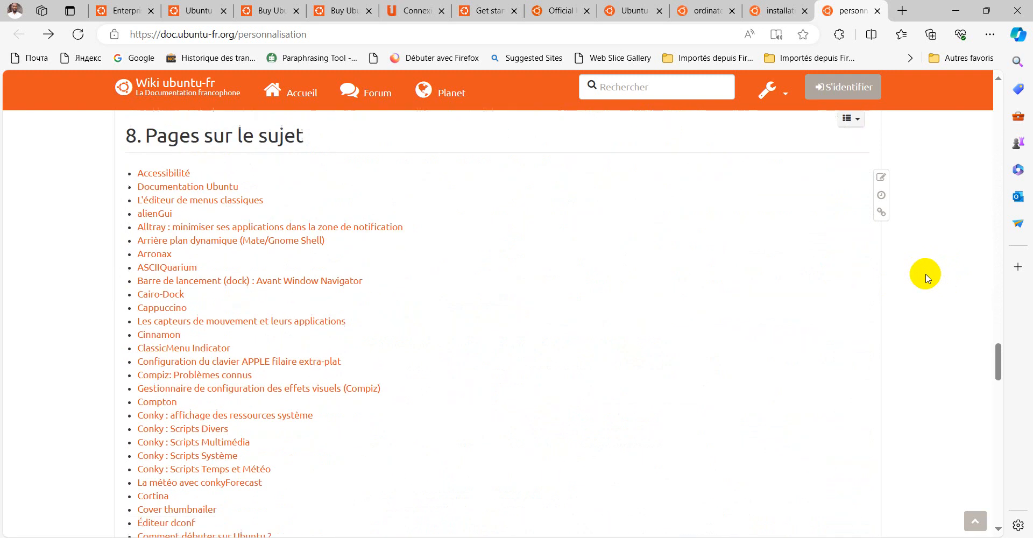
{"action": "scroll", "coordinate": [927, 278], "scroll_direction": "down", "scroll_amount": 1}
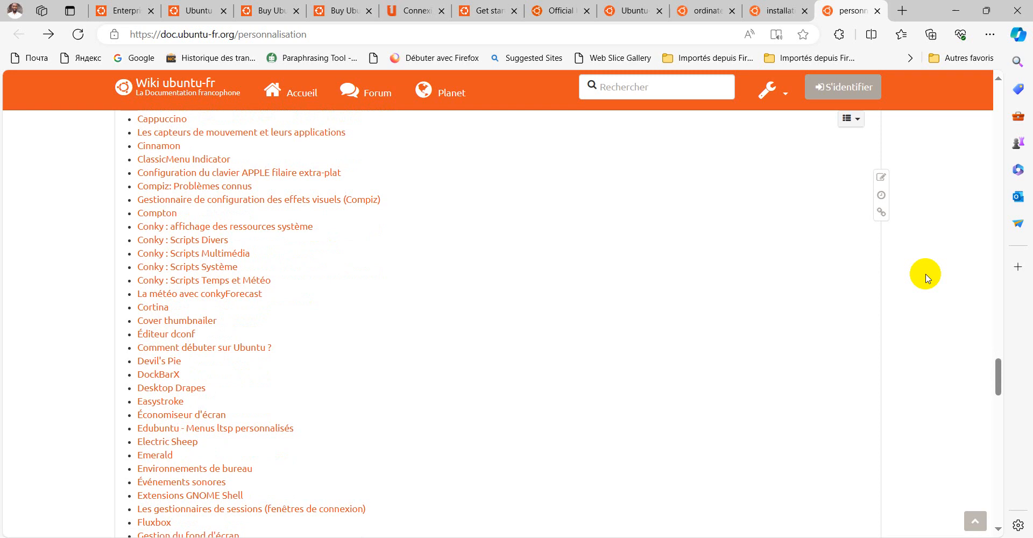
{"action": "scroll", "coordinate": [927, 279], "scroll_direction": "down", "scroll_amount": 4}
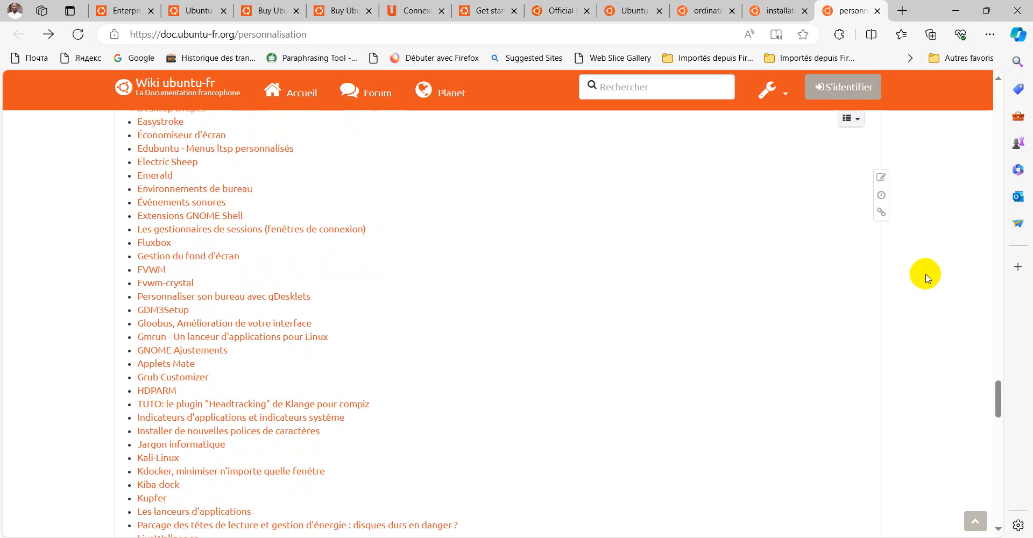
{"action": "scroll", "coordinate": [928, 278], "scroll_direction": "down", "scroll_amount": 5}
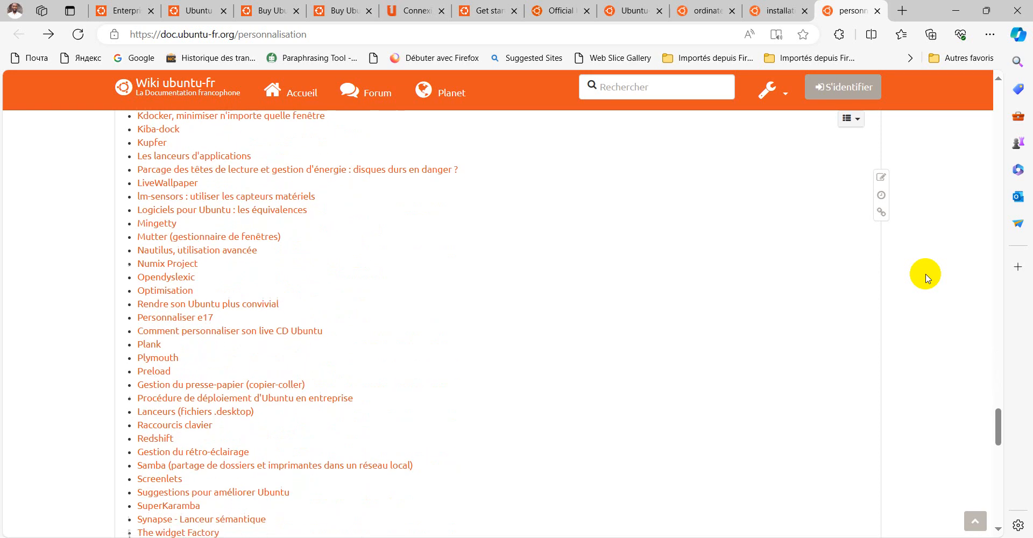
{"action": "scroll", "coordinate": [927, 279], "scroll_direction": "down", "scroll_amount": 7}
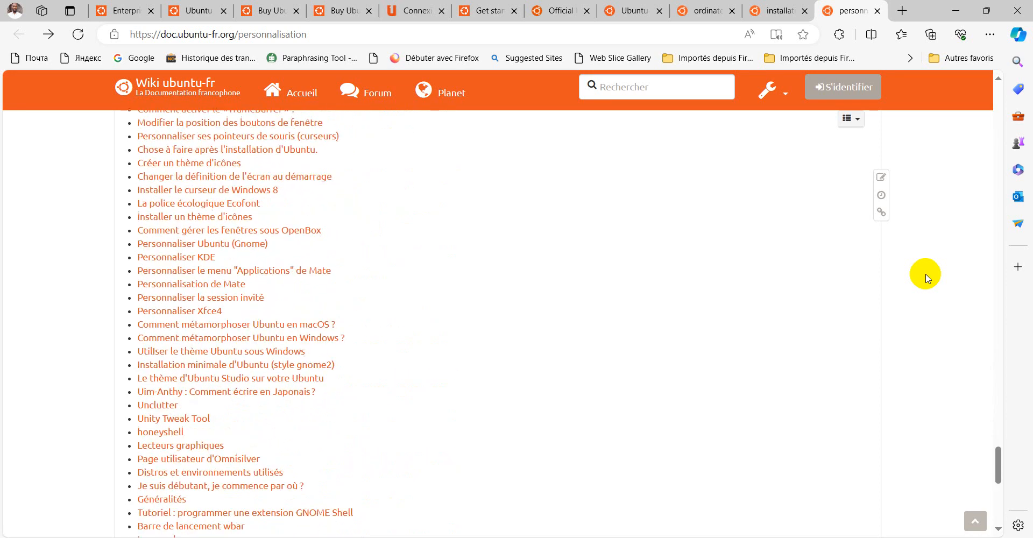
{"action": "scroll", "coordinate": [928, 278], "scroll_direction": "down", "scroll_amount": 2}
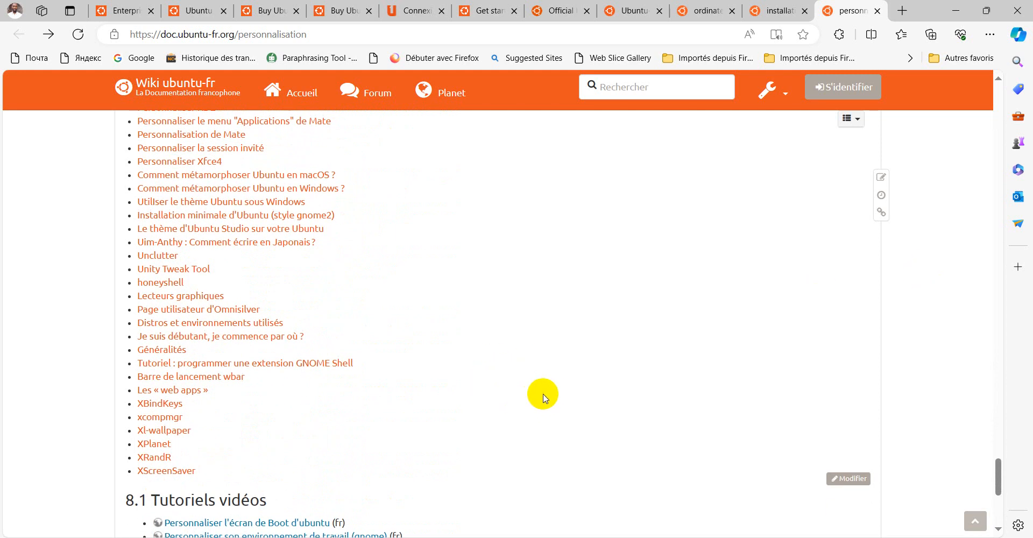
Open the Kali-Linux article from the related pages list in a new tab and view its introduction and desktop image.
{"action": "scroll", "coordinate": [546, 397], "scroll_direction": "up", "scroll_amount": 5}
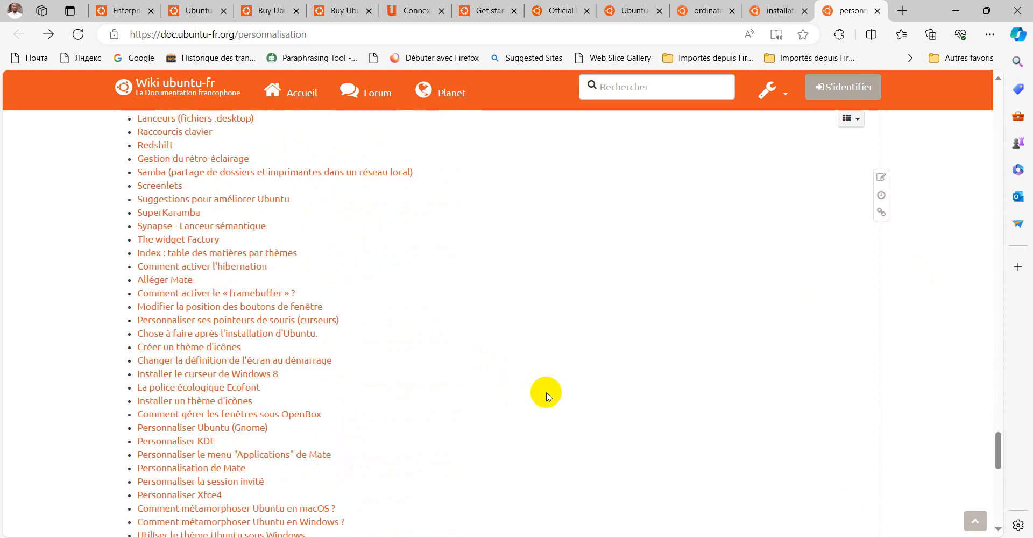
{"action": "scroll", "coordinate": [548, 397], "scroll_direction": "up", "scroll_amount": 6}
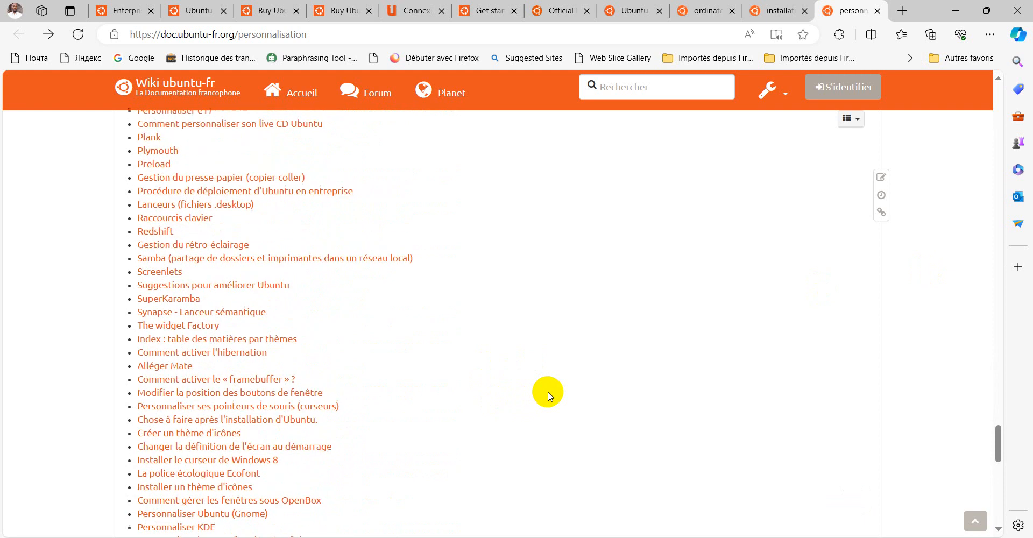
{"action": "scroll", "coordinate": [553, 397], "scroll_direction": "up", "scroll_amount": 1}
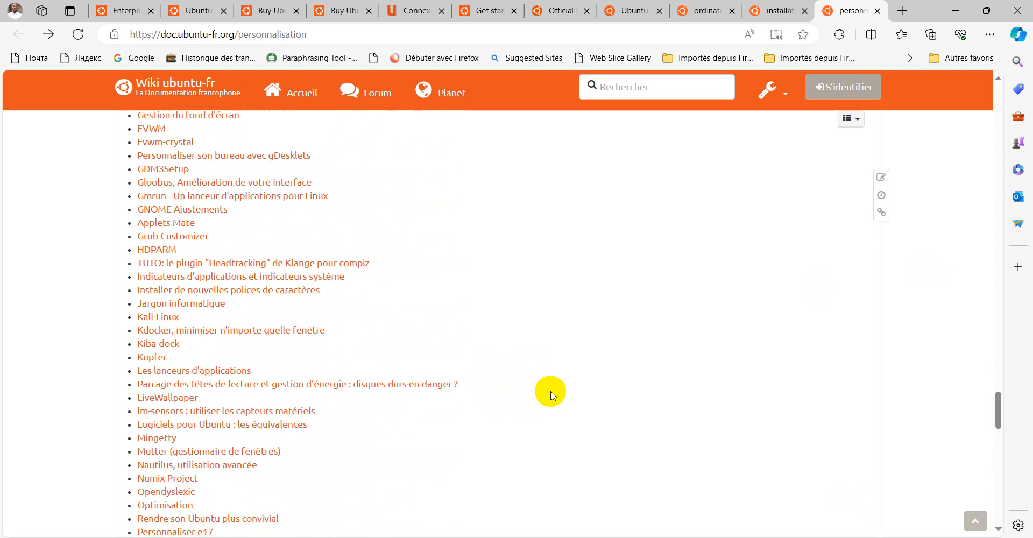
{"action": "right_click", "coordinate": [163, 321]}
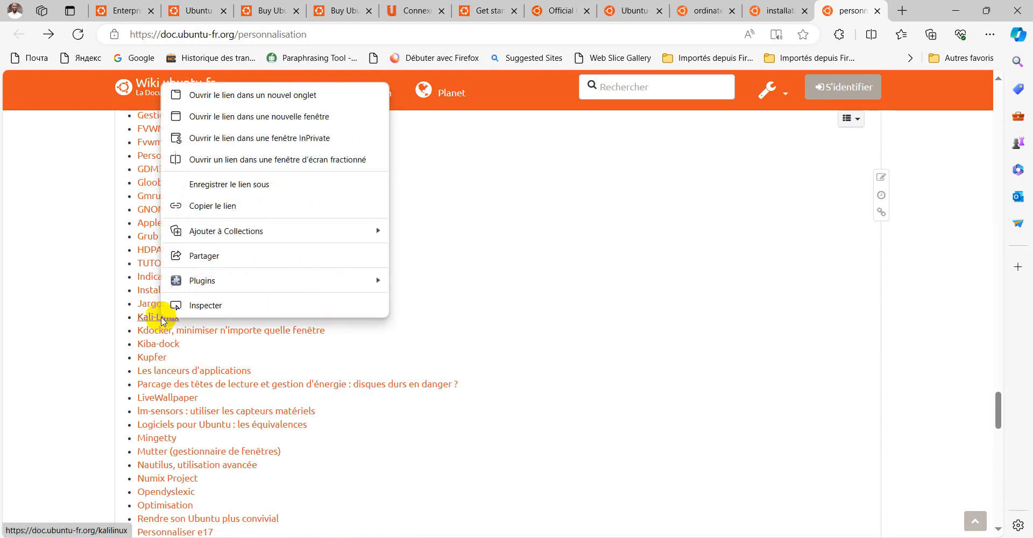
{"action": "left_click", "coordinate": [304, 94]}
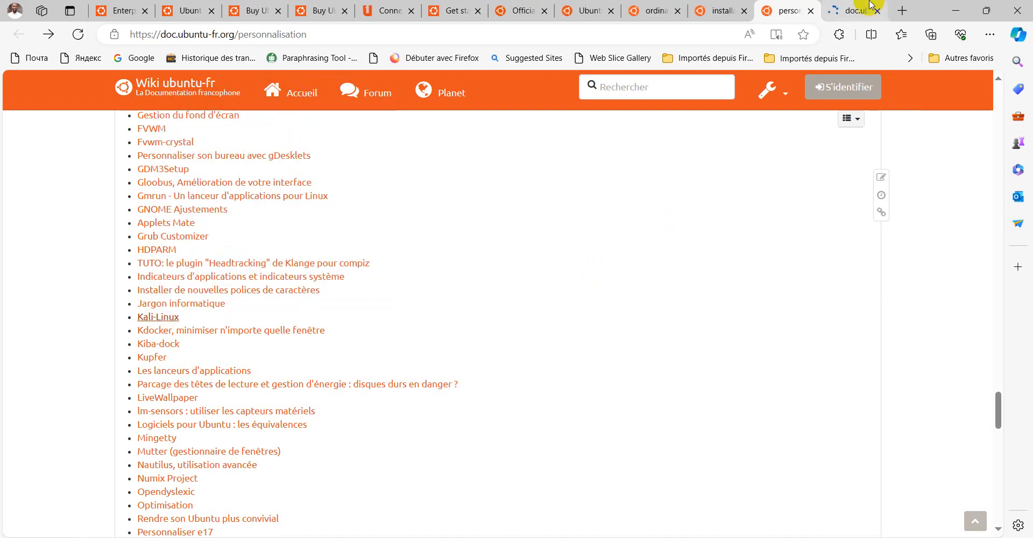
{"action": "left_click", "coordinate": [852, 13]}
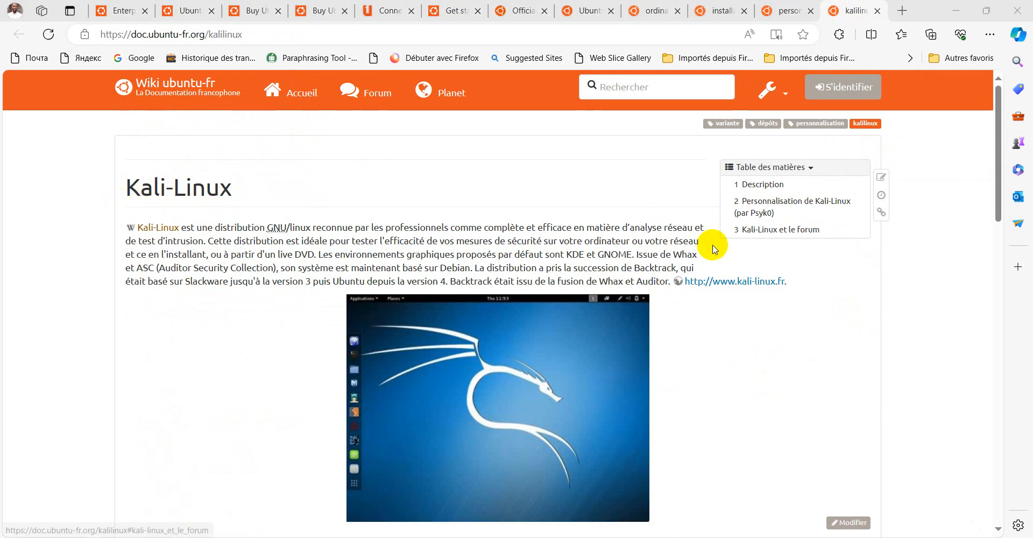
{"action": "scroll", "coordinate": [942, 301], "scroll_direction": "down", "scroll_amount": 2}
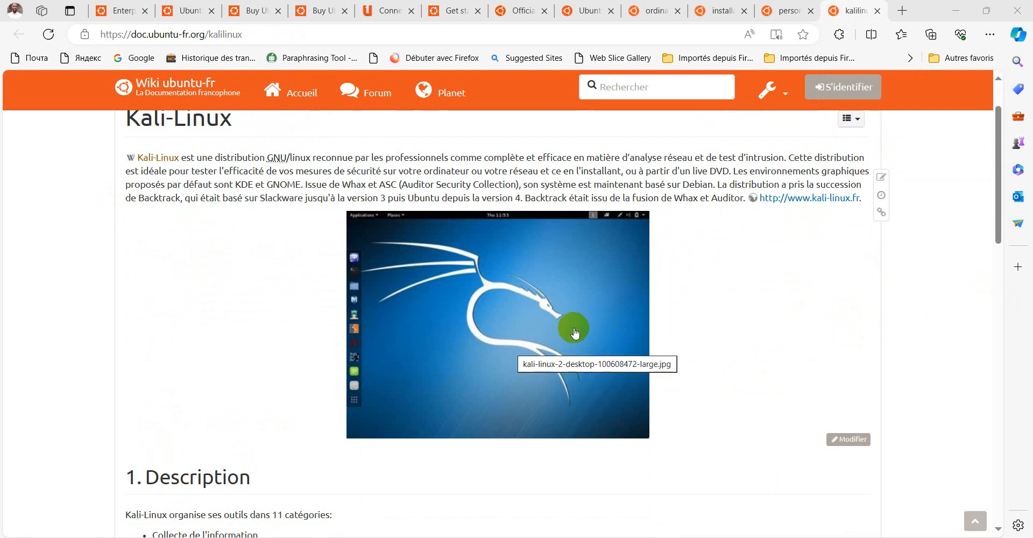
Look through the Kali-Linux article's tool categories and customization section down to the part about the forum.
{"action": "scroll", "coordinate": [849, 336], "scroll_direction": "down", "scroll_amount": 5}
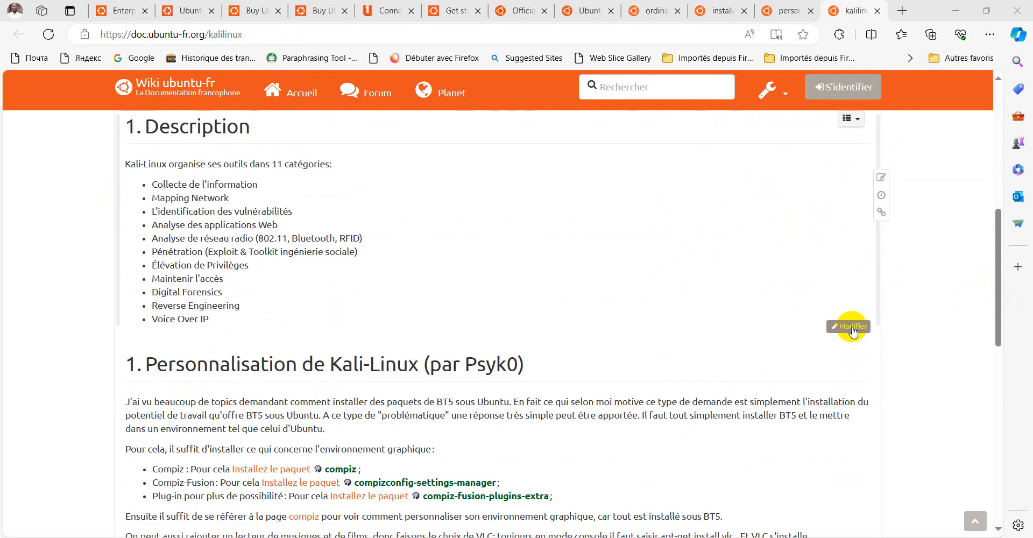
{"action": "scroll", "coordinate": [852, 330], "scroll_direction": "down", "scroll_amount": 5}
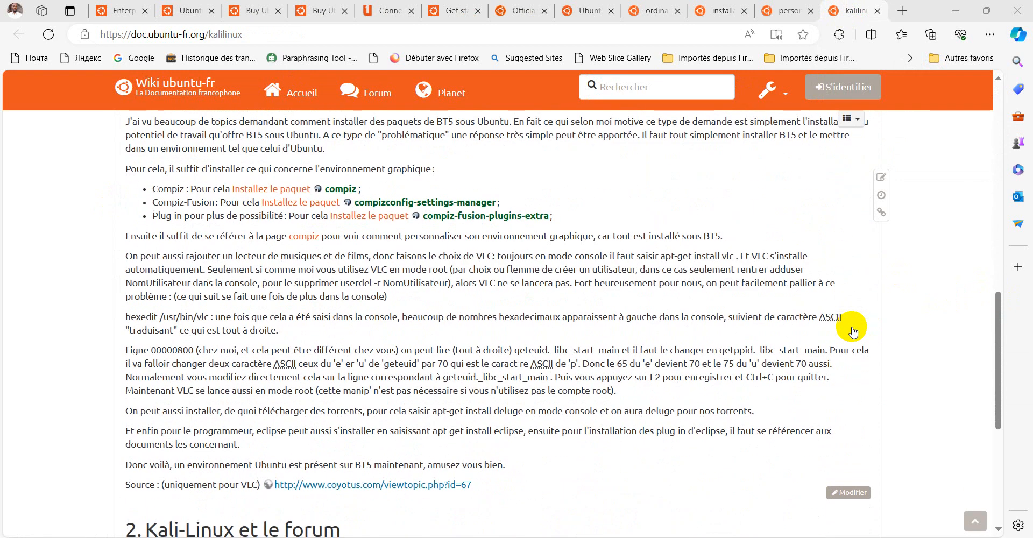
{"action": "scroll", "coordinate": [852, 330], "scroll_direction": "down", "scroll_amount": 4}
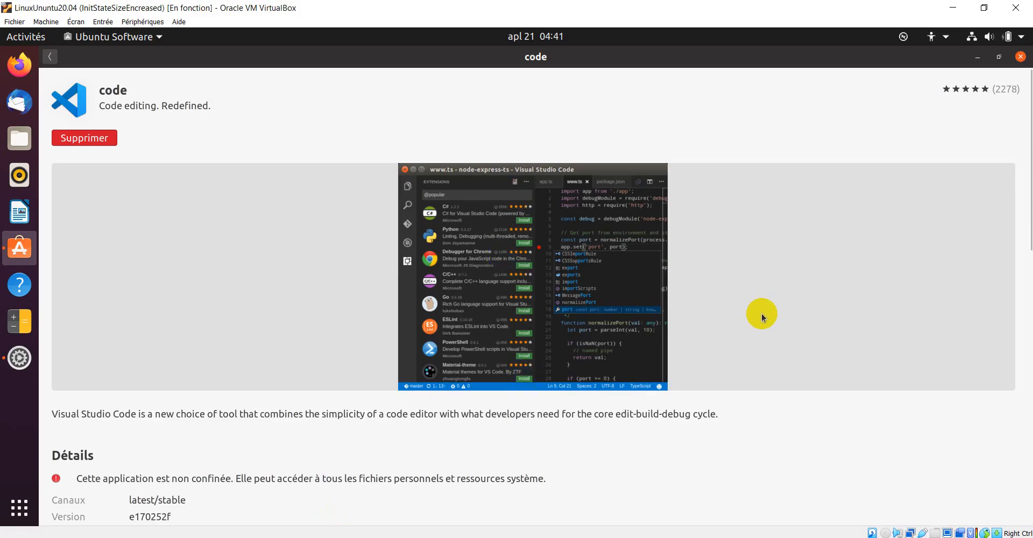
Switch to the Ubuntu virtual machine and look over the code application's page in Ubuntu Software down to the user reviews.
{"action": "scroll", "coordinate": [797, 285], "scroll_direction": "down", "scroll_amount": 1}
{"action": "scroll", "coordinate": [799, 284], "scroll_direction": "up", "scroll_amount": 1}
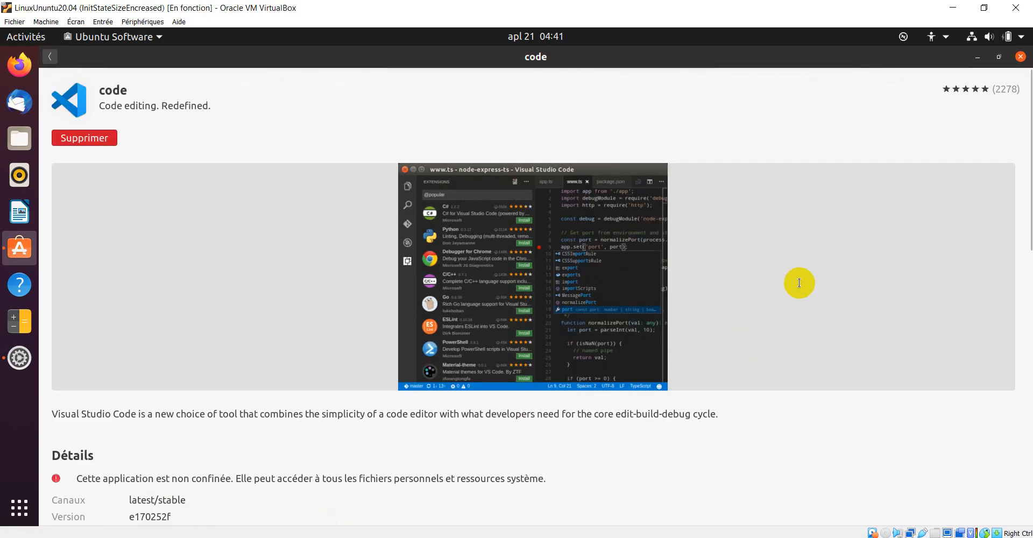
{"action": "scroll", "coordinate": [802, 286], "scroll_direction": "down", "scroll_amount": 10}
{"action": "scroll", "coordinate": [803, 285], "scroll_direction": "down", "scroll_amount": 3}
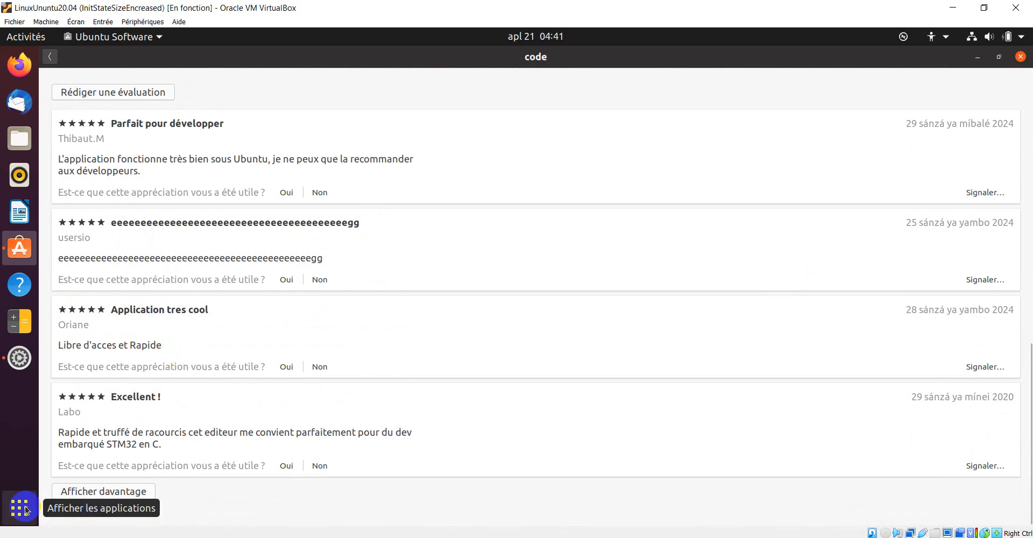
Find Visual Studio Code with the application search "vsco", launch it, and add it to the dock favourites.
{"action": "left_click", "coordinate": [3, 521]}
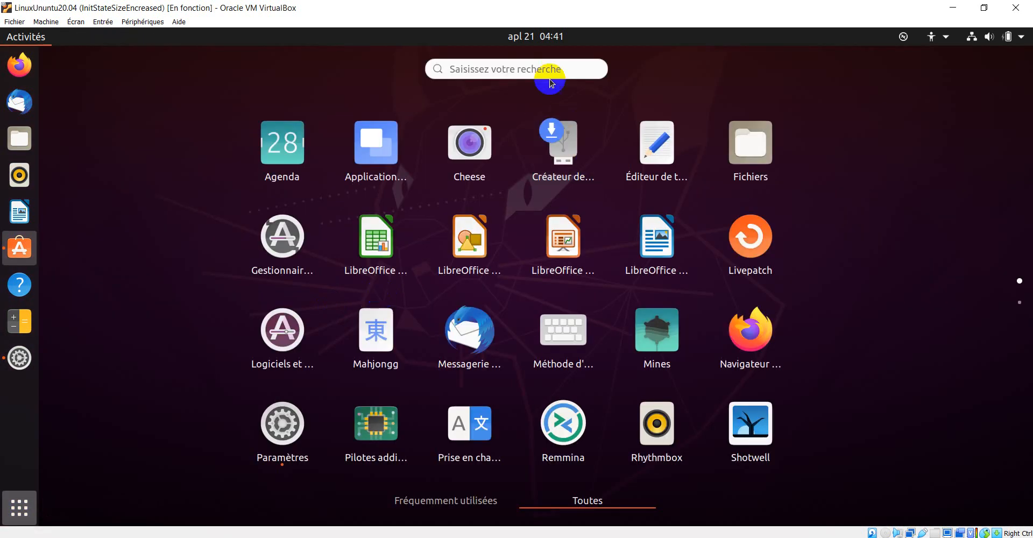
{"action": "left_click", "coordinate": [515, 70]}
{"action": "type", "text": "vsco"}
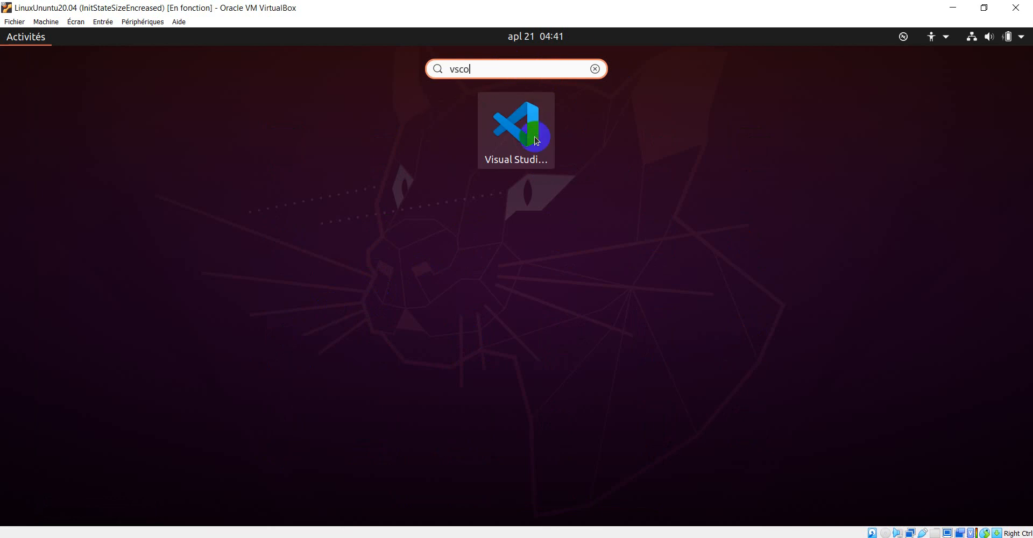
{"action": "left_click", "coordinate": [375, 111]}
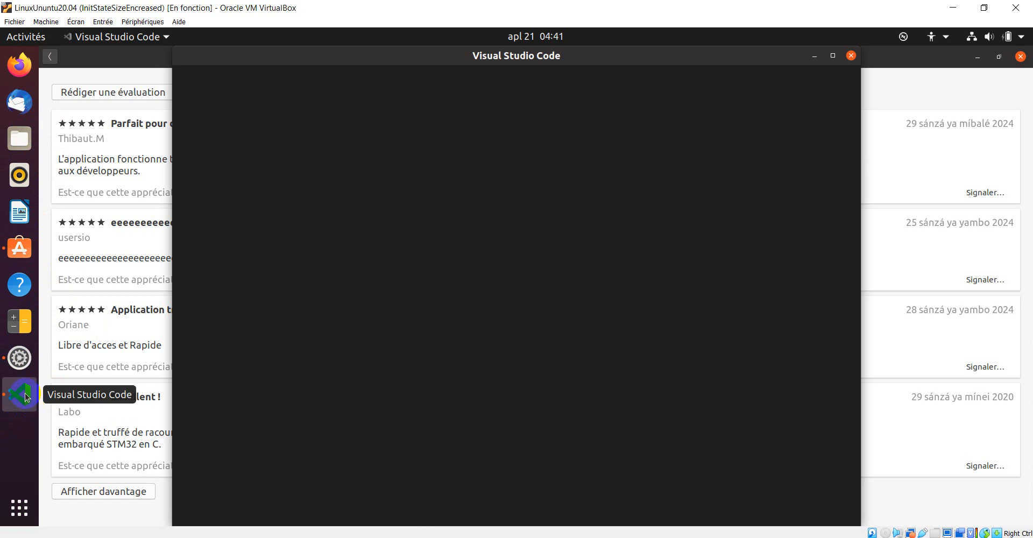
{"action": "right_click", "coordinate": [25, 397]}
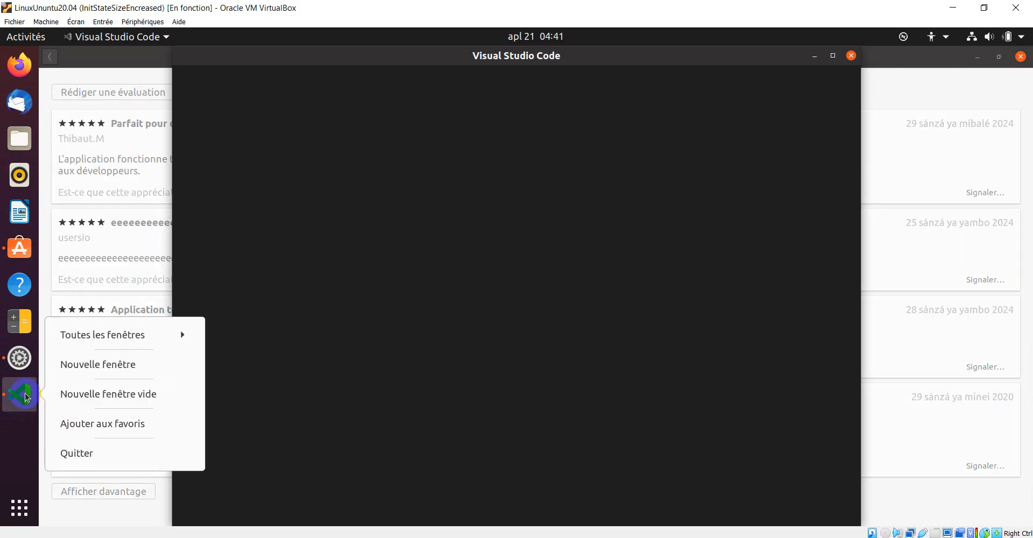
{"action": "left_click", "coordinate": [118, 425]}
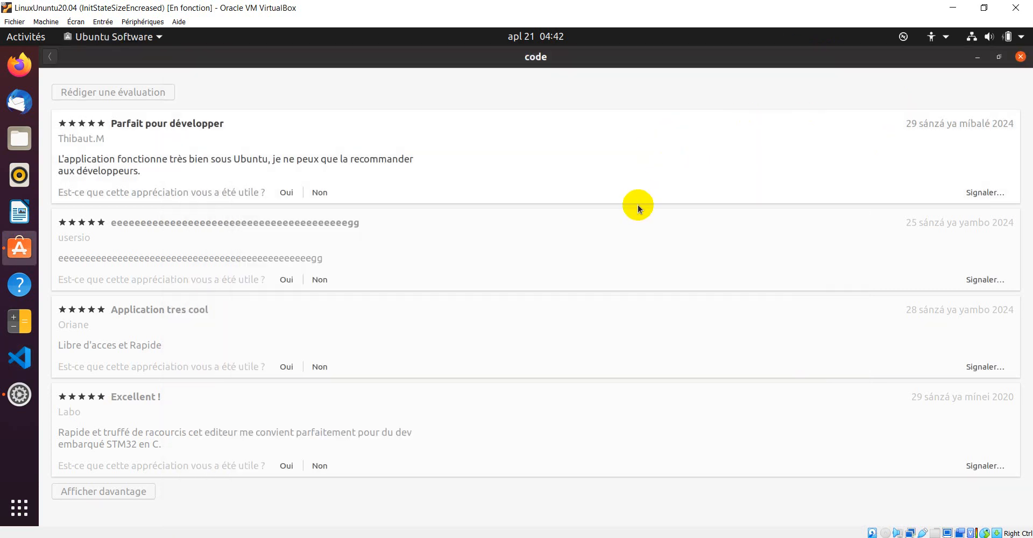
Return to the Ubuntu Software search results, shorten the query to "visual studio", and look through the listed applications.
{"action": "scroll", "coordinate": [638, 205], "scroll_direction": "up", "scroll_amount": 10}
{"action": "scroll", "coordinate": [637, 202], "scroll_direction": "up", "scroll_amount": 3}
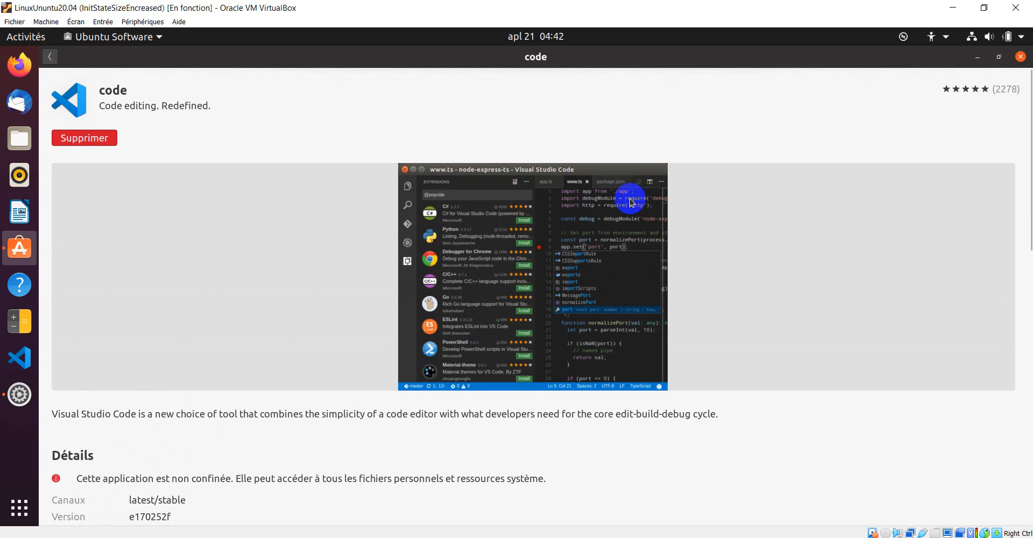
{"action": "left_click", "coordinate": [49, 57]}
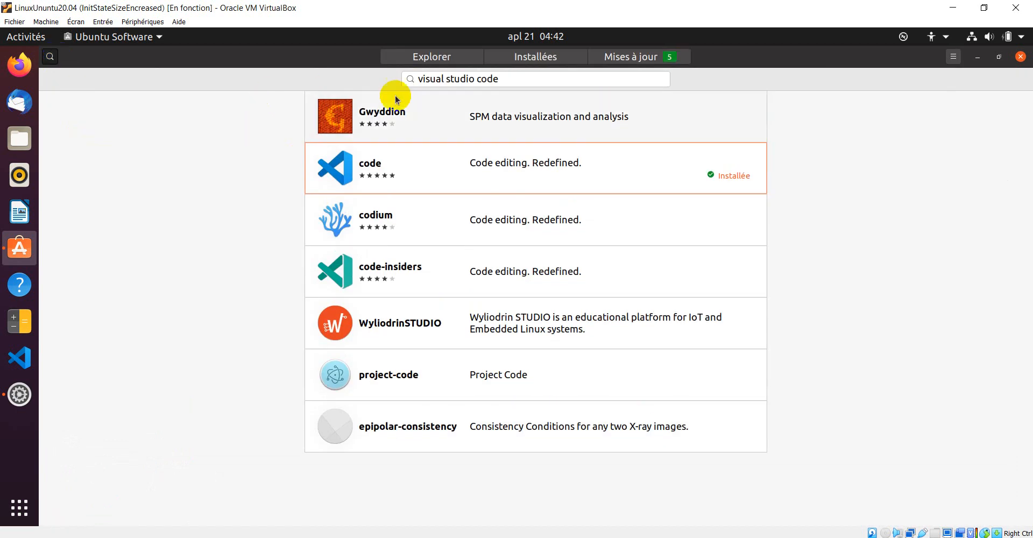
{"action": "left_click", "coordinate": [503, 78]}
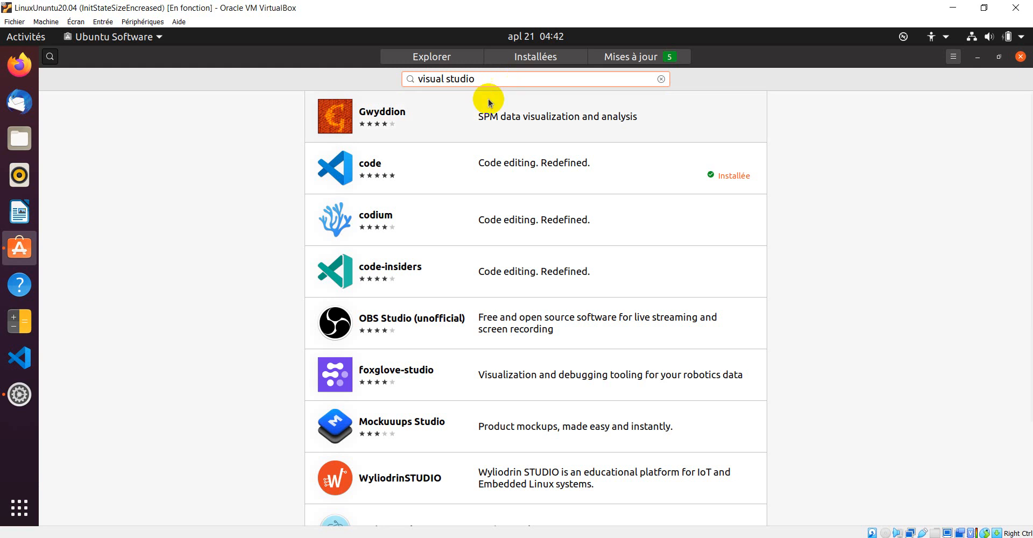
{"action": "scroll", "coordinate": [828, 245], "scroll_direction": "down", "scroll_amount": 1}
{"action": "scroll", "coordinate": [828, 245], "scroll_direction": "down", "scroll_amount": 2}
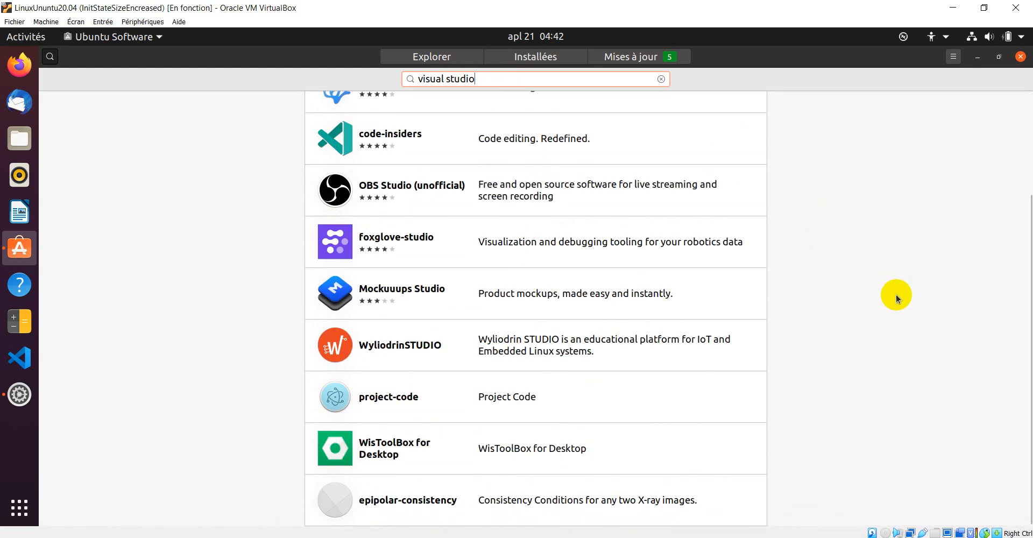
{"action": "scroll", "coordinate": [890, 316], "scroll_direction": "up", "scroll_amount": 3}
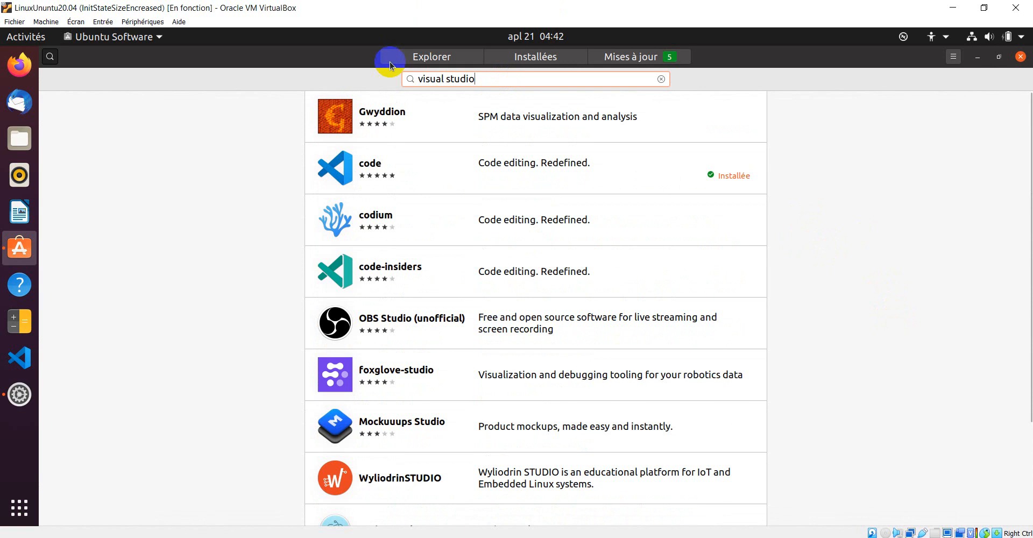
Replace the Ubuntu Software search query with "notepad++".
{"action": "left_click_drag", "start_coordinate": [486, 75], "coordinate": [423, 80]}
{"action": "type", "text": "n"}
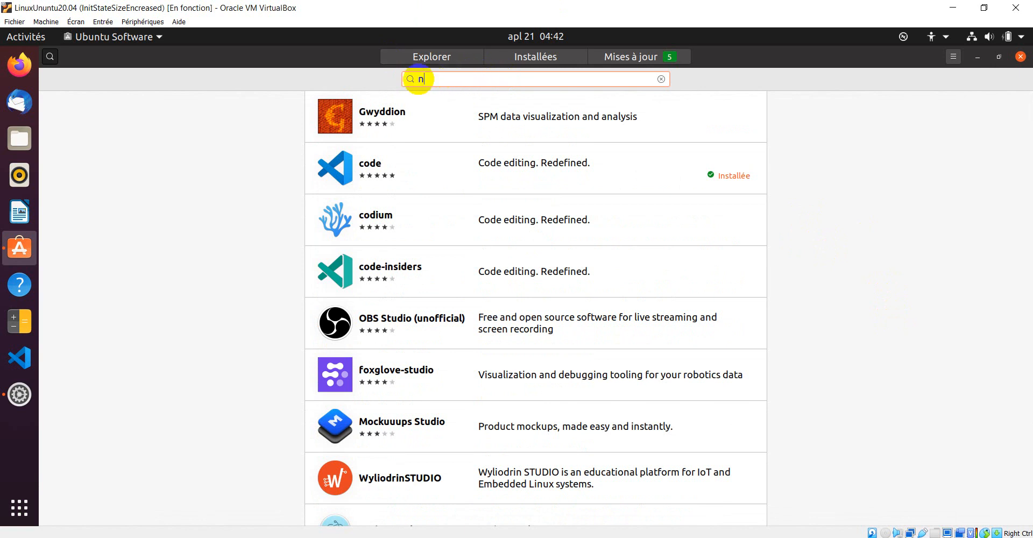
{"action": "type", "text": "otepad++"}
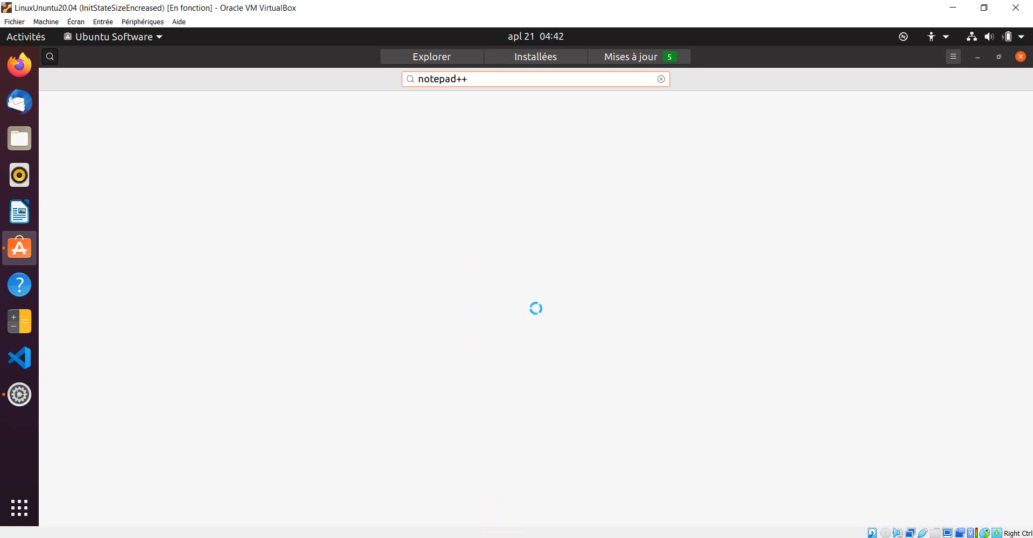
{"action": "left_click", "coordinate": [500, 537]}
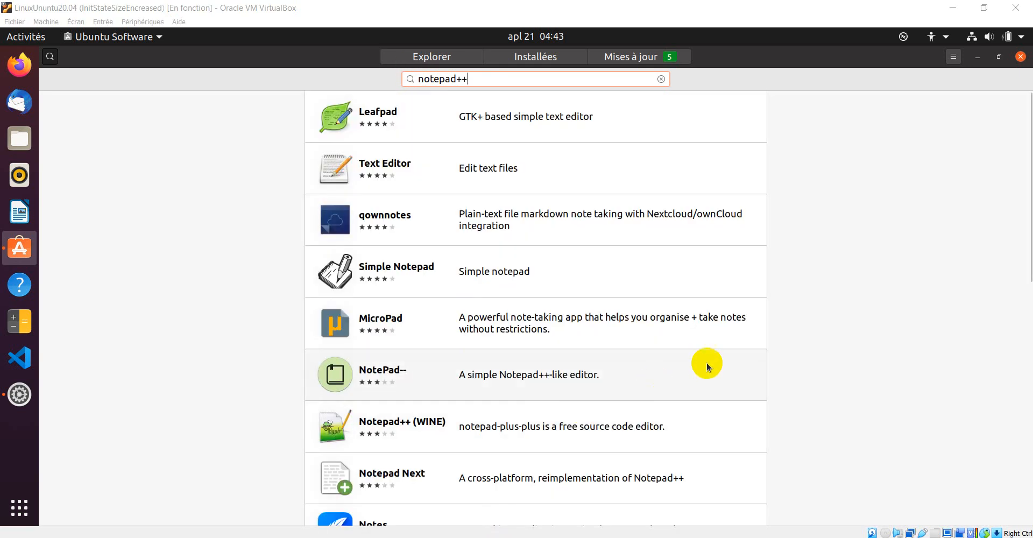
Look through the whole list of applications found for notepad++ and return to its beginning.
{"action": "scroll", "coordinate": [695, 326], "scroll_direction": "down", "scroll_amount": 2}
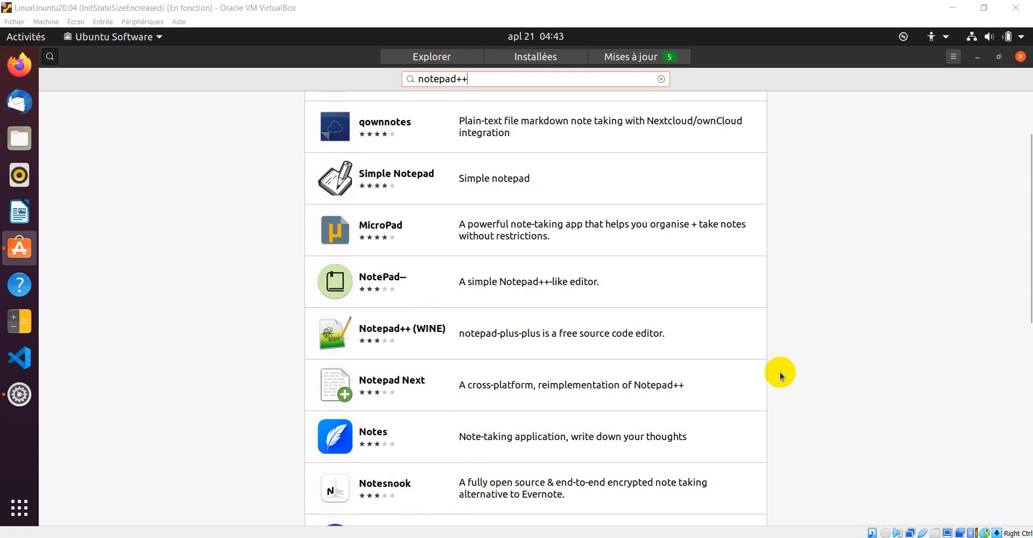
{"action": "scroll", "coordinate": [742, 383], "scroll_direction": "down", "scroll_amount": 3}
{"action": "scroll", "coordinate": [741, 383], "scroll_direction": "down", "scroll_amount": 3}
{"action": "scroll", "coordinate": [741, 383], "scroll_direction": "down", "scroll_amount": 8}
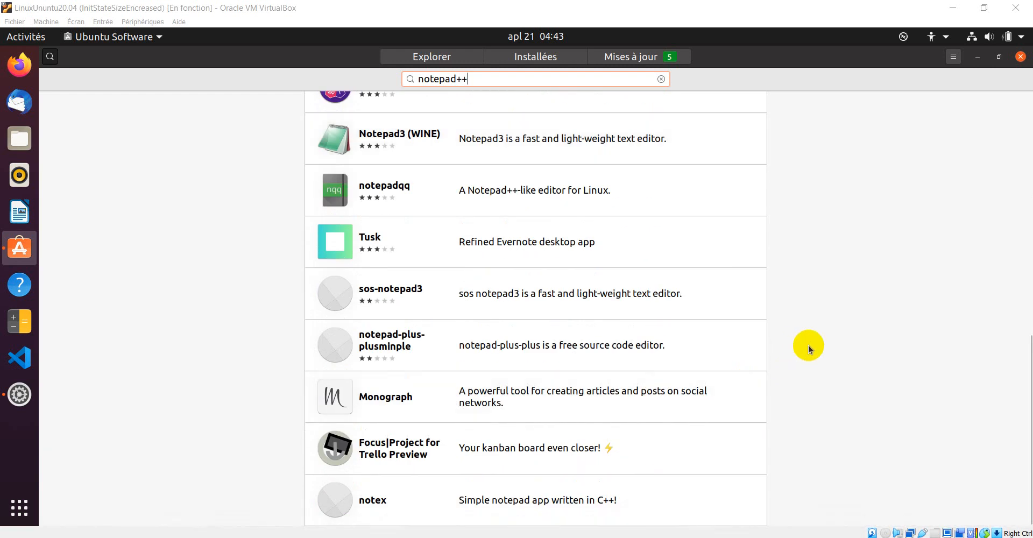
{"action": "scroll", "coordinate": [828, 328], "scroll_direction": "up", "scroll_amount": 10}
{"action": "scroll", "coordinate": [834, 310], "scroll_direction": "up", "scroll_amount": 4}
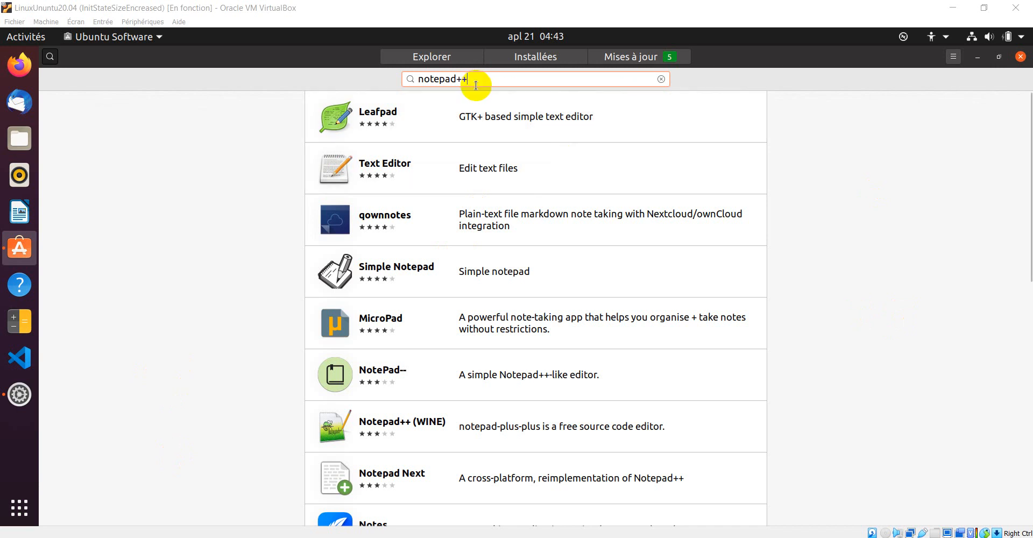
{"action": "left_click", "coordinate": [573, 438]}
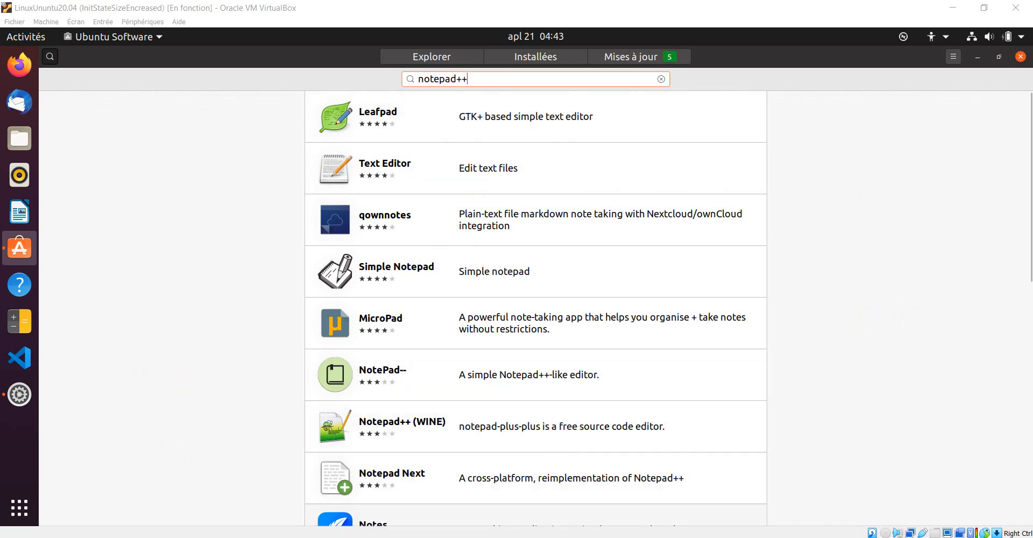